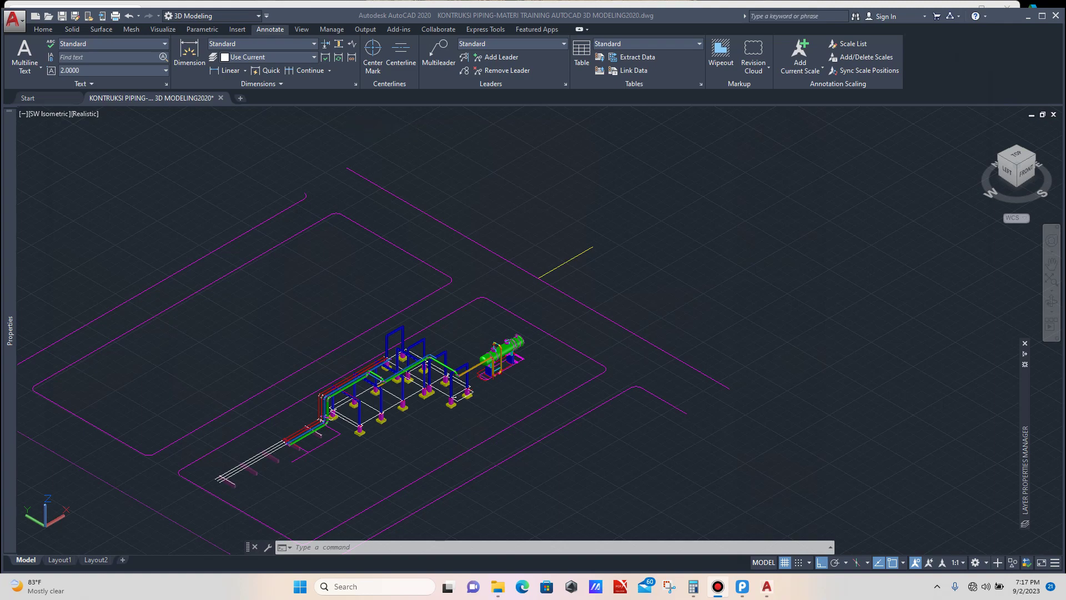
# Step: Examine the piping layout, the green vessel and the yellow line extending beyond the site boundary
pyautogui.scroll(2, 602, 232)
pyautogui.scroll(-4, 577, 261)
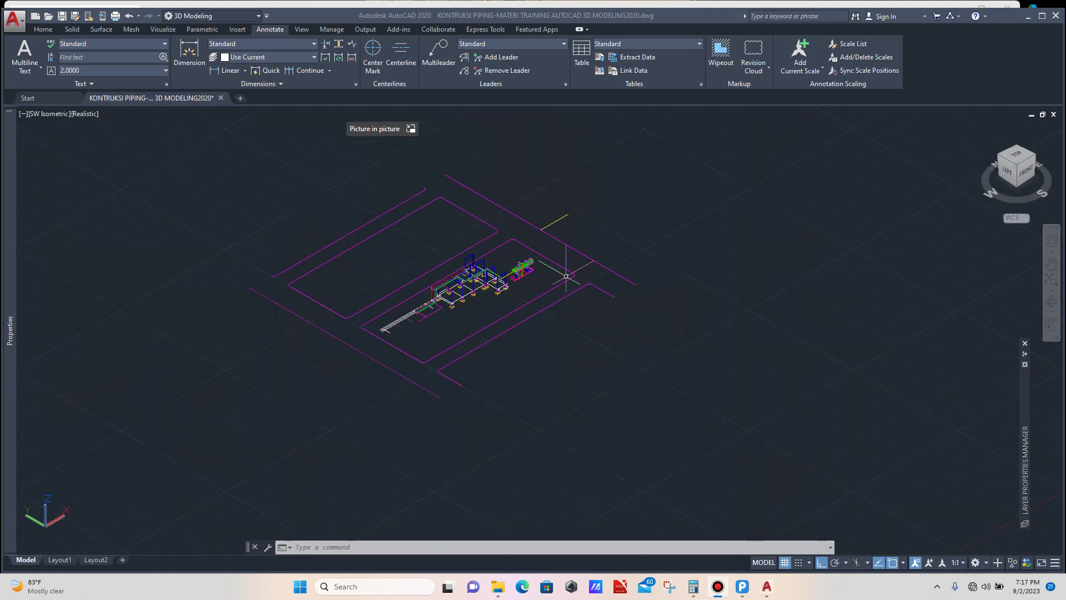
pyautogui.scroll(2, 568, 197)
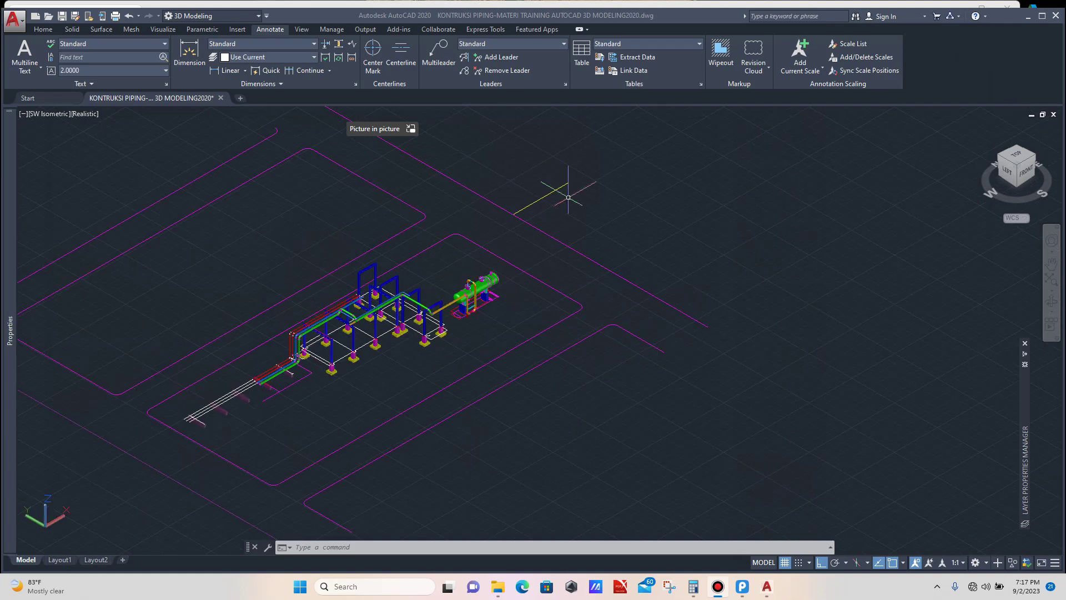
pyautogui.scroll(2, 568, 197)
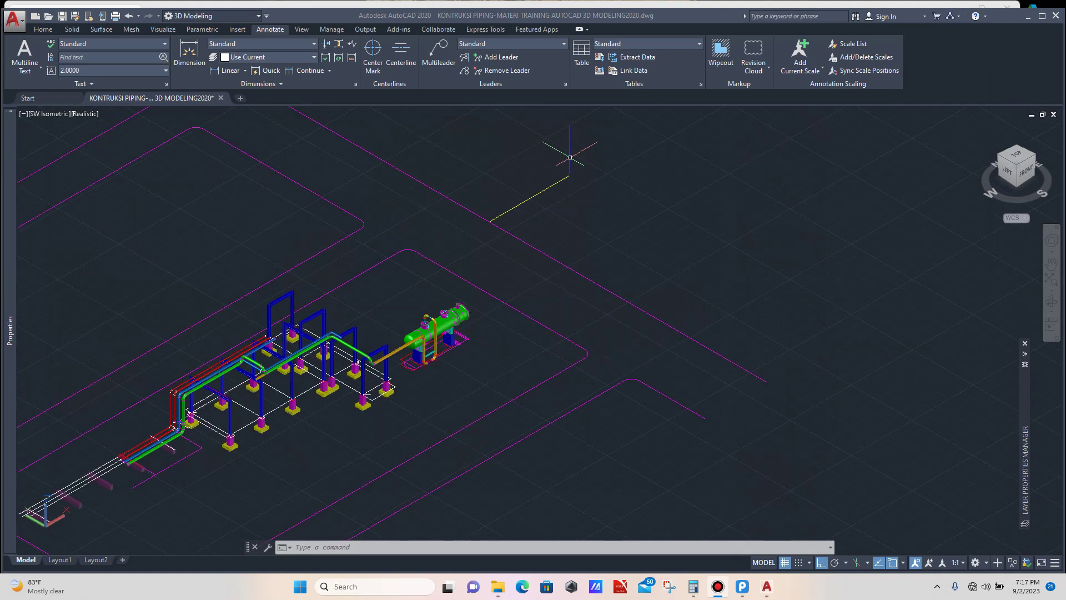
pyautogui.scroll(-3, 569, 158)
pyautogui.scroll(3, 559, 131)
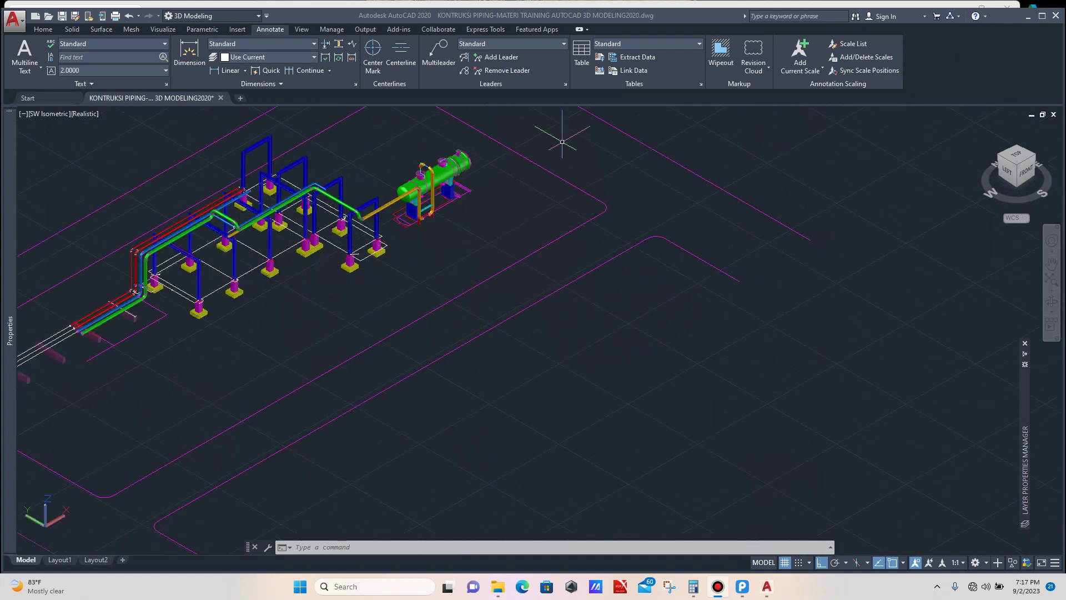
pyautogui.scroll(-2, 563, 154)
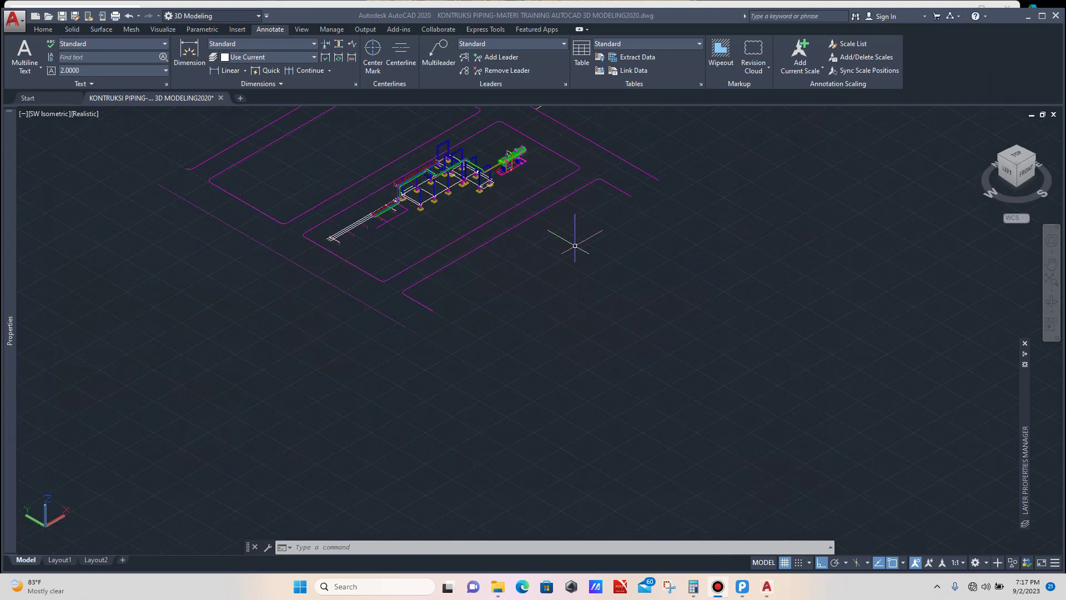
pyautogui.scroll(-3, 575, 245)
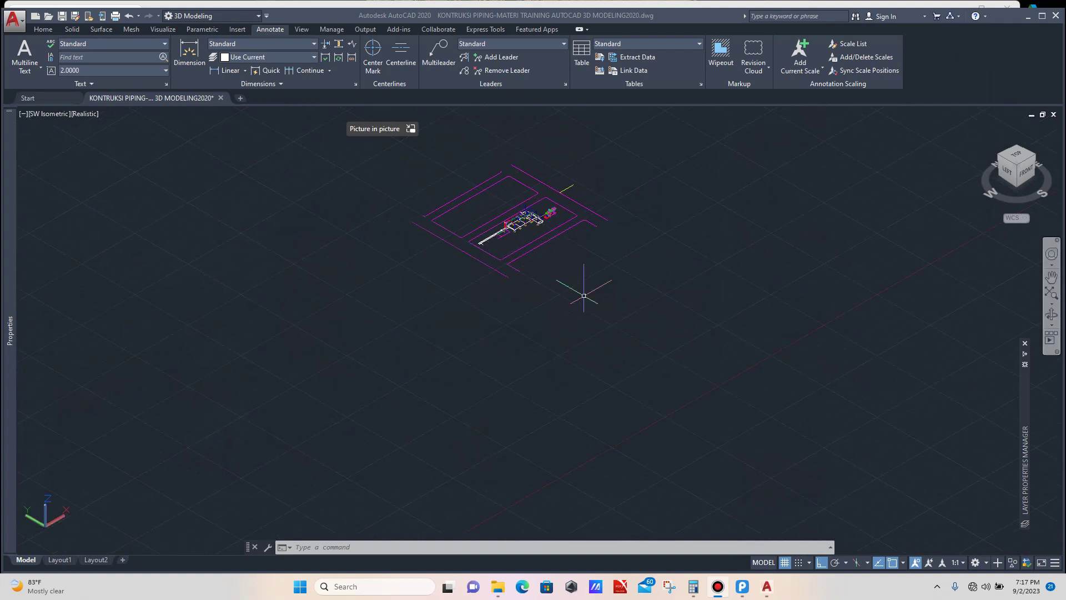
pyautogui.scroll(8, 562, 167)
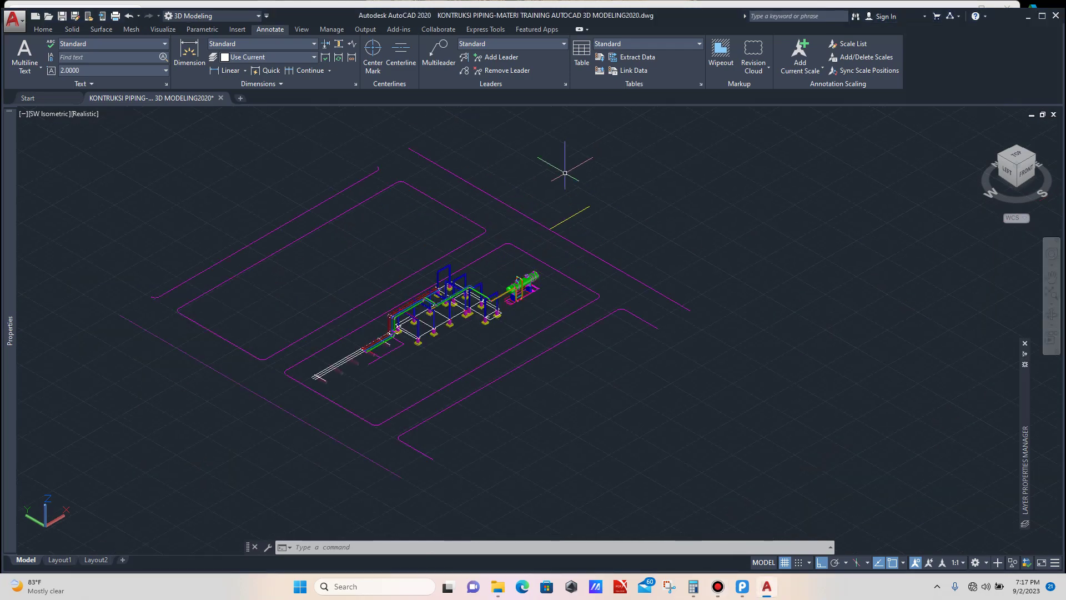
pyautogui.scroll(-5, 600, 226)
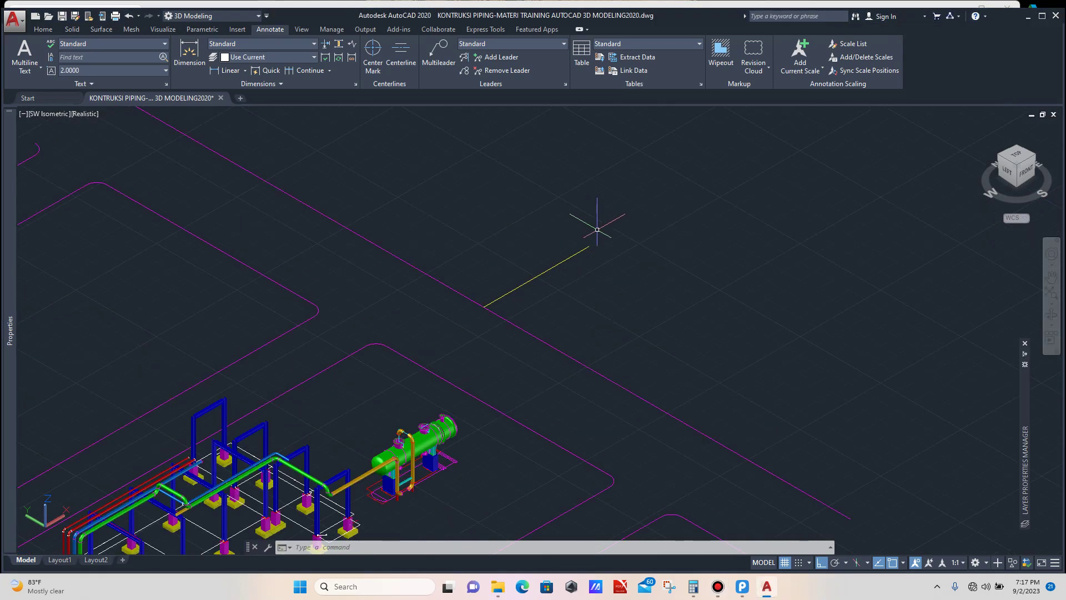
pyautogui.scroll(2, 600, 226)
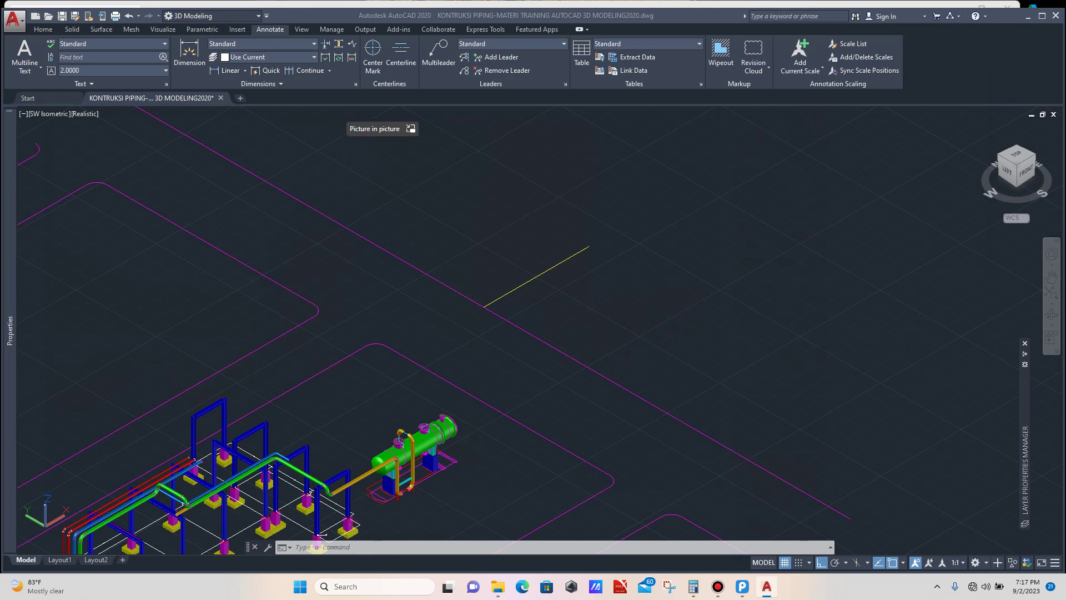
# Step: Switch to Pipedata-Pro, look up the dimensions of an 18" schedule STD pipe, and return to the AutoCAD drawing
pyautogui.click(742, 586)
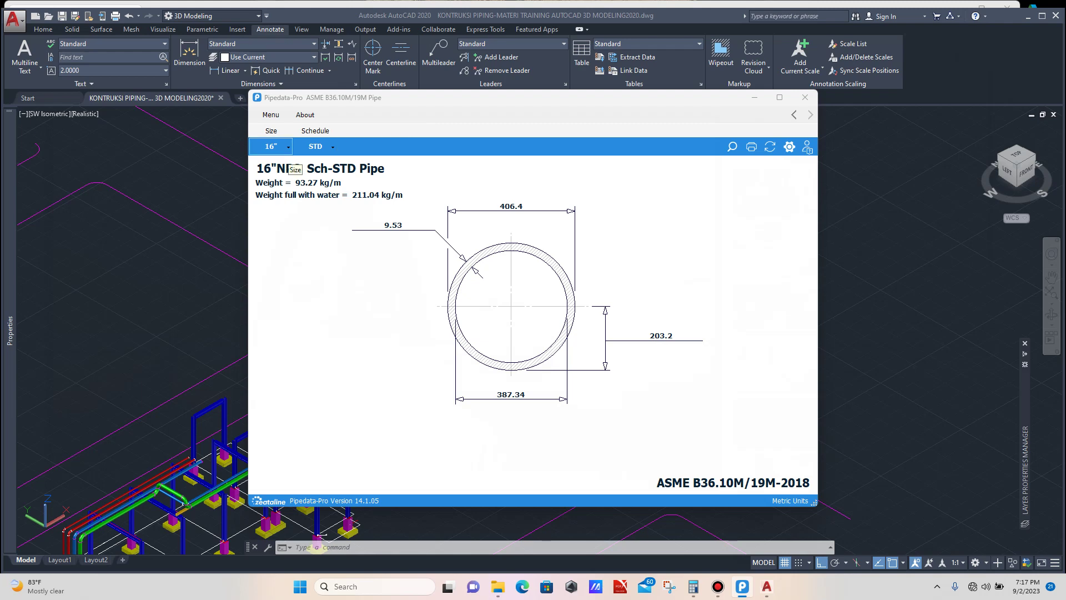
pyautogui.click(285, 147)
pyautogui.click(286, 147)
pyautogui.click(278, 146)
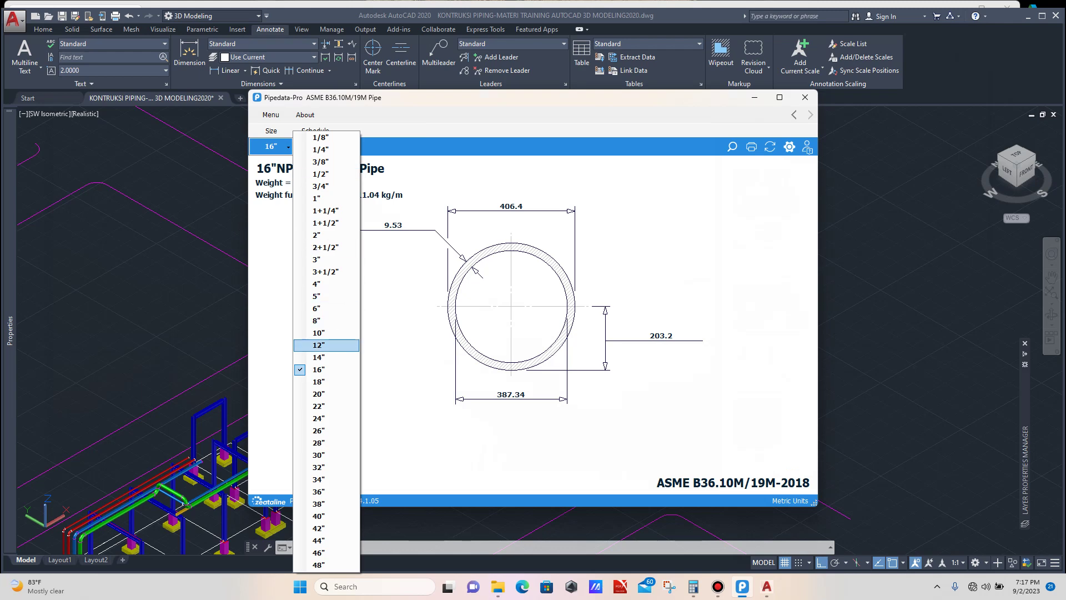
pyautogui.click(327, 381)
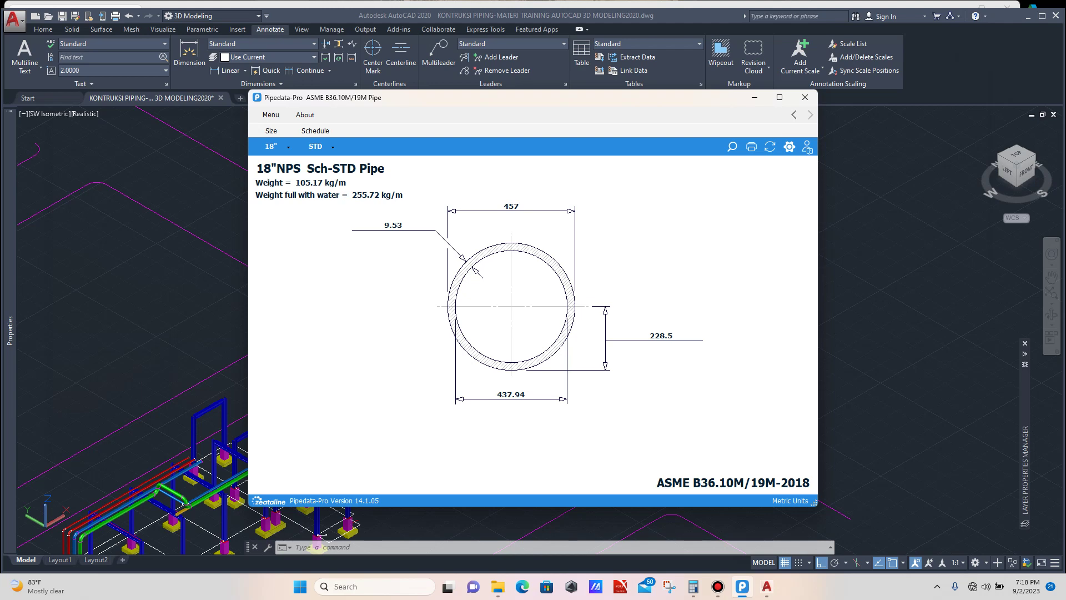
pyautogui.click(742, 586)
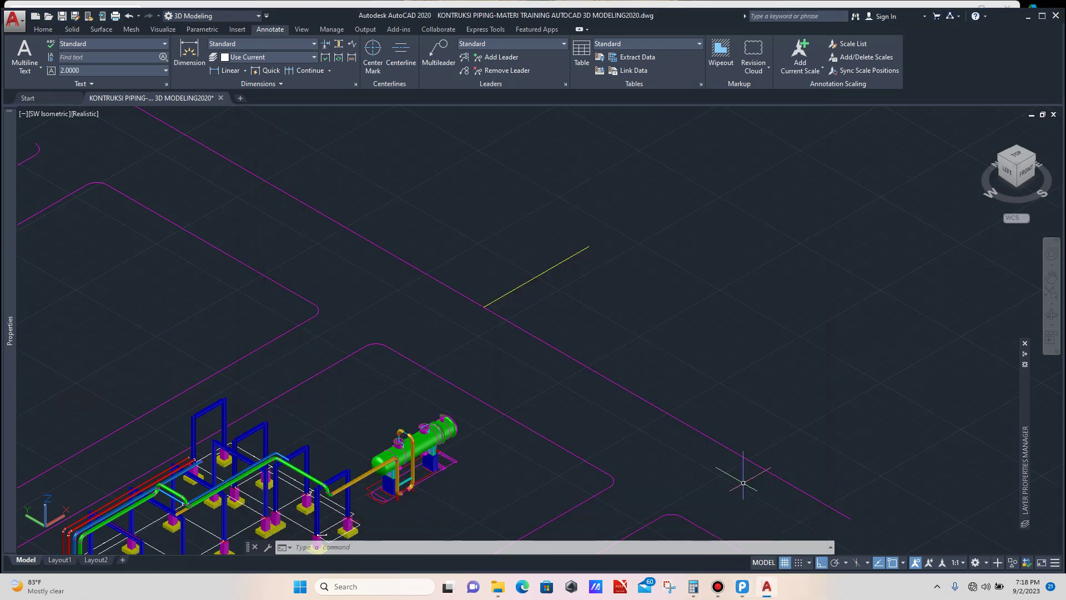
# Step: Set the drawing's coordinate system to the Right orientation
pyautogui.scroll(3, 604, 243)
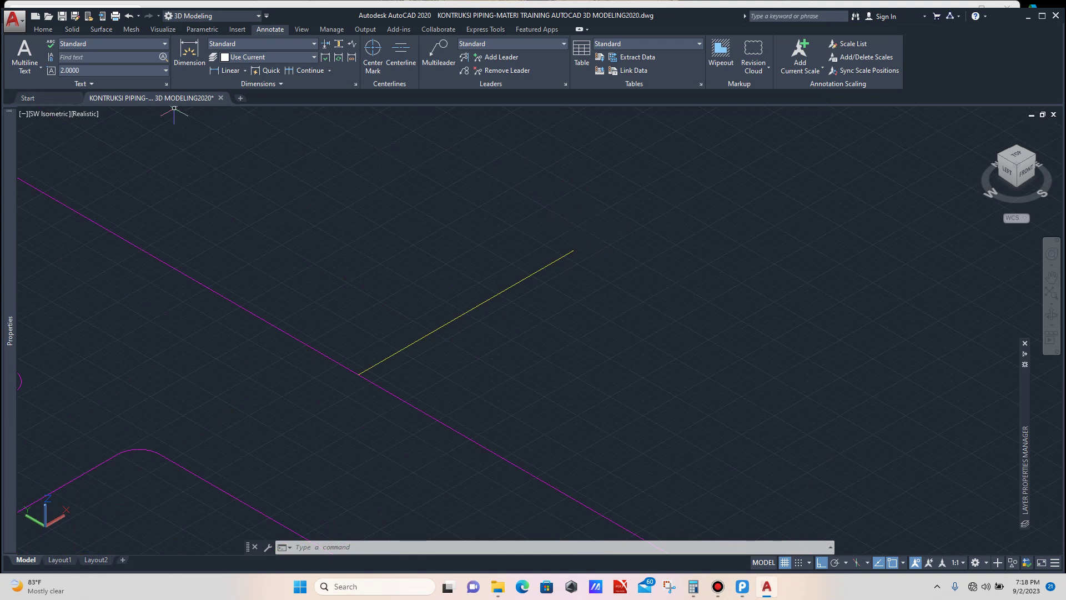
pyautogui.click(42, 29)
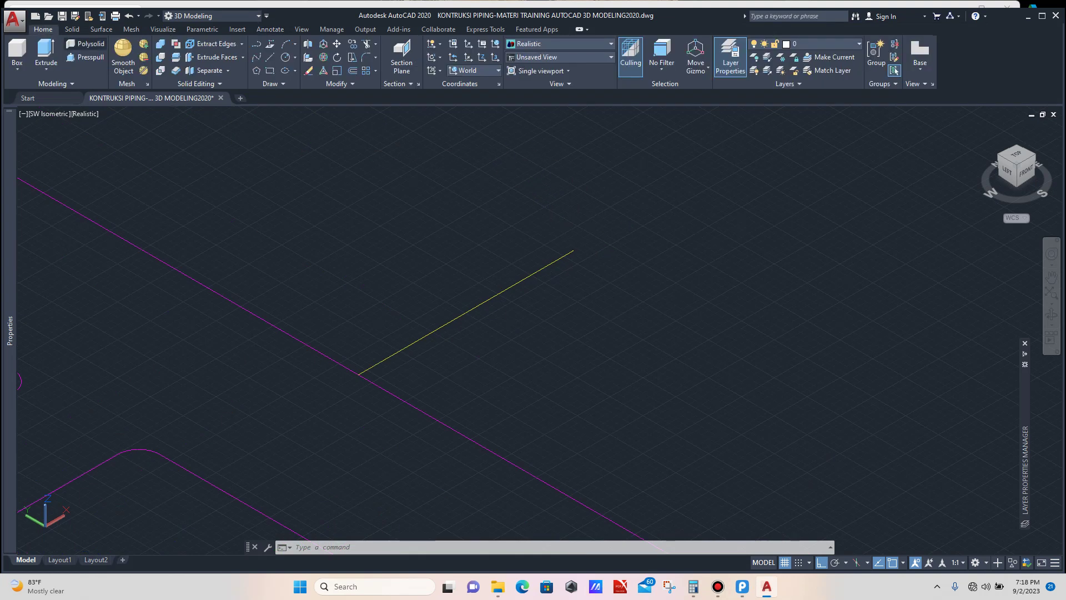
pyautogui.click(497, 70)
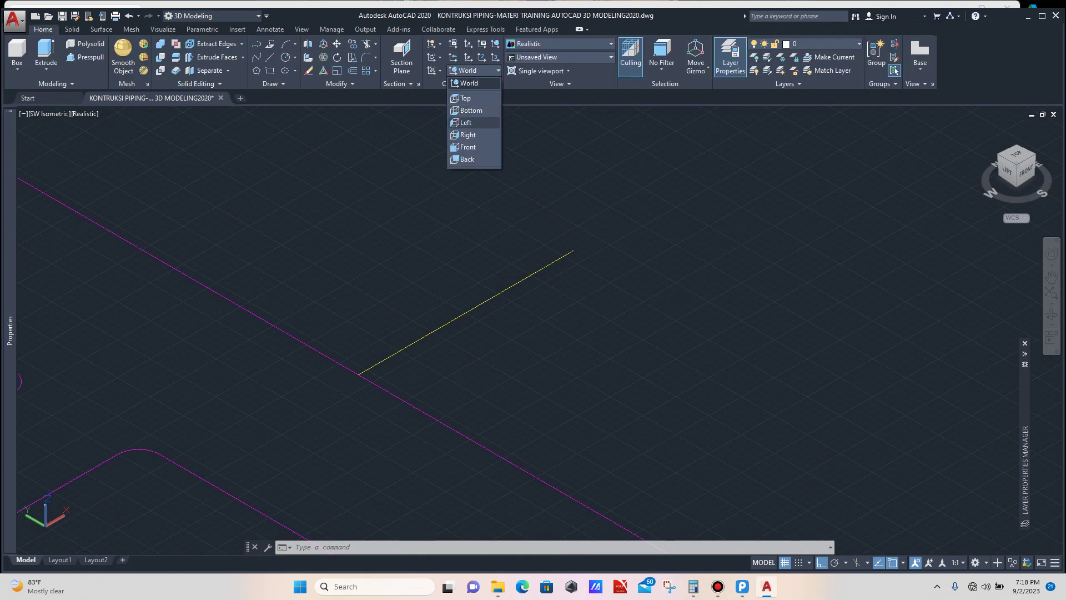
pyautogui.click(467, 132)
# Step: Draw a circle with a radius of 228.5 centered on the free end of the yellow line
pyautogui.scroll(3, 571, 231)
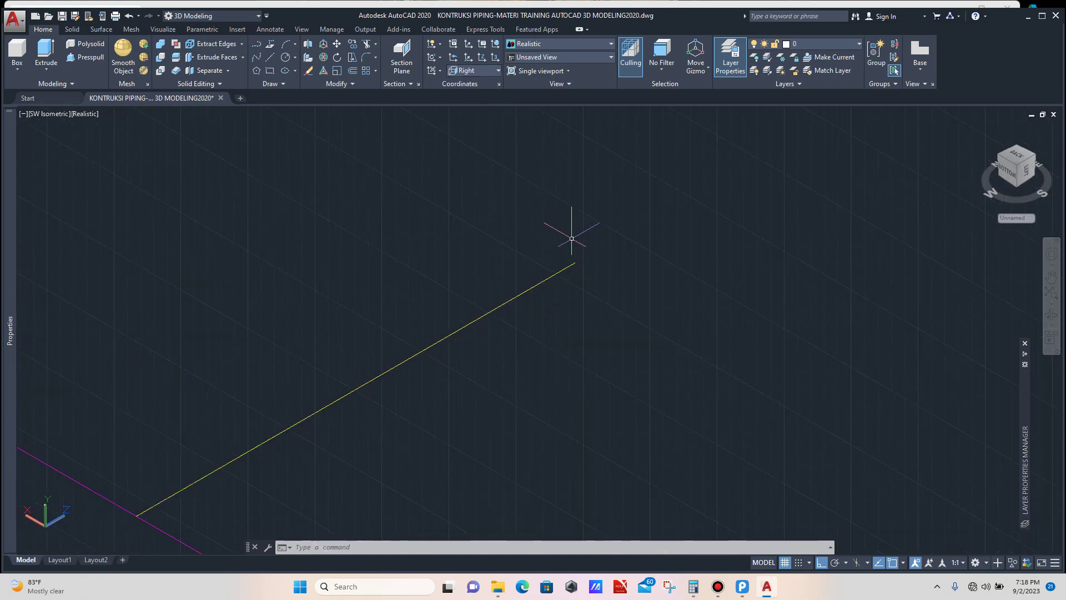
pyautogui.write('c')
pyautogui.press('Return')
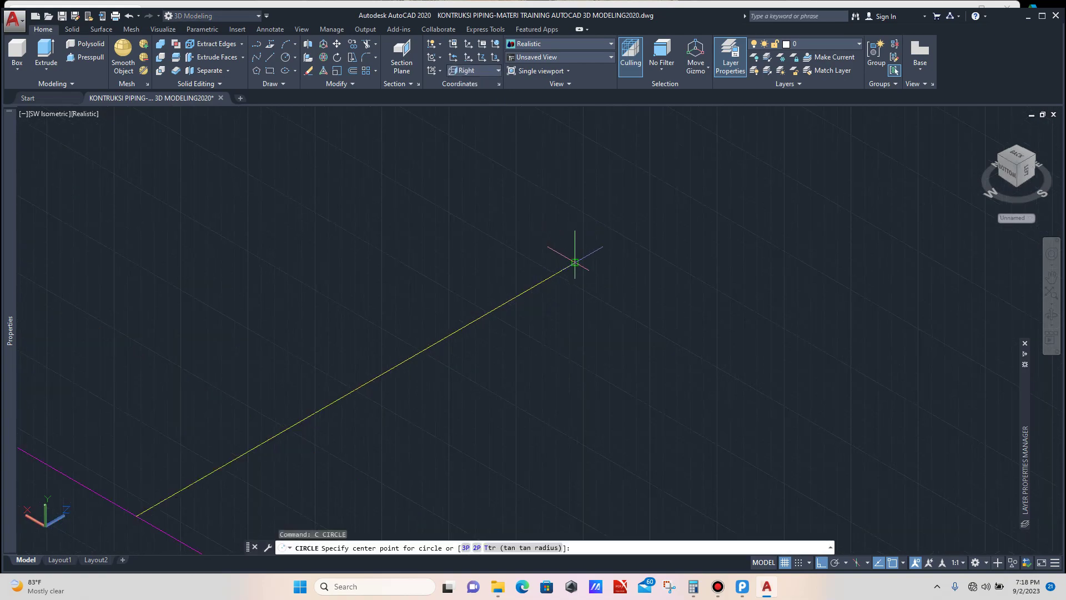
pyautogui.click(574, 264)
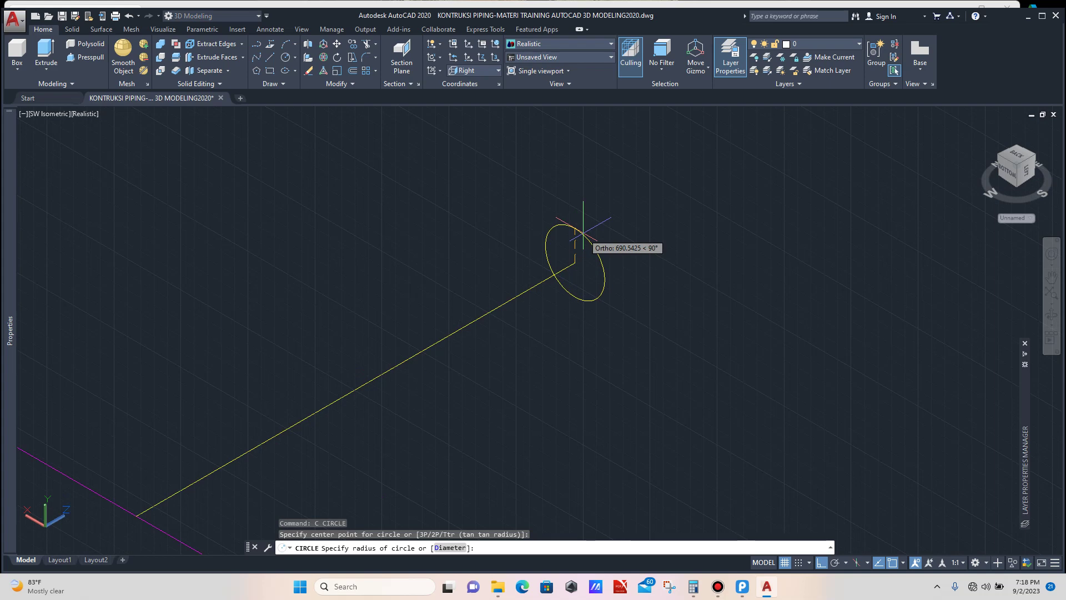
pyautogui.write('228.5')
pyautogui.press('Return')
pyautogui.scroll(2, 583, 234)
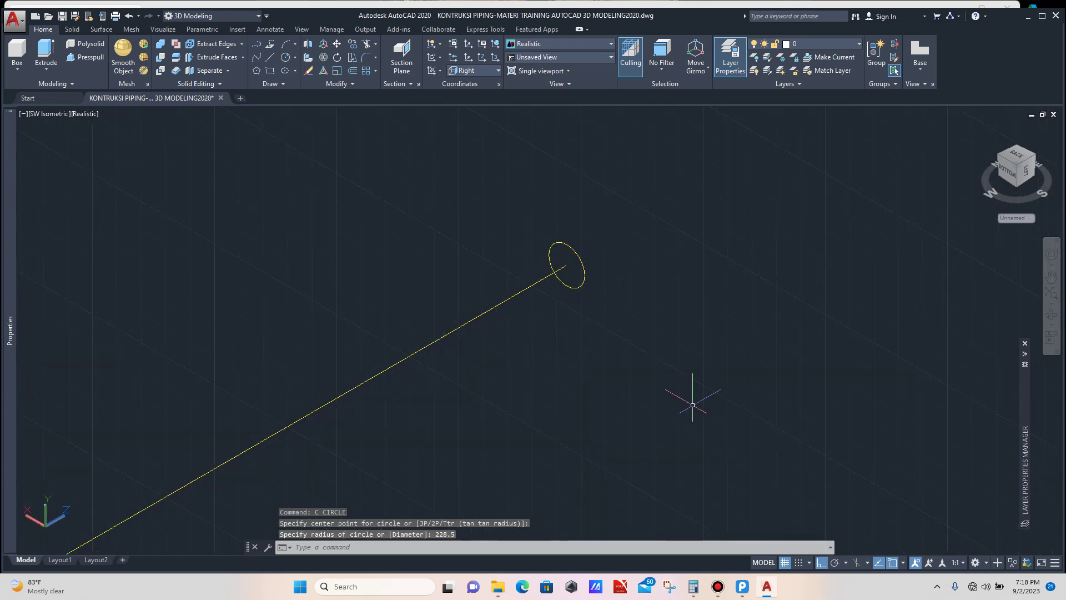
# Step: Check the radius and diameter of the new pipe circle in its properties, then clear the selection
pyautogui.moveTo(742, 586)
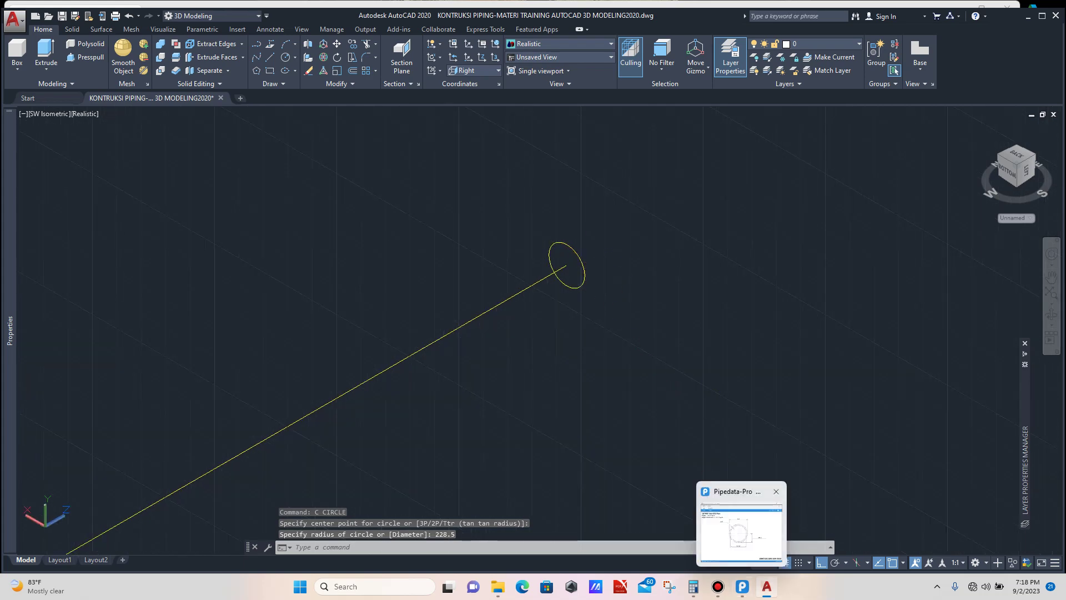
pyautogui.moveTo(741, 530)
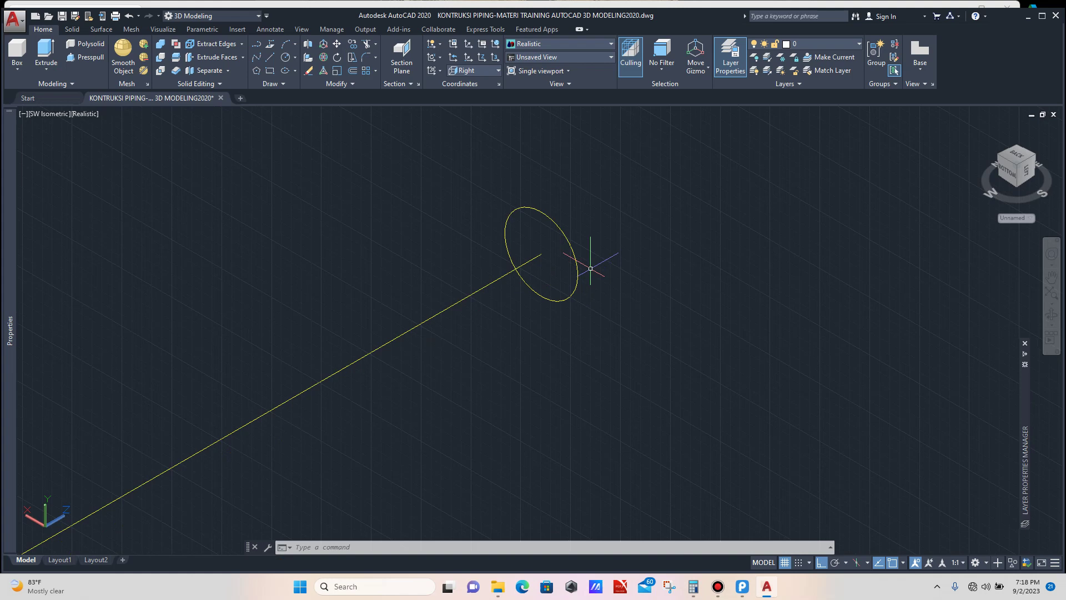
pyautogui.click(591, 268)
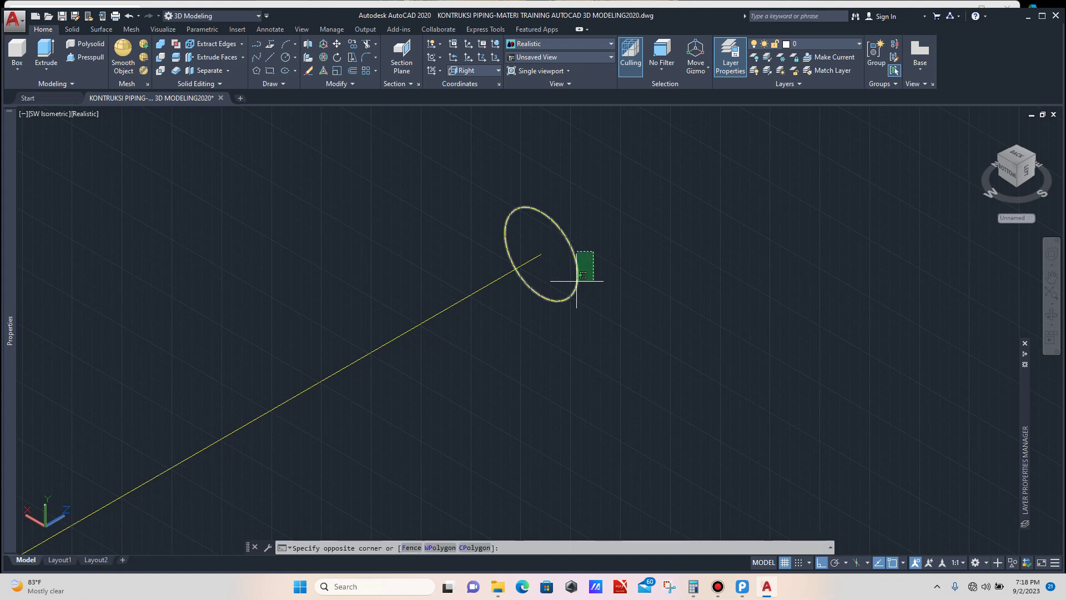
pyautogui.click(576, 281)
pyautogui.moveTo(10, 382)
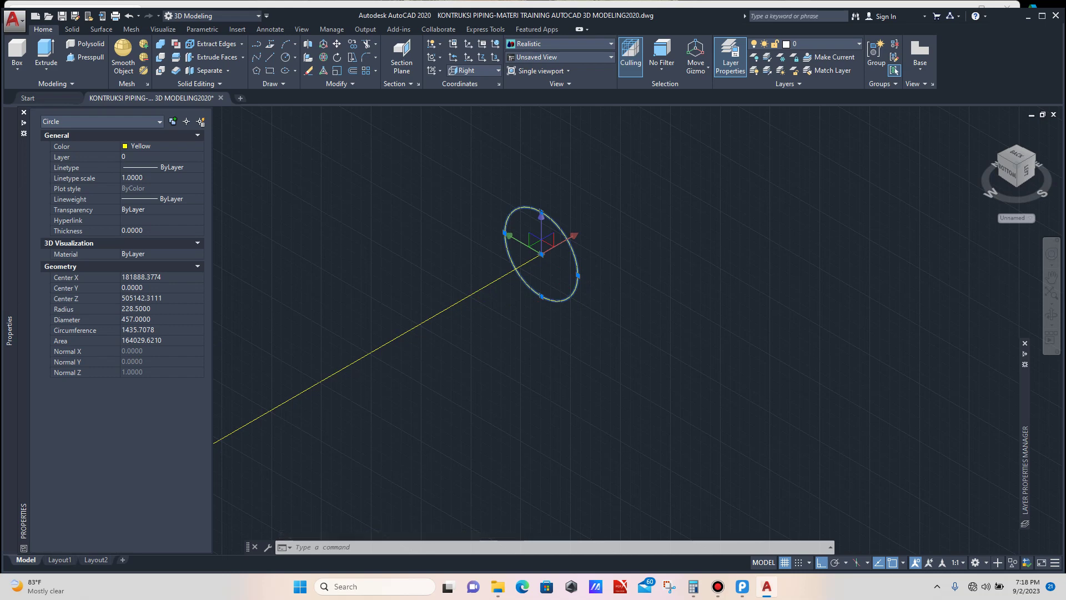
pyautogui.scroll(-4, 611, 360)
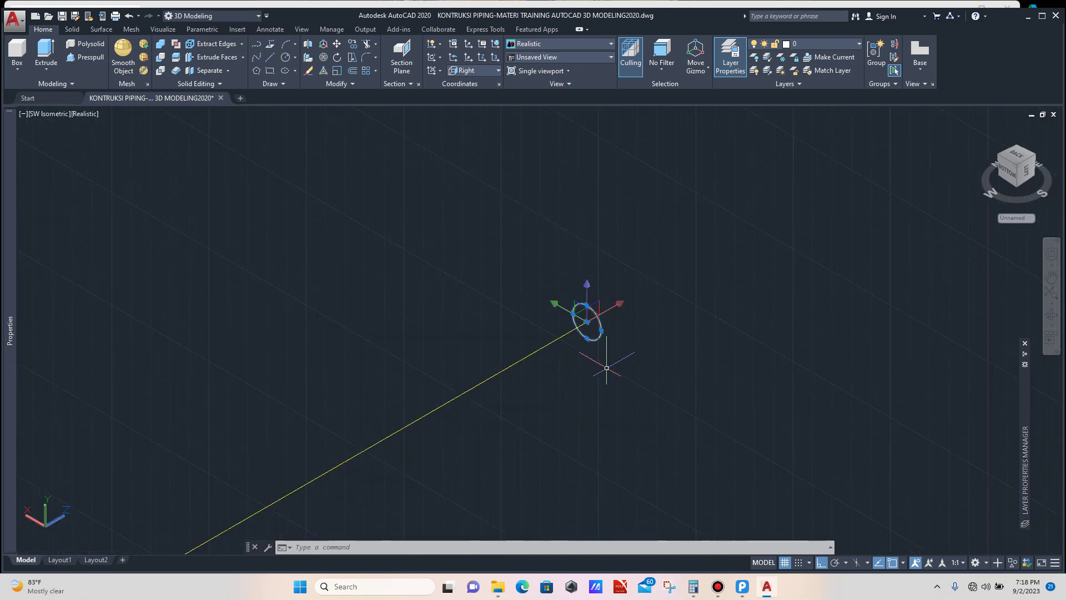
pyautogui.press('Escape')
# Step: Delete the long yellow line that runs from the magenta boundary to the circle
pyautogui.scroll(-2, 564, 357)
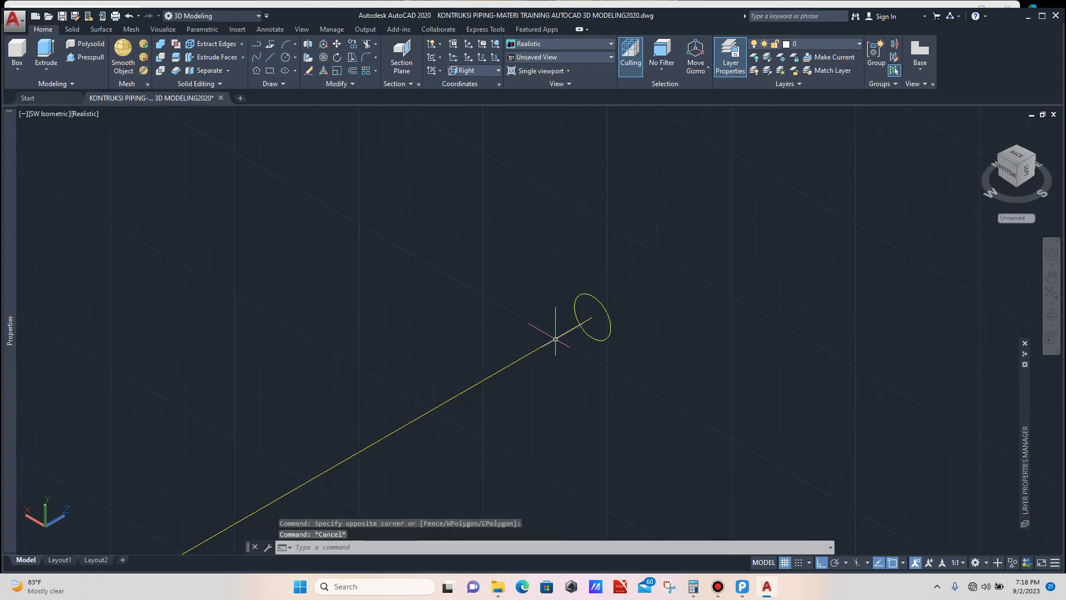
pyautogui.click(524, 338)
pyautogui.click(482, 383)
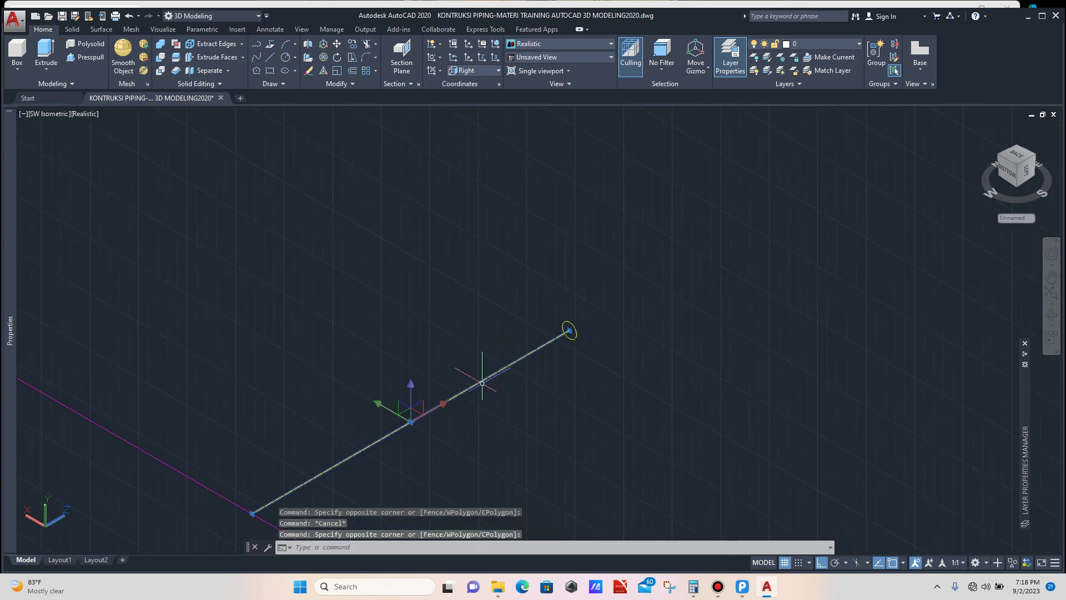
pyautogui.press('Delete')
pyautogui.scroll(3, 554, 345)
pyautogui.scroll(-3, 552, 345)
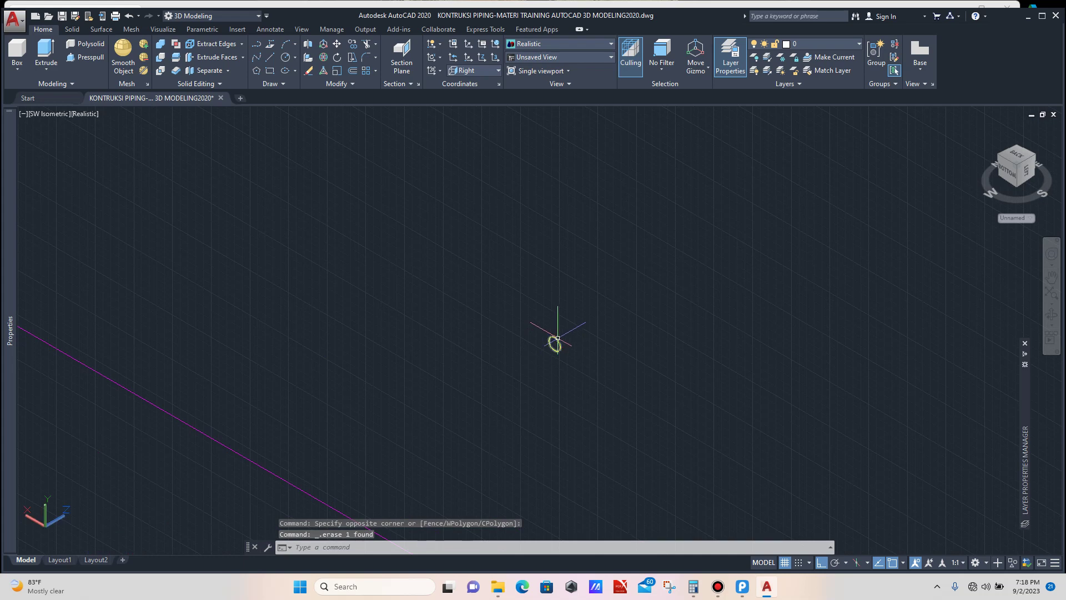
# Step: Restore the World coordinate system and draw a 500-long line from the circle's center along the X axis
pyautogui.scroll(3, 558, 338)
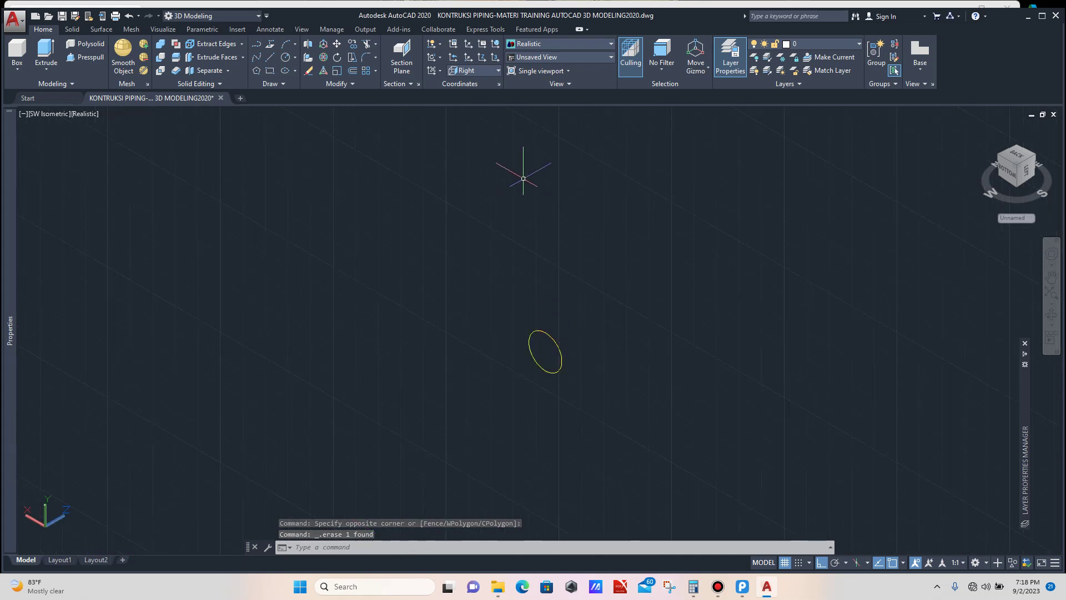
pyautogui.click(498, 70)
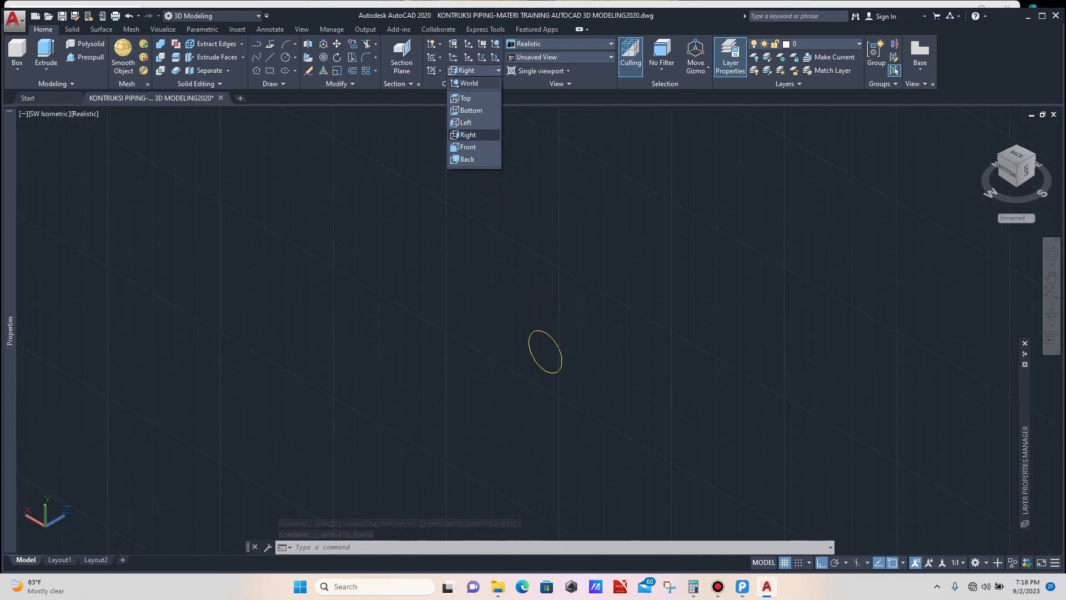
pyautogui.click(470, 83)
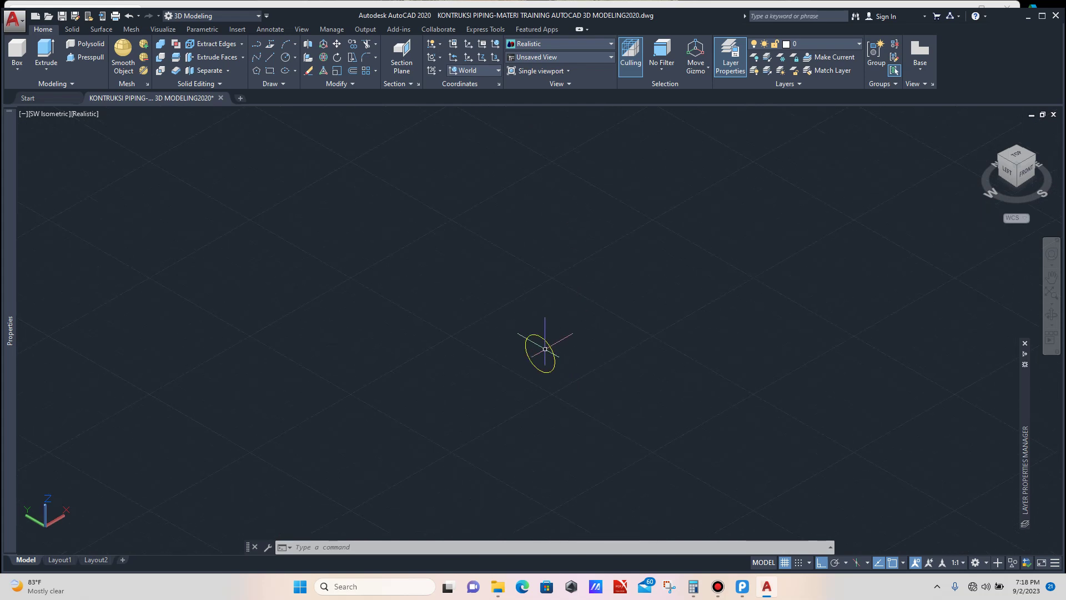
pyautogui.scroll(2, 574, 341)
pyautogui.write('l')
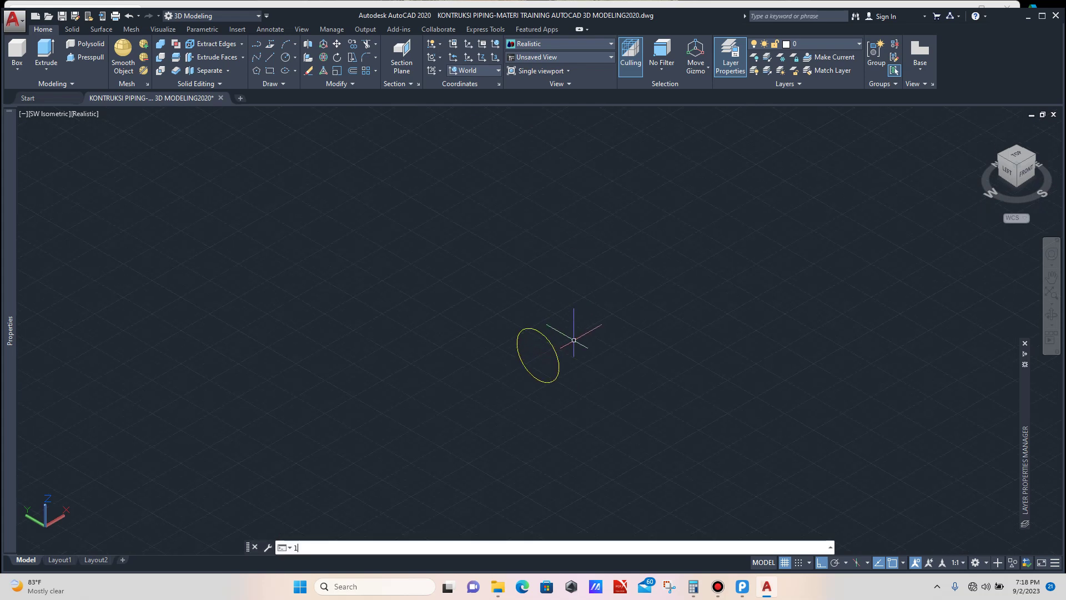
pyautogui.press('Return')
pyautogui.click(538, 354)
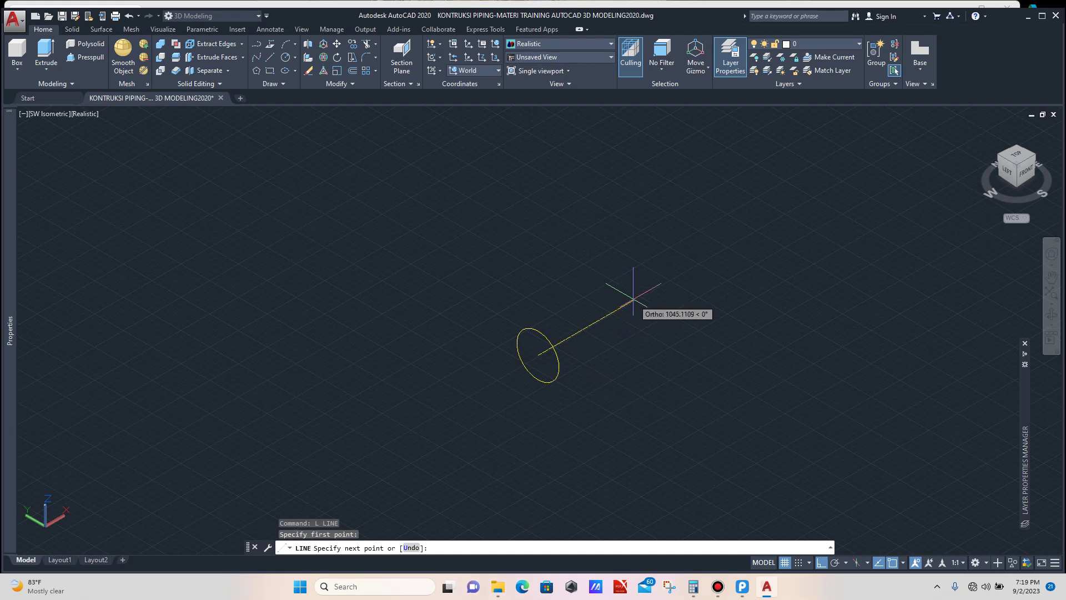
pyautogui.write('500')
pyautogui.press('Return')
pyautogui.press('Escape')
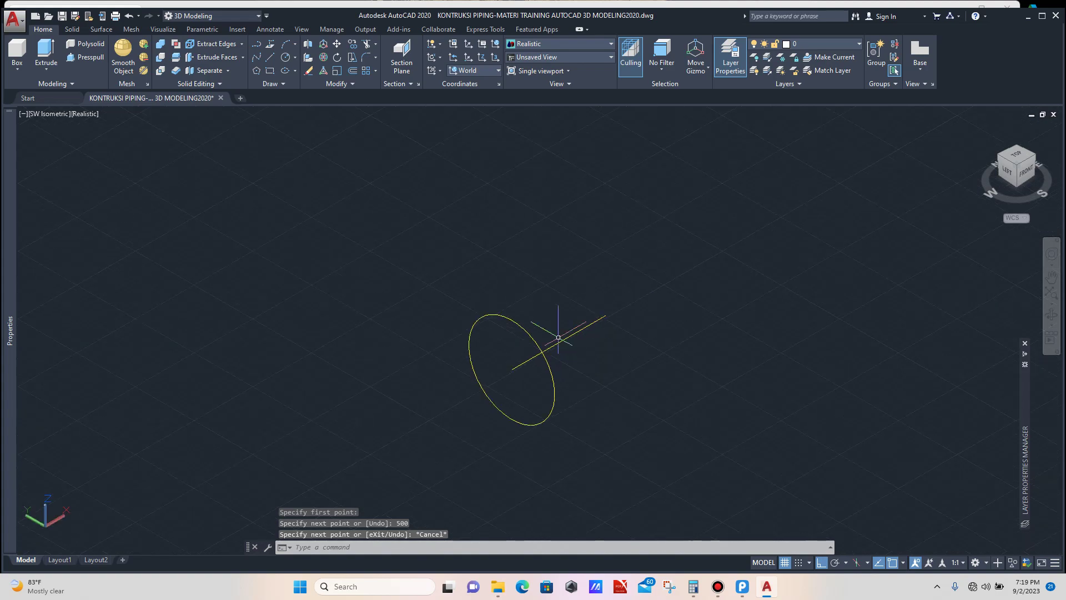
# Step: Copy the pipe circle from its center to the other end of the 500-long centerline
pyautogui.click(518, 337)
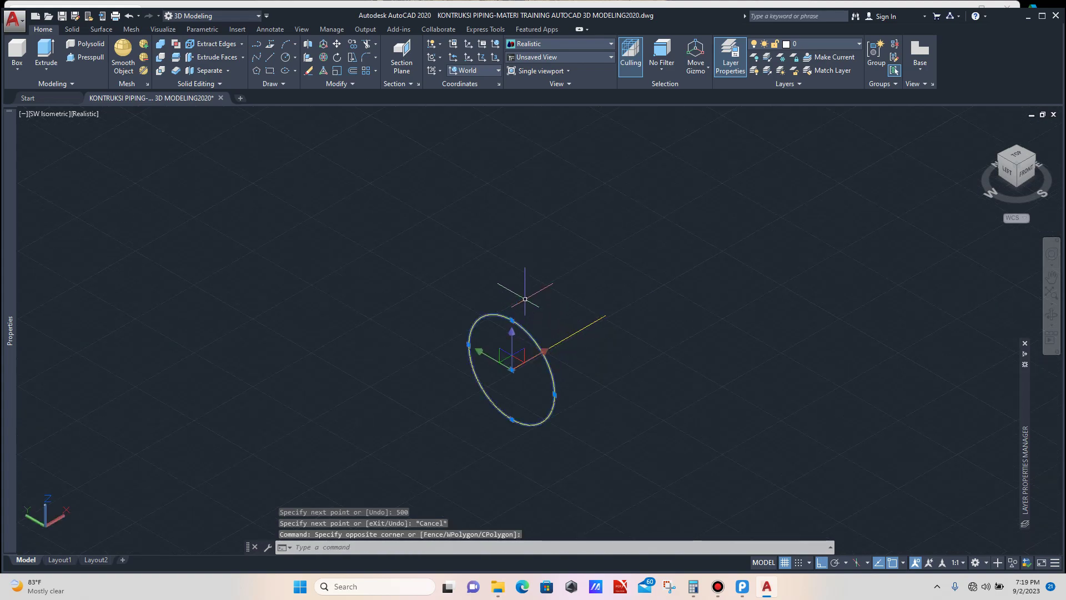
pyautogui.write('Co')
pyautogui.press('Return')
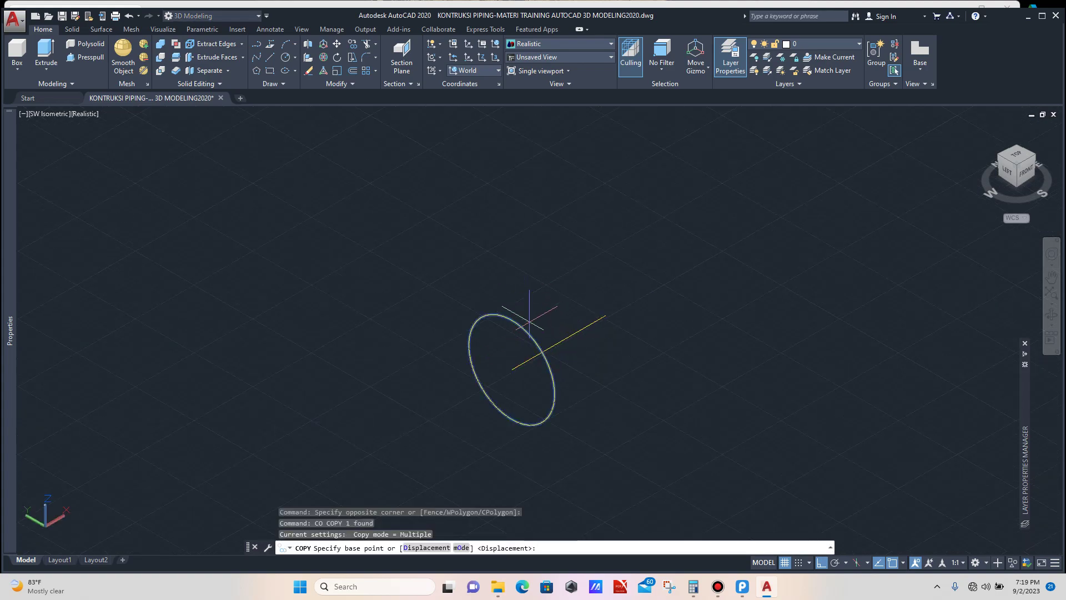
pyautogui.click(517, 366)
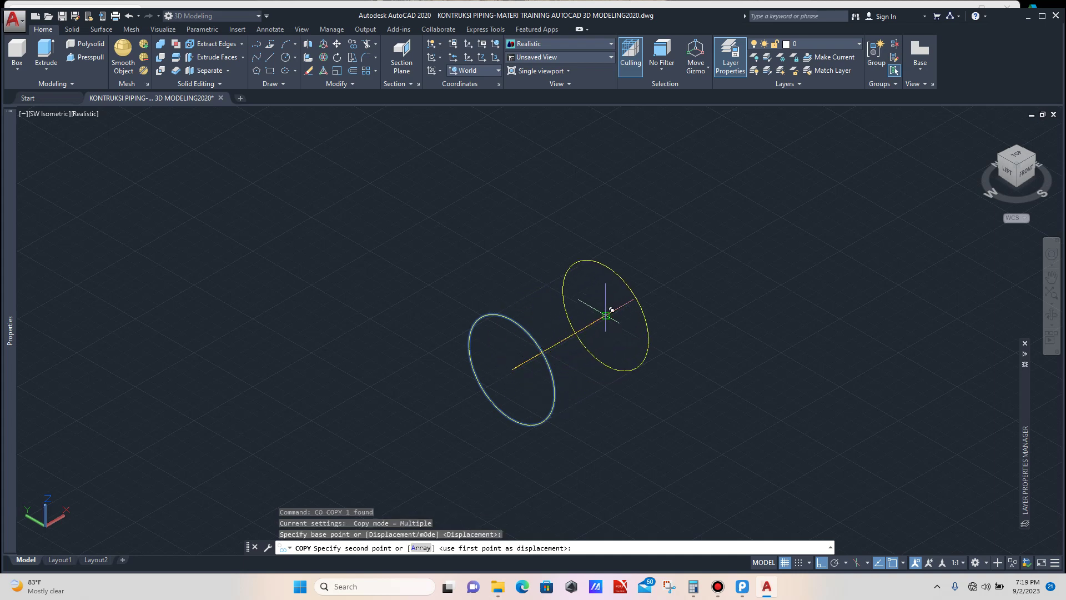
pyautogui.click(611, 310)
pyautogui.press('Escape')
pyautogui.scroll(-5, 606, 300)
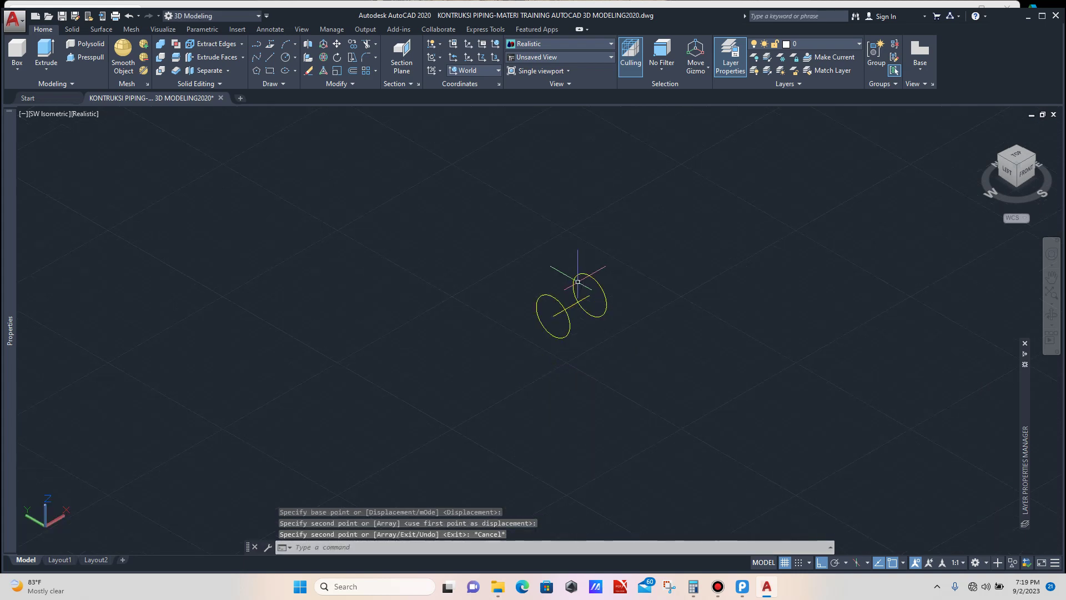
# Step: Draw a branch line from the midpoint of the short centerline in the negative Y direction, extending beyond the circles
pyautogui.scroll(4, 593, 327)
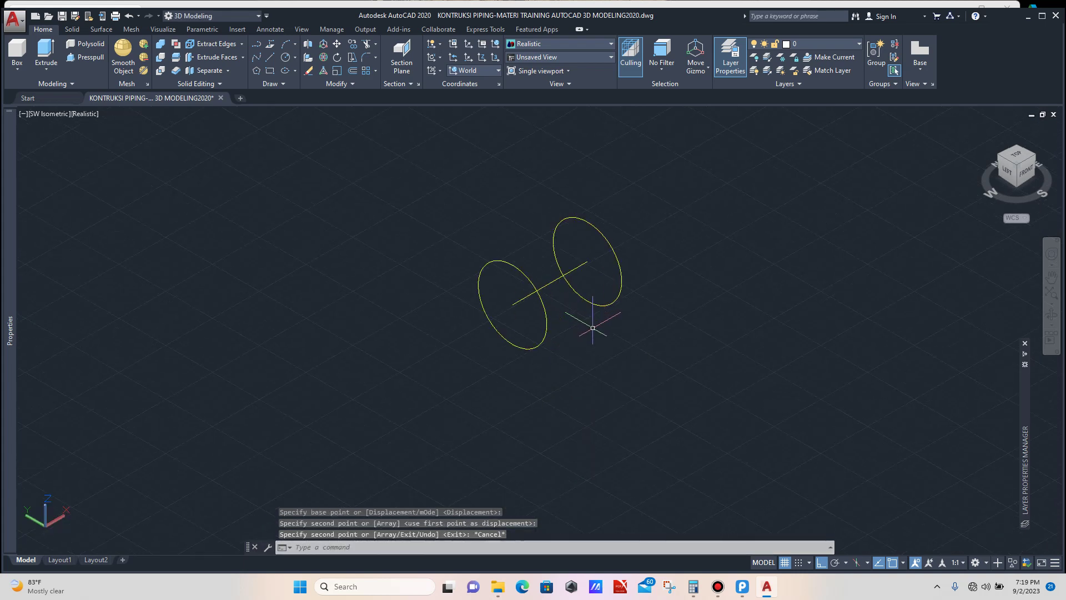
pyautogui.write('l')
pyautogui.press('Return')
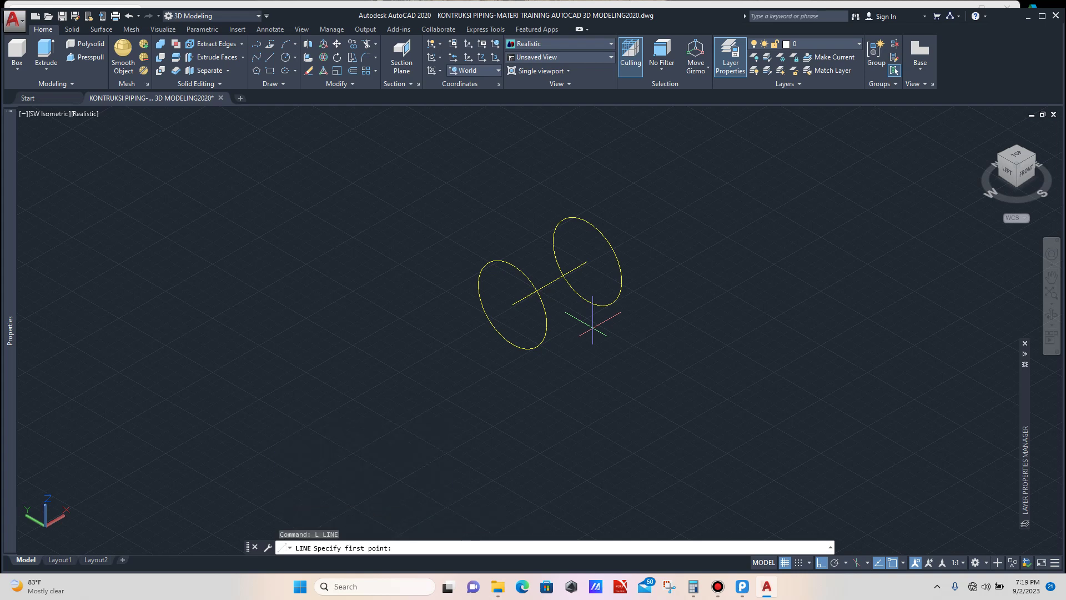
pyautogui.click(549, 283)
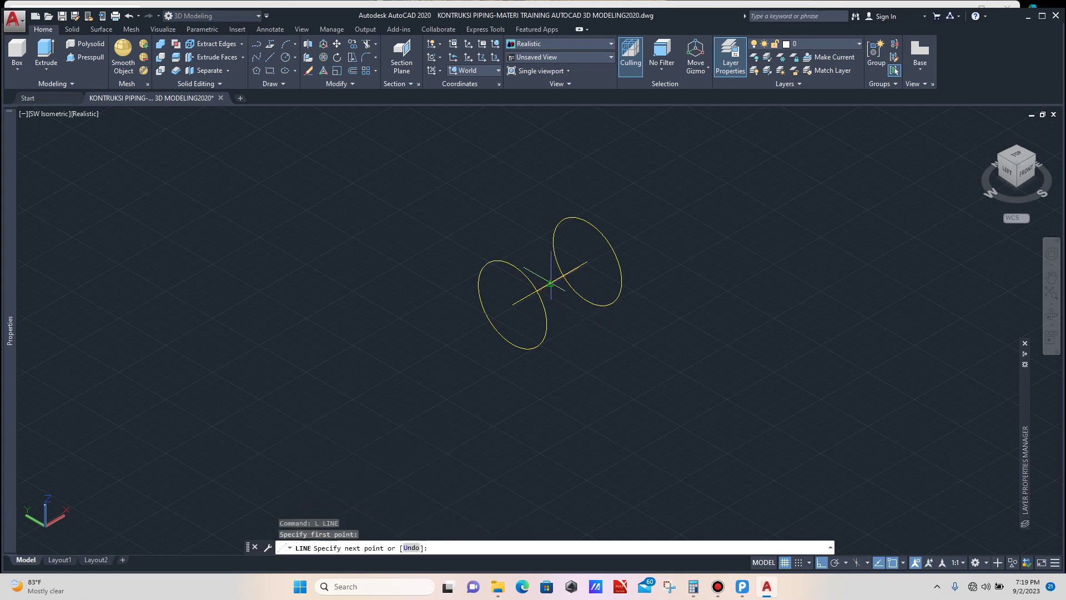
pyautogui.click(664, 349)
pyautogui.press('Escape')
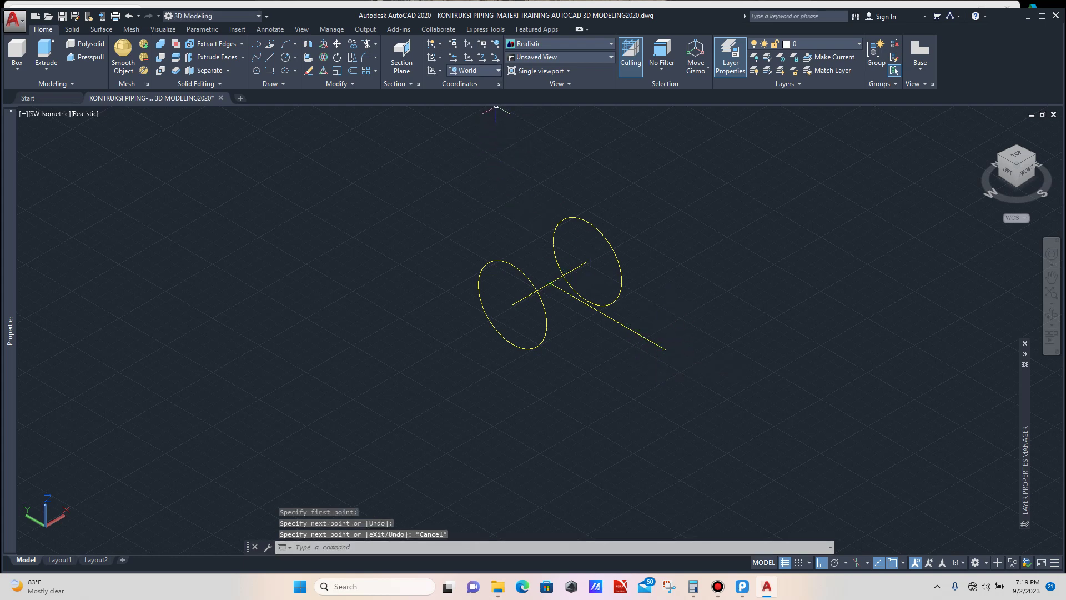
# Step: Set the coordinate system to Front so the XY plane is perpendicular to the branch line
pyautogui.click(498, 70)
pyautogui.click(472, 134)
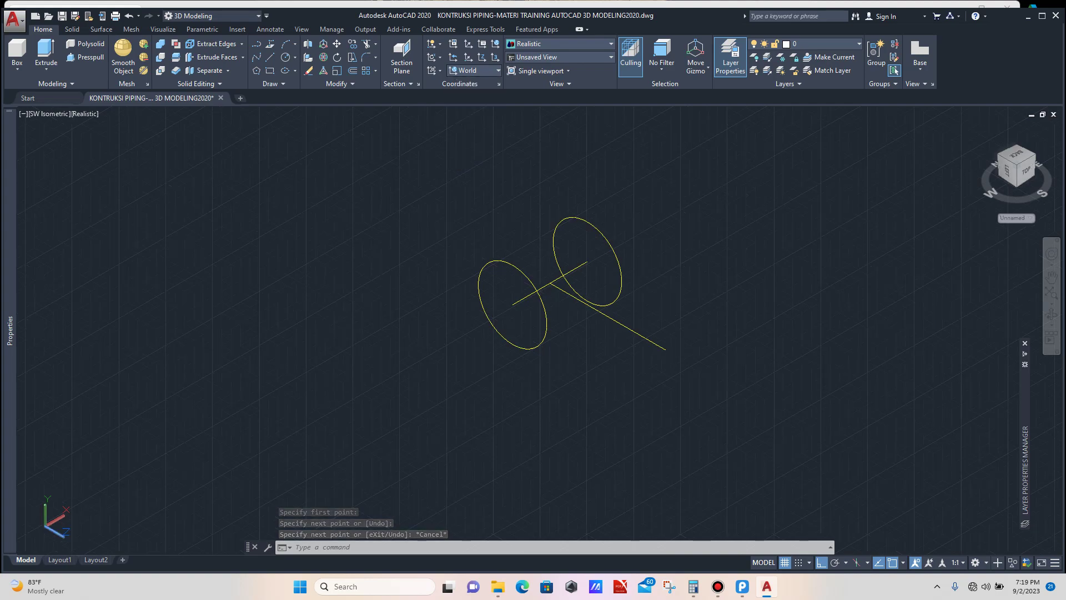
pyautogui.scroll(-2, 572, 245)
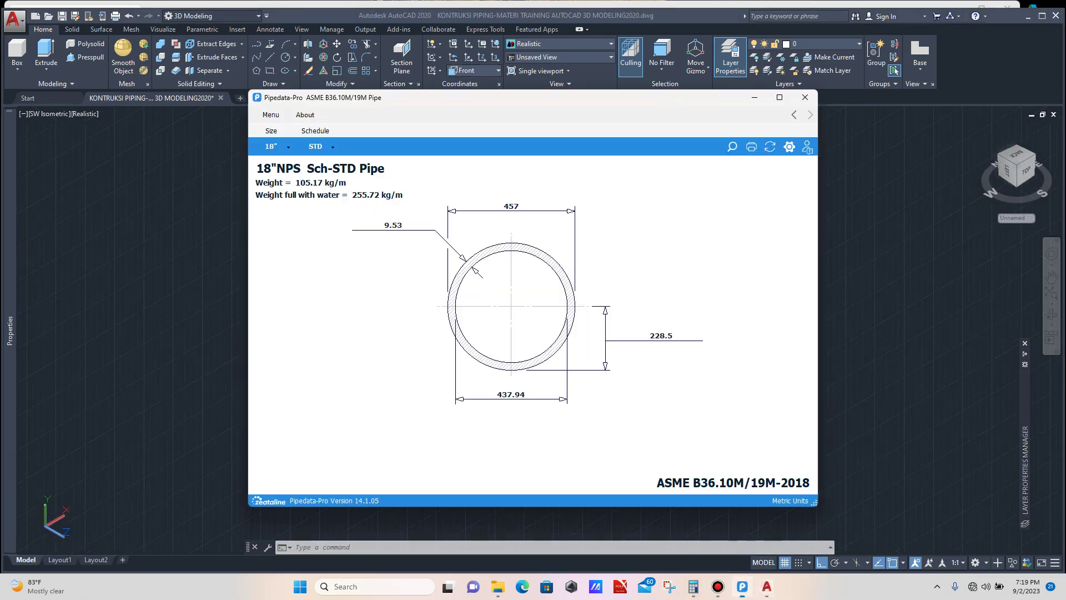
# Step: Switch to Pipedata-Pro, choose the 16" pipe size to read its radius, and return to the AutoCAD drawing
pyautogui.click(742, 587)
pyautogui.click(277, 146)
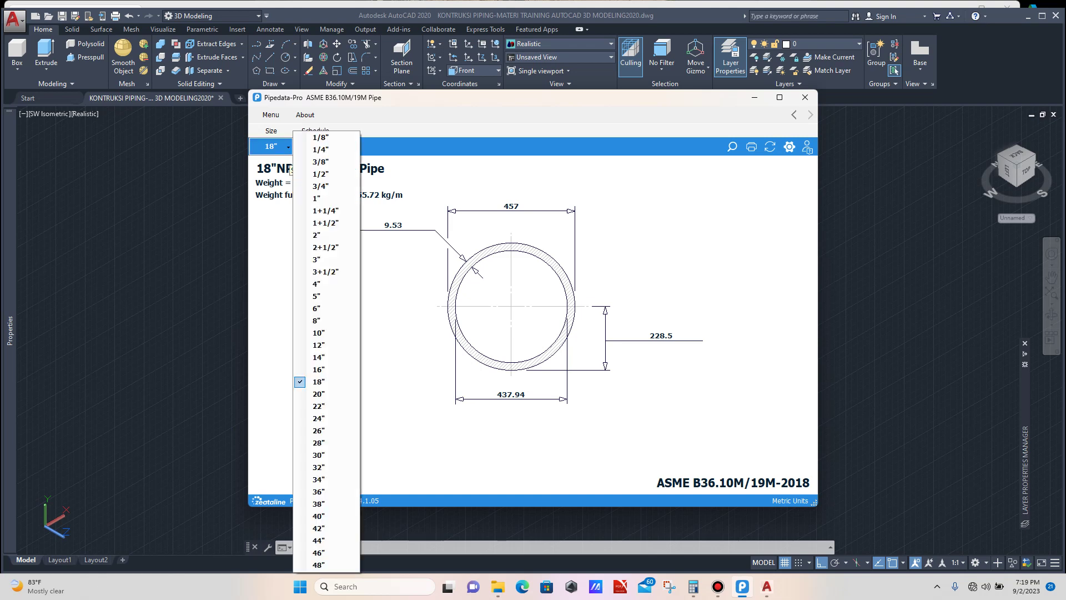
pyautogui.click(322, 369)
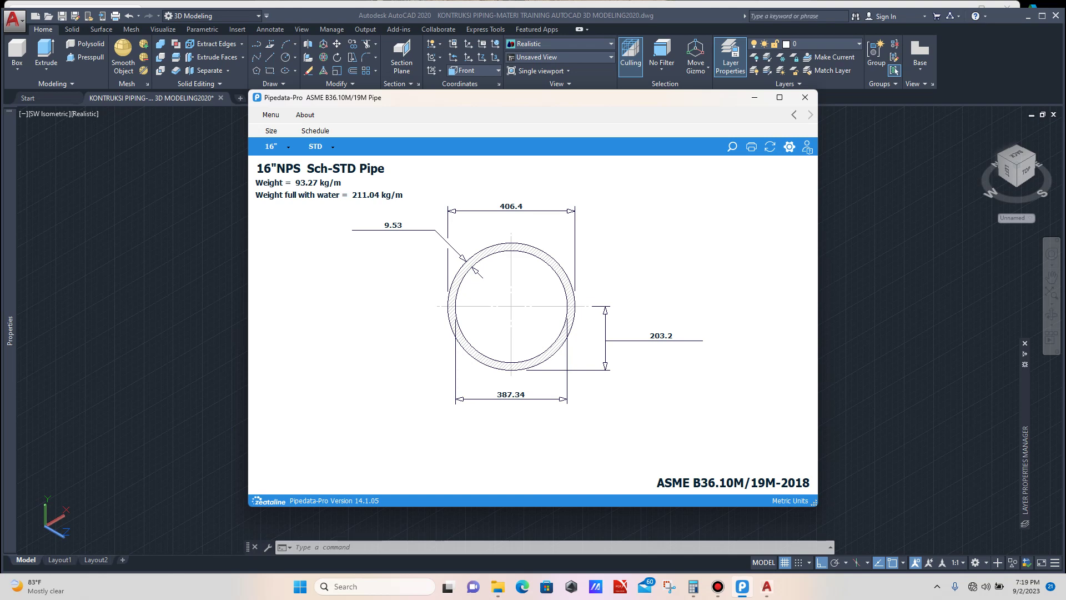
pyautogui.click(851, 334)
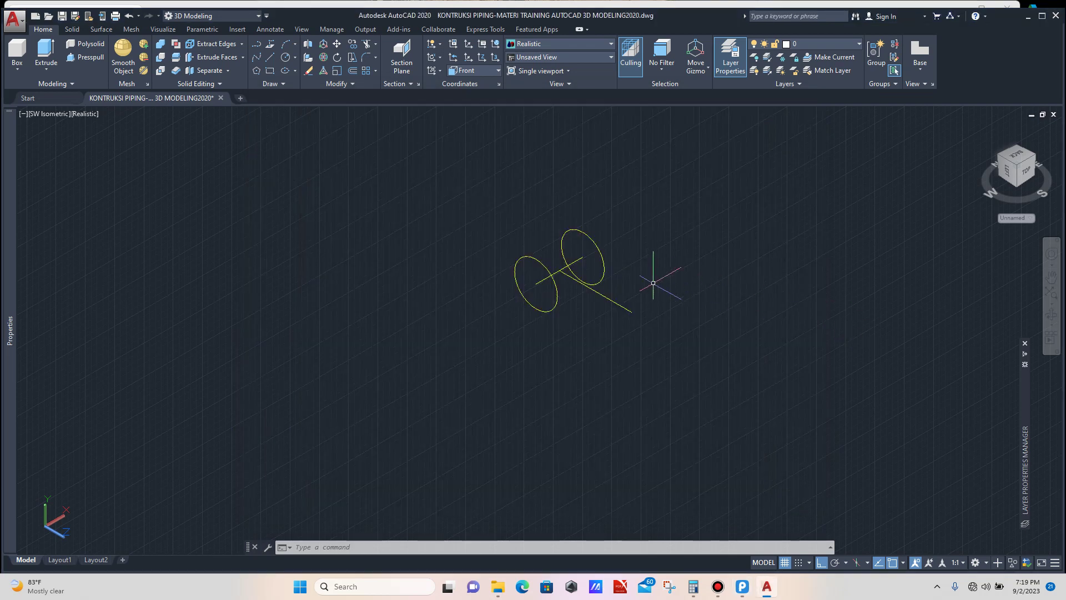
# Step: Draw a circle with a radius of 203.2 centered on the free end of the branch line
pyautogui.scroll(2, 651, 284)
pyautogui.write('c')
pyautogui.press('Return')
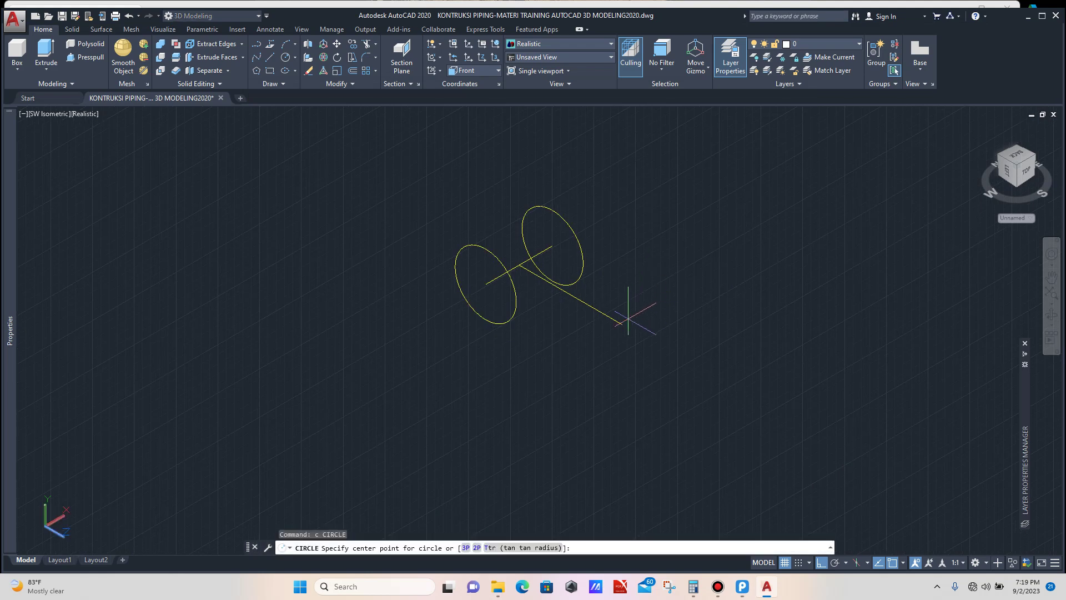
pyautogui.click(622, 324)
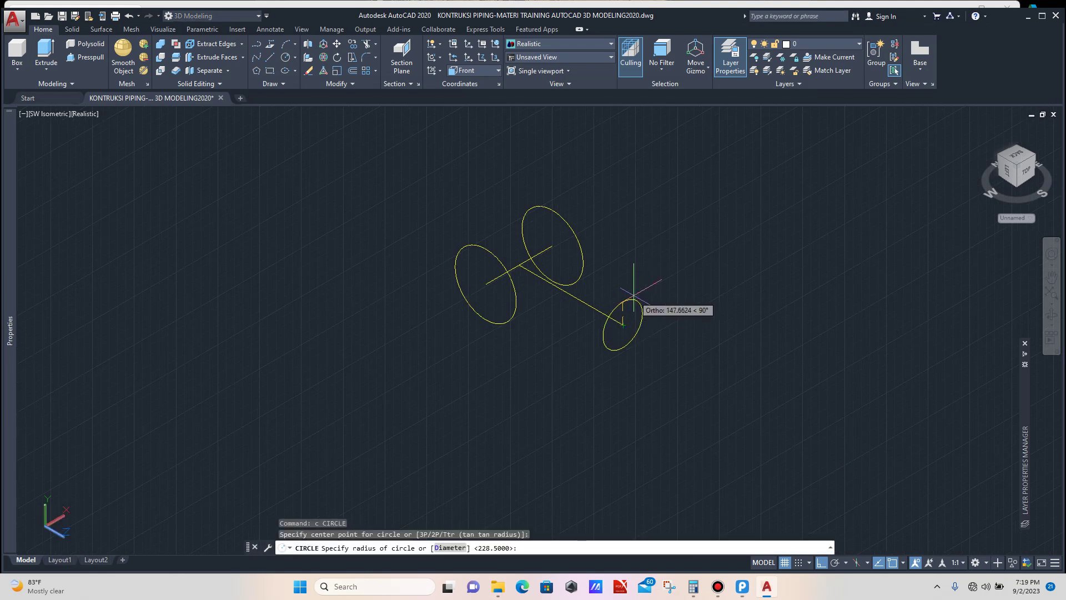
pyautogui.write('203.2')
pyautogui.press('Return')
pyautogui.scroll(3, 638, 302)
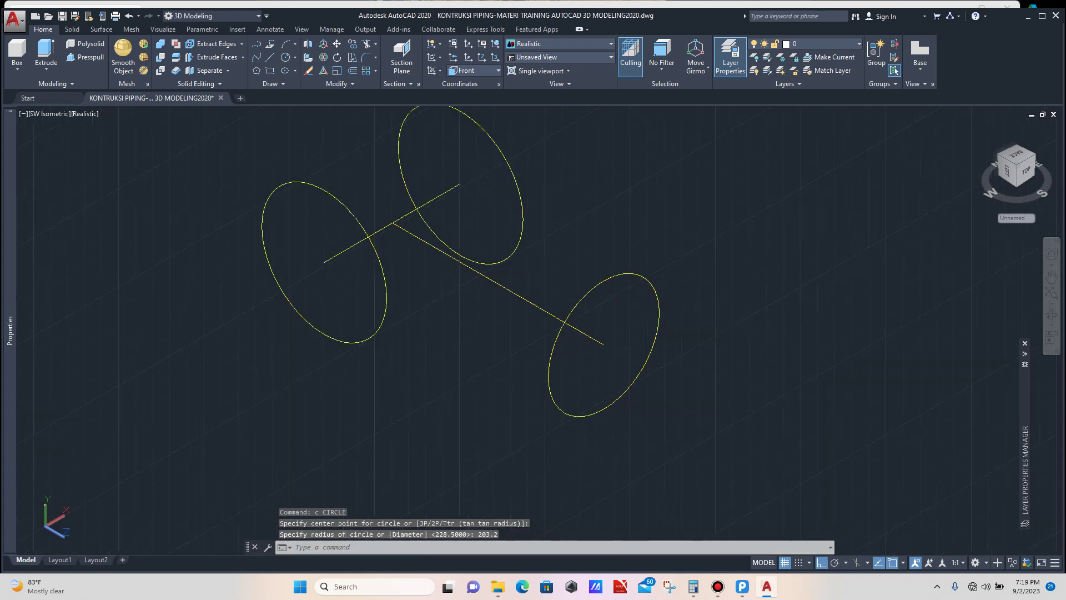
# Step: Check the radius and diameter of the branch circle in its properties, then clear the selection
pyautogui.click(655, 298)
pyautogui.moveTo(10, 345)
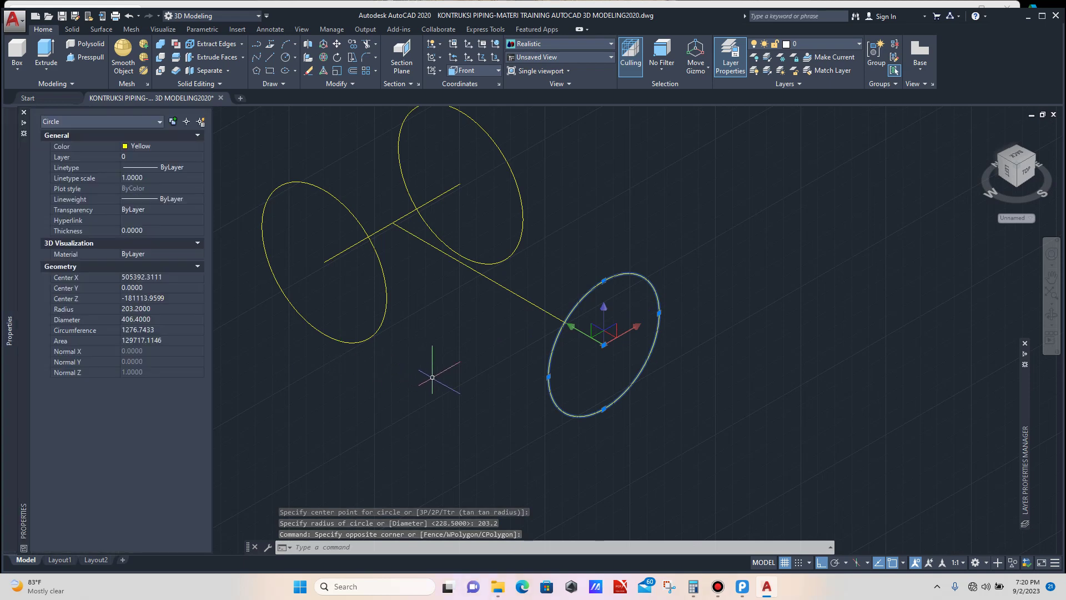
pyautogui.scroll(-4, 504, 341)
pyautogui.press('Escape')
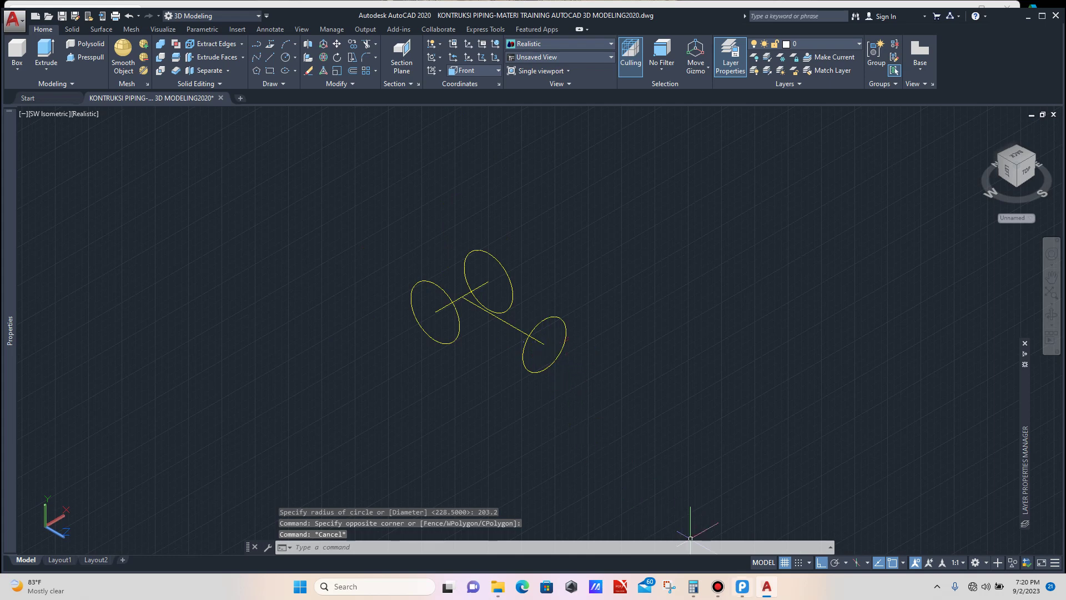
# Step: Switch to Pipedata-Pro to read the wall thickness of the 16" STD pipe, then return to the AutoCAD drawing
pyautogui.moveTo(743, 586)
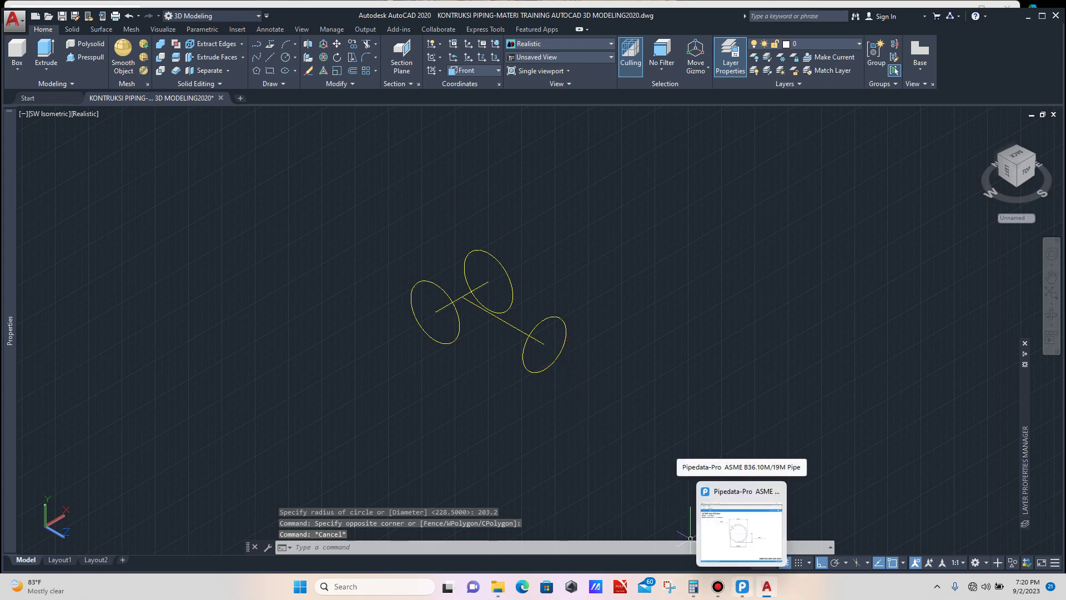
pyautogui.click(741, 525)
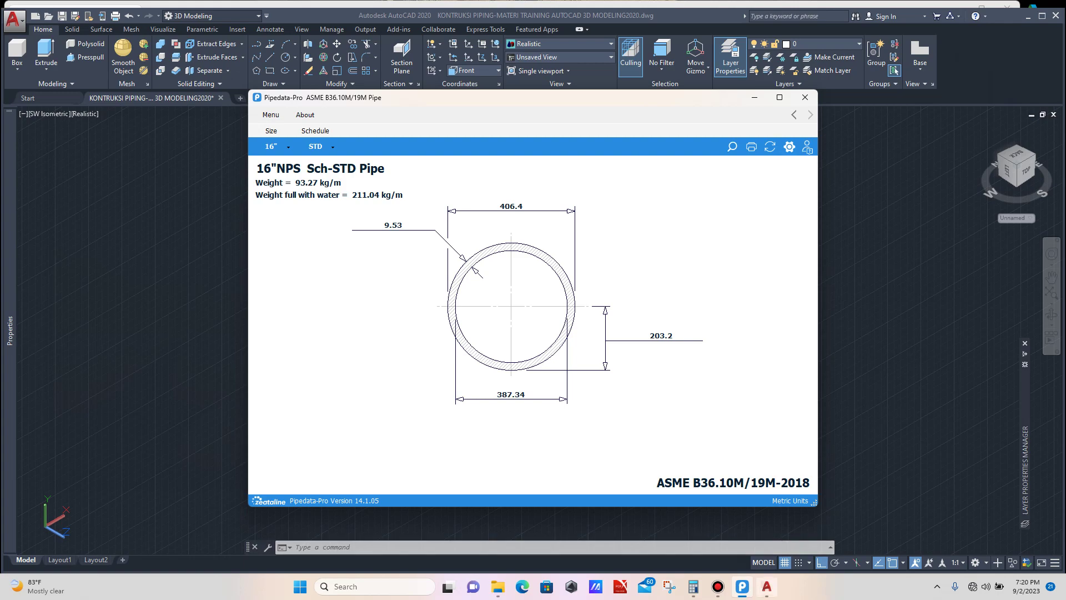
pyautogui.moveTo(766, 586)
pyautogui.click(766, 530)
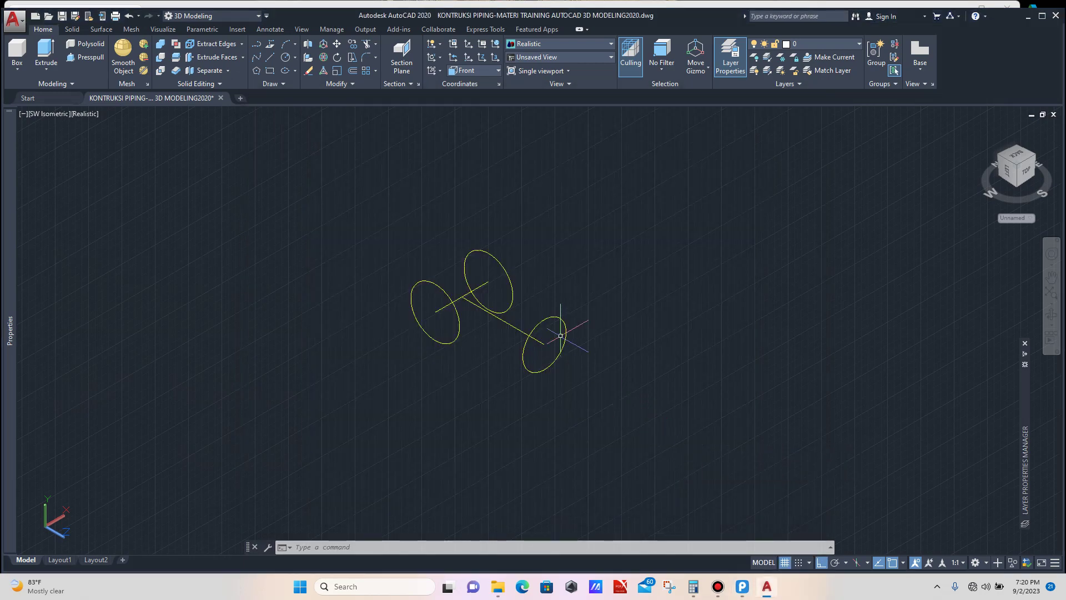
# Step: Offset the branch circle inward by 9.53 to form the inner wall of the pipe
pyautogui.scroll(3, 569, 305)
pyautogui.click(579, 297)
pyautogui.click(564, 319)
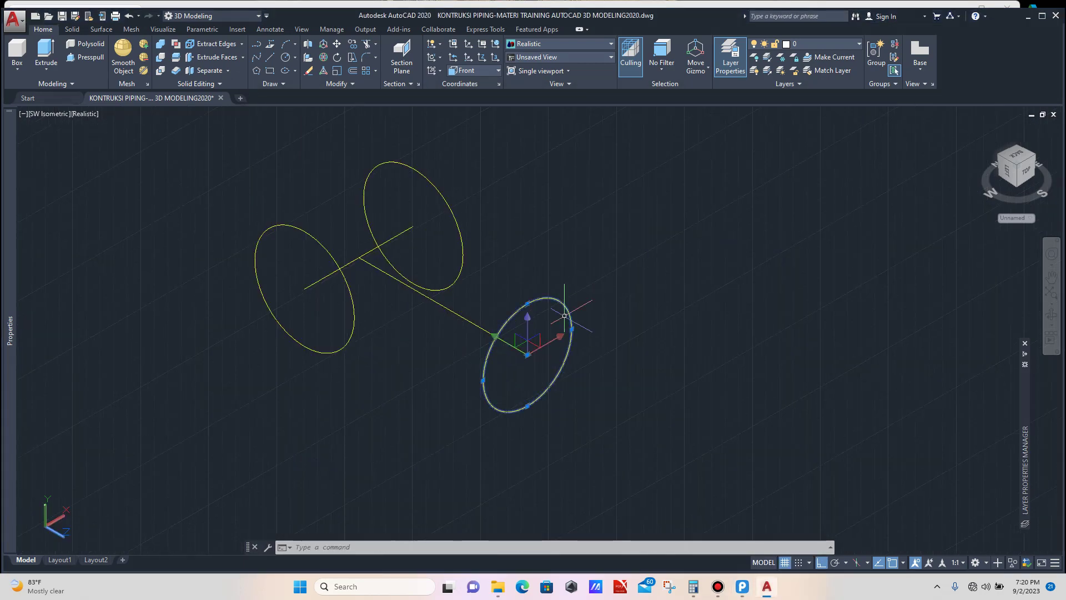
pyautogui.write('o')
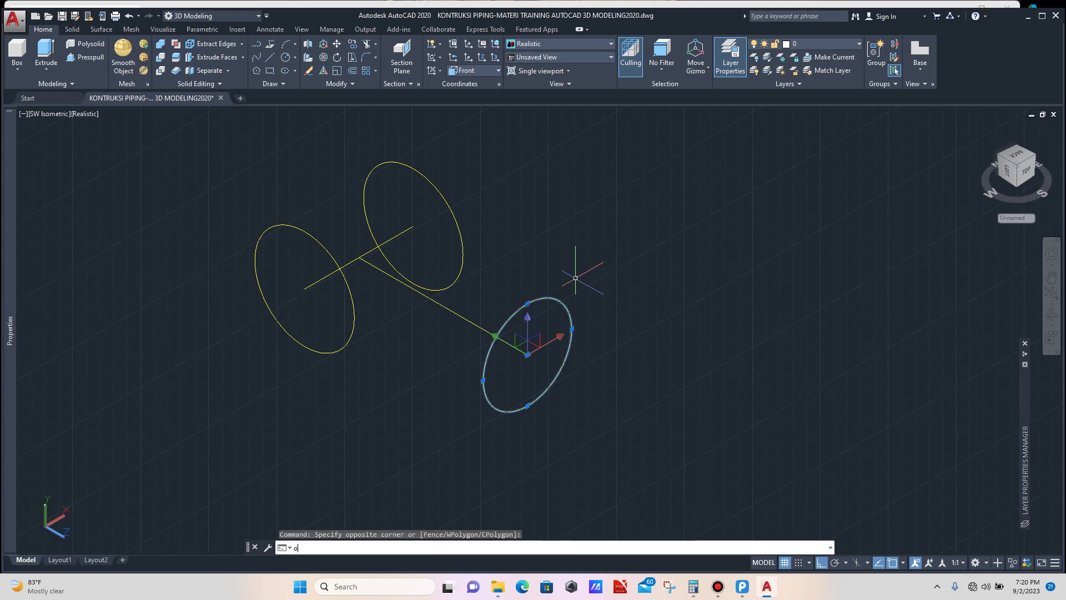
pyautogui.write('f')
pyautogui.press('Return')
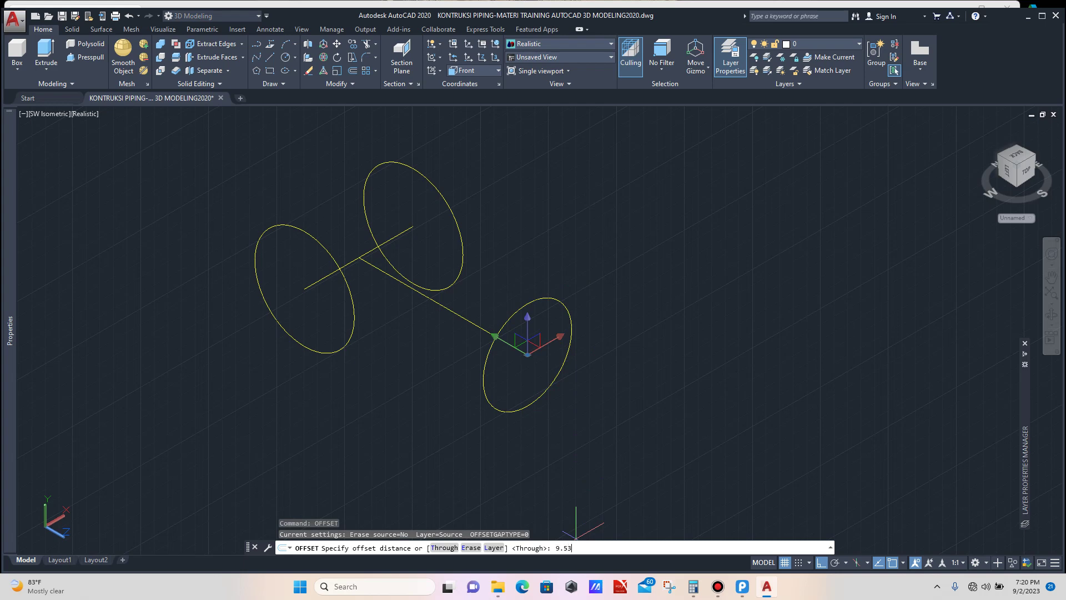
pyautogui.press('Return')
pyautogui.click(550, 393)
pyautogui.scroll(5, 530, 355)
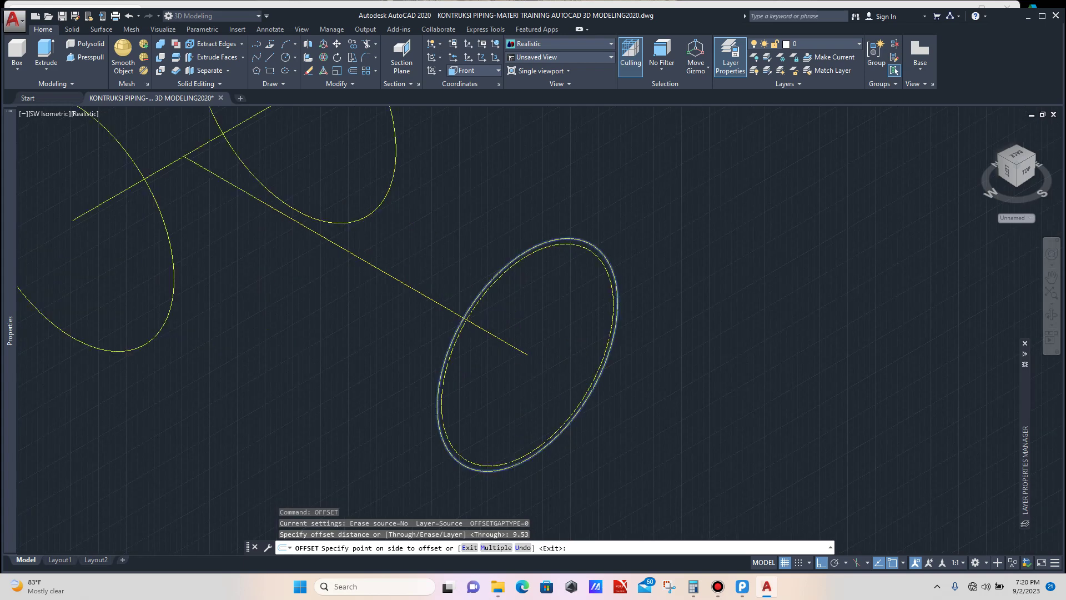
pyautogui.click(557, 305)
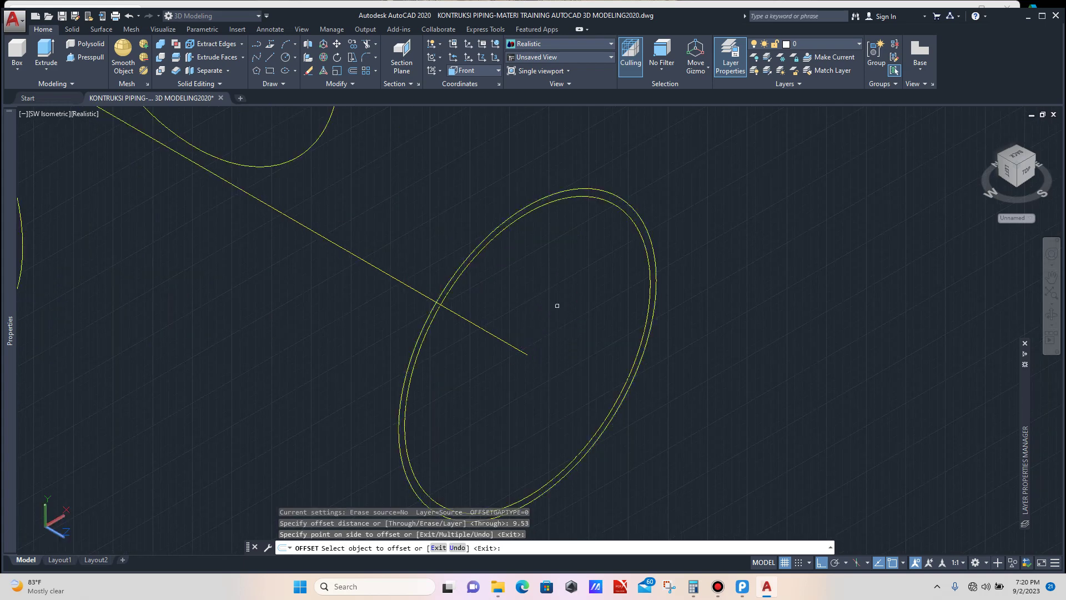
pyautogui.press('Escape')
# Step: Check the radius and diameter of the inner branch circle in its properties, then clear the selection
pyautogui.scroll(-3, 578, 290)
pyautogui.scroll(5, 595, 255)
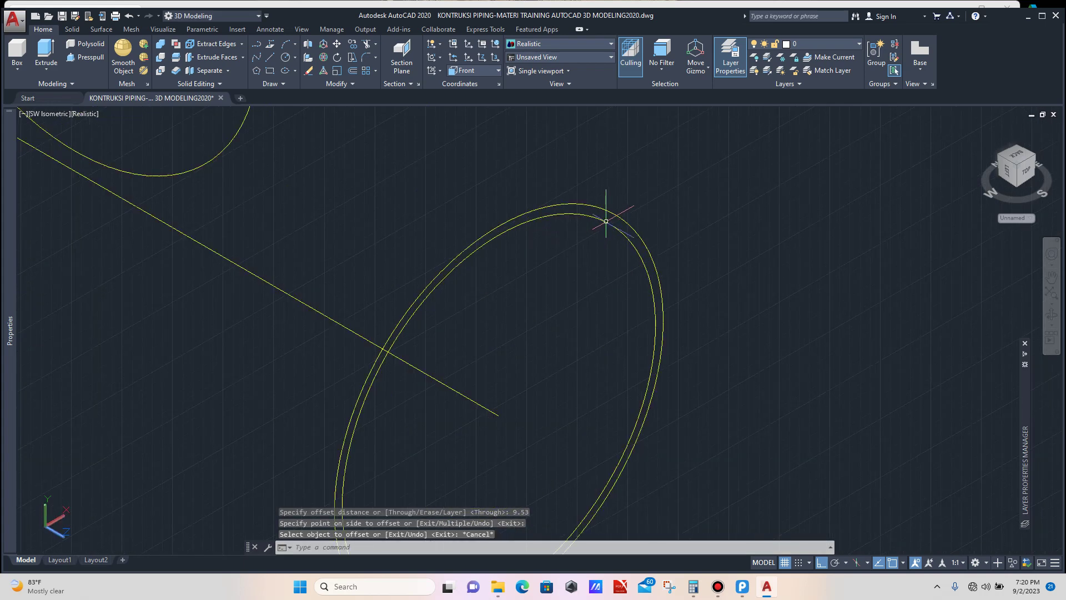
pyautogui.moveTo(614, 219); pyautogui.dragTo(594, 226)
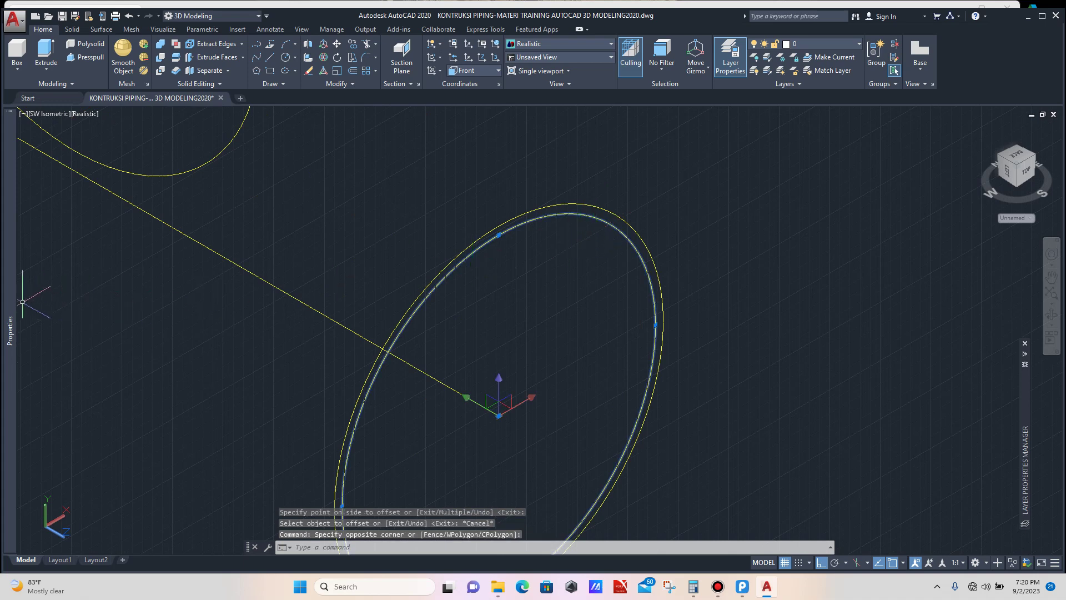
pyautogui.moveTo(9, 328)
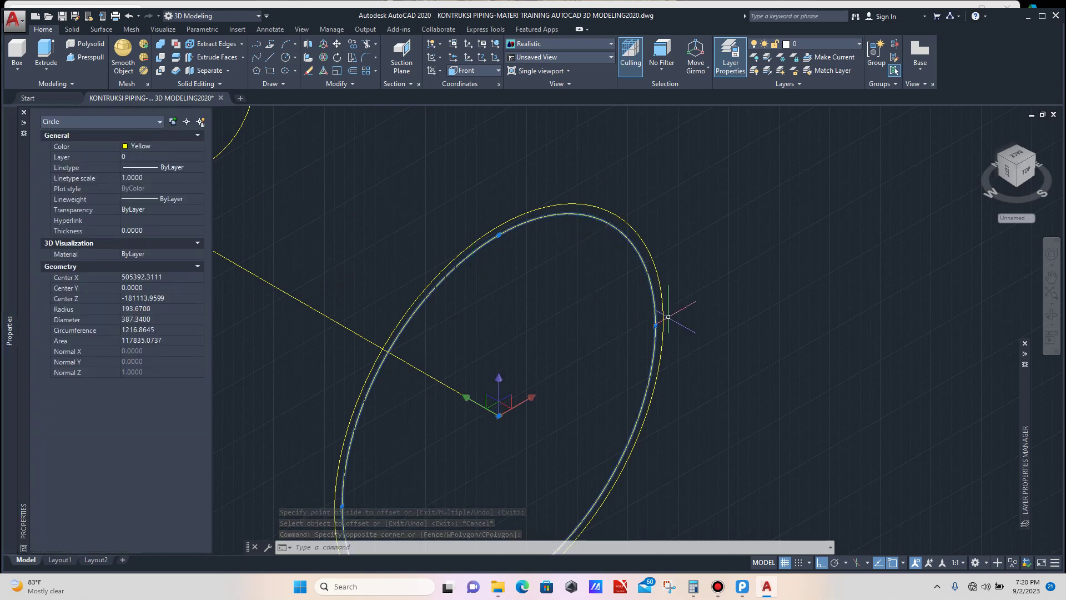
pyautogui.scroll(-4, 663, 330)
pyautogui.press('Escape')
pyautogui.scroll(-4, 622, 316)
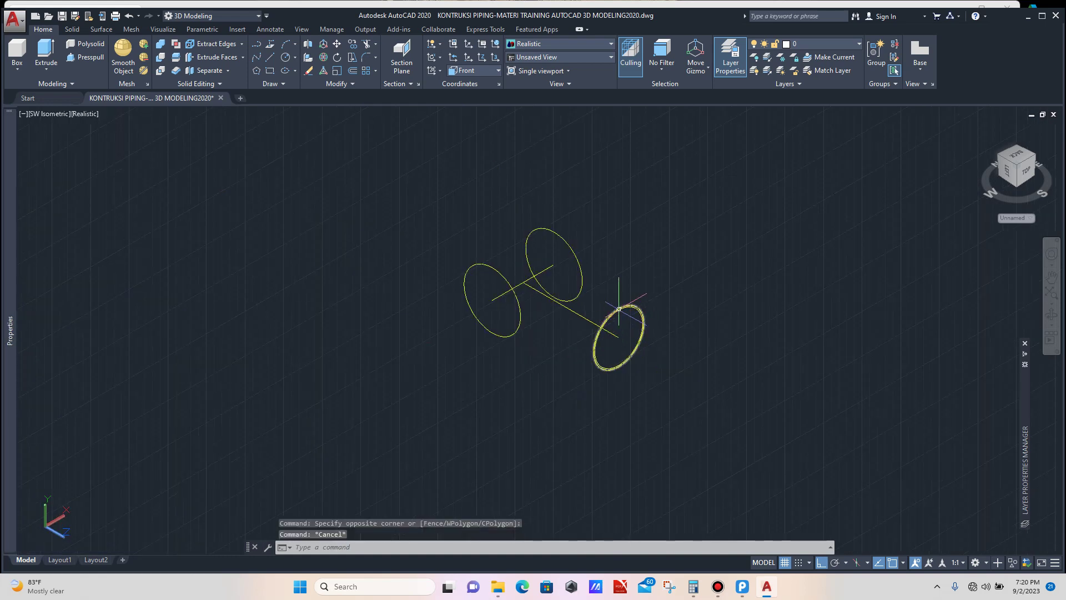
pyautogui.scroll(2, 621, 324)
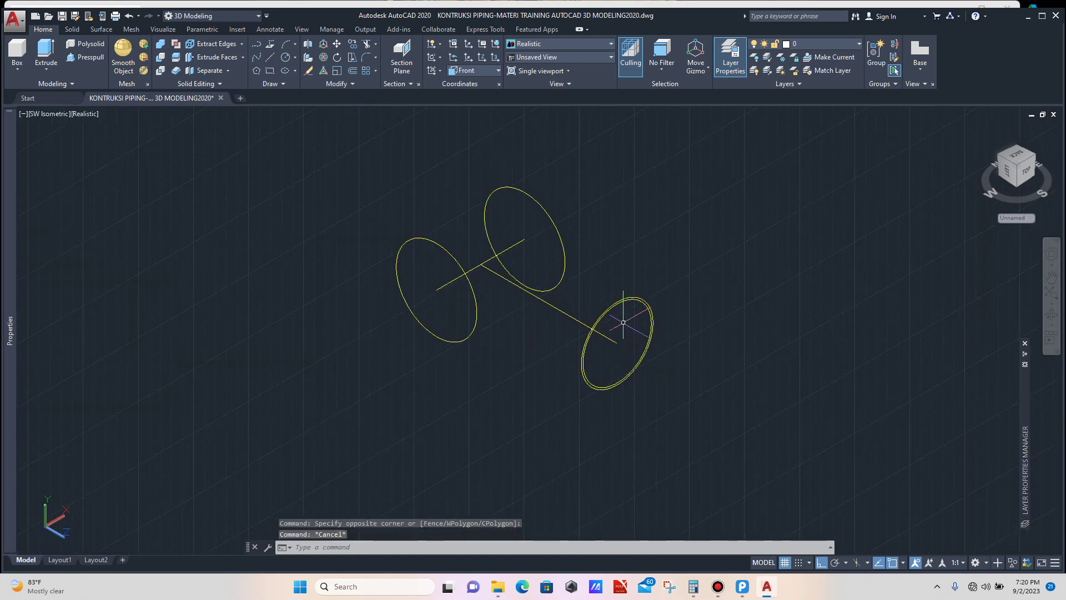
pyautogui.scroll(1, 623, 322)
pyautogui.scroll(1, 624, 322)
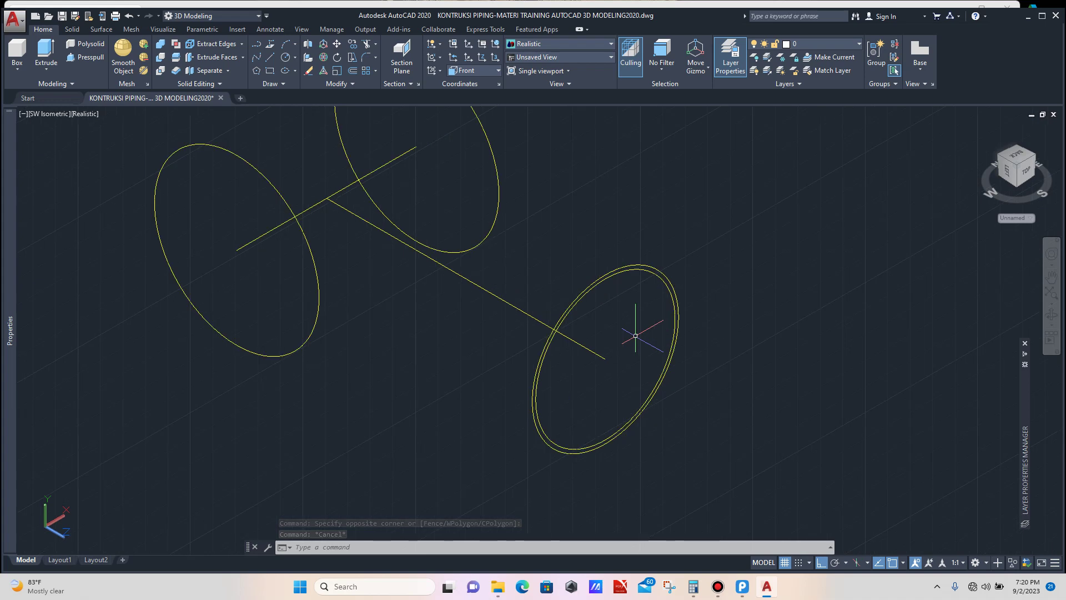
pyautogui.scroll(-1, 635, 324)
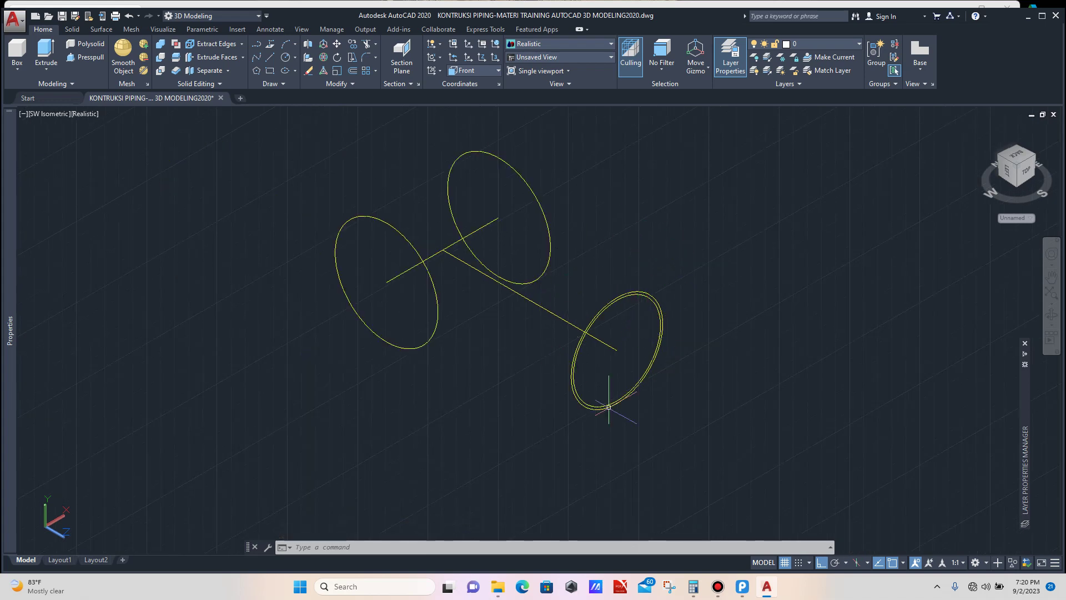
pyautogui.scroll(-2, 520, 314)
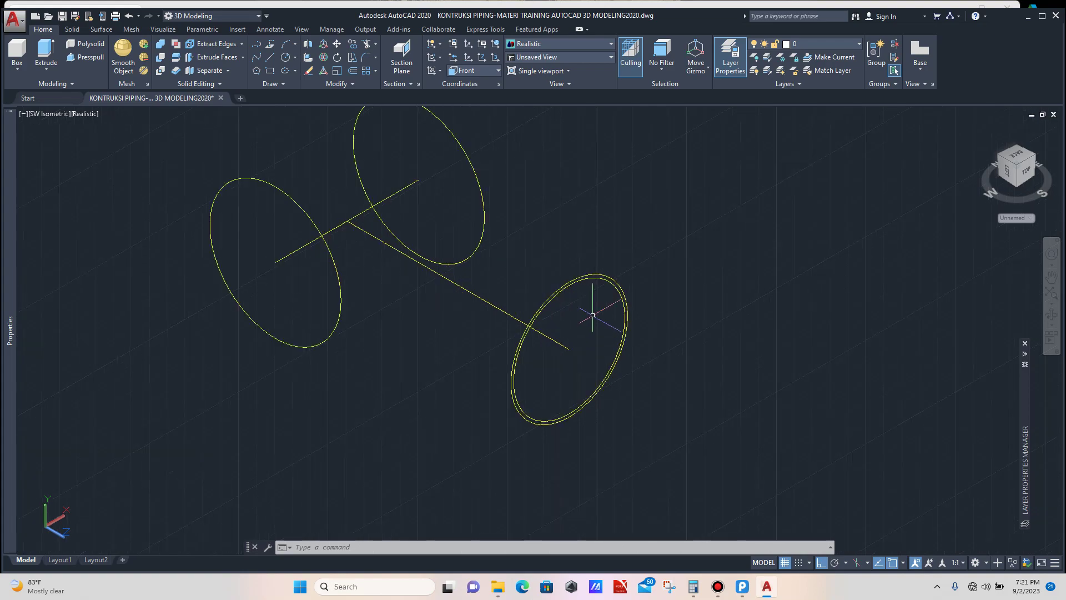
pyautogui.scroll(4, 592, 319)
pyautogui.scroll(-2, 608, 256)
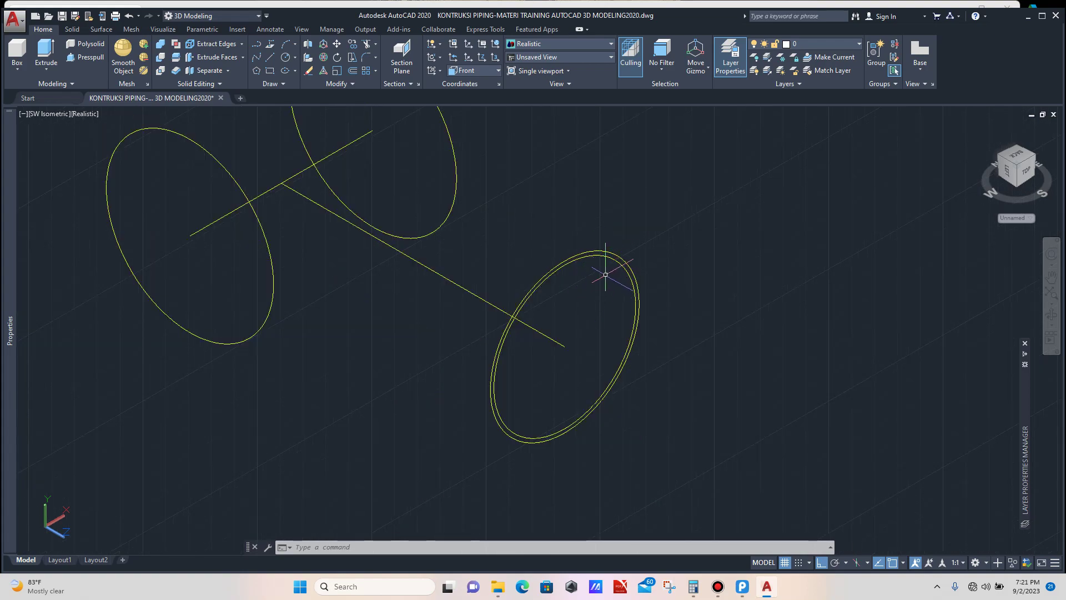
# Step: Switch to Calculator to check the result of 360 ÷ 16, then return to the AutoCAD drawing
pyautogui.scroll(2, 606, 275)
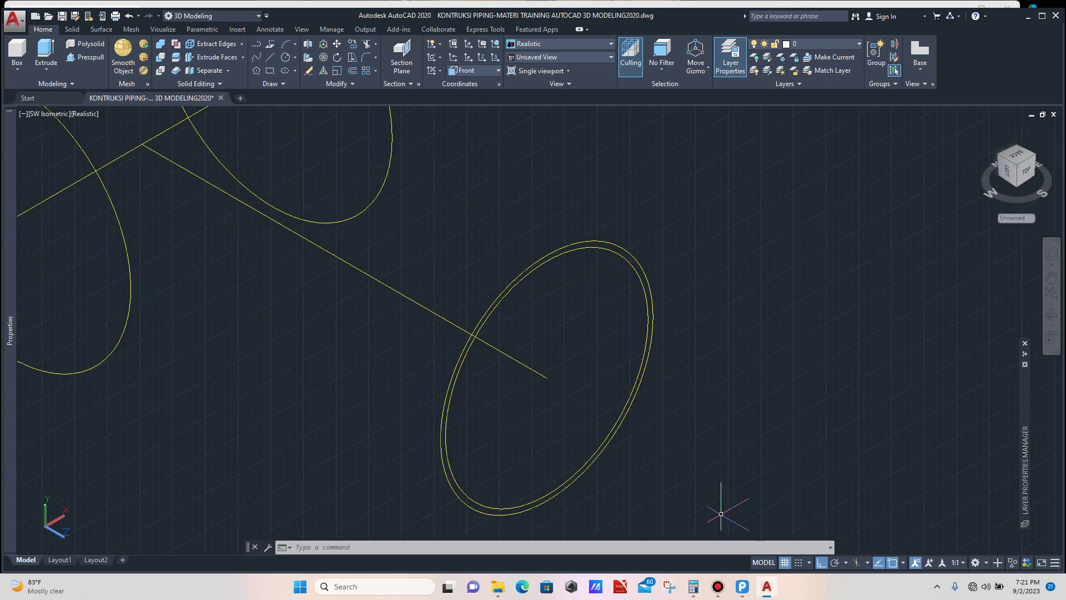
pyautogui.click(693, 586)
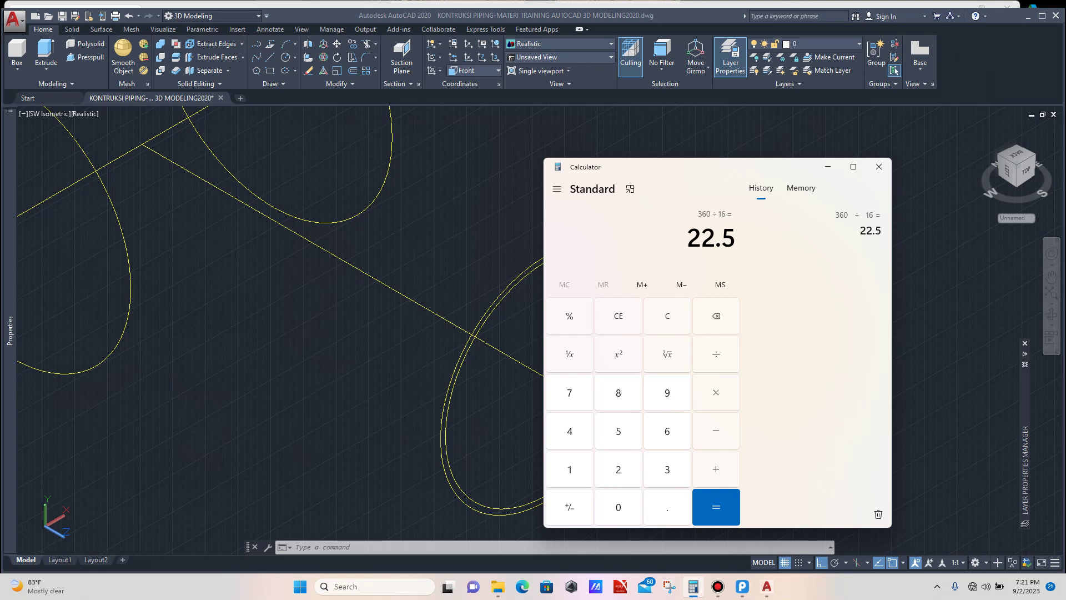
pyautogui.click(491, 200)
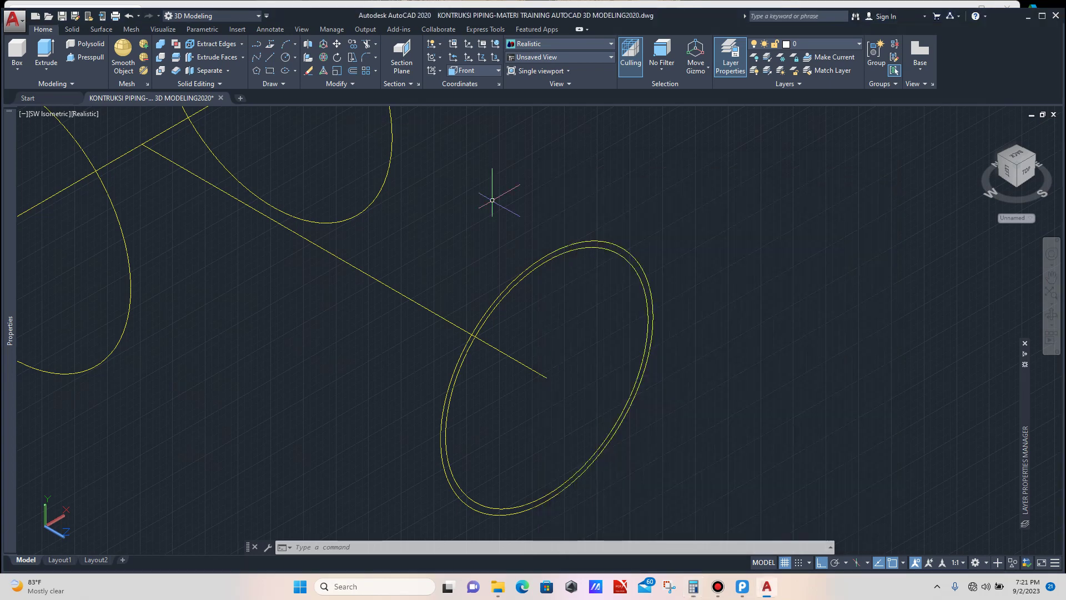
# Step: Draw a vertical line across the inner branch circle, from its upper quadrant to its lower quadrant
pyautogui.write('l')
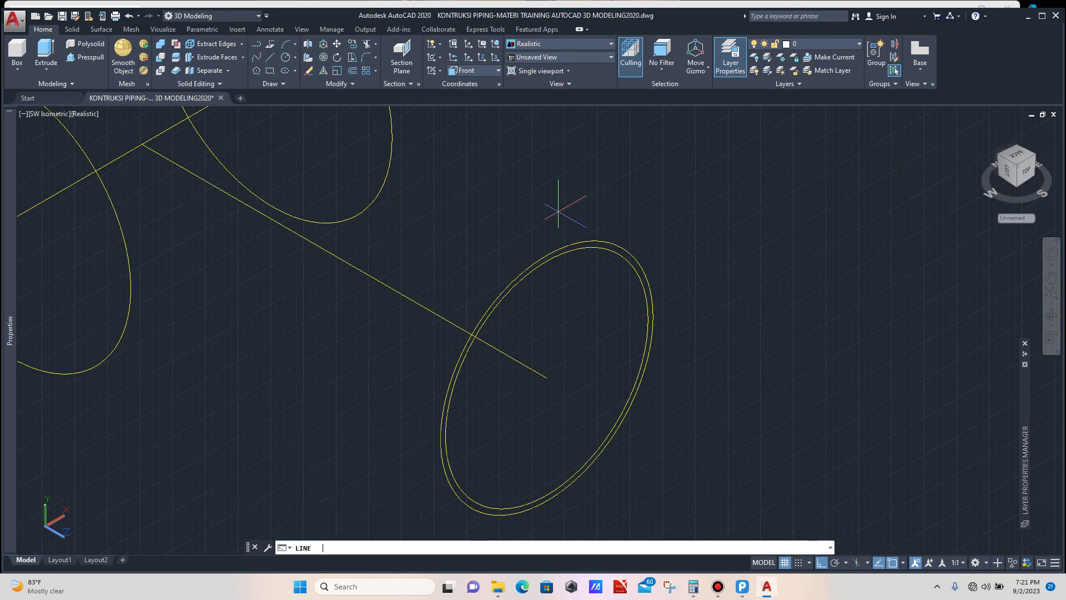
pyautogui.press('Return')
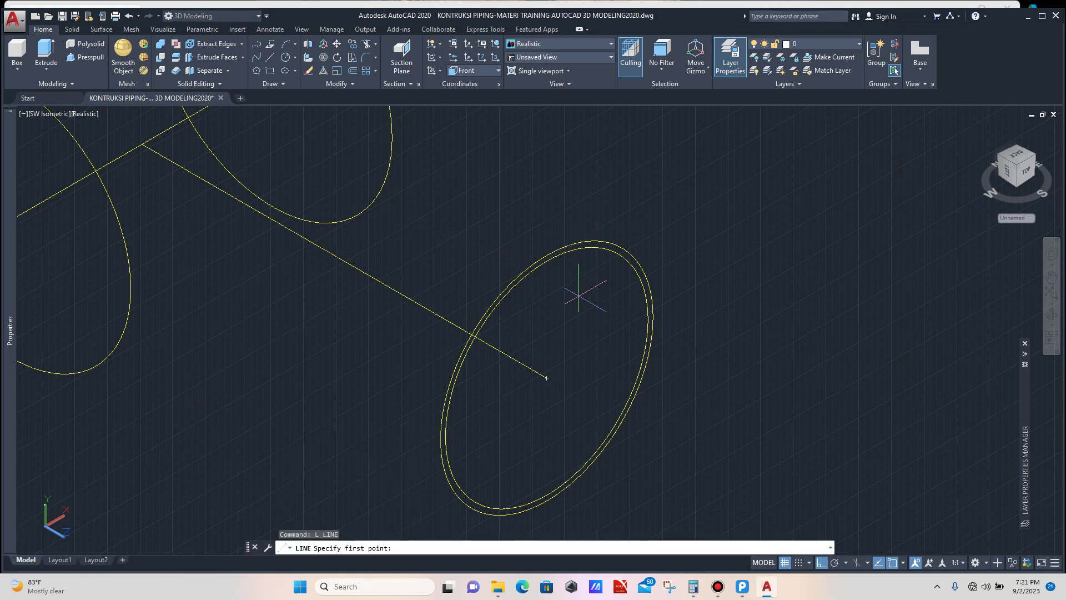
pyautogui.click(546, 260)
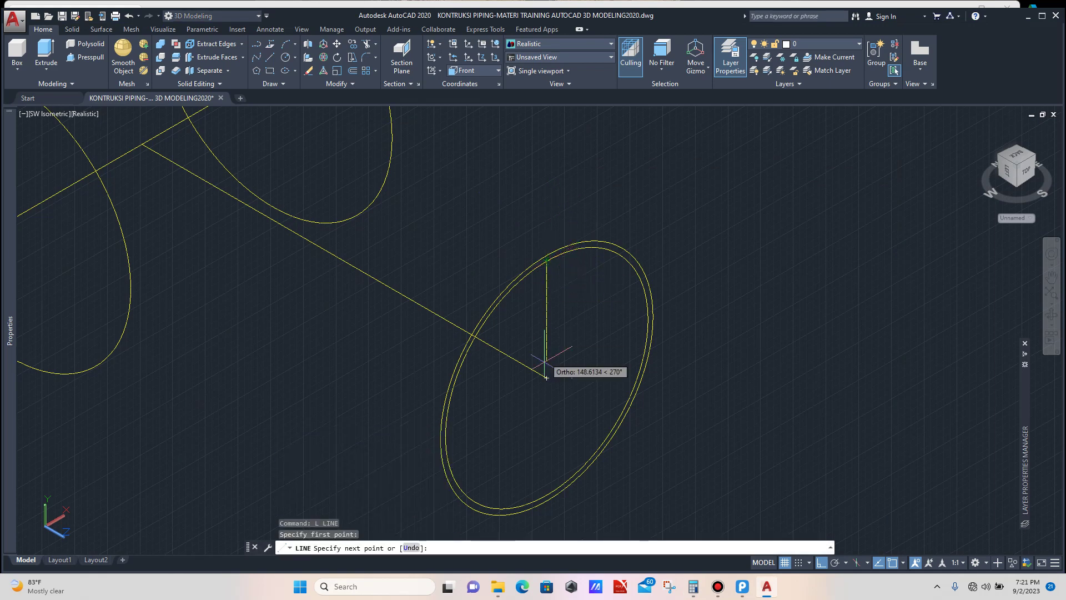
pyautogui.click(547, 494)
pyautogui.press('Escape')
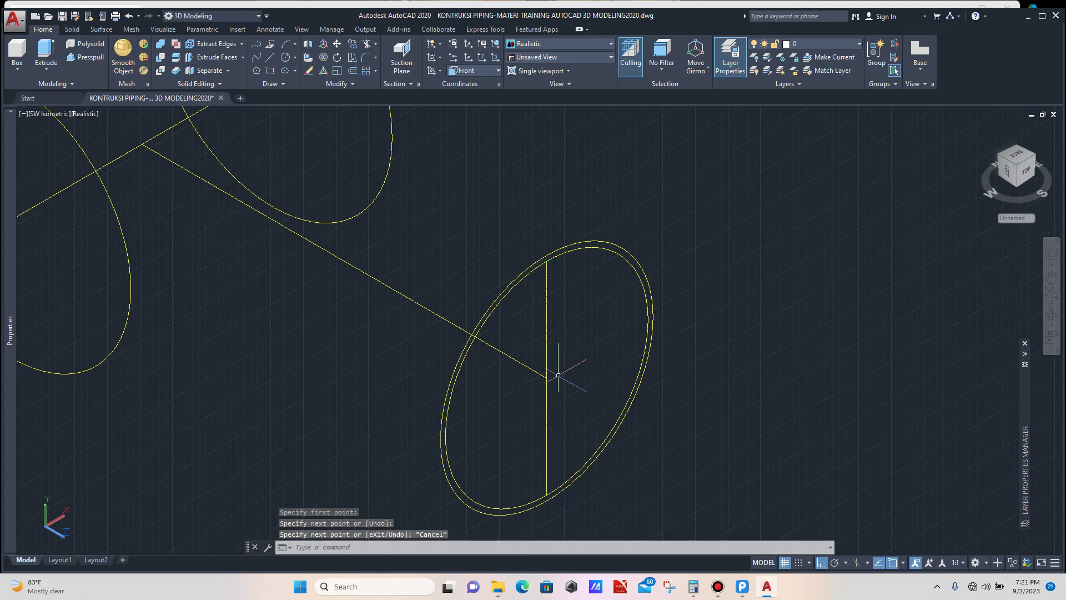
pyautogui.scroll(2, 555, 372)
pyautogui.scroll(-2, 582, 344)
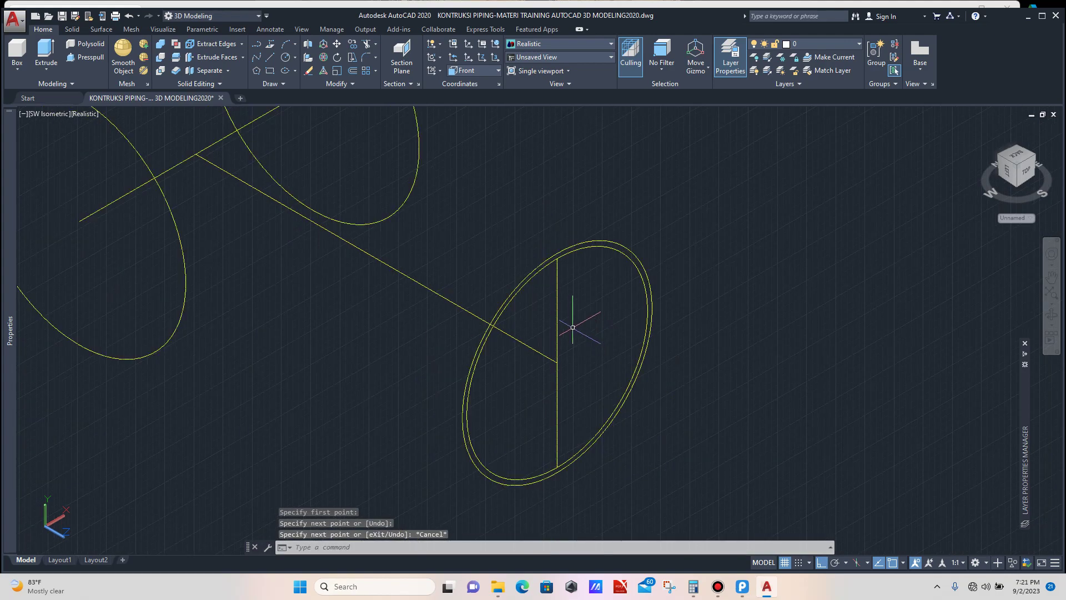
pyautogui.click(579, 302)
pyautogui.click(544, 325)
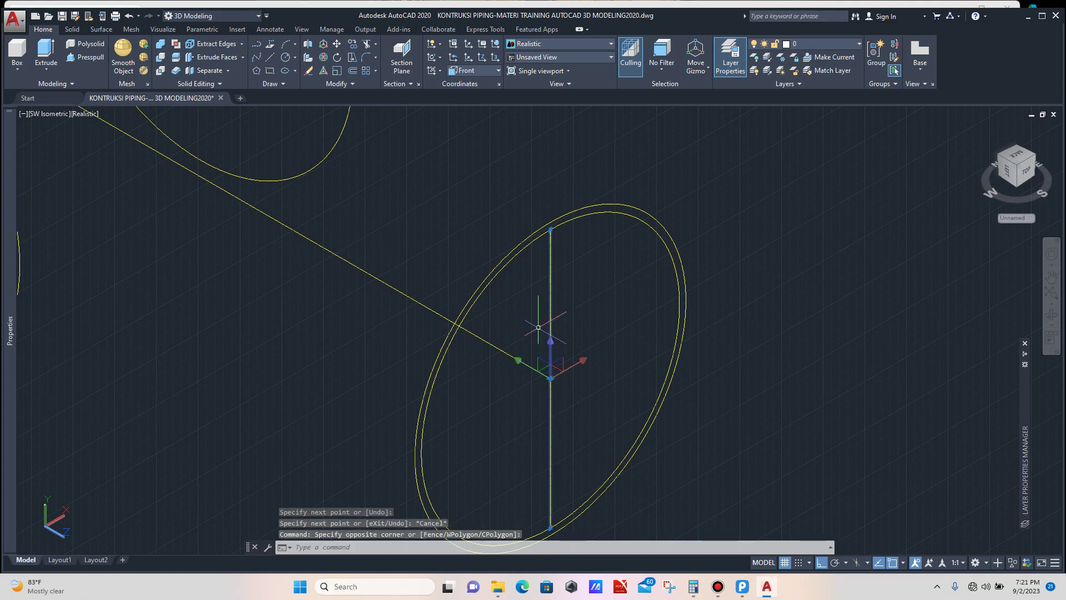
pyautogui.press('Escape')
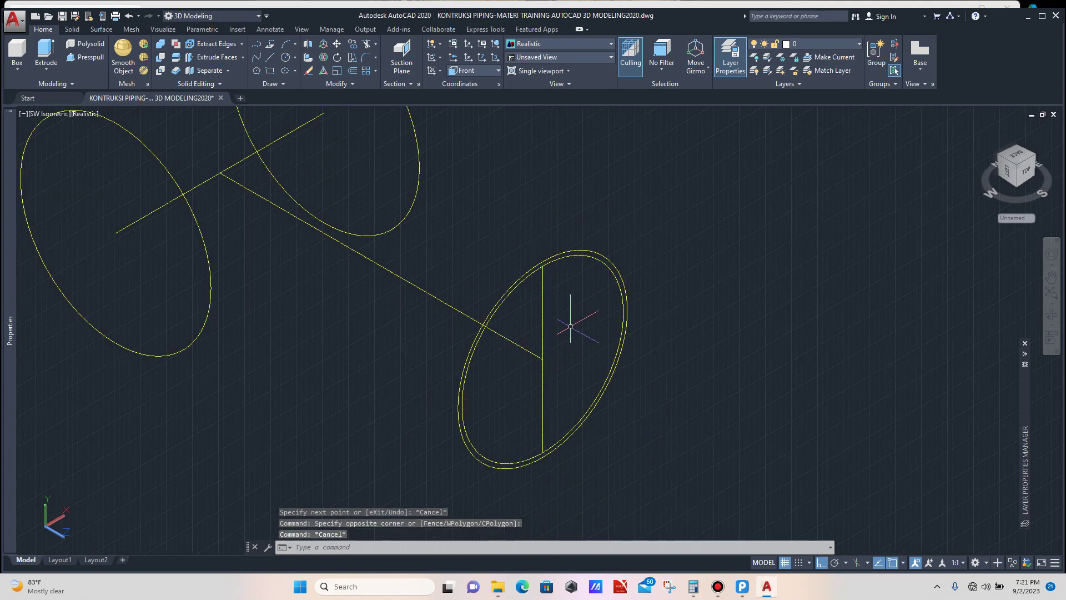
pyautogui.scroll(3, 555, 333)
pyautogui.click(560, 309)
pyautogui.click(526, 329)
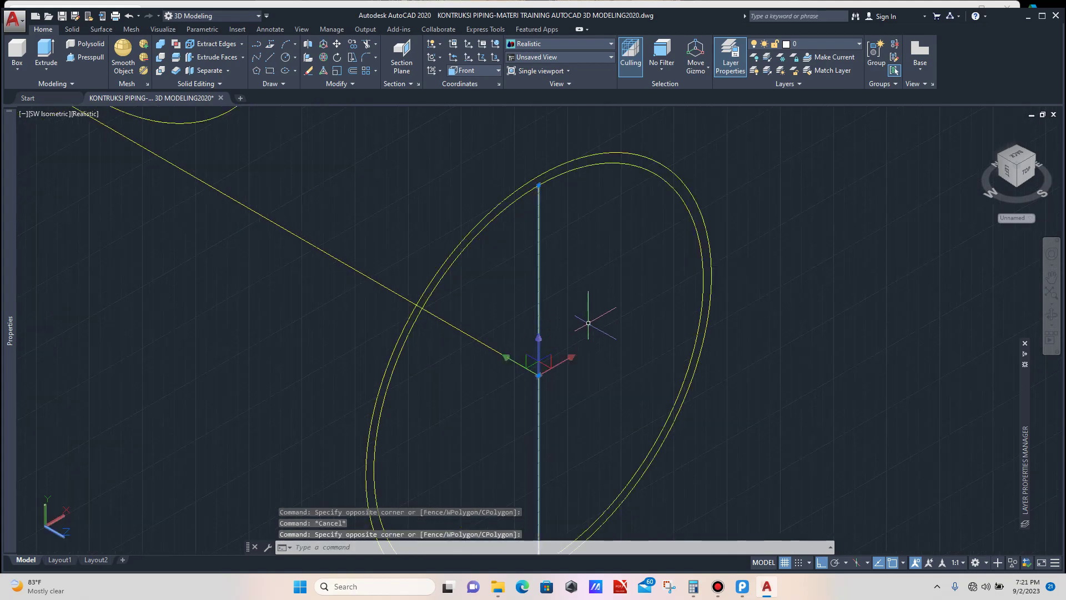
pyautogui.press('Escape')
# Step: Draw a horizontal line across the inner branch circle through its center, from one side quadrant to the other
pyautogui.write('l')
pyautogui.press('Return')
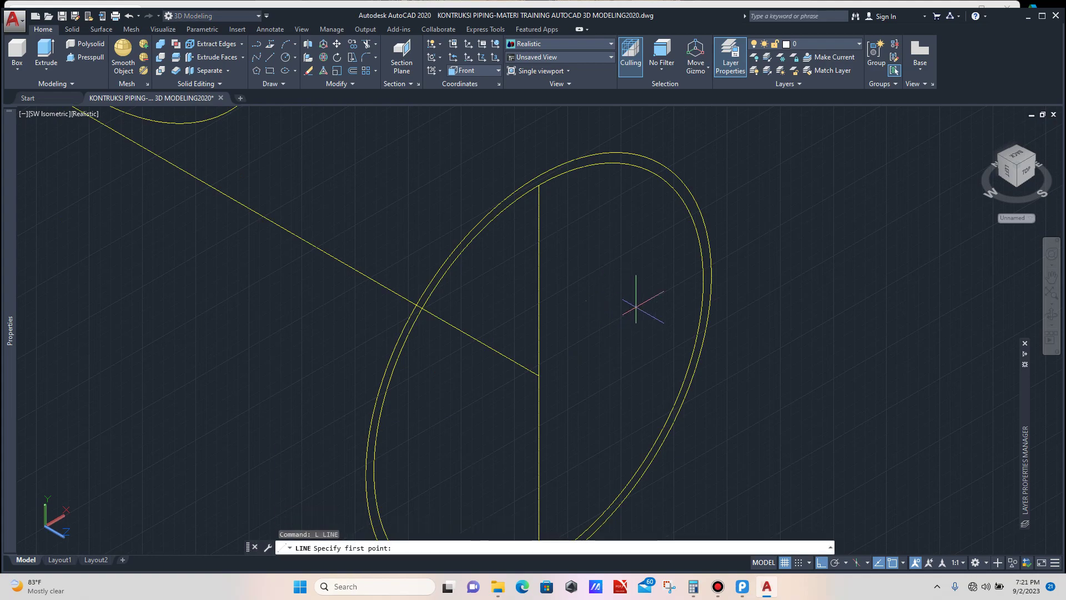
pyautogui.click(703, 280)
pyautogui.scroll(-3, 657, 305)
pyautogui.scroll(2, 586, 352)
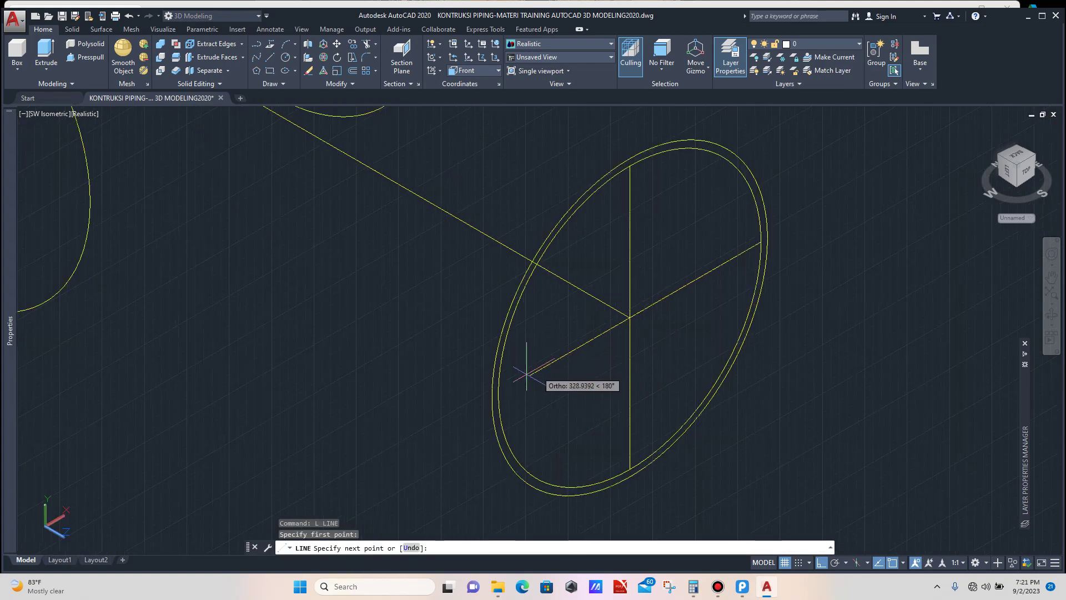
pyautogui.click(498, 394)
pyautogui.press('Escape')
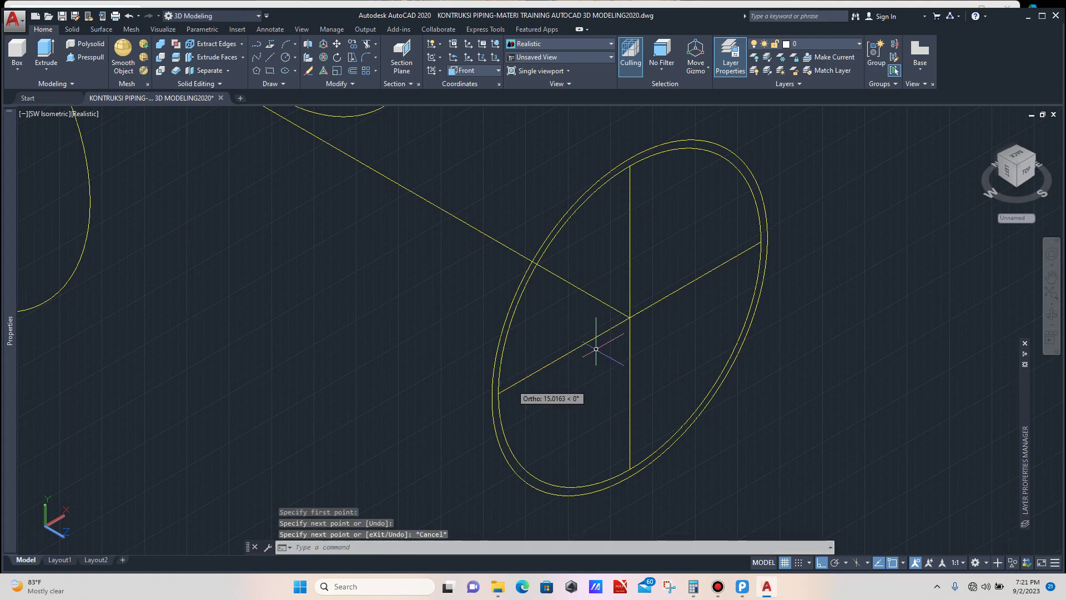
pyautogui.scroll(-3, 640, 304)
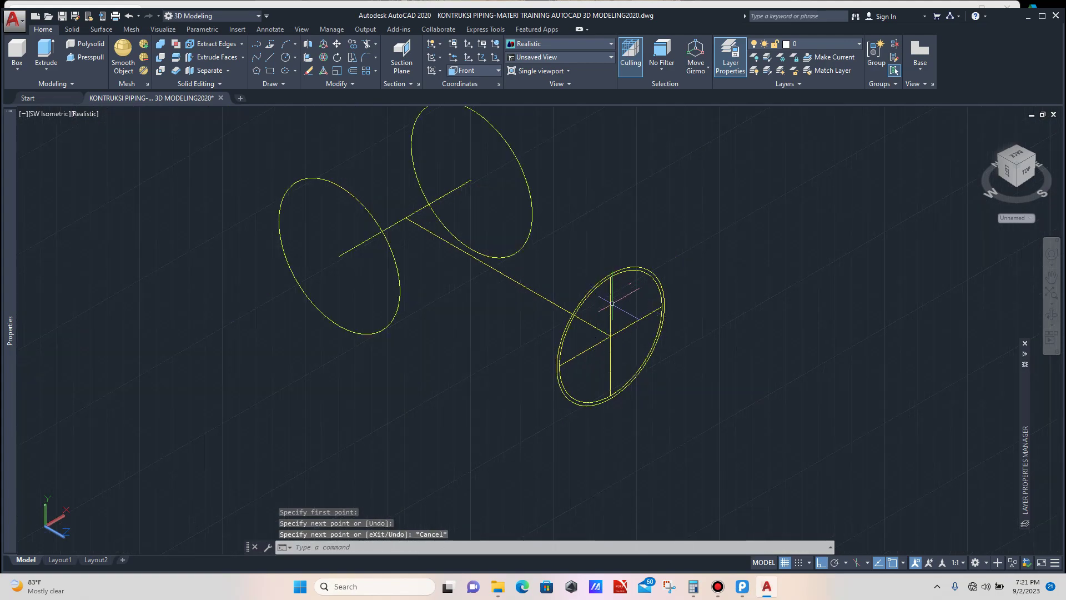
pyautogui.scroll(4, 611, 303)
pyautogui.click(627, 291)
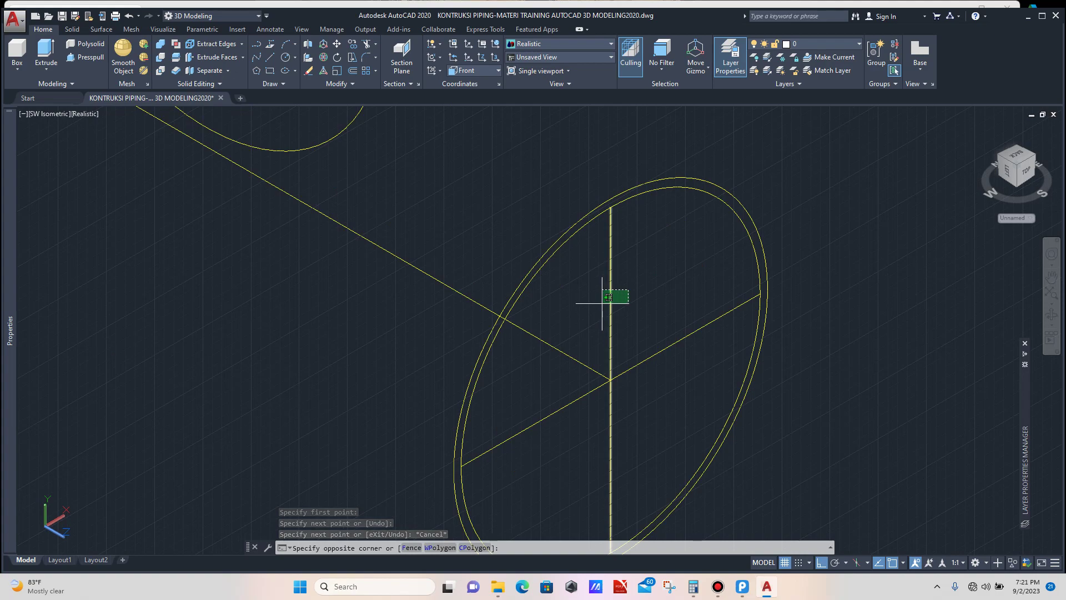
pyautogui.click(602, 303)
pyautogui.scroll(-2, 613, 295)
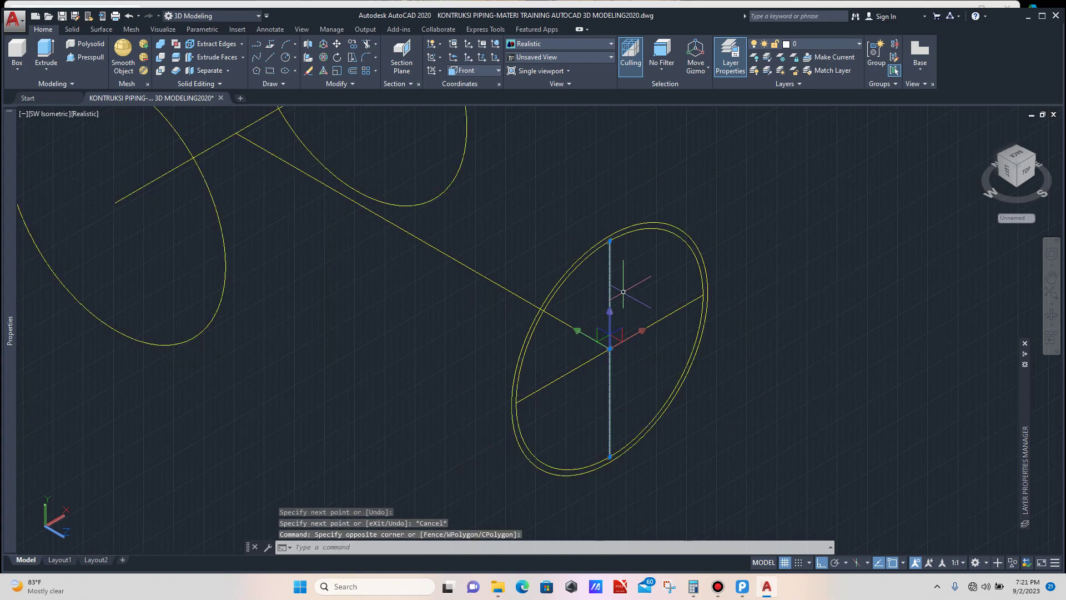
pyautogui.press('Escape')
# Step: Rotate the vertical and horizontal lines inside the branch circle by 22.5 degrees about the circle's center
pyautogui.click(623, 290)
pyautogui.click(594, 311)
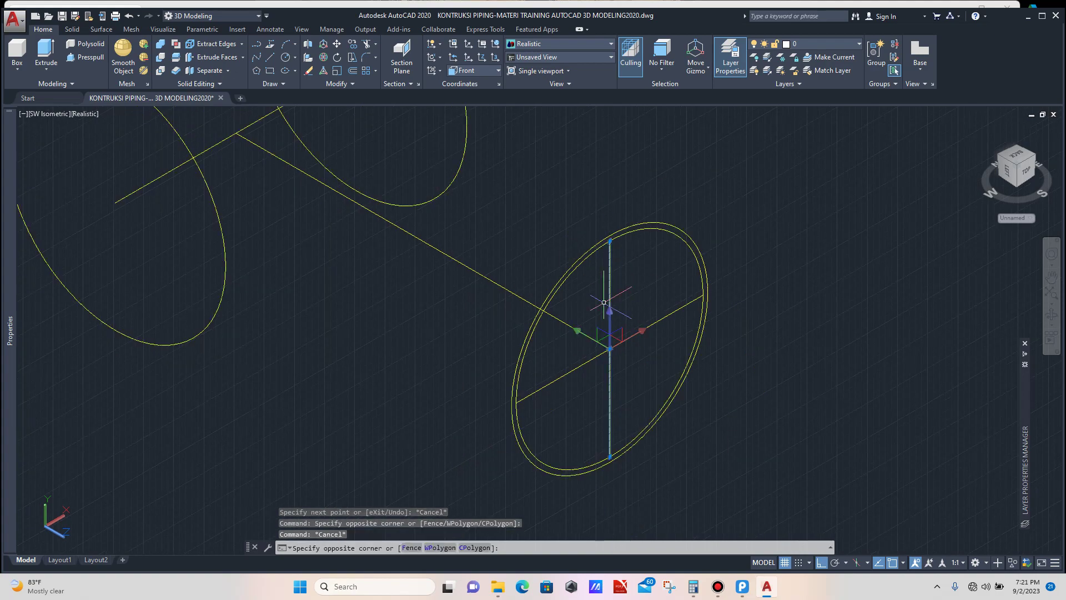
pyautogui.click(661, 296)
pyautogui.click(627, 330)
pyautogui.write('ro')
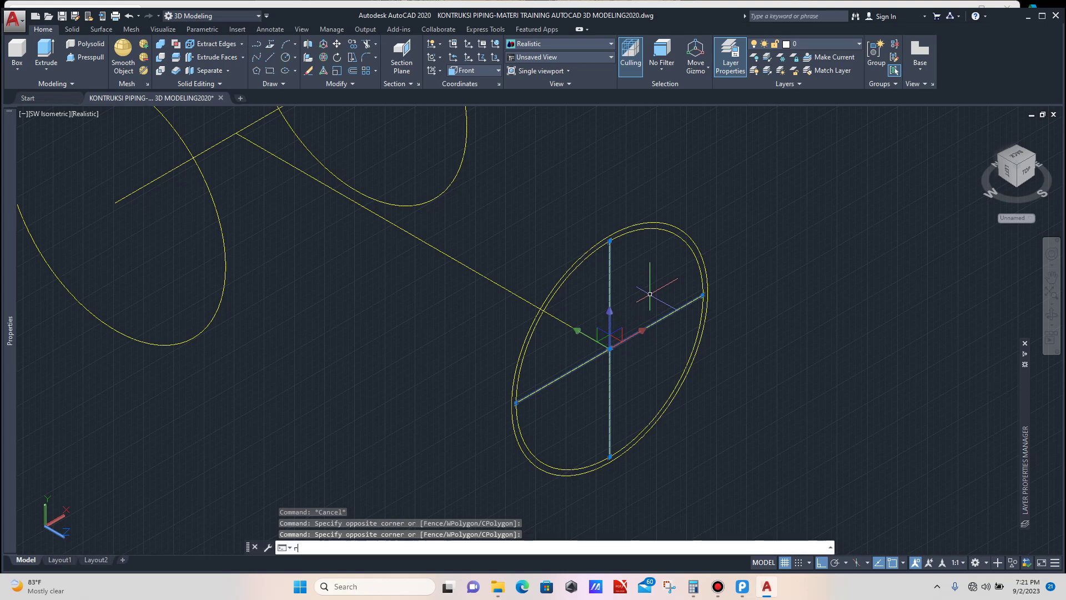
pyautogui.press('Return')
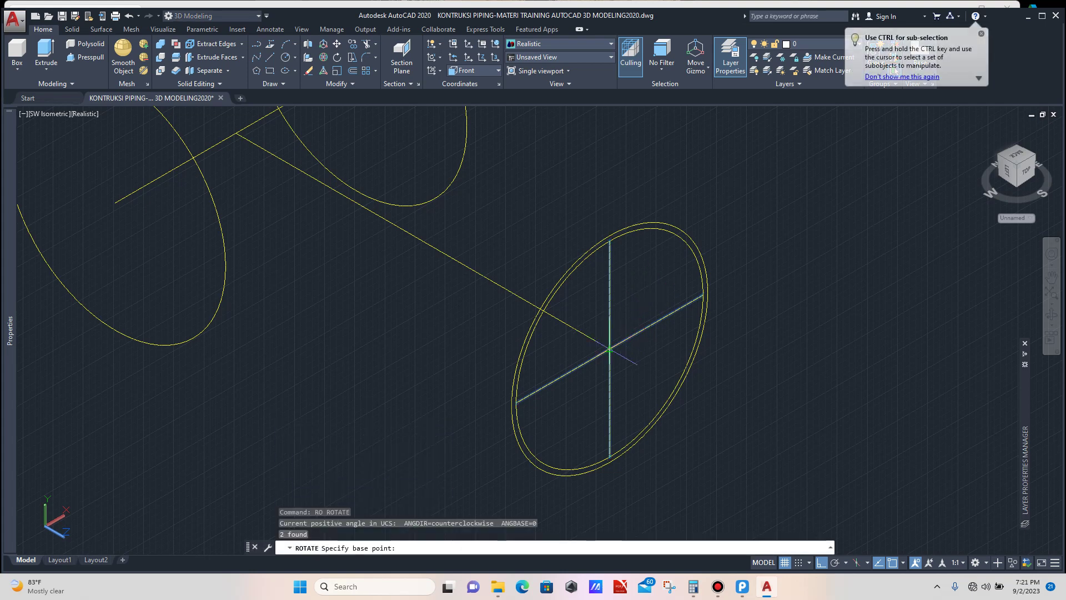
pyautogui.click(609, 349)
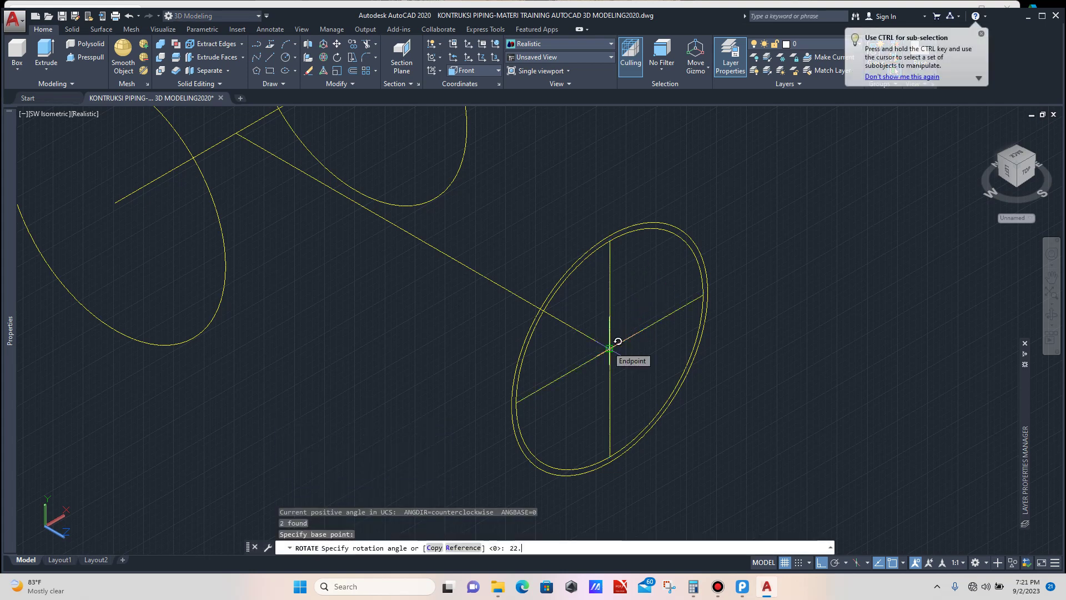
pyautogui.press('Return')
# Step: Draw a new vertical line between the upper and lower quadrants of the inner branch circle, beside the two rotated lines
pyautogui.scroll(2, 630, 327)
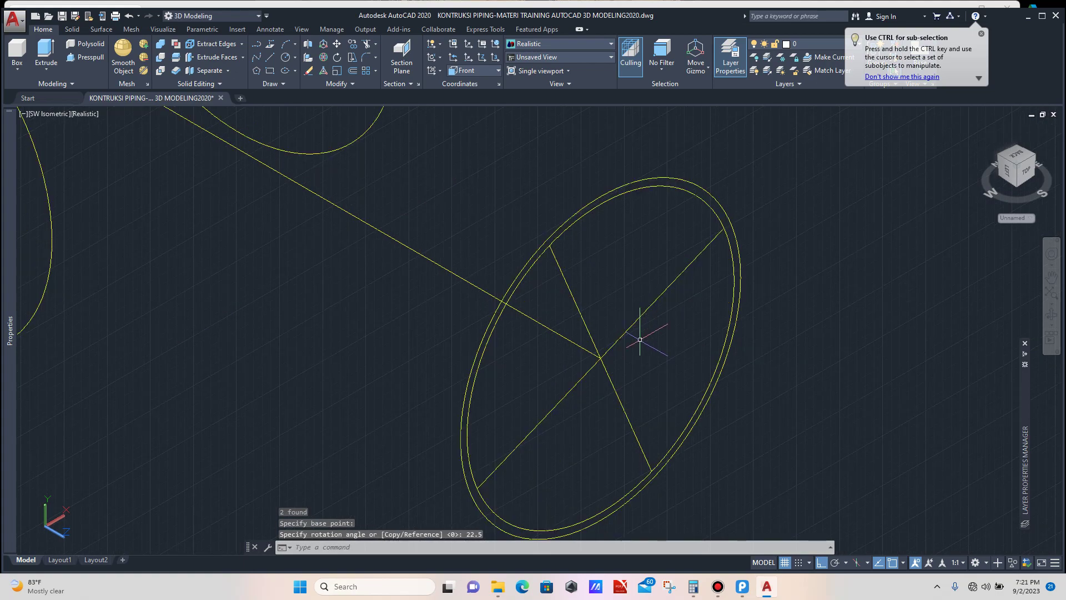
pyautogui.write('1')
pyautogui.press('Return')
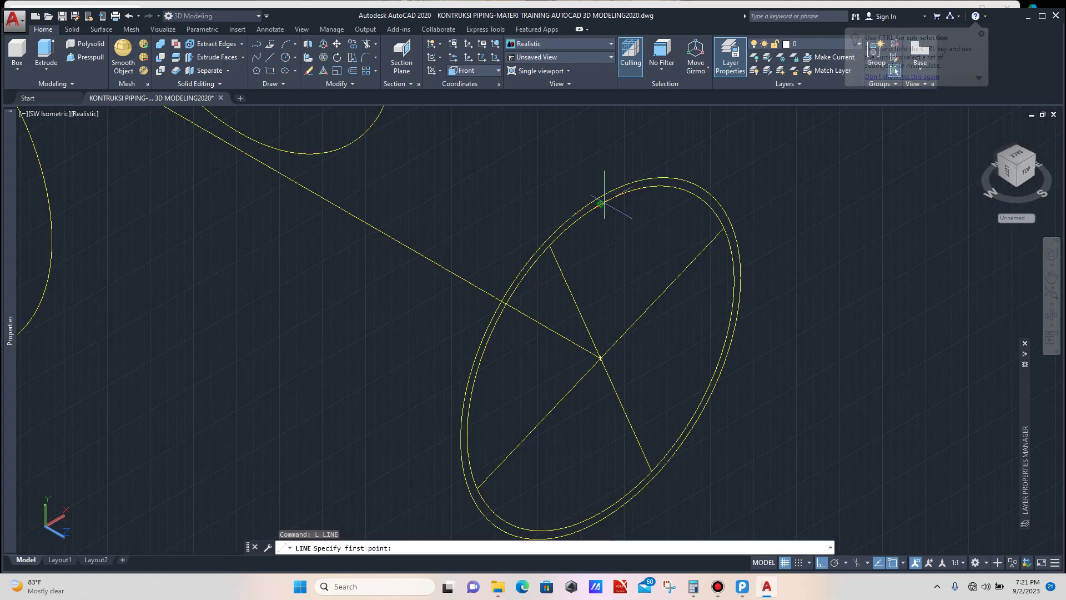
pyautogui.click(600, 203)
pyautogui.scroll(-2, 600, 298)
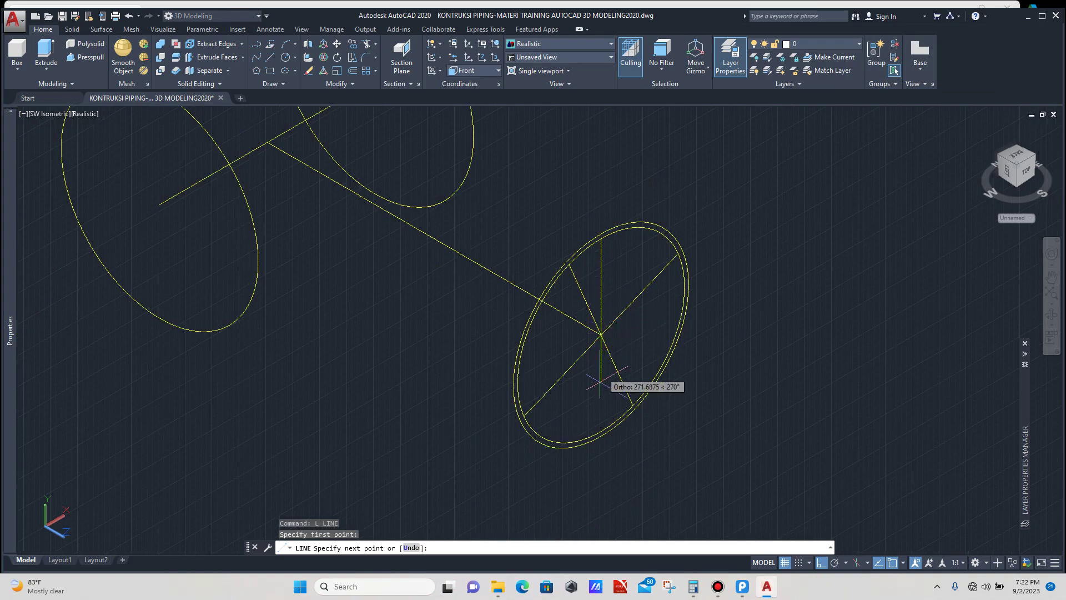
pyautogui.click(600, 432)
pyautogui.press('Escape')
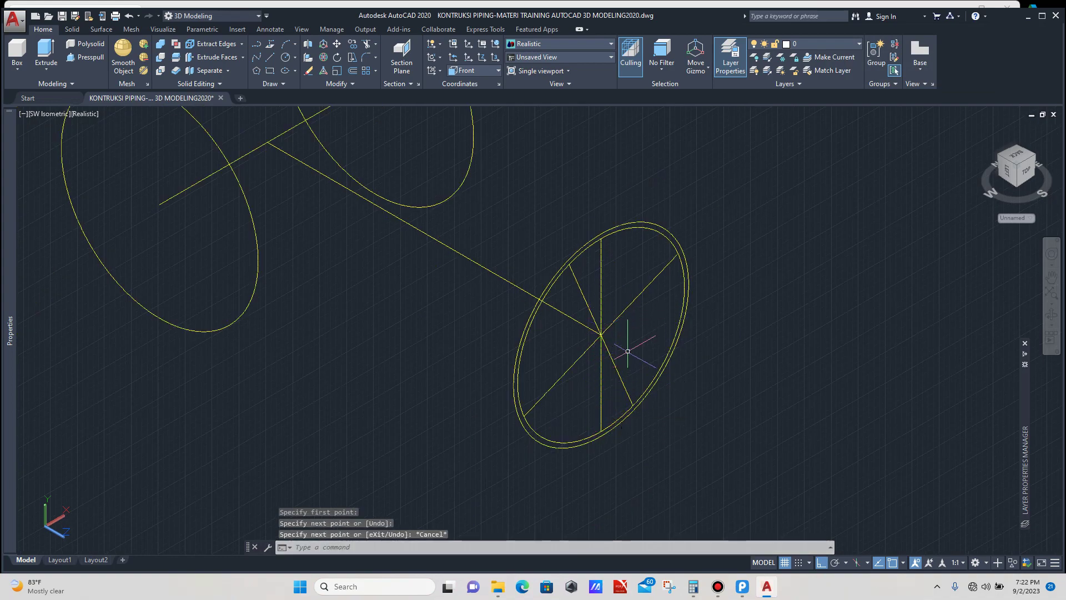
# Step: Draw a new horizontal line between the two side quadrants of the inner branch circle
pyautogui.scroll(2, 626, 345)
pyautogui.press('Return')
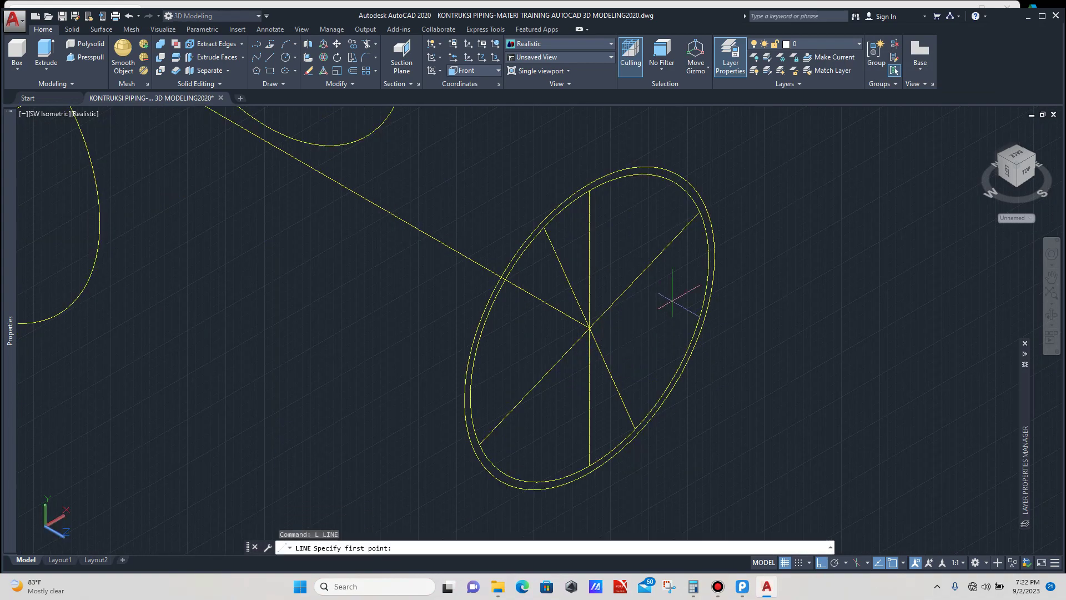
pyautogui.click(709, 259)
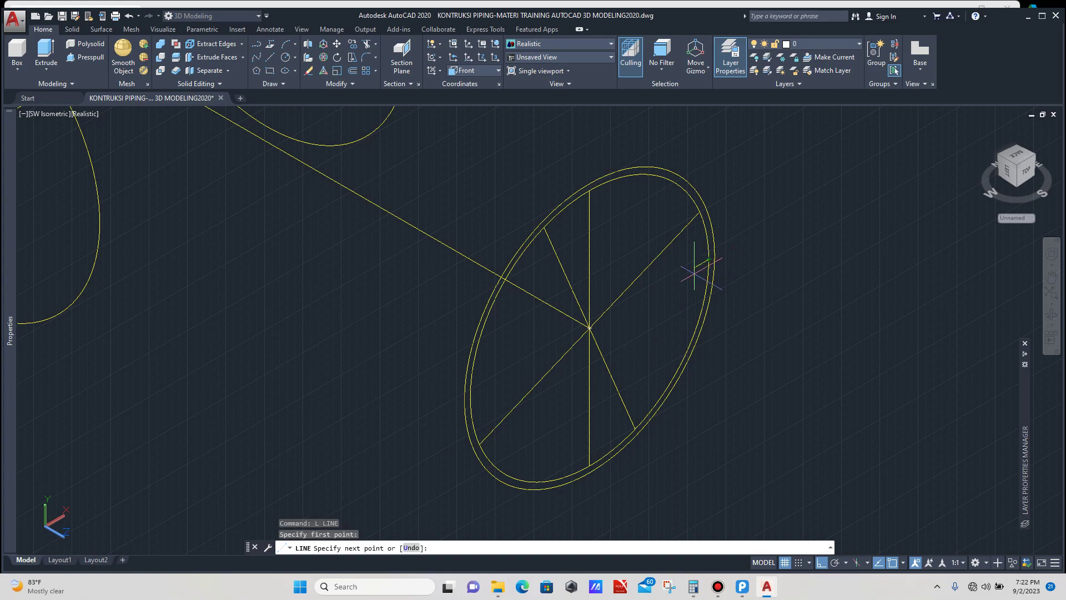
pyautogui.click(470, 396)
pyautogui.press('Escape')
# Step: Rotate all four lines crossing the inner branch circle by 22.5 degrees about the circle's center
pyautogui.scroll(2, 617, 303)
pyautogui.click(653, 236)
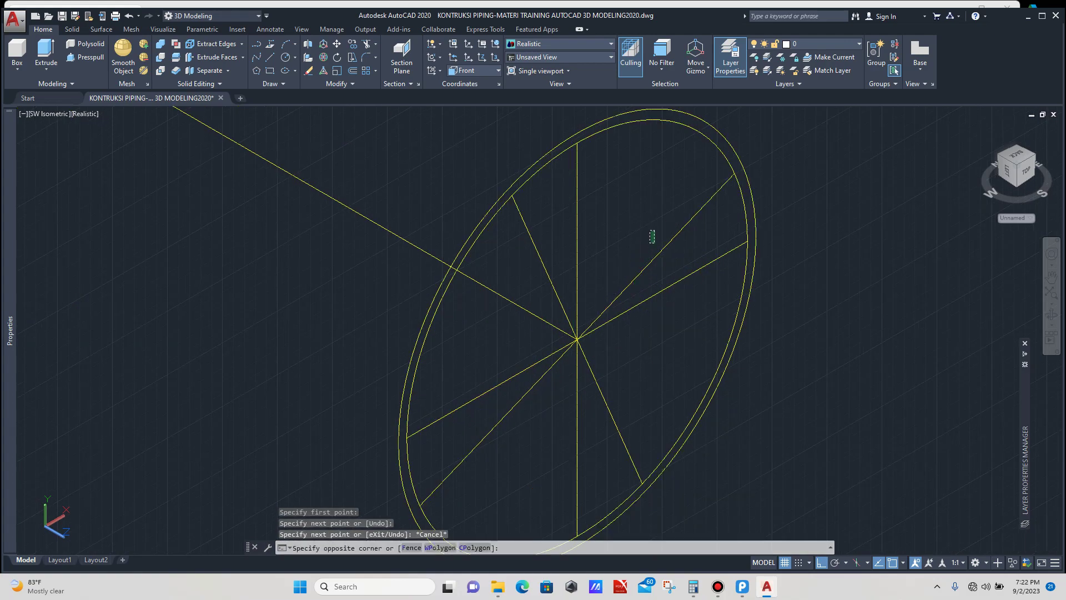
pyautogui.click(608, 330)
pyautogui.click(628, 369)
pyautogui.click(571, 427)
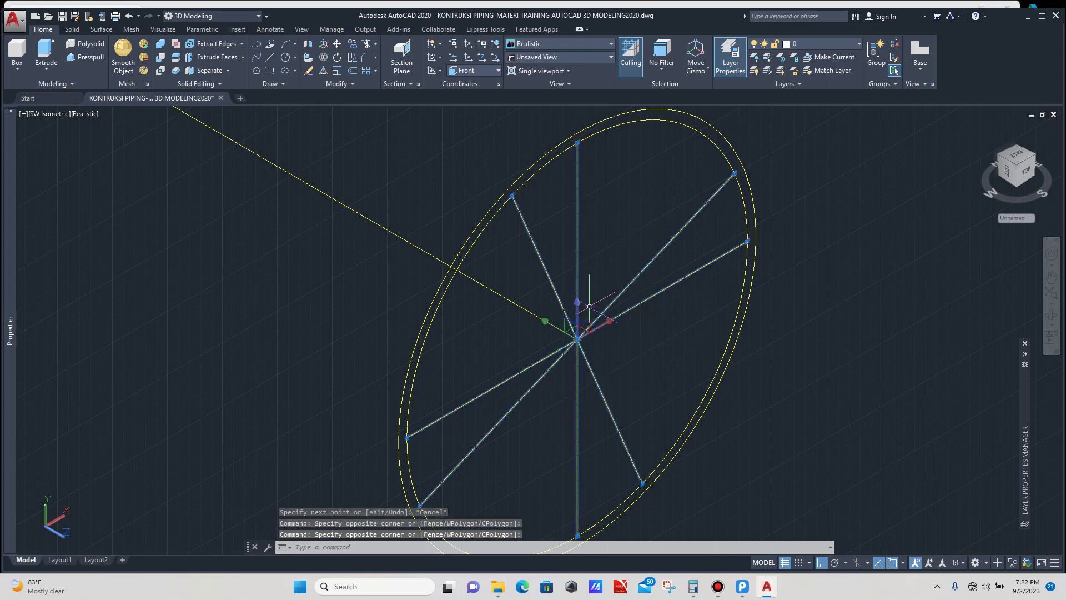
pyautogui.write('RO')
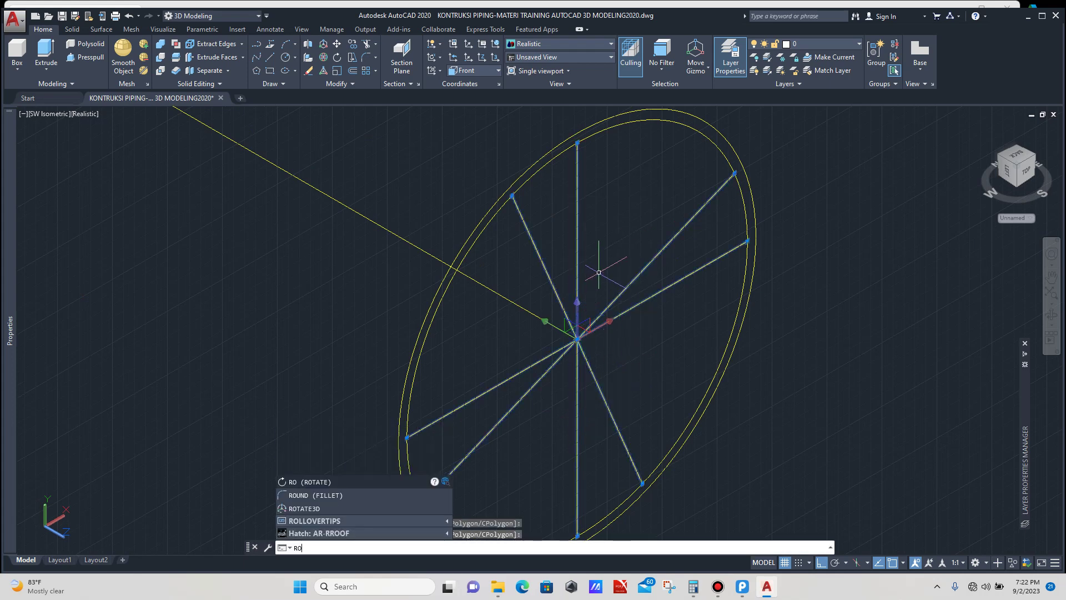
pyautogui.press('Return')
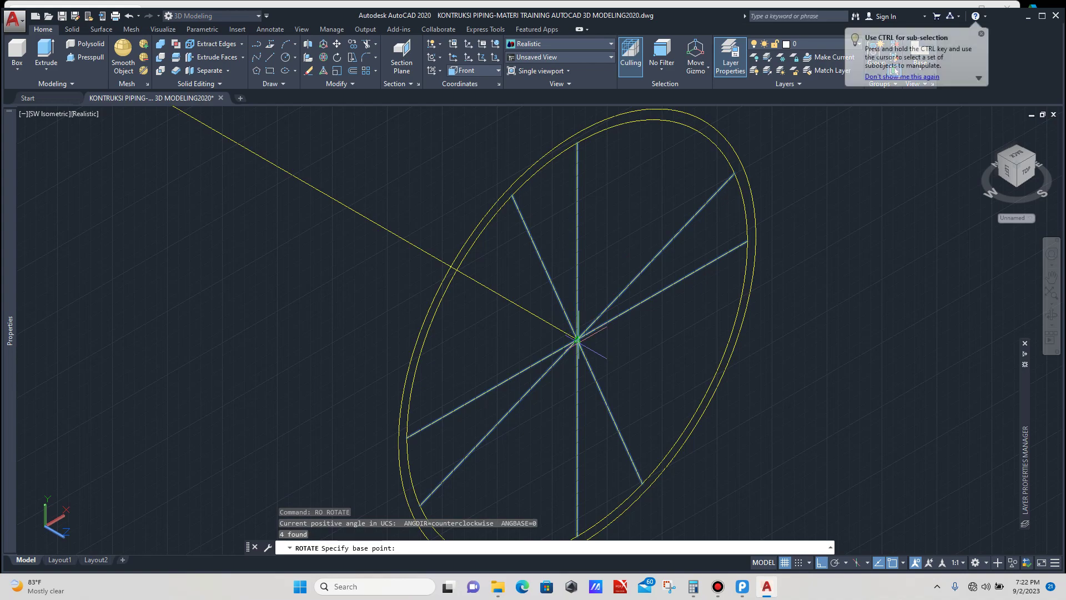
pyautogui.click(577, 338)
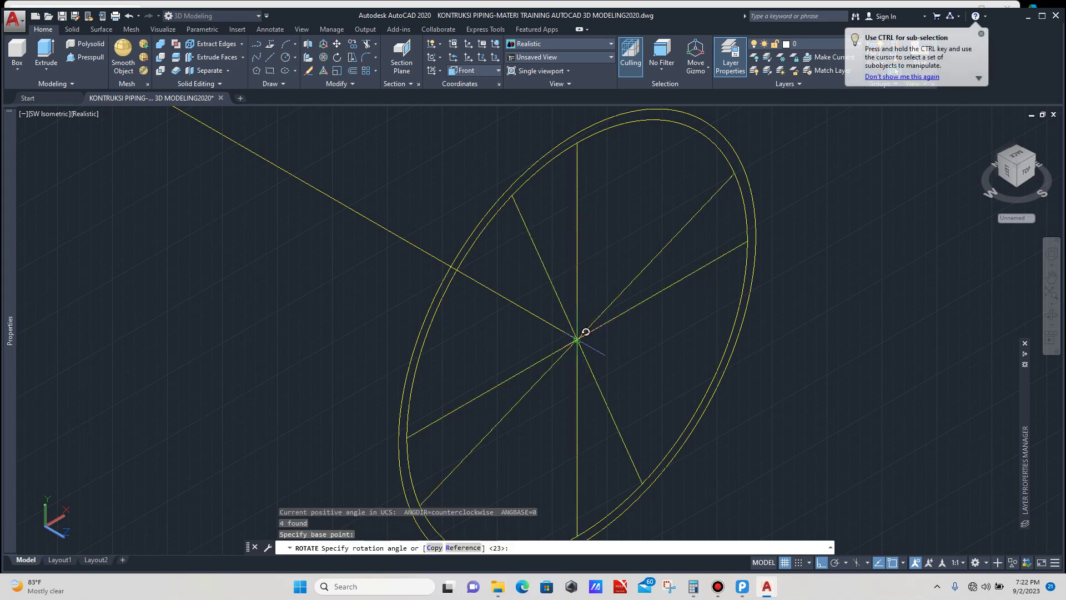
pyautogui.write('22')
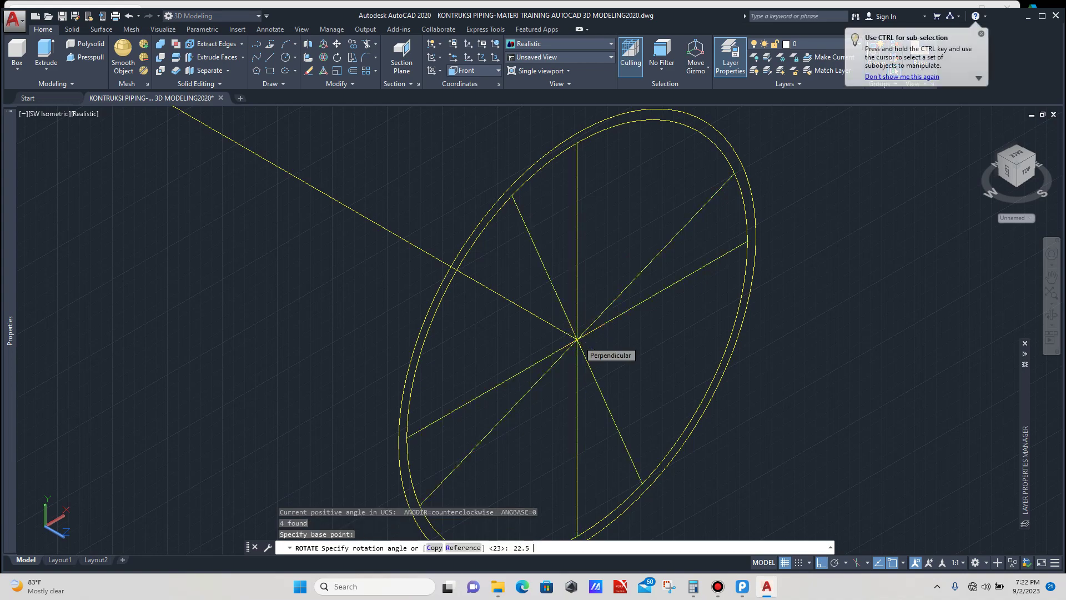
pyautogui.write('.5')
pyautogui.press('Return')
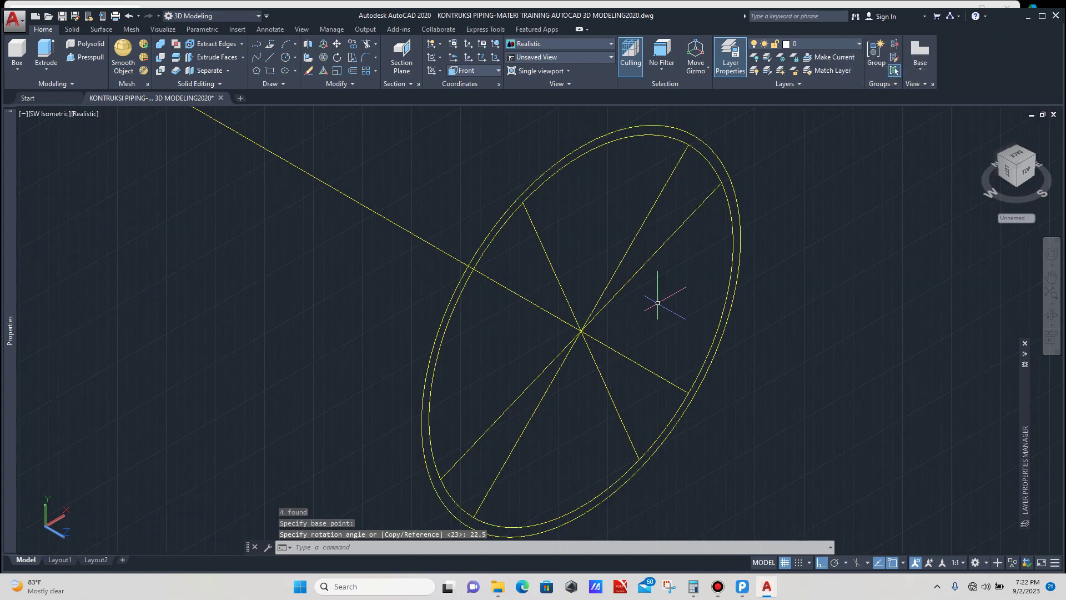
# Step: Draw a vertical line through the center of the inner branch circle, from its upper to its lower quadrant
pyautogui.write('l')
pyautogui.press('Return')
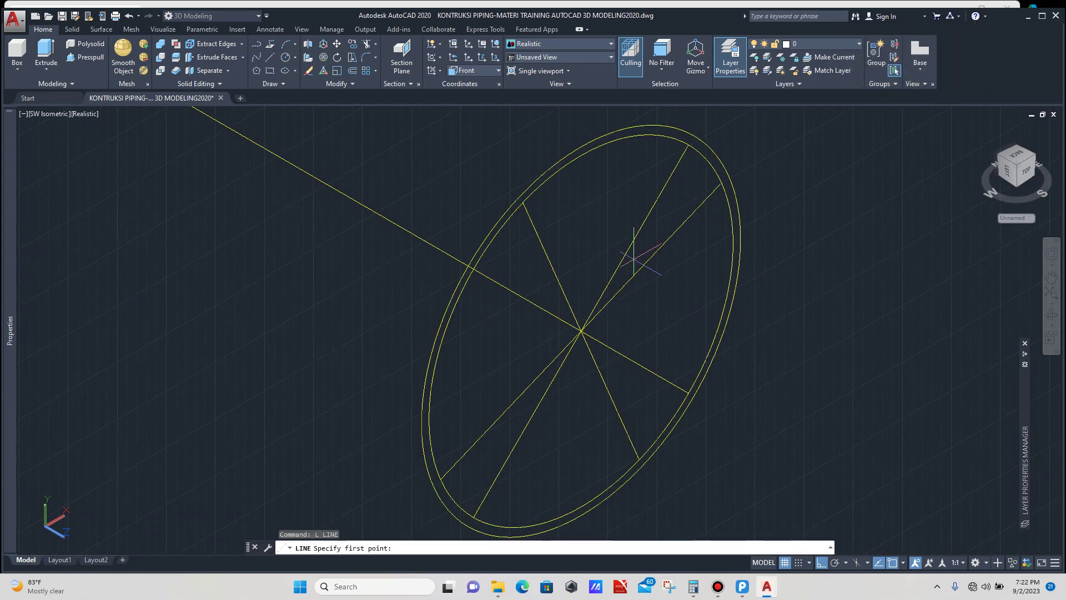
pyautogui.click(581, 155)
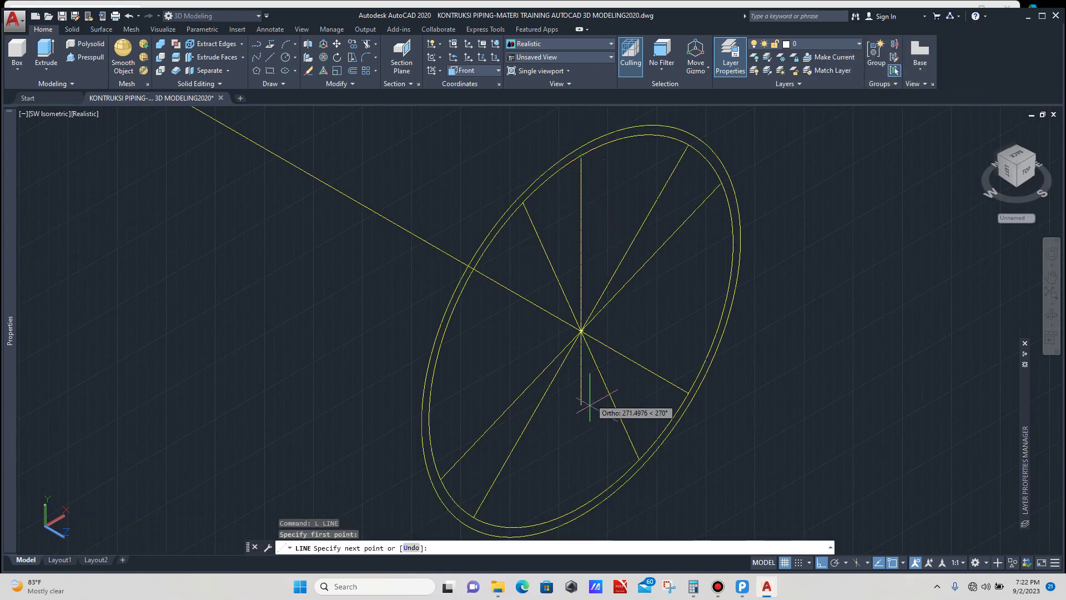
pyautogui.click(581, 507)
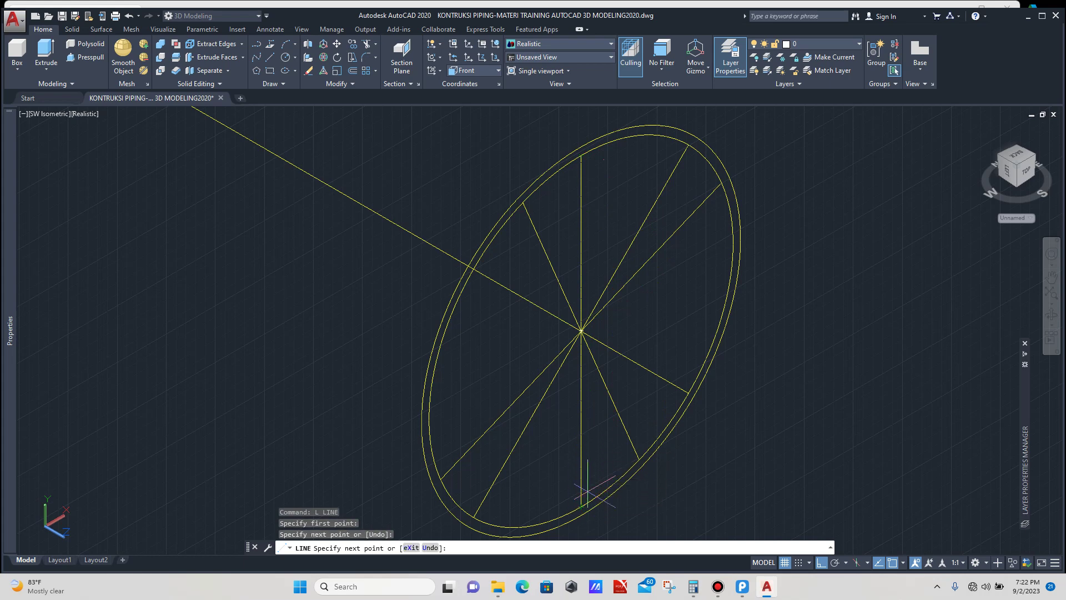
pyautogui.press('Escape')
# Step: Draw a horizontal line across the inner branch circle between its two side quadrants, passing through the center
pyautogui.write('l')
pyautogui.press('Return')
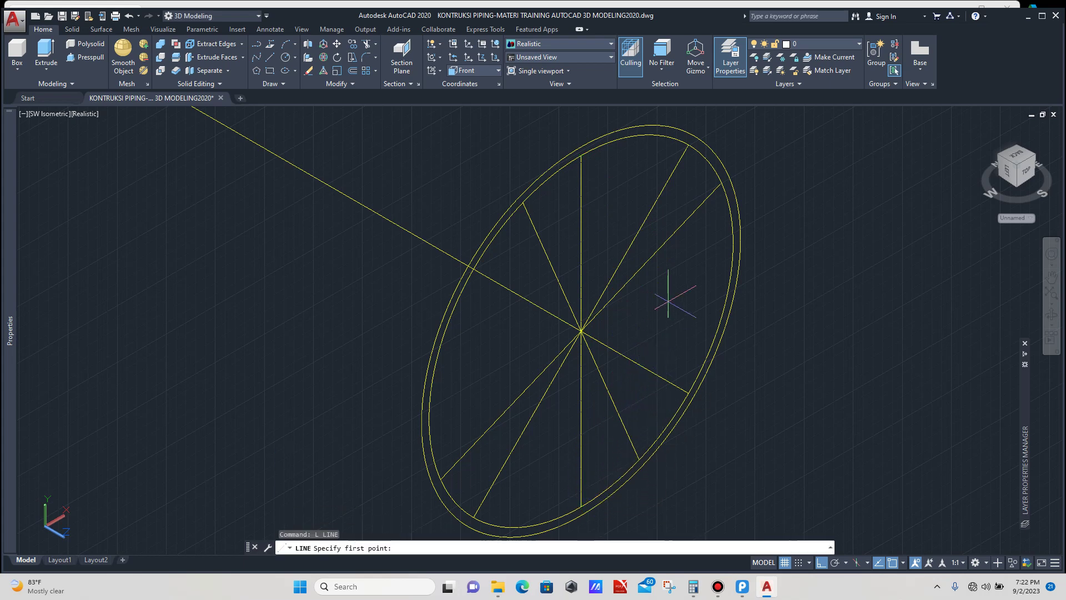
pyautogui.click(734, 244)
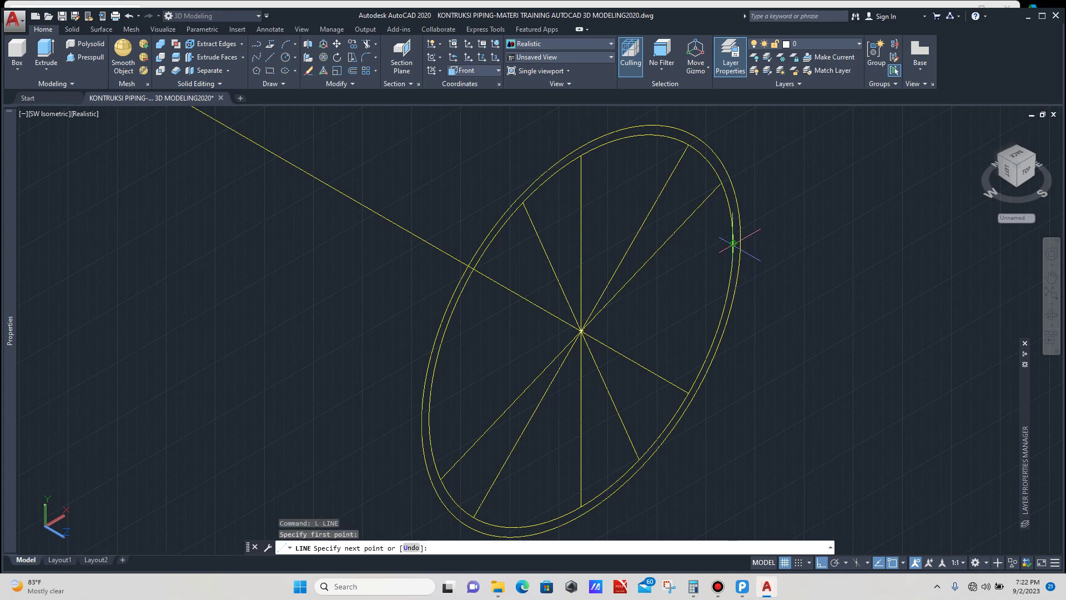
pyautogui.click(430, 419)
pyautogui.press('Escape')
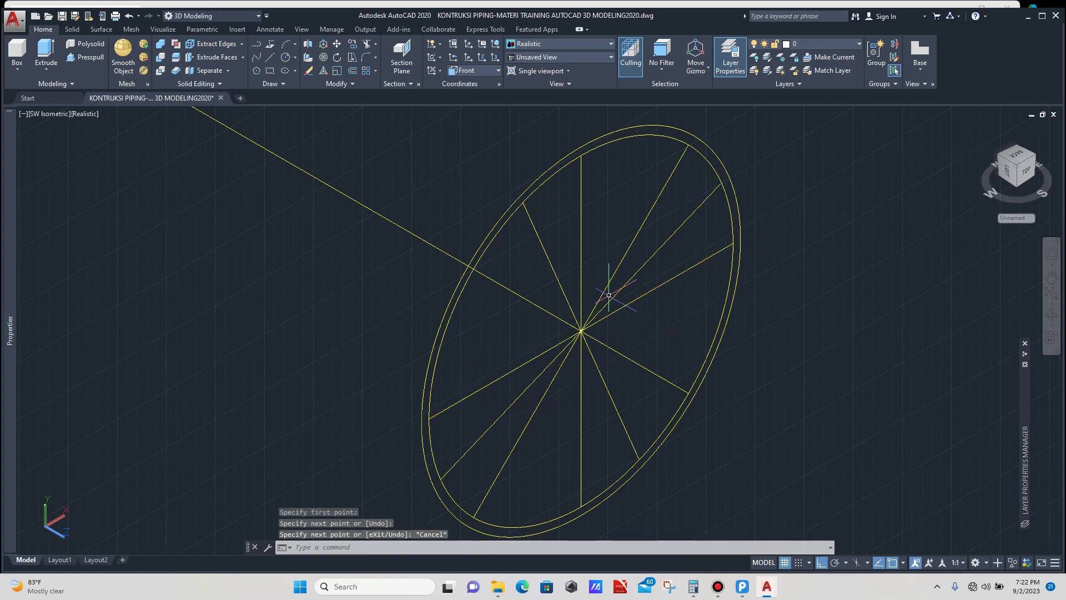
# Step: Rotate all six lines crossing the inner branch circle by 22.5 degrees about the circle's center
pyautogui.scroll(-4, 606, 294)
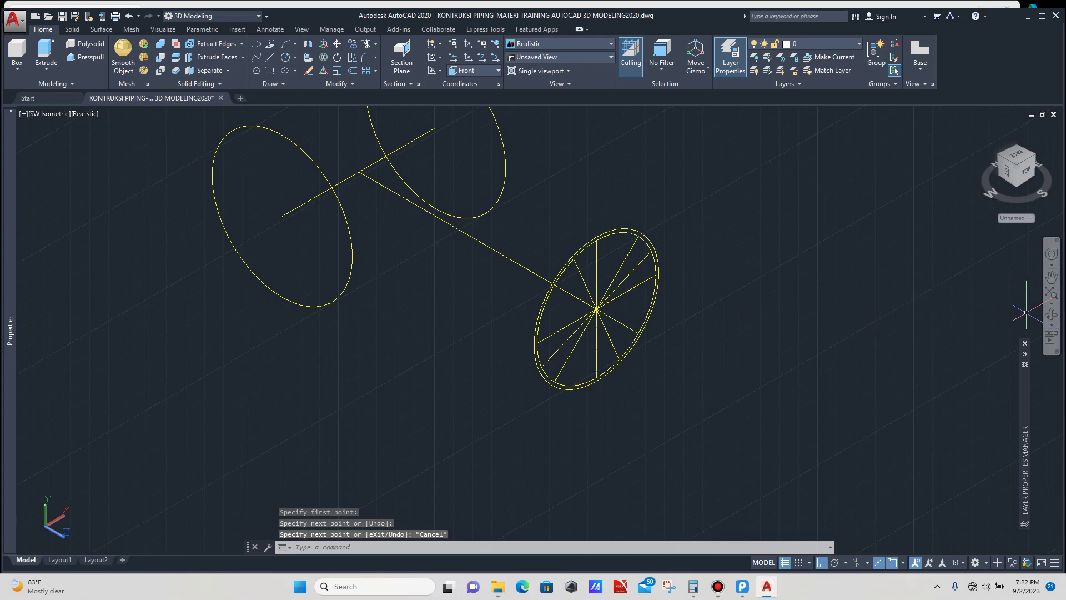
pyautogui.click(1051, 315)
pyautogui.moveTo(588, 294); pyautogui.dragTo(560, 288)
pyautogui.press('Escape')
pyautogui.scroll(3, 594, 288)
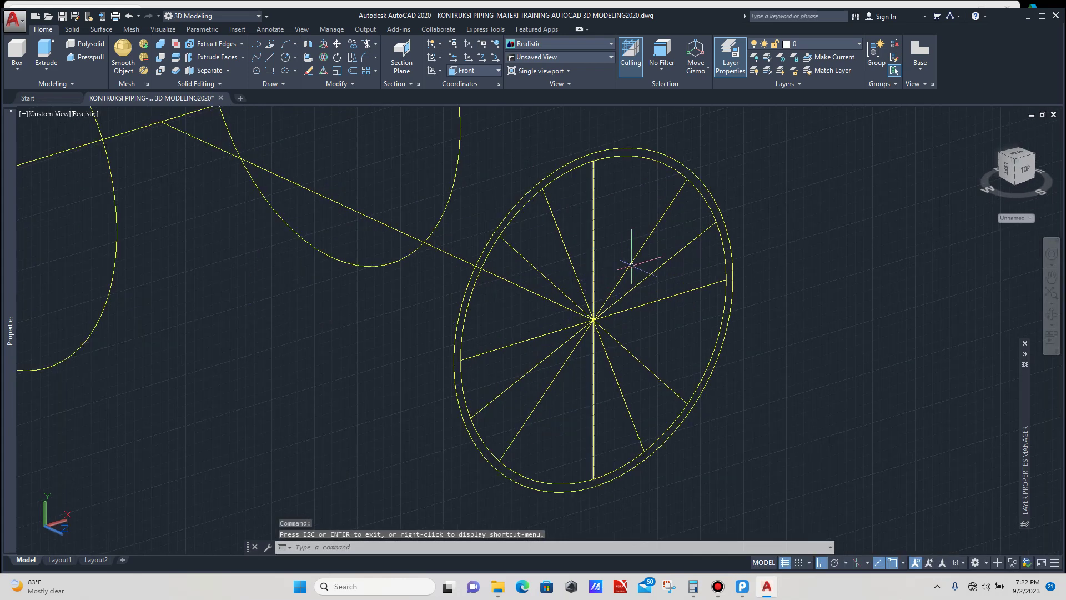
pyautogui.click(666, 237)
pyautogui.click(539, 270)
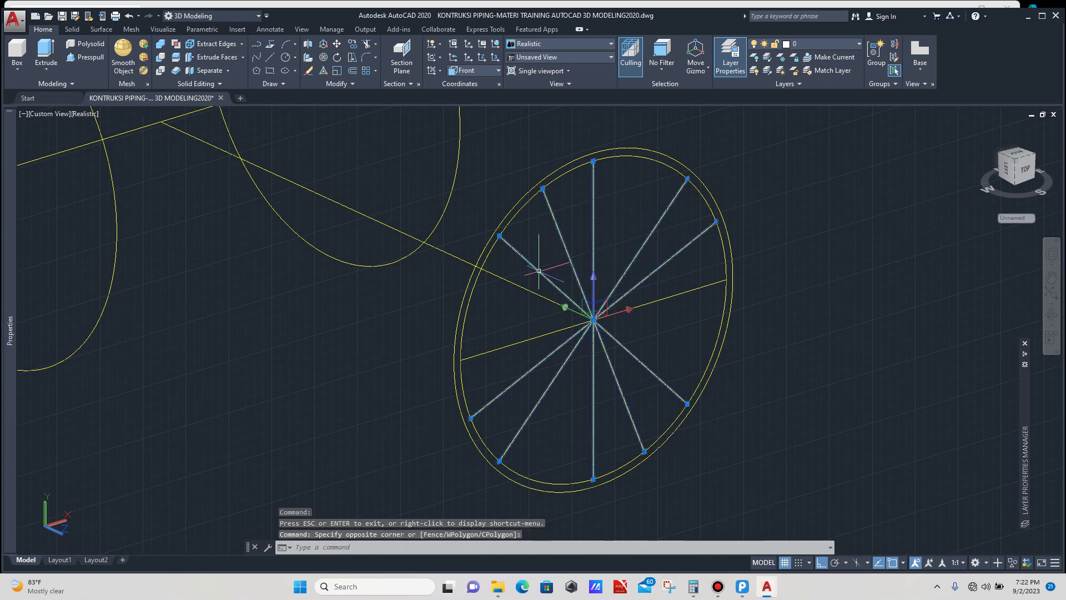
pyautogui.click(668, 284)
pyautogui.click(648, 328)
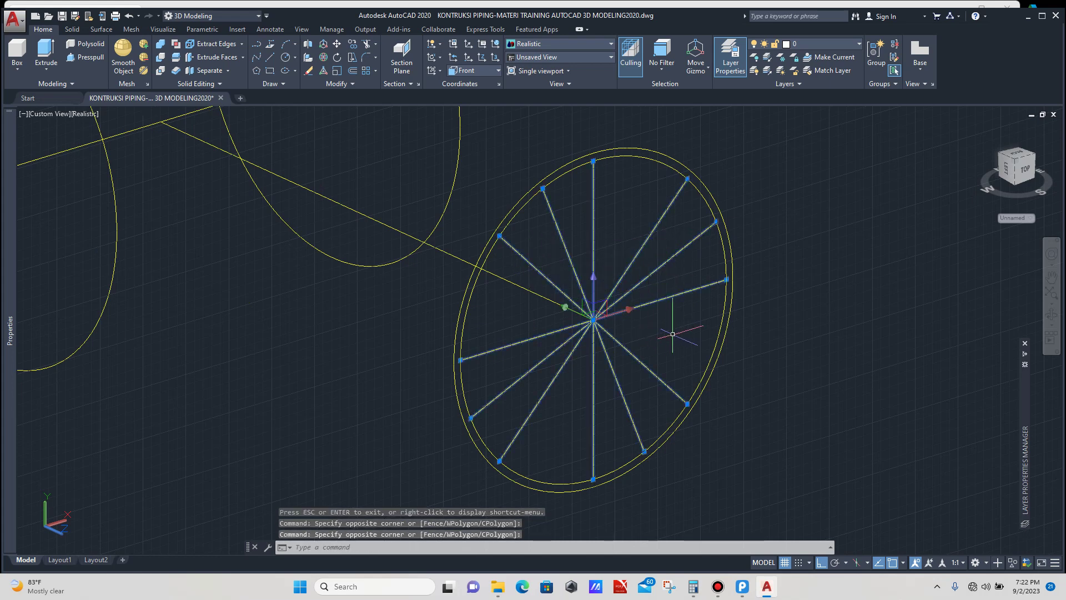
pyautogui.write('RO')
pyautogui.press('Return')
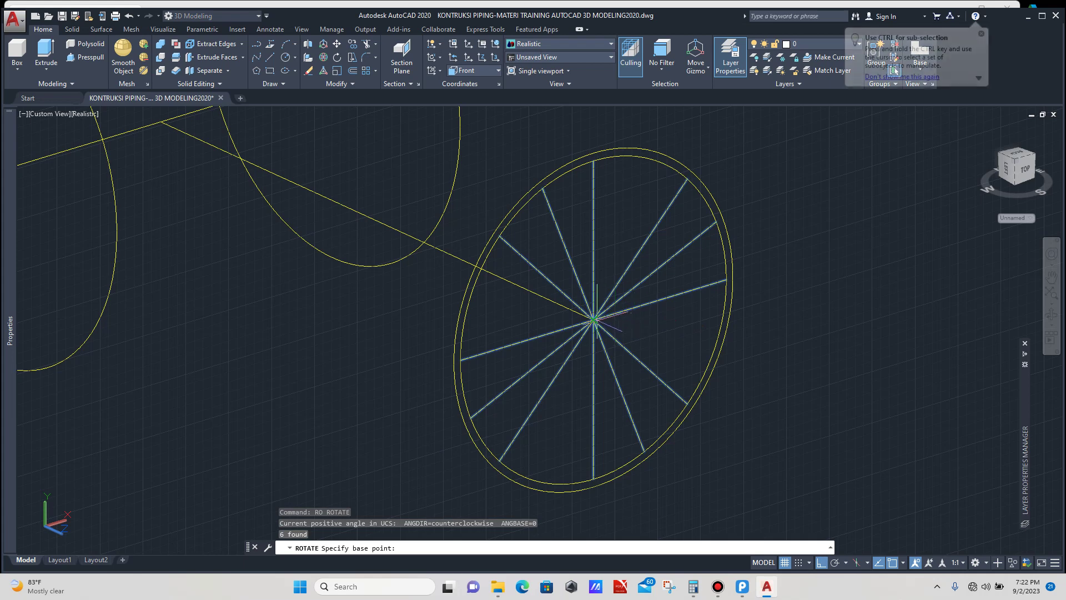
pyautogui.click(593, 320)
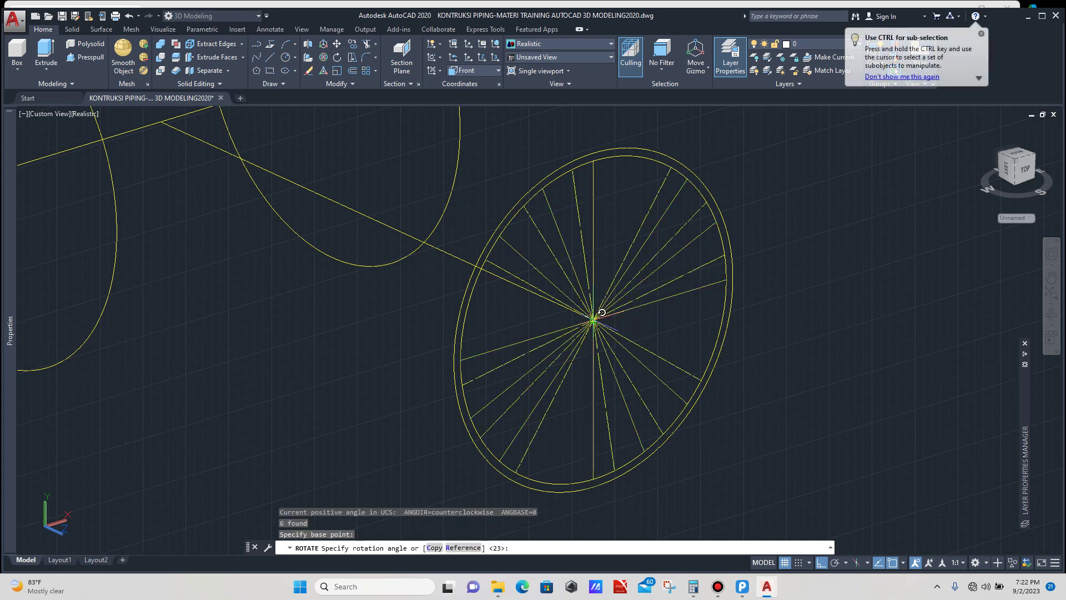
pyautogui.write('22.')
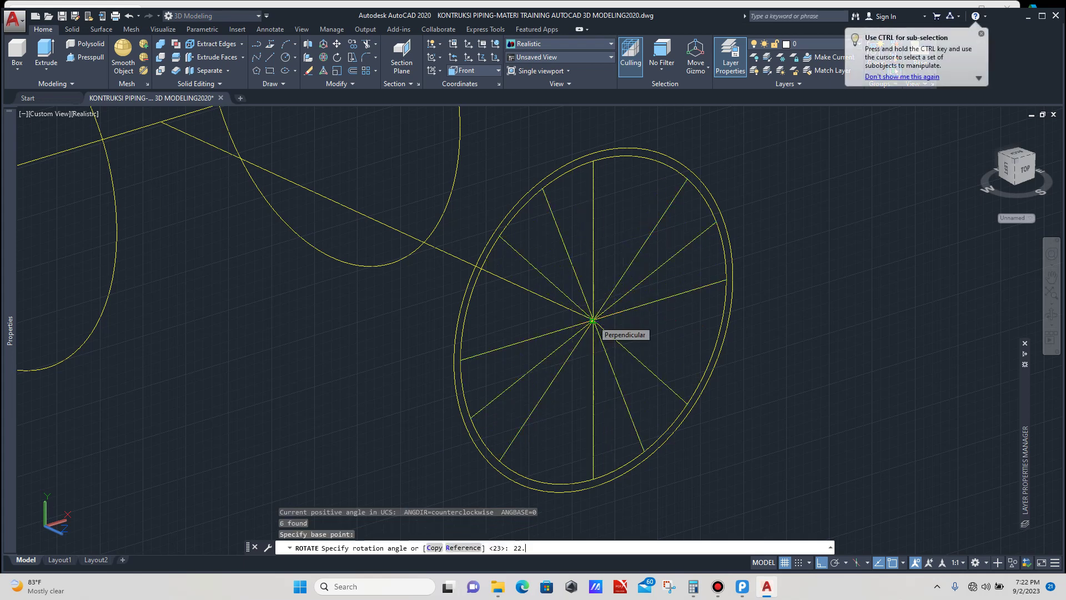
pyautogui.write('5')
pyautogui.press('Return')
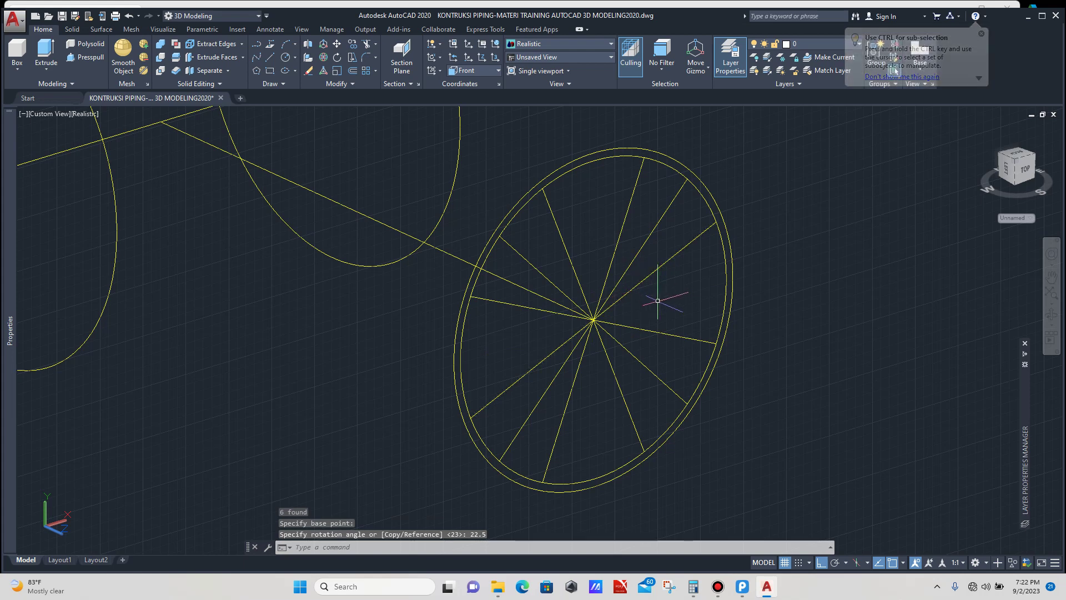
# Step: Draw the seventh dividing line vertically between the upper and lower quadrants of the inner branch circle
pyautogui.write('l')
pyautogui.press('Return')
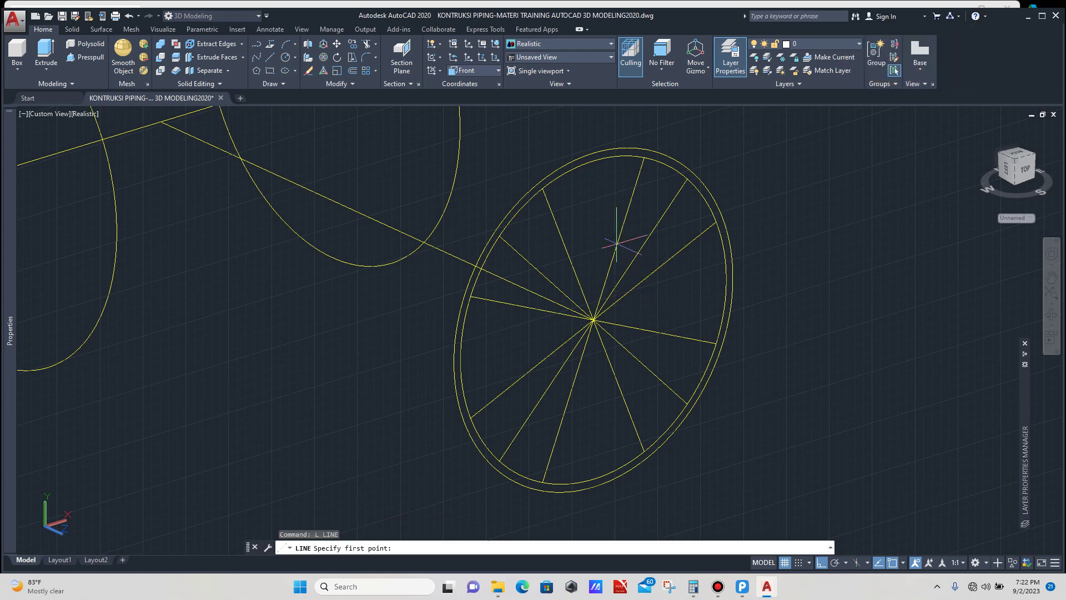
pyautogui.click(593, 160)
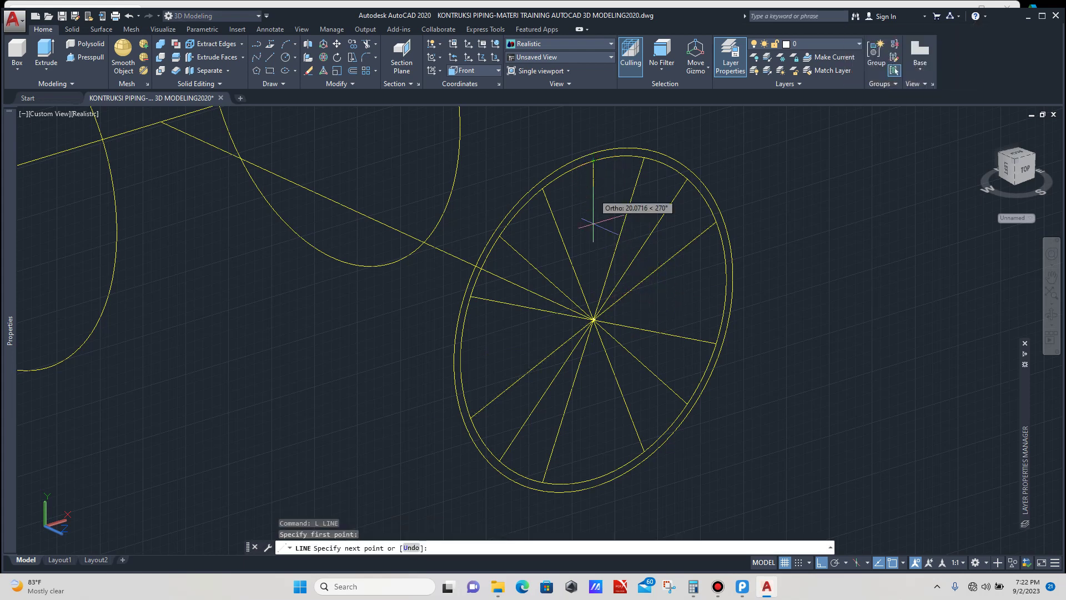
pyautogui.click(593, 478)
pyautogui.press('Escape')
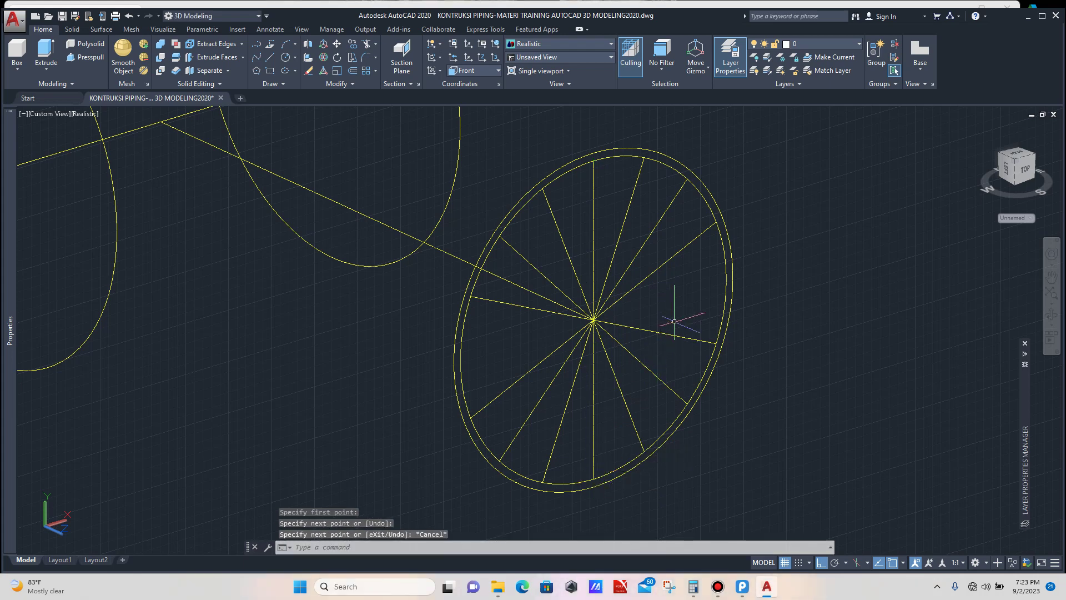
# Step: Draw the last dividing line horizontally between the side quadrants of the inner branch circle, completing its 16 equal parts
pyautogui.write('l')
pyautogui.press('Return')
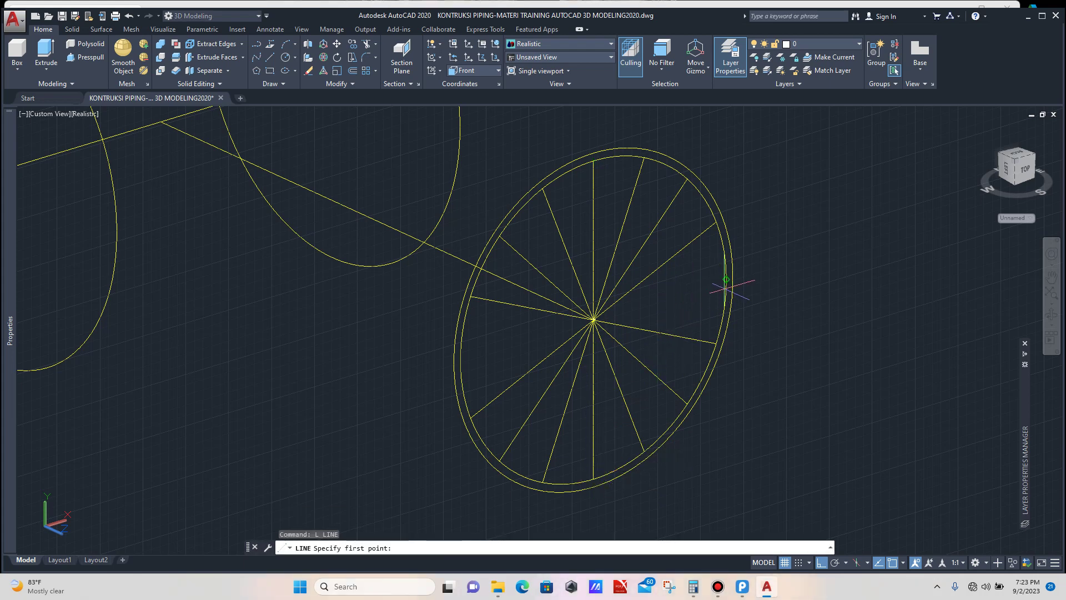
pyautogui.click(726, 280)
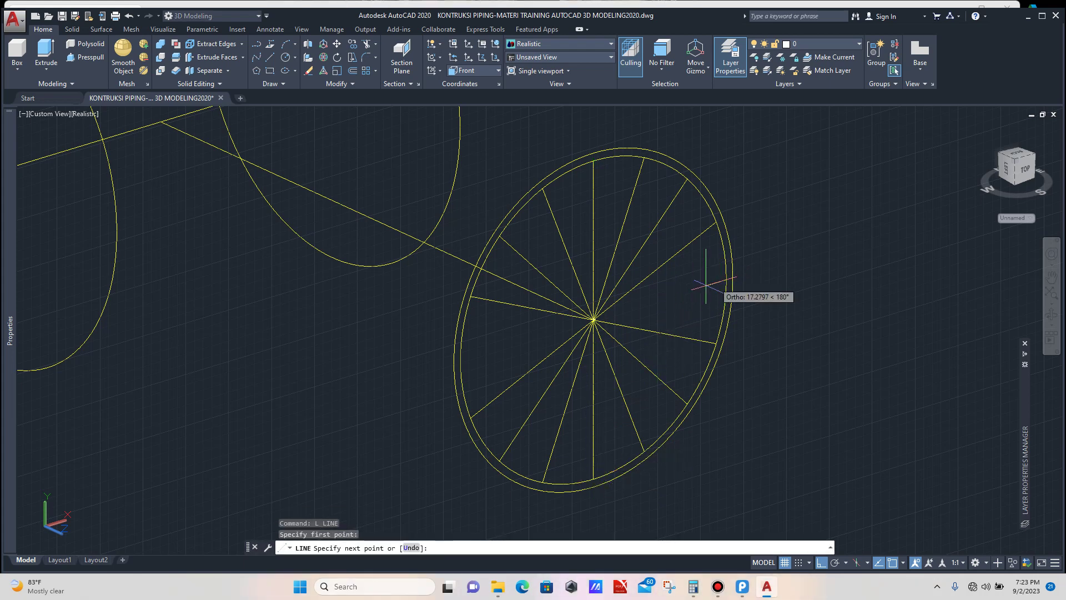
pyautogui.click(458, 360)
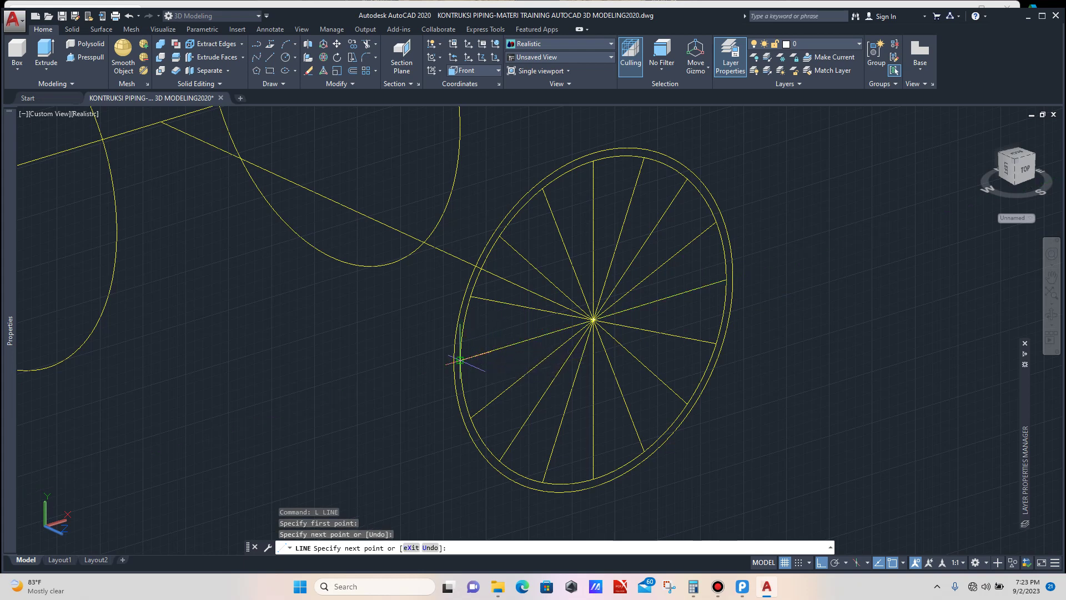
pyautogui.press('Escape')
# Step: Set the current UCS to World
pyautogui.scroll(-5, 645, 311)
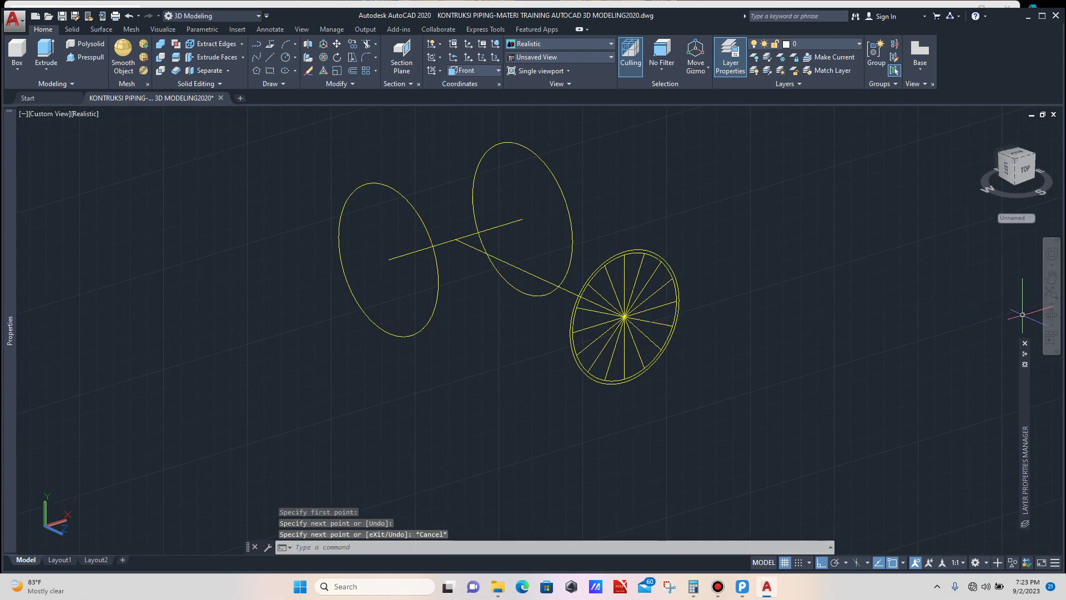
pyautogui.click(1051, 315)
pyautogui.moveTo(572, 300); pyautogui.dragTo(312, 303)
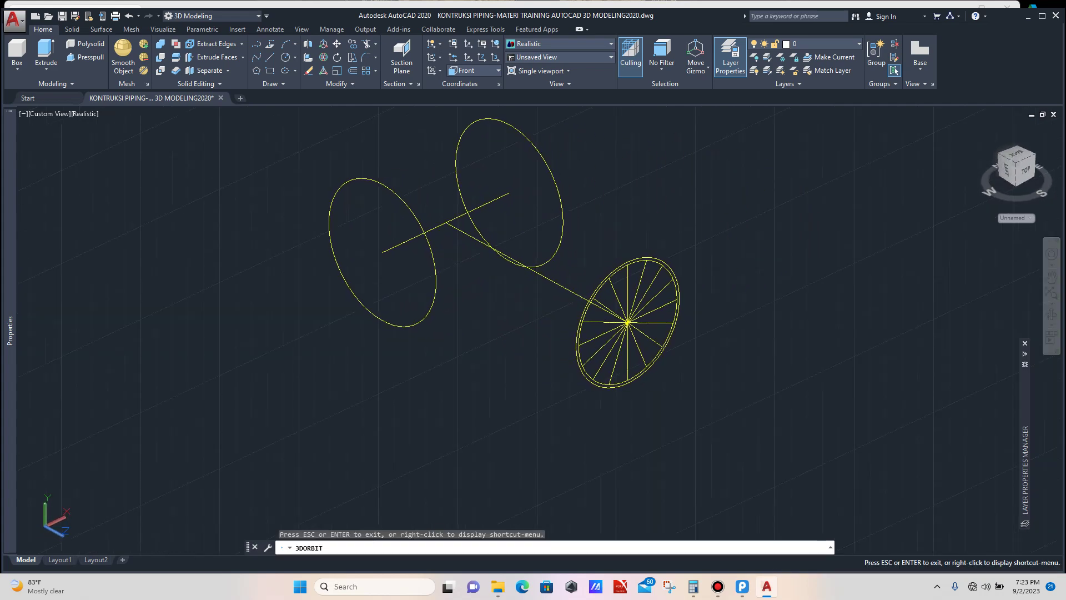
pyautogui.press('Escape')
pyautogui.scroll(-4, 694, 361)
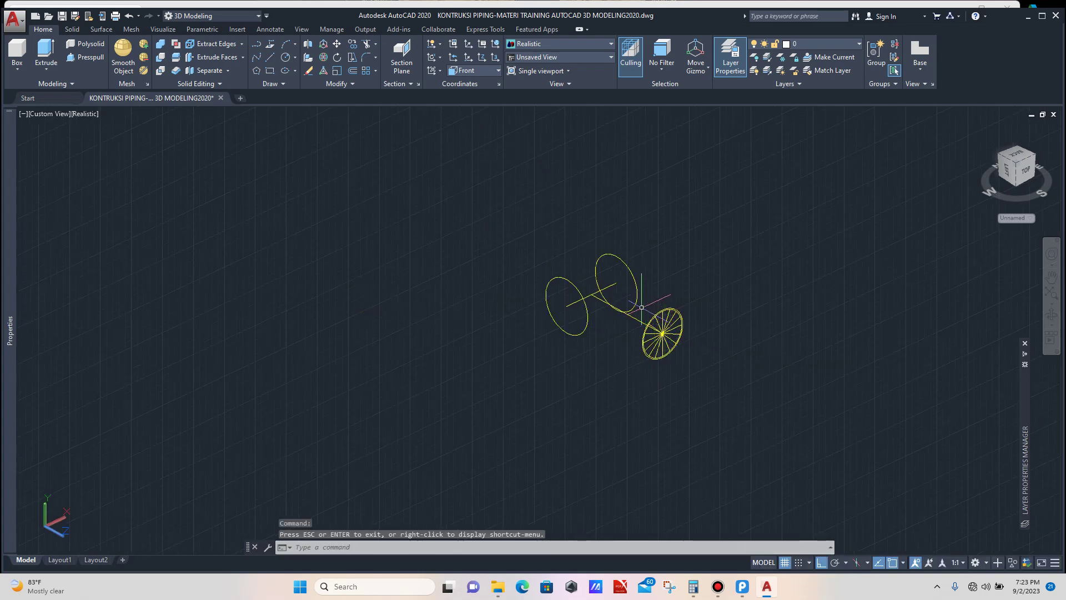
pyautogui.scroll(2, 639, 301)
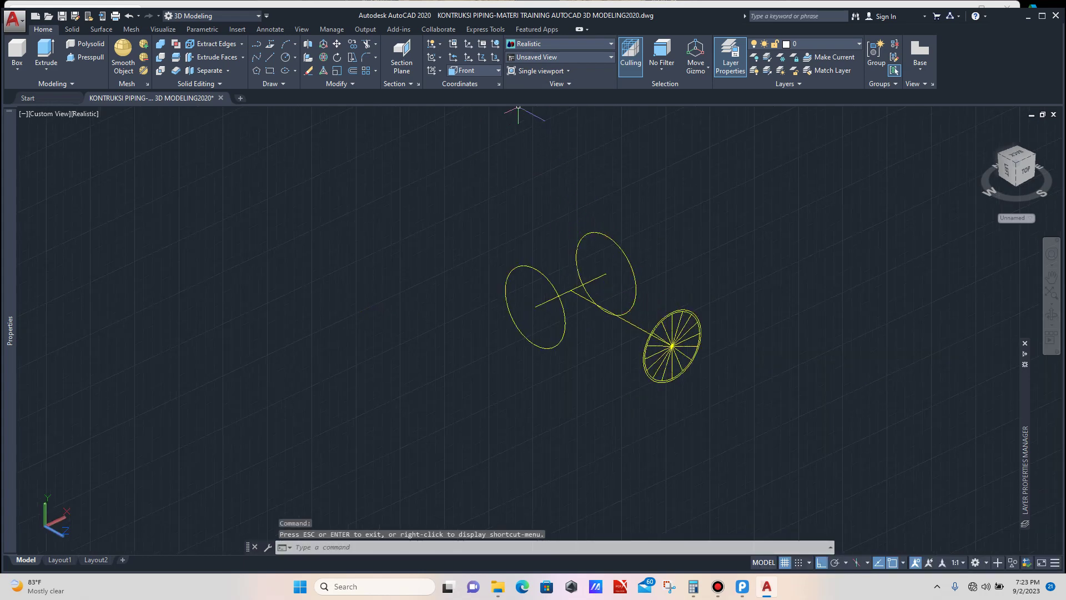
pyautogui.click(474, 71)
pyautogui.click(466, 83)
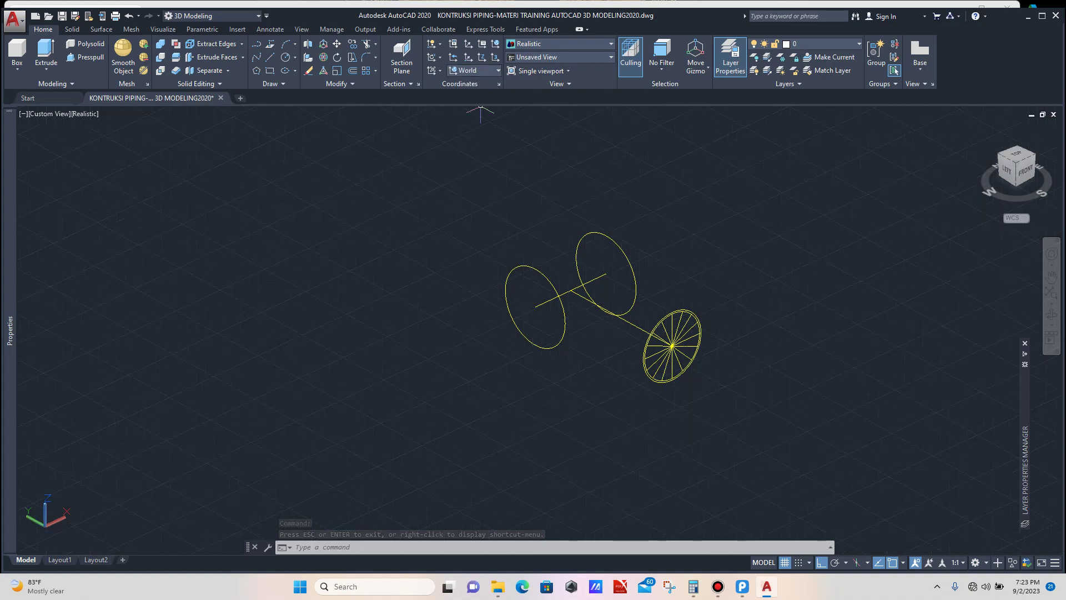
# Step: Extrude the near main pipe circle as a surface, 500 long, up to the far end of the pipe's centerline
pyautogui.scroll(2, 524, 269)
pyautogui.click(542, 238)
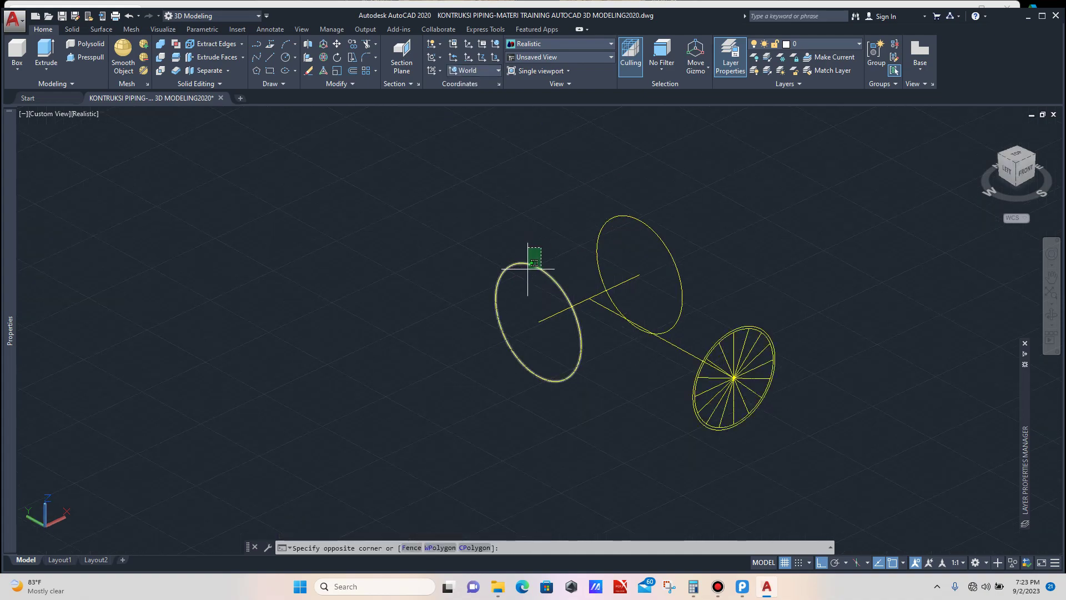
pyautogui.click(527, 269)
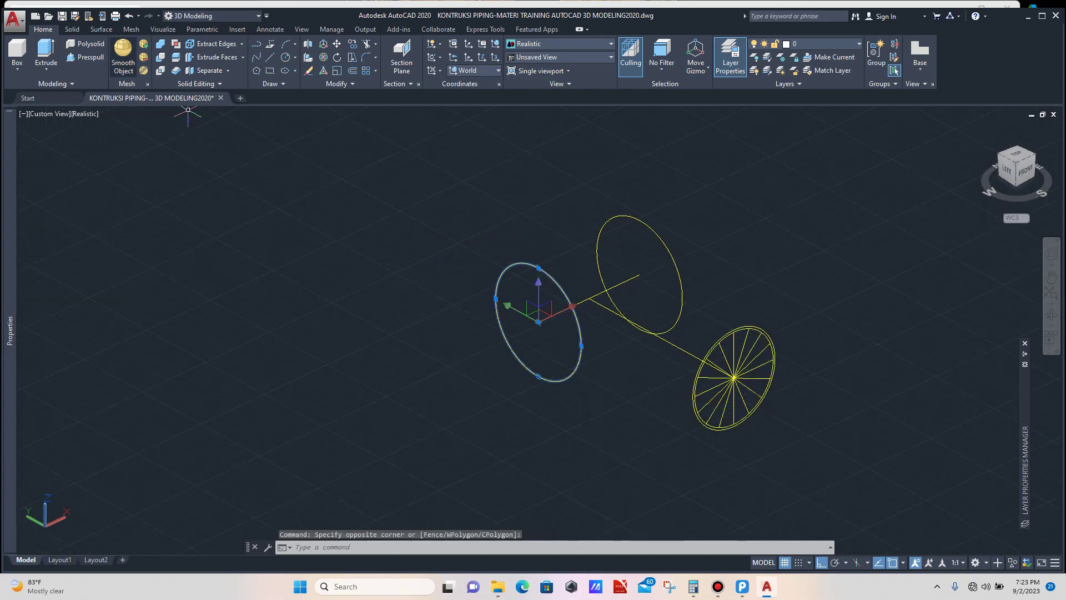
pyautogui.click(101, 29)
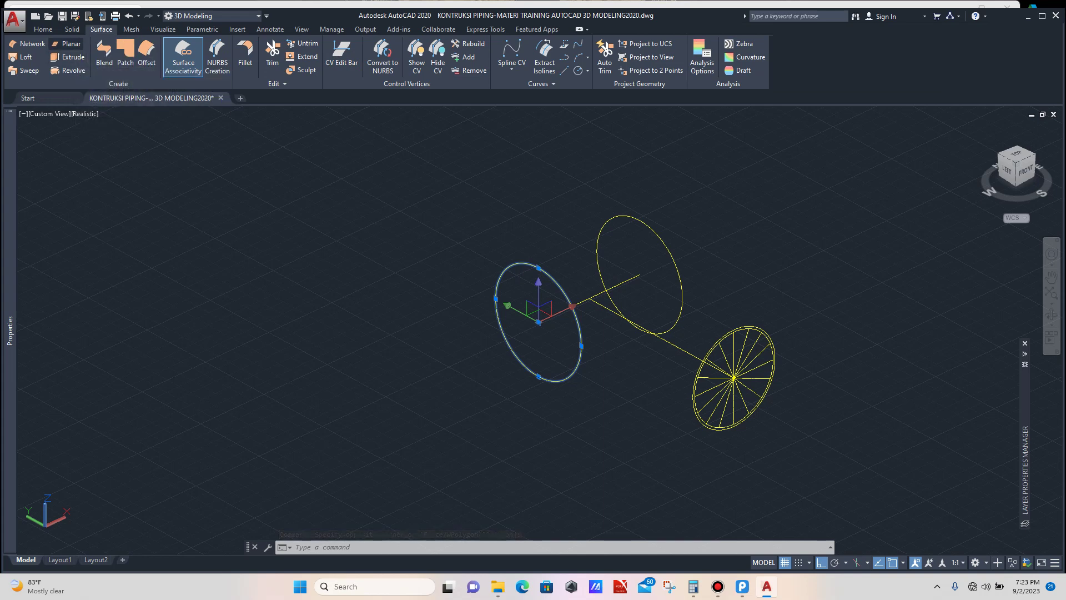
pyautogui.click(68, 57)
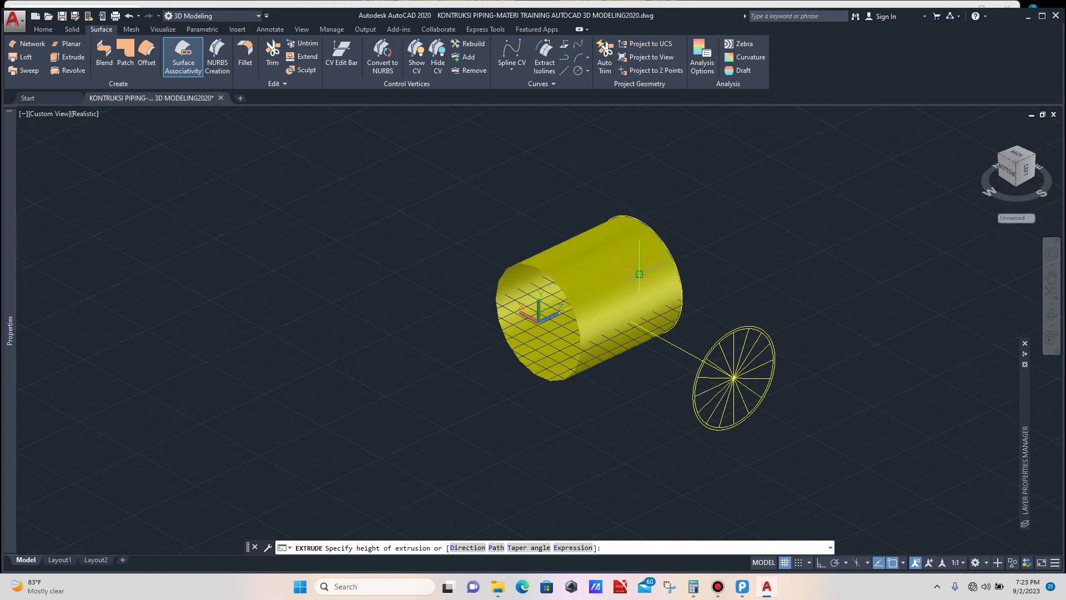
pyautogui.click(630, 274)
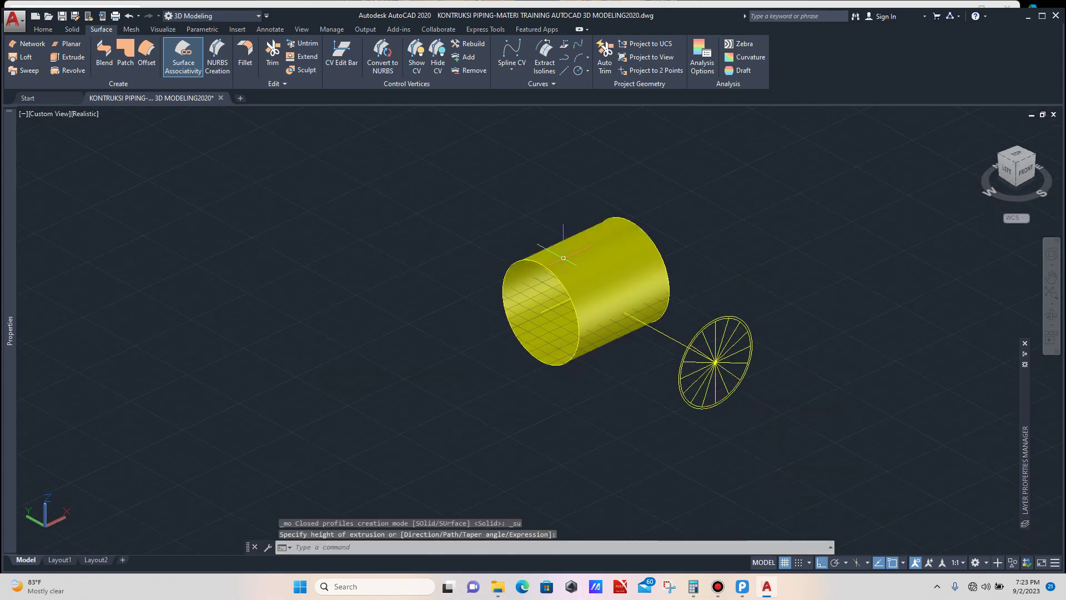
# Step: Change the color of the extruded main pipe surface to Red and deselect it
pyautogui.scroll(2, 564, 257)
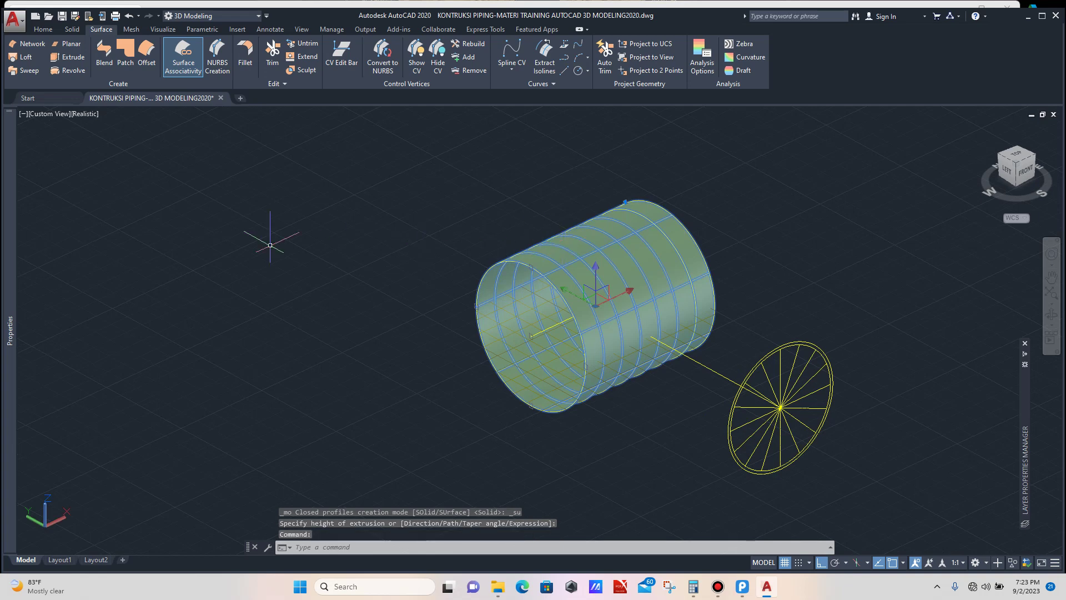
pyautogui.moveTo(10, 188)
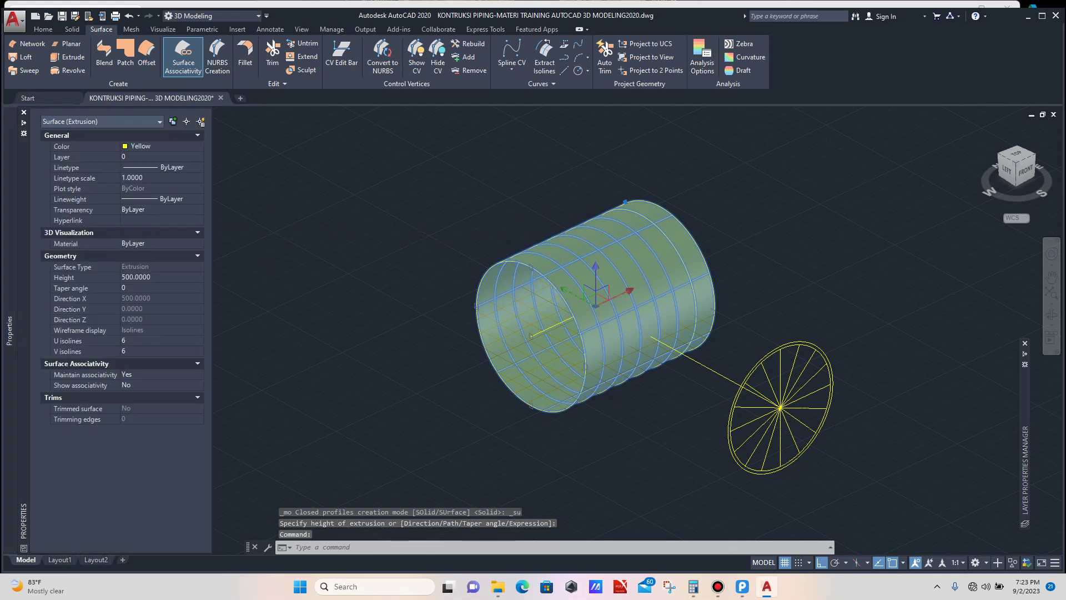
pyautogui.click(161, 146)
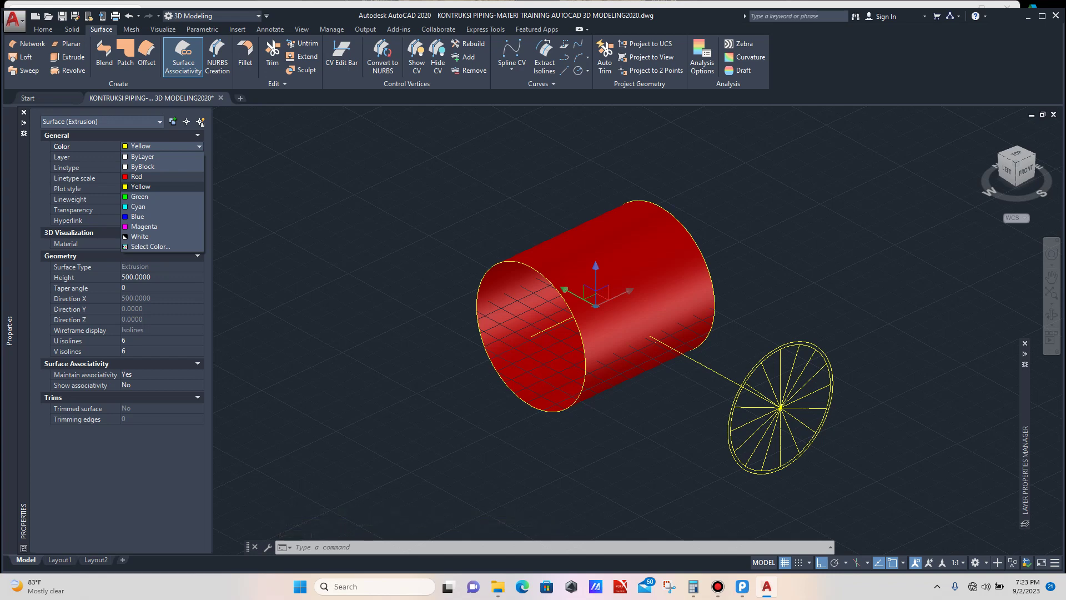
pyautogui.click(137, 176)
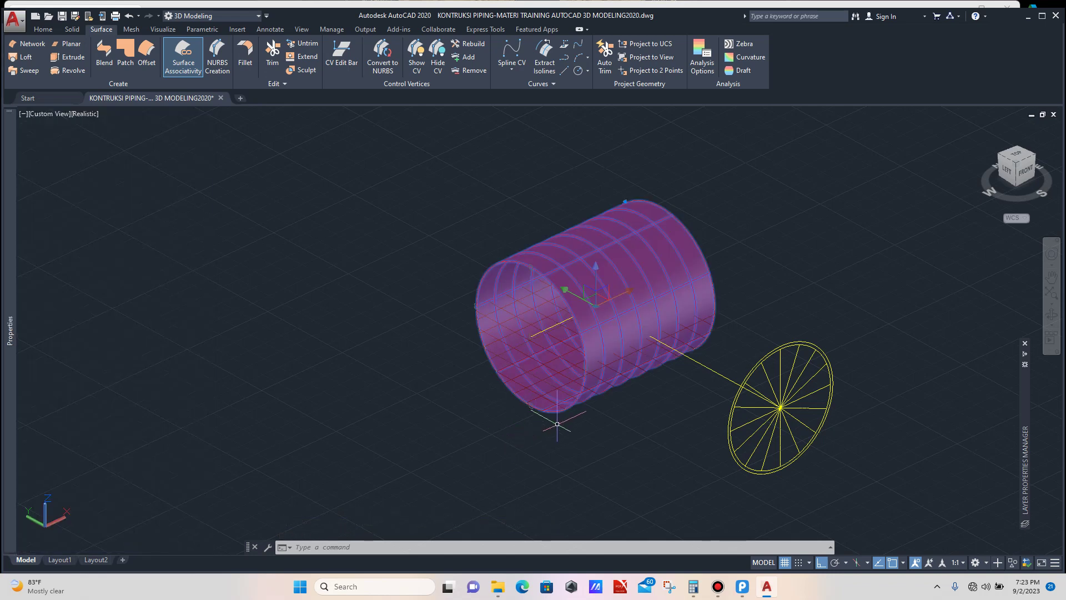
pyautogui.press('Escape')
pyautogui.scroll(-3, 565, 414)
pyautogui.scroll(2, 605, 397)
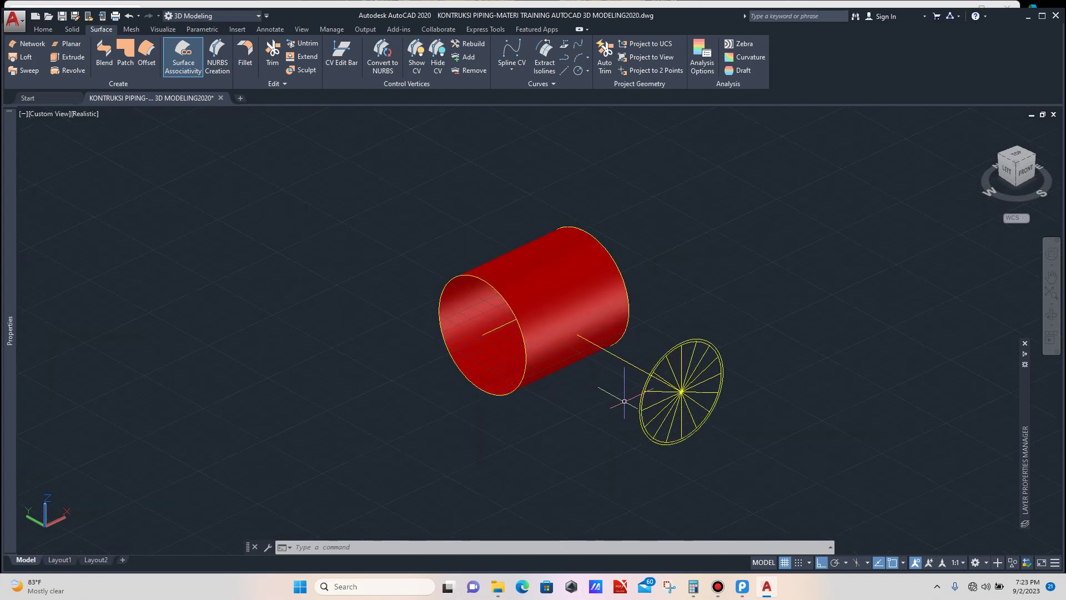
# Step: Extrude the branch pipe circle as a surface up to the near end of the main pipe's centerline
pyautogui.moveTo(10, 233)
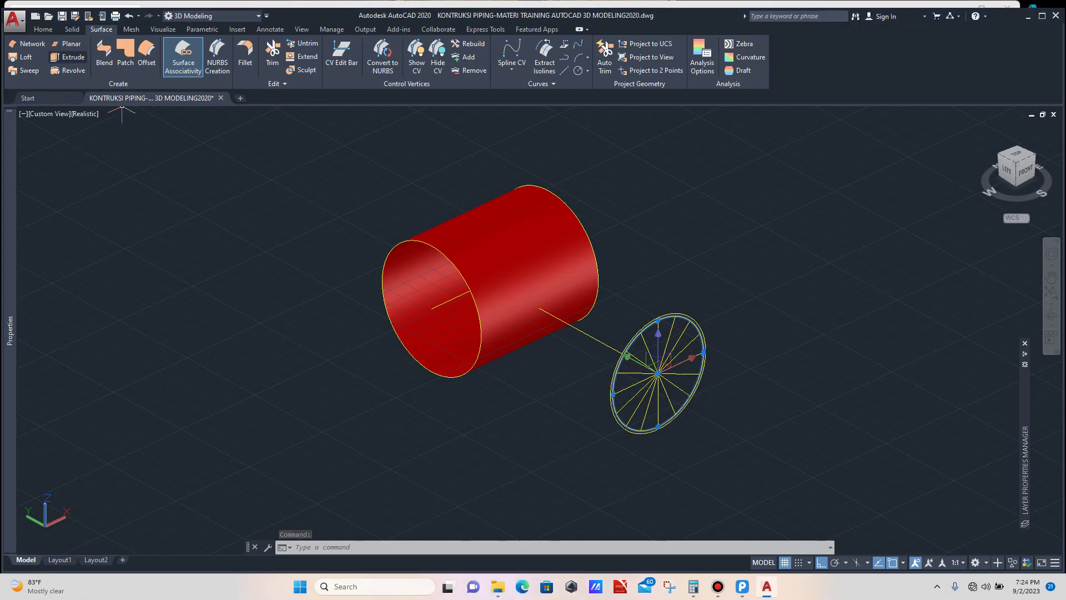
pyautogui.click(68, 56)
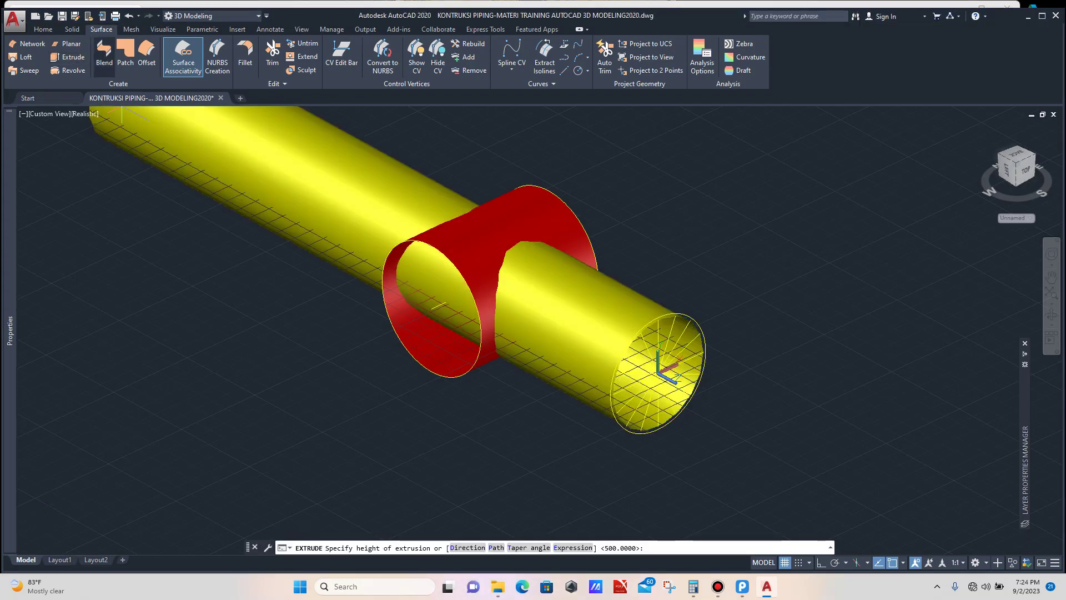
pyautogui.click(430, 308)
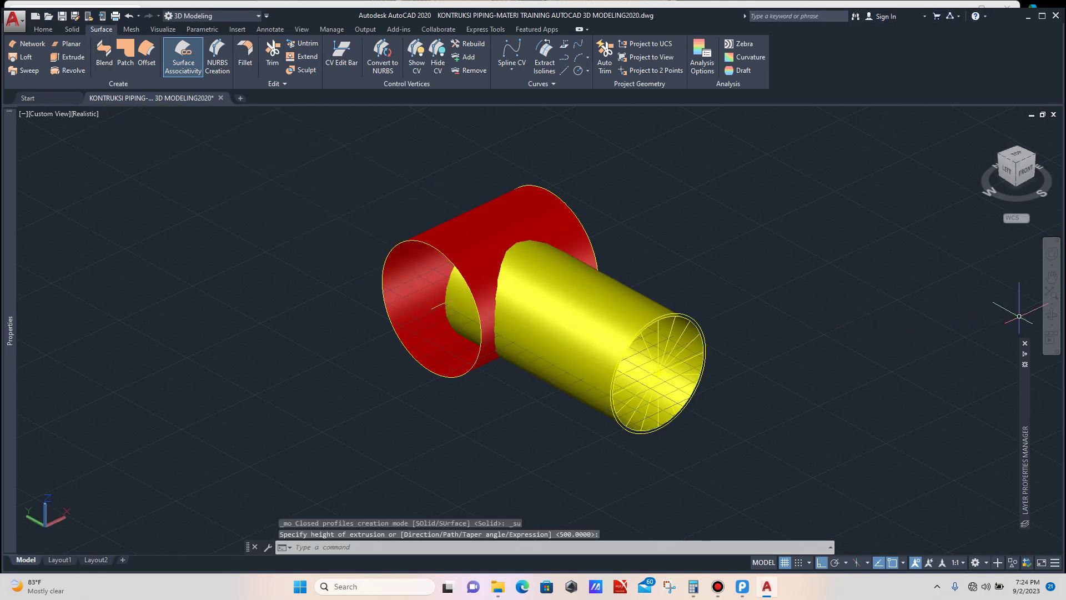
# Step: Rotate the branch surface about the center of the branch circle so that it points away from the main pipe
pyautogui.click(1051, 315)
pyautogui.moveTo(607, 345); pyautogui.dragTo(561, 389)
pyautogui.moveTo(639, 308); pyautogui.dragTo(589, 355)
pyautogui.press('Escape')
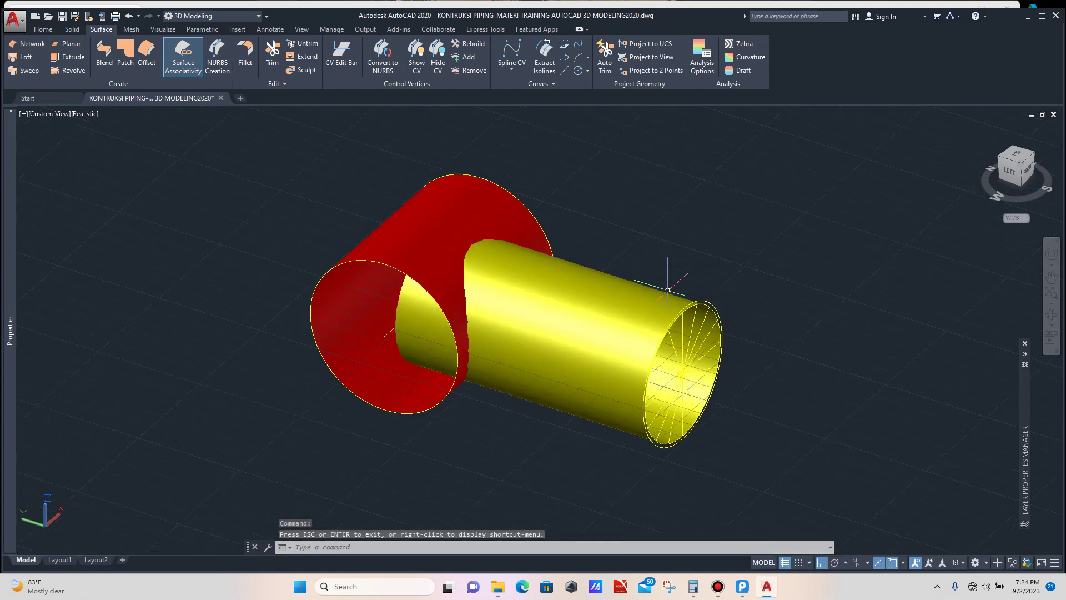
pyautogui.click(645, 294)
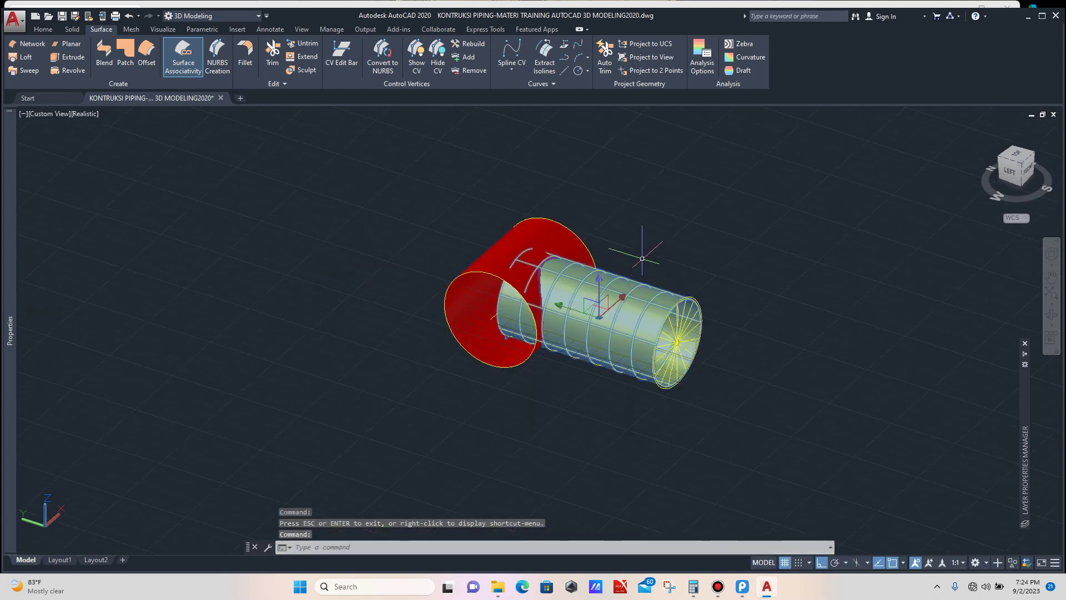
pyautogui.write('ro')
pyautogui.press('Return')
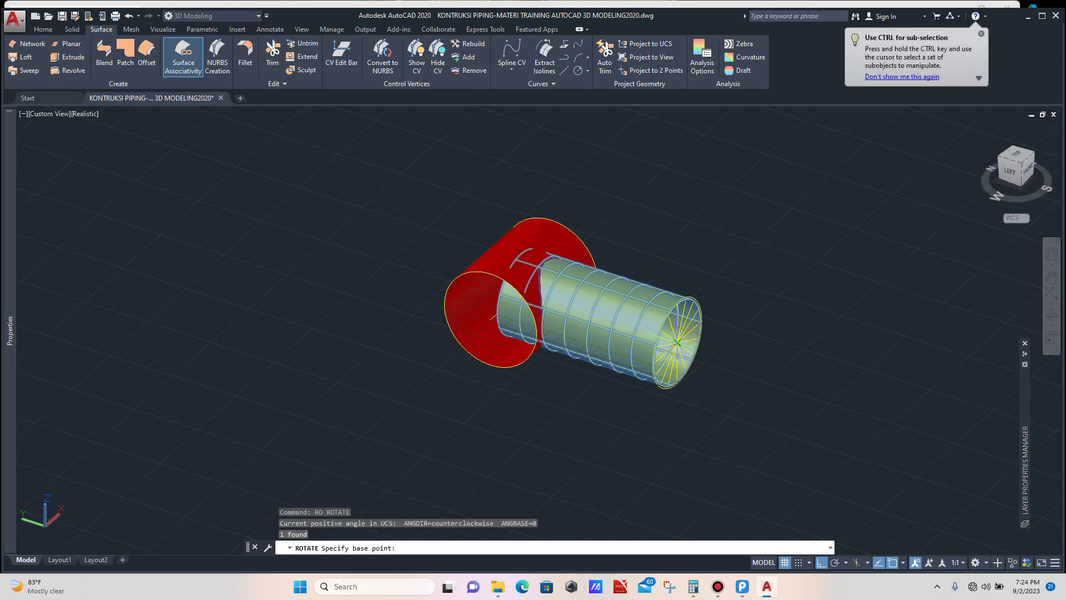
pyautogui.click(677, 342)
pyautogui.press('Return')
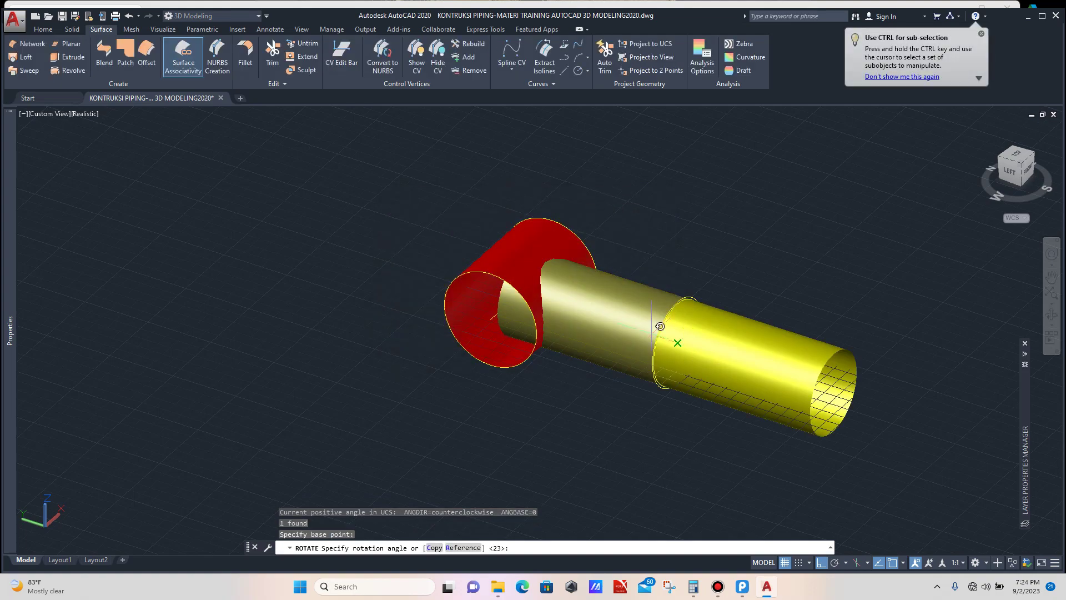
pyautogui.click(705, 469)
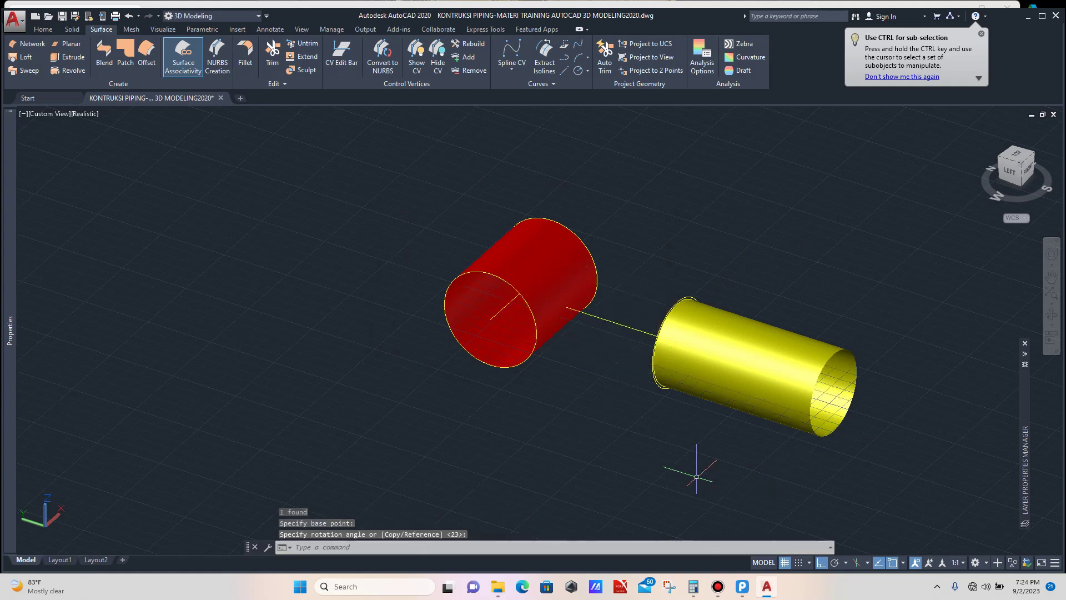
# Step: Move the branch surface back into the main pipe, from its free end's center to the center of the branch circle
pyautogui.scroll(-2, 691, 453)
pyautogui.scroll(5, 741, 431)
pyautogui.click(786, 386)
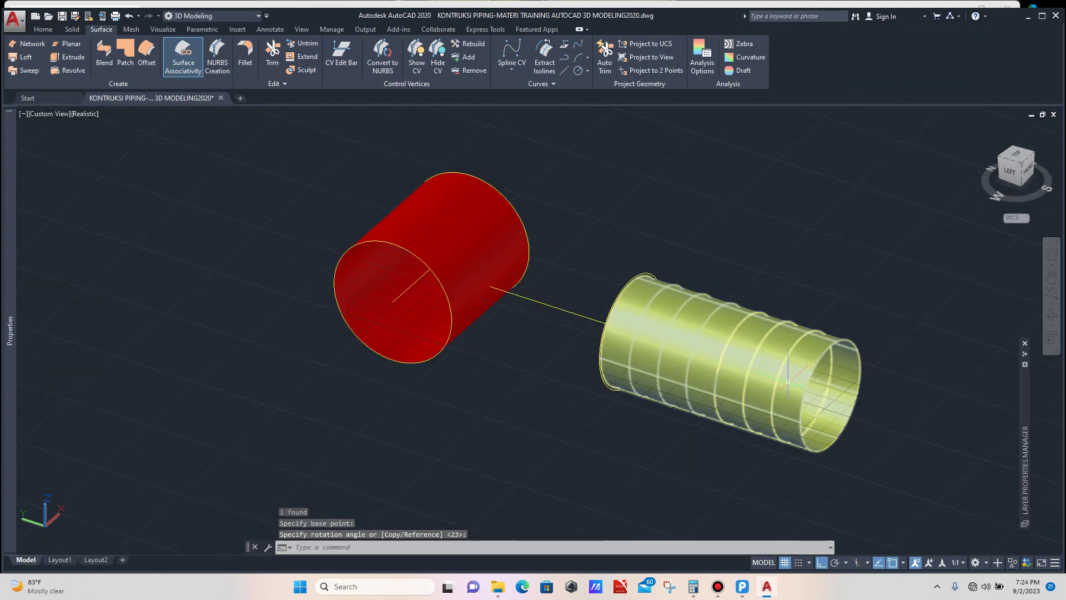
pyautogui.write('m')
pyautogui.press('Return')
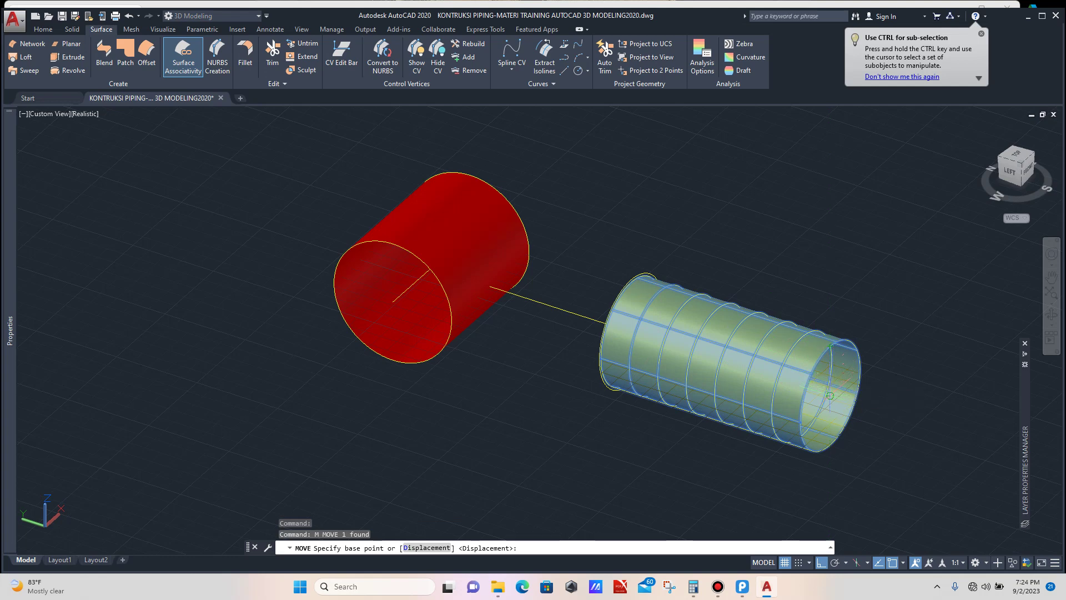
pyautogui.click(830, 395)
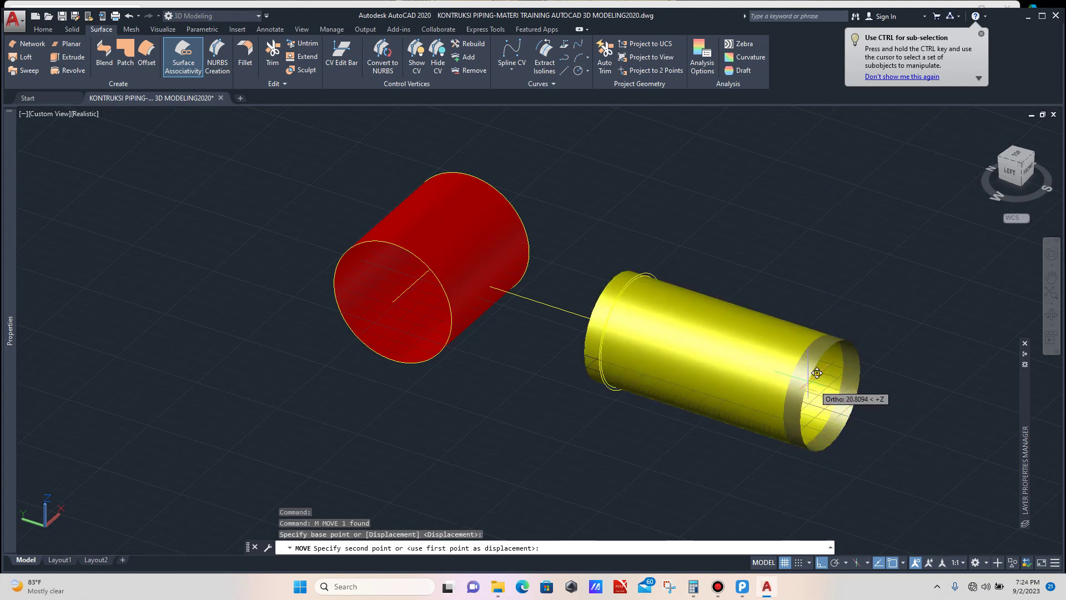
pyautogui.click(639, 322)
pyautogui.scroll(-2, 666, 335)
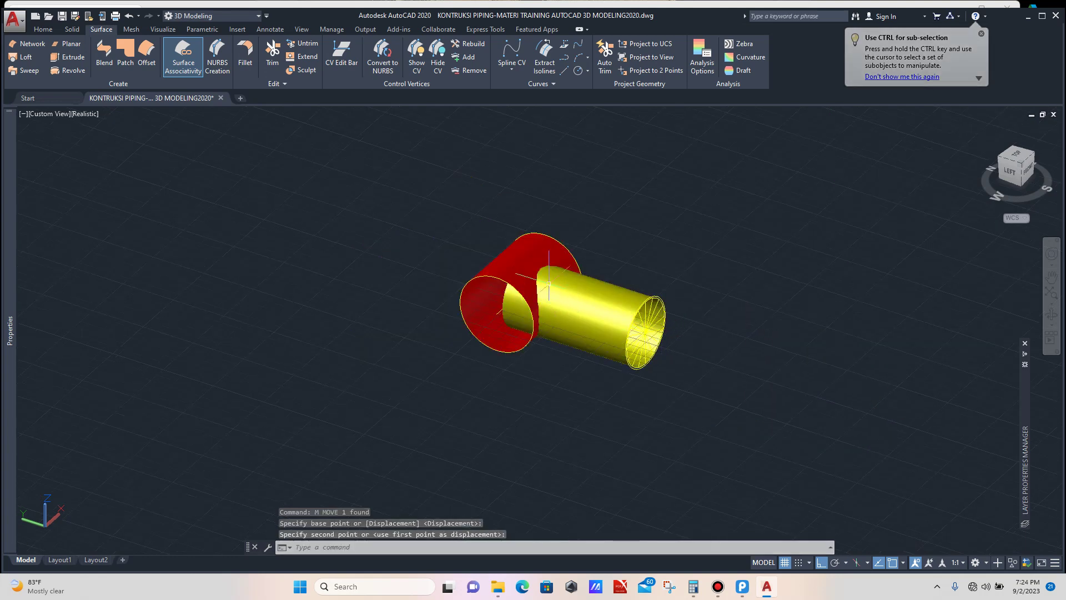
# Step: Trim off the part of the branch surface inside the main pipe, using the red main pipe surface as the cutting surface
pyautogui.scroll(2, 480, 232)
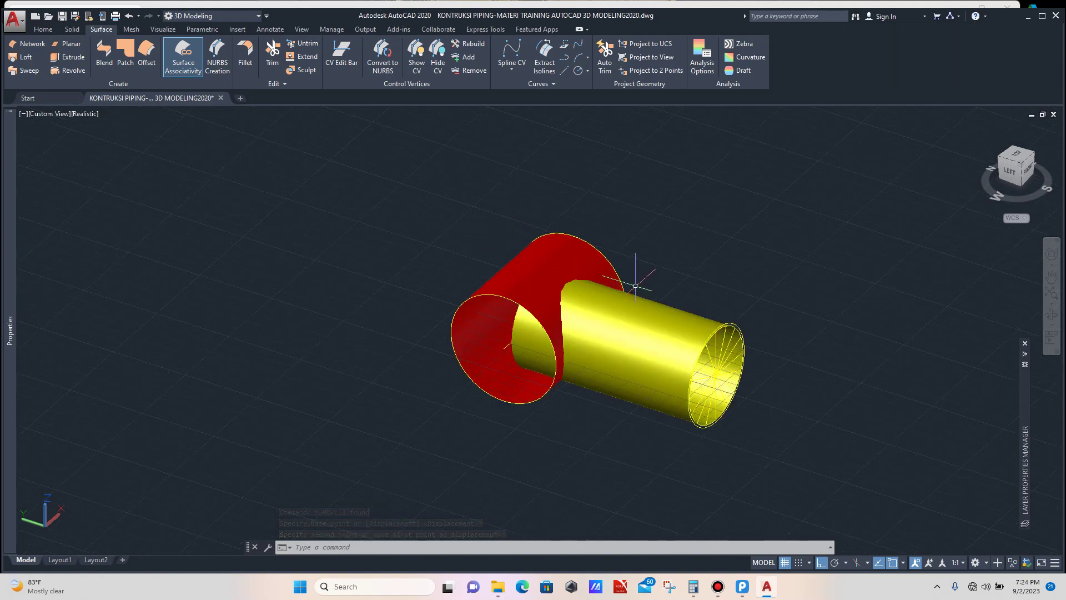
pyautogui.scroll(-2, 635, 288)
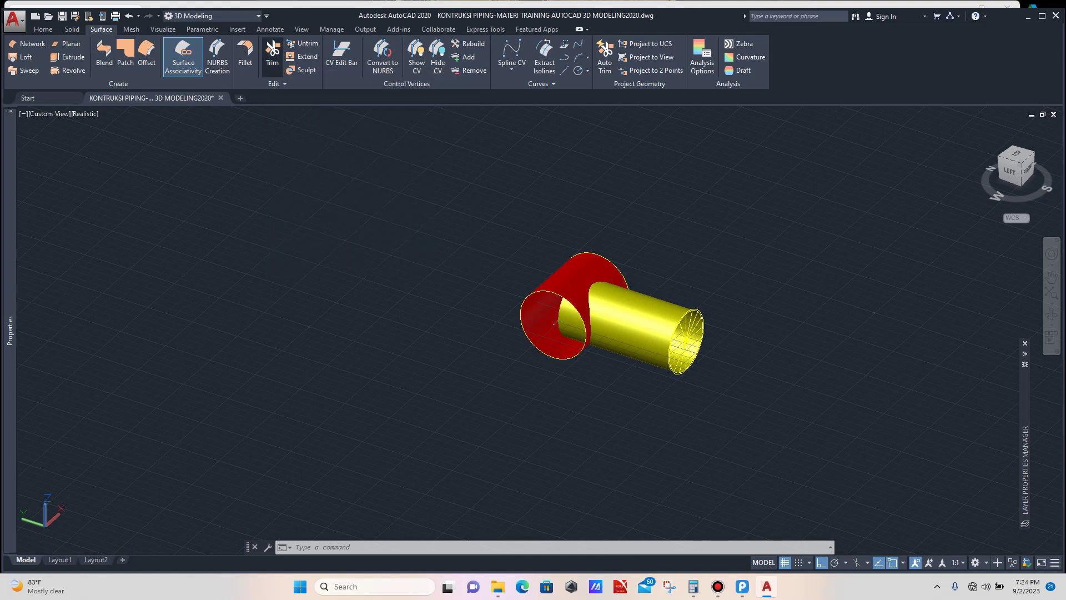
pyautogui.click(273, 51)
pyautogui.scroll(5, 620, 330)
pyautogui.click(652, 298)
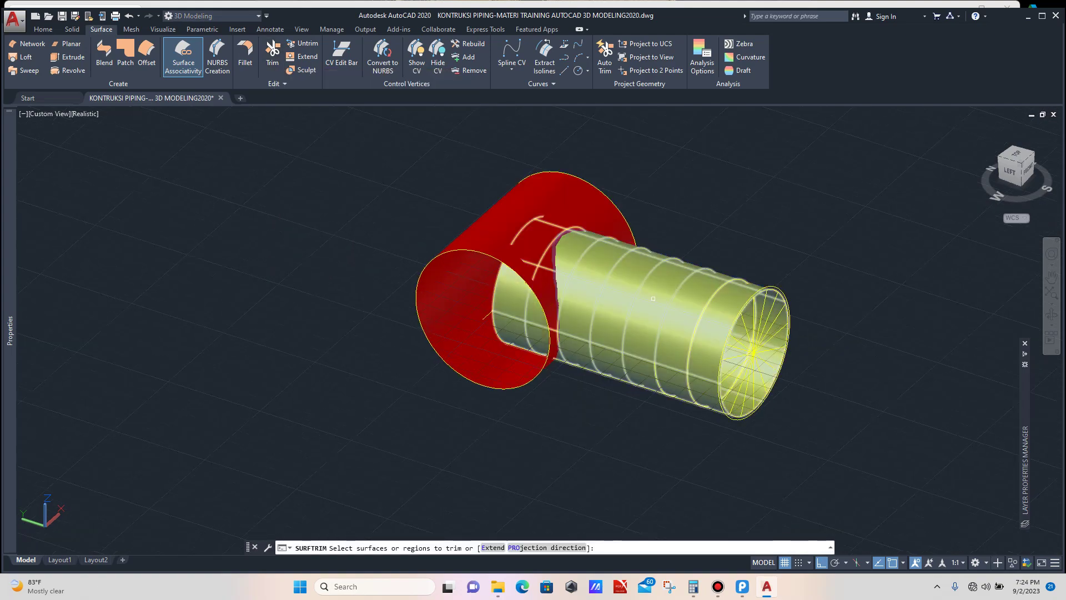
pyautogui.press('Return')
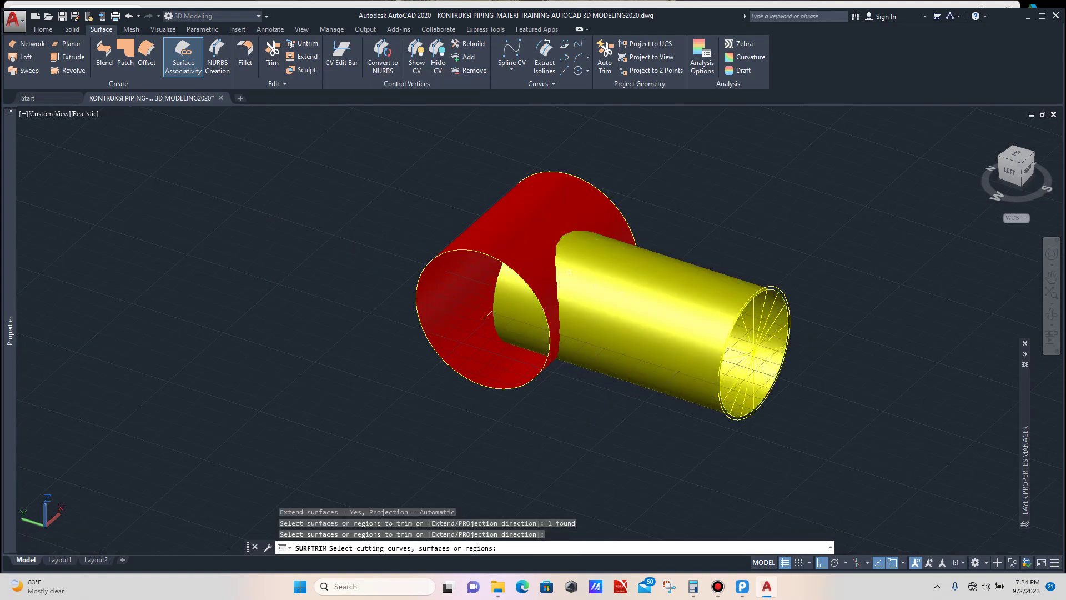
pyautogui.click(498, 220)
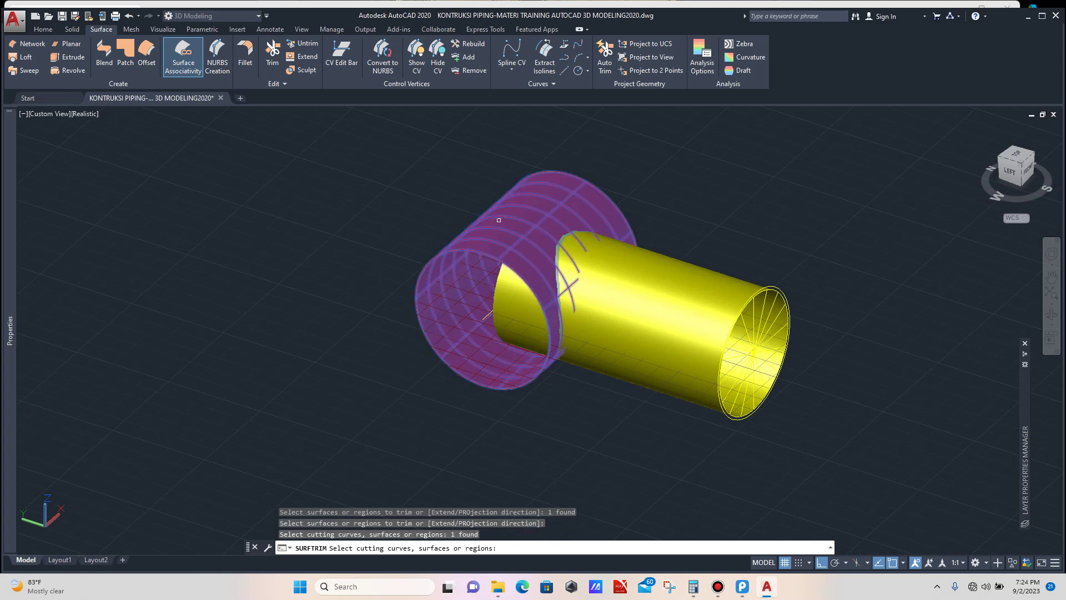
pyautogui.press('Return')
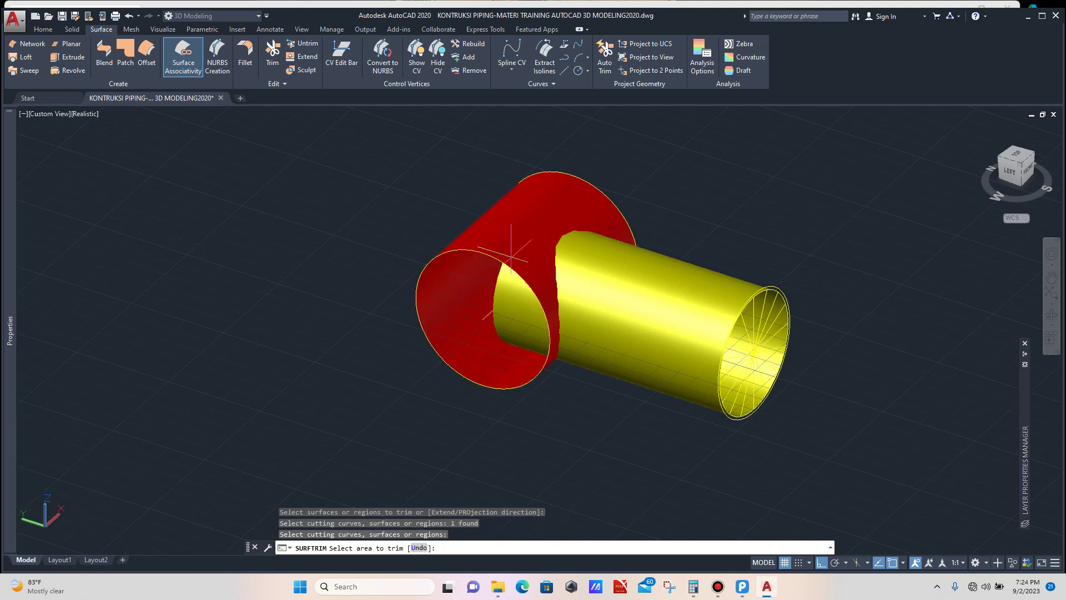
pyautogui.click(519, 317)
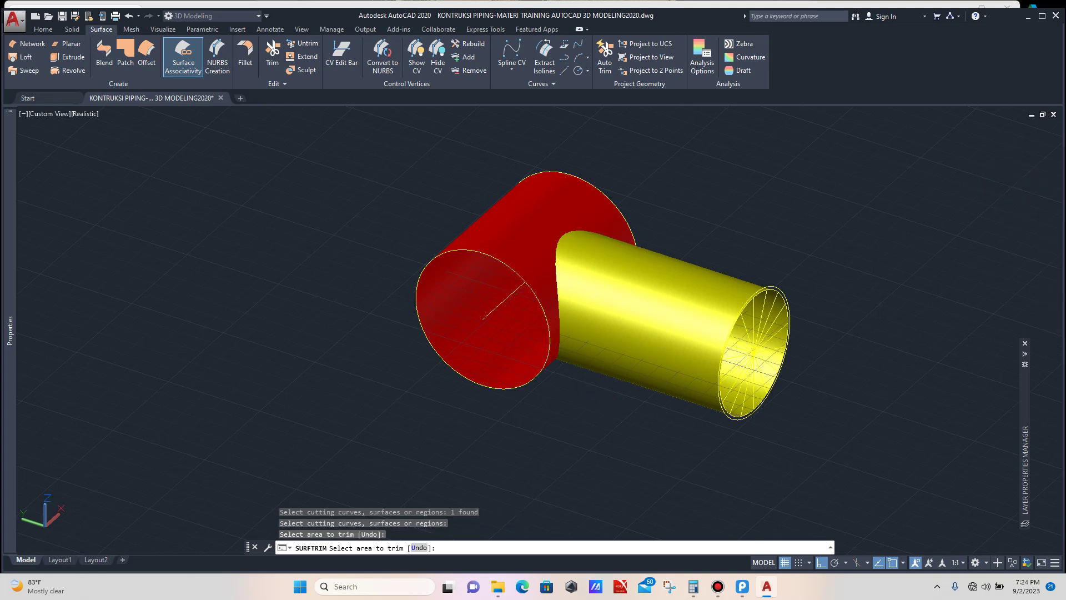
pyautogui.press('Escape')
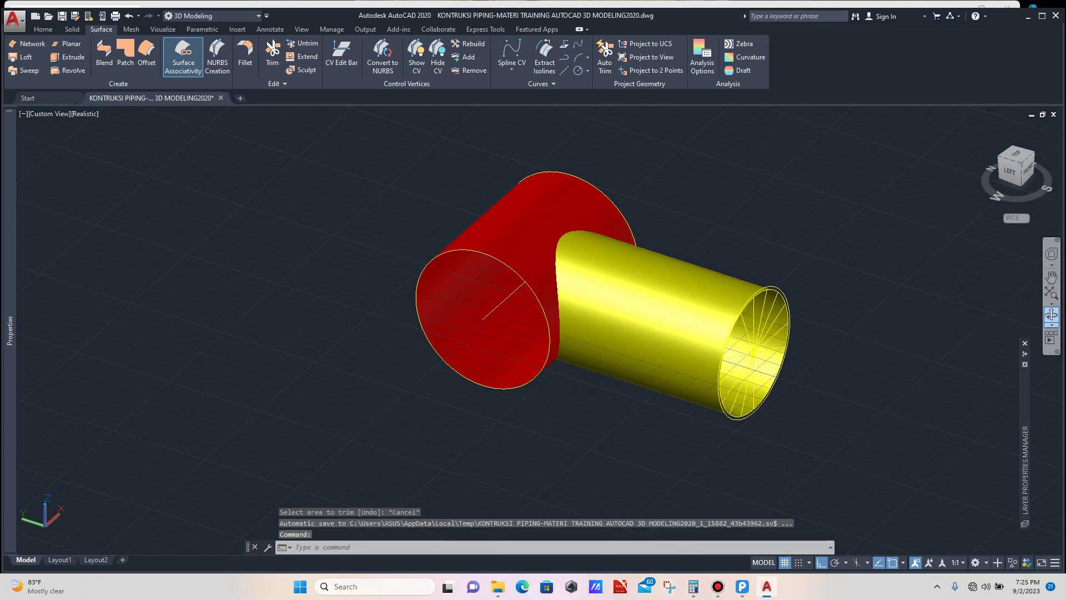
# Step: Change the color of the trimmed branch surface to Magenta and deselect it
pyautogui.click(1051, 315)
pyautogui.moveTo(655, 328); pyautogui.dragTo(684, 330)
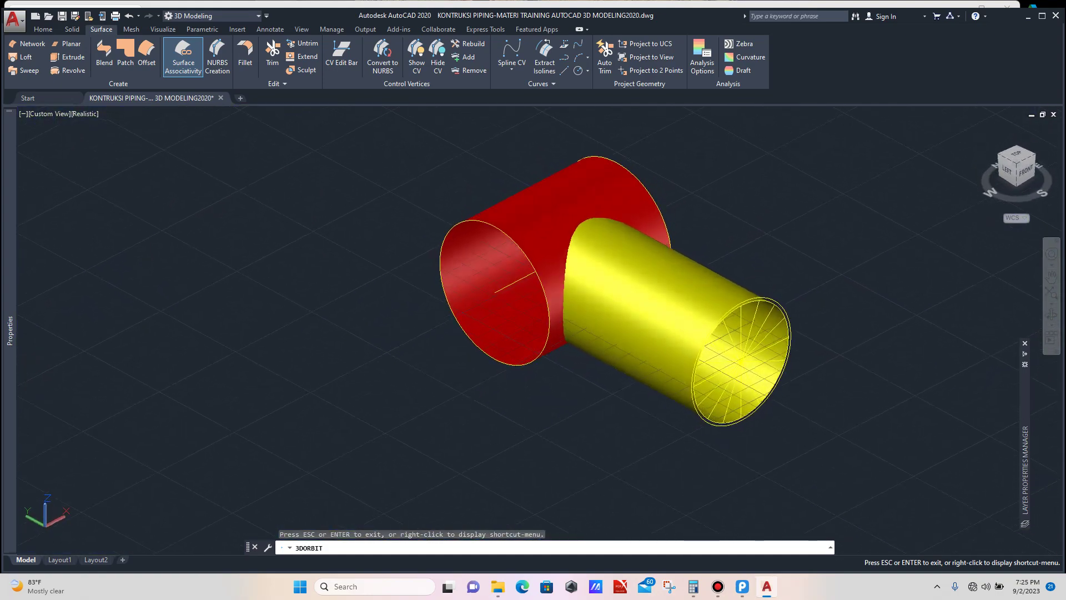
pyautogui.press('Escape')
pyautogui.click(722, 286)
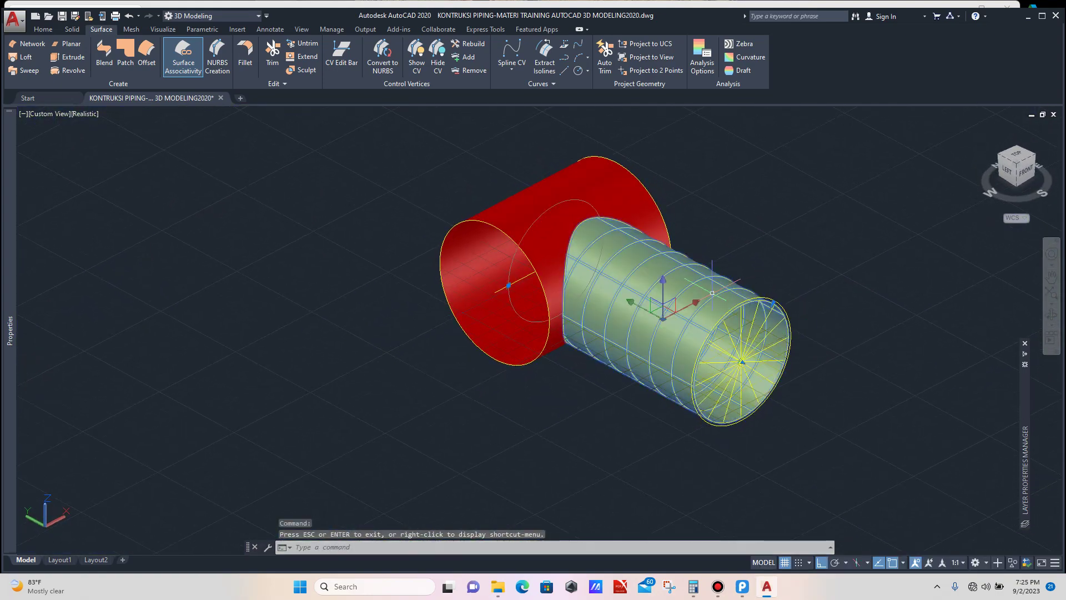
pyautogui.moveTo(10, 200)
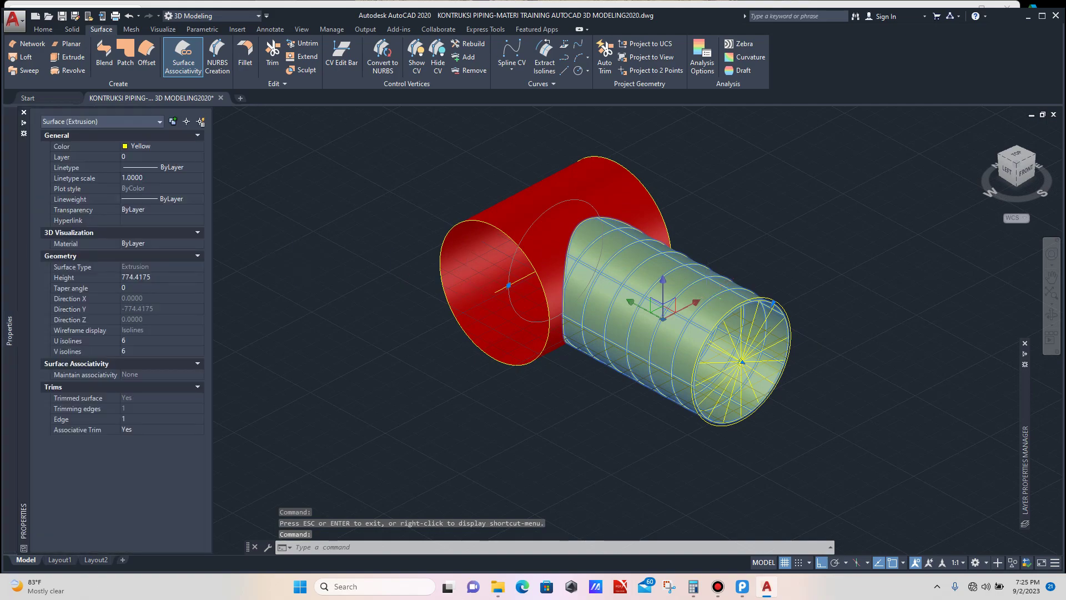
pyautogui.click(161, 146)
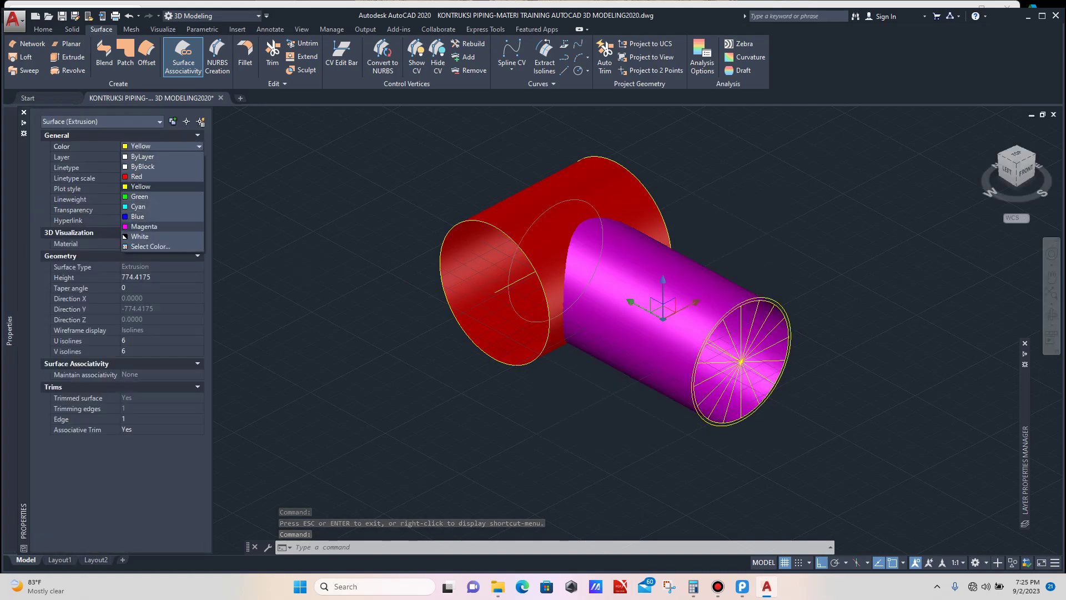
pyautogui.click(142, 227)
pyautogui.press('Escape')
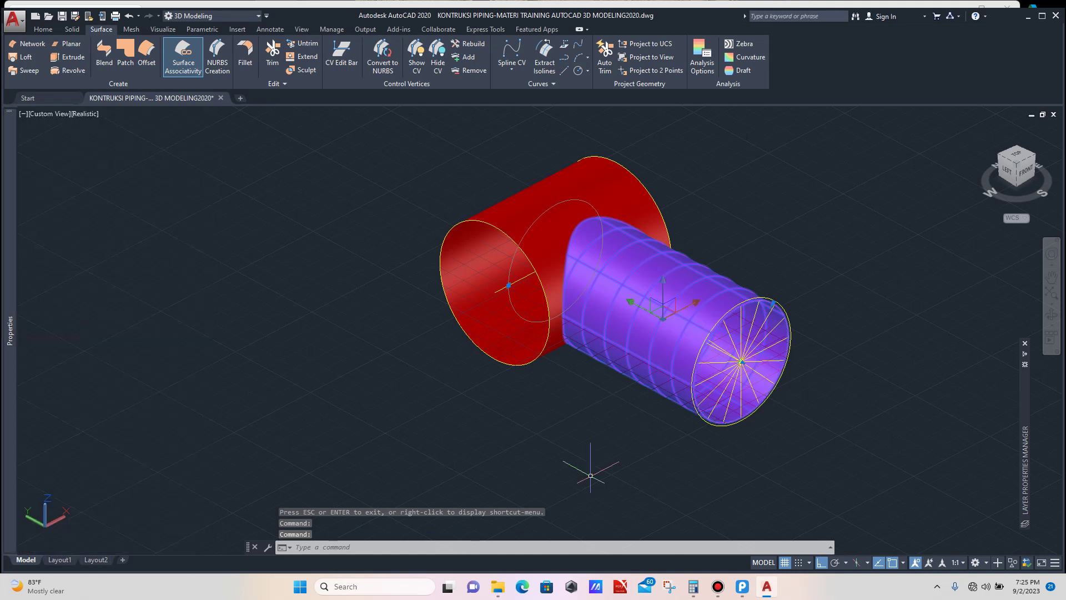
# Step: Draw a line along the main pipe's branch side, between the side quadrants of its near and far end circles
pyautogui.scroll(-2, 606, 443)
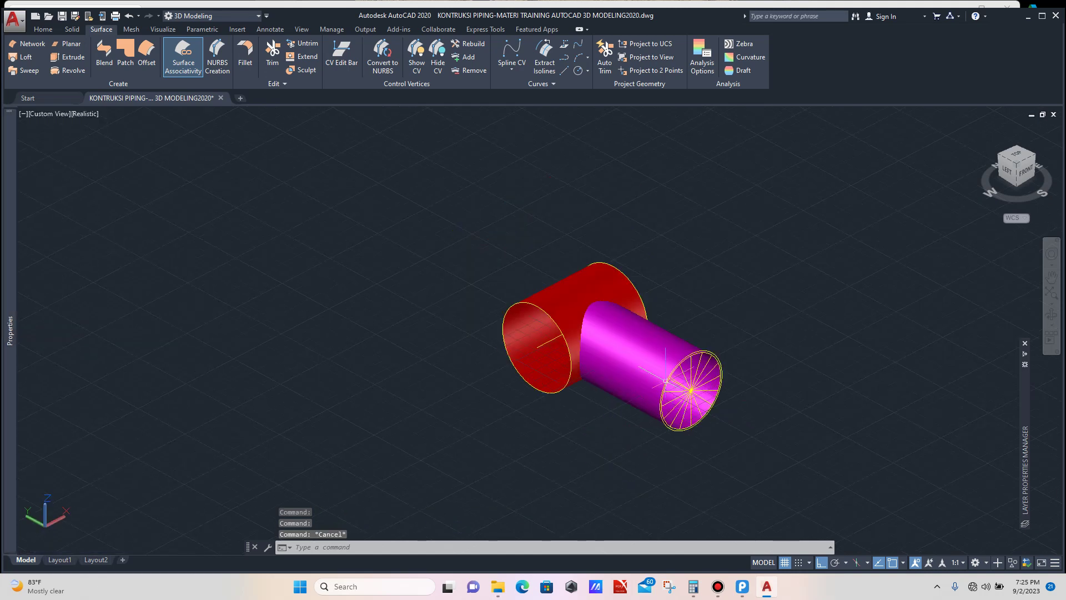
pyautogui.scroll(2, 659, 363)
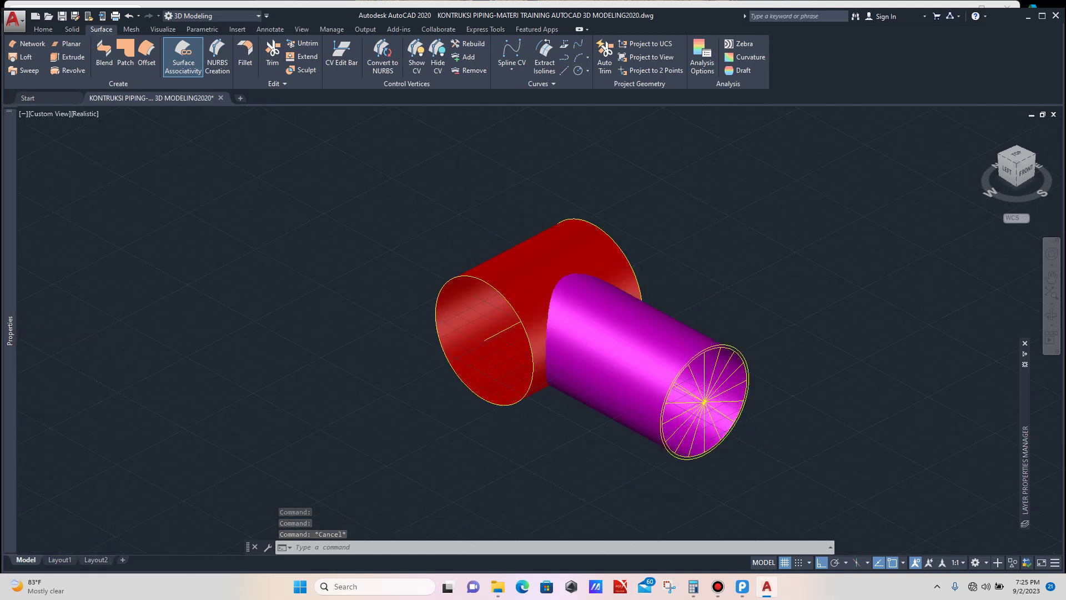
pyautogui.scroll(2, 690, 296)
pyautogui.write('l')
pyautogui.press('Return')
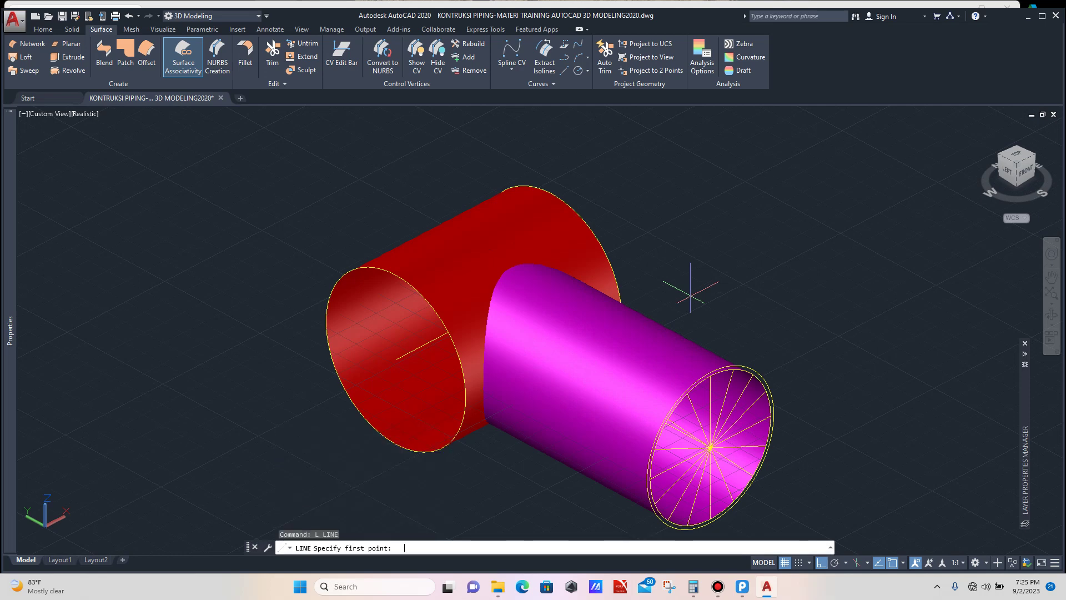
pyautogui.click(465, 399)
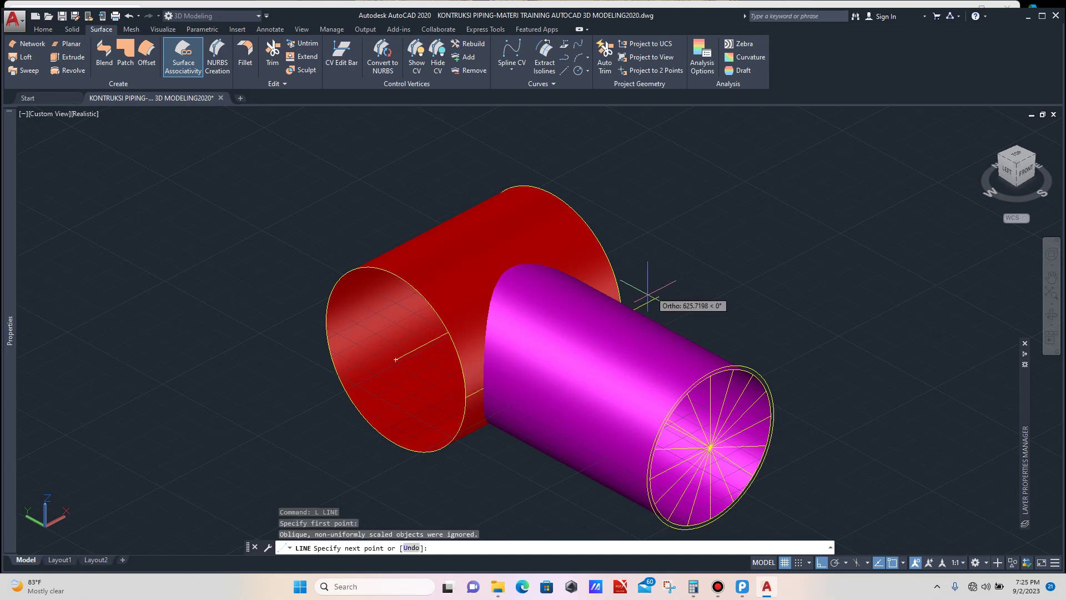
pyautogui.click(620, 315)
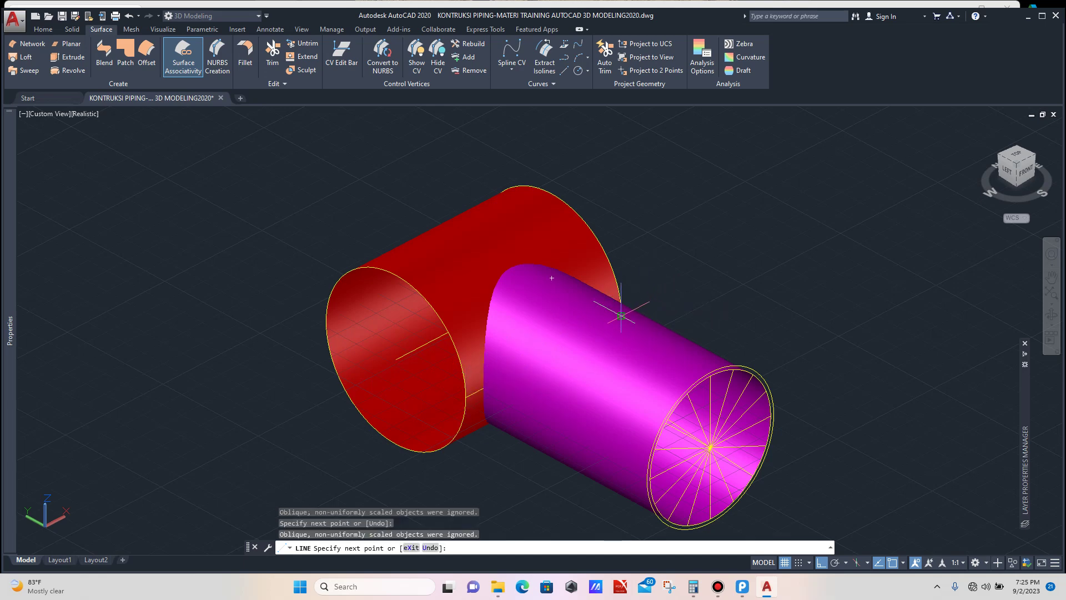
pyautogui.press('Escape')
# Step: Draw a vertical line across the main pipe's near end circle, from its upper edge to its lower edge
pyautogui.scroll(-2, 671, 283)
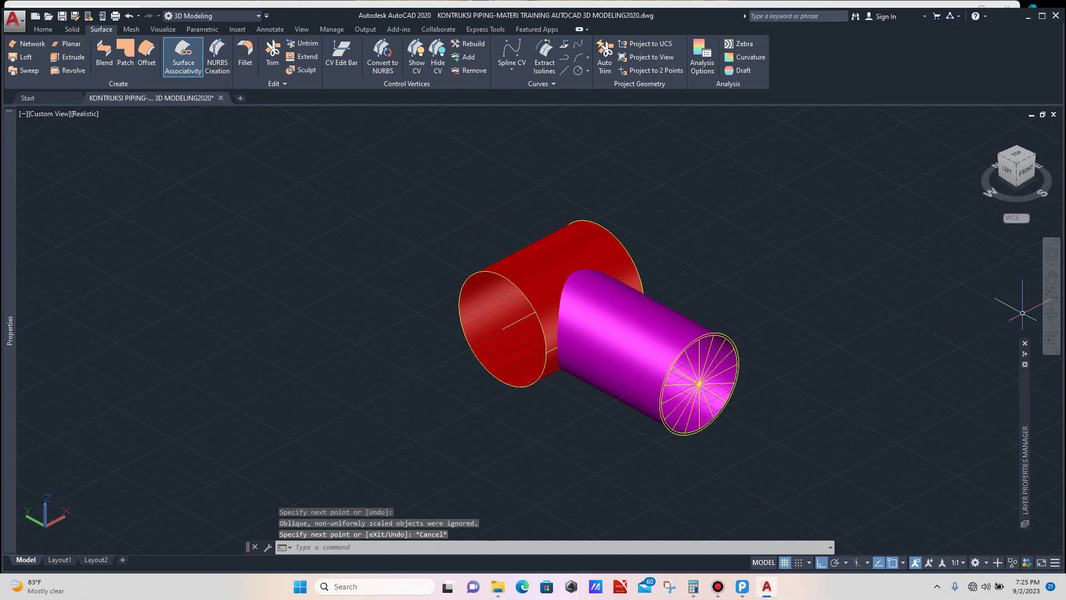
pyautogui.click(1052, 315)
pyautogui.moveTo(499, 355); pyautogui.dragTo(828, 361)
pyautogui.scroll(2, 425, 388)
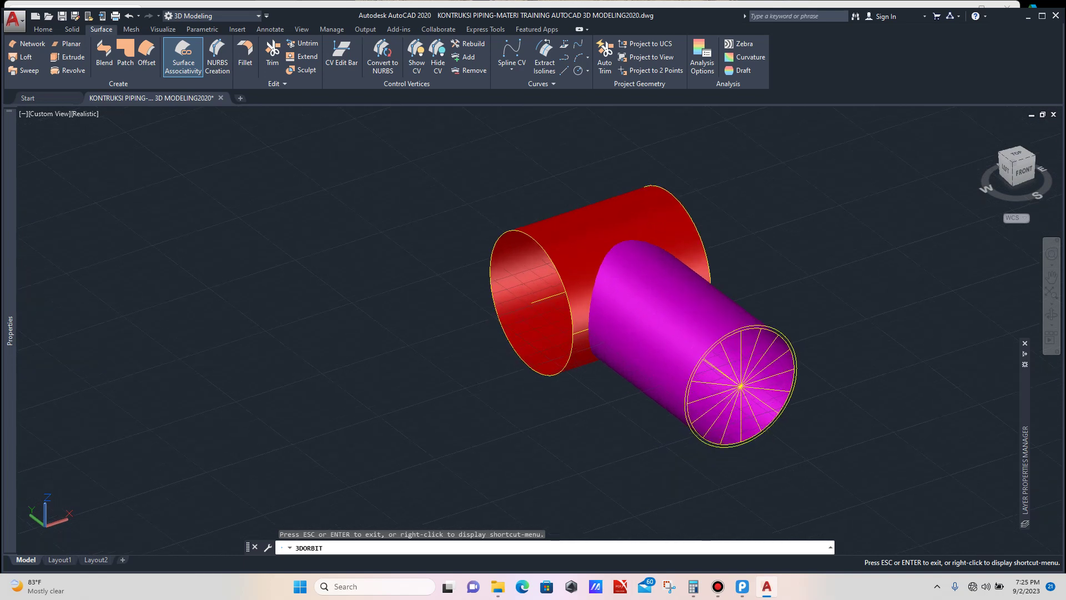
pyautogui.press('Escape')
pyautogui.write('l')
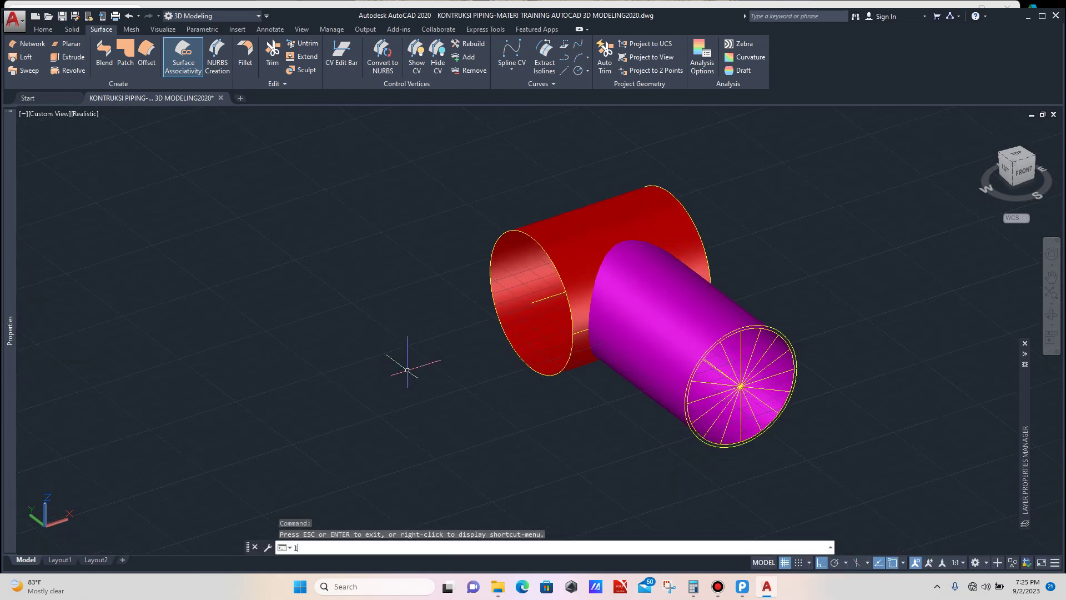
pyautogui.press('Return')
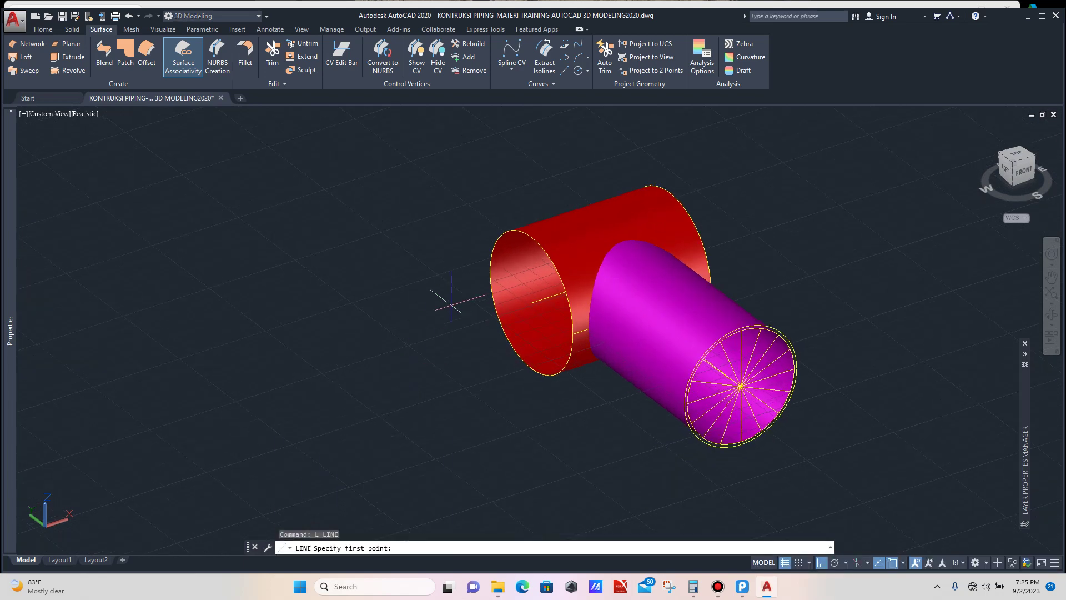
pyautogui.click(531, 237)
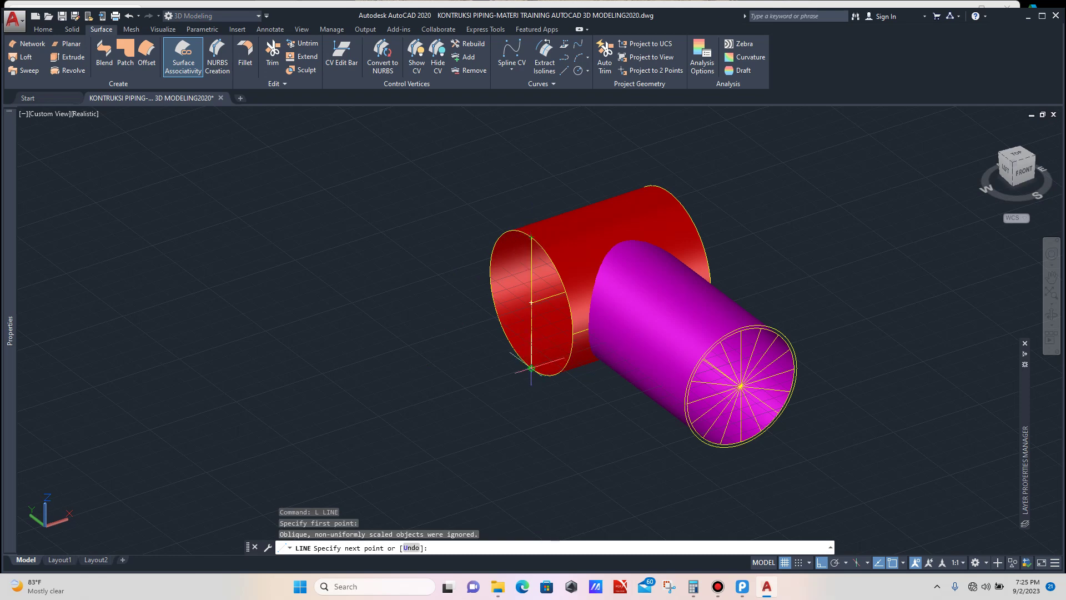
pyautogui.click(532, 368)
pyautogui.press('Escape')
# Step: Stretch the branch surface's free end back from its center to the midpoint of the line along the main pipe's branch side
pyautogui.scroll(-2, 509, 365)
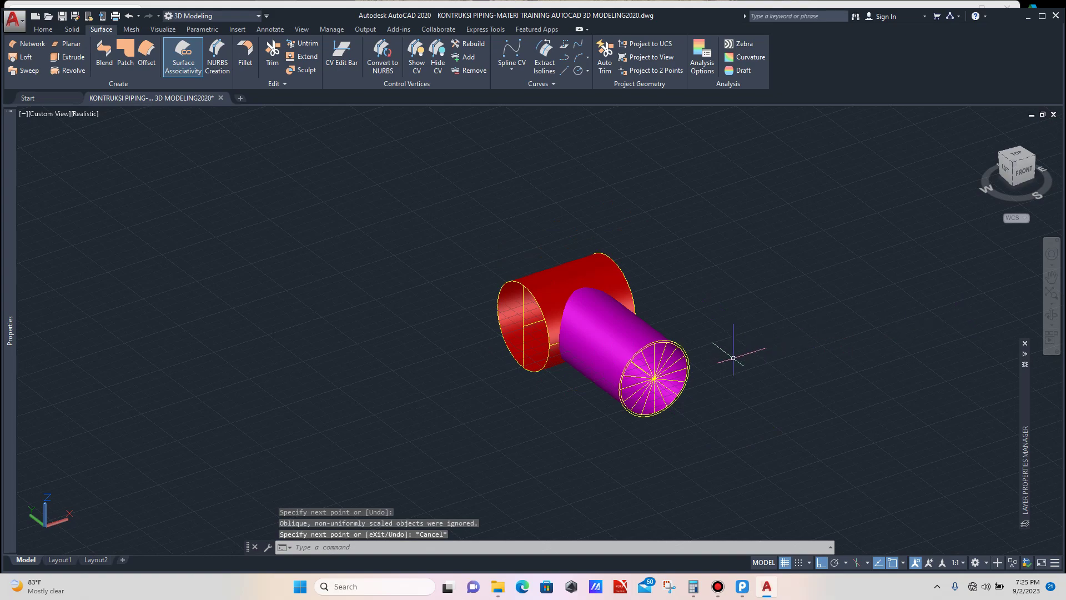
pyautogui.scroll(2, 727, 356)
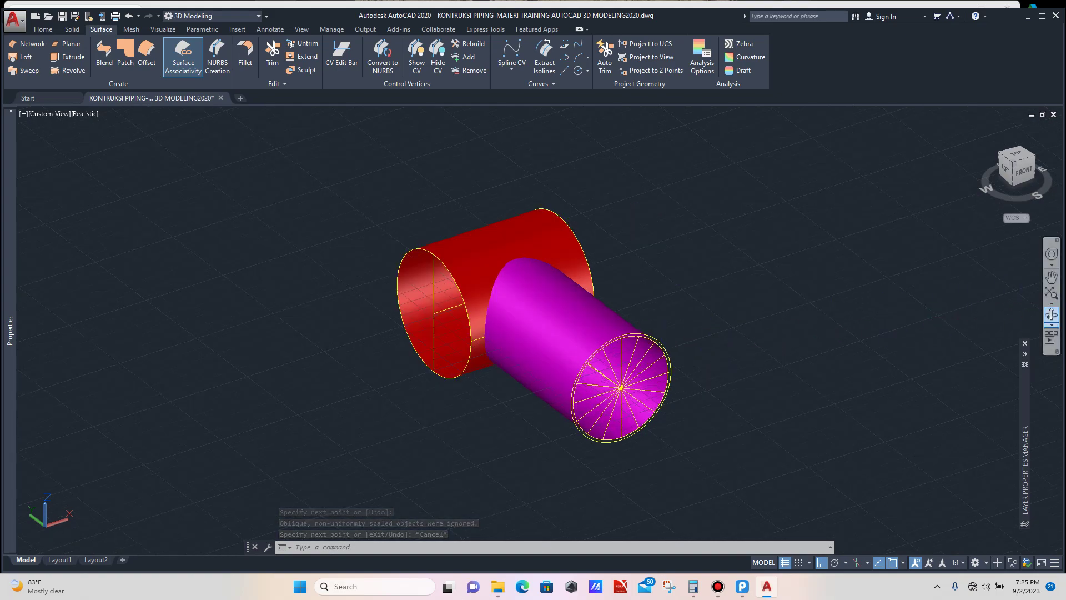
pyautogui.click(1051, 315)
pyautogui.moveTo(552, 355); pyautogui.dragTo(572, 353)
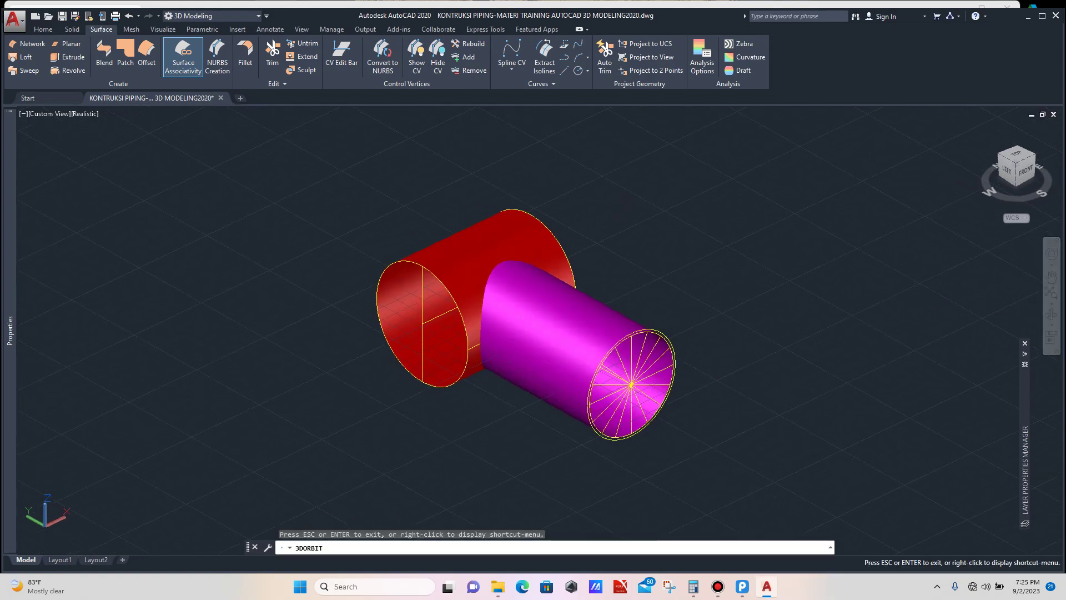
pyautogui.press('Escape')
pyautogui.scroll(1, 644, 356)
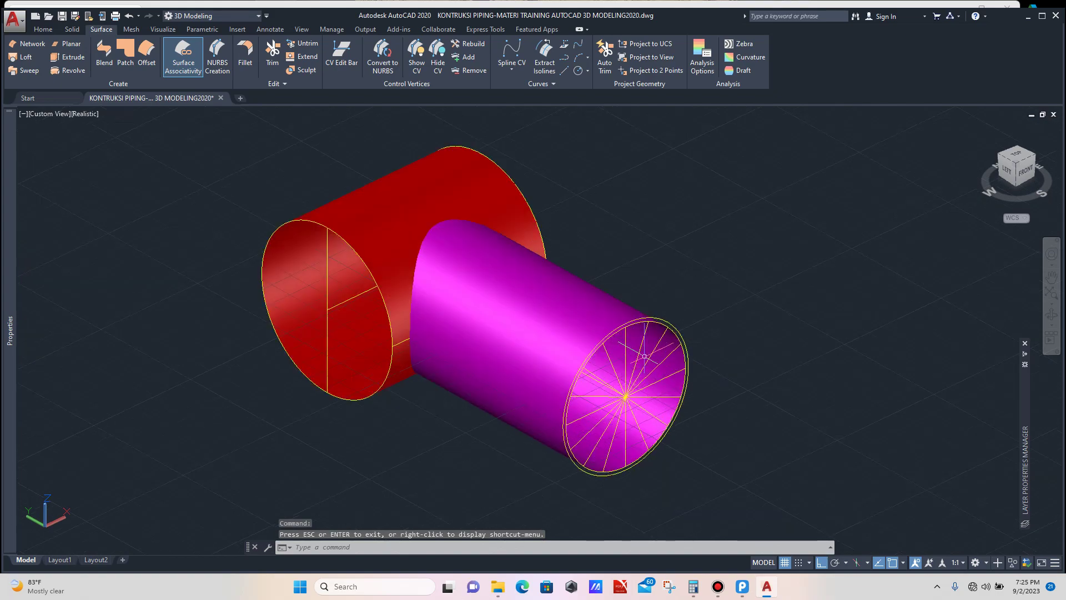
pyautogui.scroll(2, 644, 333)
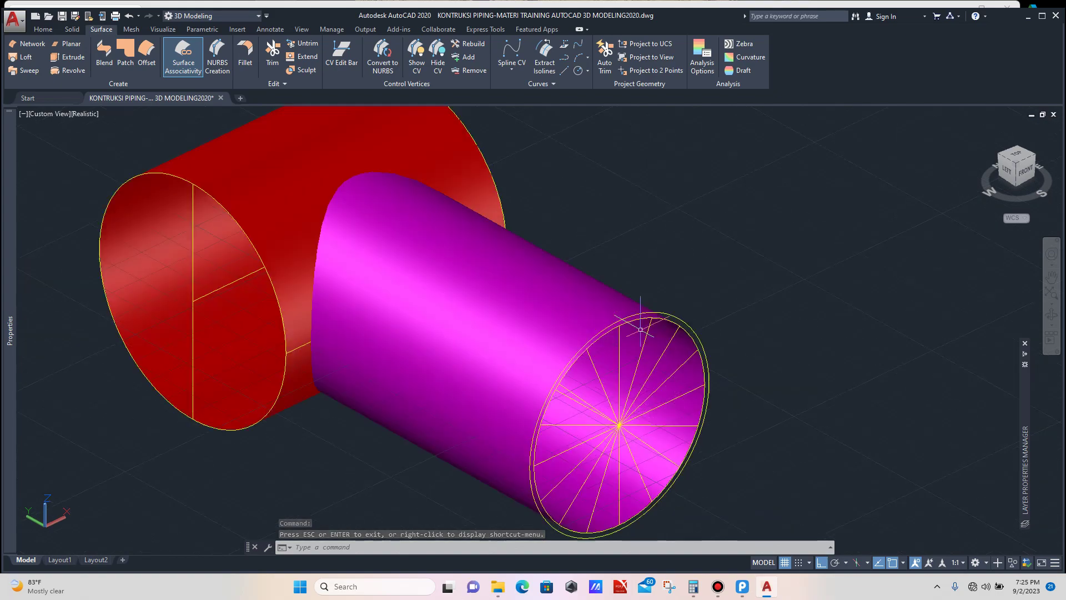
pyautogui.scroll(-3, 644, 329)
pyautogui.scroll(4, 644, 319)
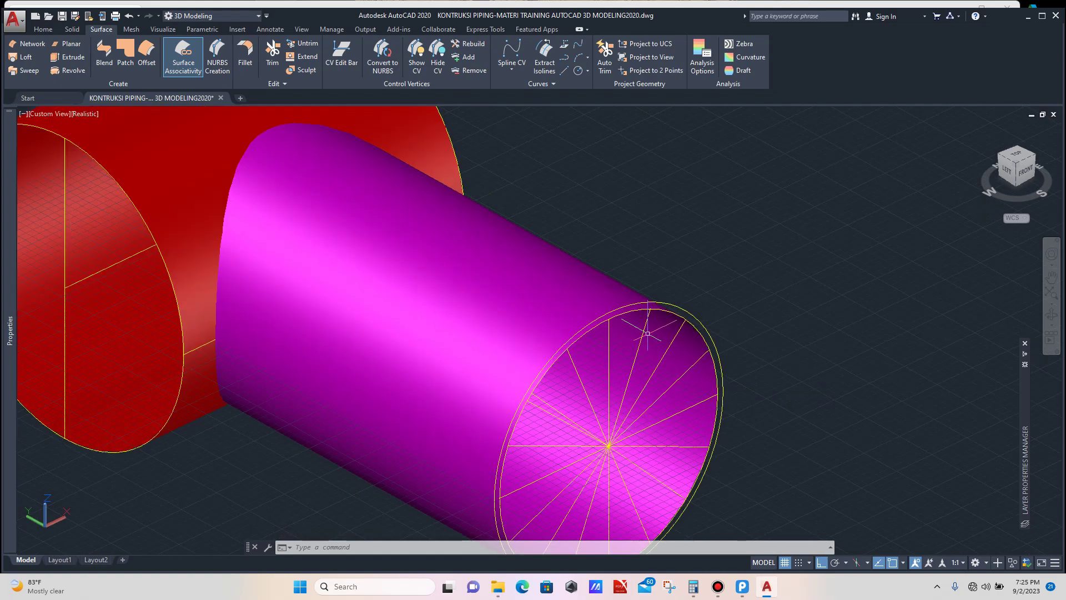
pyautogui.scroll(-2, 644, 315)
pyautogui.click(626, 376)
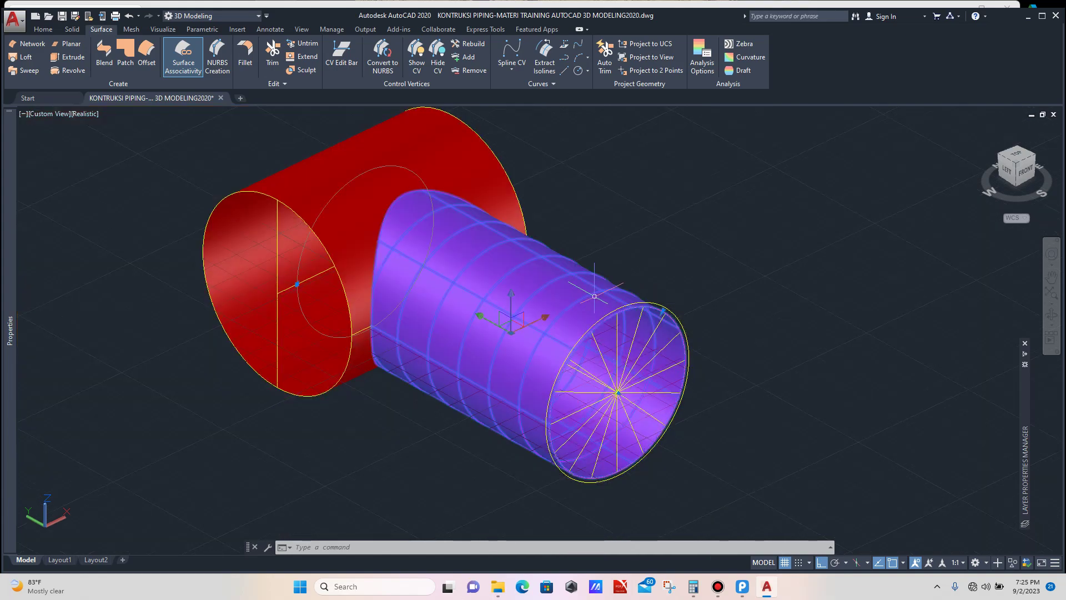
pyautogui.click(618, 392)
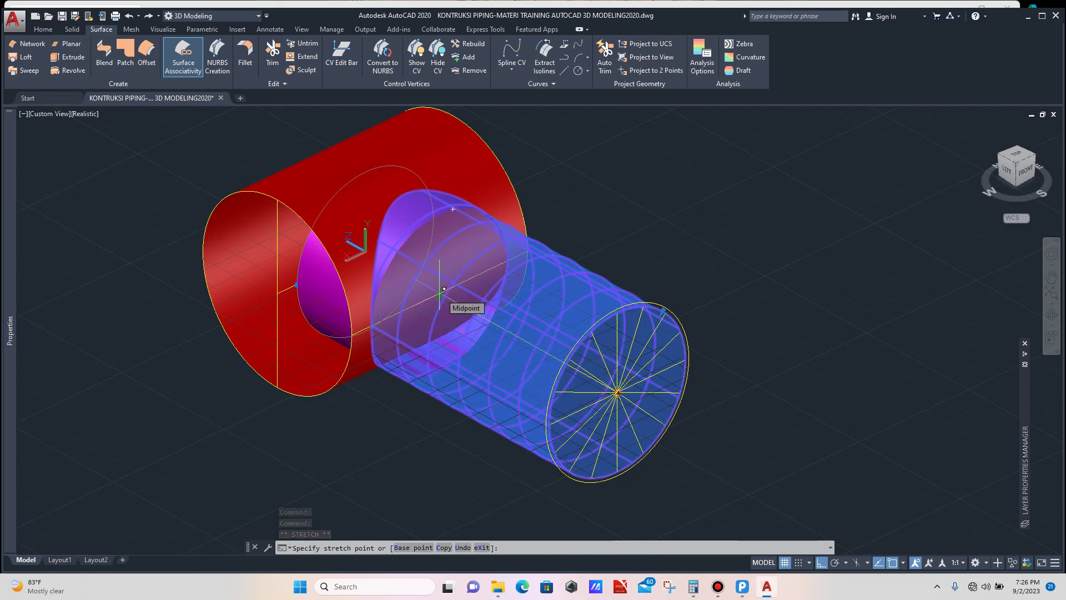
pyautogui.click(505, 286)
pyautogui.press('Escape')
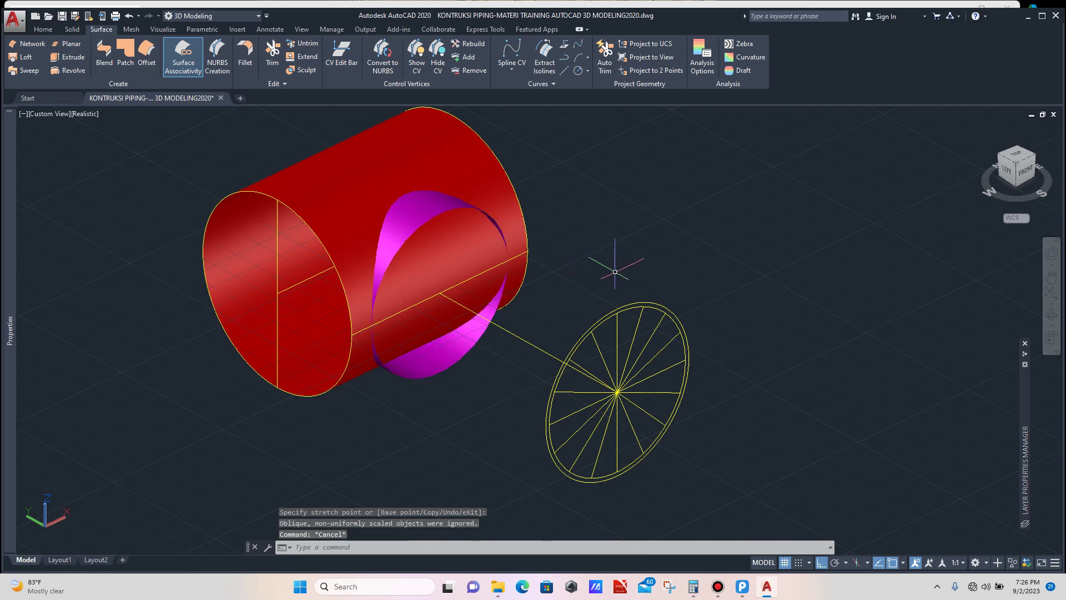
# Step: Copy the inner branch end circle from its center to the midpoint of the line along the main pipe's branch side
pyautogui.scroll(3, 631, 323)
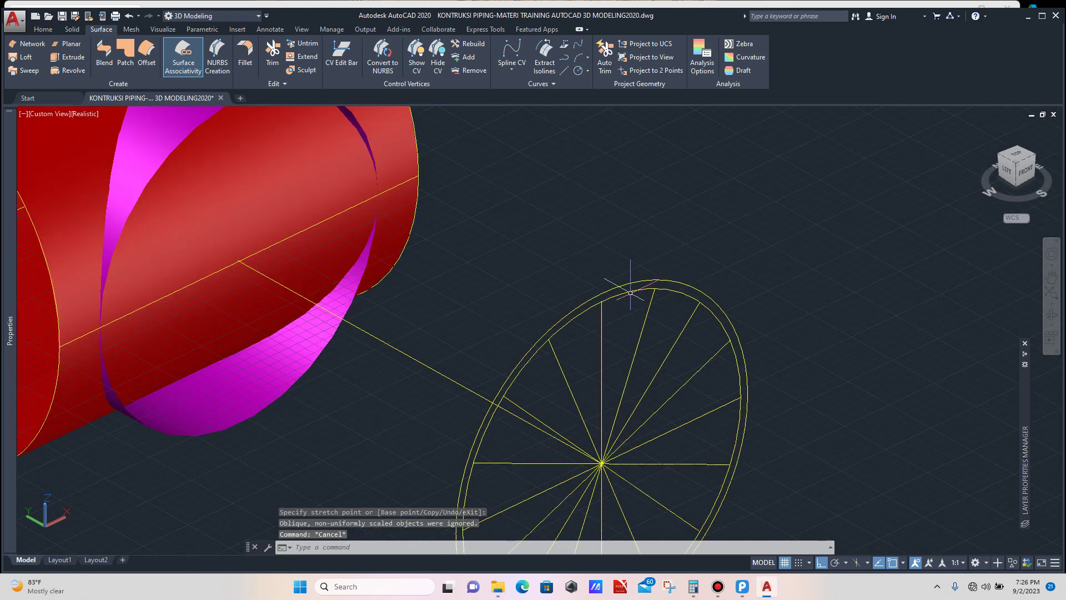
pyautogui.click(629, 292)
pyautogui.scroll(-3, 639, 283)
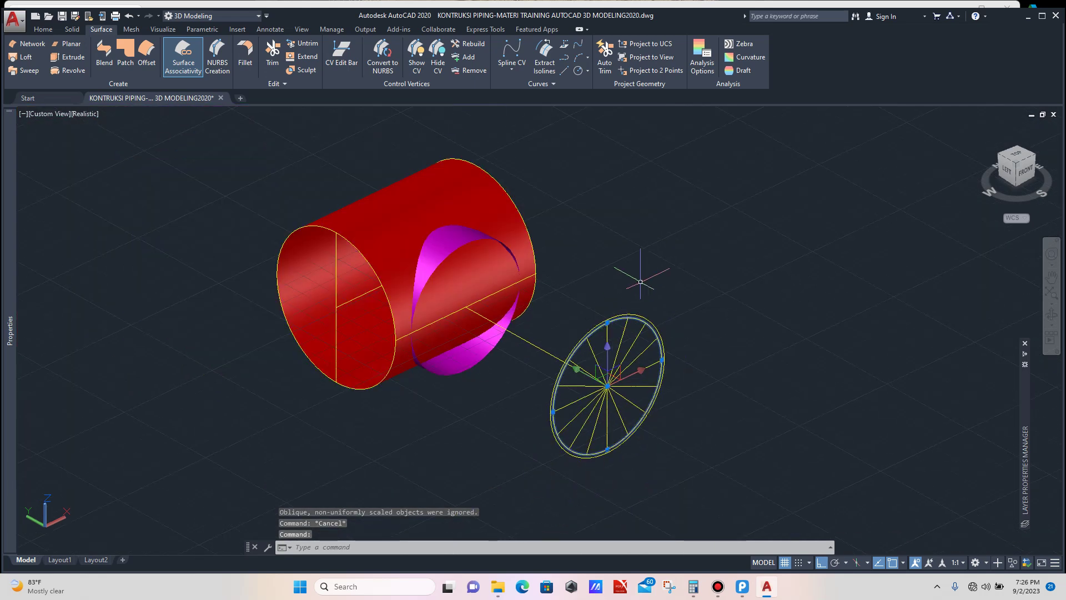
pyautogui.write('co')
pyautogui.press('Return')
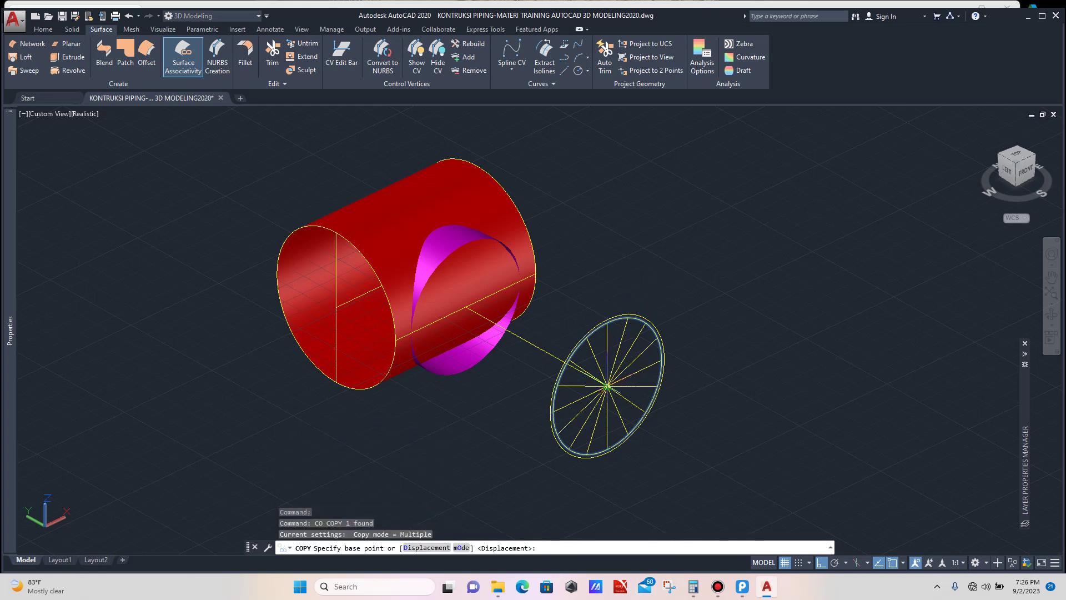
pyautogui.click(607, 384)
pyautogui.scroll(2, 500, 344)
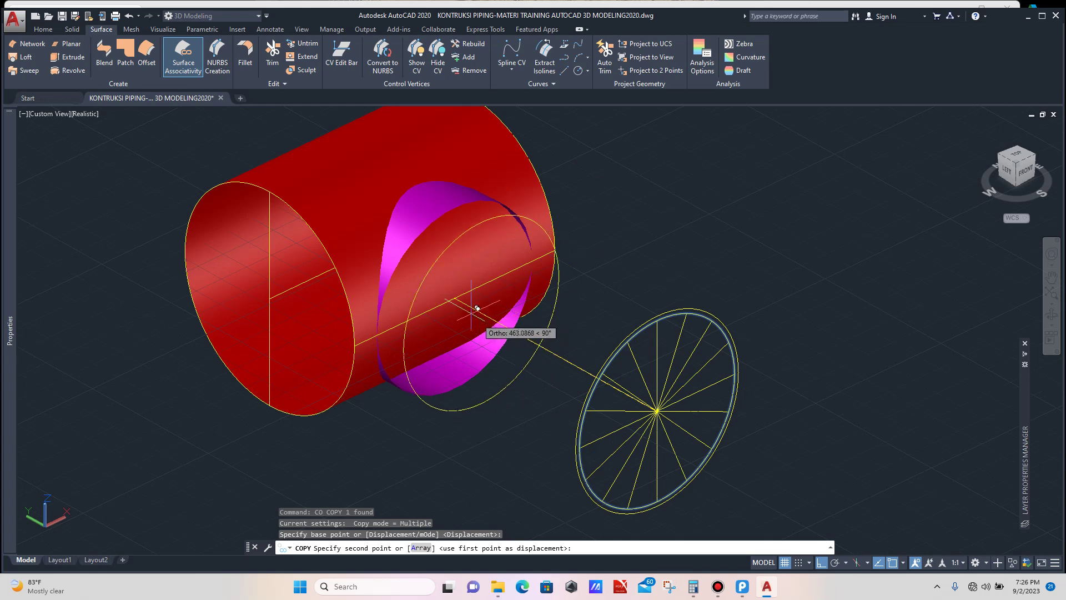
pyautogui.click(460, 293)
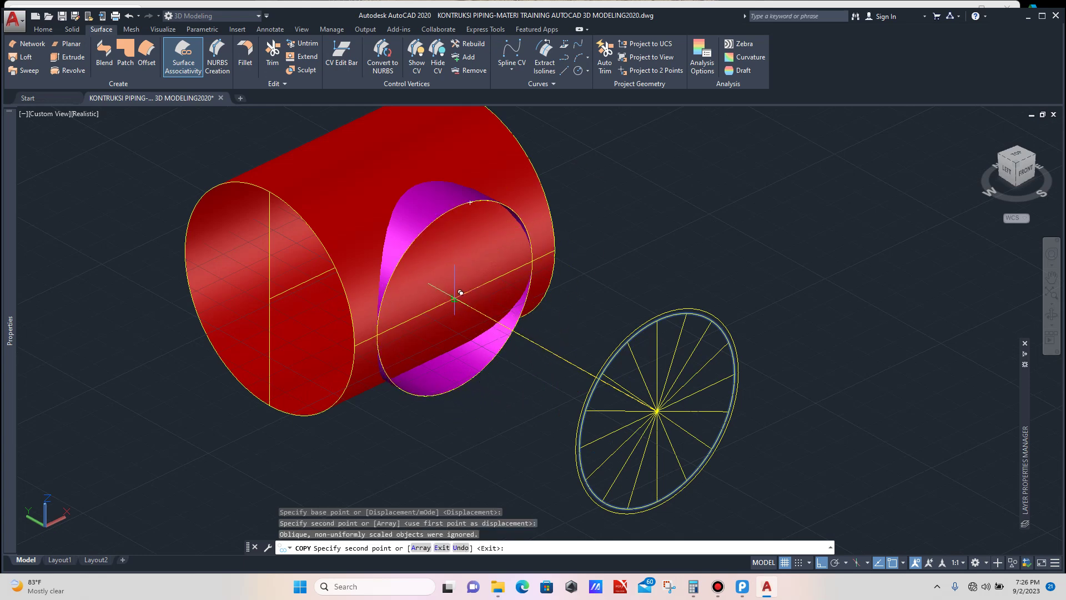
pyautogui.press('Escape')
pyautogui.scroll(-2, 582, 339)
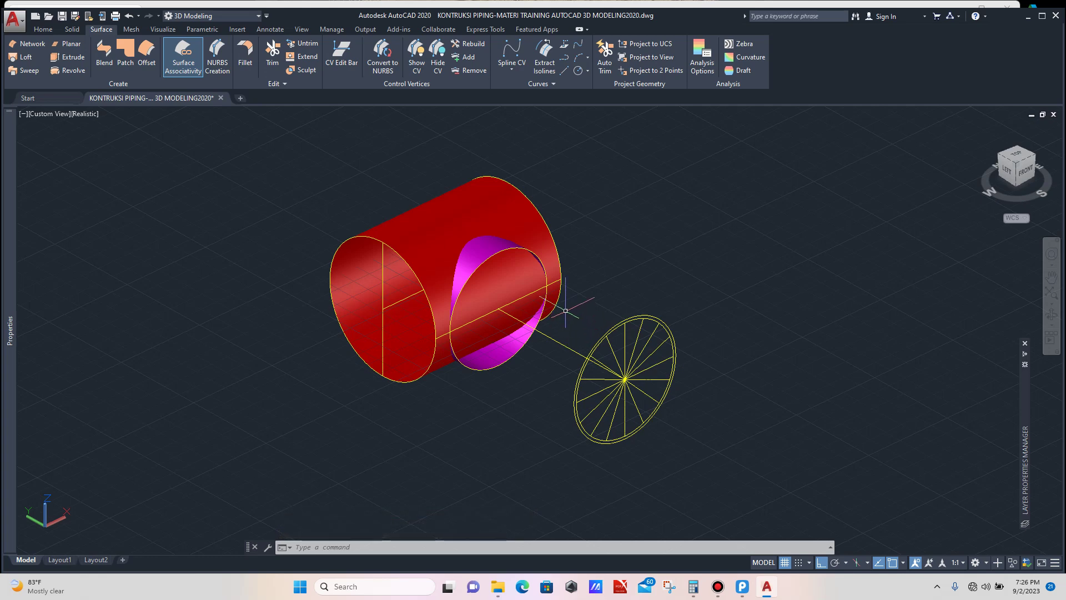
pyautogui.scroll(2, 515, 261)
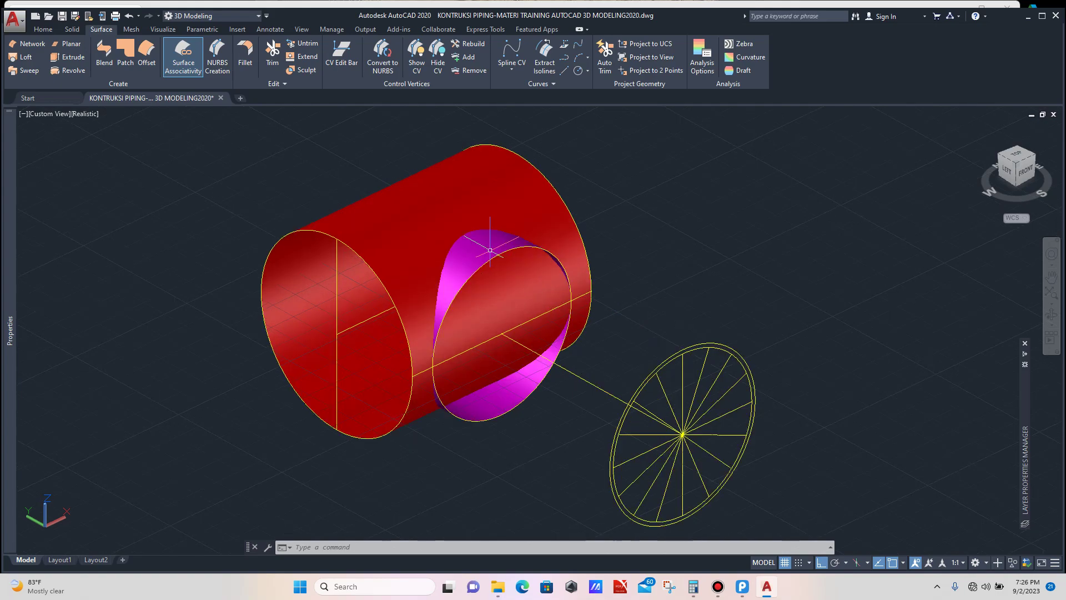
pyautogui.scroll(-5, 623, 298)
pyautogui.scroll(2, 625, 320)
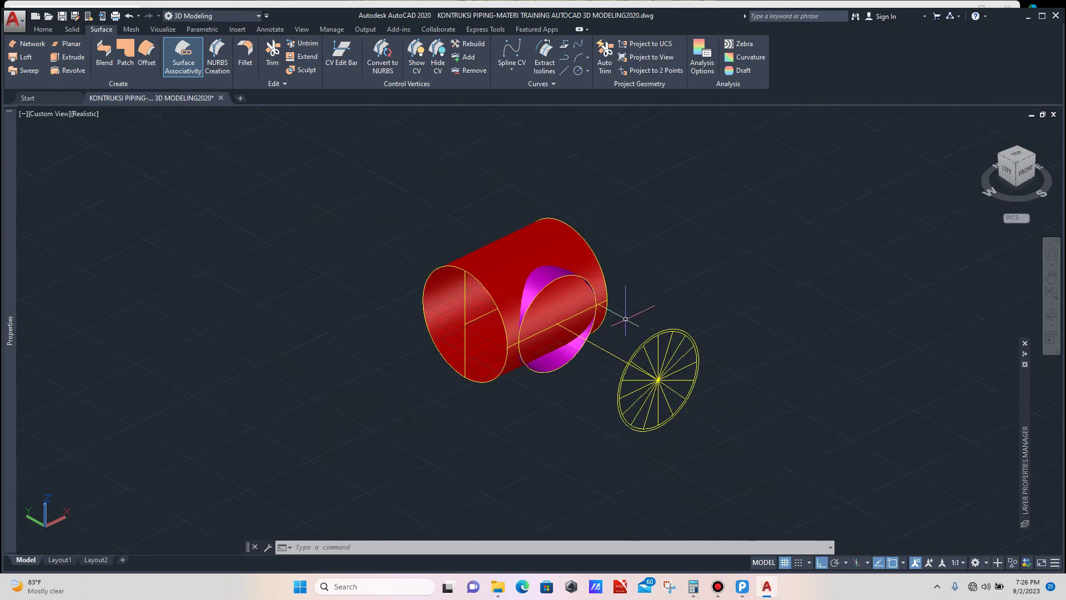
pyautogui.scroll(1, 625, 319)
pyautogui.scroll(-2, 633, 345)
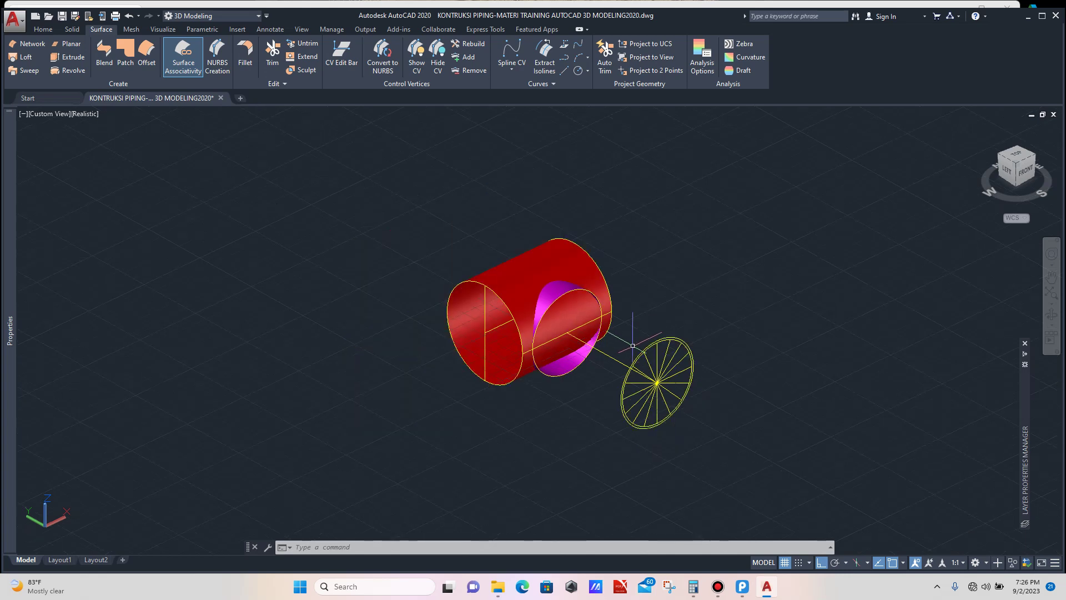
# Step: Draw connected lines from the inner branch circle's top parallel to the main pipe, to its vertical end line near the top, and outward parallel to the branch
pyautogui.scroll(3, 638, 333)
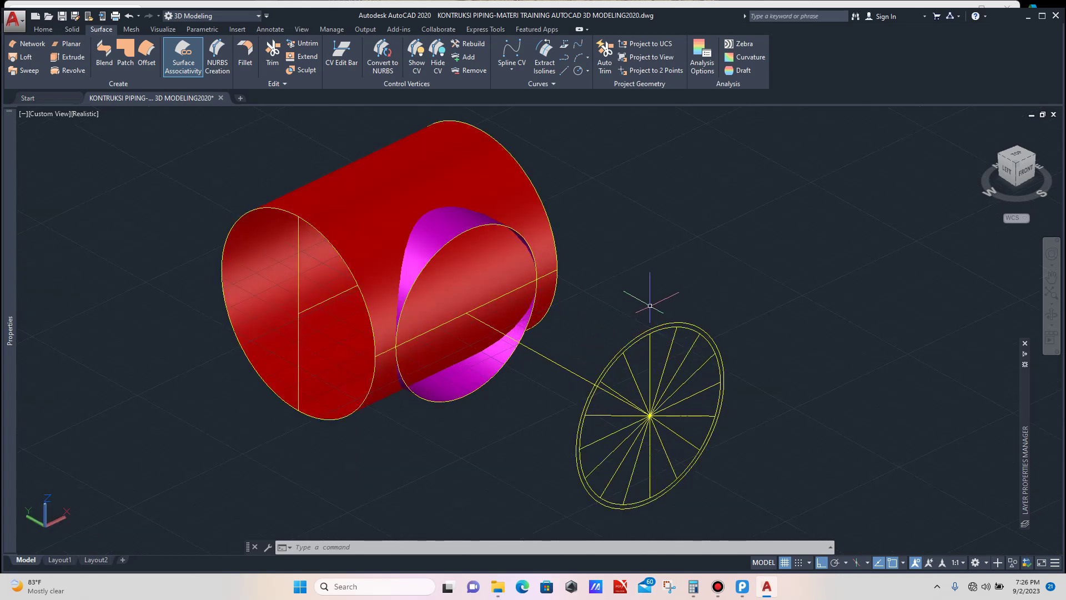
pyautogui.write('l')
pyautogui.press('Return')
pyautogui.scroll(3, 661, 356)
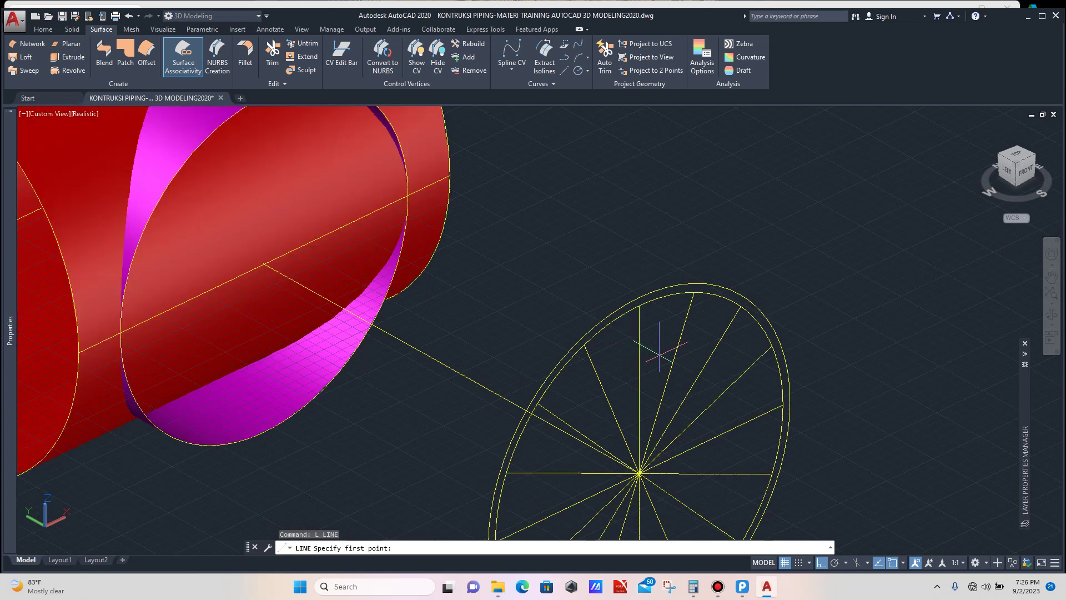
pyautogui.click(639, 305)
pyautogui.scroll(-4, 639, 305)
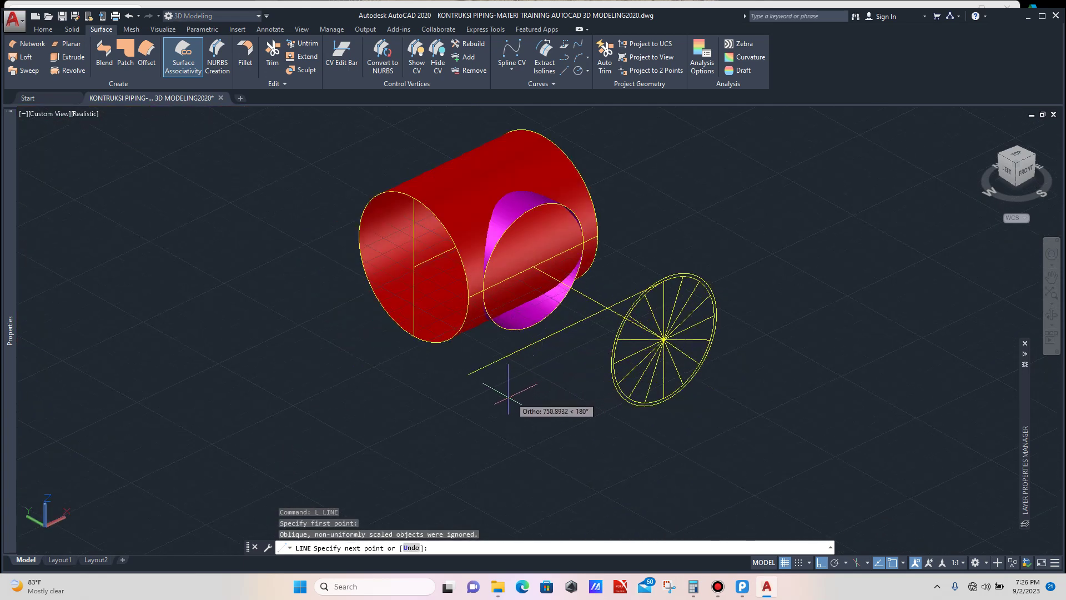
pyautogui.click(472, 407)
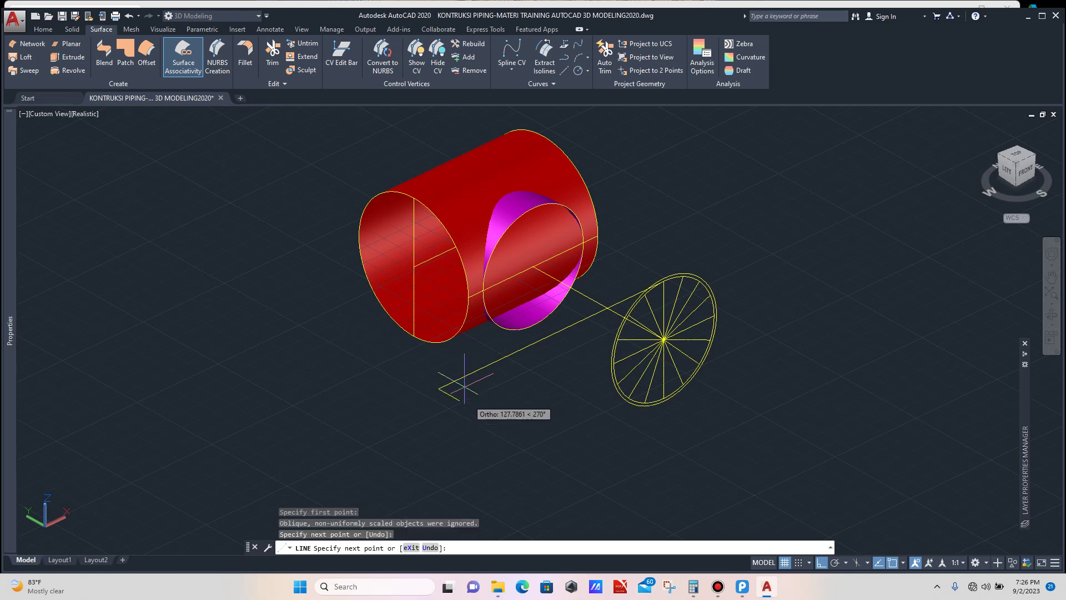
pyautogui.click(413, 209)
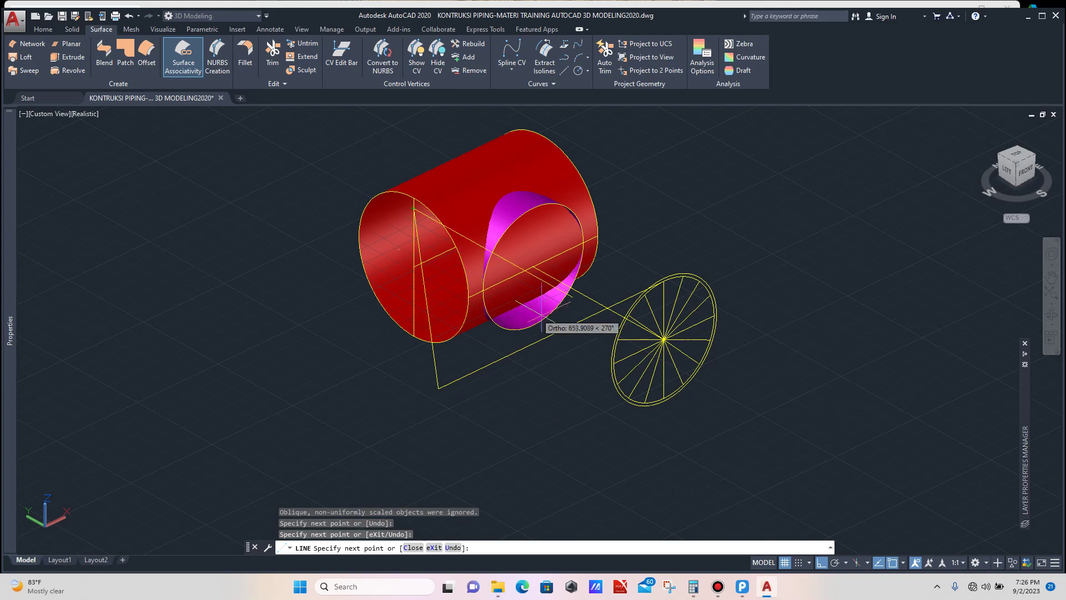
pyautogui.scroll(2, 577, 312)
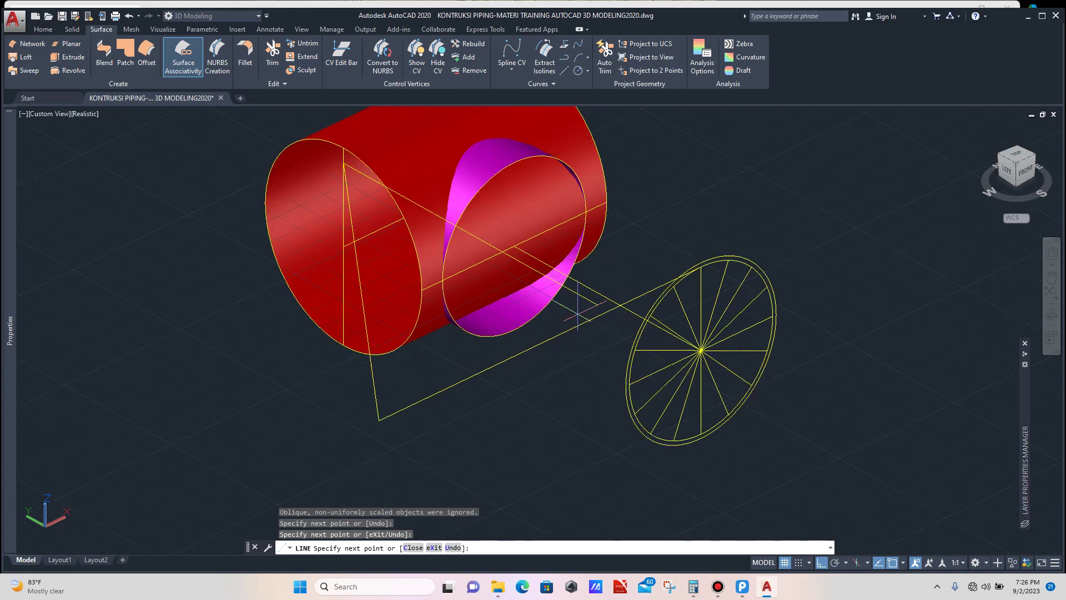
pyautogui.click(608, 311)
pyautogui.press('Escape')
# Step: Trim the line parallel to the main pipe beyond the line running parallel to the branch, using the latter as the cutting edge
pyautogui.scroll(3, 603, 312)
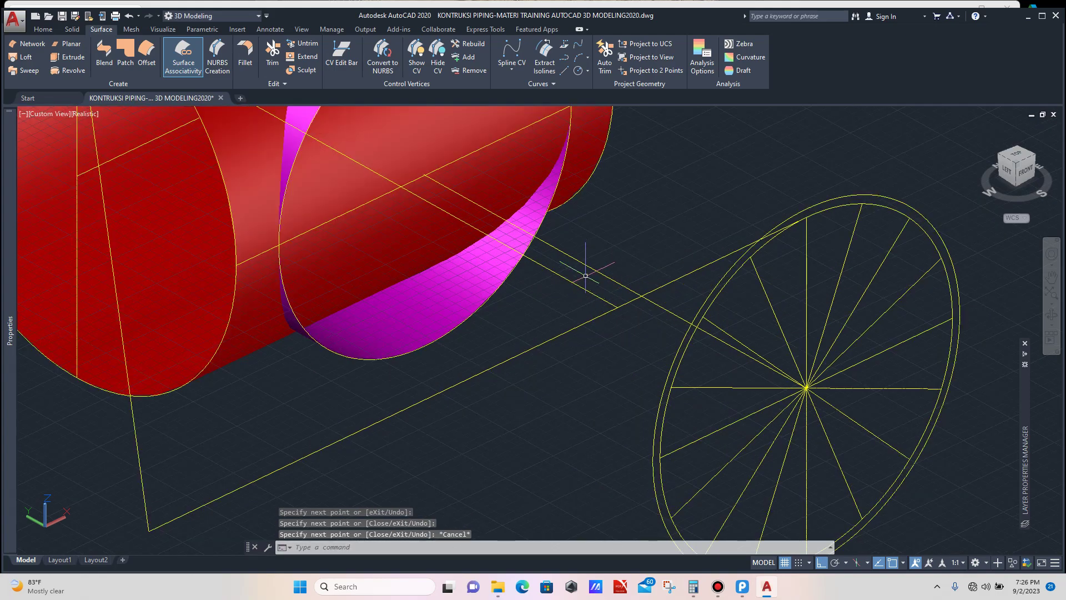
pyautogui.write('tr')
pyautogui.press('Return')
pyautogui.click(574, 284)
pyautogui.press('Return')
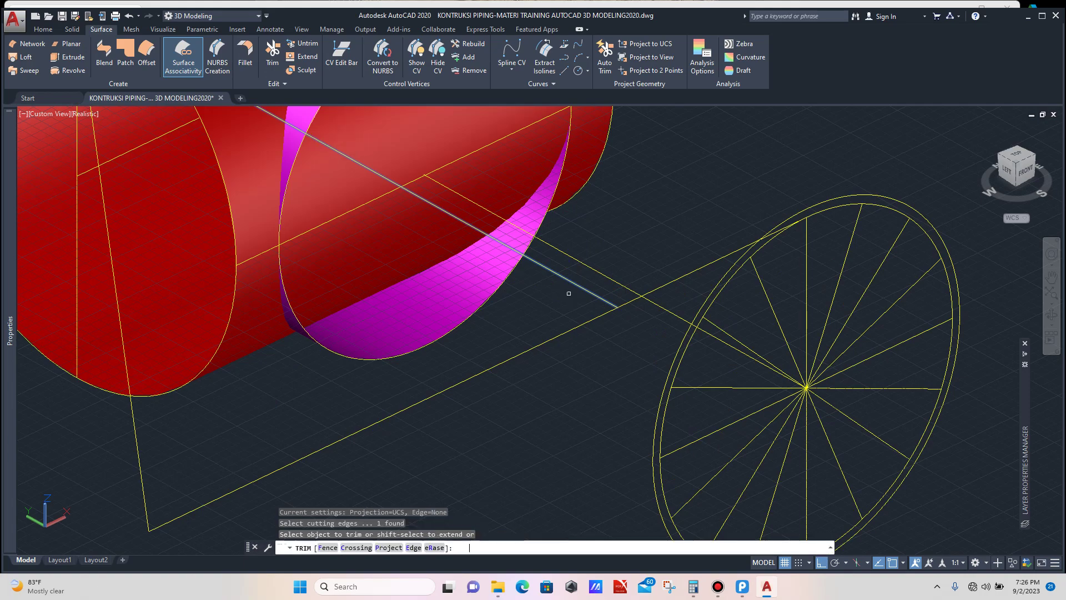
pyautogui.click(562, 323)
pyautogui.click(552, 353)
pyautogui.scroll(-2, 552, 349)
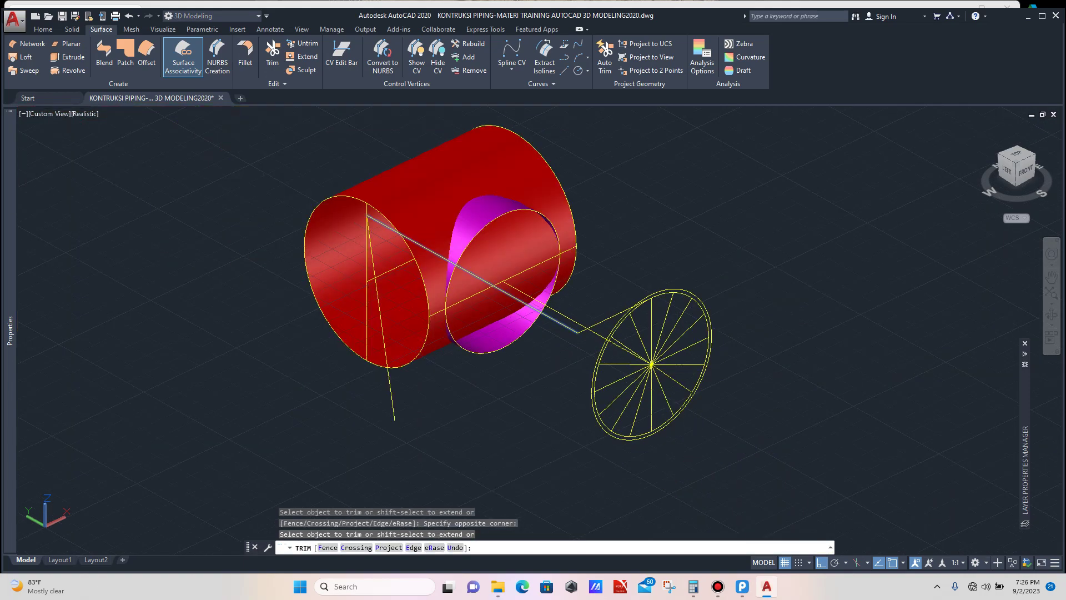
pyautogui.press('Escape')
# Step: Erase the leftover slanted line crossing the main pipe's near end
pyautogui.click(402, 425)
pyautogui.click(382, 410)
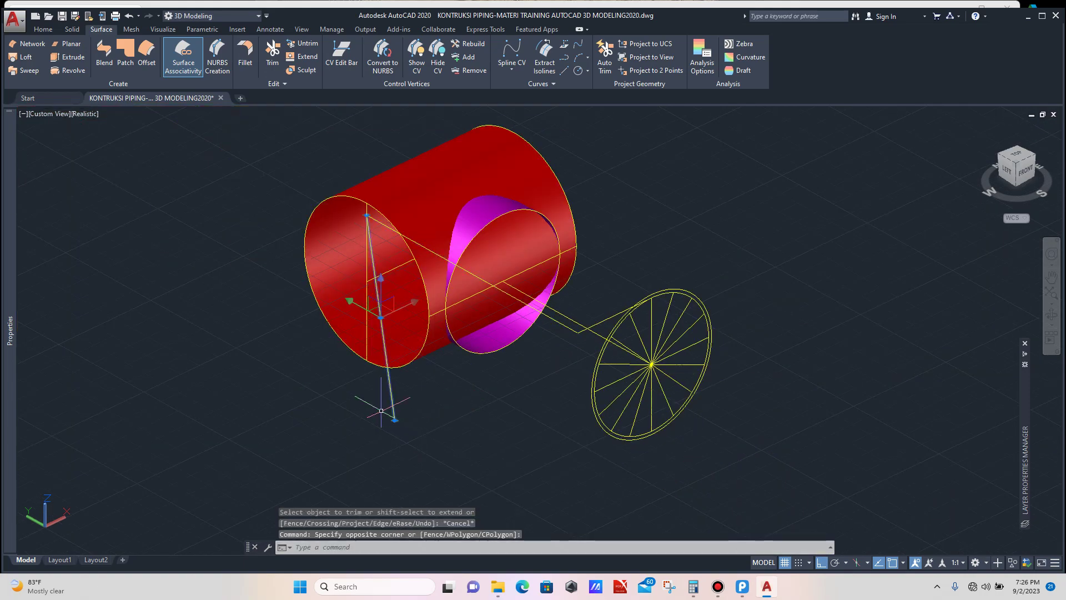
pyautogui.press('Delete')
pyautogui.scroll(-2, 461, 399)
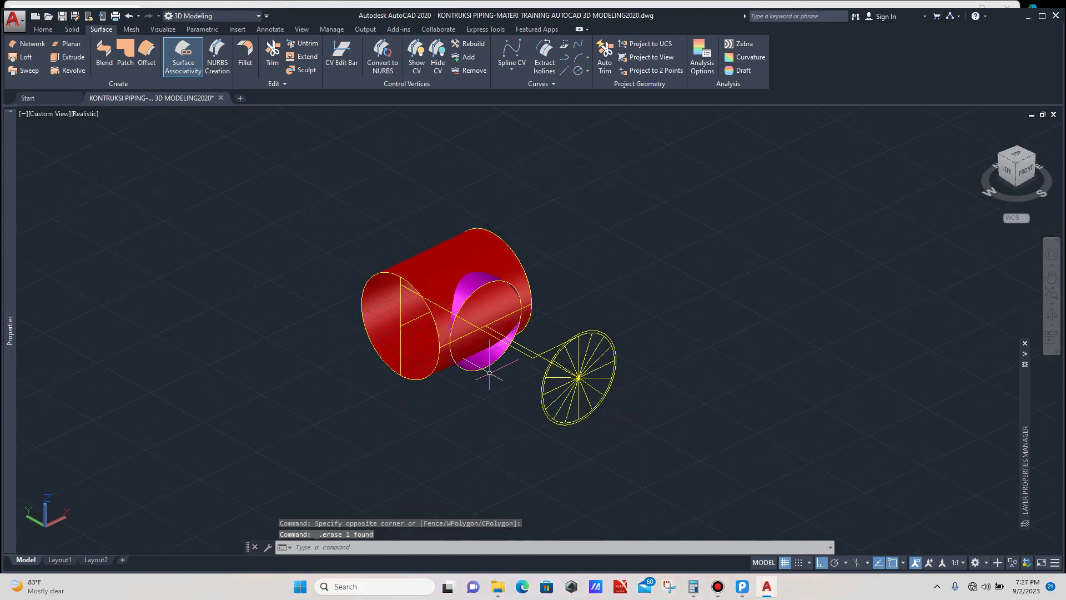
pyautogui.scroll(4, 594, 372)
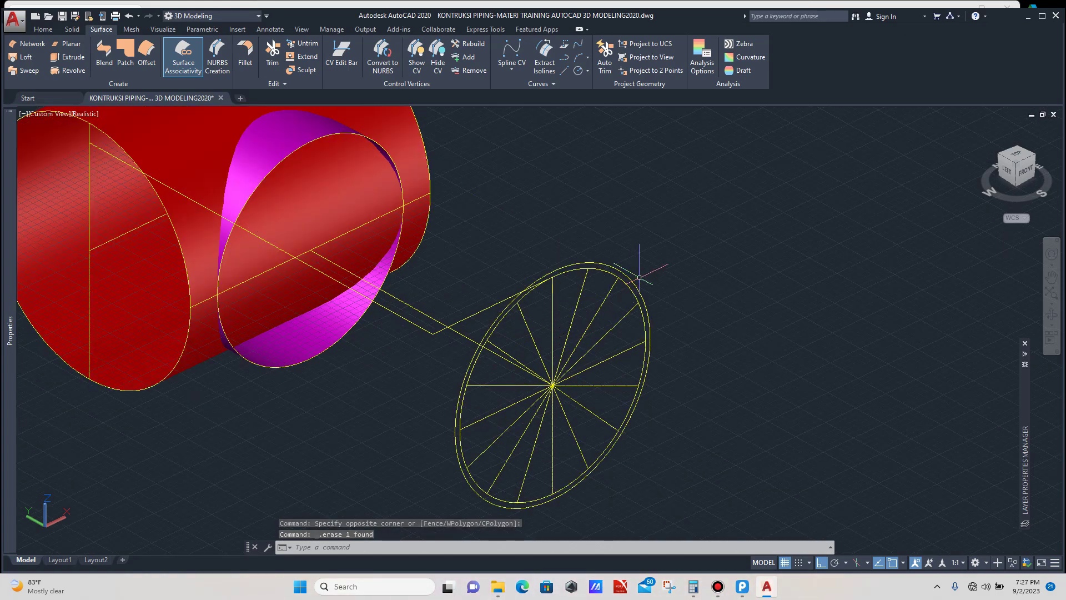
# Step: Draw connected lines from the first spoke end clockwise of the branch circle's top, parallel to the main pipe, to its vertical end line and outward
pyautogui.write('l')
pyautogui.press('Return')
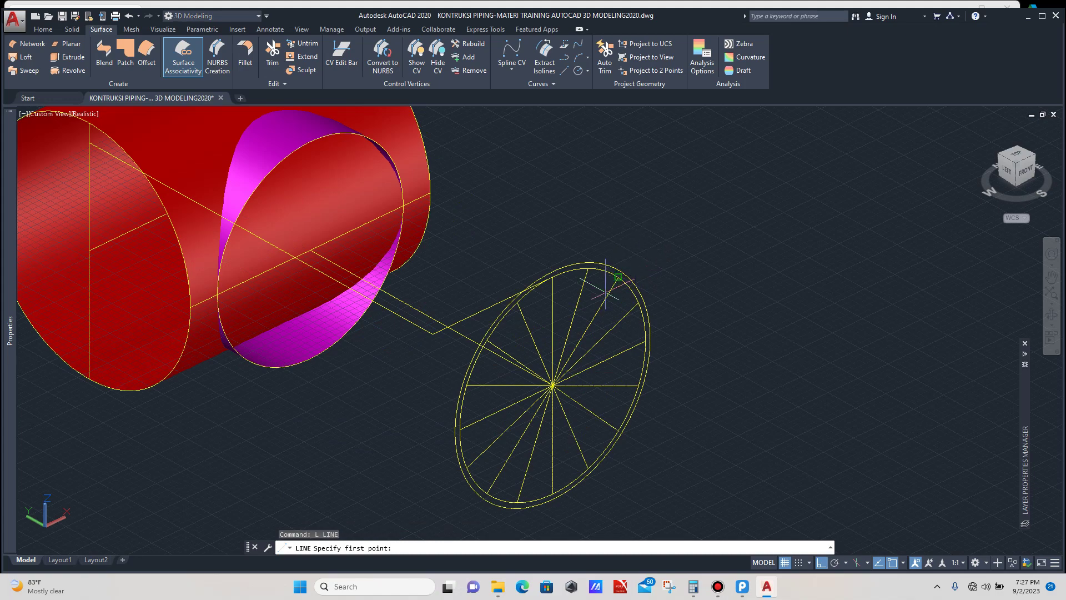
pyautogui.scroll(3, 605, 290)
pyautogui.click(570, 243)
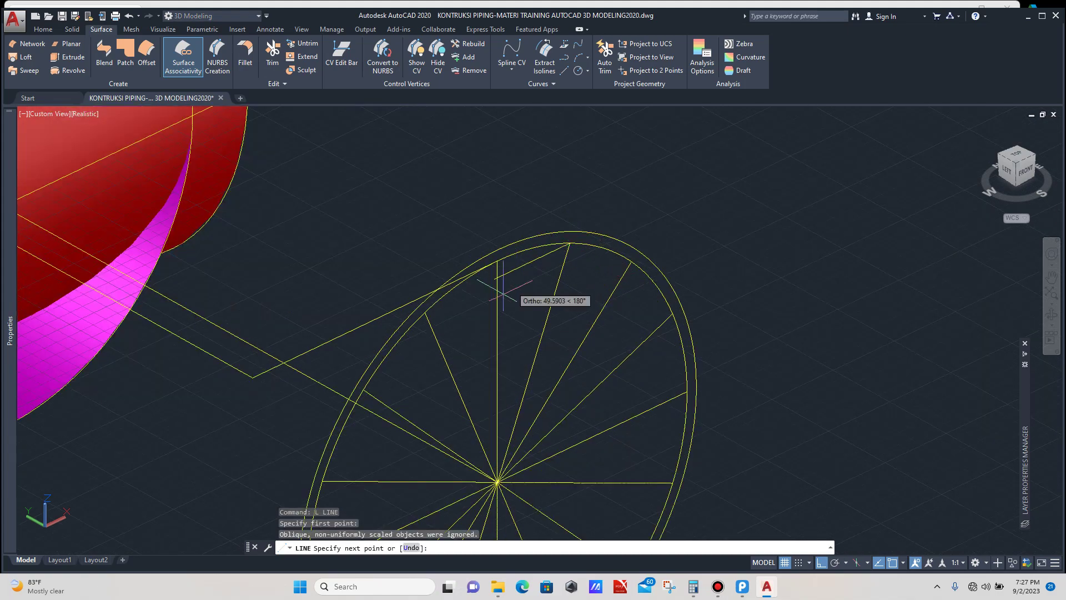
pyautogui.scroll(-6, 427, 345)
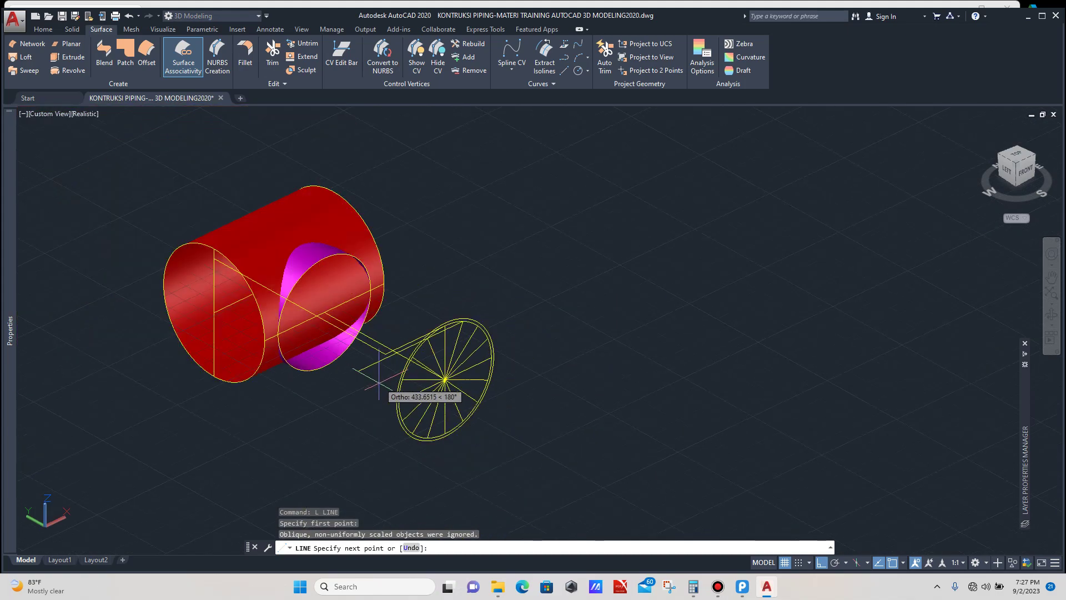
pyautogui.click(292, 426)
pyautogui.scroll(4, 239, 328)
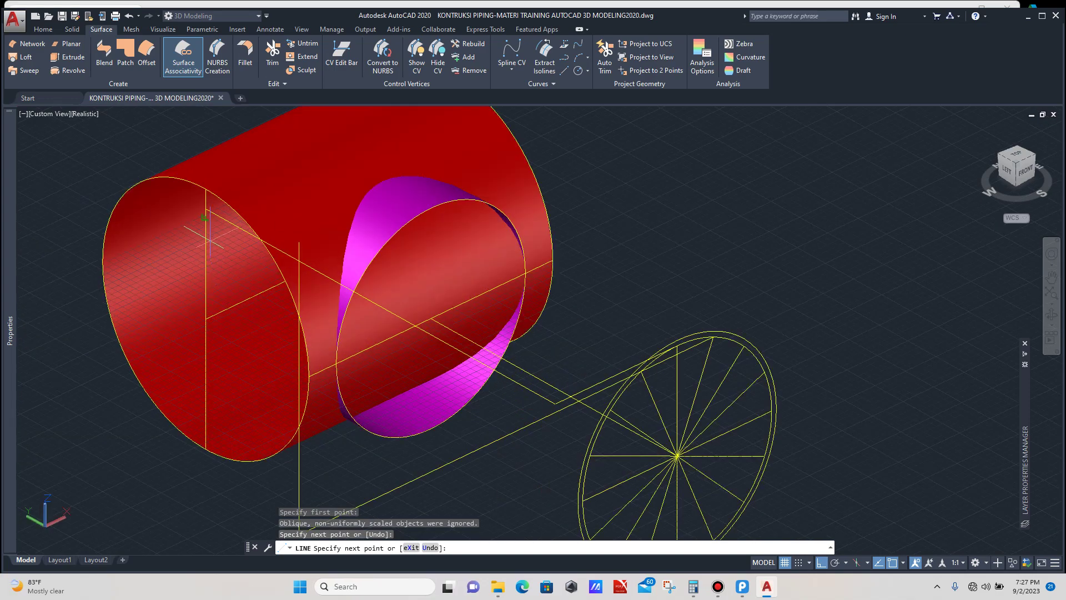
pyautogui.click(206, 217)
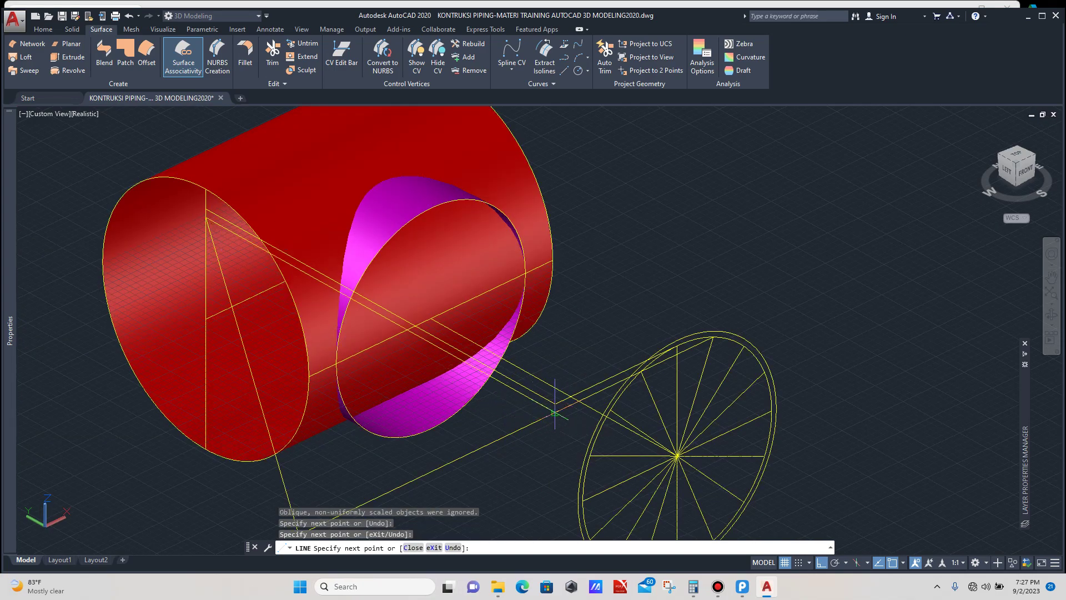
pyautogui.press('Escape')
# Step: Trim the first spoke's line beyond the new outward line, using the outward line as the cutting edge
pyautogui.scroll(5, 545, 411)
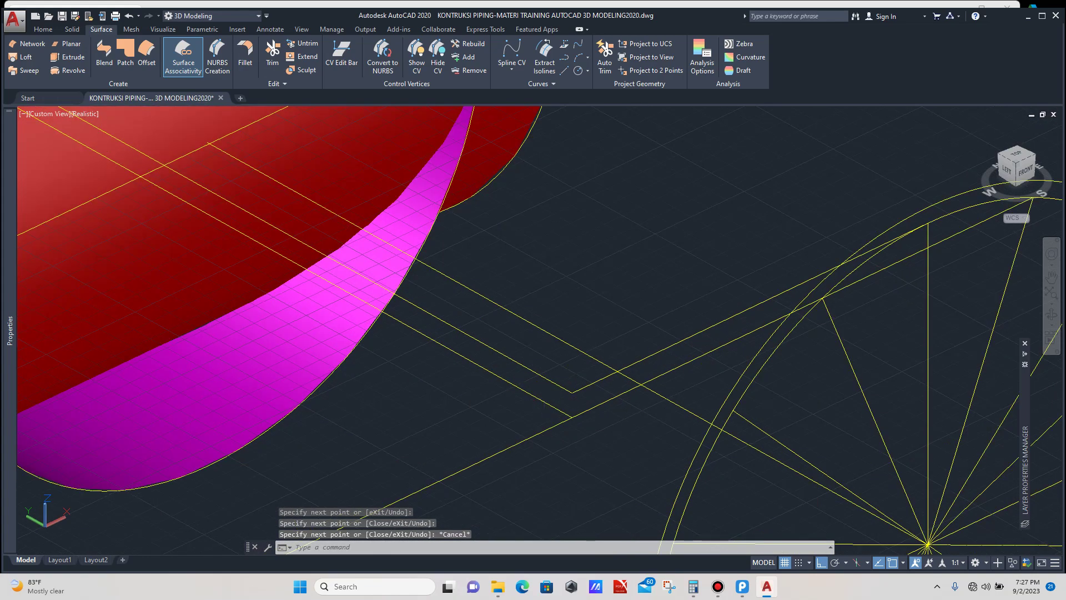
pyautogui.click(530, 410)
pyautogui.write('tr')
pyautogui.press('Return')
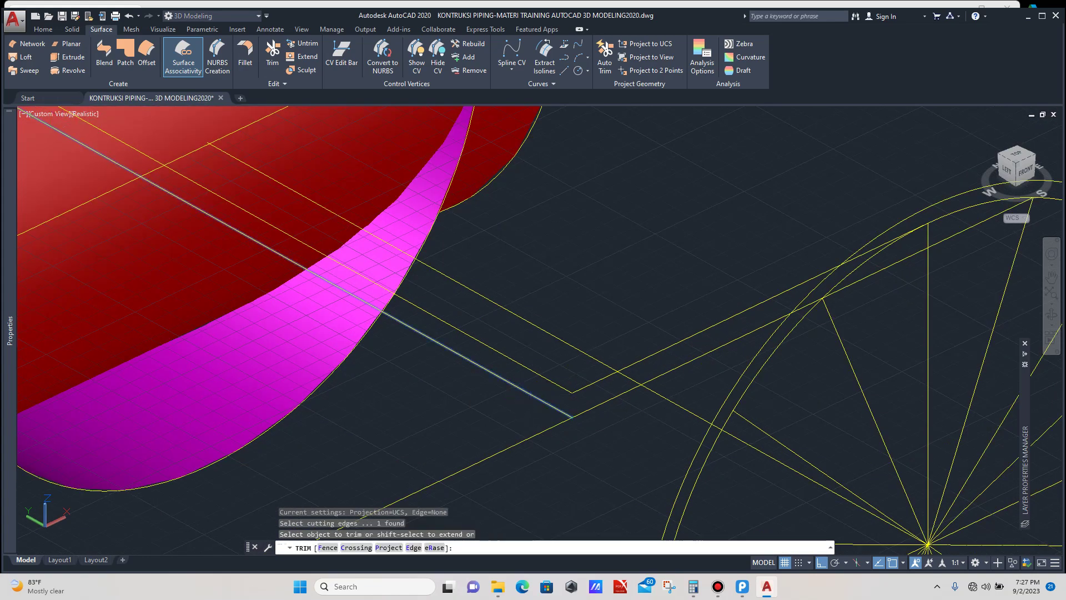
pyautogui.scroll(-2, 528, 406)
pyautogui.click(508, 428)
pyautogui.click(500, 455)
pyautogui.scroll(-6, 499, 455)
pyautogui.press('Escape')
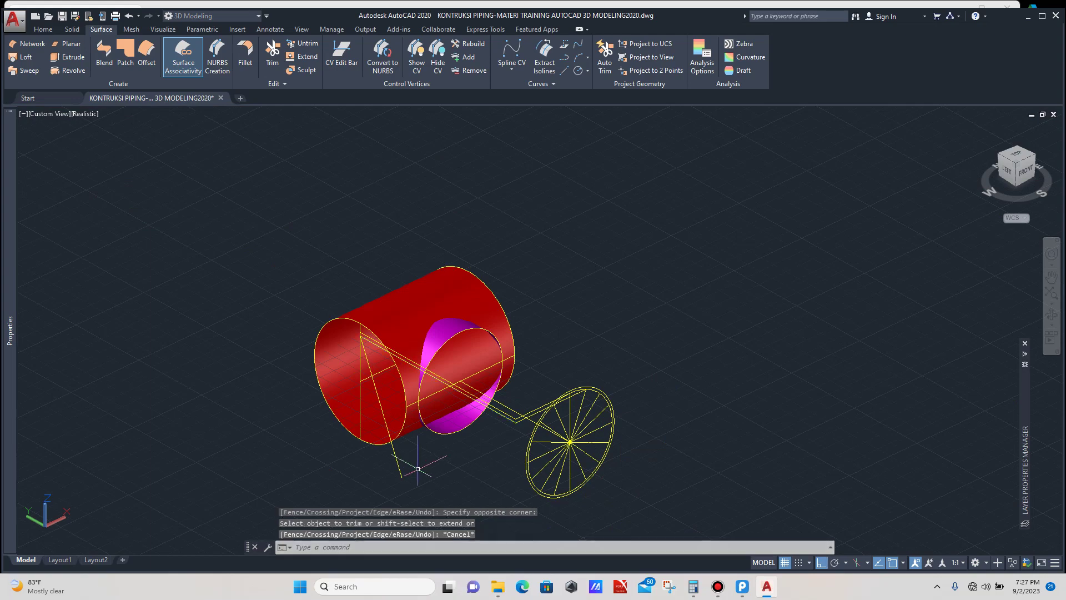
# Step: Erase the leftover slanted line running down from the main pipe's vertical end line
pyautogui.click(417, 468)
pyautogui.click(388, 483)
pyautogui.press('Delete')
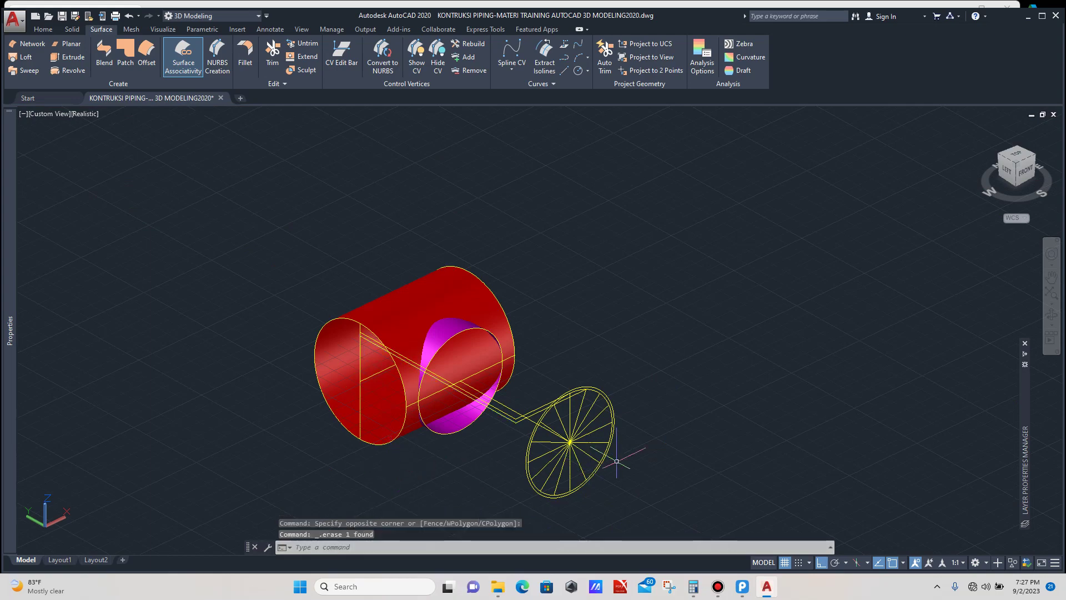
# Step: Draw connected lines from the second spoke end clockwise of the branch circle's top, parallel to the main pipe, to its vertical end line and outward
pyautogui.scroll(2, 631, 431)
pyautogui.write('l')
pyautogui.press('Return')
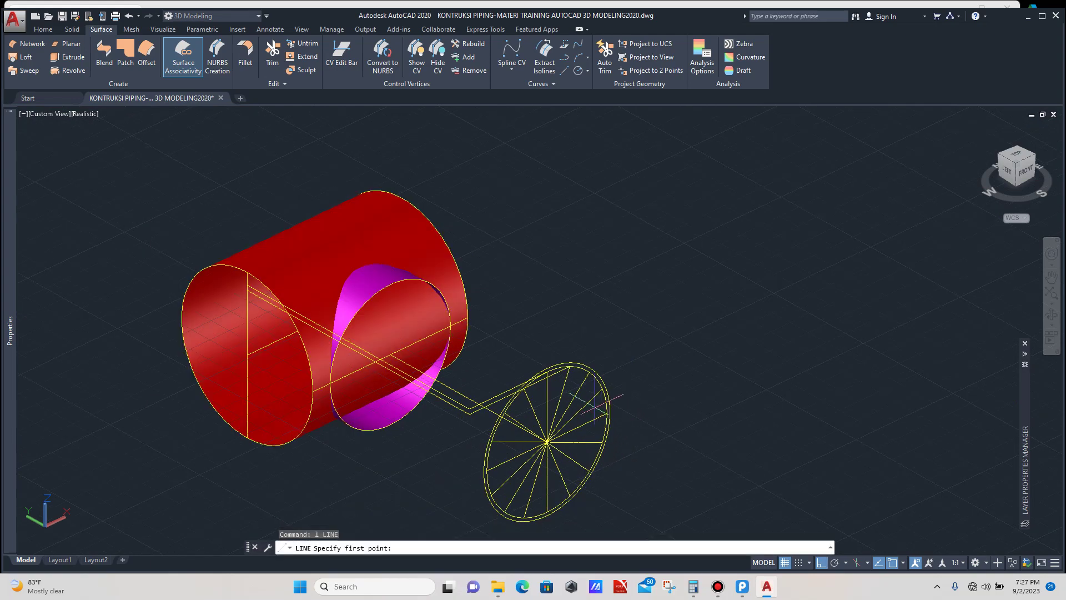
pyautogui.scroll(2, 588, 376)
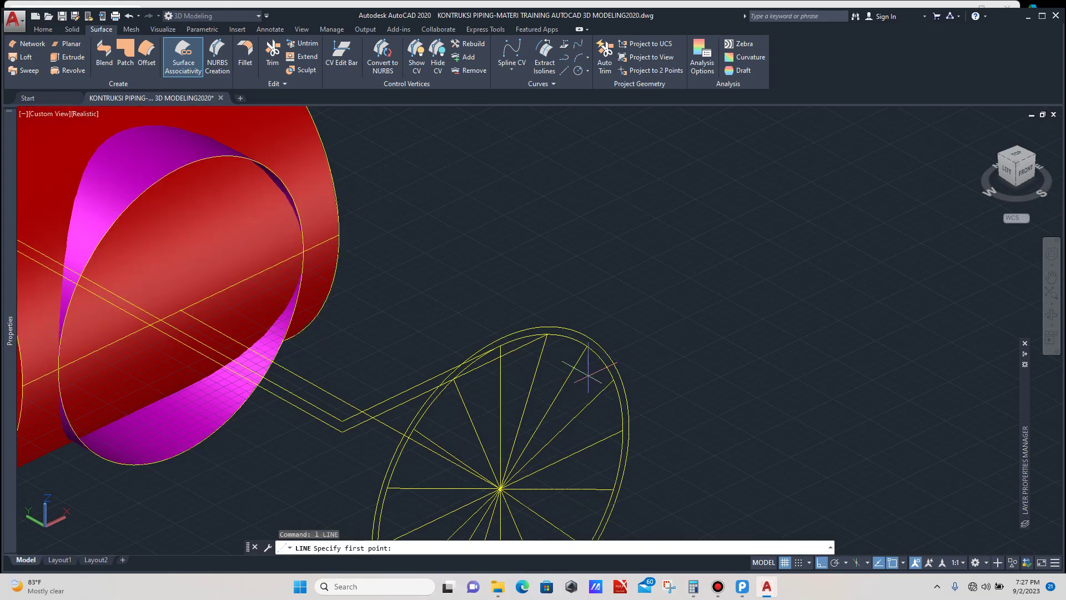
pyautogui.click(586, 346)
pyautogui.scroll(-6, 532, 380)
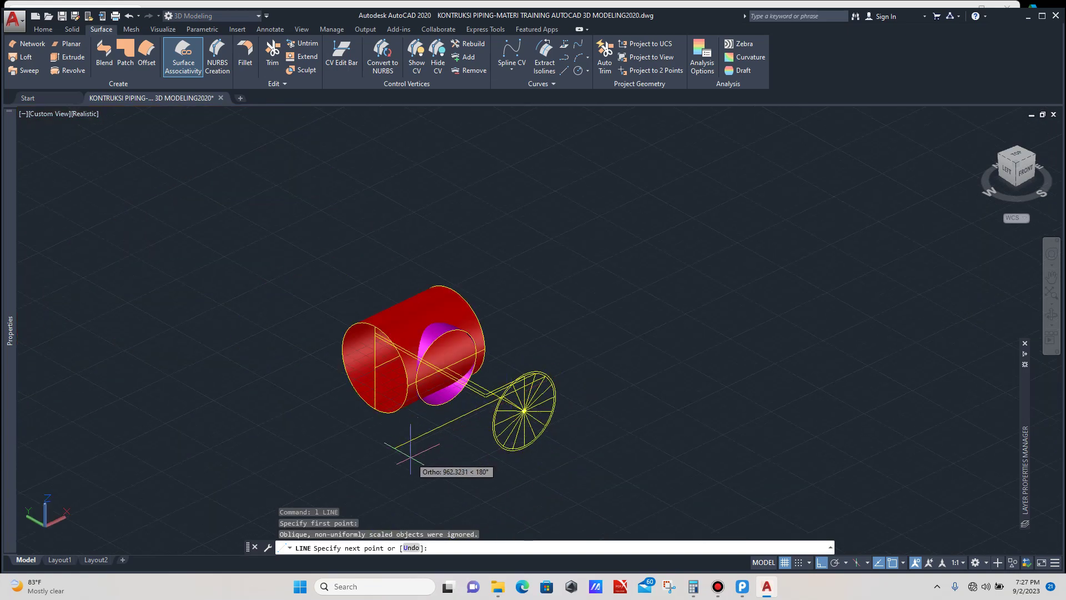
pyautogui.click(394, 448)
pyautogui.scroll(1, 378, 354)
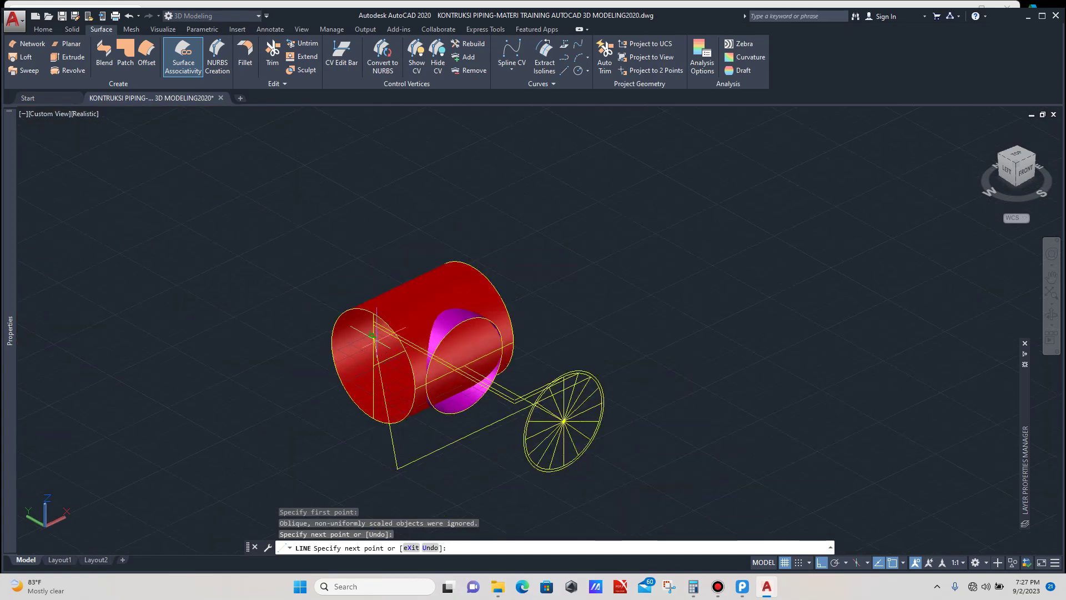
pyautogui.click(372, 335)
pyautogui.scroll(3, 486, 403)
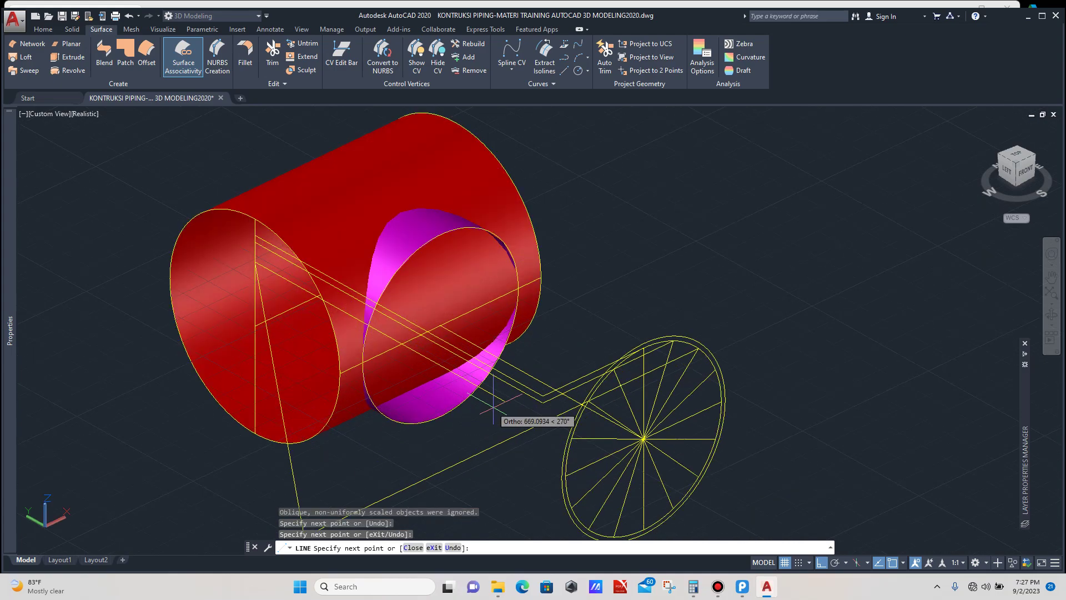
pyautogui.click(543, 423)
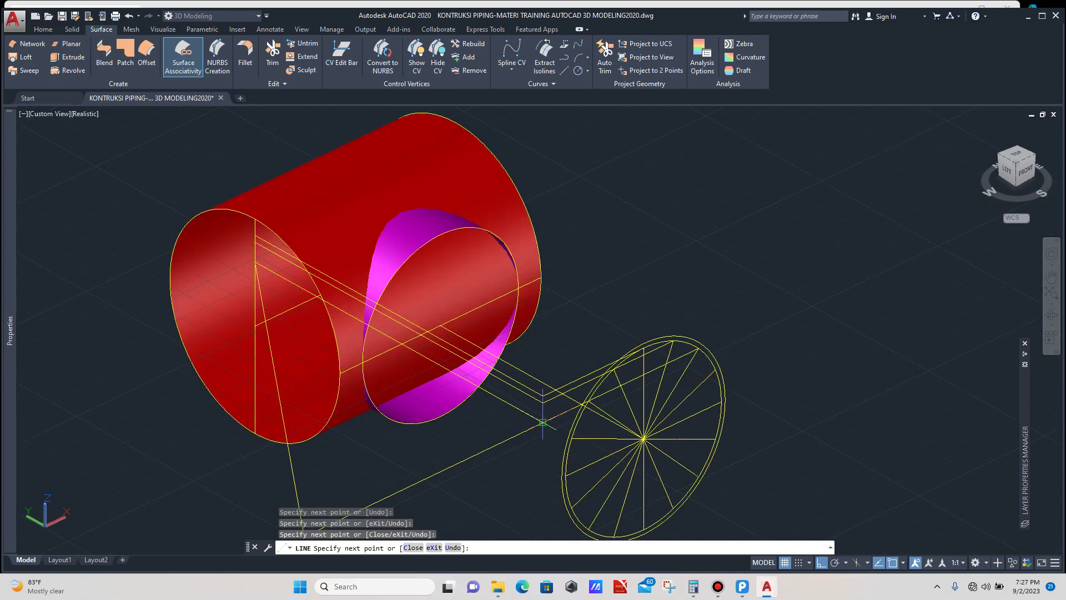
pyautogui.press('Escape')
# Step: Trim the second spoke's line where it extends past the lowest outward line, using that outward line as the cutting edge
pyautogui.scroll(-4, 547, 377)
pyautogui.scroll(5, 549, 381)
pyautogui.scroll(2, 549, 382)
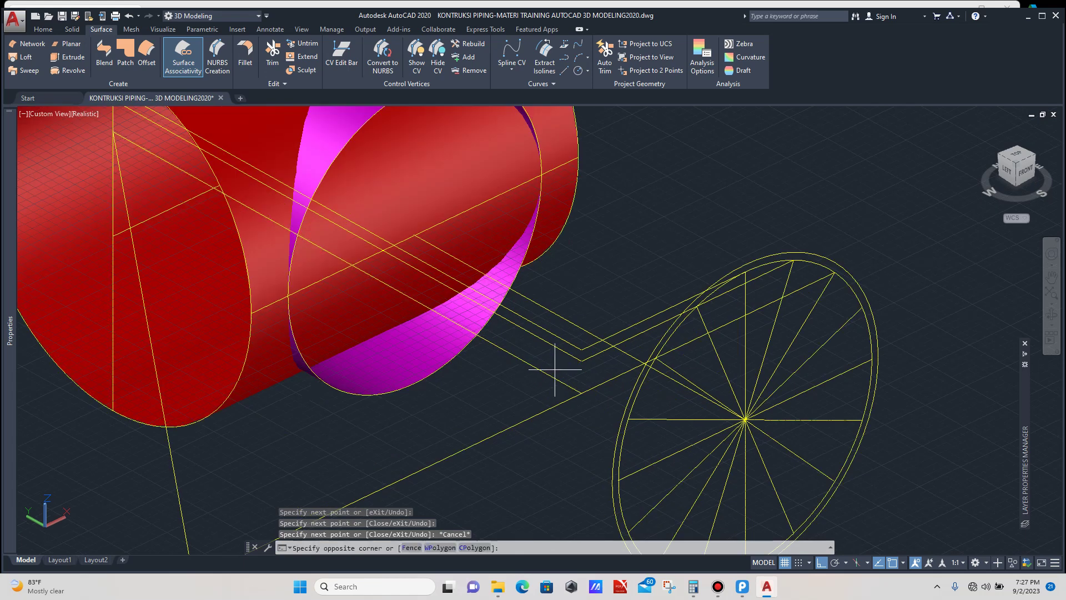
pyautogui.click(552, 368)
pyautogui.click(538, 376)
pyautogui.write('t')
pyautogui.press('Return')
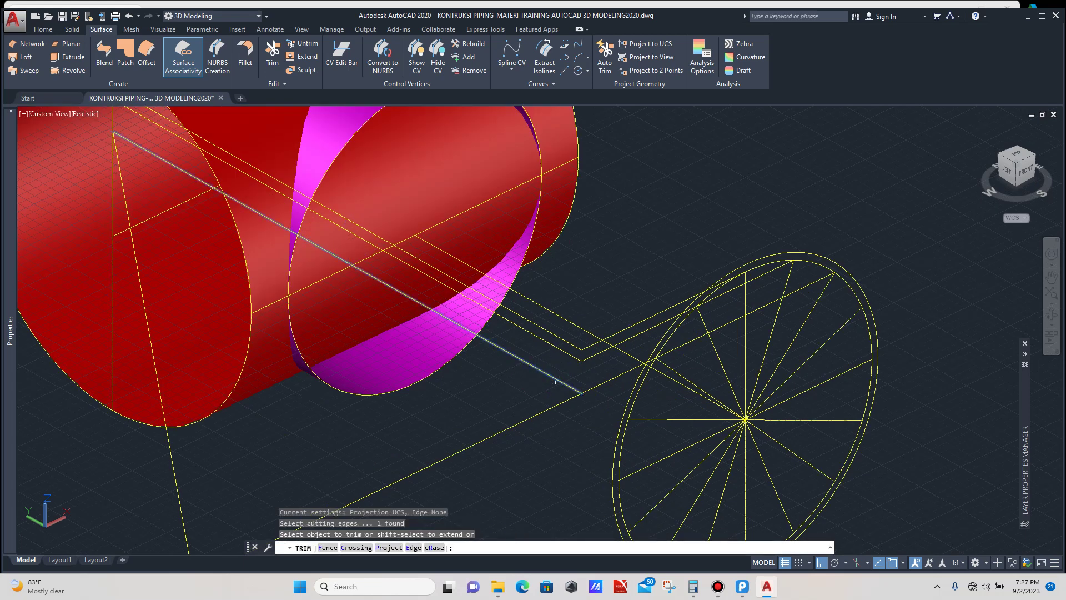
pyautogui.scroll(-2, 536, 384)
pyautogui.click(527, 389)
pyautogui.click(515, 439)
pyautogui.press('Escape')
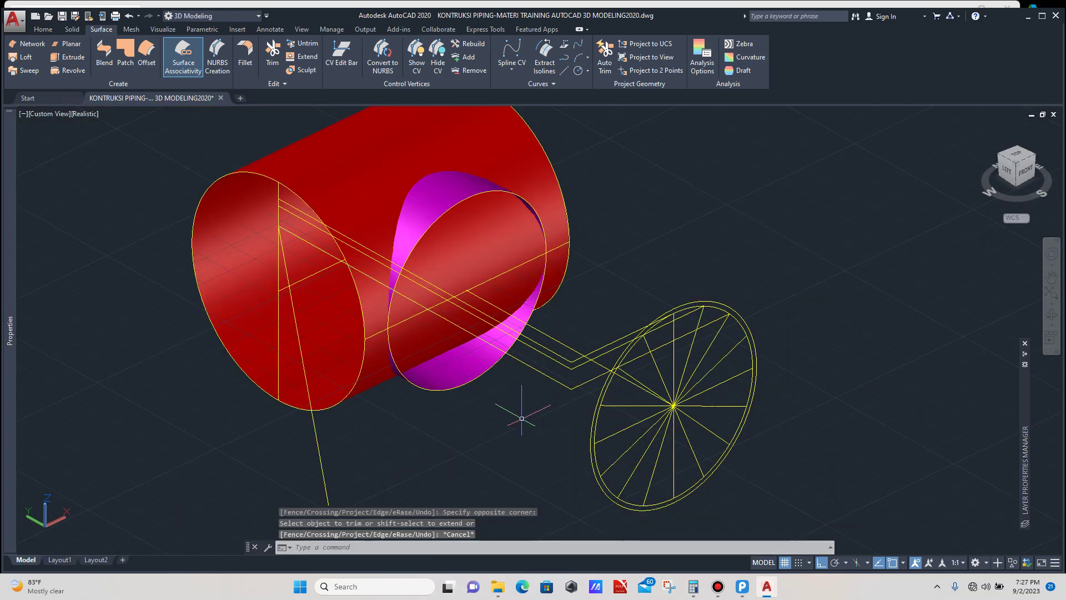
# Step: Erase the slanted line left below the main pipe's near end from the second spoke's layout
pyautogui.scroll(-3, 516, 439)
pyautogui.click(475, 433)
pyautogui.click(431, 443)
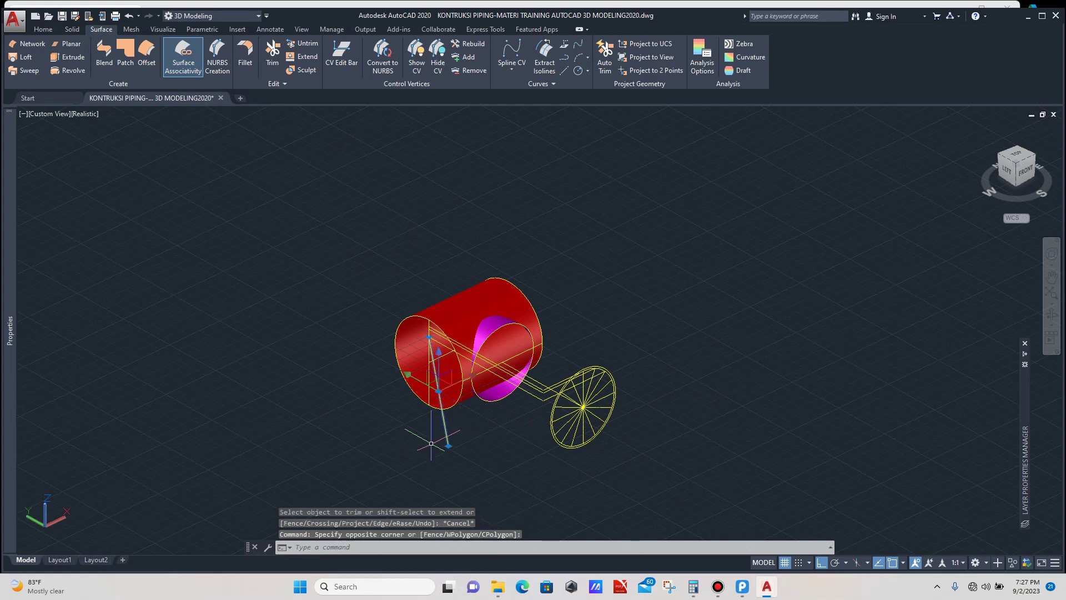
pyautogui.press('Delete')
# Step: Draw connected lines from the third spoke end clockwise of the branch circle's top, parallel to the main pipe, to its vertical end line and outward
pyautogui.scroll(4, 621, 375)
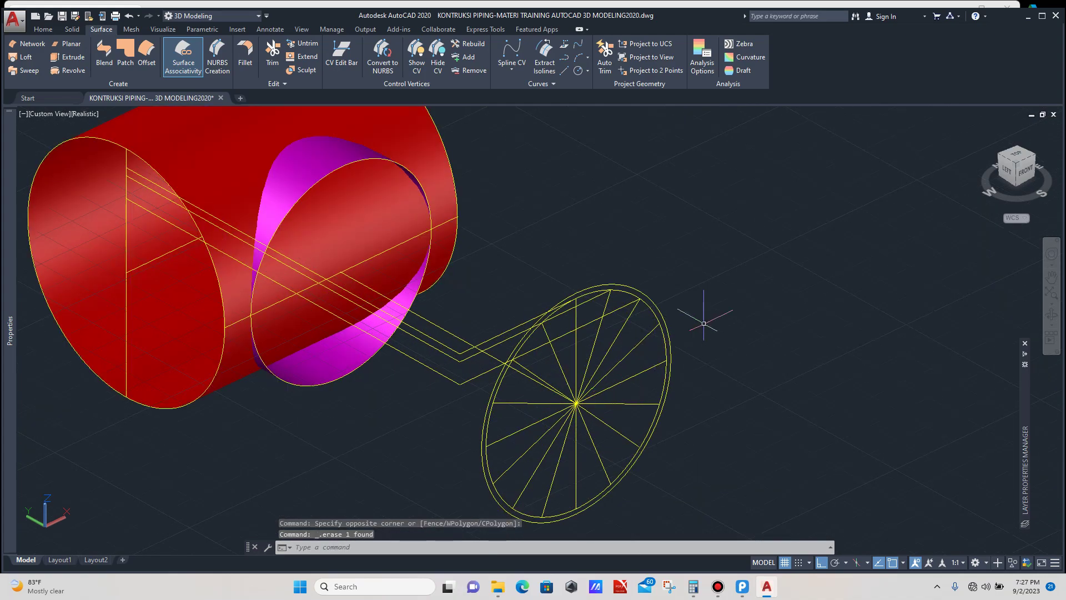
pyautogui.write('l')
pyautogui.press('Return')
pyautogui.scroll(2, 659, 339)
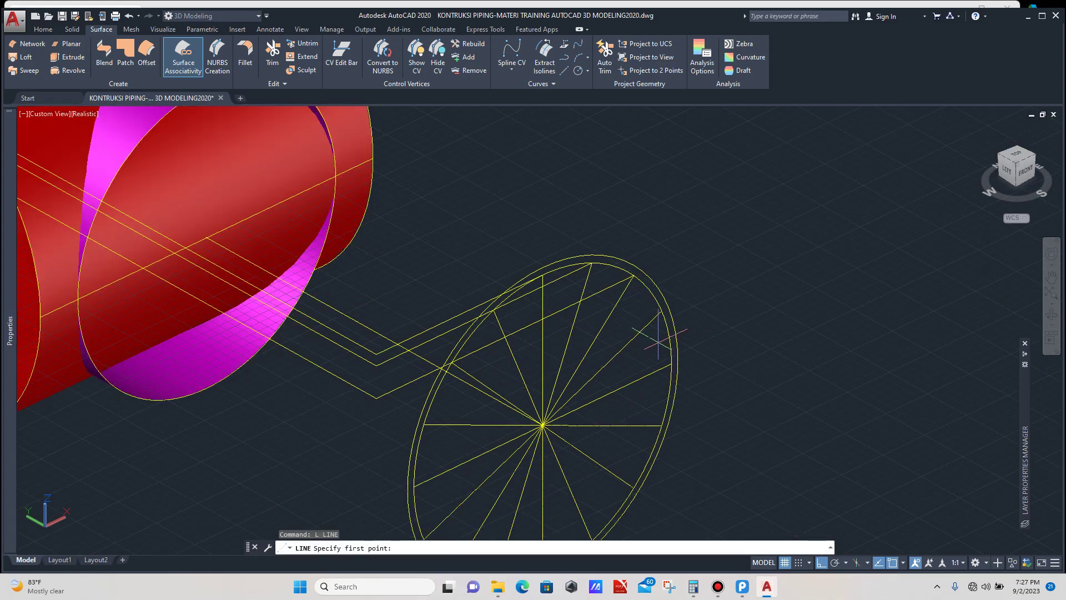
pyautogui.click(661, 311)
pyautogui.scroll(-3, 488, 438)
pyautogui.scroll(2, 452, 428)
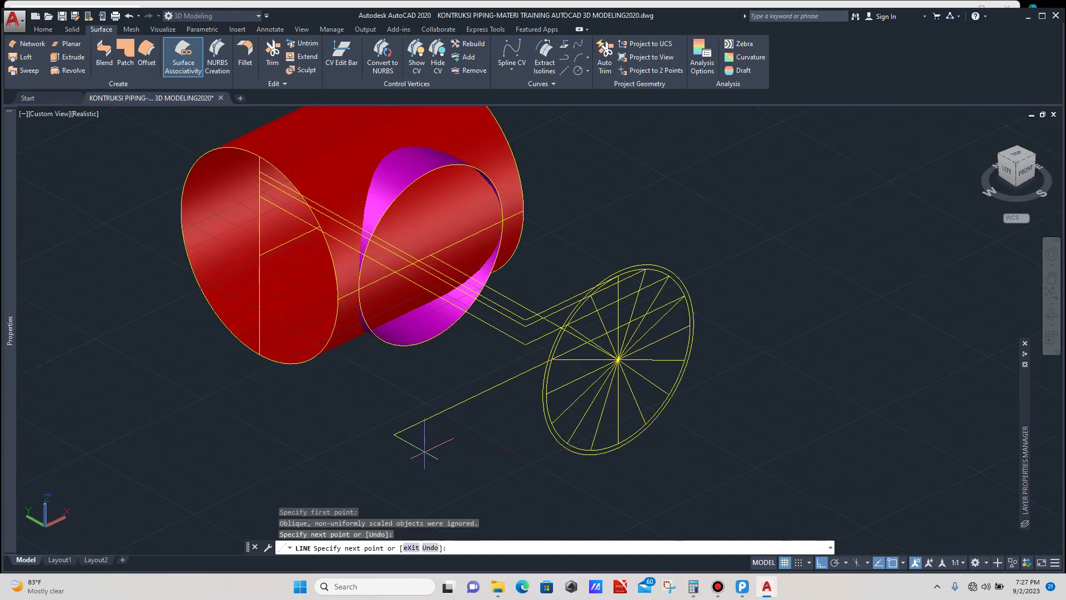
pyautogui.click(259, 225)
pyautogui.scroll(2, 475, 333)
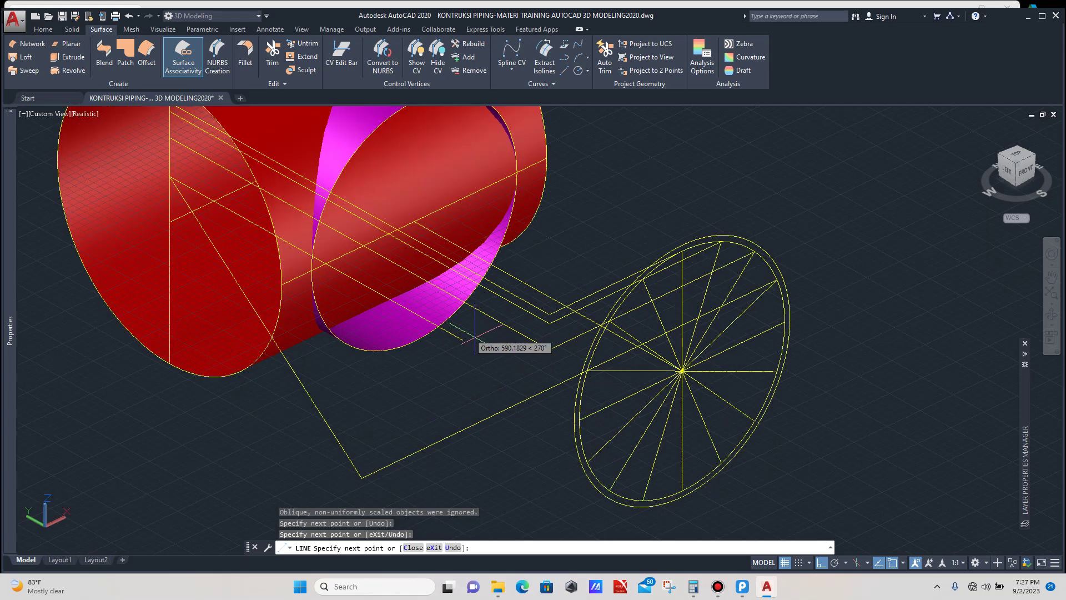
pyautogui.click(549, 388)
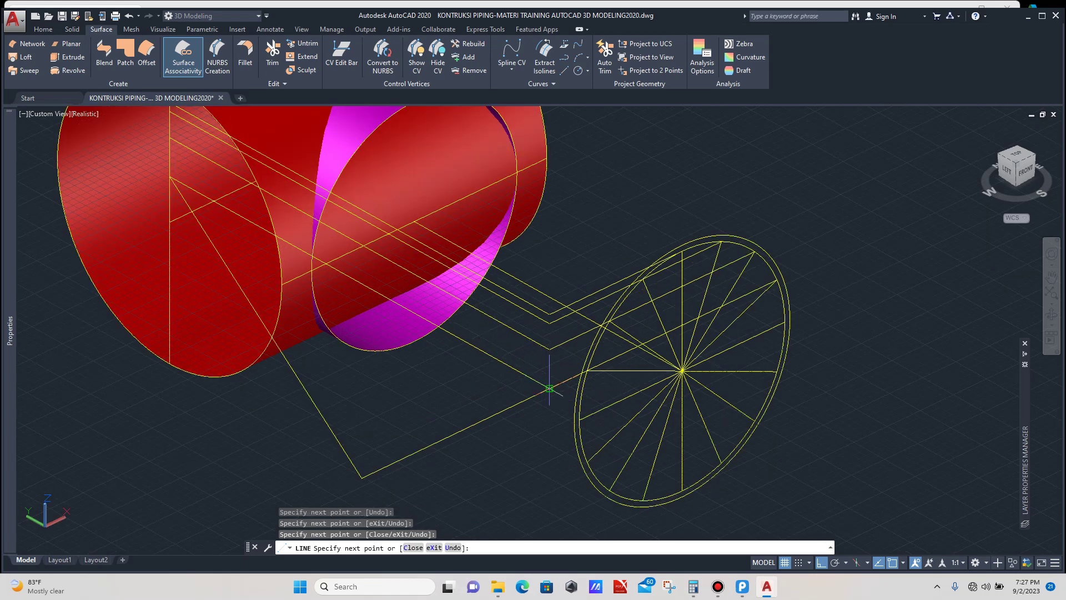
pyautogui.press('Escape')
# Step: Trim the third spoke's line at the new outward line and erase the leftover slanted line at the main pipe's near end
pyautogui.scroll(3, 533, 380)
pyautogui.click(529, 358)
pyautogui.click(504, 385)
pyautogui.write('tr')
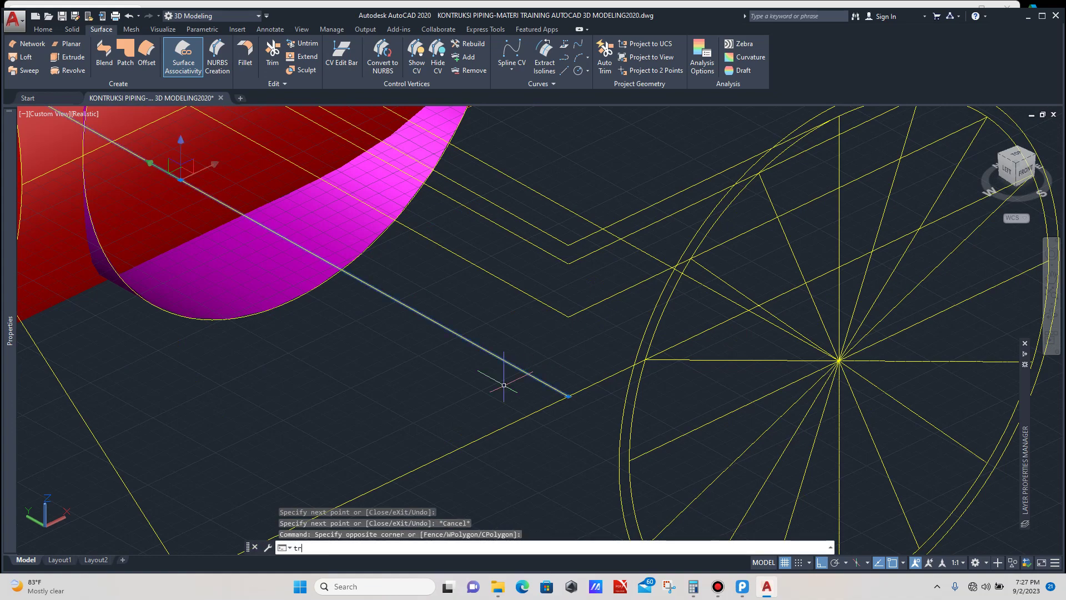
pyautogui.press('Return')
pyautogui.moveTo(484, 396)
pyautogui.mouseDown()
pyautogui.moveTo(444, 428)
pyautogui.moveTo(379, 432)
pyautogui.mouseUp()
pyautogui.scroll(-5, 462, 377)
pyautogui.press('Escape')
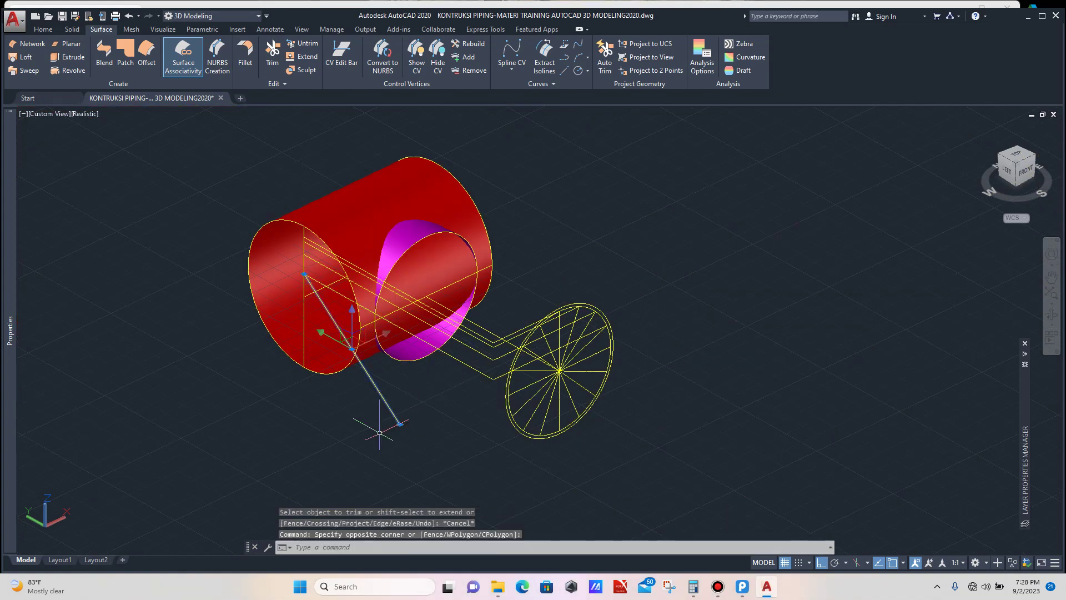
pyautogui.press('Delete')
# Step: Draw connected lines from the fourth spoke end clockwise of the branch circle's top, parallel to the main pipe, to its vertical end line and outward
pyautogui.scroll(3, 576, 386)
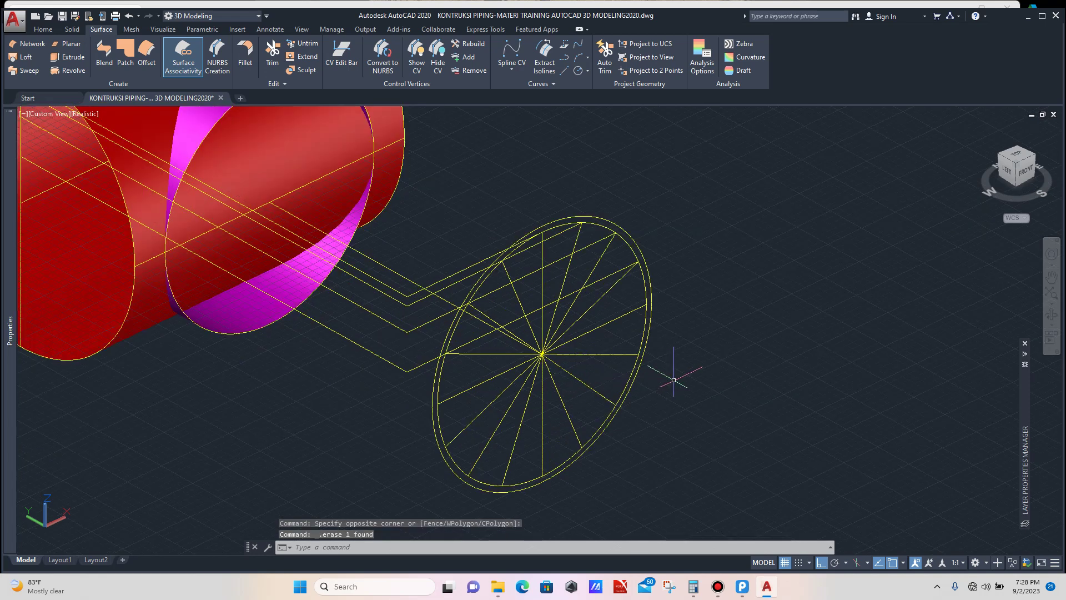
pyautogui.write('l')
pyautogui.press('Return')
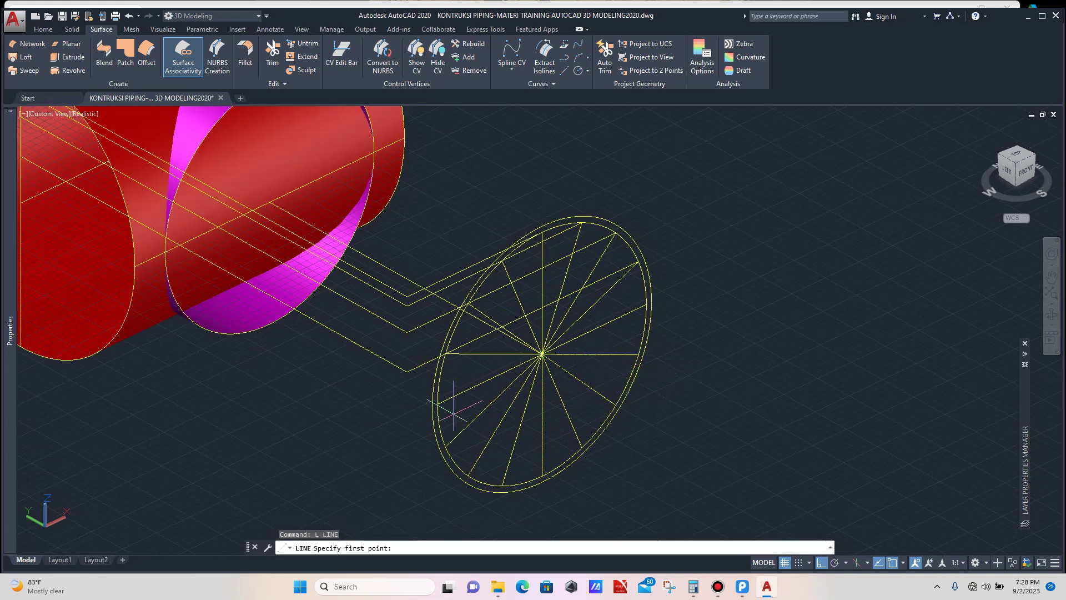
pyautogui.click(646, 304)
pyautogui.scroll(-4, 469, 411)
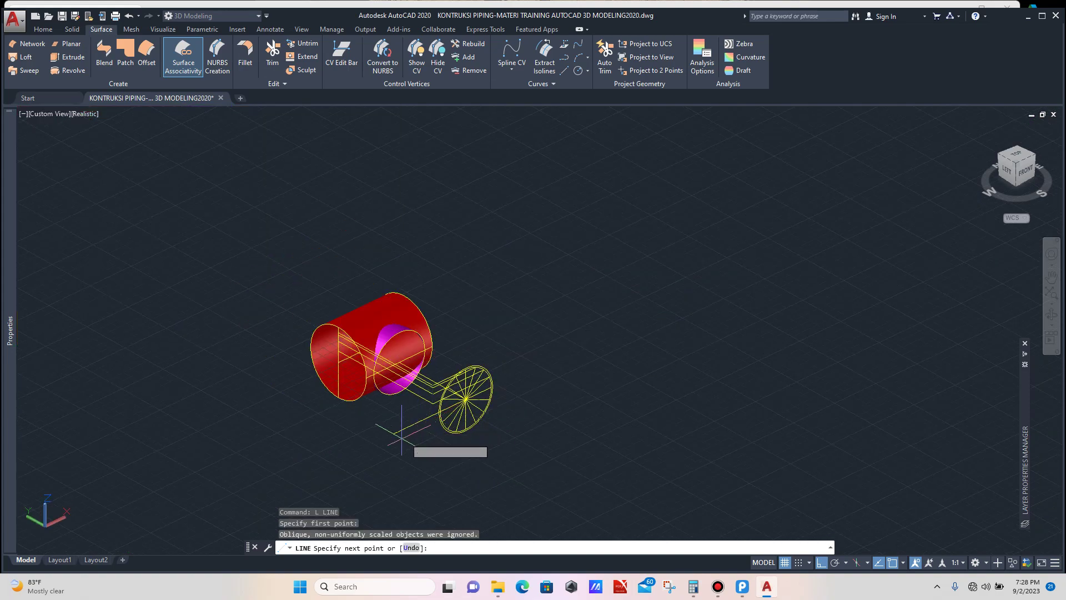
pyautogui.click(397, 439)
pyautogui.scroll(3, 350, 367)
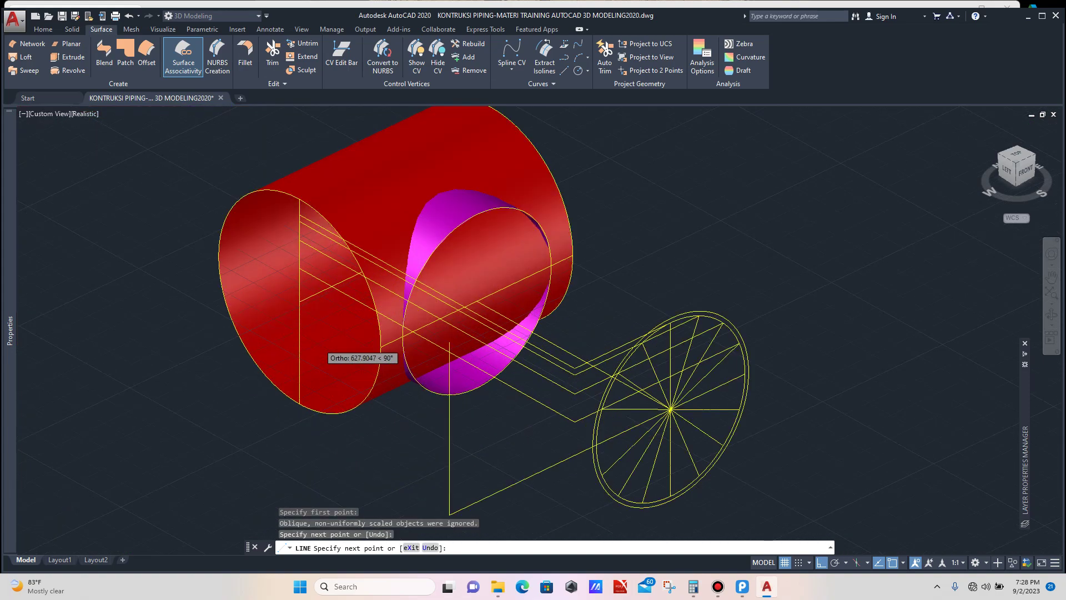
pyautogui.click(301, 305)
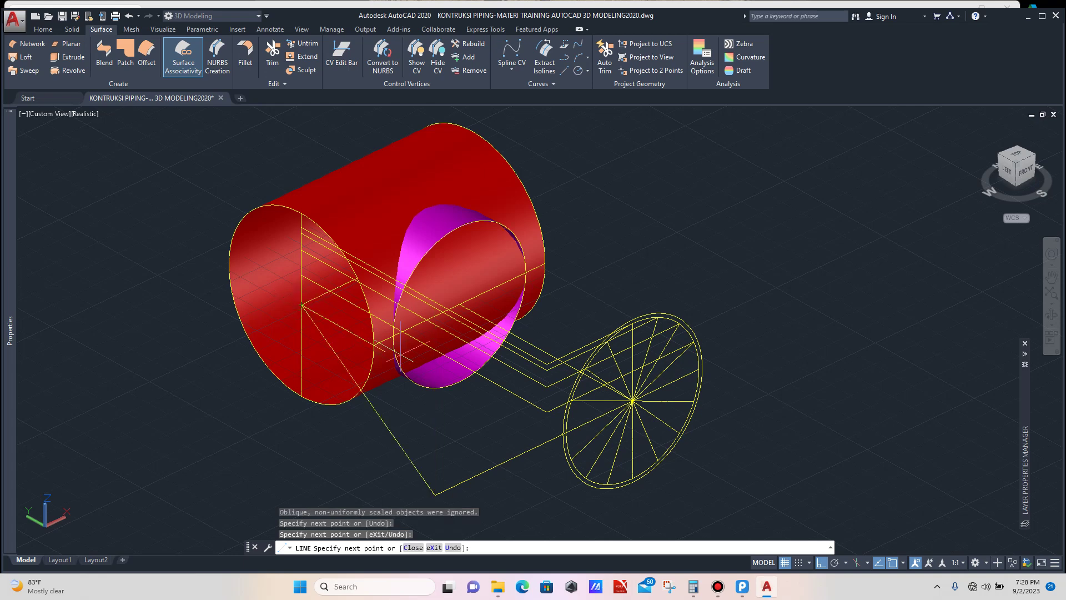
pyautogui.scroll(2, 517, 430)
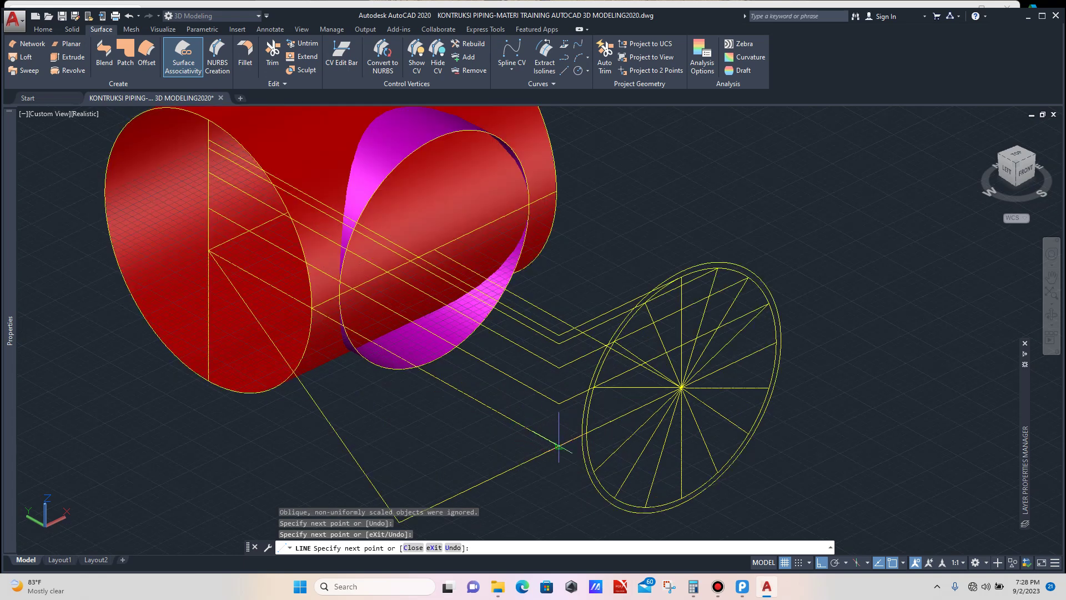
pyautogui.click(559, 446)
pyautogui.press('Escape')
# Step: Trim the fourth spoke's line beyond the lowest outward line, using that outward line as the cutting edge
pyautogui.scroll(-3, 550, 433)
pyautogui.scroll(1, 542, 428)
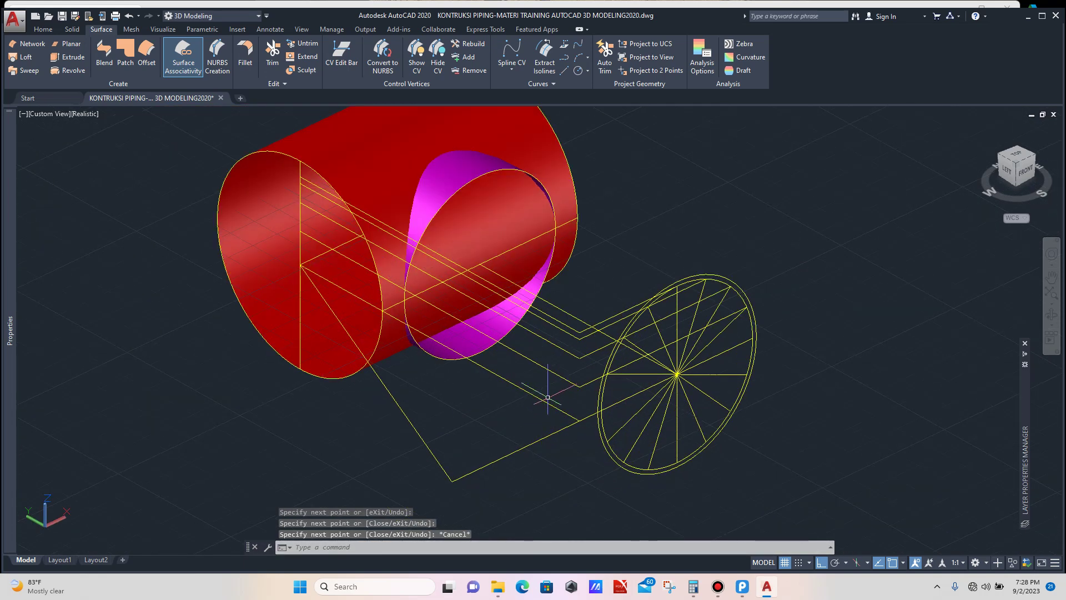
pyautogui.click(547, 401)
pyautogui.click(528, 409)
pyautogui.write('tr')
pyautogui.press('Return')
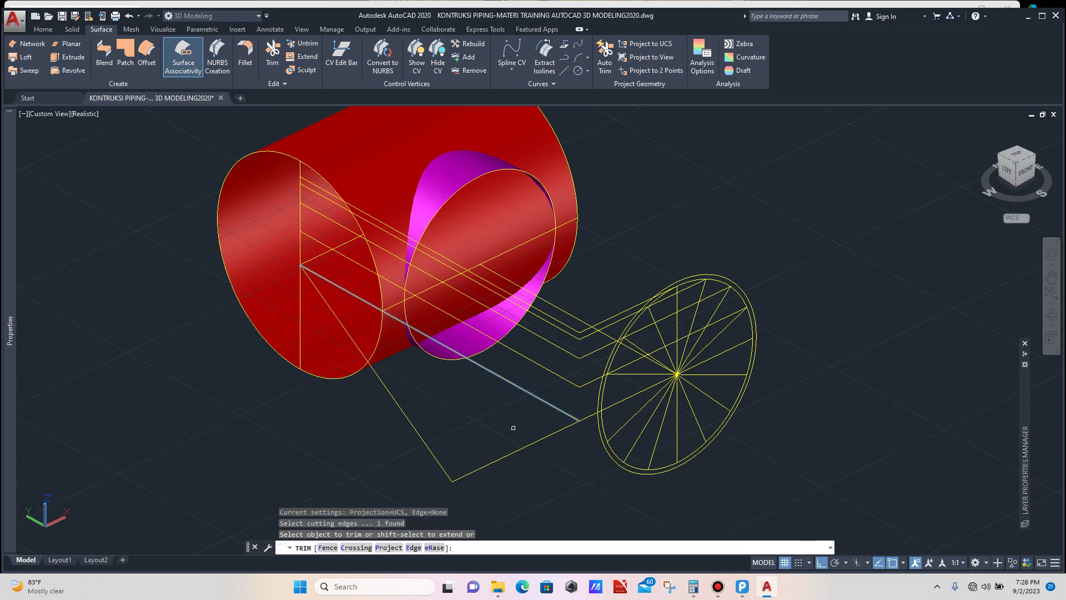
pyautogui.click(536, 413)
pyautogui.click(482, 467)
pyautogui.press('Escape')
# Step: Leave the Trim command and erase the leftover slanted line running outward from the main pipe's near end
pyautogui.click(464, 432)
pyautogui.click(427, 472)
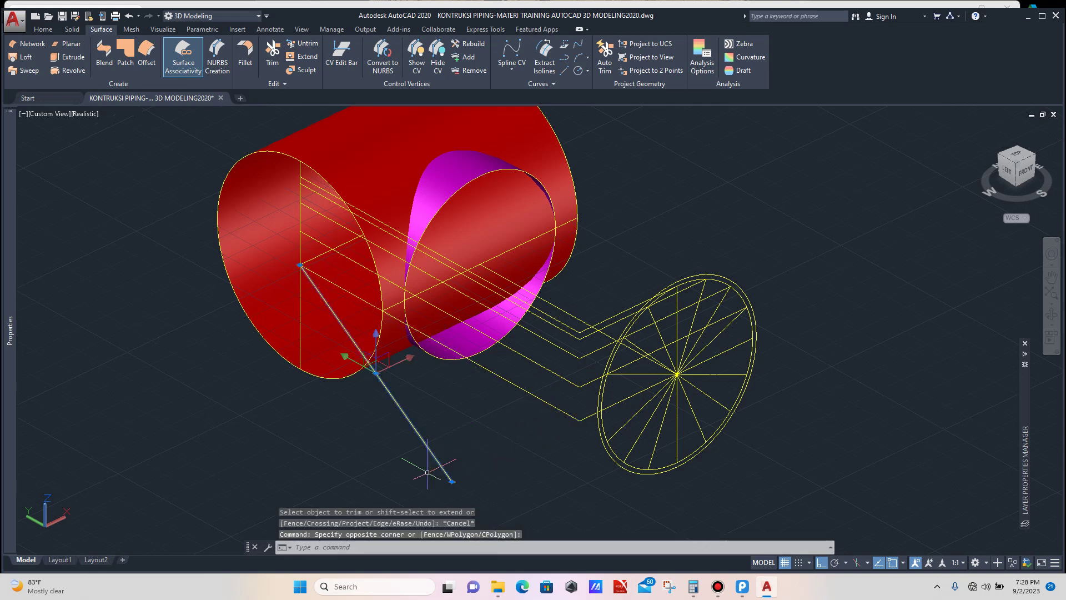
pyautogui.press('Delete')
# Step: Set the user coordinate system to the Right preset
pyautogui.scroll(-4, 444, 438)
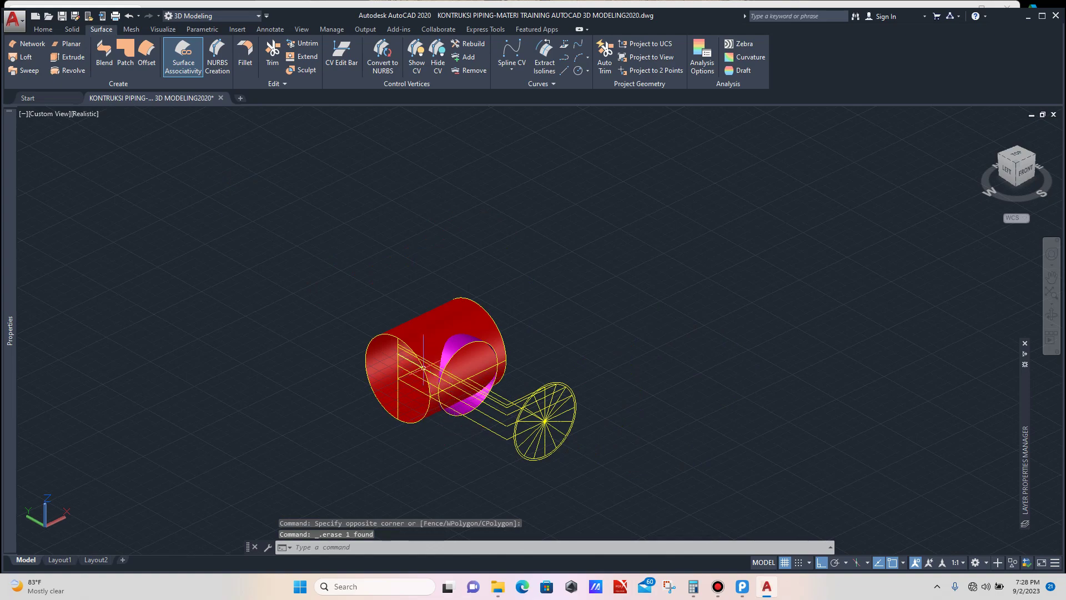
pyautogui.scroll(3, 419, 361)
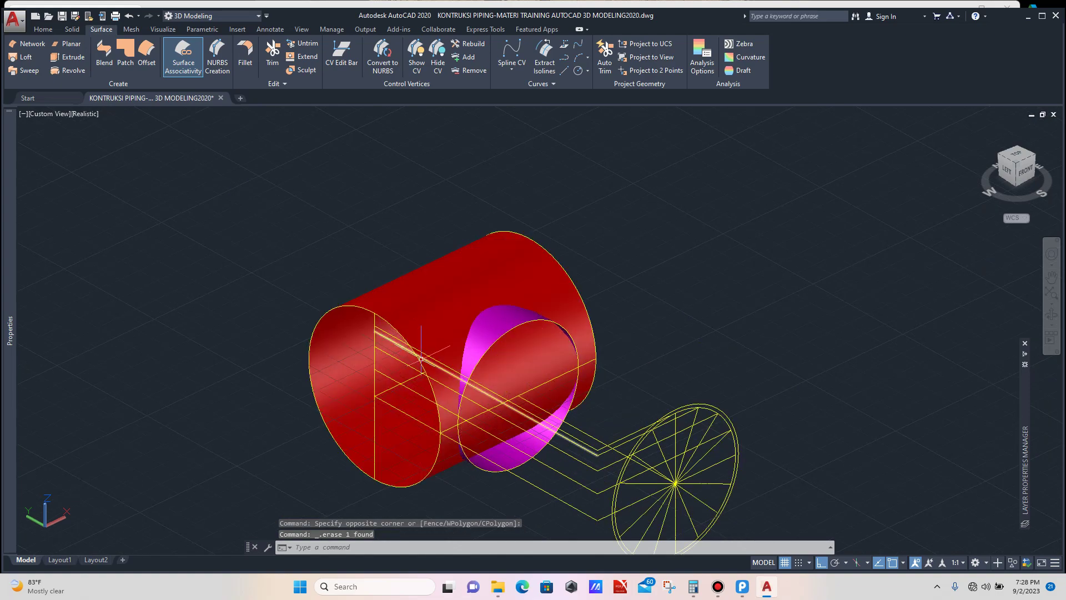
pyautogui.scroll(2, 428, 362)
pyautogui.scroll(-2, 431, 363)
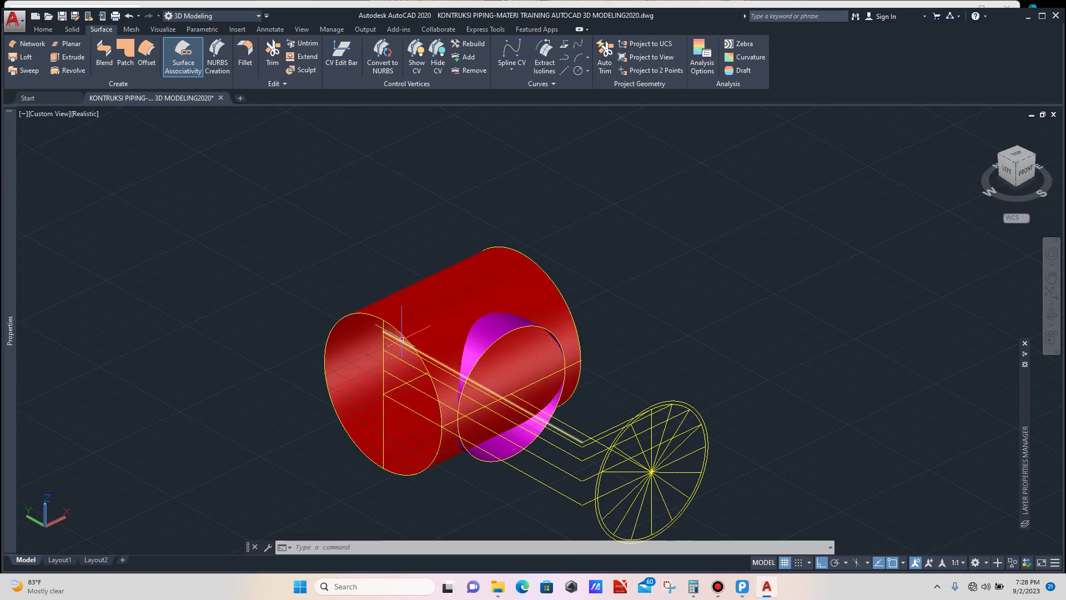
pyautogui.scroll(2, 411, 342)
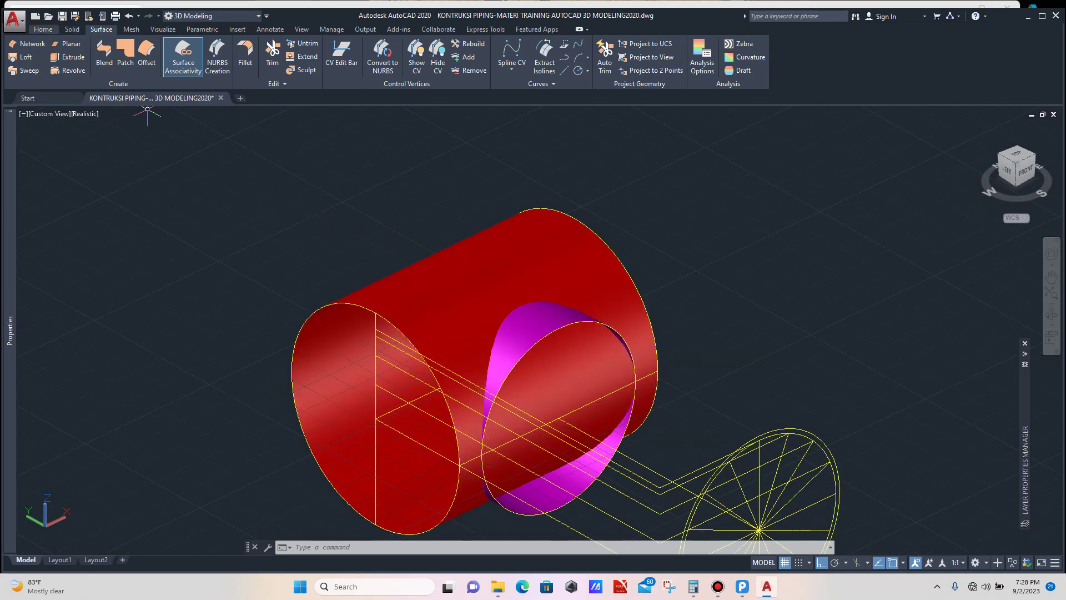
pyautogui.click(43, 29)
pyautogui.click(498, 71)
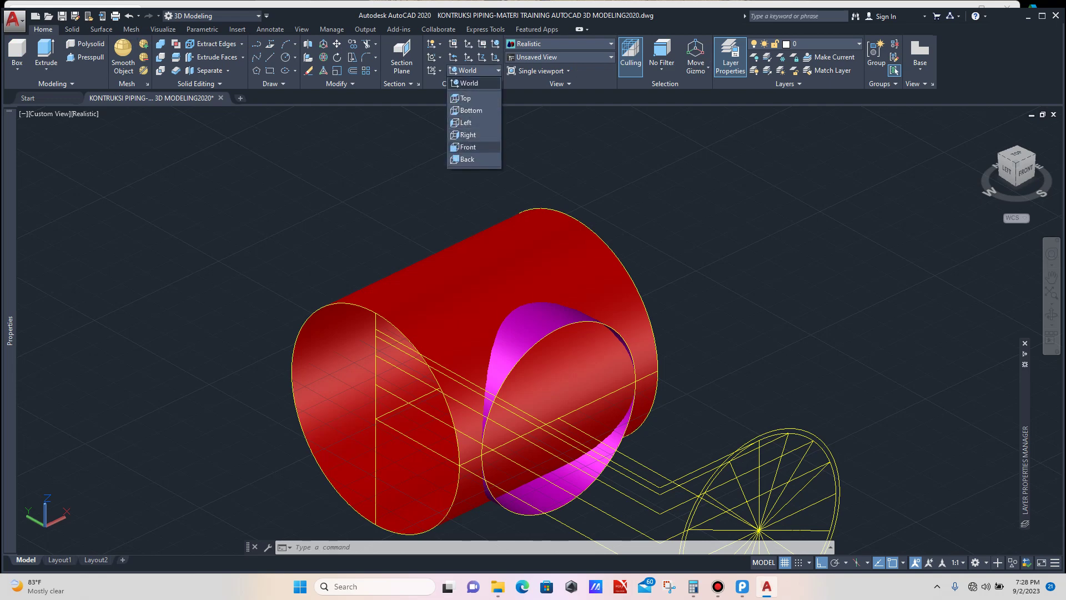
pyautogui.click(477, 134)
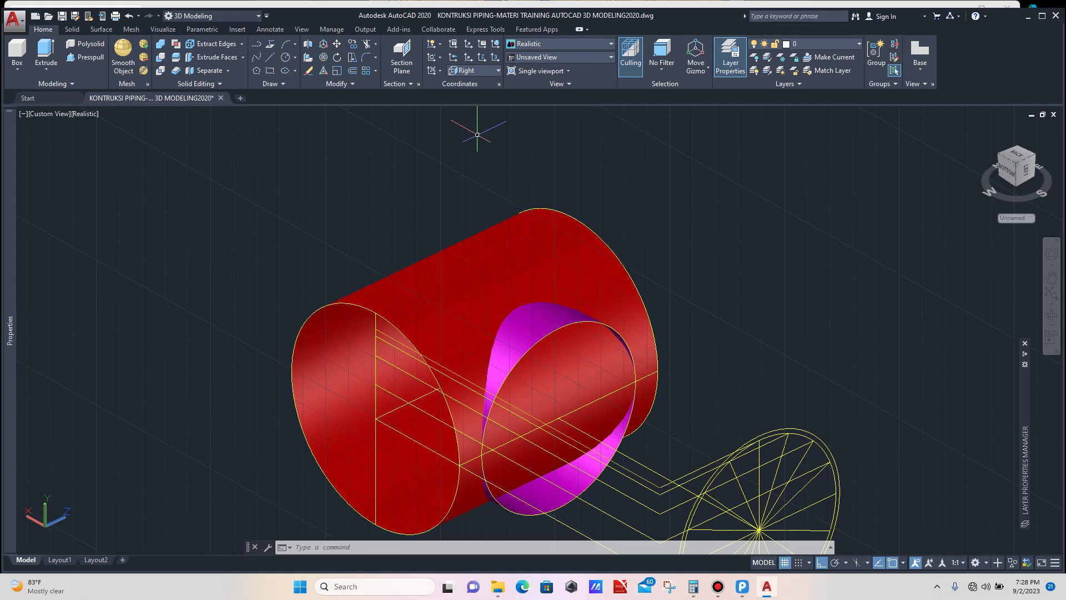
pyautogui.scroll(-2, 453, 176)
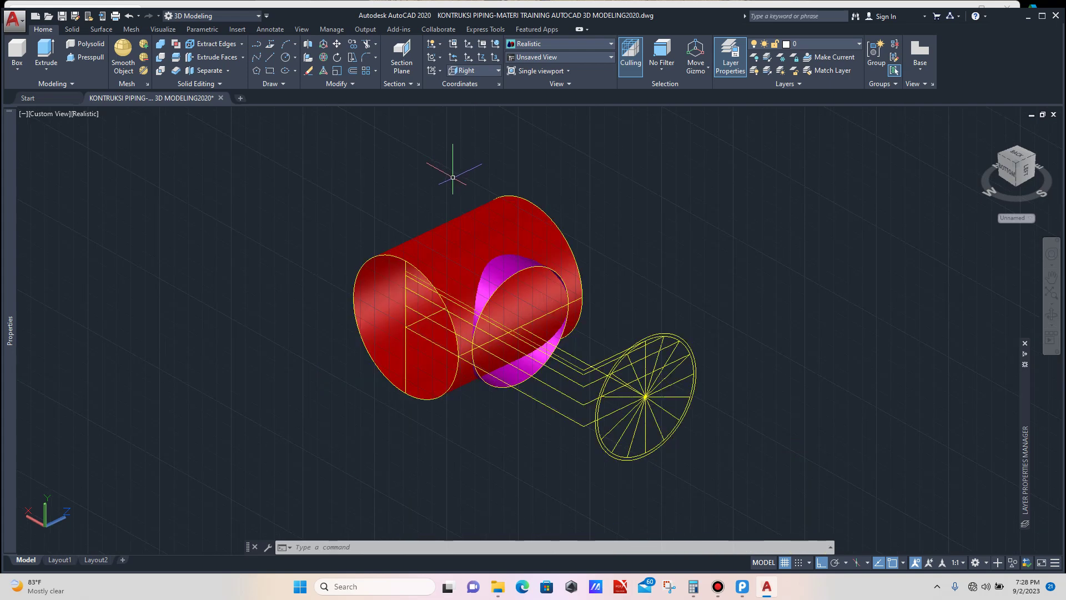
pyautogui.scroll(3, 425, 201)
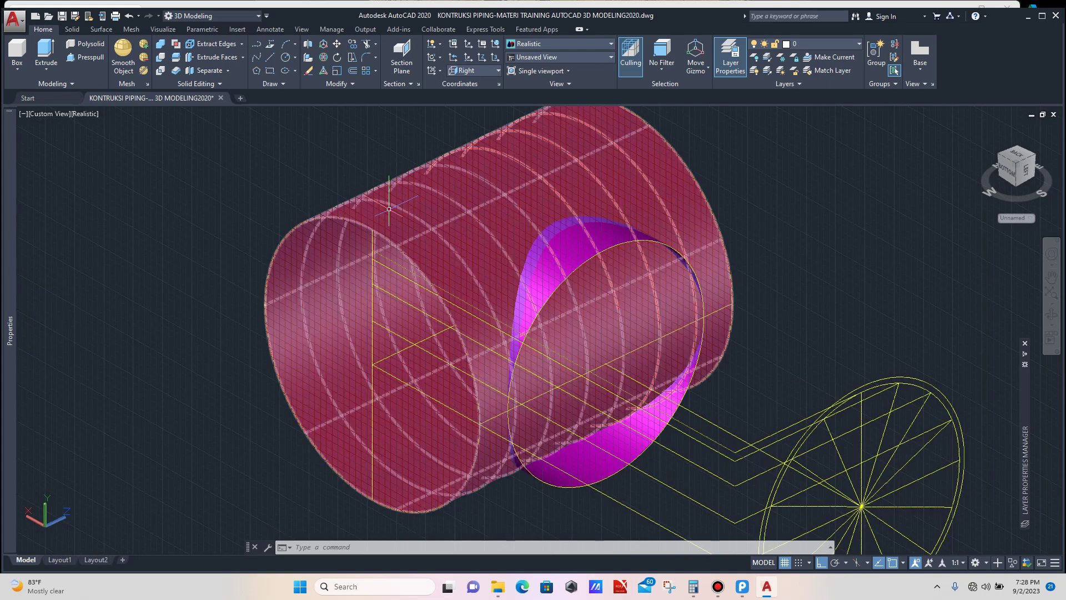
pyautogui.write('1')
pyautogui.press('Return')
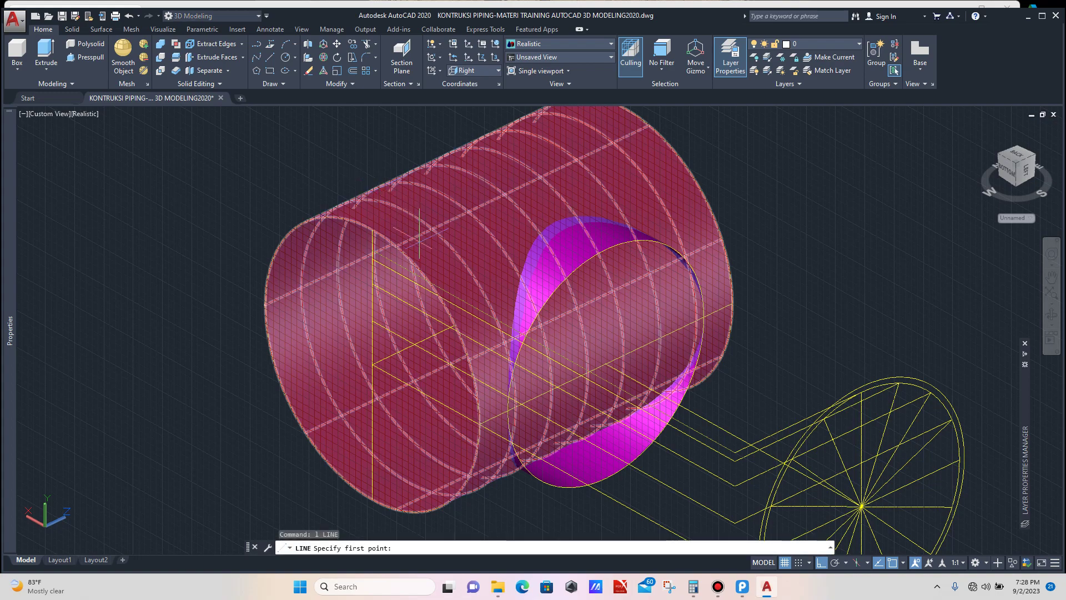
pyautogui.scroll(2, 432, 275)
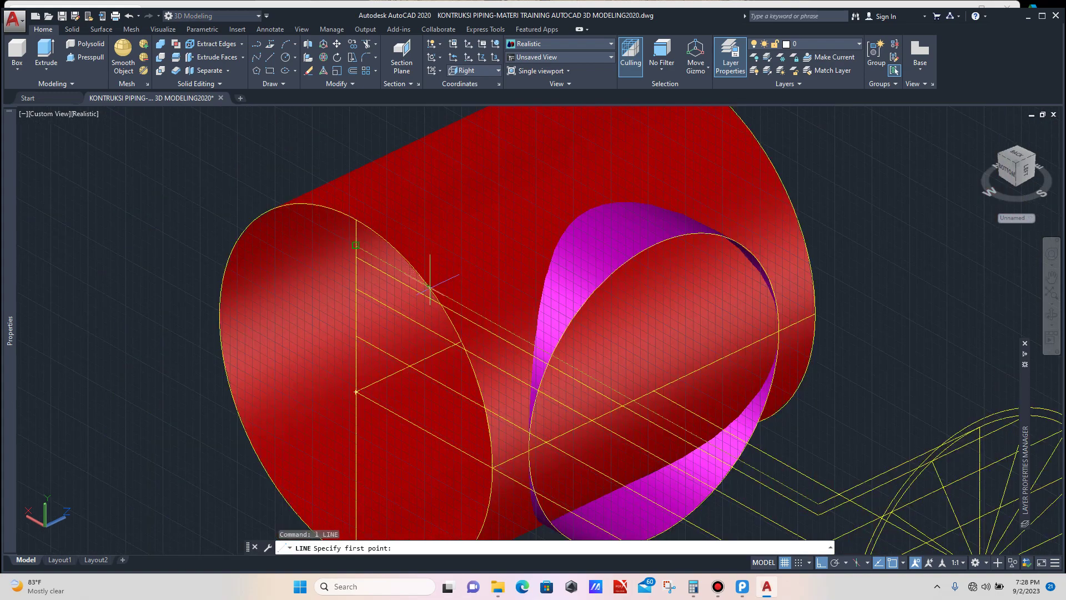
pyautogui.click(428, 286)
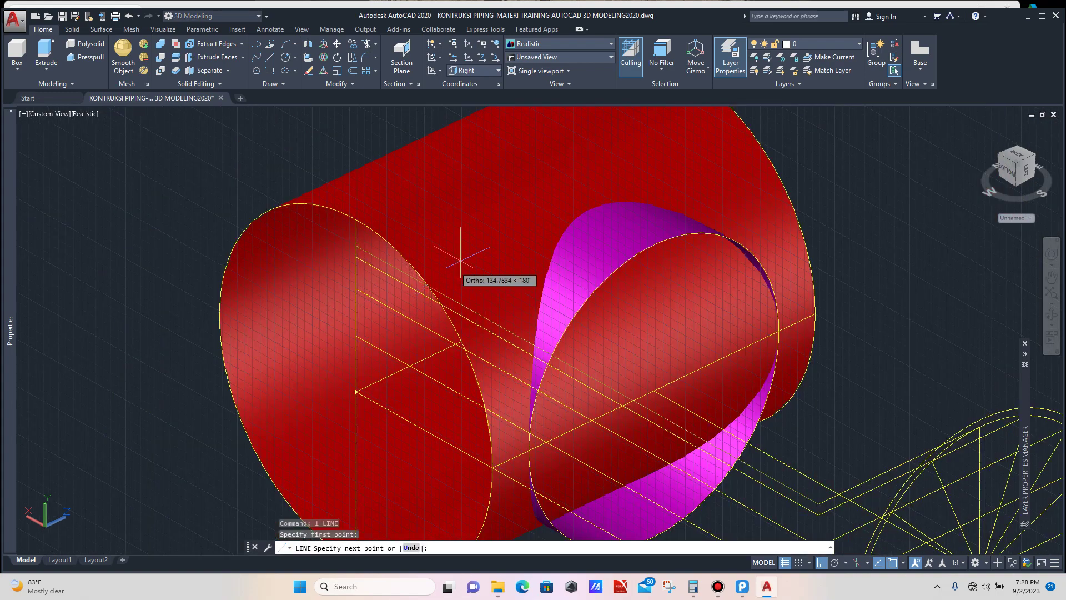
pyautogui.scroll(-3, 350, 311)
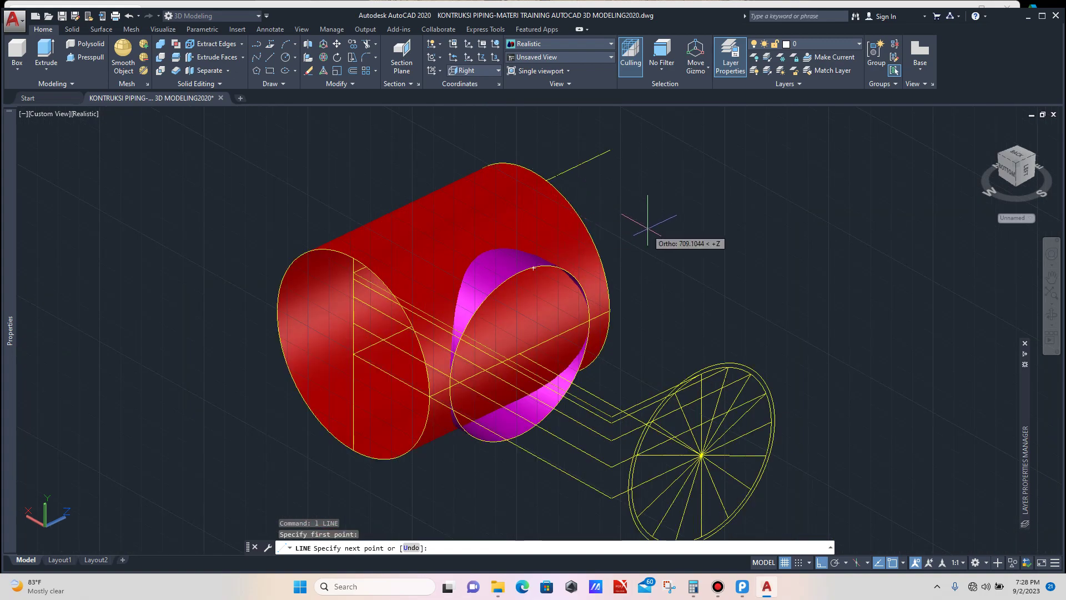
pyautogui.scroll(-2, 648, 219)
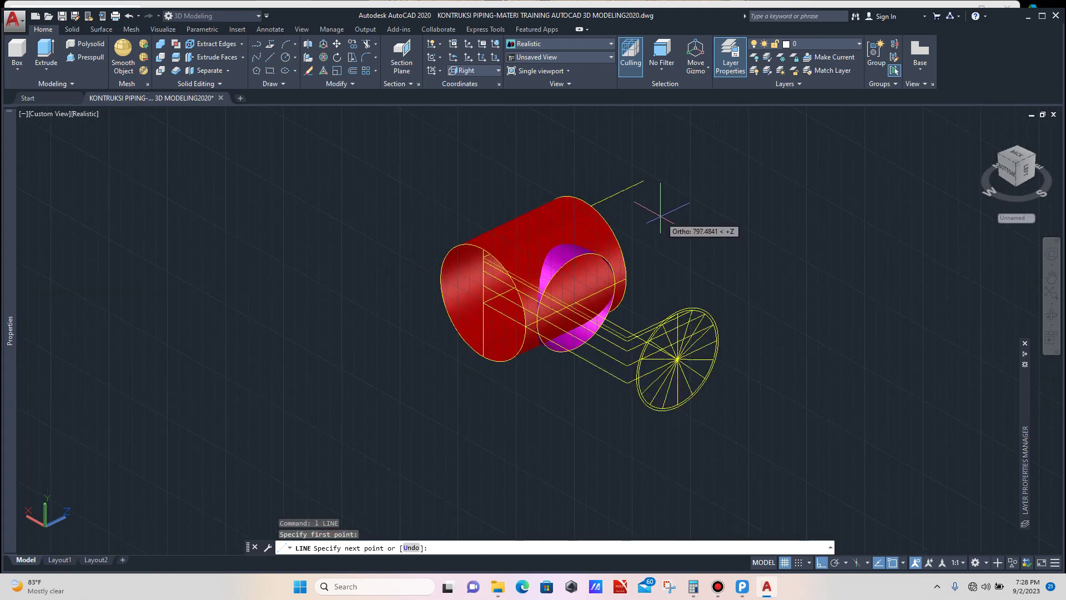
pyautogui.press('Escape')
pyautogui.scroll(2, 422, 256)
pyautogui.scroll(2, 417, 265)
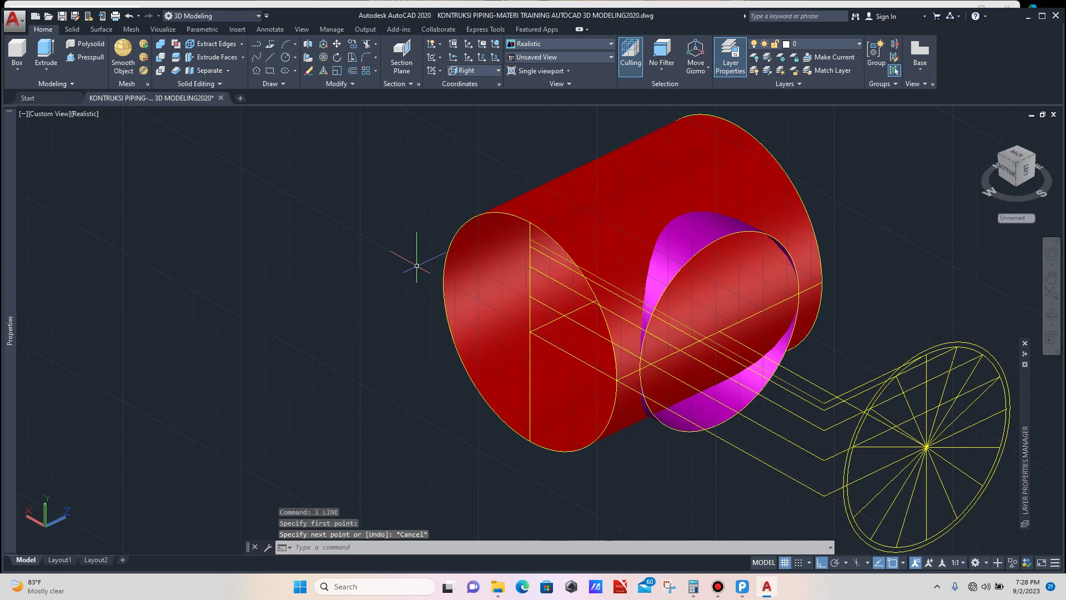
pyautogui.scroll(-2, 417, 265)
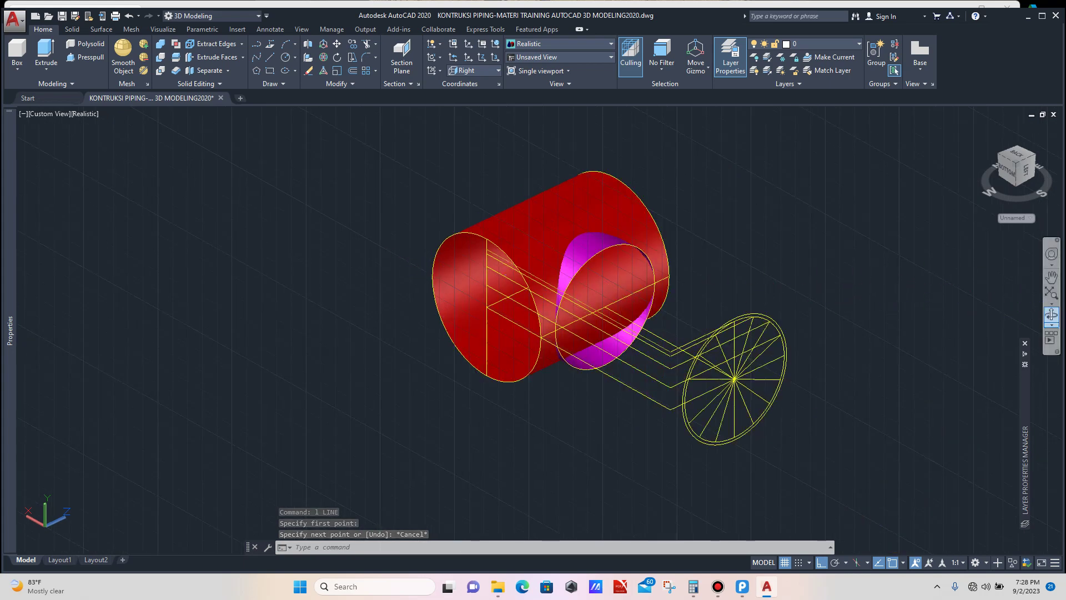
pyautogui.click(1051, 314)
pyautogui.moveTo(777, 311); pyautogui.dragTo(737, 347)
pyautogui.press('Escape')
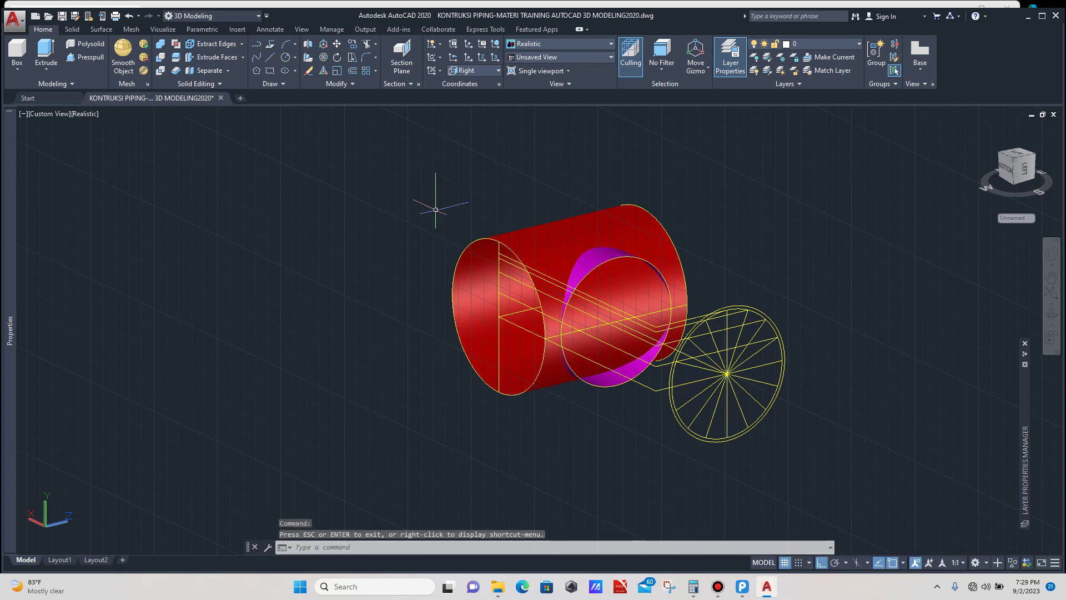
pyautogui.write('l')
pyautogui.press('Return')
pyautogui.scroll(2, 511, 245)
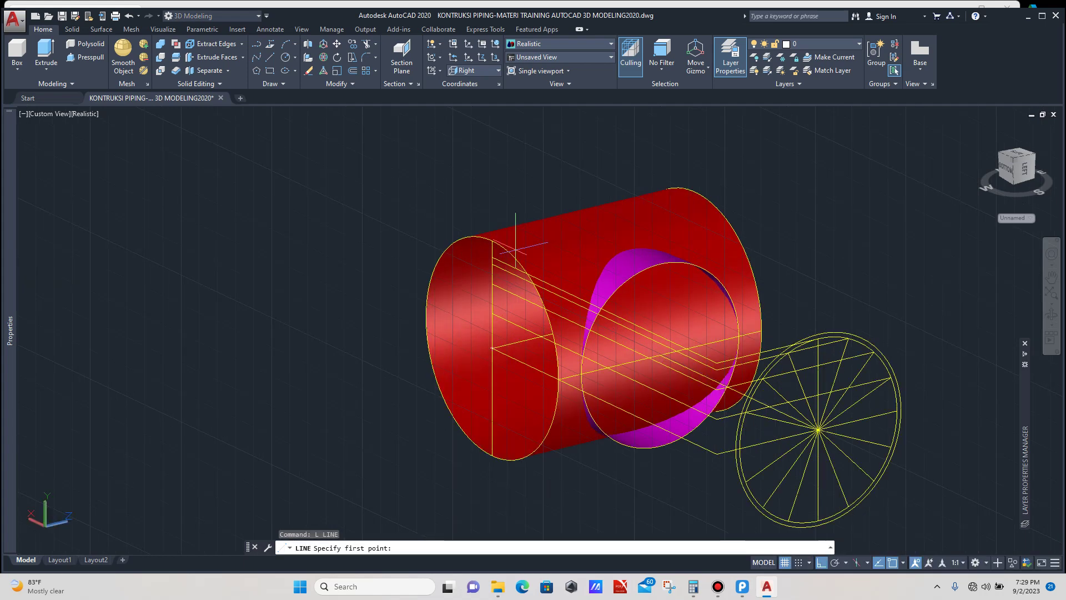
pyautogui.scroll(2, 527, 272)
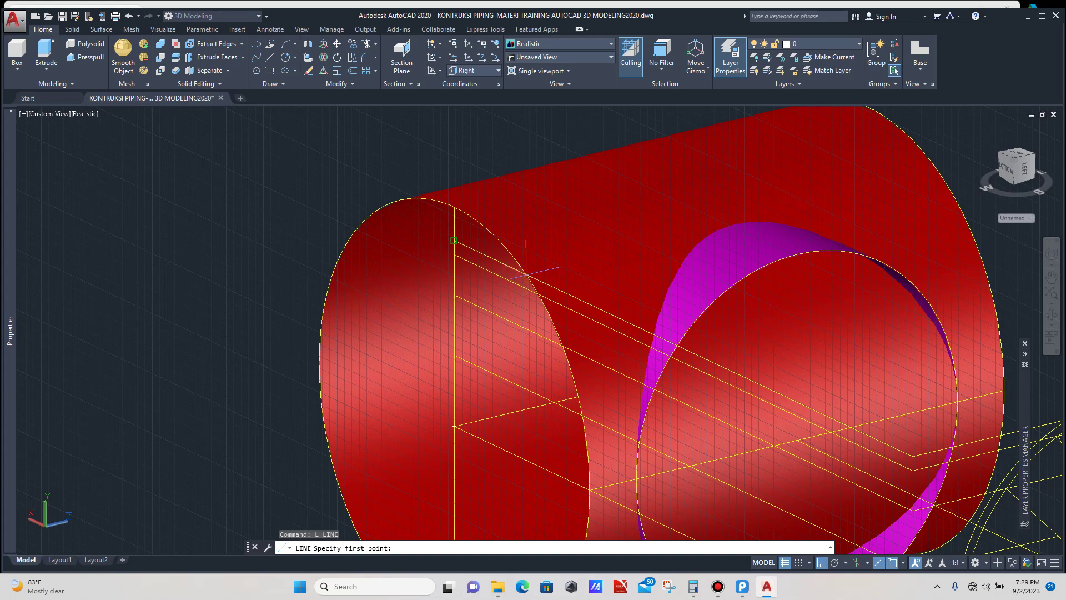
pyautogui.scroll(2, 526, 274)
pyautogui.scroll(-2, 526, 274)
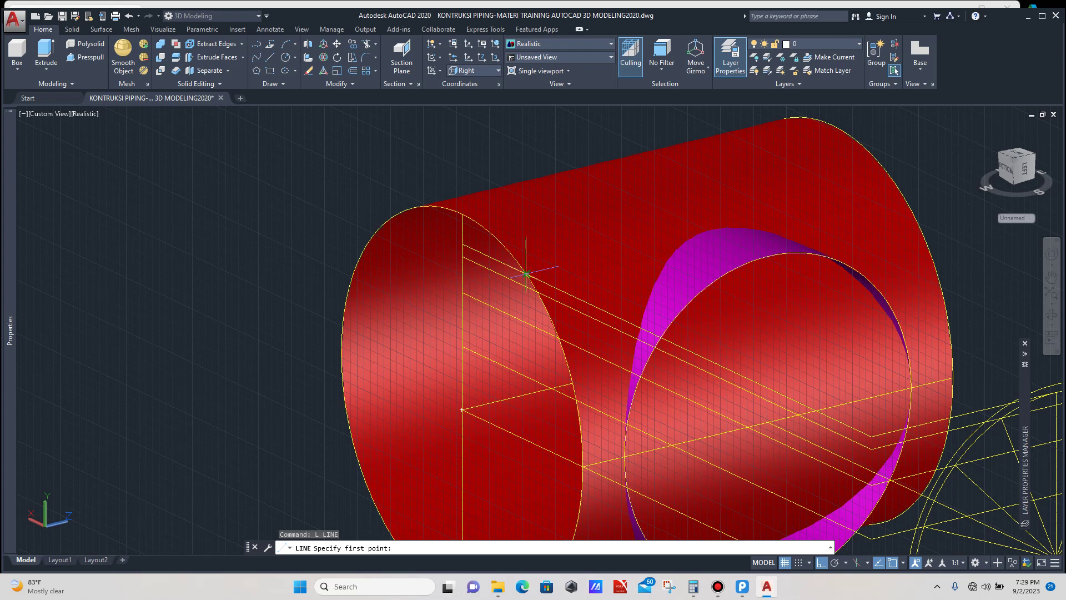
pyautogui.click(526, 274)
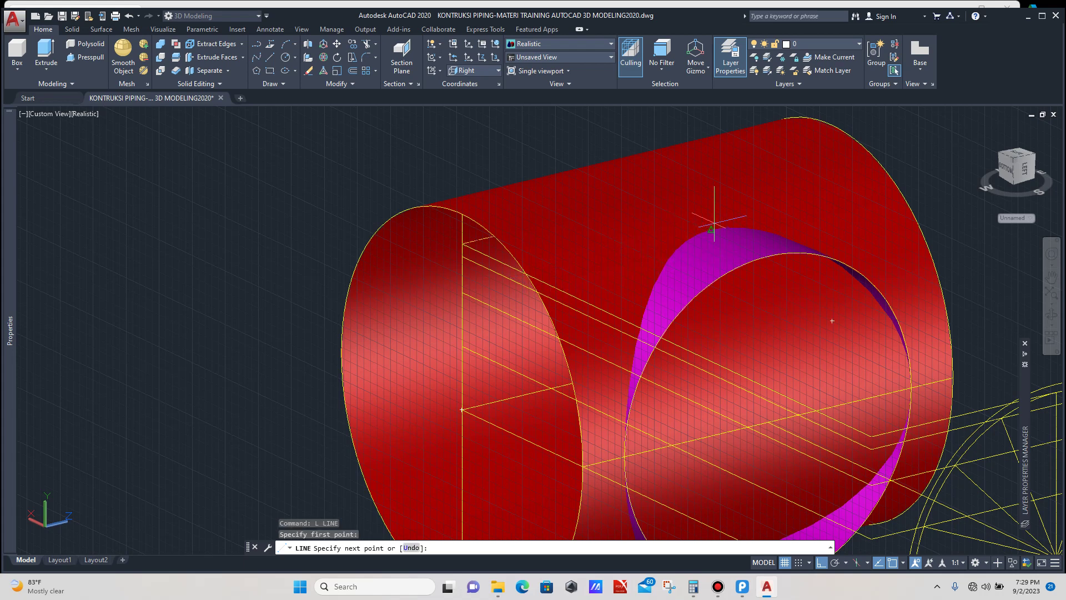
pyautogui.press('Escape')
# Step: Draw a line along the main pipe from where the uppermost projection line crosses the near-end circle to the far-end circle
pyautogui.scroll(-3, 760, 267)
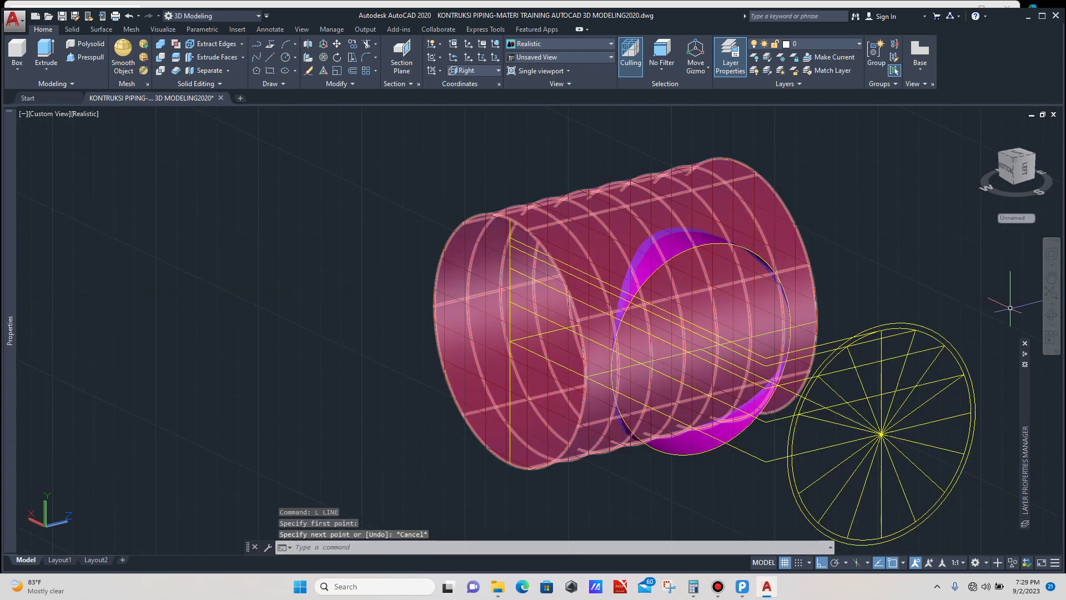
pyautogui.click(1051, 315)
pyautogui.moveTo(783, 360); pyautogui.dragTo(753, 373)
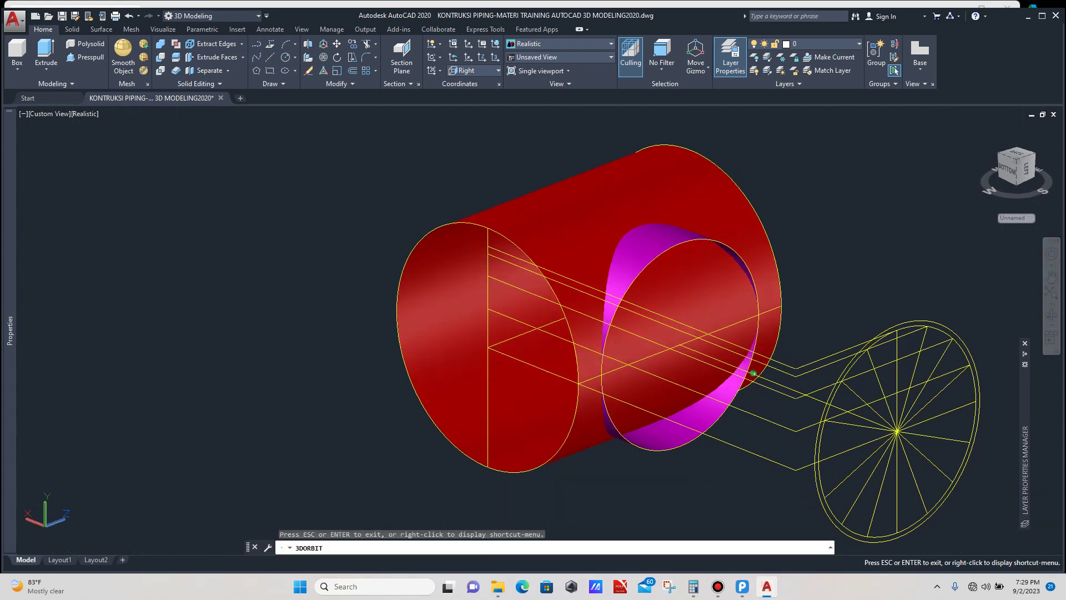
pyautogui.keyDown('shift'); pyautogui.moveTo(320, 235); pyautogui.dragTo(349, 233, button='middle'); pyautogui.keyUp('shift')
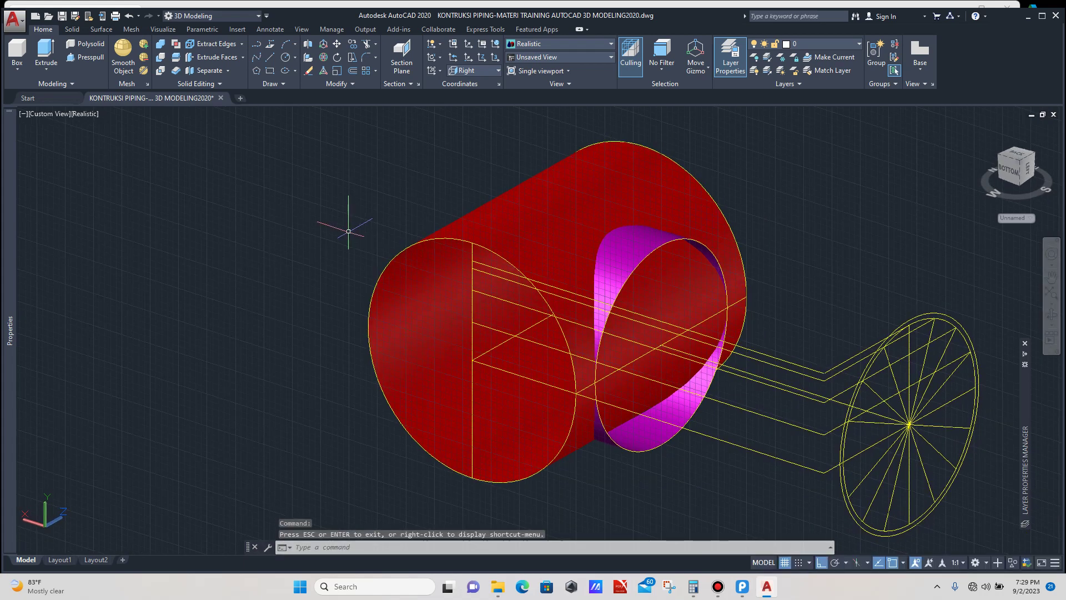
pyautogui.write('l')
pyautogui.press('Return')
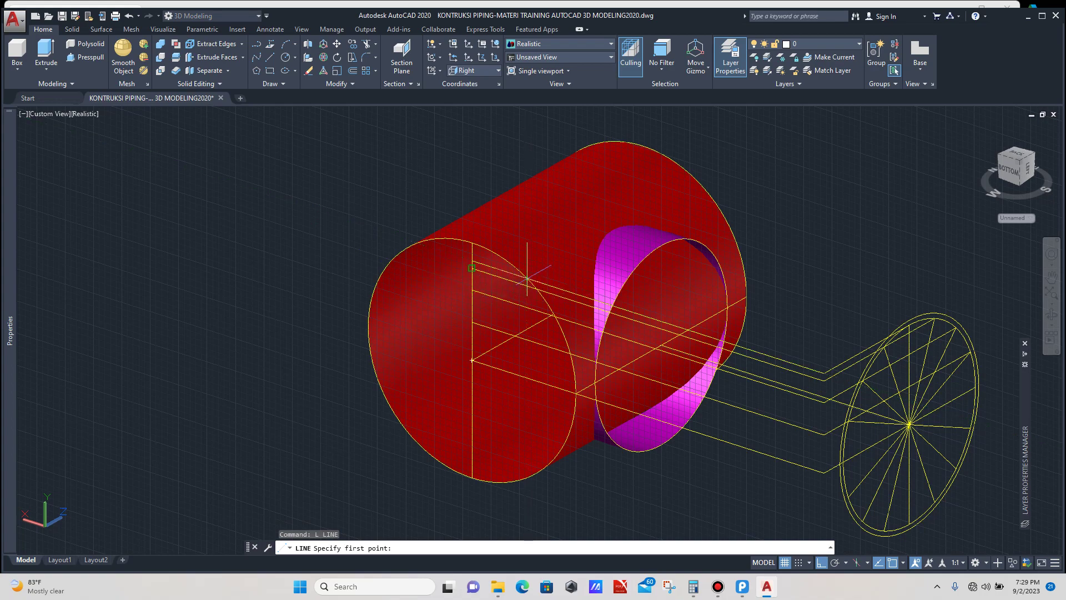
pyautogui.scroll(3, 527, 278)
pyautogui.click(527, 277)
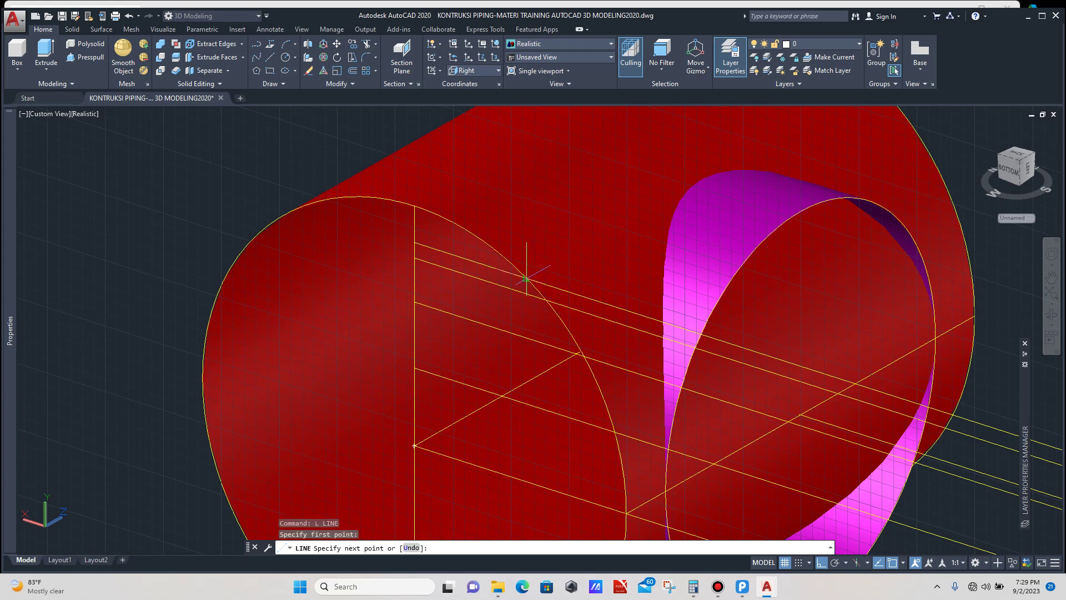
pyautogui.scroll(-5, 578, 247)
pyautogui.scroll(2, 629, 223)
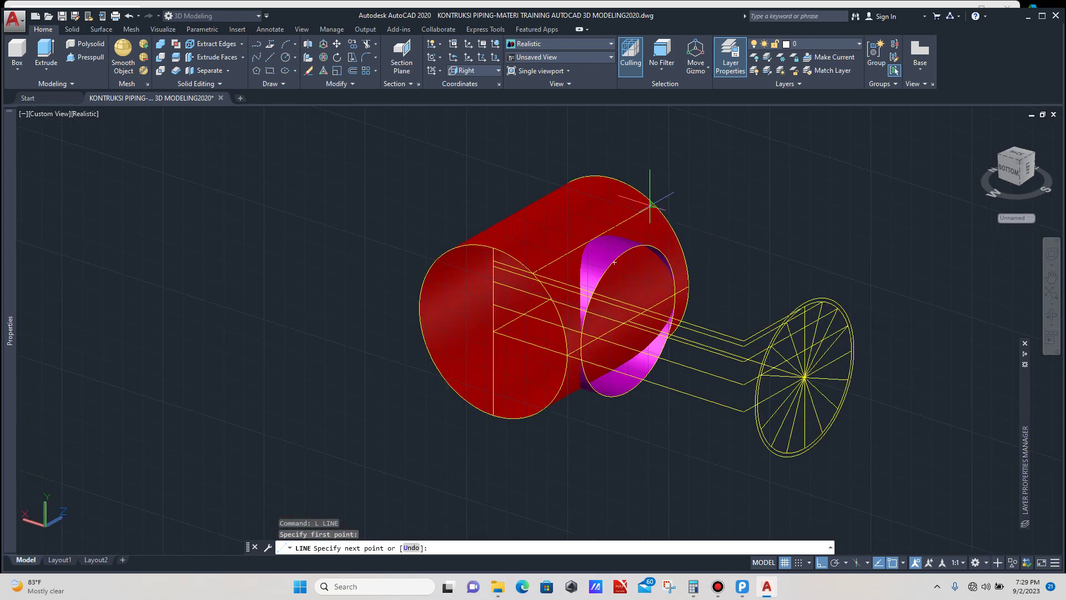
pyautogui.click(654, 205)
pyautogui.press('Escape')
pyautogui.scroll(-3, 654, 204)
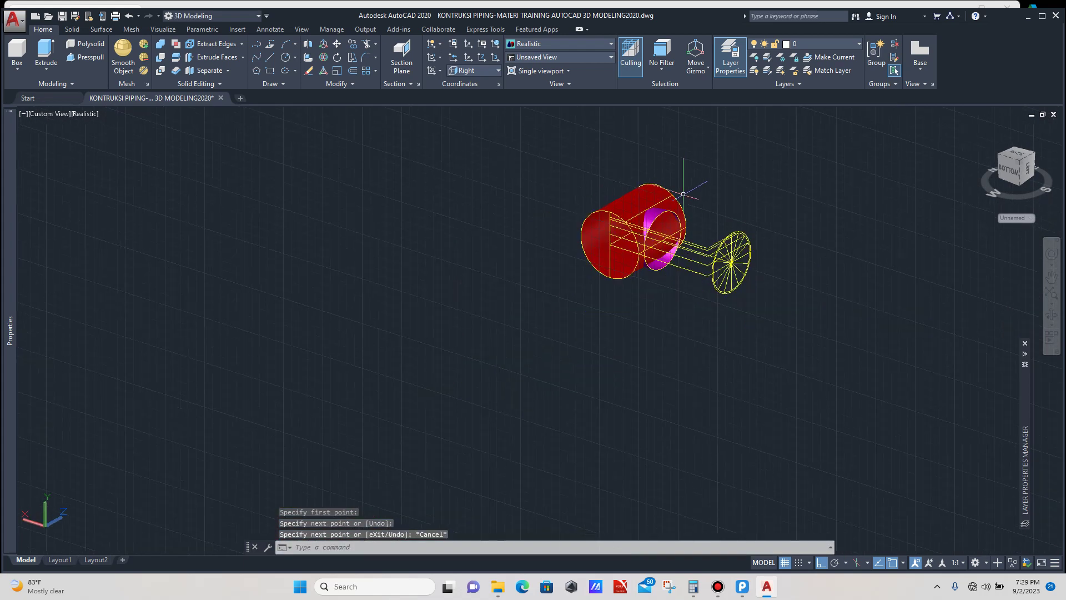
# Step: Draw a line along the main pipe from the second projection line's crossing with the near-end circle to the far-end circle
pyautogui.scroll(4, 555, 222)
pyautogui.scroll(-2, 476, 203)
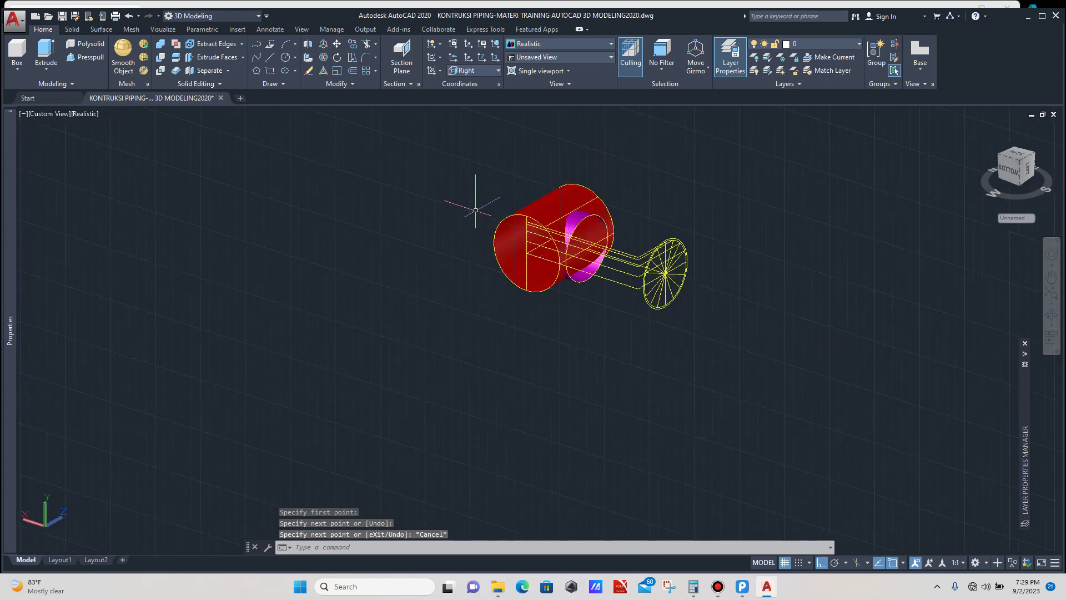
pyautogui.scroll(3, 474, 201)
pyautogui.write('1')
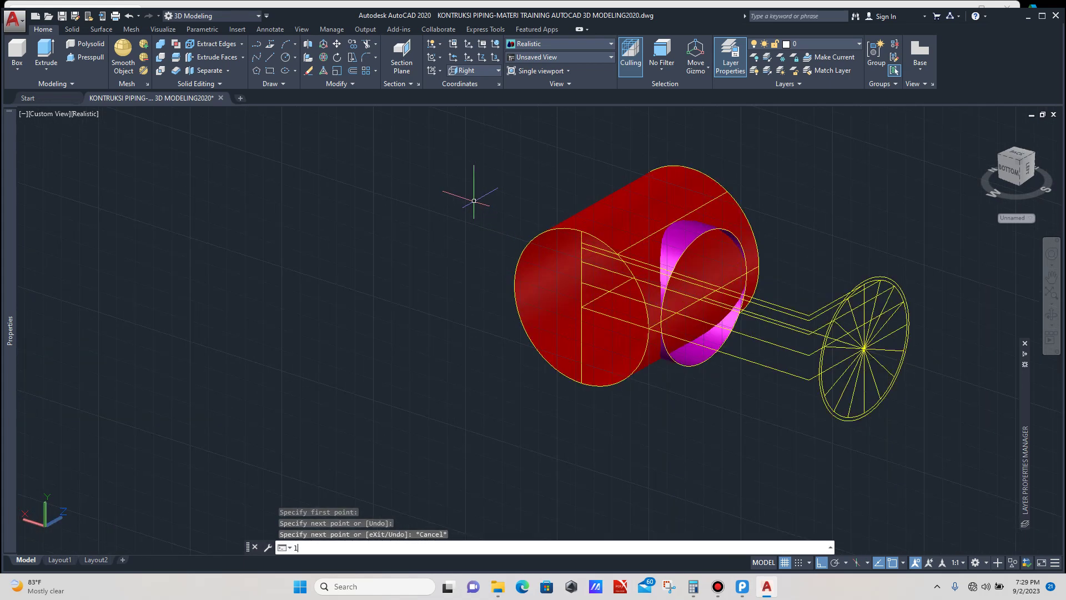
pyautogui.press('Return')
pyautogui.scroll(4, 638, 269)
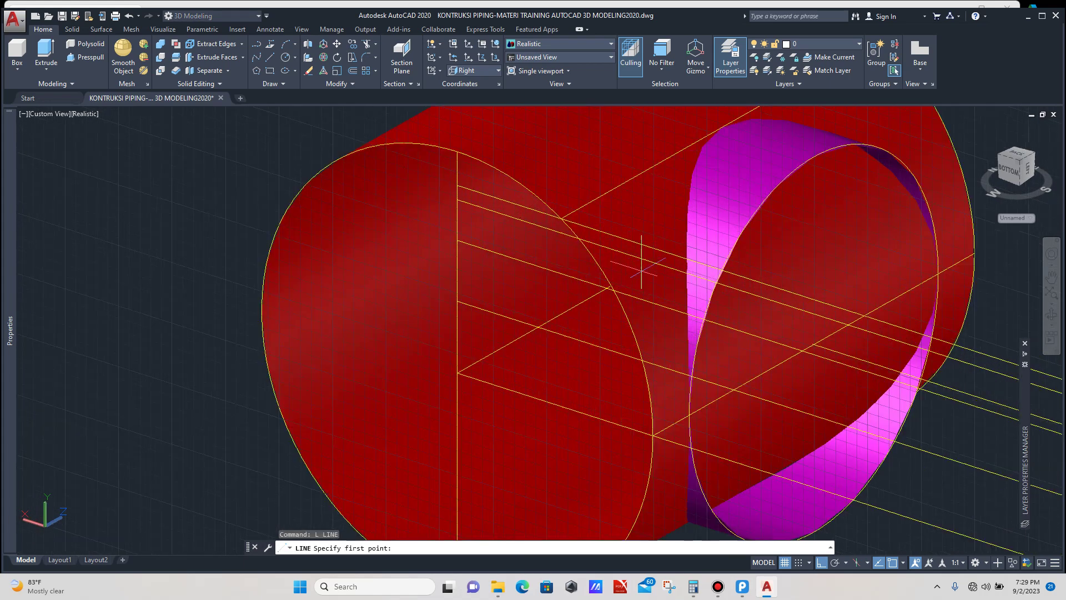
pyautogui.click(579, 238)
pyautogui.scroll(-4, 578, 227)
pyautogui.scroll(2, 633, 223)
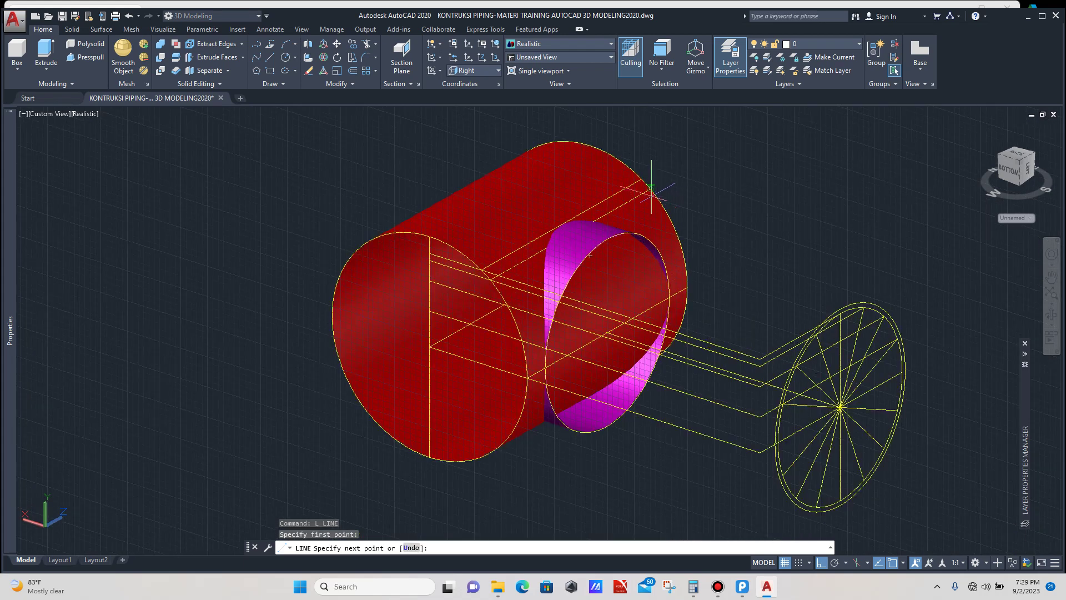
pyautogui.scroll(3, 650, 187)
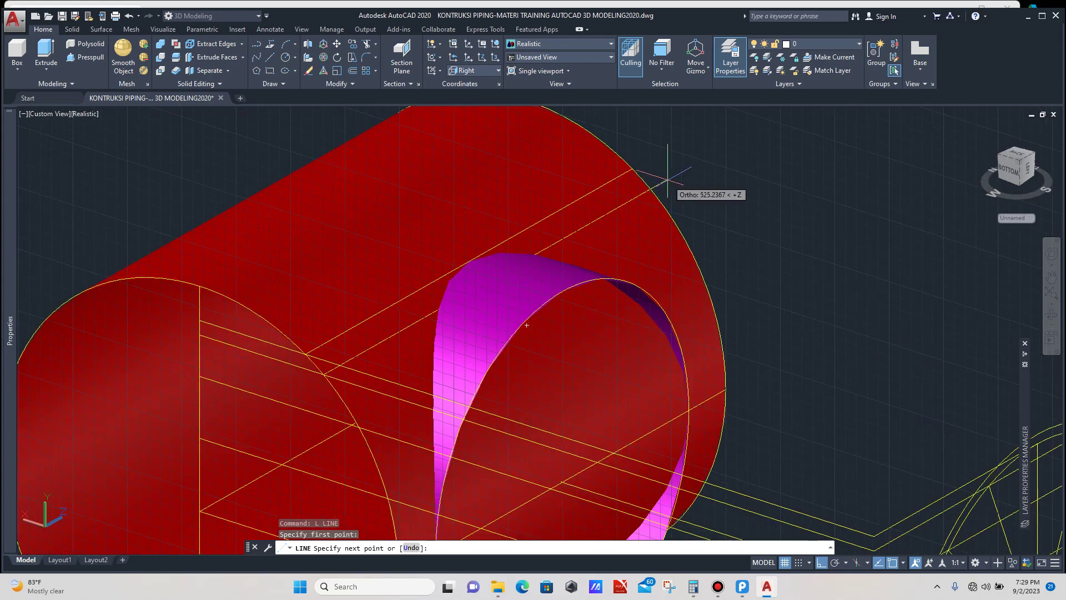
pyautogui.scroll(-2, 650, 187)
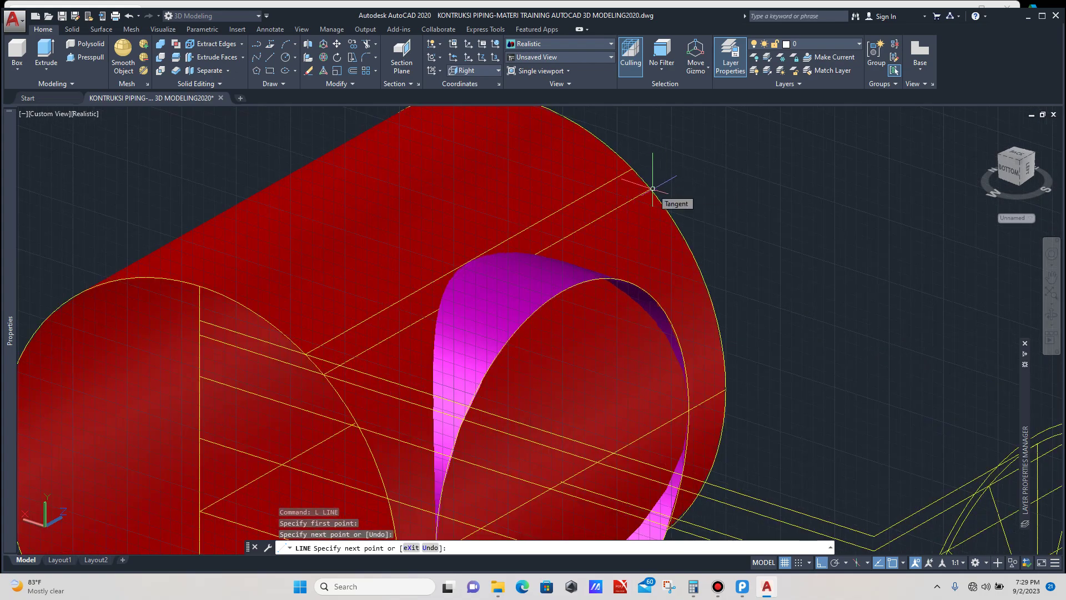
pyautogui.press('Escape')
pyautogui.scroll(-3, 651, 192)
pyautogui.scroll(2, 590, 344)
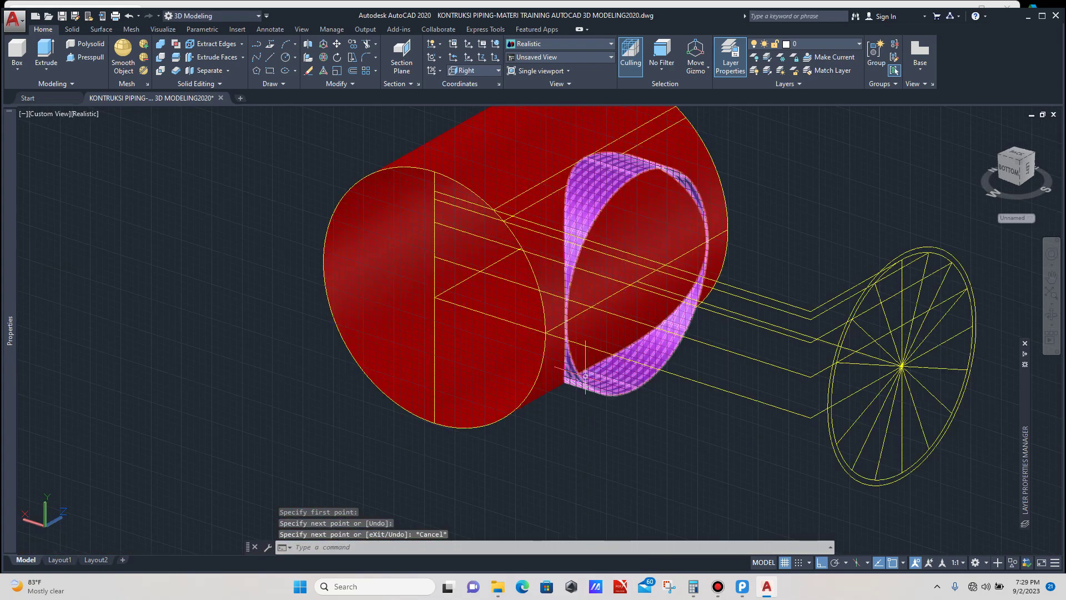
# Step: Draw a line along the main pipe from the third projection line's crossing with the near-end circle to the far-end circle
pyautogui.write('L')
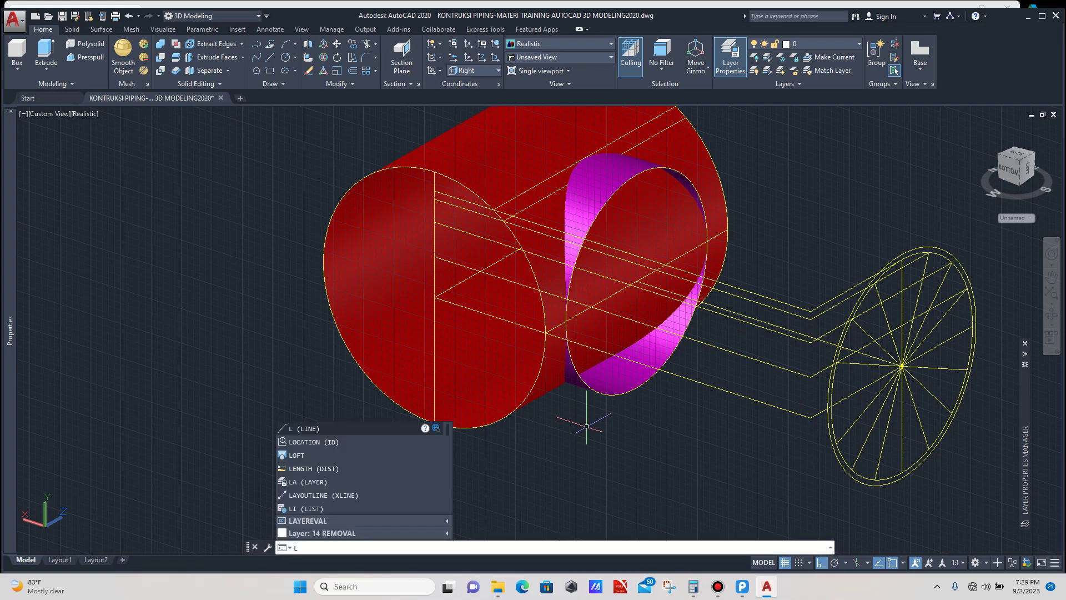
pyautogui.press('Return')
pyautogui.scroll(2, 539, 256)
pyautogui.scroll(2, 538, 257)
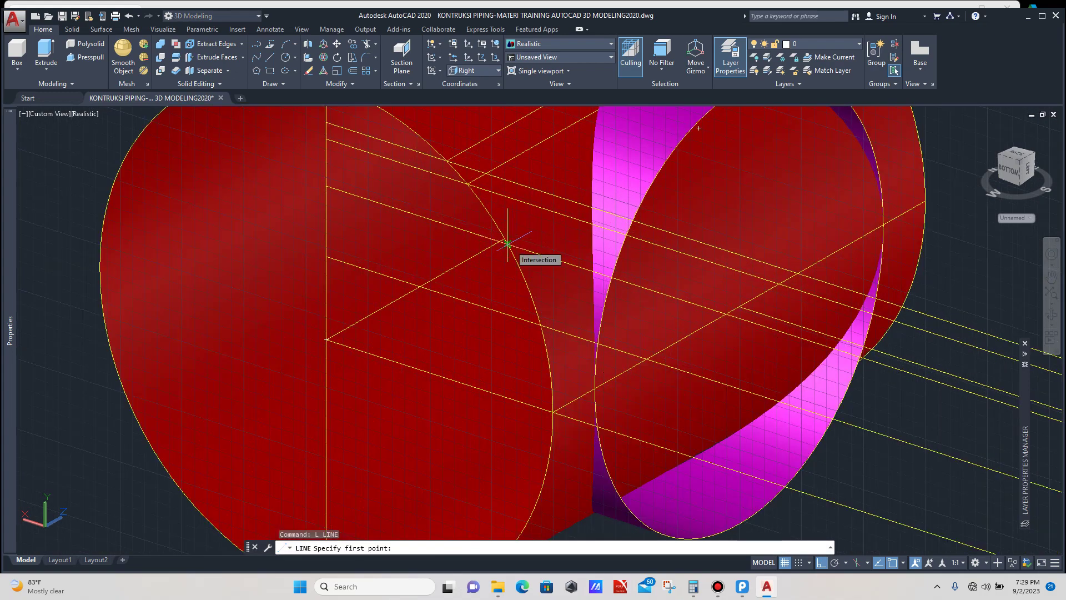
pyautogui.click(507, 243)
pyautogui.scroll(-2, 508, 244)
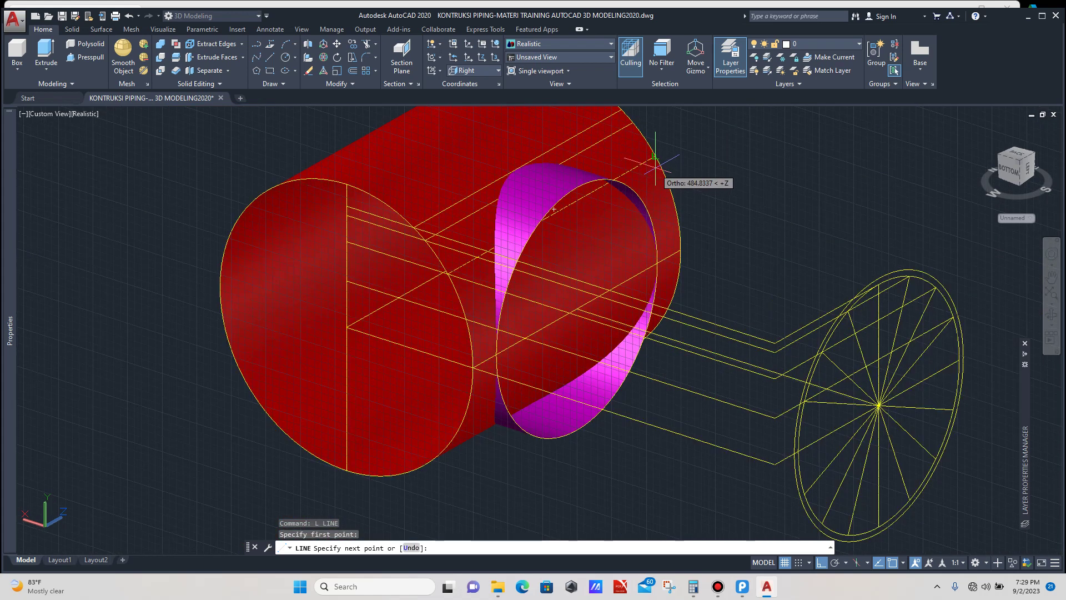
pyautogui.click(655, 156)
pyautogui.press('Escape')
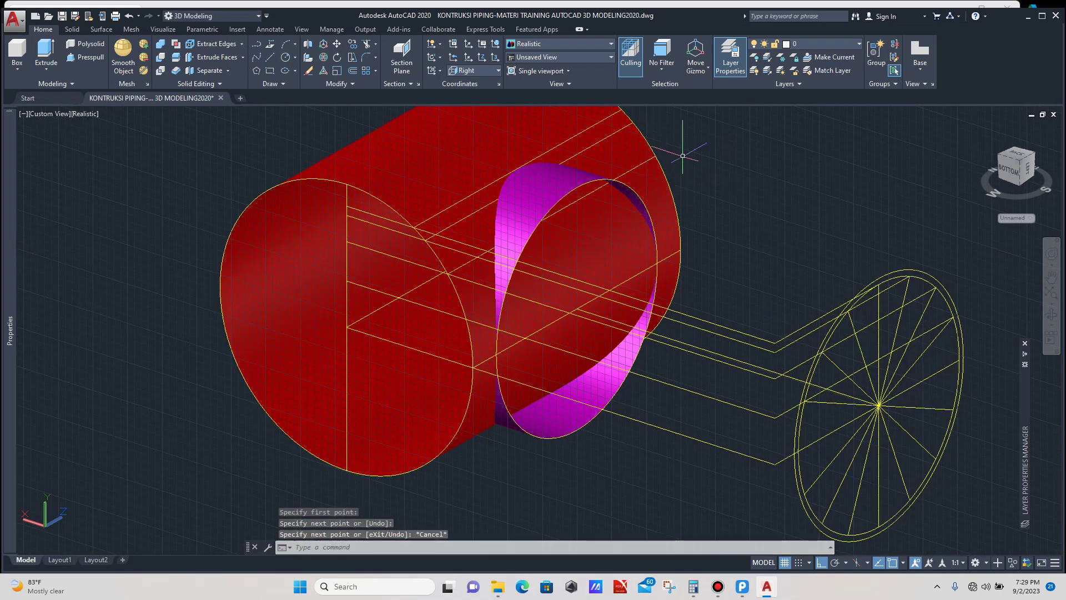
# Step: Draw a line along the main pipe from the fourth projection line's crossing with the near-end circle to the far-end circle
pyautogui.scroll(-3, 630, 282)
pyautogui.scroll(2, 630, 282)
pyautogui.scroll(-2, 618, 290)
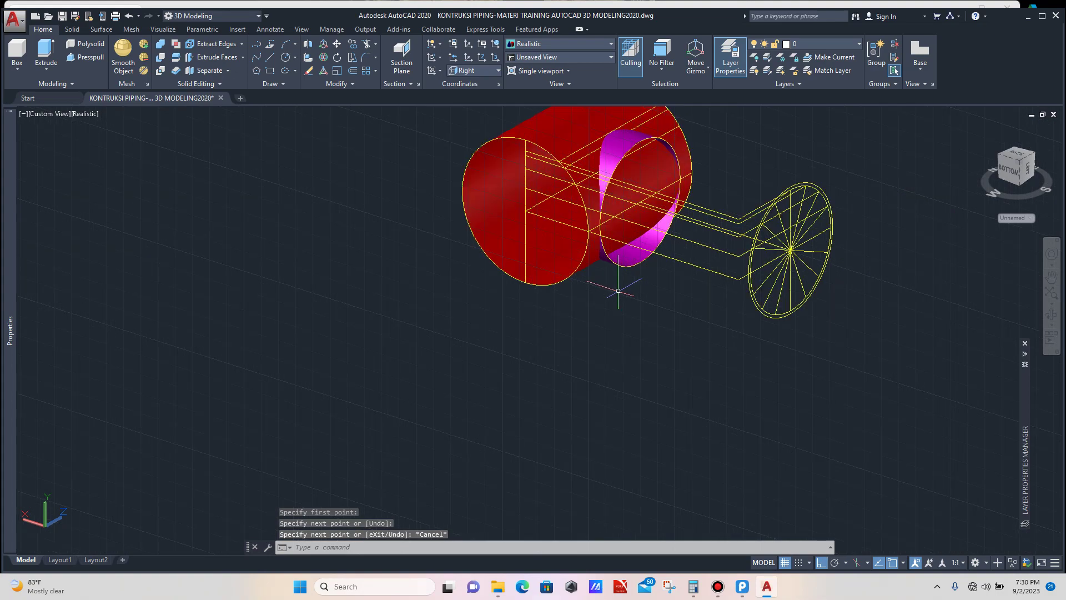
pyautogui.write('l')
pyautogui.press('Return')
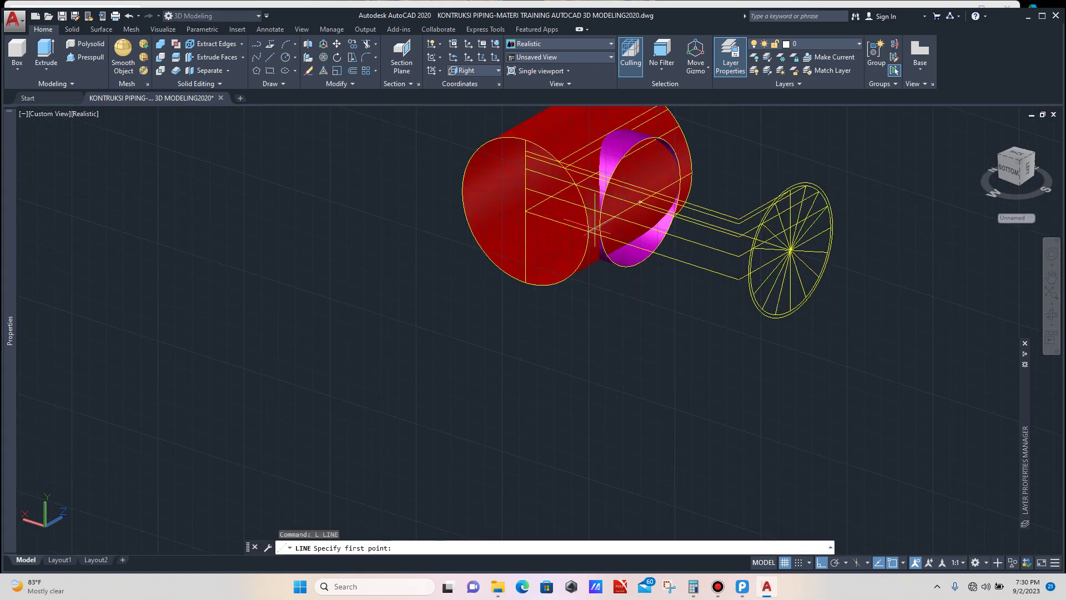
pyautogui.scroll(5, 586, 216)
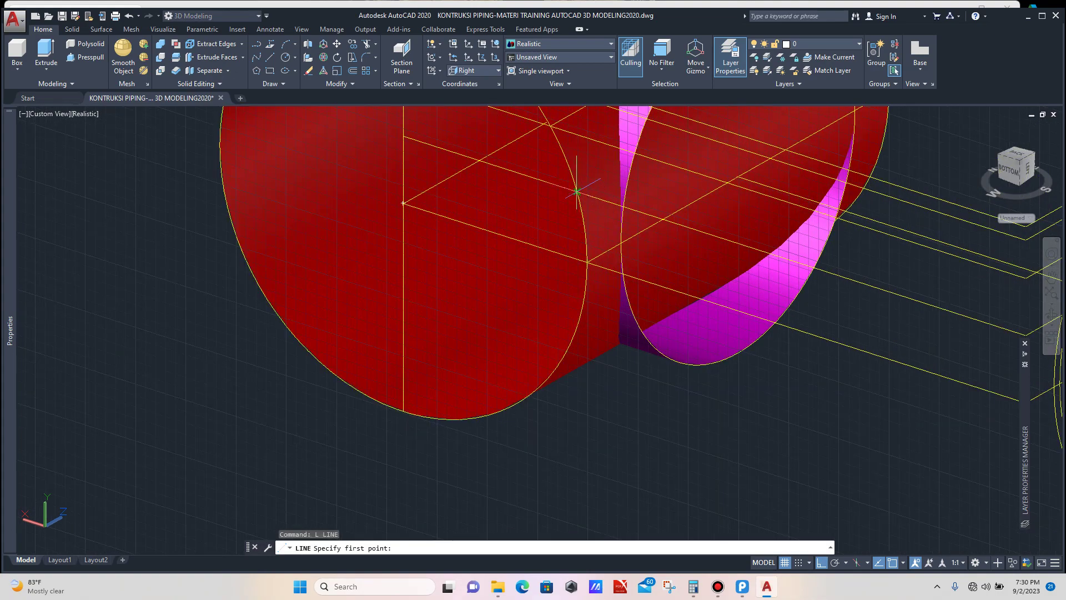
pyautogui.click(578, 191)
pyautogui.scroll(-5, 577, 191)
pyautogui.scroll(3, 651, 144)
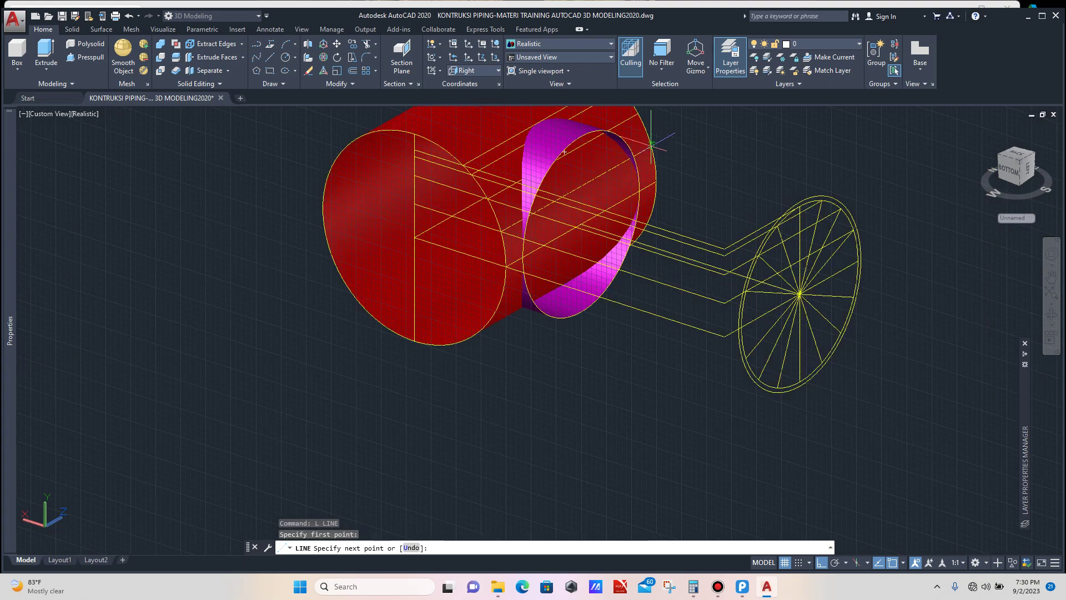
pyautogui.click(651, 144)
pyautogui.press('Escape')
pyautogui.scroll(-4, 654, 201)
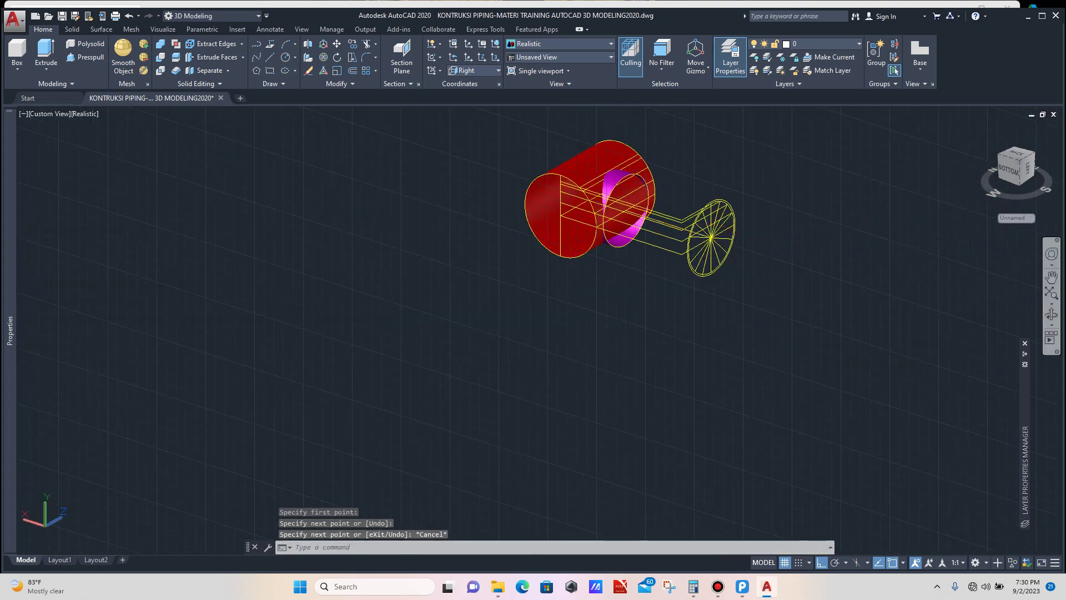
# Step: Set the current object colour to Cyan for new lines
pyautogui.click(1051, 315)
pyautogui.moveTo(916, 230); pyautogui.dragTo(882, 216)
pyautogui.keyDown('shift'); pyautogui.moveTo(656, 216); pyautogui.dragTo(657, 217, button='middle'); pyautogui.keyUp('shift')
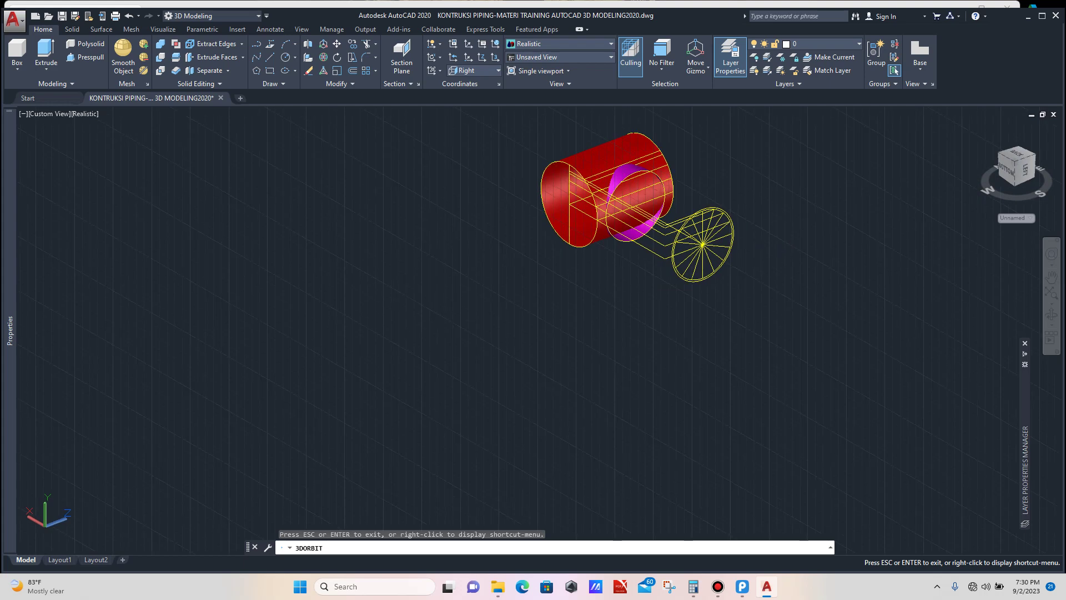
pyautogui.scroll(4, 657, 167)
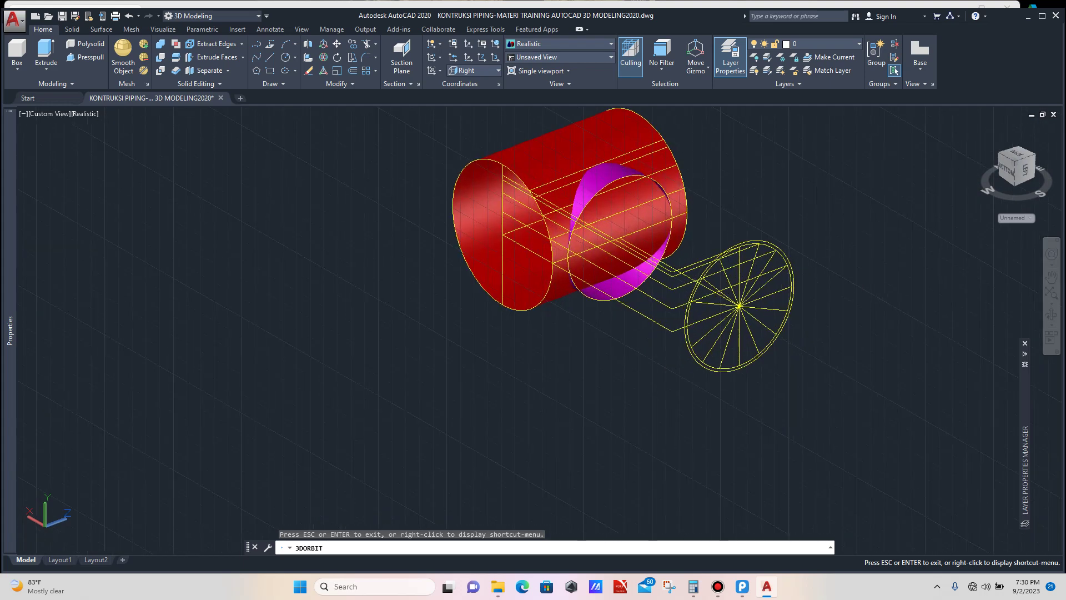
pyautogui.press('Escape')
pyautogui.scroll(-2, 725, 211)
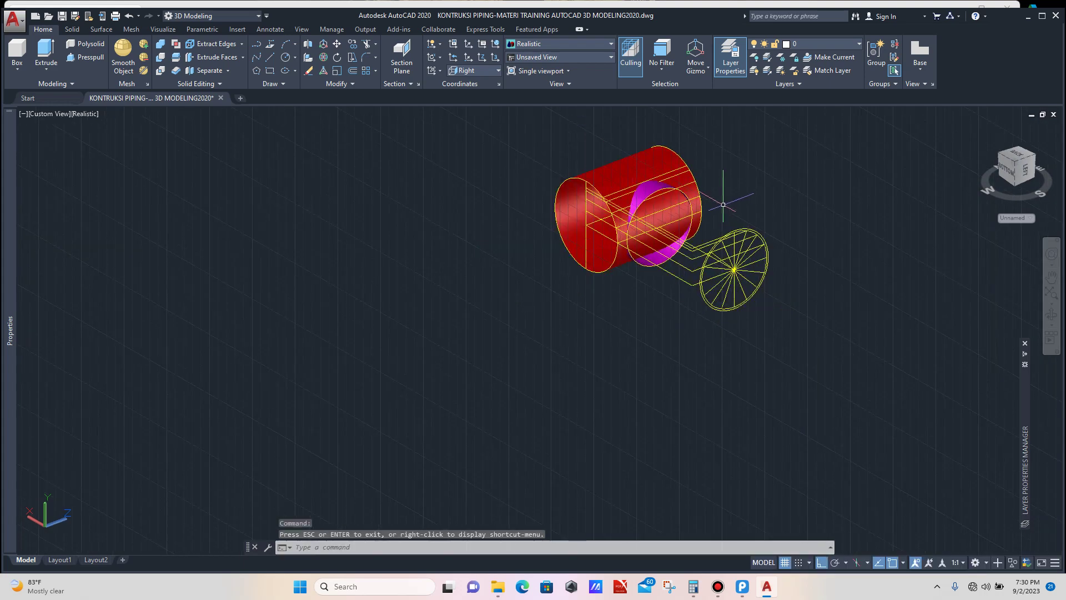
pyautogui.scroll(2, 719, 199)
pyautogui.scroll(3, 729, 218)
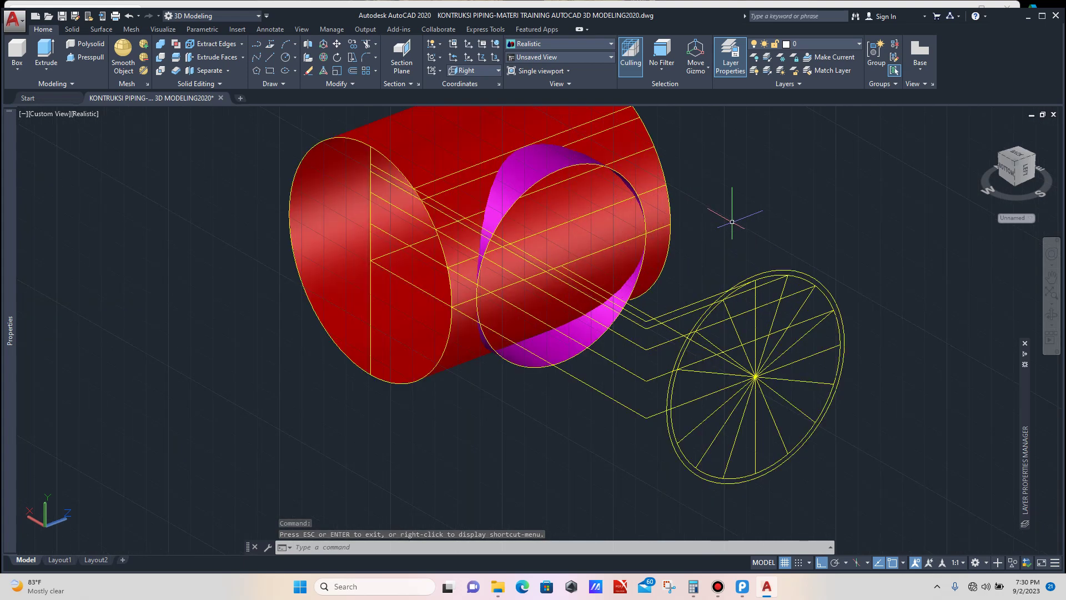
pyautogui.scroll(-2, 732, 221)
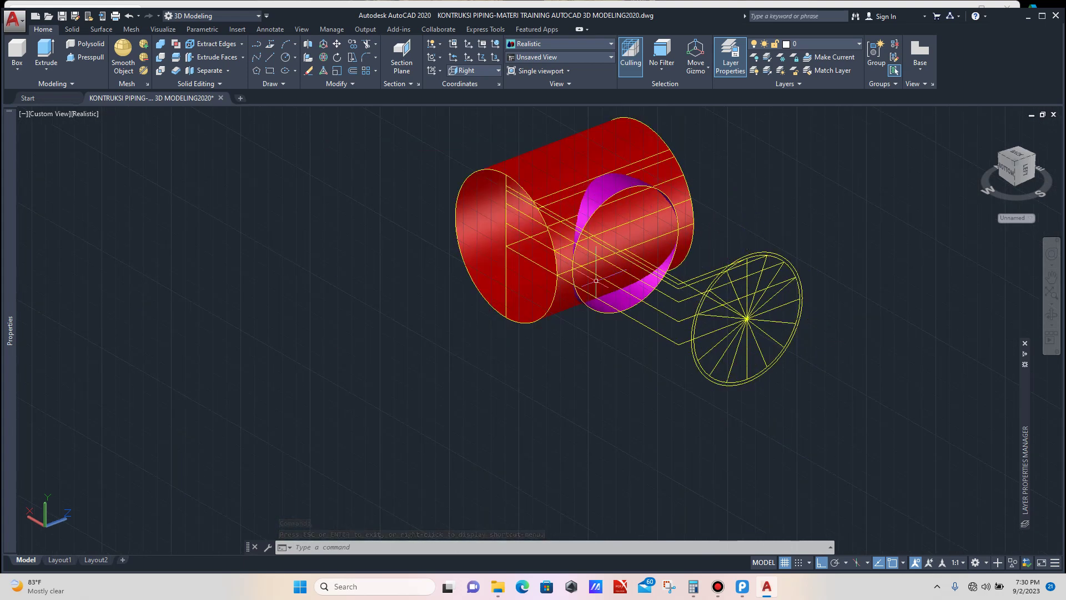
pyautogui.moveTo(10, 191)
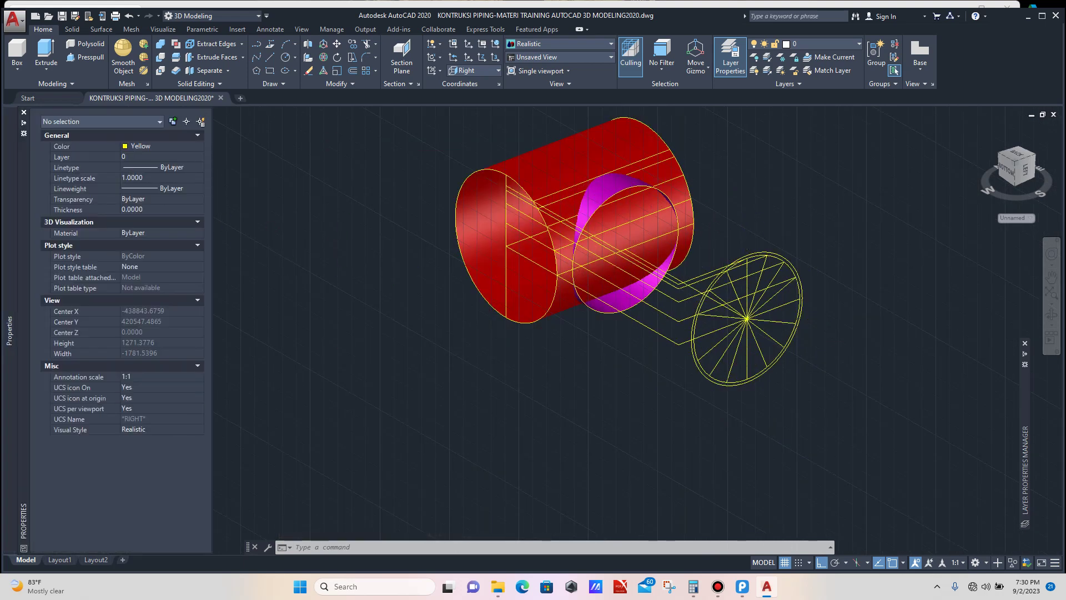
pyautogui.click(161, 146)
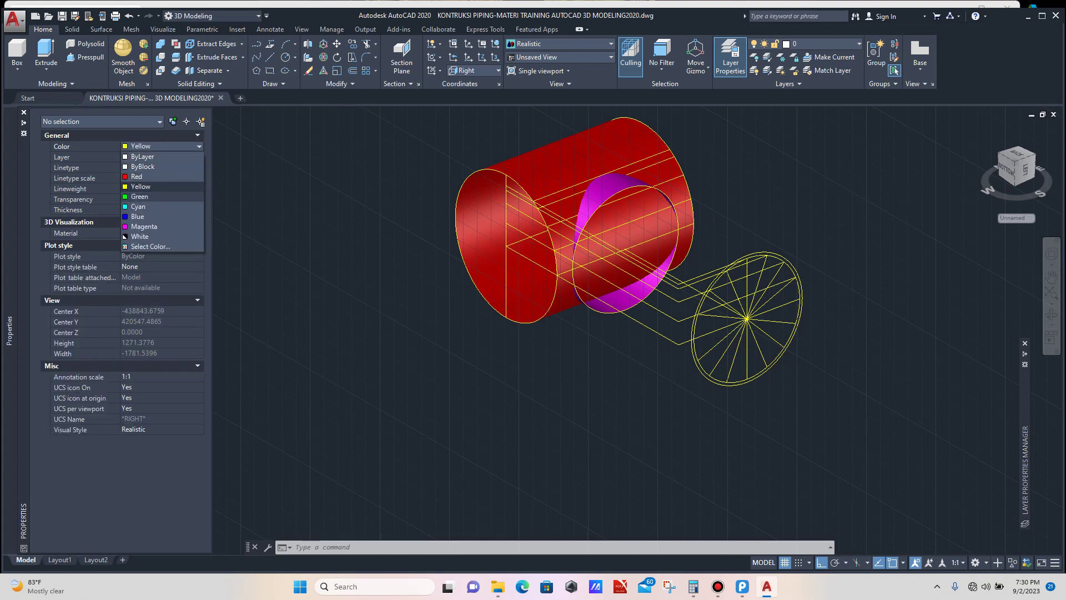
pyautogui.click(139, 207)
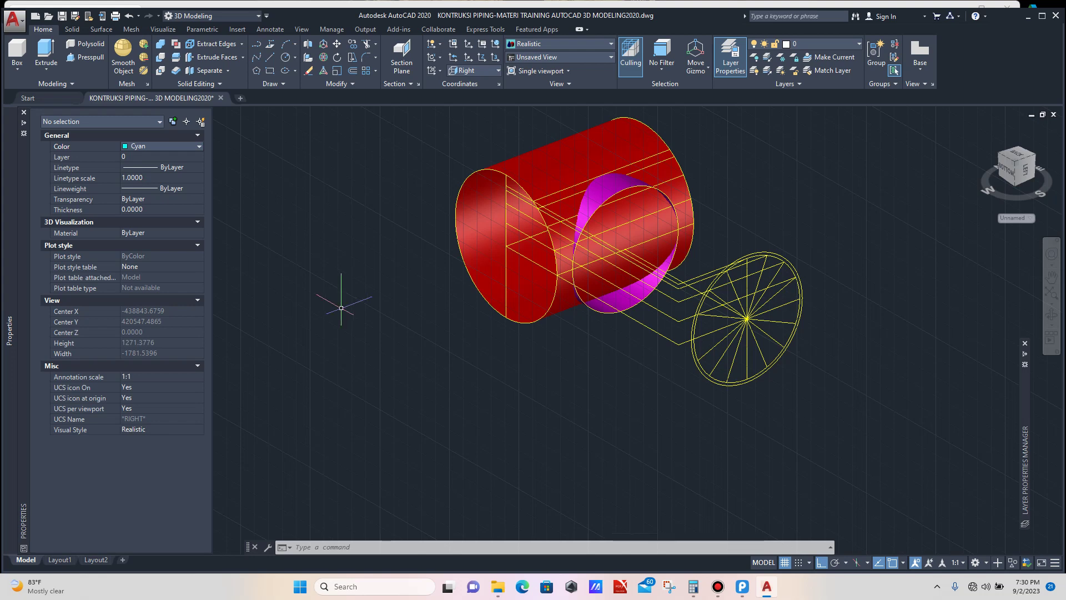
# Step: Draw a line from the vertical spoke's upper end on the inner circle to where the uppermost pipe line meets the branch's saddle edge
pyautogui.scroll(2, 758, 239)
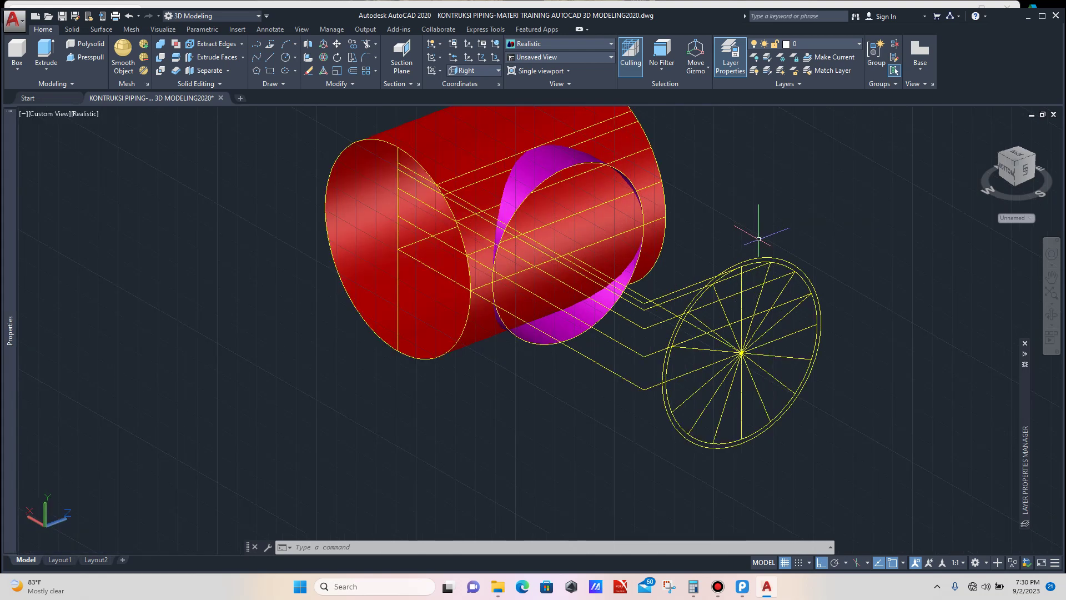
pyautogui.write('l')
pyautogui.press('Return')
pyautogui.scroll(3, 758, 238)
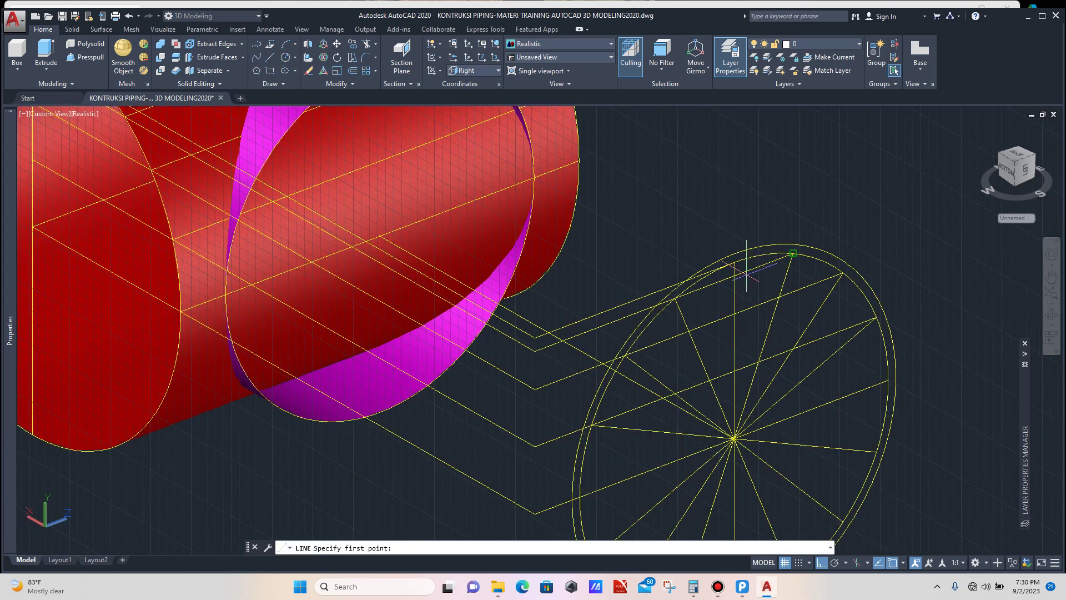
pyautogui.click(734, 261)
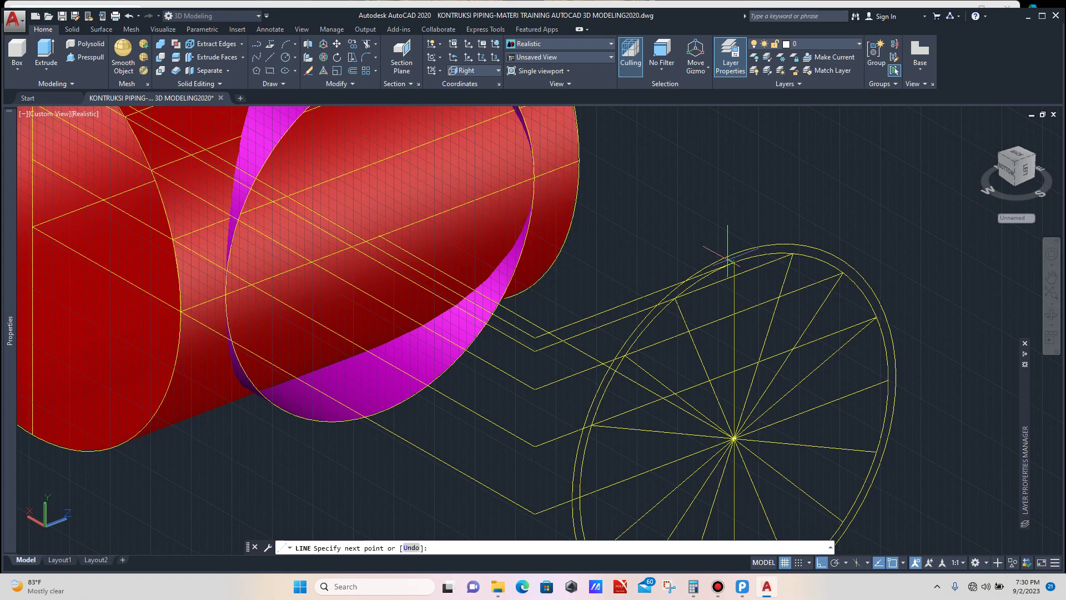
pyautogui.scroll(-3, 716, 308)
pyautogui.scroll(5, 617, 179)
pyautogui.scroll(2, 618, 179)
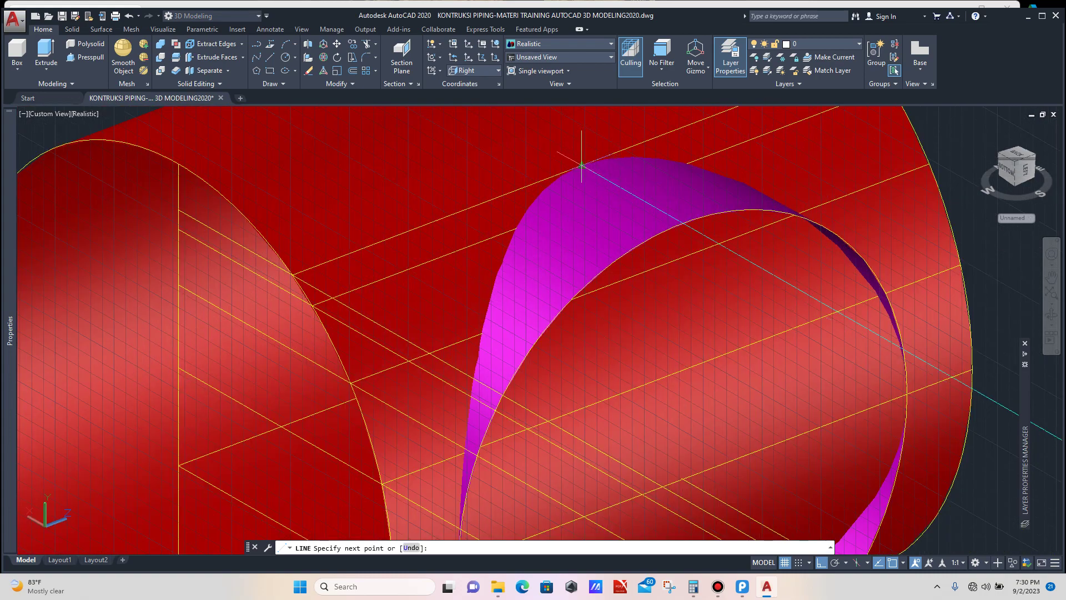
pyautogui.click(582, 165)
pyautogui.press('Return')
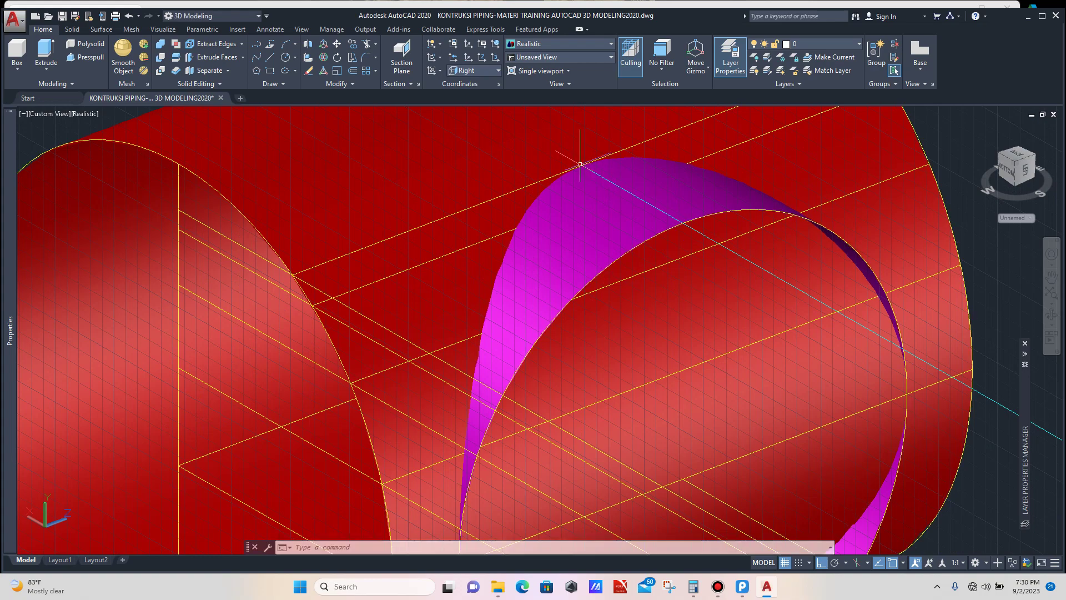
# Step: Shorten the cyan line by stretching its spoke-side endpoint back to the branch pipe's open end circle
pyautogui.scroll(-3, 581, 165)
pyautogui.scroll(2, 774, 275)
pyautogui.scroll(-1, 794, 272)
pyautogui.click(794, 272)
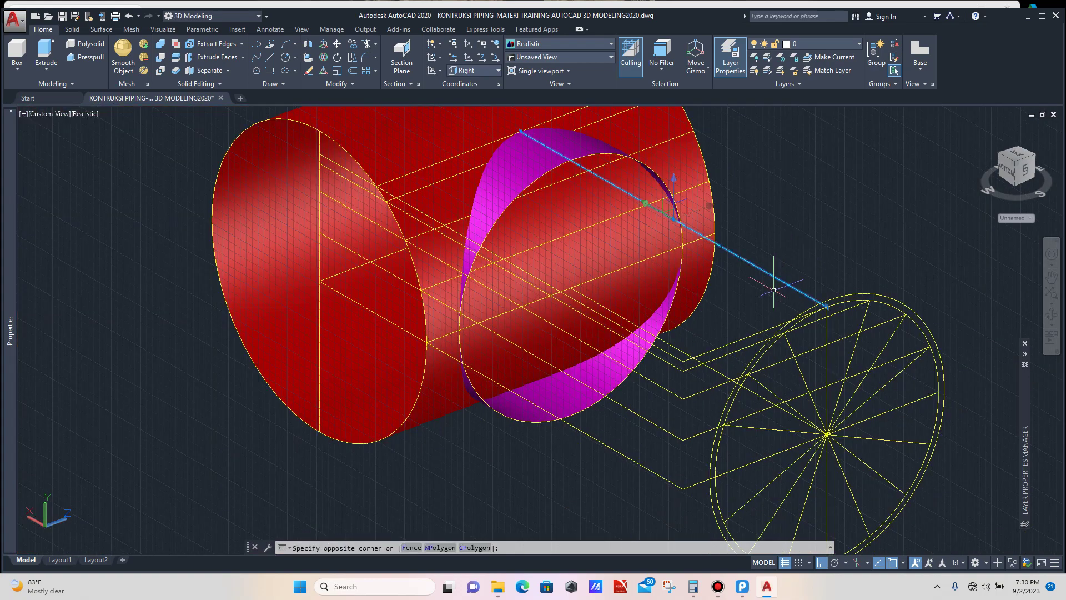
pyautogui.click(774, 284)
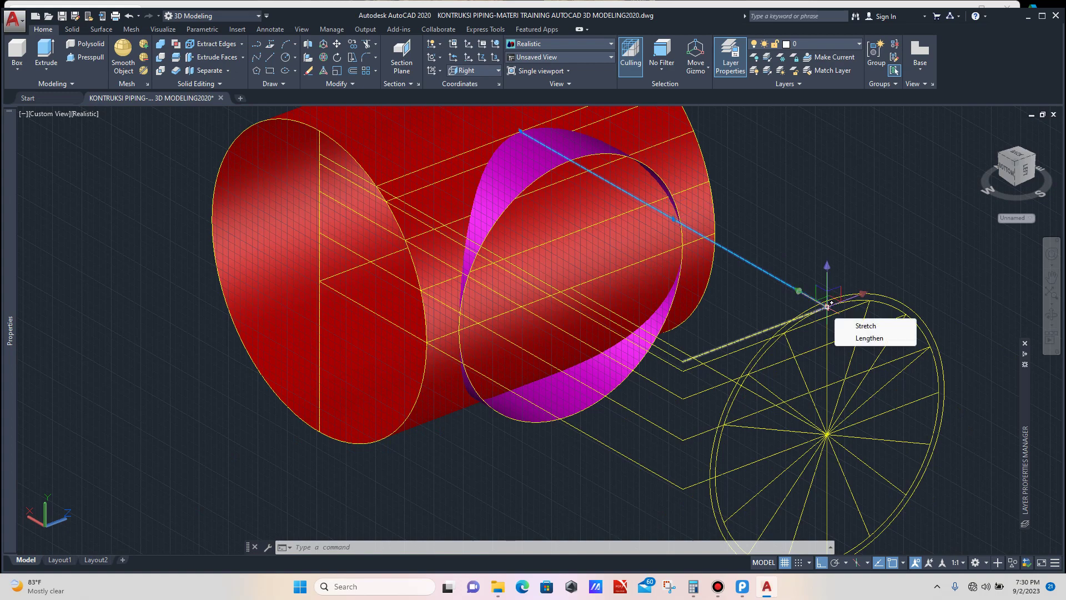
pyautogui.click(823, 304)
pyautogui.scroll(2, 598, 162)
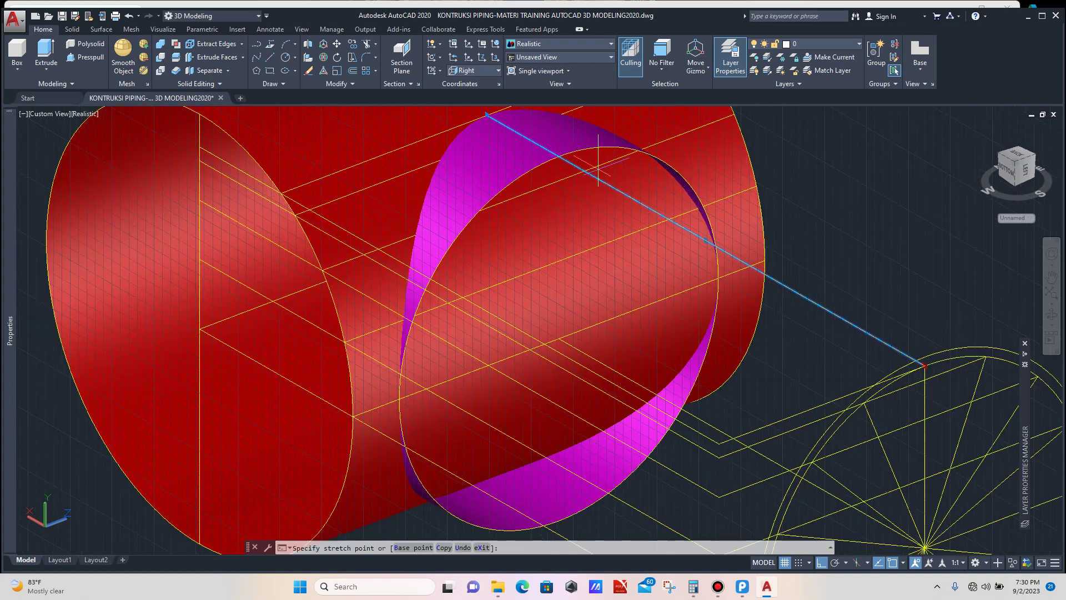
pyautogui.click(559, 155)
pyautogui.scroll(-3, 584, 181)
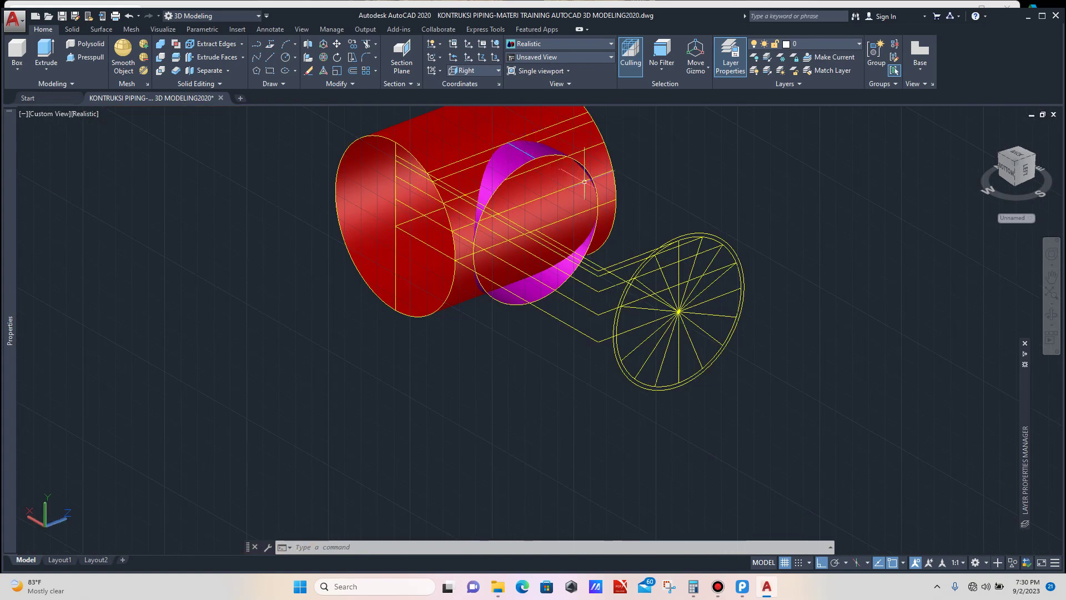
# Step: Draw a line from the end of the spoke beside the upper vertical one to where the second pipe line meets the branch's saddle edge
pyautogui.scroll(1, 690, 229)
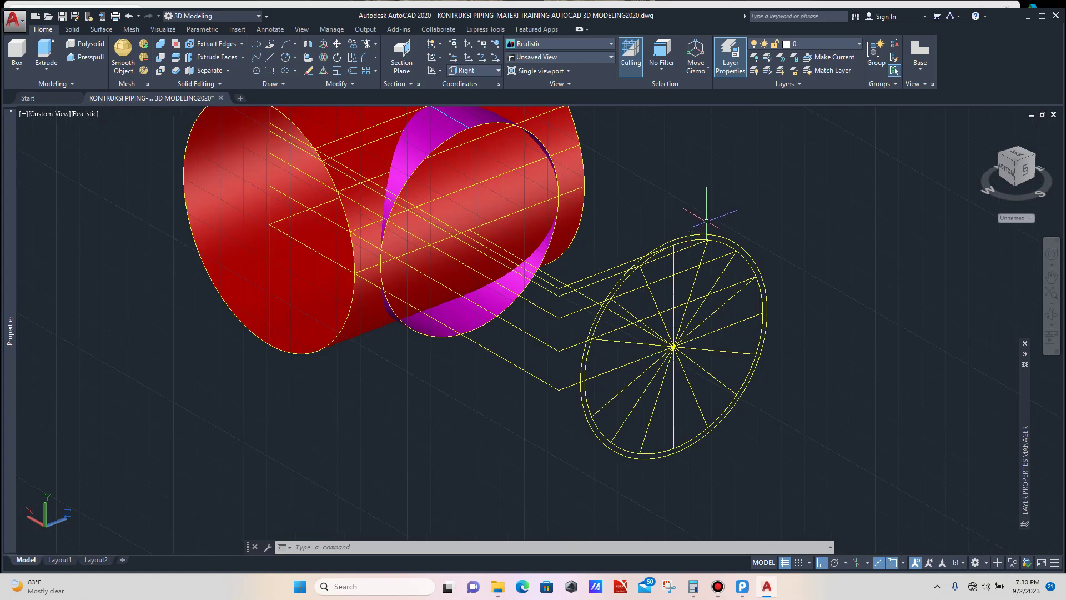
pyautogui.write('l')
pyautogui.press('Return')
pyautogui.scroll(2, 655, 257)
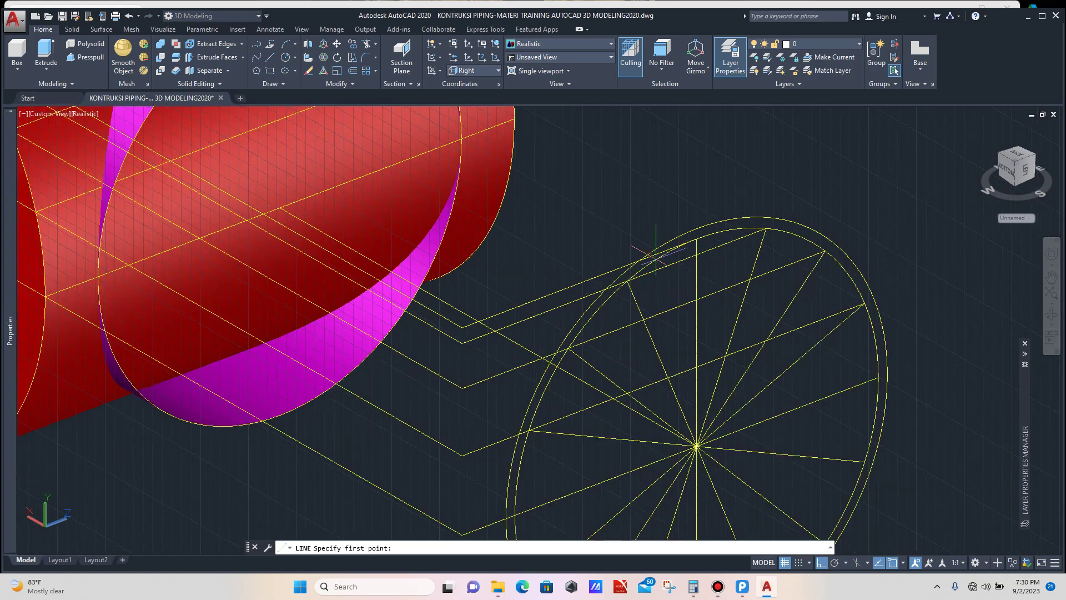
pyautogui.scroll(3, 656, 257)
pyautogui.scroll(4, 621, 284)
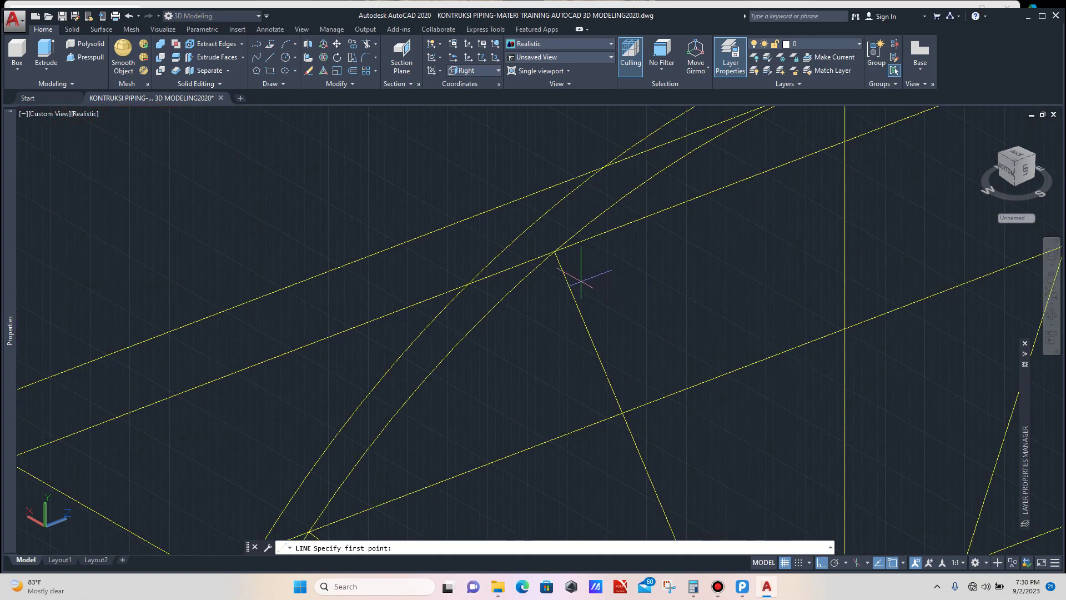
pyautogui.click(554, 253)
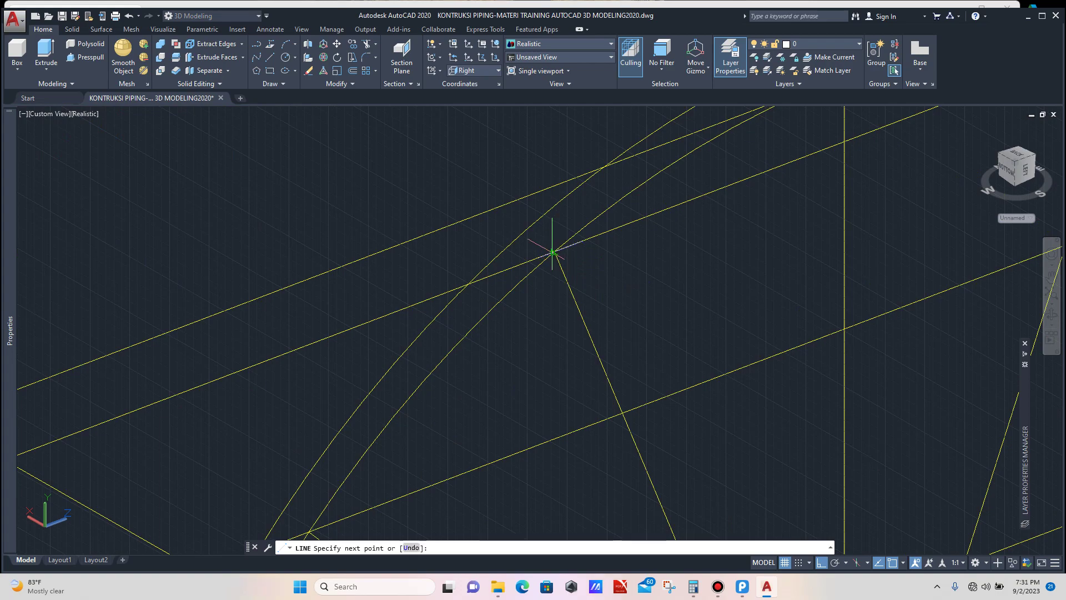
pyautogui.scroll(-6, 554, 253)
pyautogui.scroll(3, 414, 172)
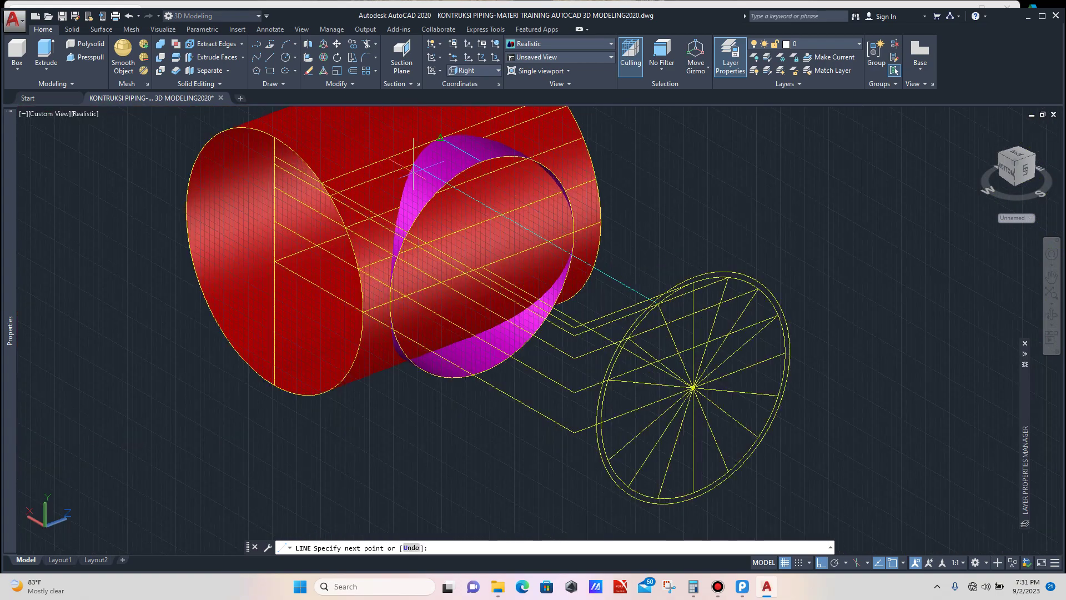
pyautogui.click(412, 165)
pyautogui.press('Return')
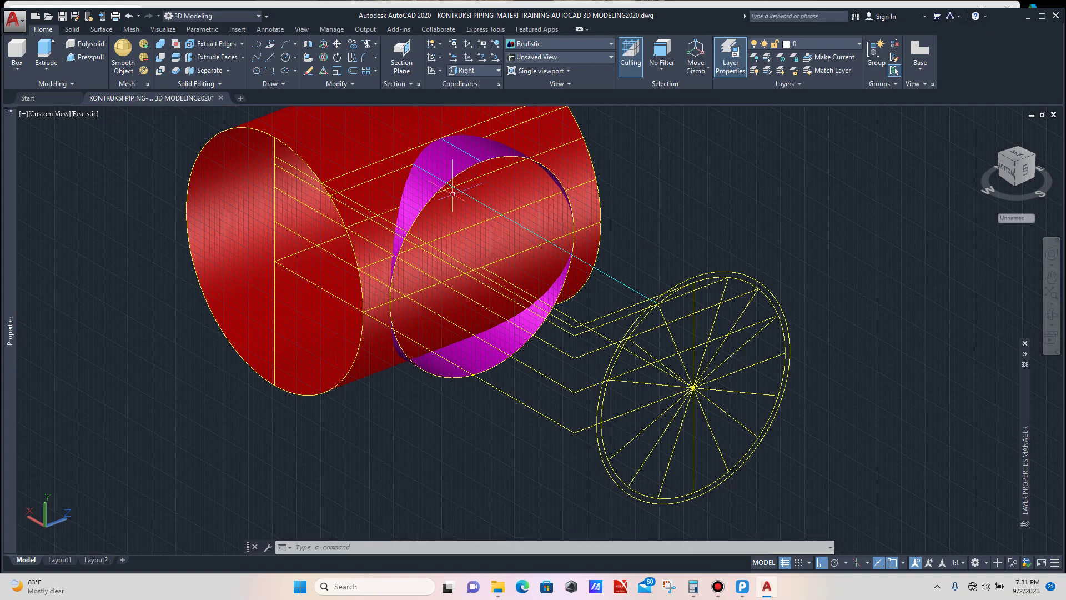
pyautogui.scroll(2, 620, 278)
pyautogui.click(621, 278)
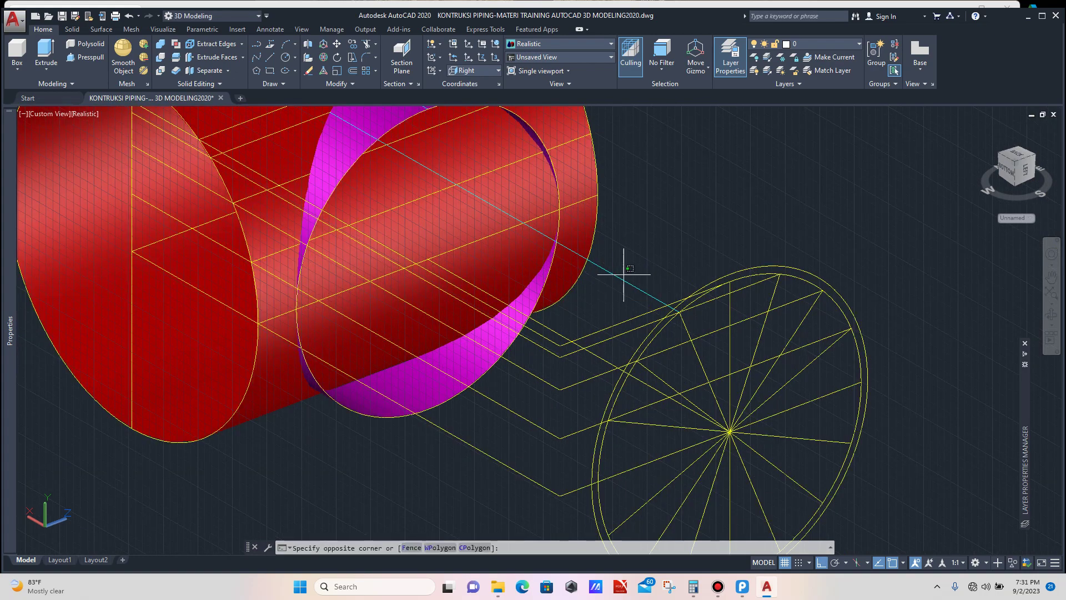
pyautogui.click(613, 288)
pyautogui.click(678, 309)
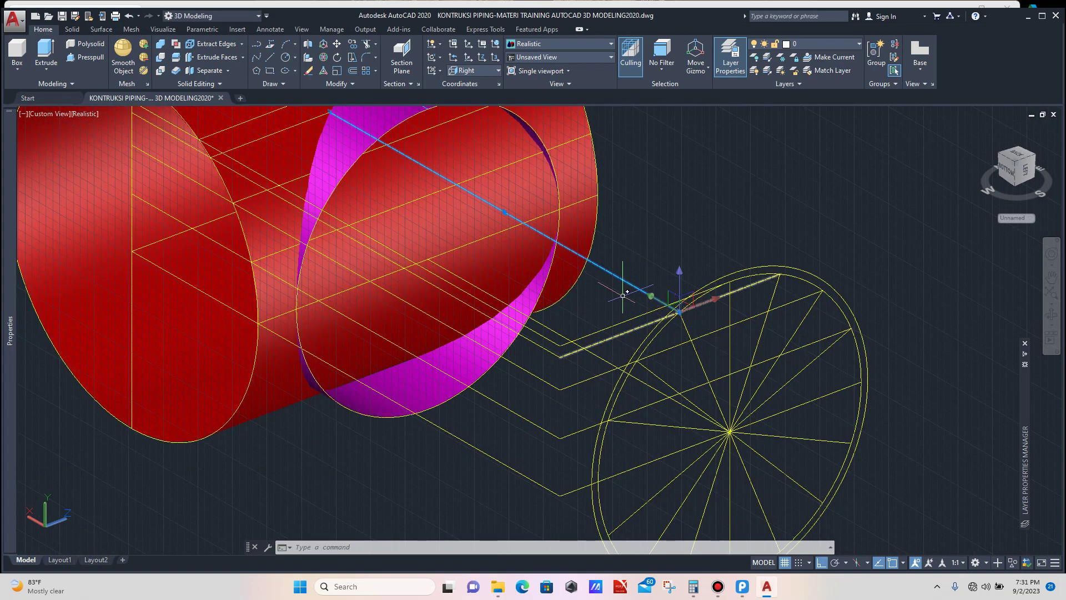
pyautogui.press('Escape')
pyautogui.scroll(-3, 614, 270)
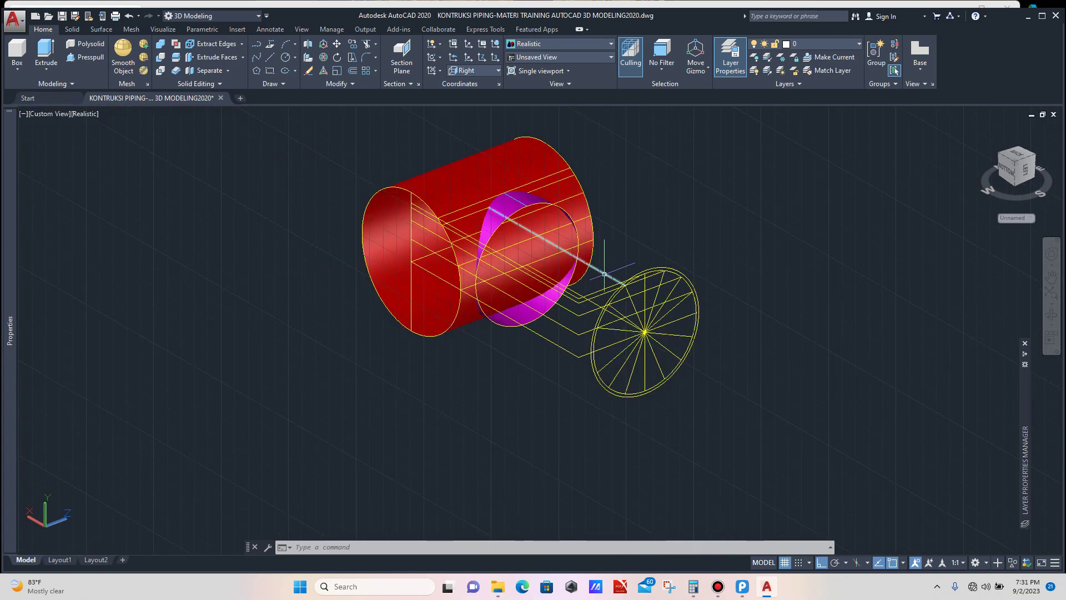
# Step: Change the colour of the second projection line, from the spoke beside the vertical one to the saddle edge, to Blue
pyautogui.click(614, 270)
pyautogui.click(625, 284)
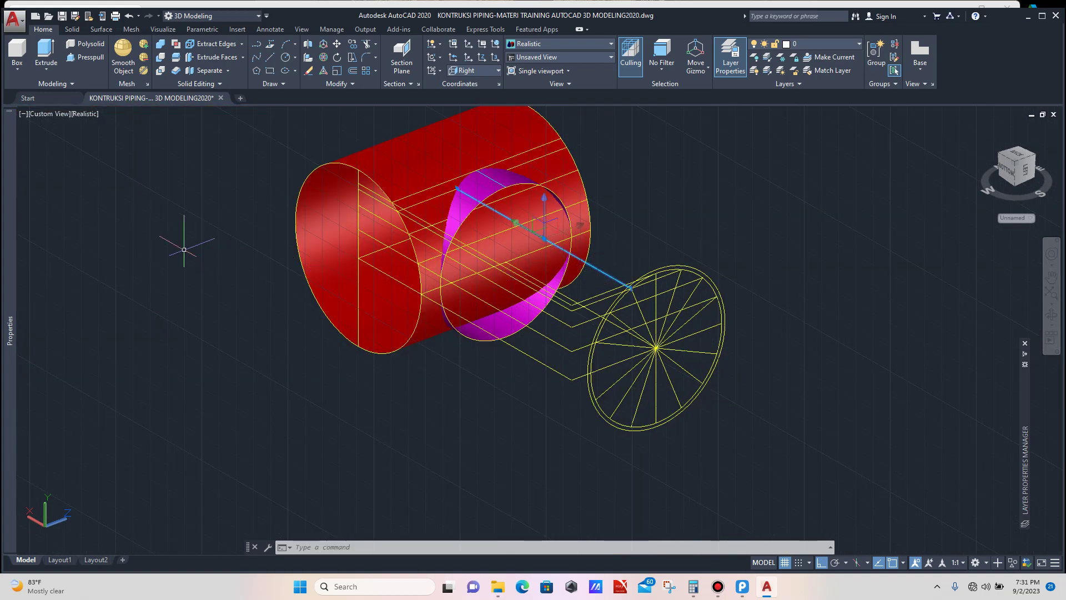
pyautogui.moveTo(9, 330)
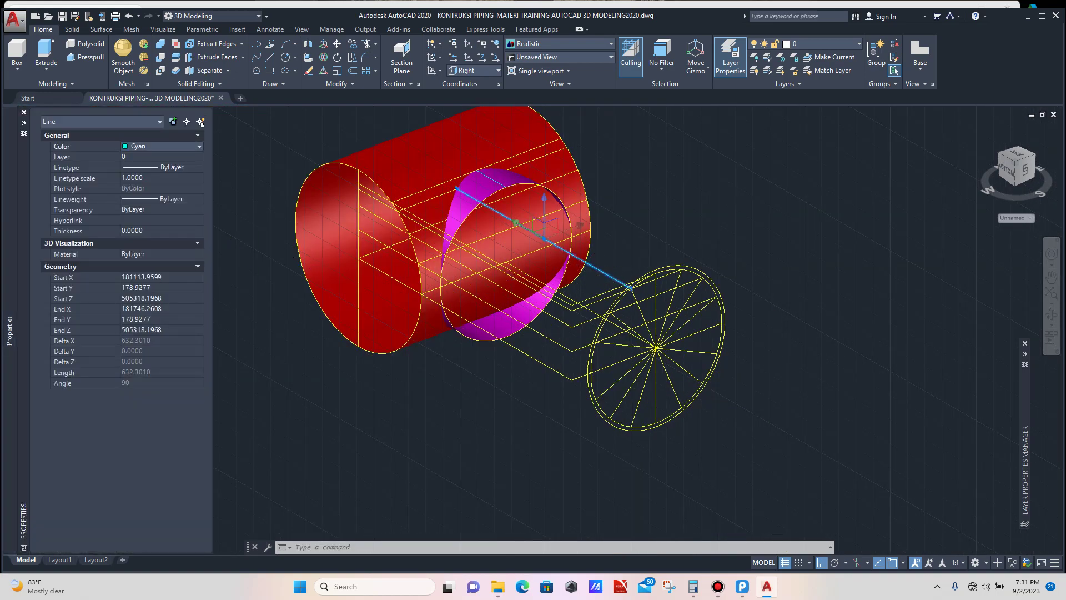
pyautogui.click(161, 146)
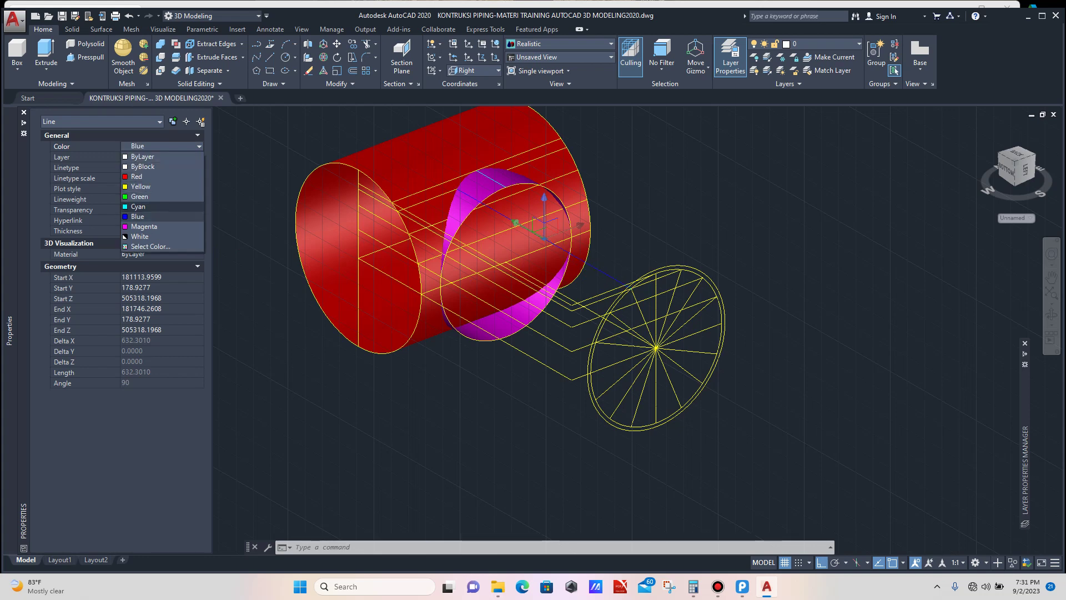
pyautogui.click(137, 216)
# Step: Try to stretch the blue line's spoke-side endpoint back to the branch pipe's open end circle
pyautogui.scroll(3, 604, 276)
pyautogui.click(633, 265)
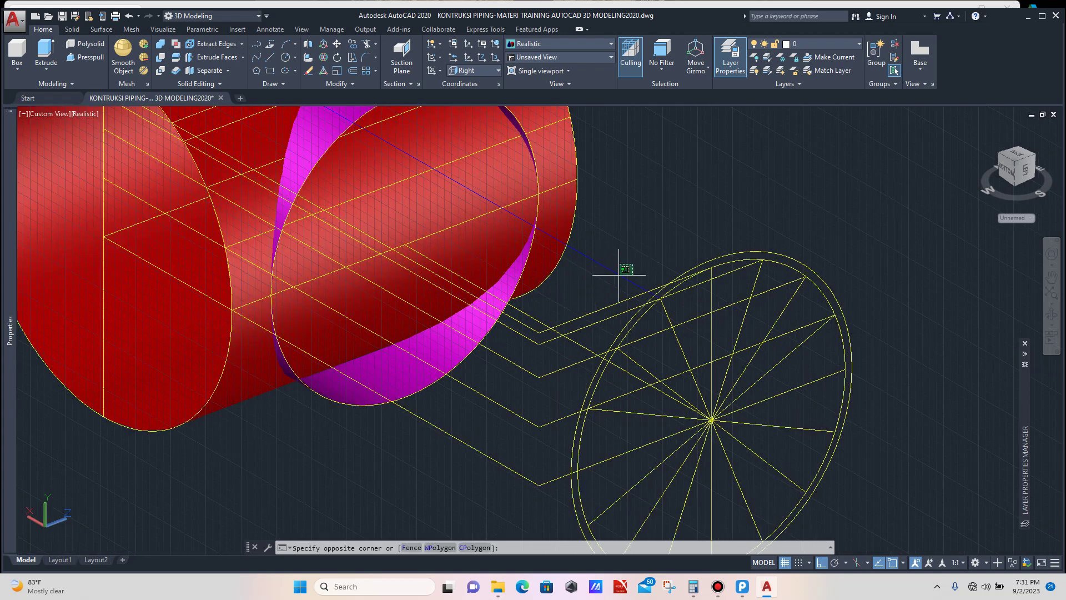
pyautogui.click(619, 274)
pyautogui.scroll(4, 647, 285)
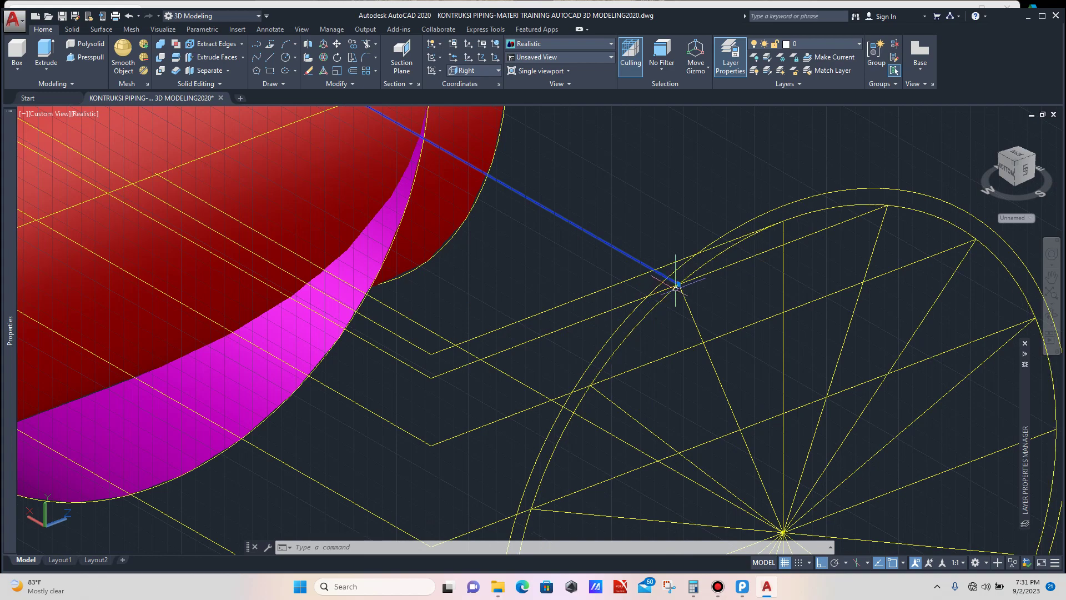
pyautogui.click(678, 284)
pyautogui.scroll(-5, 644, 272)
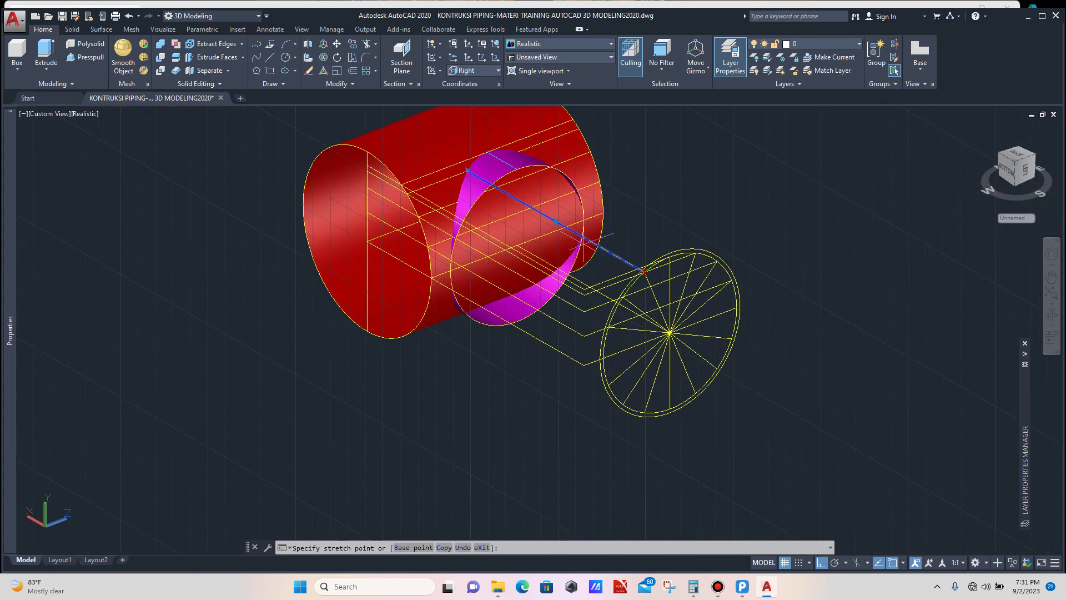
pyautogui.scroll(3, 503, 185)
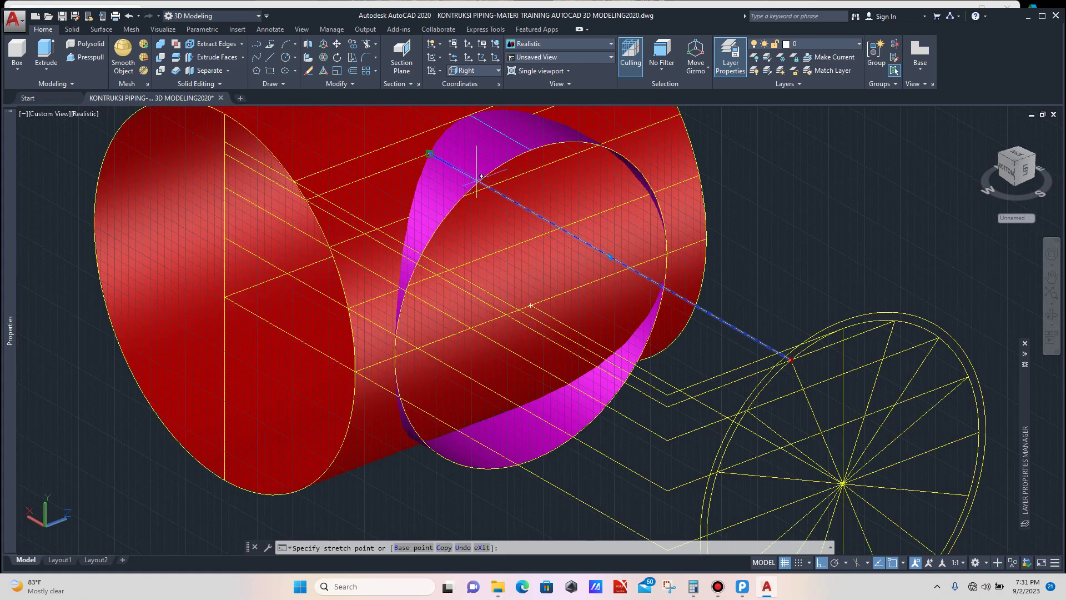
pyautogui.scroll(3, 479, 177)
pyautogui.scroll(-3, 482, 181)
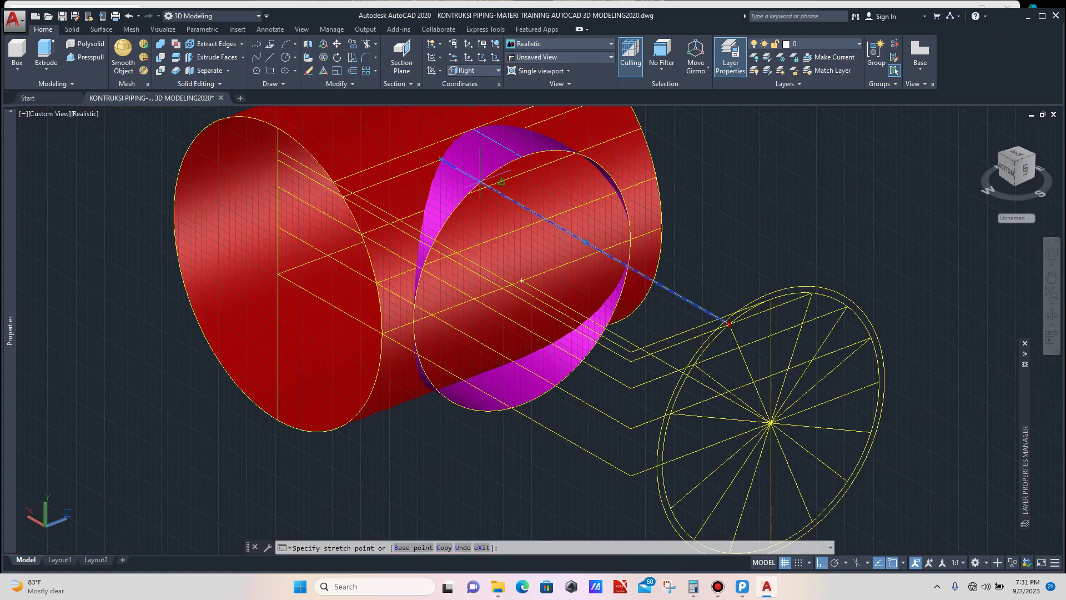
pyautogui.scroll(2, 572, 225)
pyautogui.scroll(2, 722, 322)
pyautogui.click(741, 326)
pyautogui.scroll(2, 741, 327)
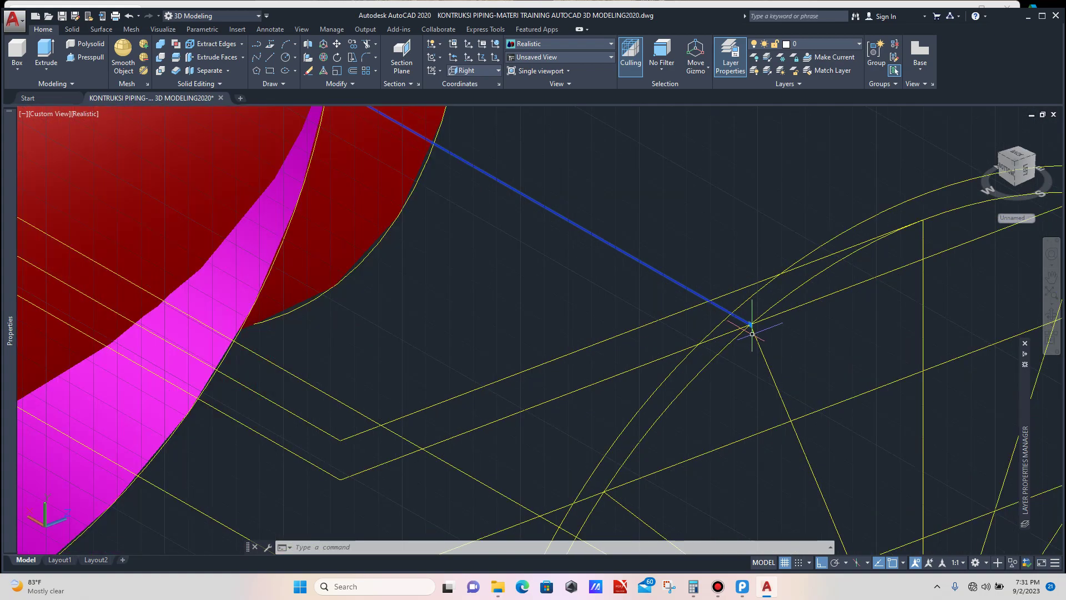
pyautogui.click(750, 325)
pyautogui.scroll(-5, 701, 297)
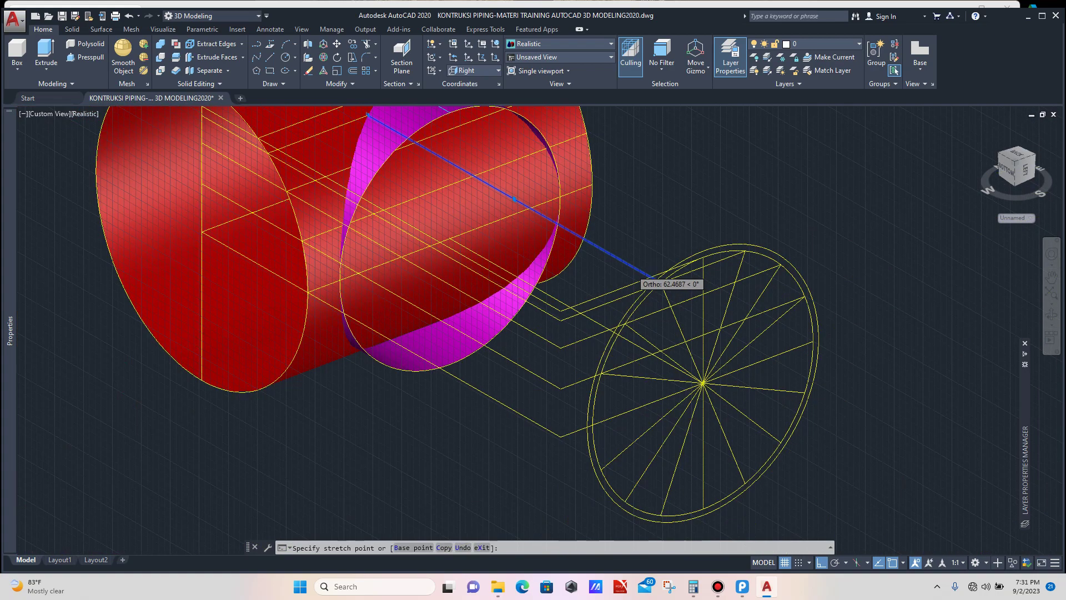
pyautogui.scroll(2, 530, 210)
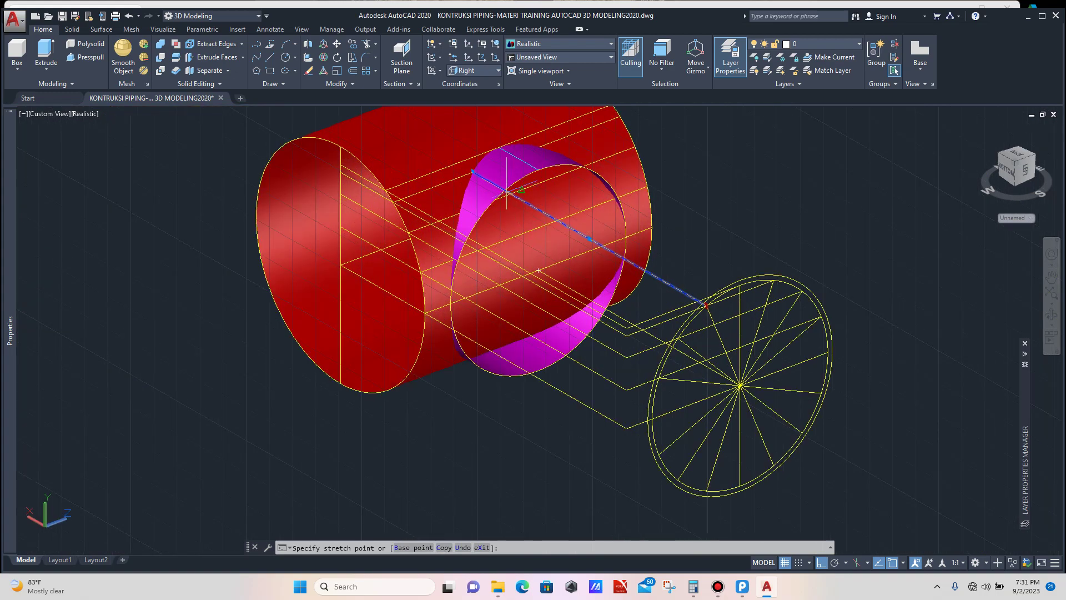
pyautogui.scroll(3, 502, 189)
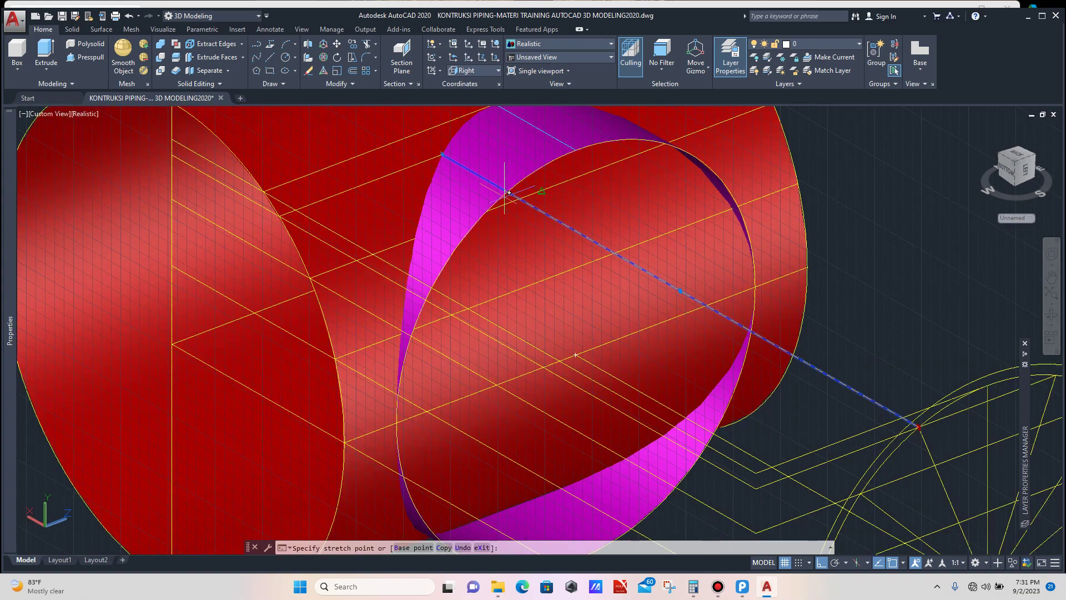
pyautogui.scroll(-3, 509, 190)
pyautogui.press('Escape')
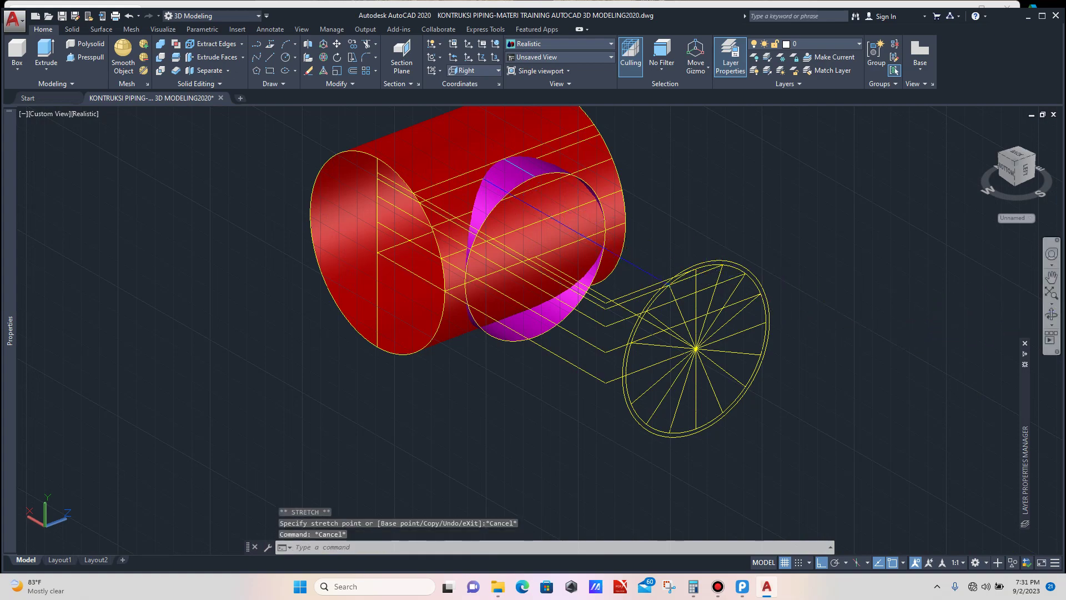
# Step: Erase the blue projection line between the spoke circle and the branch's saddle edge
pyautogui.click(1051, 315)
pyautogui.moveTo(739, 317); pyautogui.dragTo(583, 243)
pyautogui.scroll(5, 610, 266)
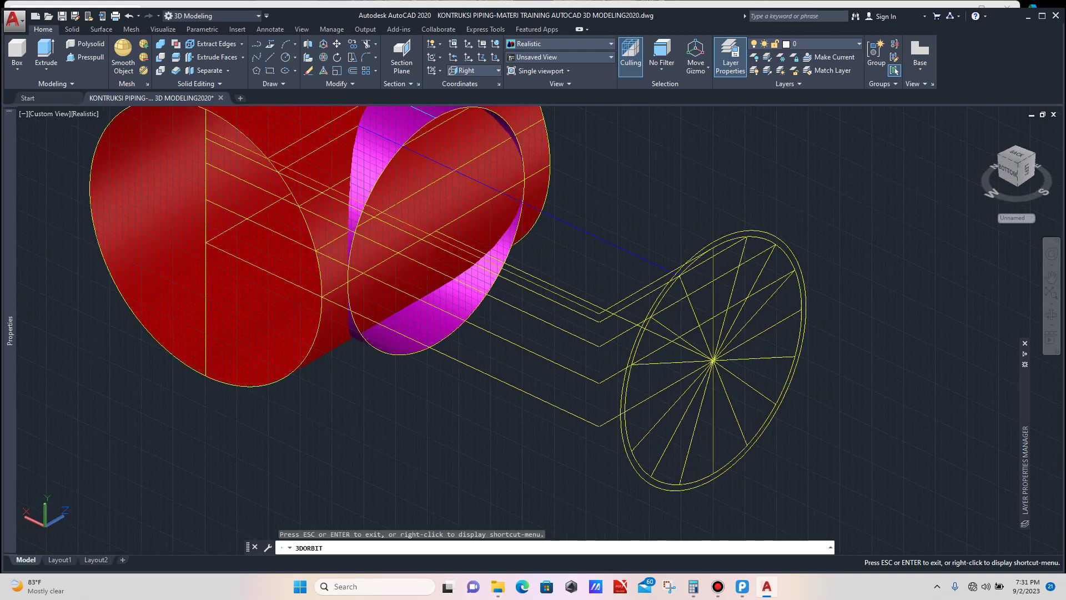
pyautogui.scroll(2, 689, 275)
pyautogui.press('Escape')
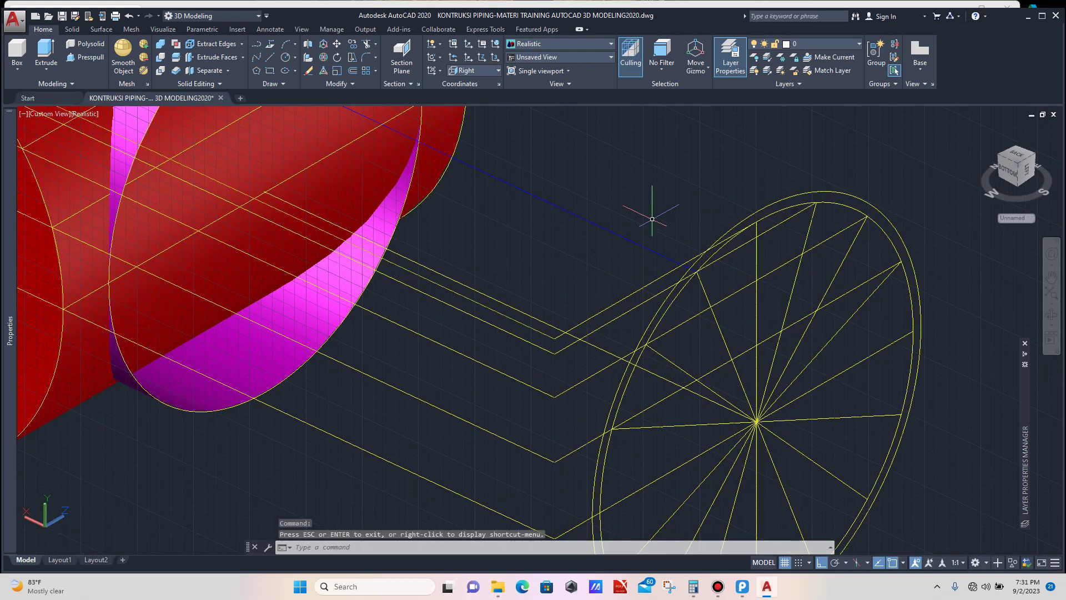
pyautogui.moveTo(643, 215); pyautogui.dragTo(607, 238)
pyautogui.press('Delete')
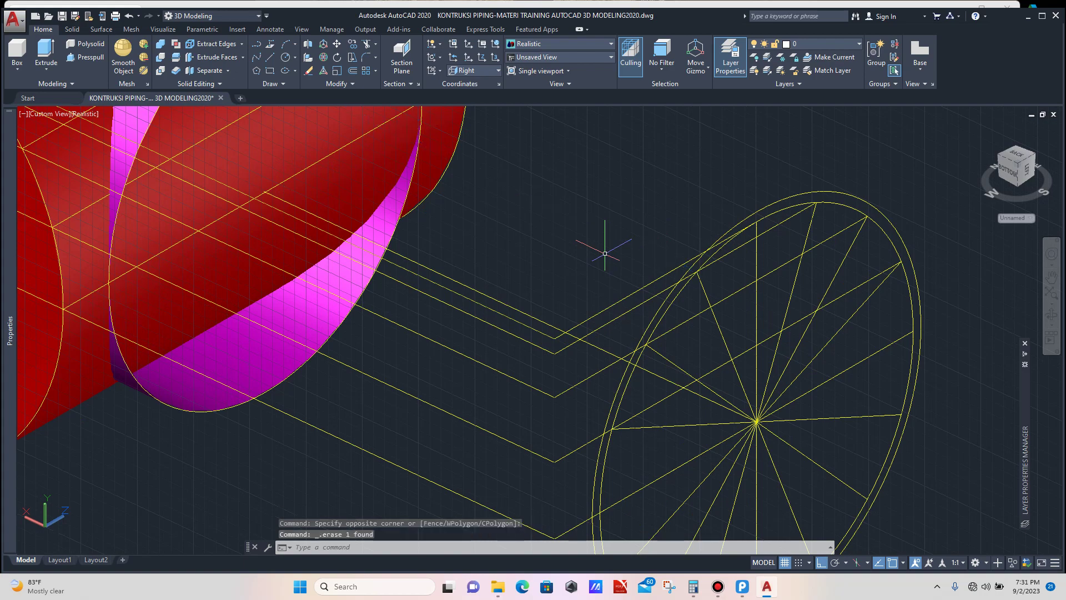
# Step: Redraw the line from the end of the spoke beside the upper vertical one to where the second pipe line meets the saddle edge
pyautogui.scroll(-3, 666, 236)
pyautogui.scroll(3, 679, 233)
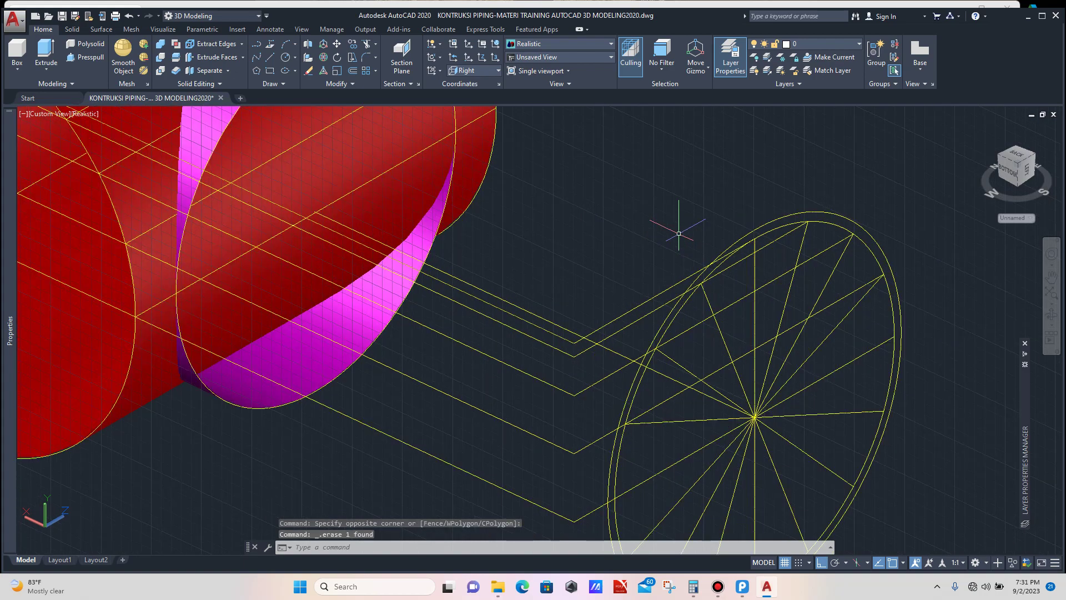
pyautogui.write('l')
pyautogui.press('Return')
pyautogui.scroll(2, 694, 261)
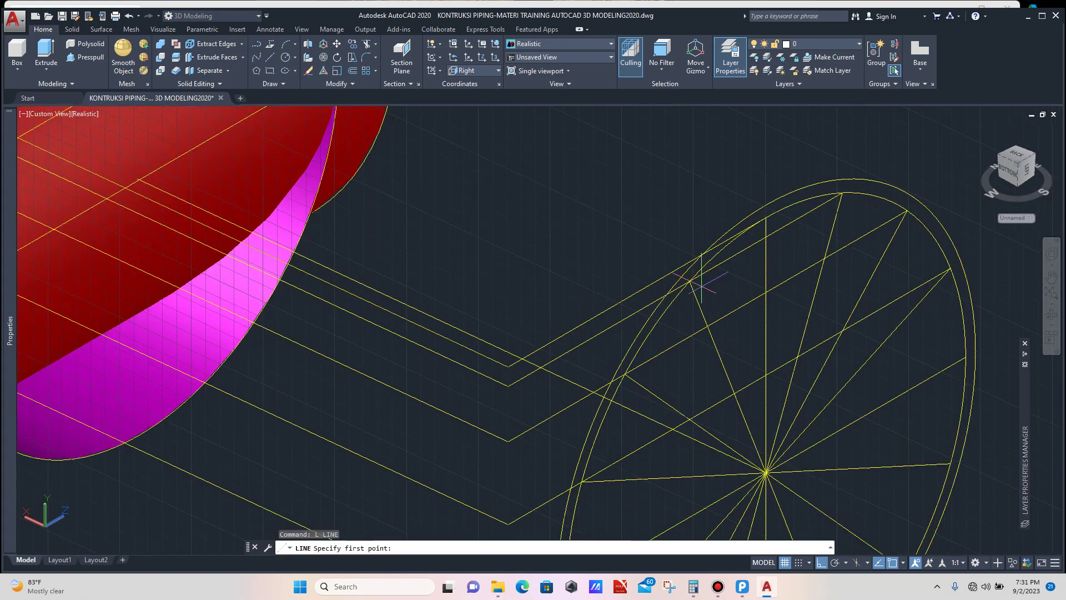
pyautogui.click(689, 281)
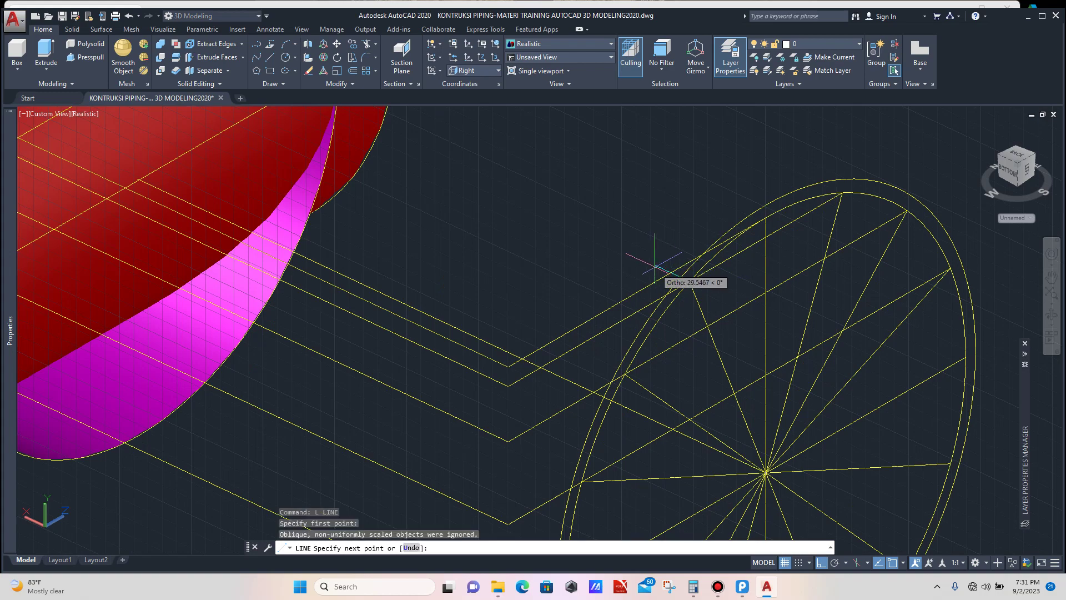
pyautogui.scroll(-3, 696, 280)
pyautogui.scroll(2, 666, 283)
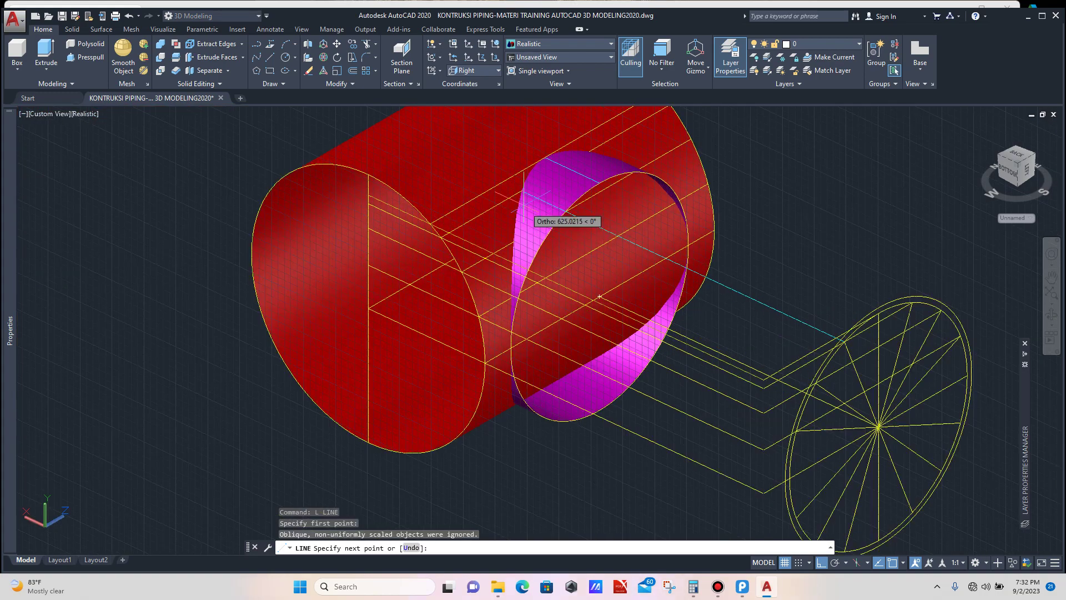
pyautogui.click(520, 191)
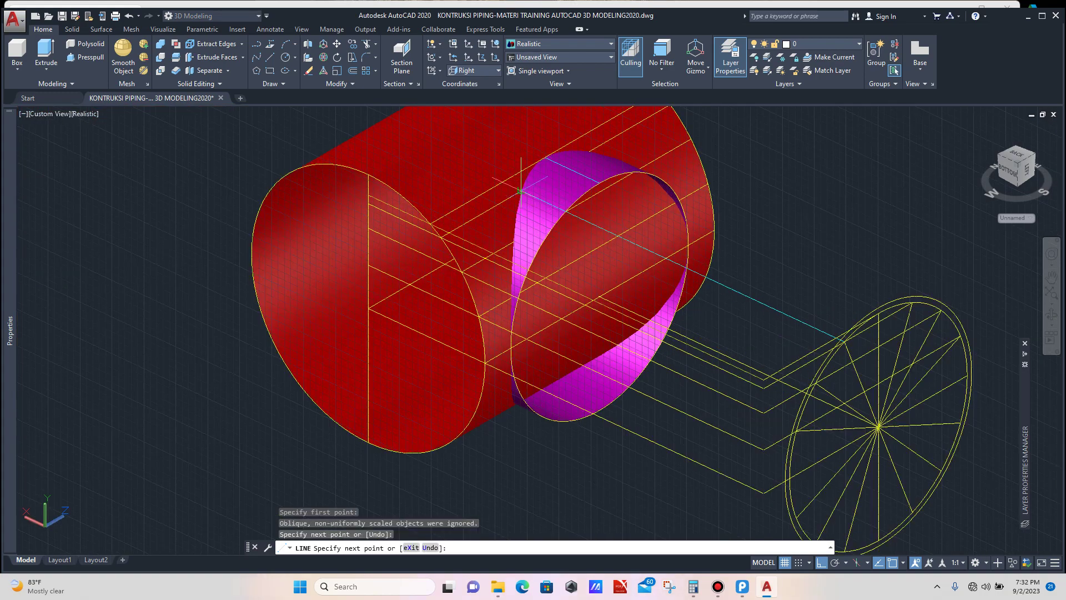
pyautogui.press('Escape')
# Step: Try to stretch the redrawn line's spoke-side endpoint back to the edge of the branch pipe's open end
pyautogui.click(786, 293)
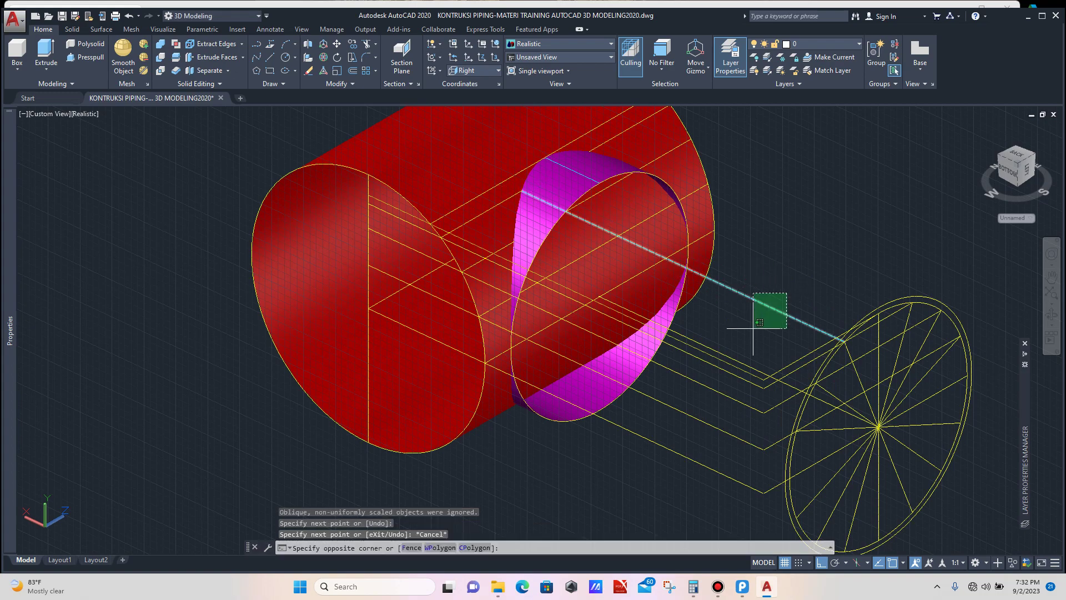
pyautogui.click(752, 331)
pyautogui.scroll(2, 816, 327)
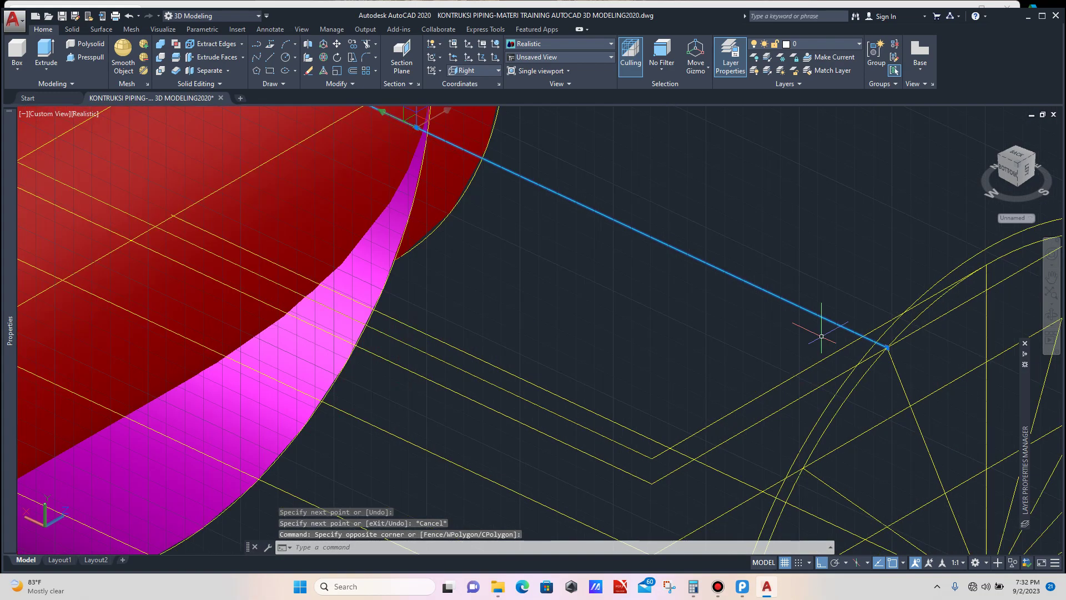
pyautogui.click(886, 349)
pyautogui.scroll(-3, 810, 316)
pyautogui.scroll(-2, 810, 316)
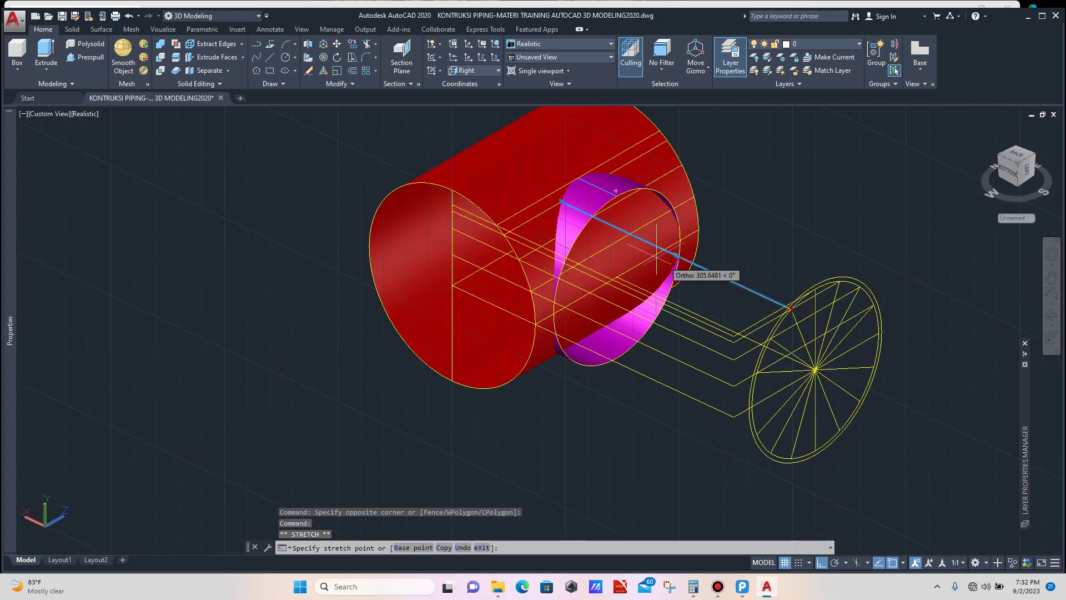
pyautogui.scroll(4, 592, 213)
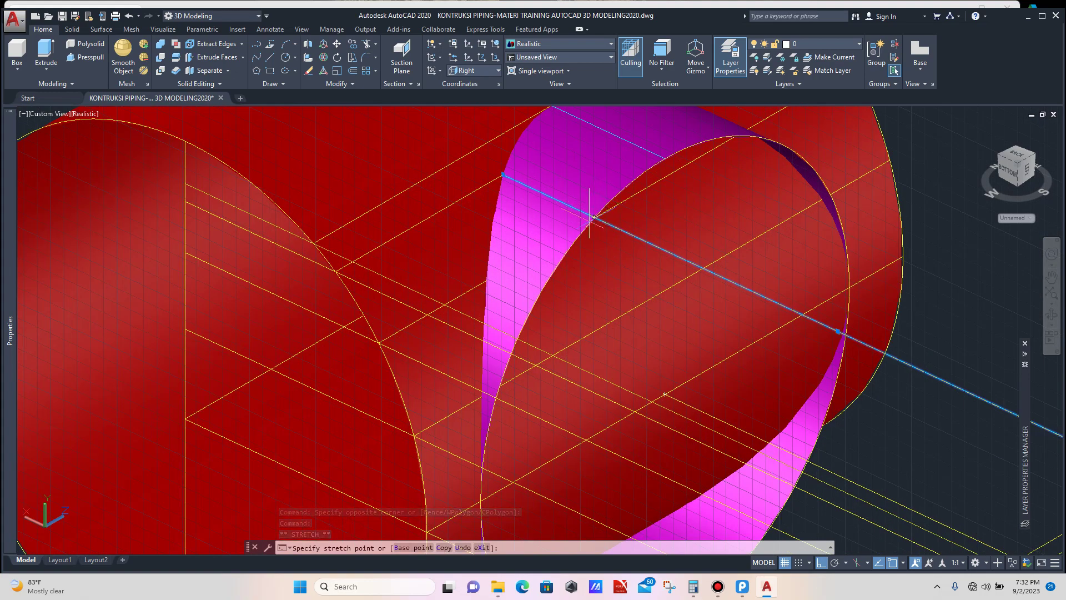
pyautogui.scroll(-5, 593, 216)
pyautogui.press('Escape')
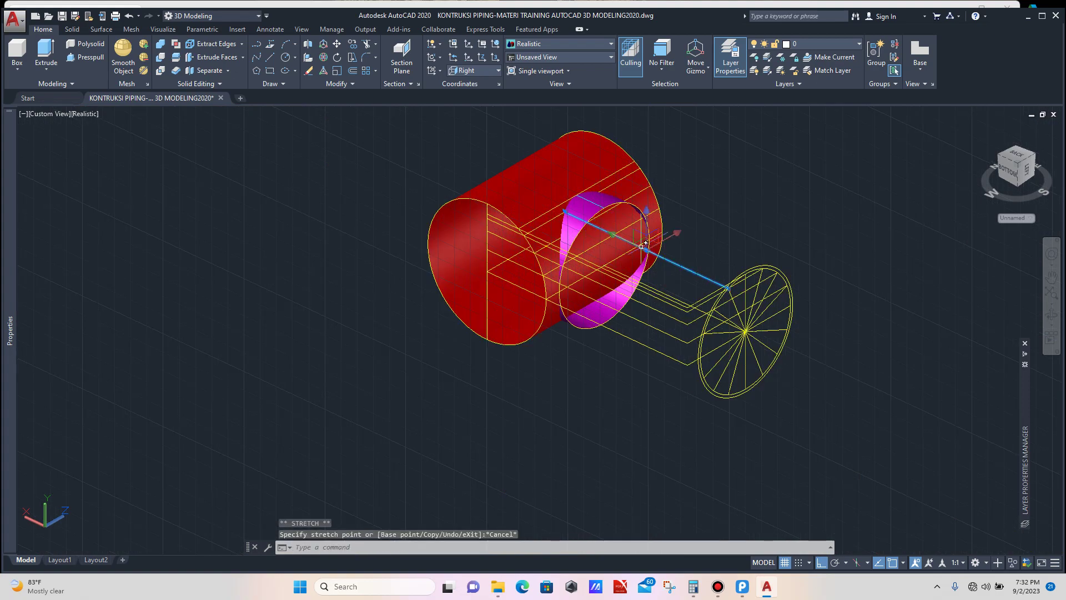
pyautogui.press('Escape')
# Step: Change the colour of the redrawn projection line between the spoke circle and the saddle edge to Blue
pyautogui.scroll(-2, 721, 277)
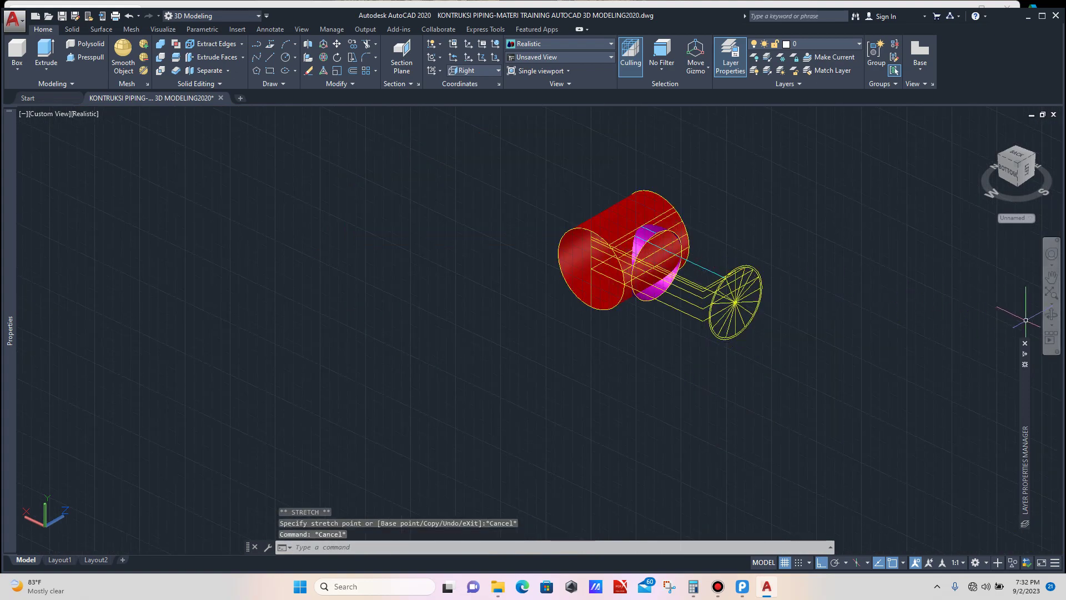
pyautogui.click(1051, 315)
pyautogui.moveTo(888, 389); pyautogui.dragTo(699, 388)
pyautogui.press('Escape')
pyautogui.scroll(5, 625, 259)
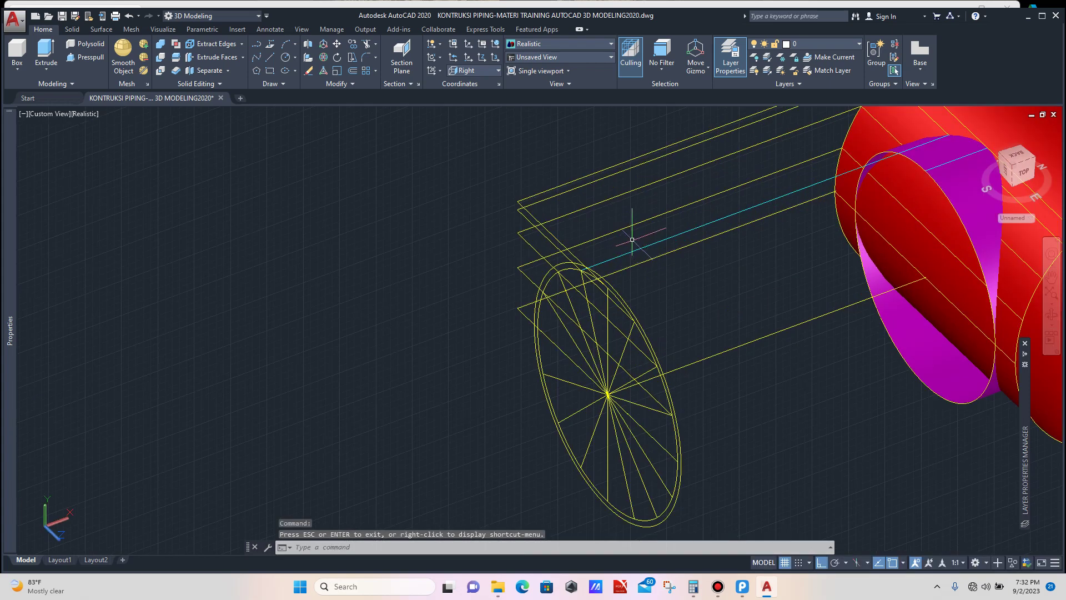
pyautogui.click(626, 255)
pyautogui.click(626, 254)
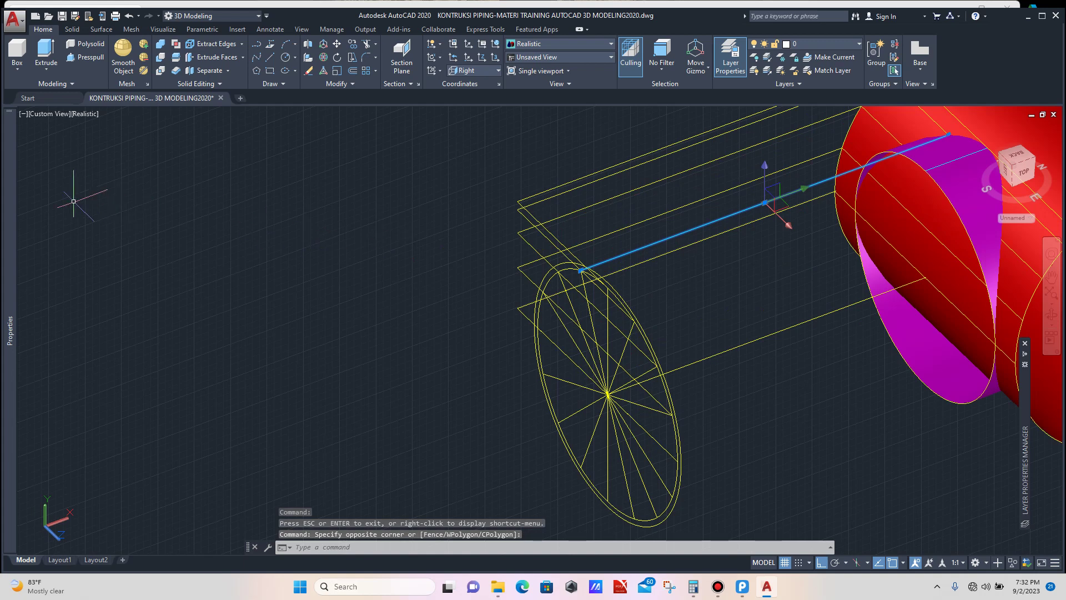
pyautogui.moveTo(10, 187)
pyautogui.click(161, 146)
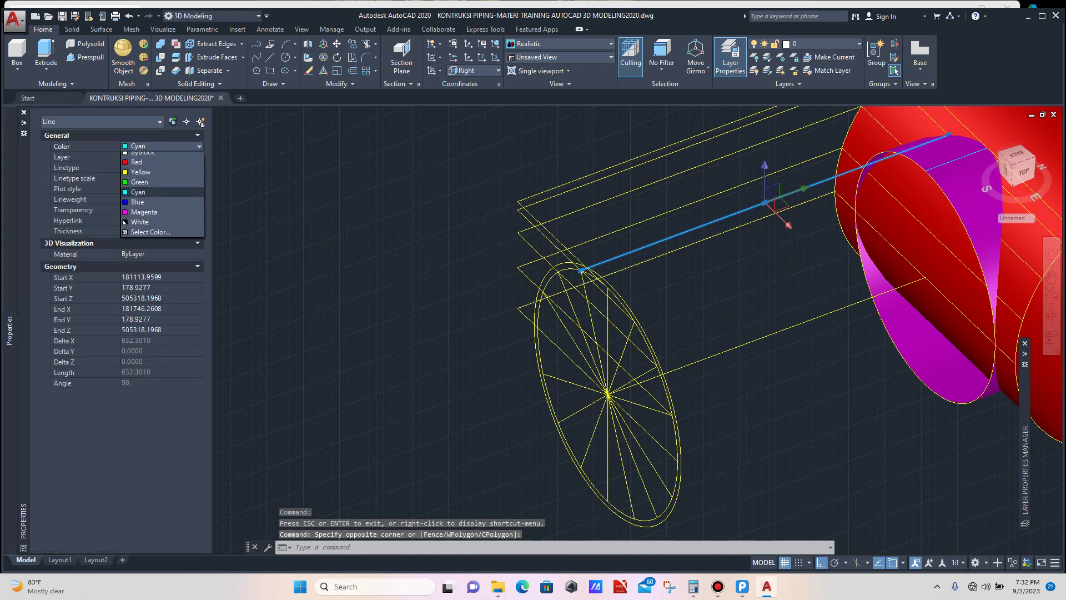
pyautogui.press('Escape')
pyautogui.press('Escape')
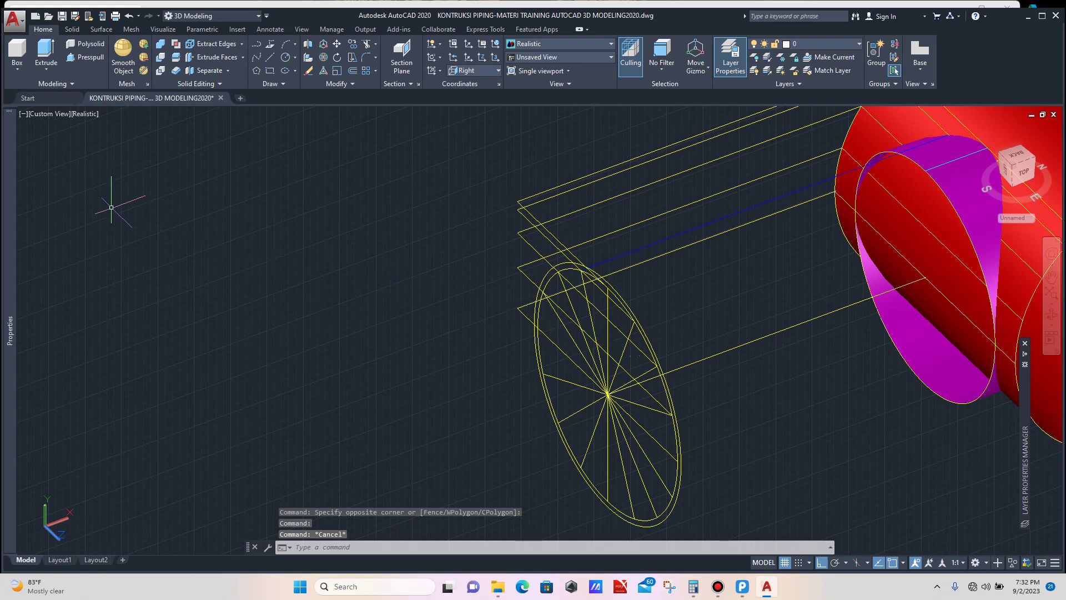
# Step: Set the current object colour to Blue for new lines
pyautogui.moveTo(10, 222)
pyautogui.click(161, 146)
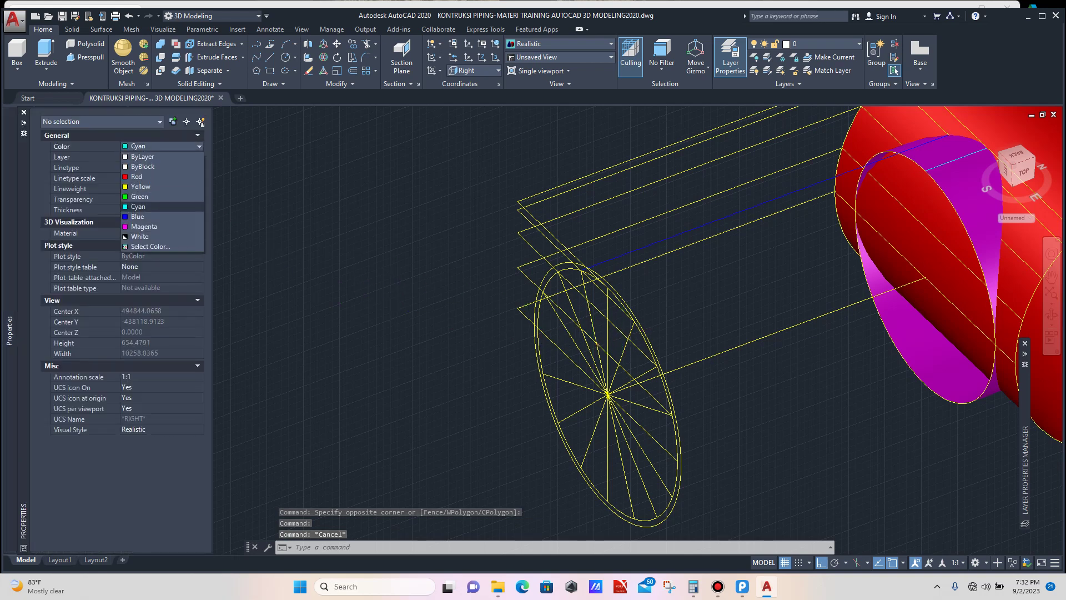
pyautogui.click(142, 217)
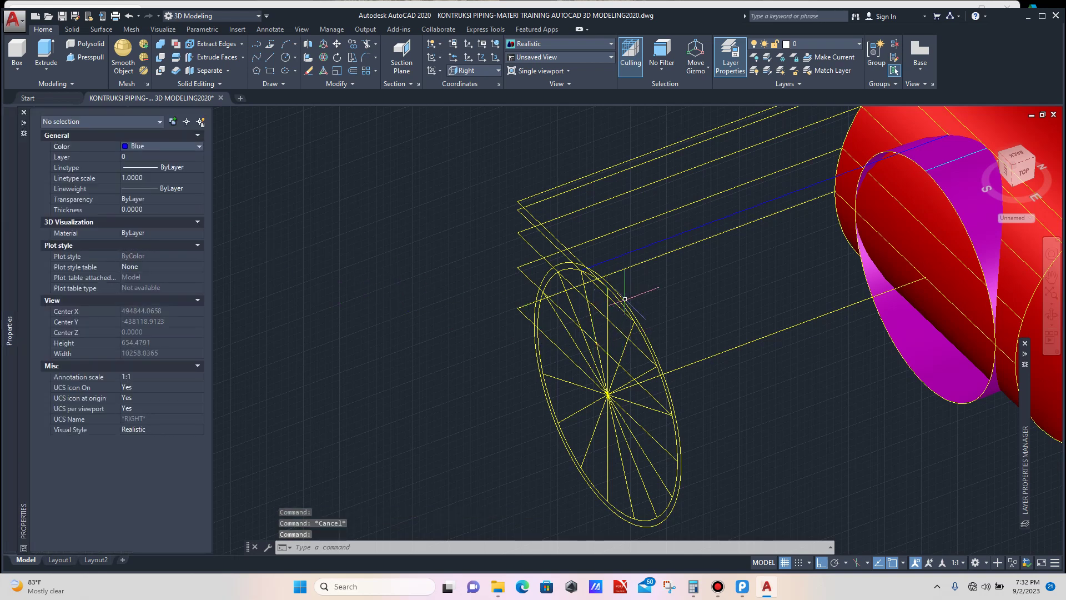
# Step: Draw a Blue line from the spoke end on the other side of the upper vertical spoke to the branch's saddle edge
pyautogui.scroll(3, 646, 303)
pyautogui.write('l')
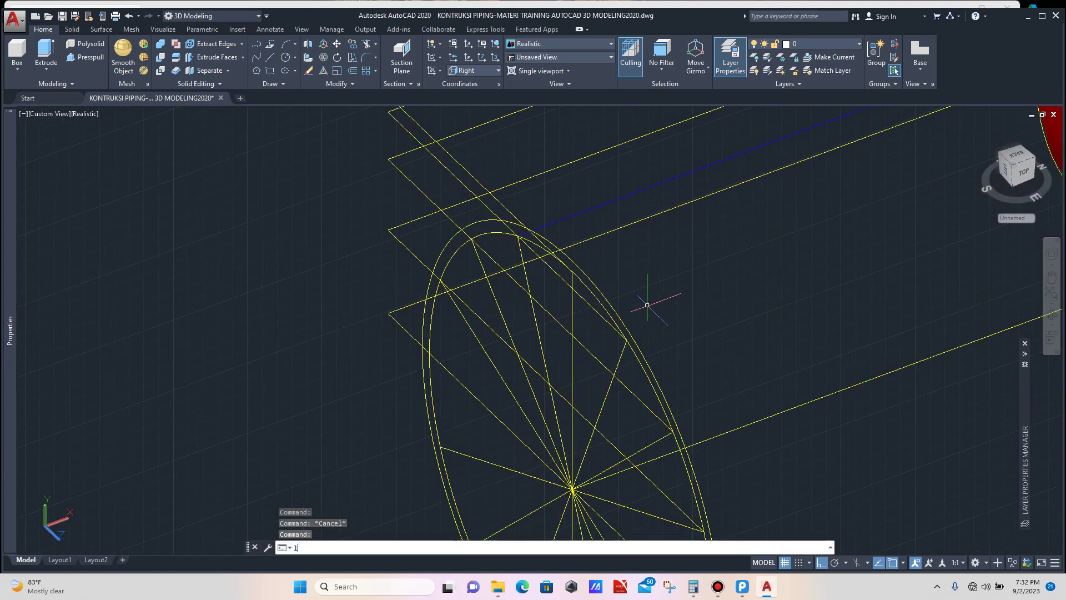
pyautogui.press('Return')
pyautogui.scroll(3, 632, 367)
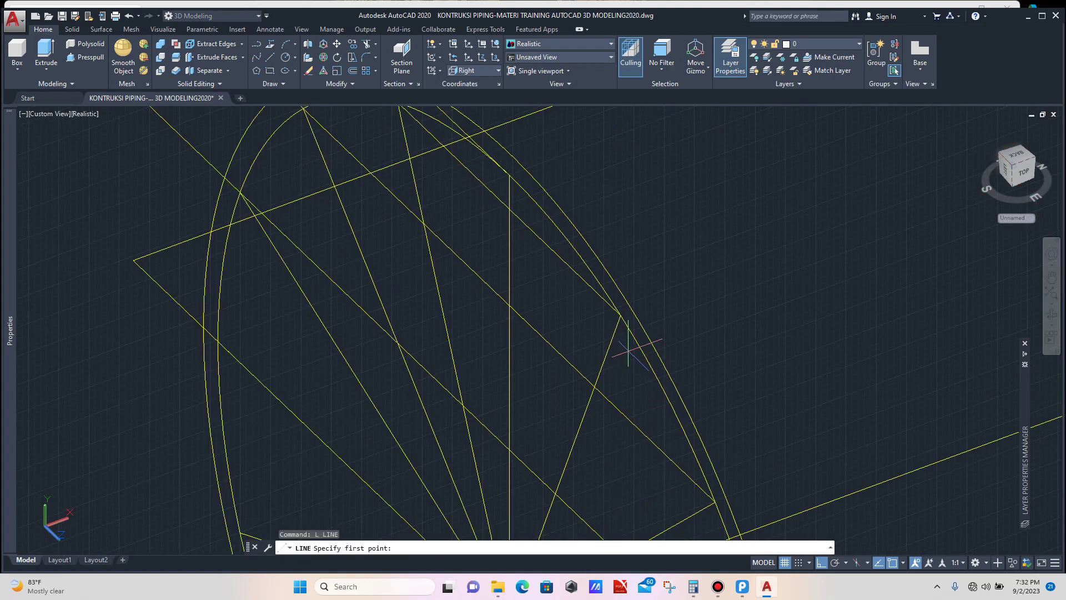
pyautogui.click(620, 316)
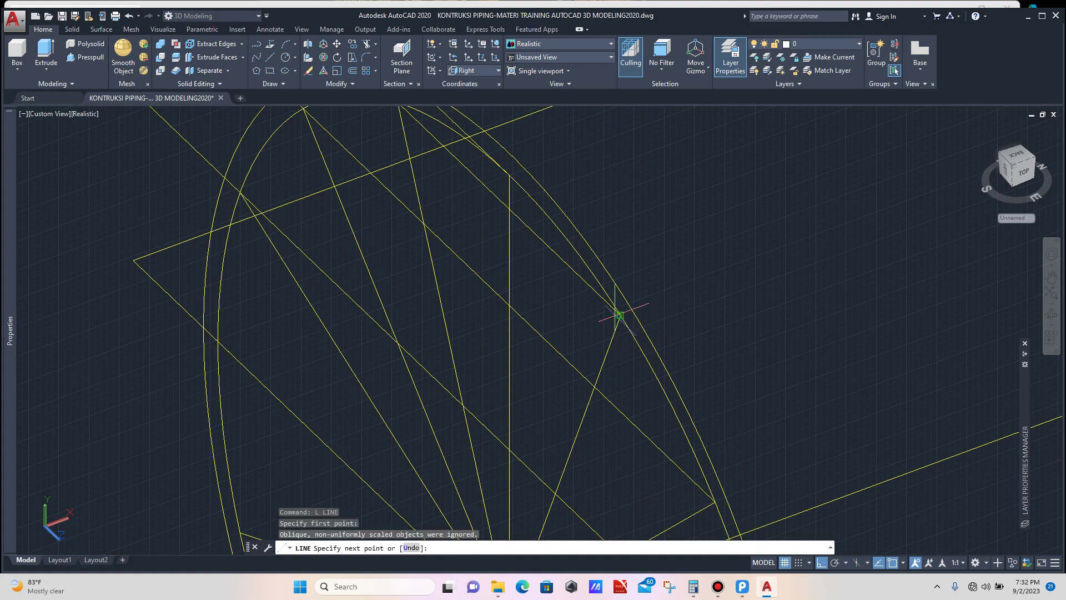
pyautogui.scroll(-5, 621, 316)
pyautogui.scroll(3, 747, 278)
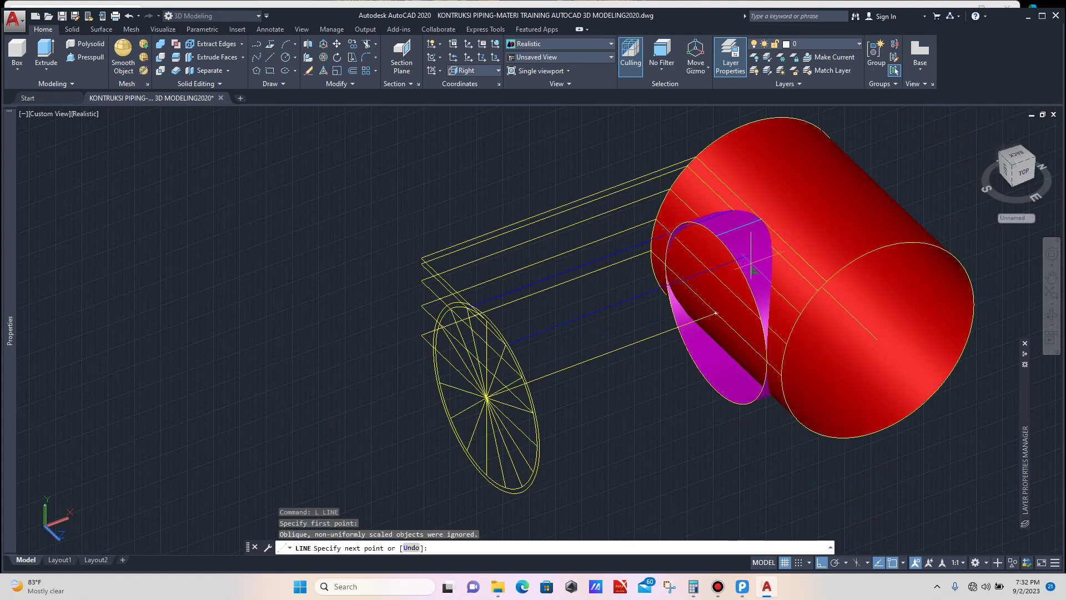
pyautogui.click(771, 248)
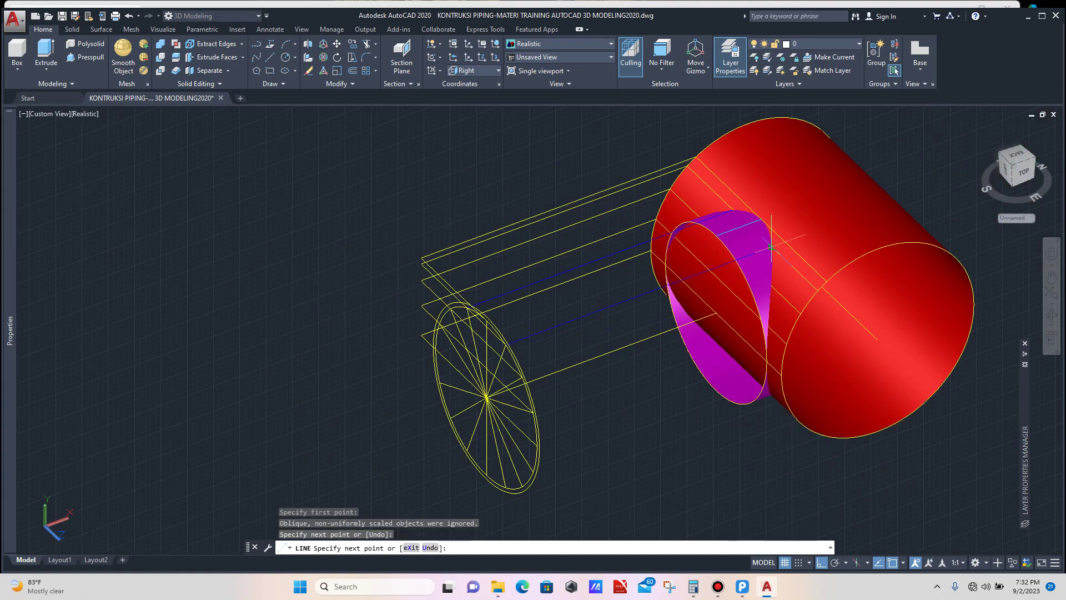
pyautogui.press('Escape')
pyautogui.scroll(3, 615, 314)
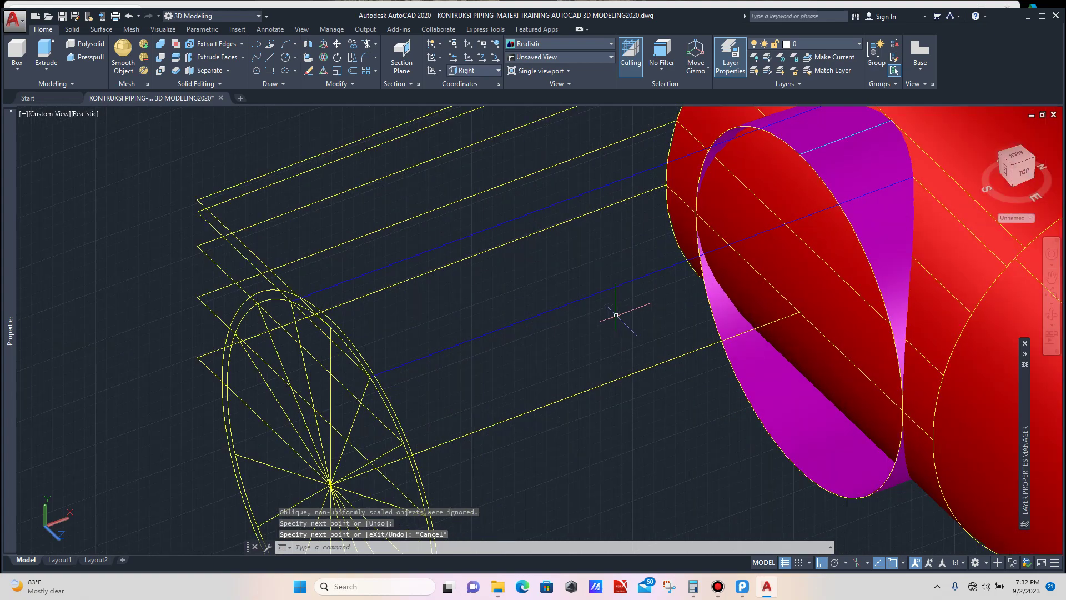
pyautogui.click(575, 288)
pyautogui.click(539, 331)
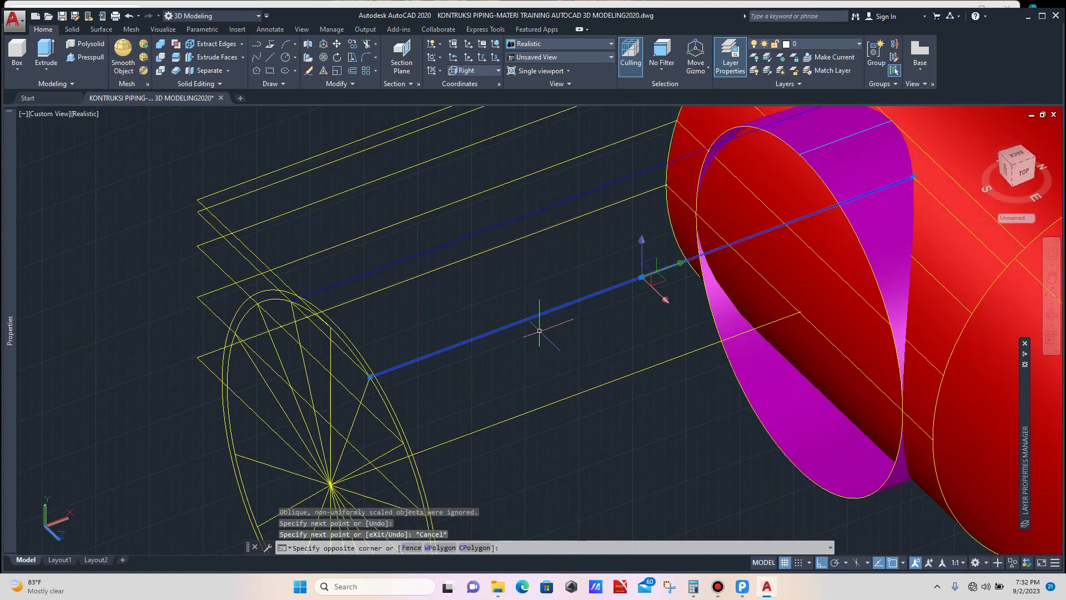
pyautogui.click(370, 375)
pyautogui.scroll(-2, 467, 345)
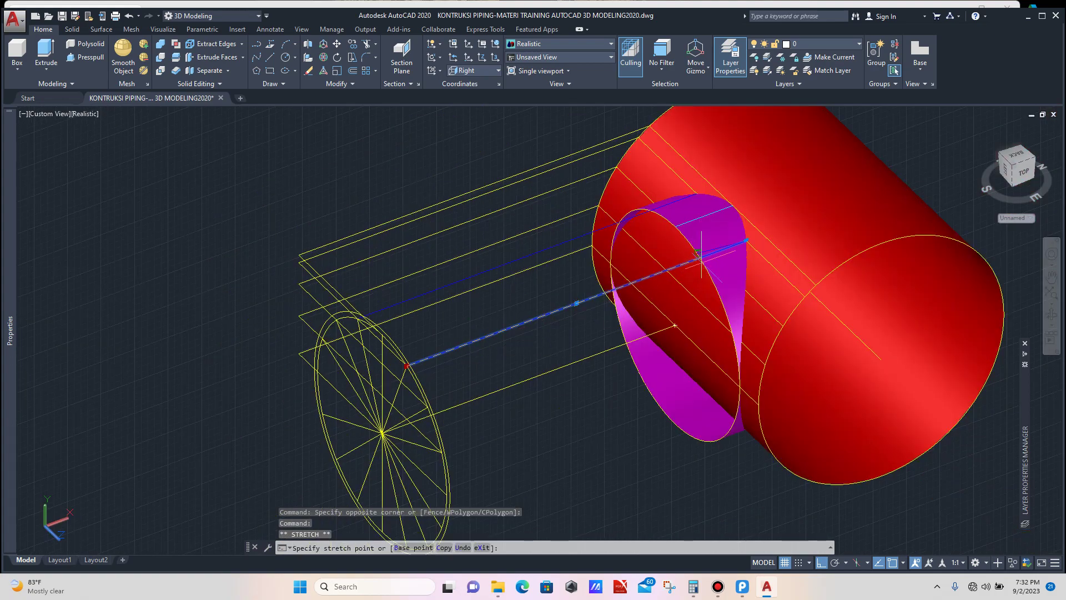
pyautogui.scroll(3, 705, 252)
pyautogui.scroll(-5, 691, 250)
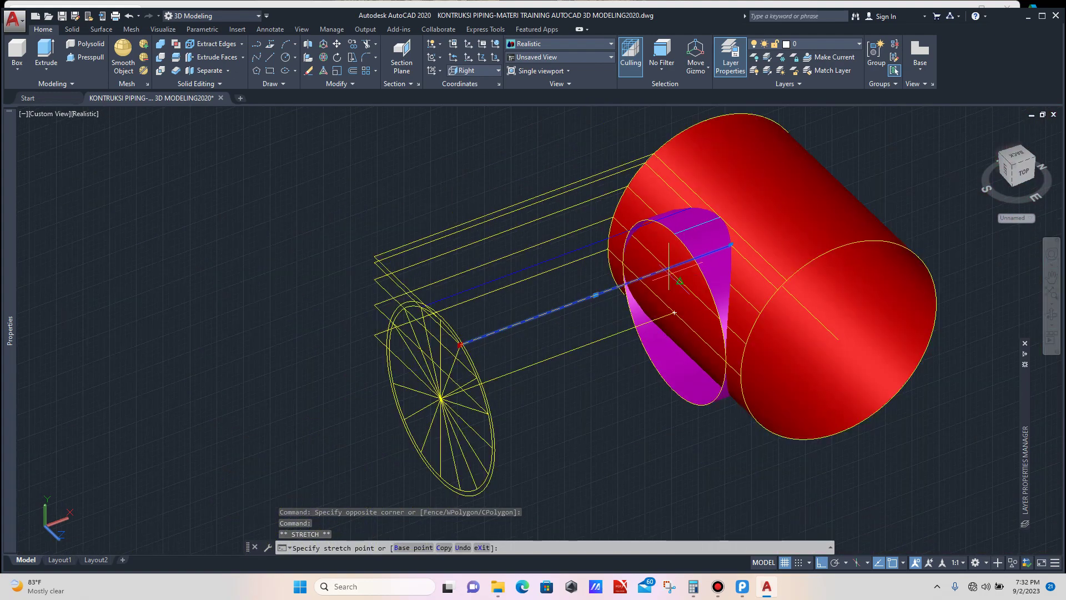
pyautogui.press('Escape')
pyautogui.scroll(-3, 554, 272)
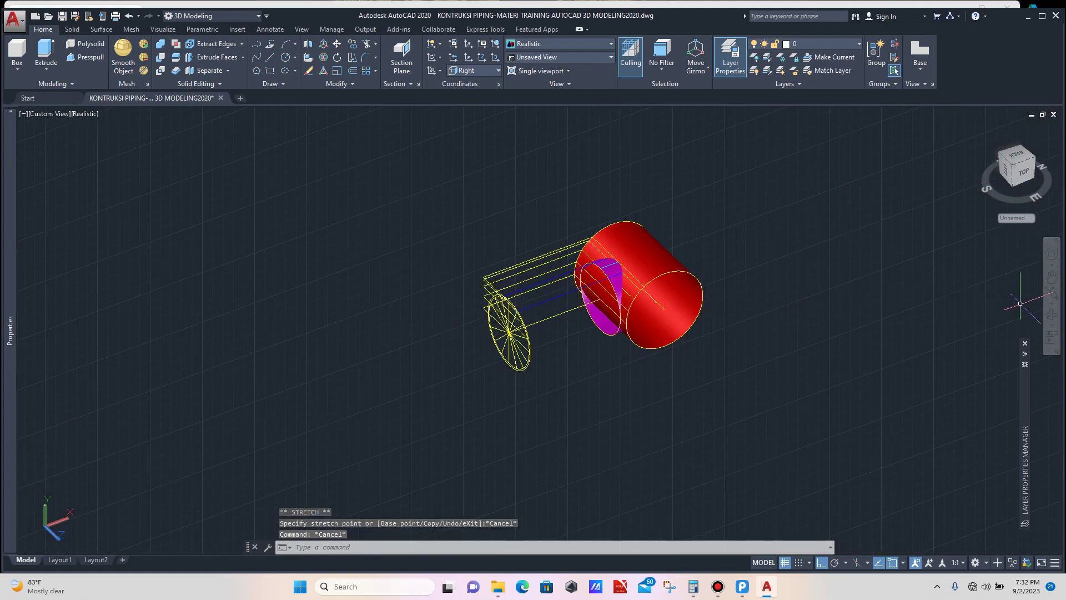
pyautogui.click(1051, 314)
pyautogui.moveTo(557, 298); pyautogui.dragTo(417, 283)
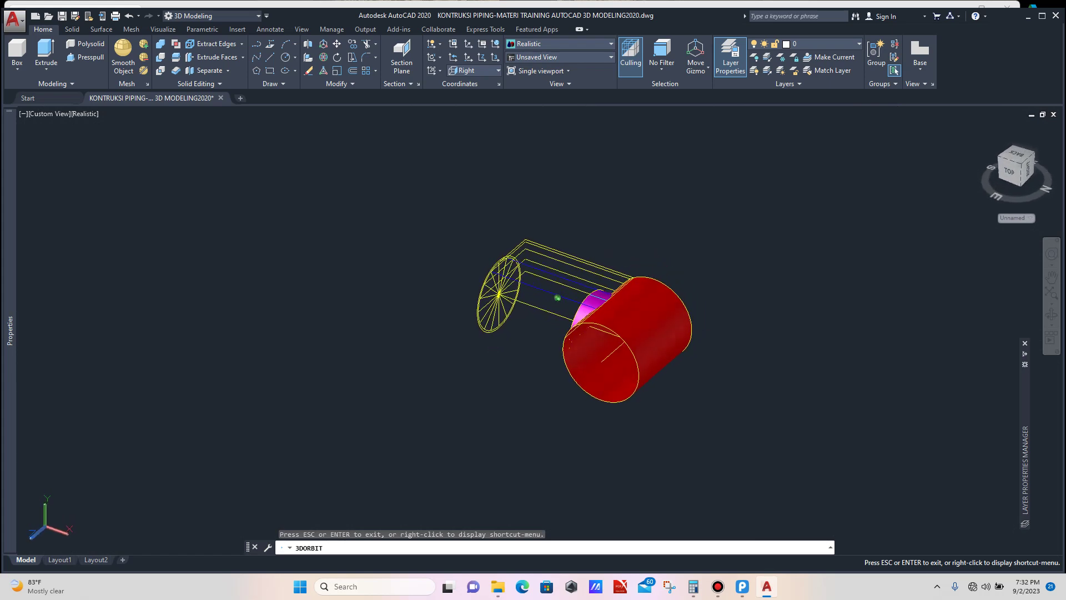
pyautogui.scroll(3, 569, 304)
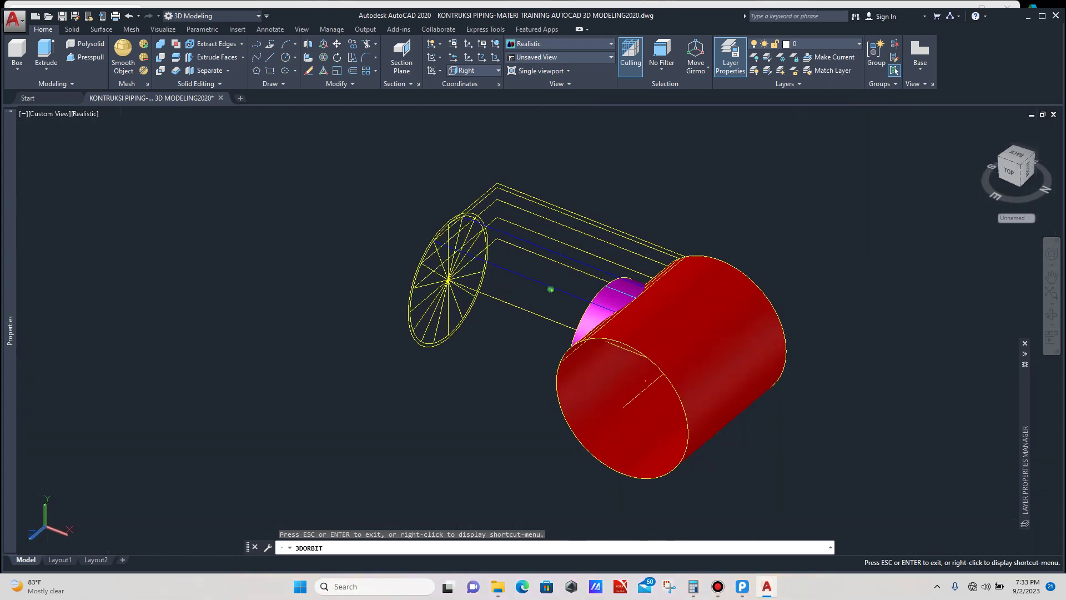
pyautogui.press('Escape')
pyautogui.click(534, 271)
pyautogui.click(520, 284)
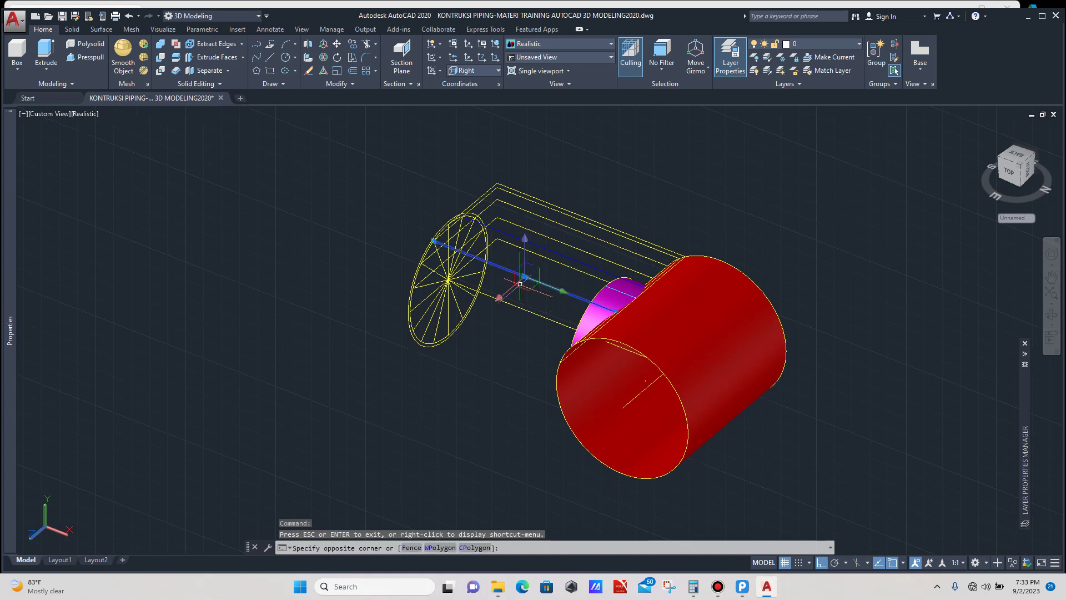
pyautogui.scroll(5, 421, 242)
pyautogui.scroll(4, 432, 238)
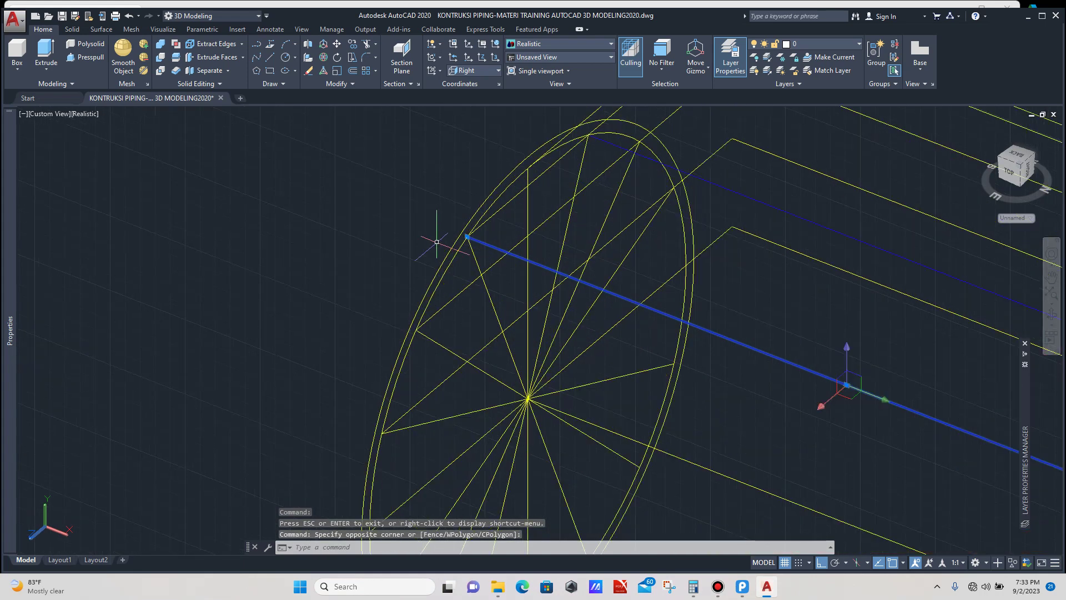
pyautogui.click(479, 234)
pyautogui.scroll(-8, 479, 234)
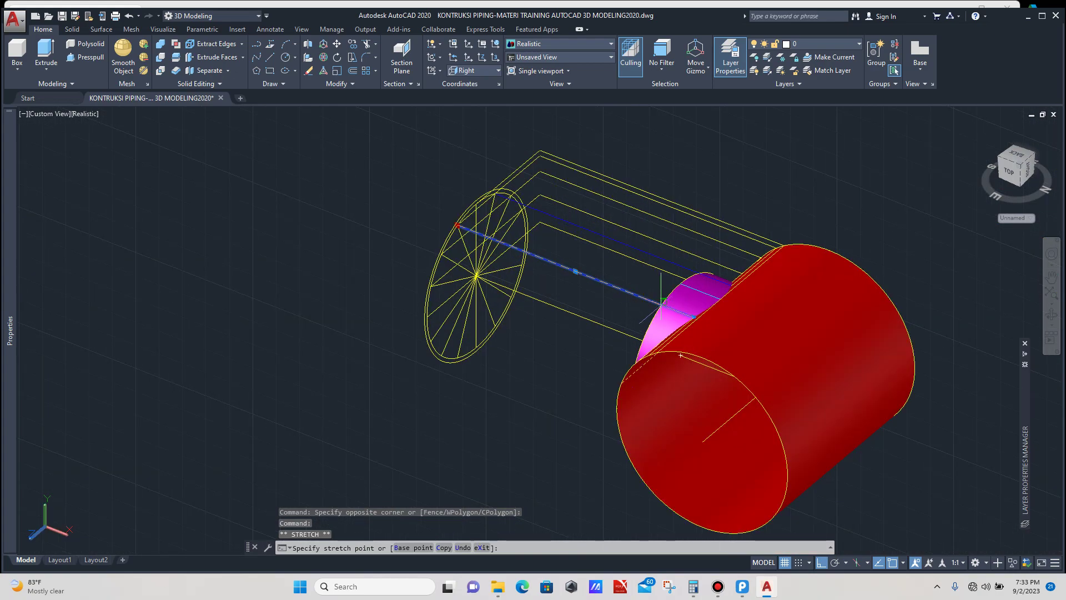
pyautogui.press('Escape')
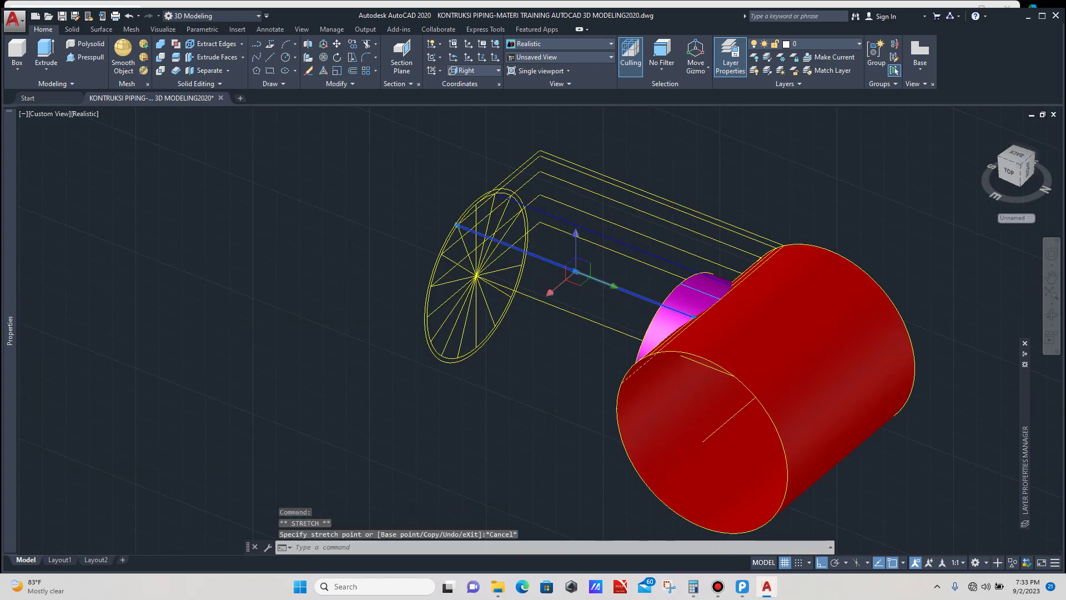
pyautogui.scroll(-4, 583, 298)
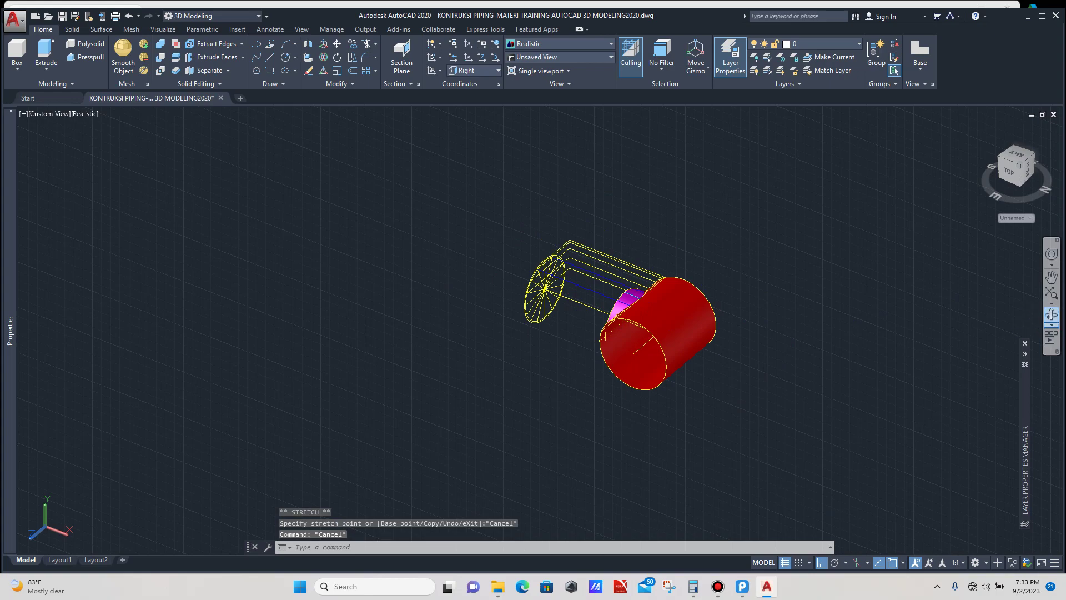
pyautogui.click(1051, 315)
pyautogui.moveTo(694, 291); pyautogui.dragTo(586, 346)
pyautogui.press('Escape')
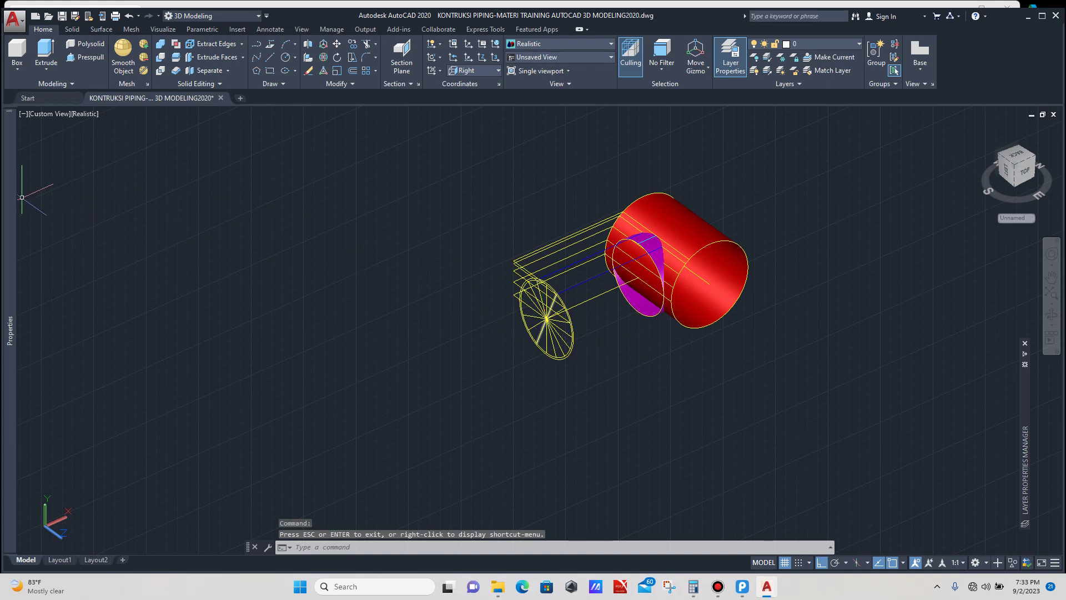
# Step: Set the current object colour to Green for new lines
pyautogui.hotkey('ctrl', '1')
pyautogui.click(161, 146)
pyautogui.click(198, 146)
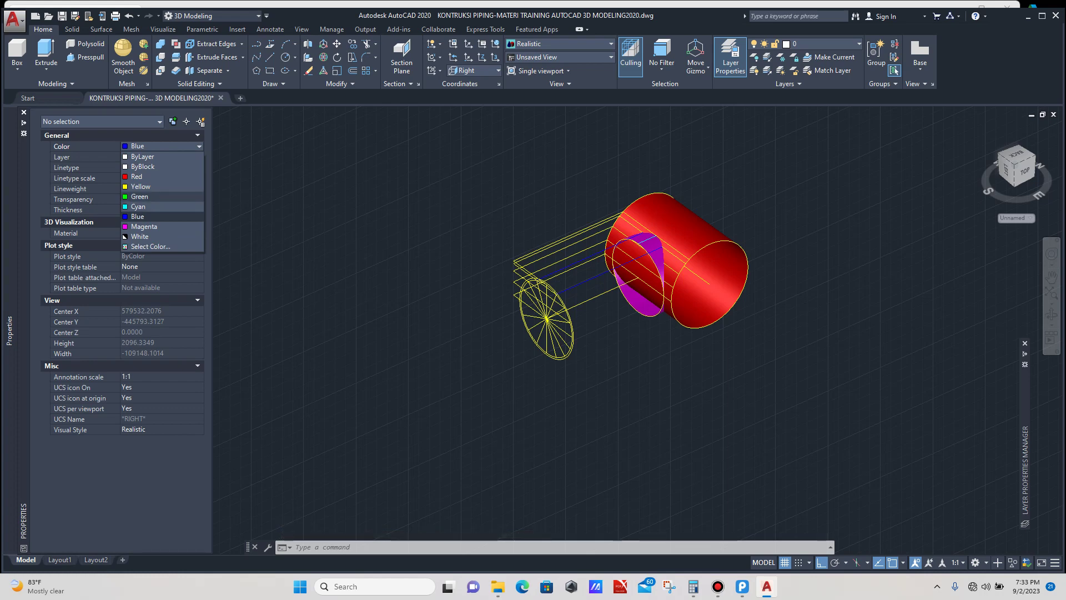
# Step: Draw a Green line from the end of the next spoke below the second blue line to the branch's saddle edge
pyautogui.scroll(5, 594, 311)
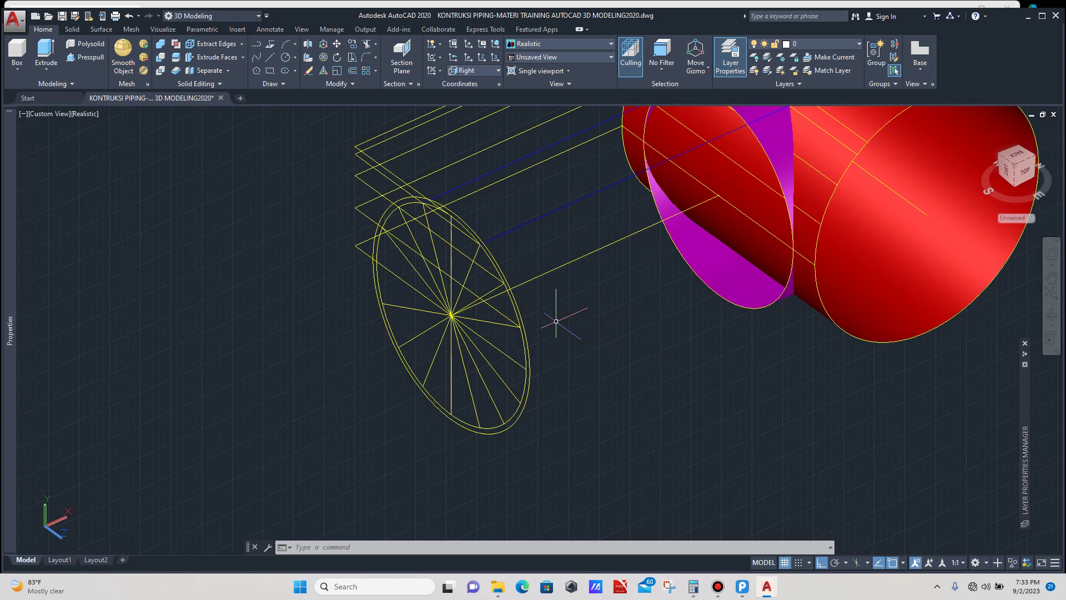
pyautogui.write('l')
pyautogui.press('Return')
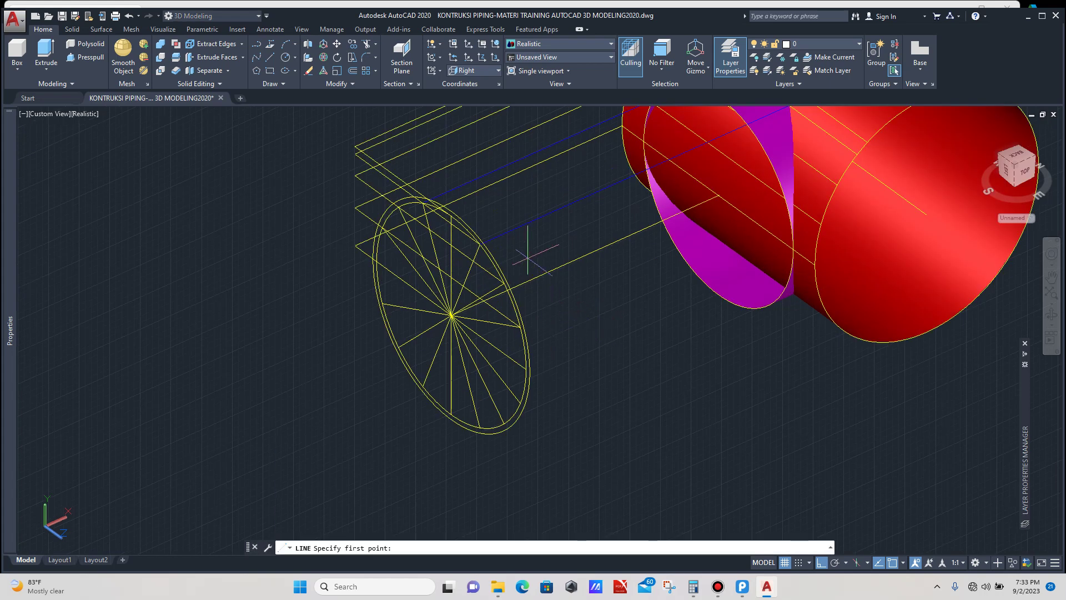
pyautogui.scroll(3, 500, 281)
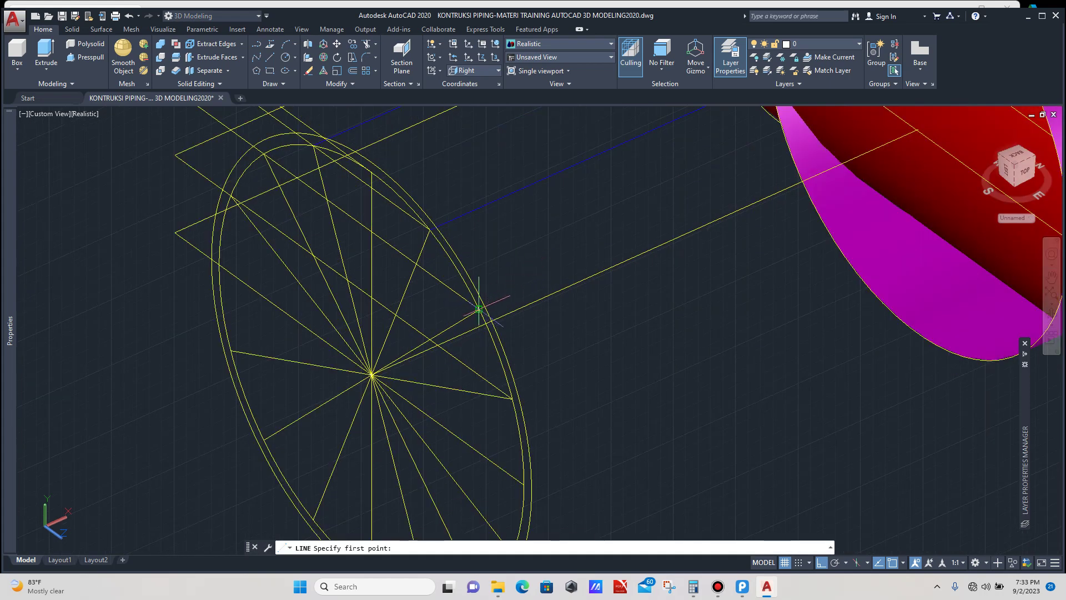
pyautogui.click(479, 308)
pyautogui.scroll(-6, 533, 278)
pyautogui.scroll(4, 604, 261)
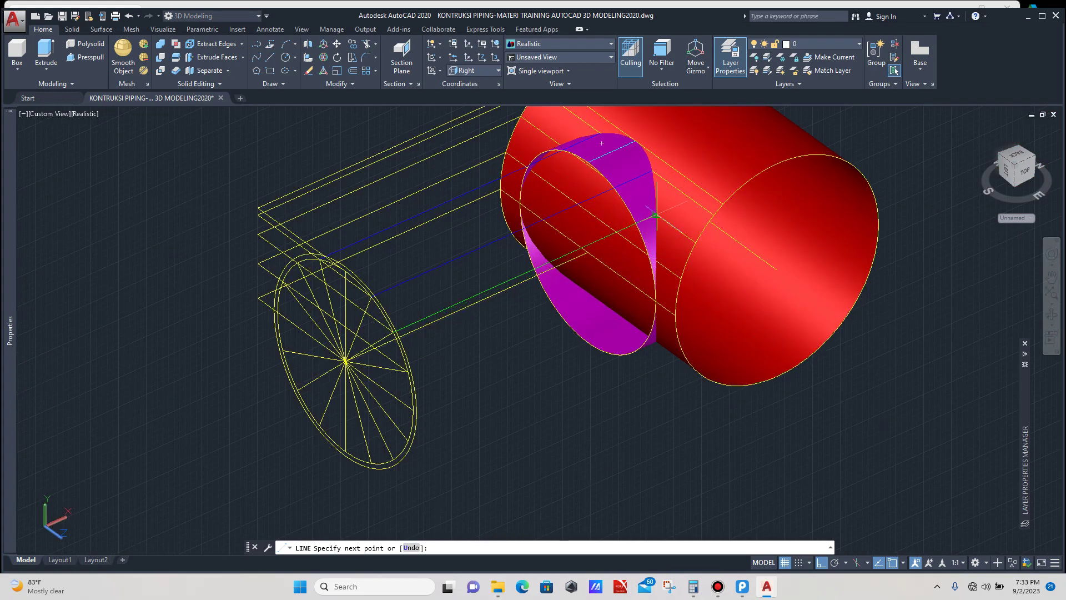
pyautogui.press('Escape')
pyautogui.scroll(-4, 582, 258)
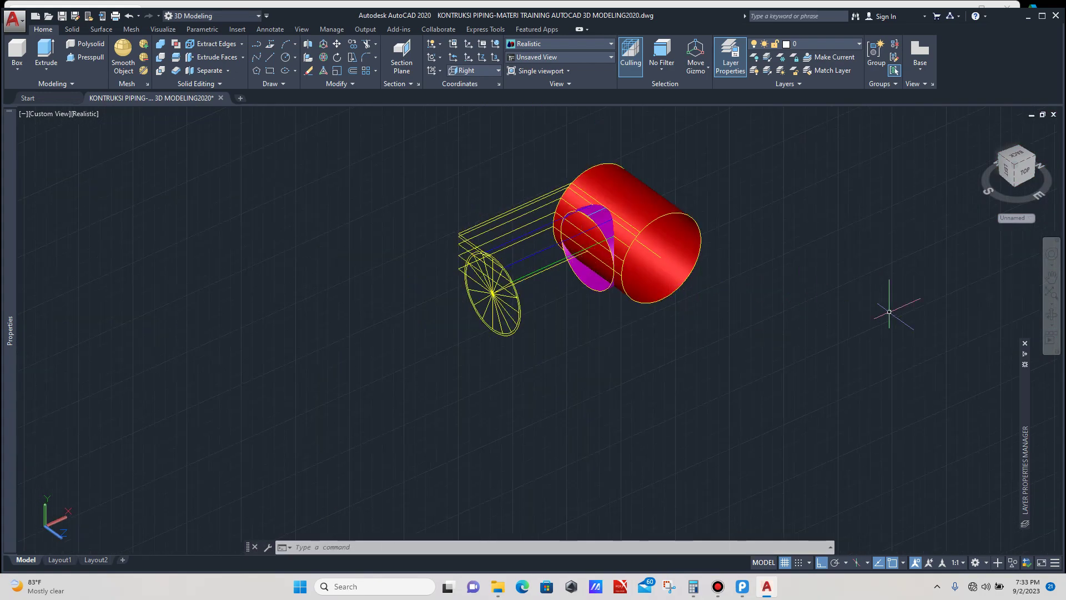
# Step: Orbit the model to examine the spoke circle and projection lines from the opposite side
pyautogui.click(1051, 314)
pyautogui.moveTo(489, 266); pyautogui.dragTo(778, 270)
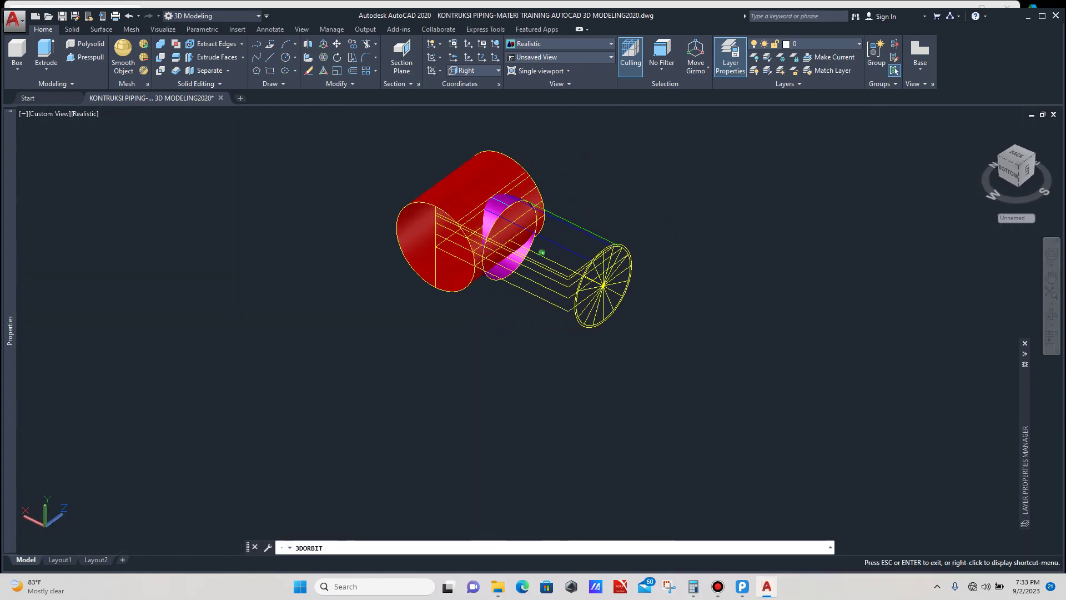
pyautogui.scroll(4, 589, 291)
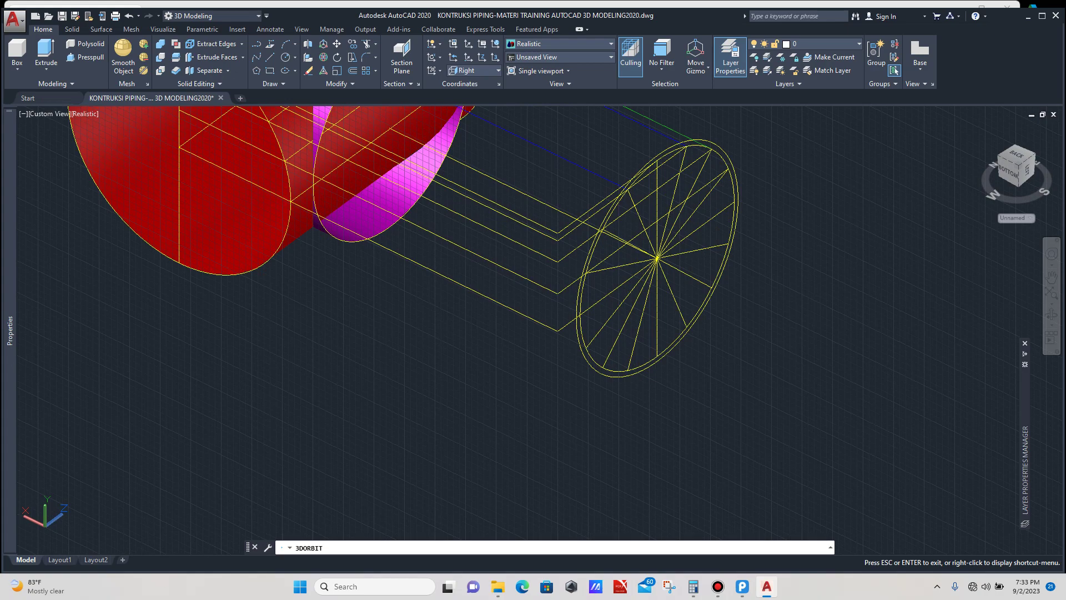
pyautogui.scroll(2, 590, 291)
pyautogui.moveTo(589, 291); pyautogui.dragTo(556, 293)
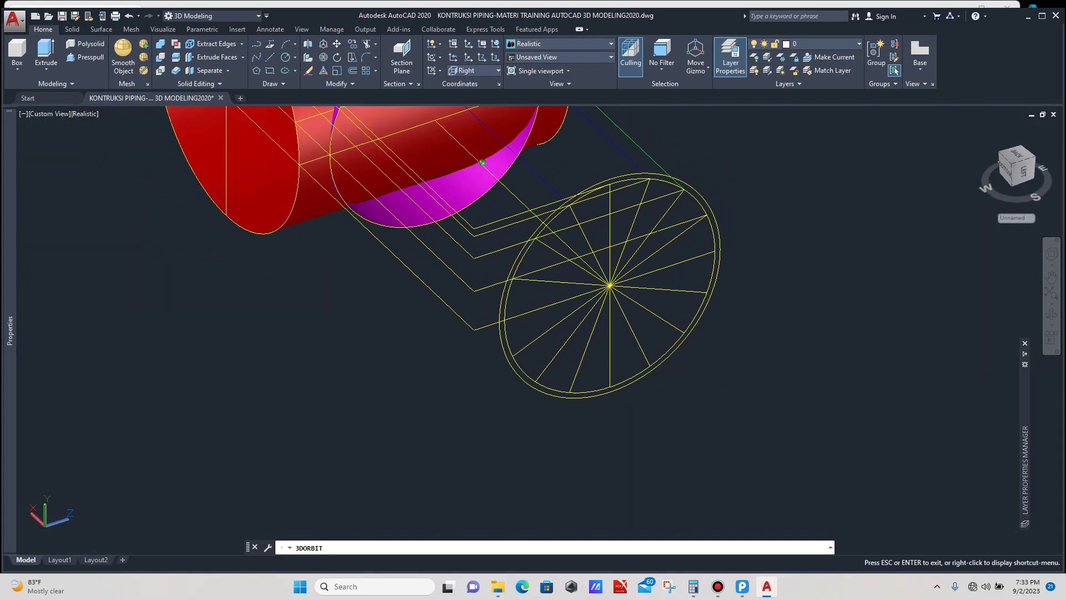
pyautogui.press('Escape')
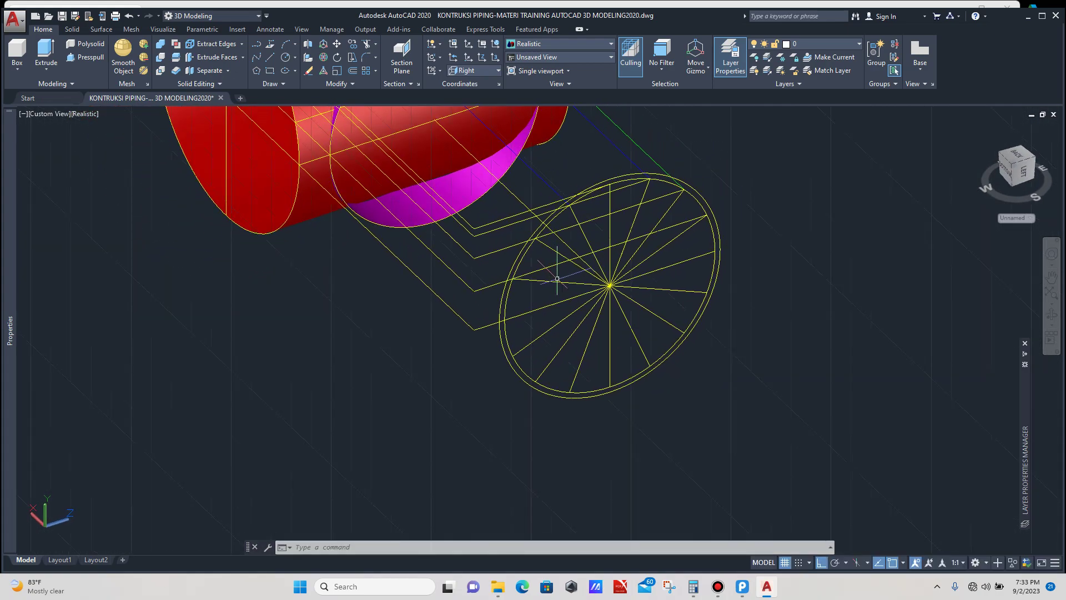
# Step: Draw a green line from the inner circle's upper diagonal spoke end to the magenta branch edge meeting the red pipe
pyautogui.write('l')
pyautogui.press('Return')
pyautogui.scroll(2, 540, 243)
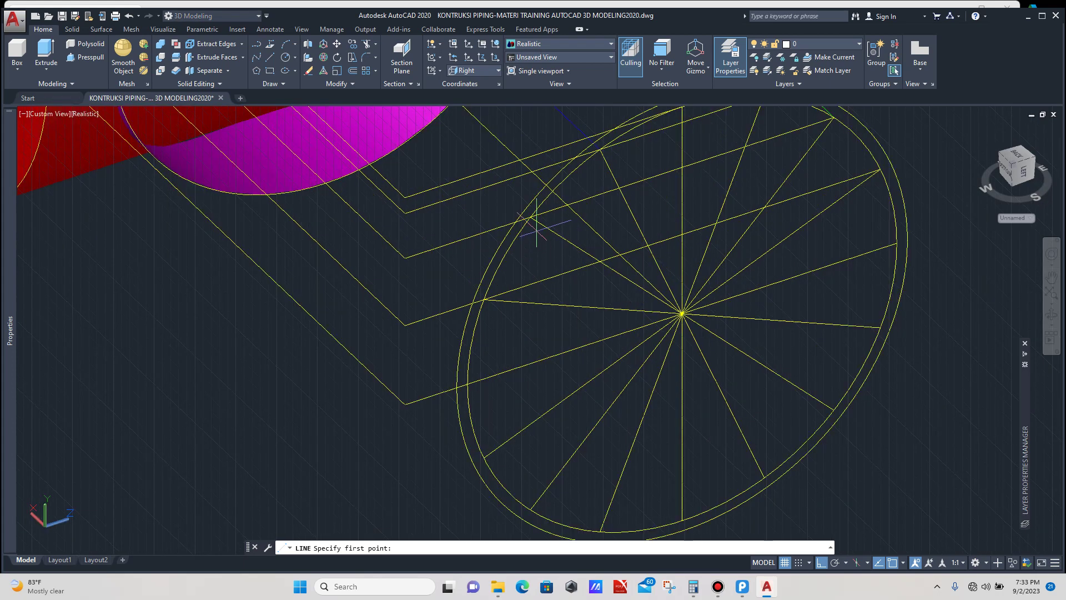
pyautogui.scroll(-8, 521, 216)
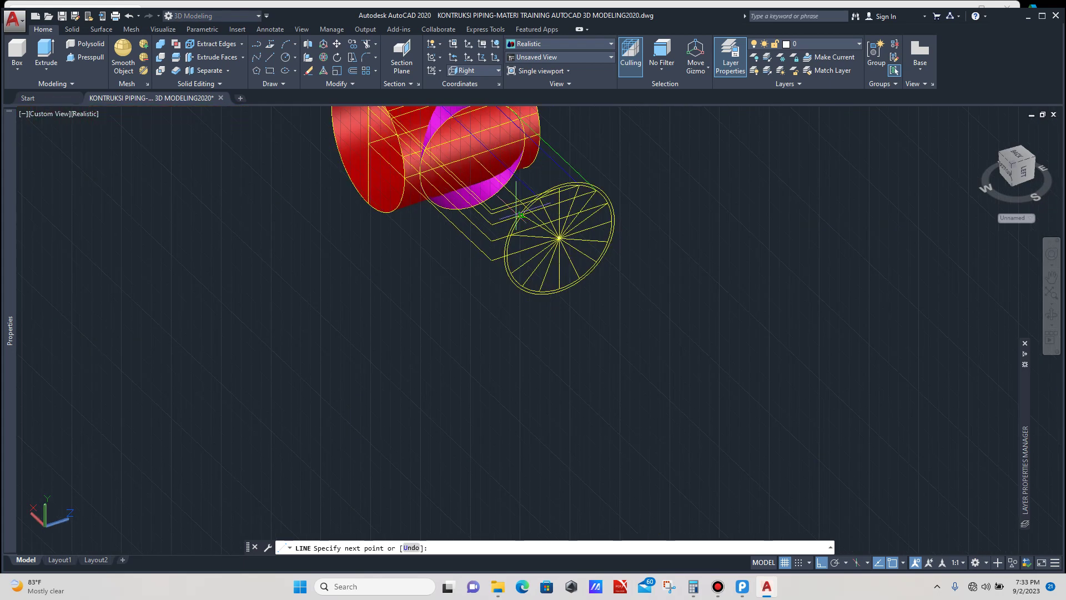
pyautogui.scroll(4, 473, 167)
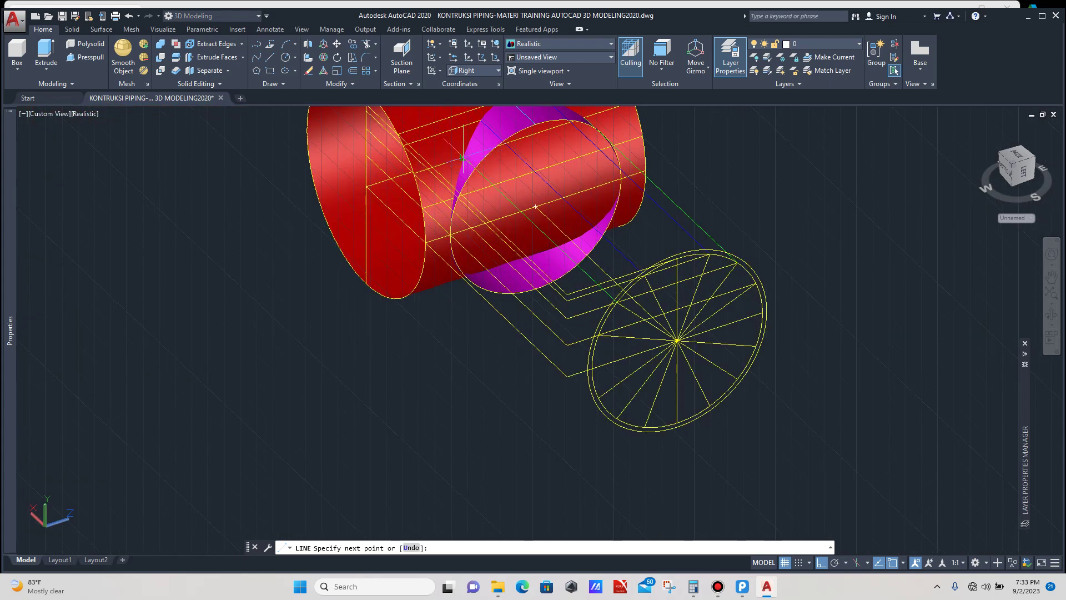
pyautogui.scroll(2, 463, 158)
pyautogui.press('Escape')
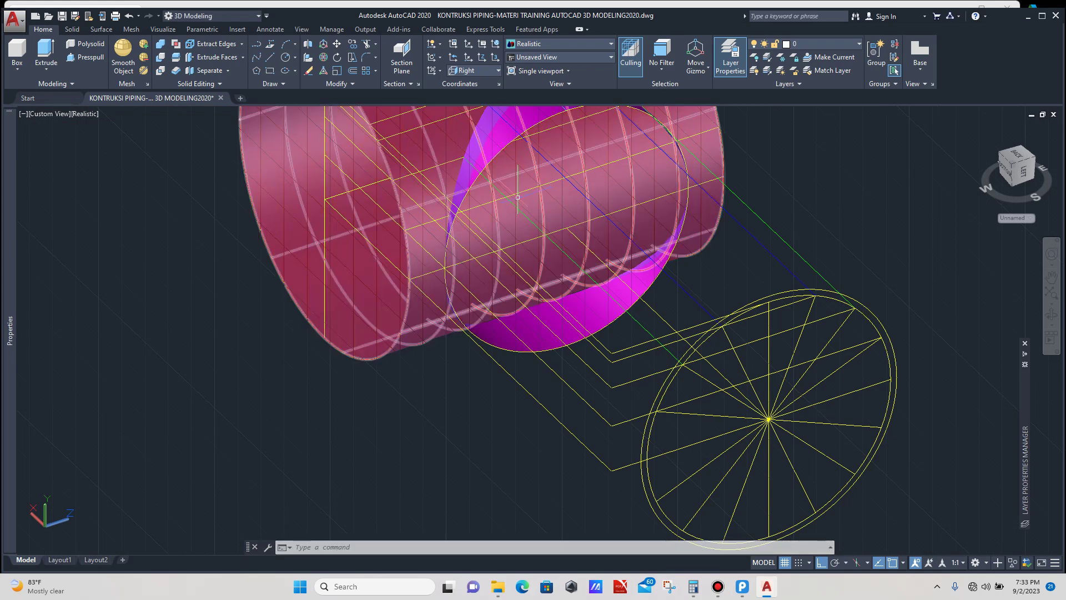
# Step: Set the current drawing color to orange, index color 30
pyautogui.scroll(-3, 517, 199)
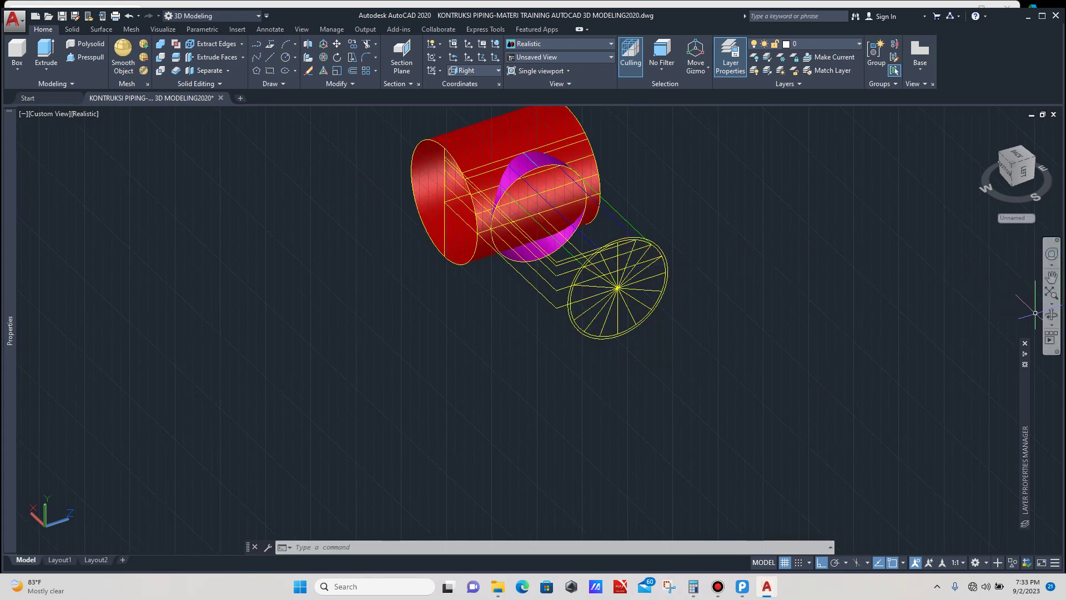
pyautogui.click(1051, 315)
pyautogui.moveTo(639, 239); pyautogui.dragTo(555, 211)
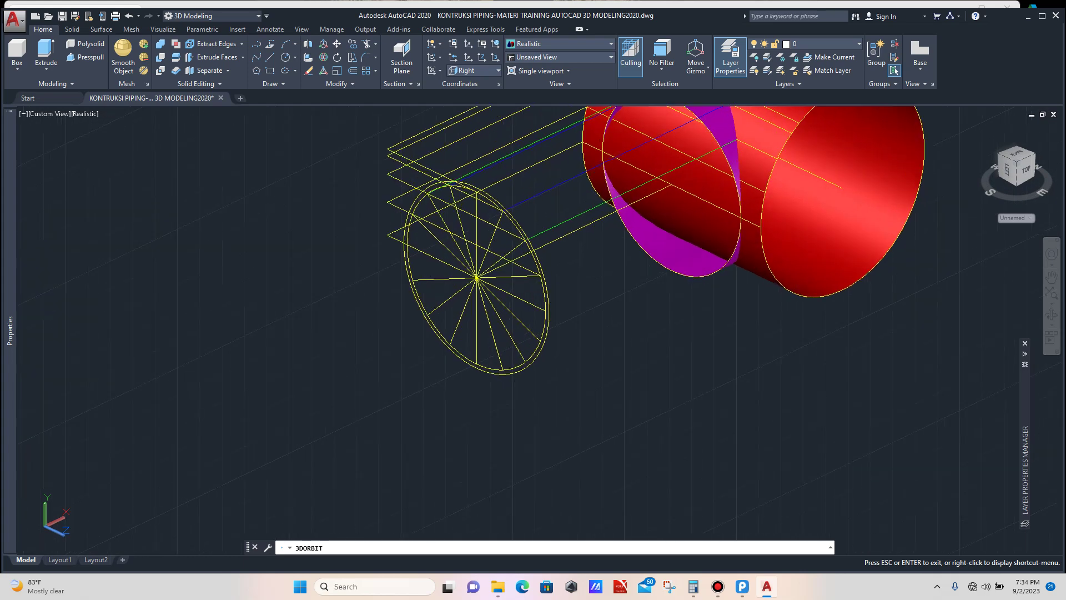
pyautogui.press('Escape')
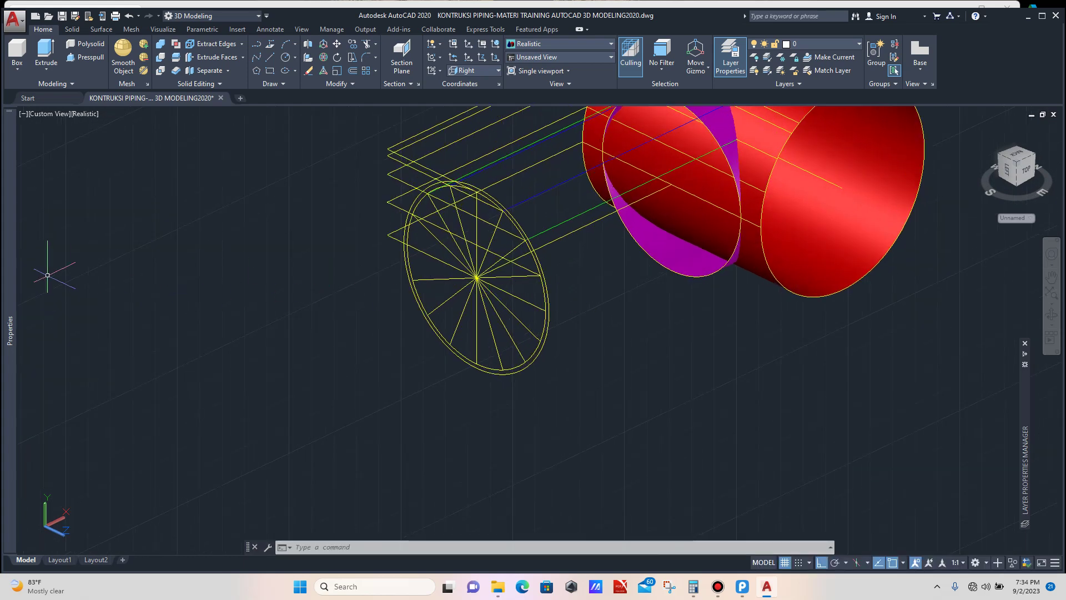
pyautogui.moveTo(10, 251)
pyautogui.click(161, 146)
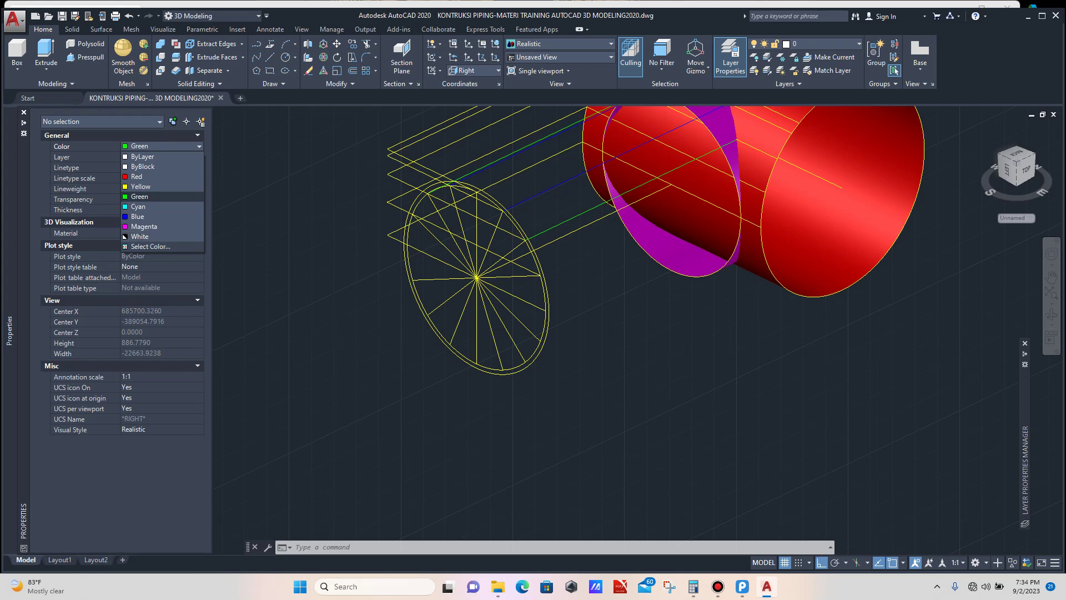
pyautogui.click(150, 246)
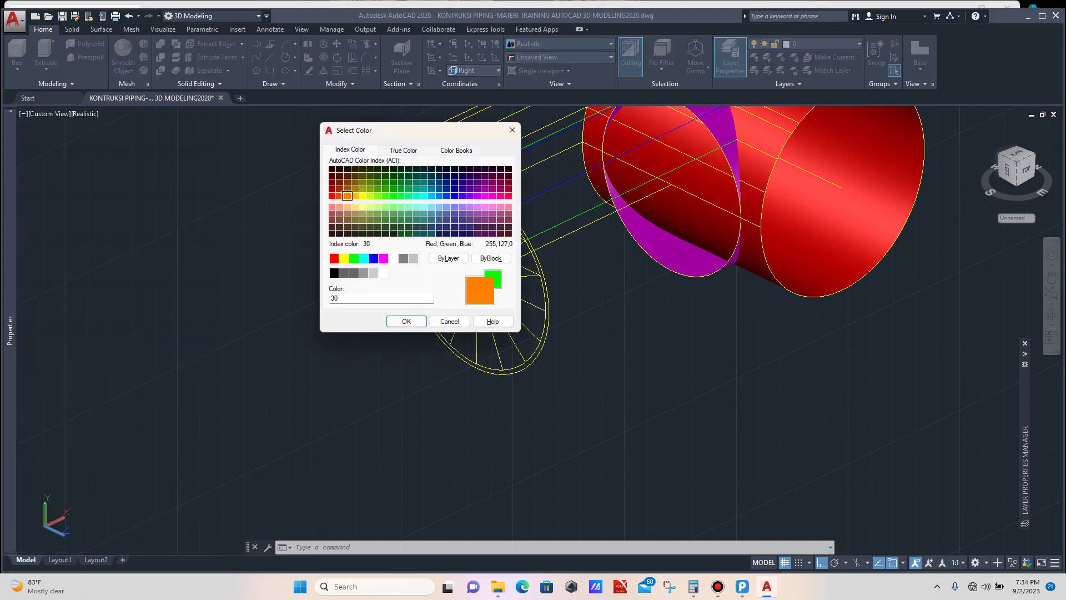
pyautogui.click(406, 321)
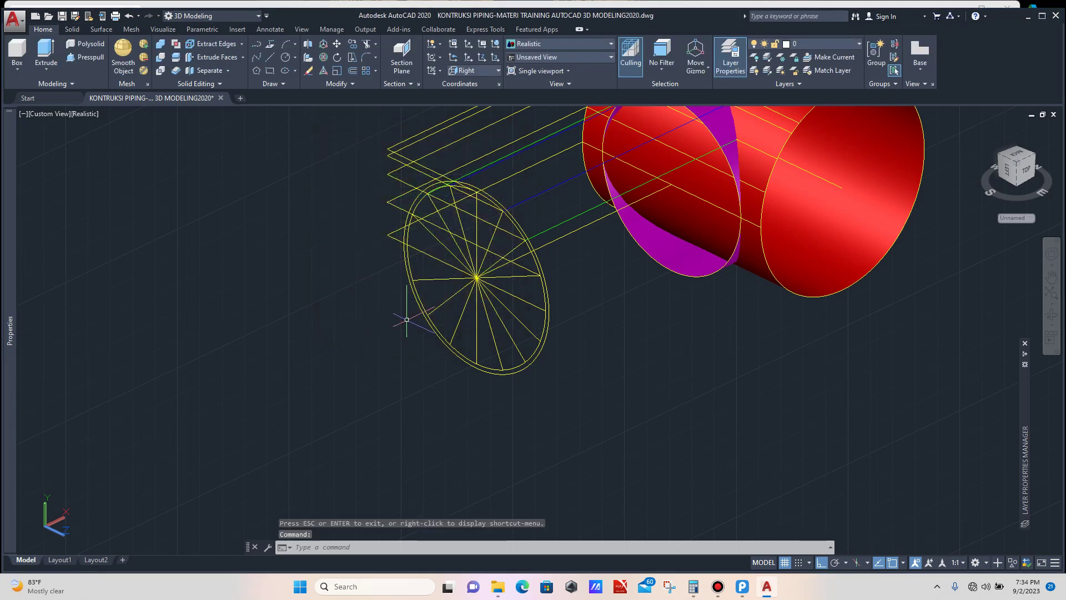
# Step: Draw an orange line from the next lower spoke end on the inner circle to the magenta branch edge meeting the red pipe
pyautogui.scroll(2, 593, 270)
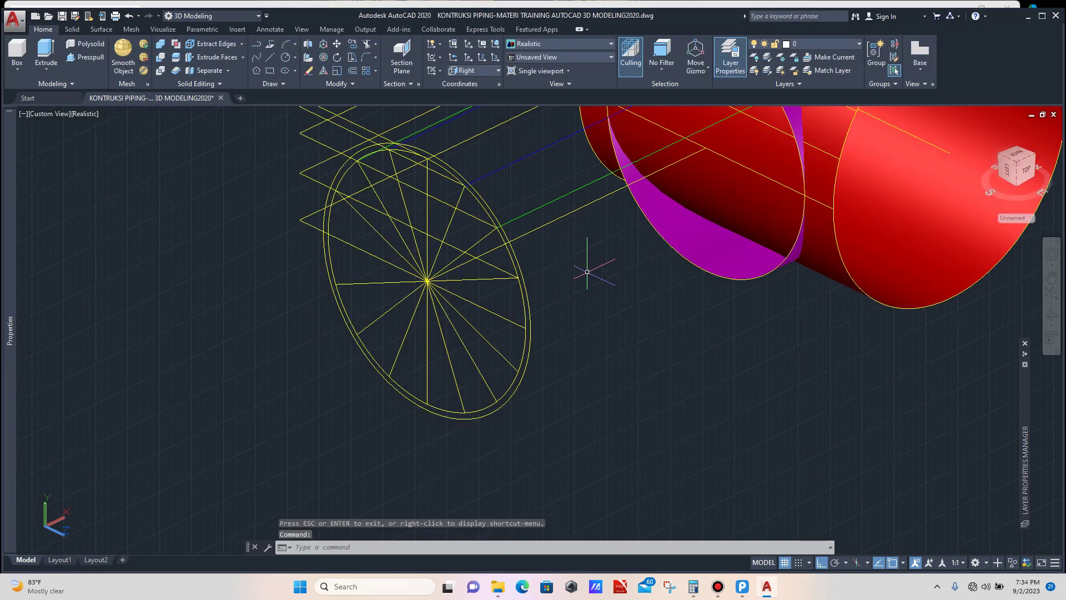
pyautogui.write('L')
pyautogui.press('Return')
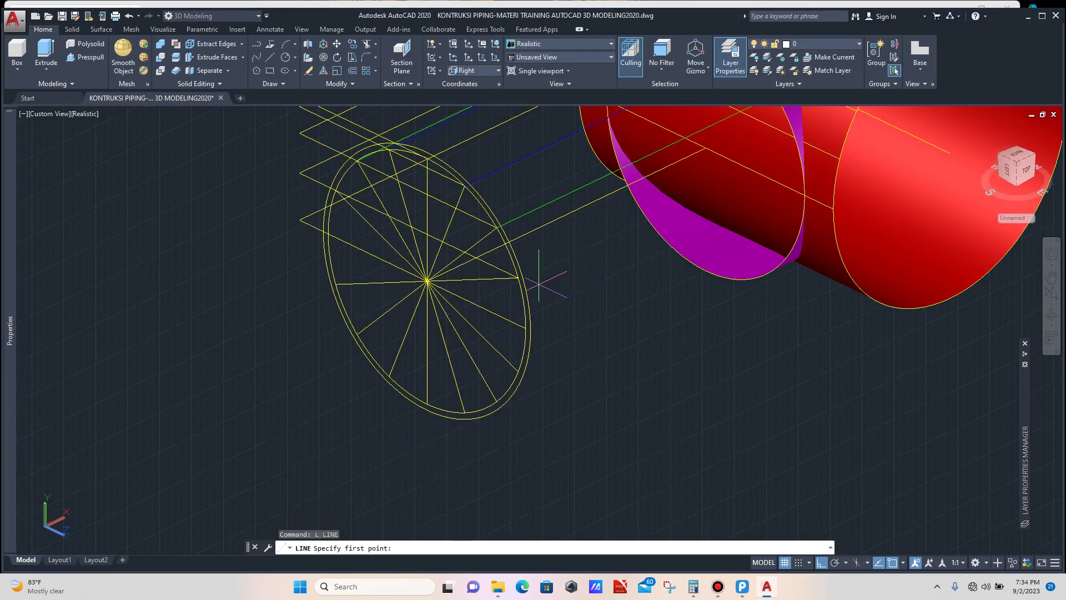
pyautogui.scroll(1, 522, 283)
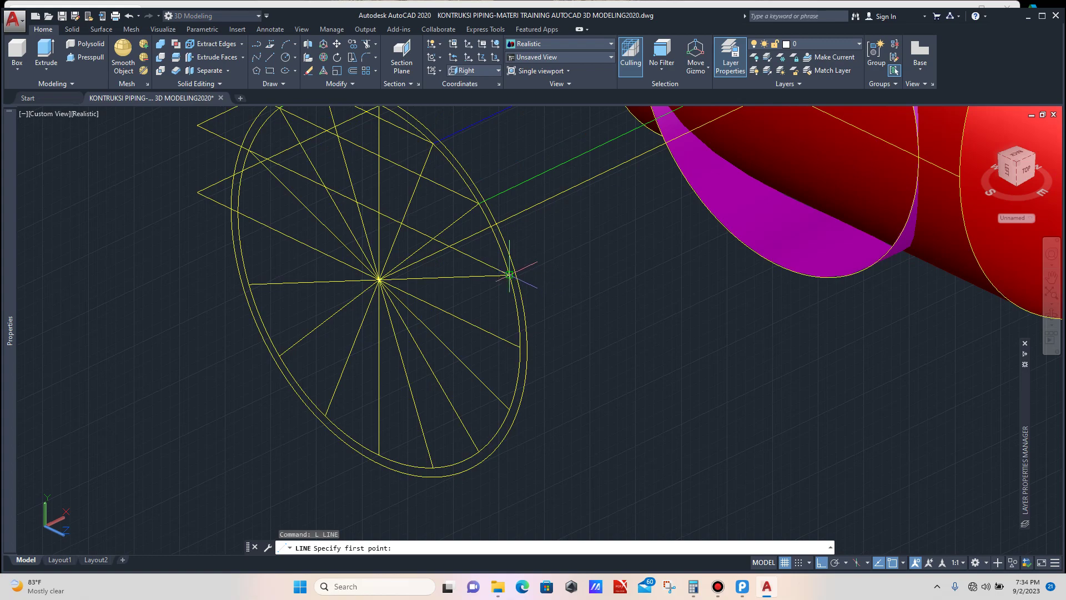
pyautogui.click(510, 274)
pyautogui.scroll(-4, 528, 267)
pyautogui.scroll(5, 583, 239)
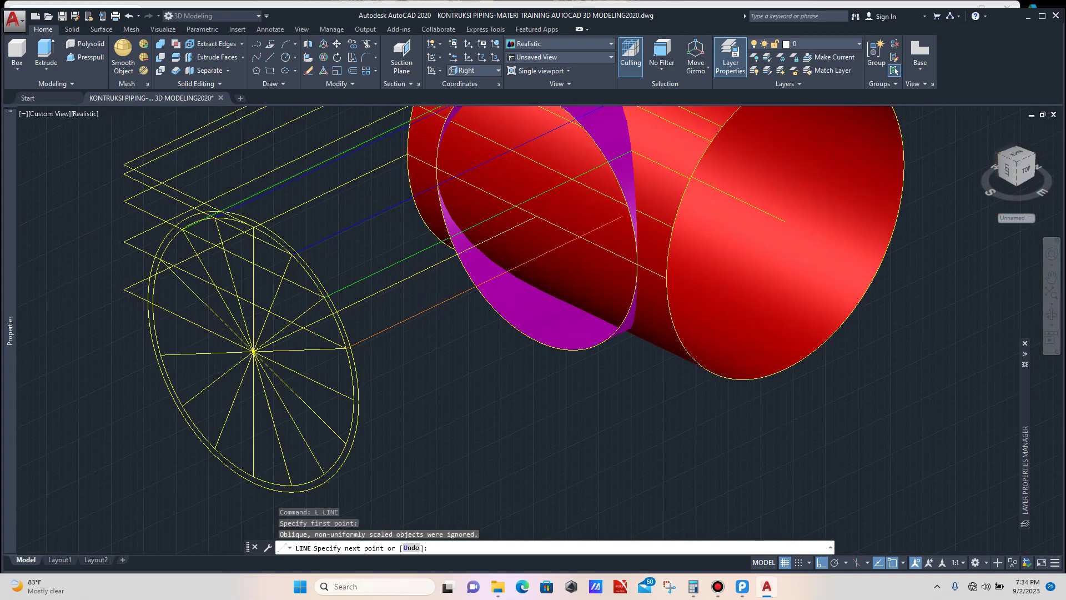
pyautogui.scroll(2, 624, 216)
pyautogui.click(641, 211)
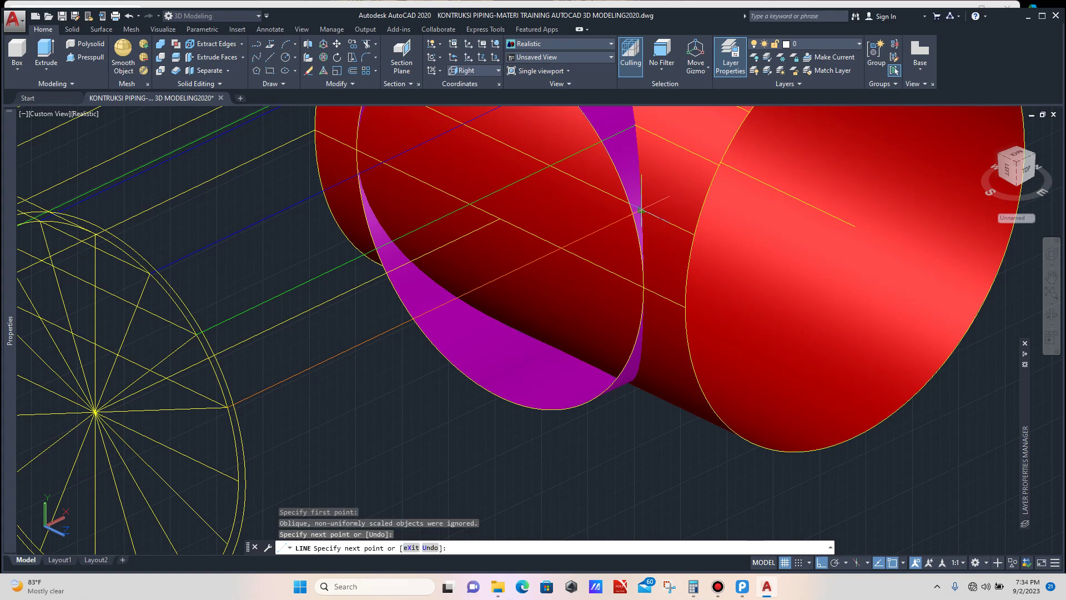
pyautogui.press('Escape')
pyautogui.scroll(-3, 555, 250)
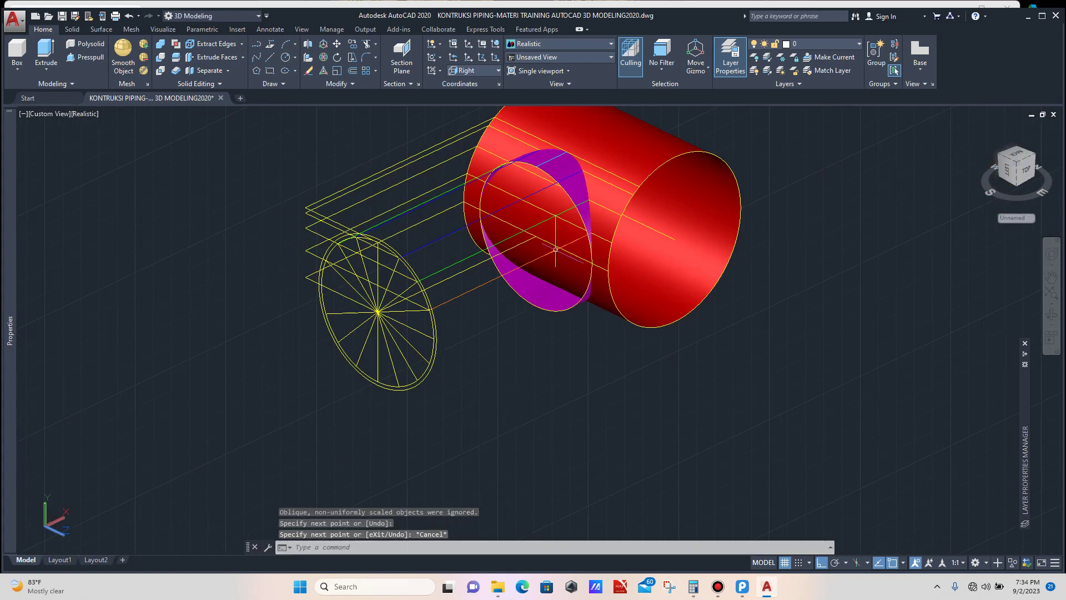
# Step: Draw the matching orange line on the circle's opposite side, from the inner circle's spoke end to the magenta branch's intersection edge
pyautogui.click(1051, 315)
pyautogui.moveTo(555, 250); pyautogui.dragTo(457, 247)
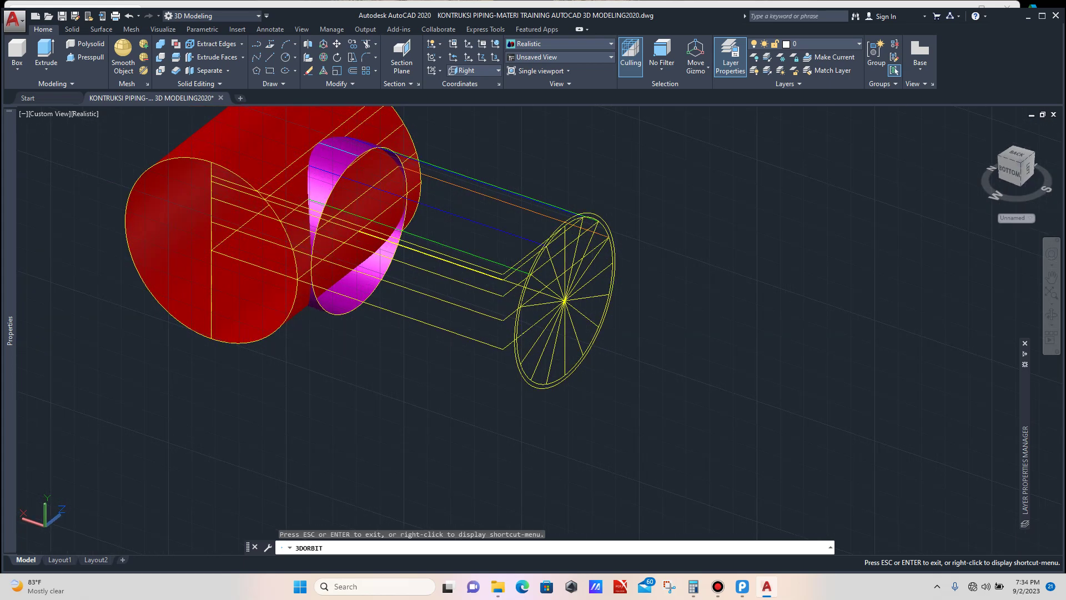
pyautogui.press('Escape')
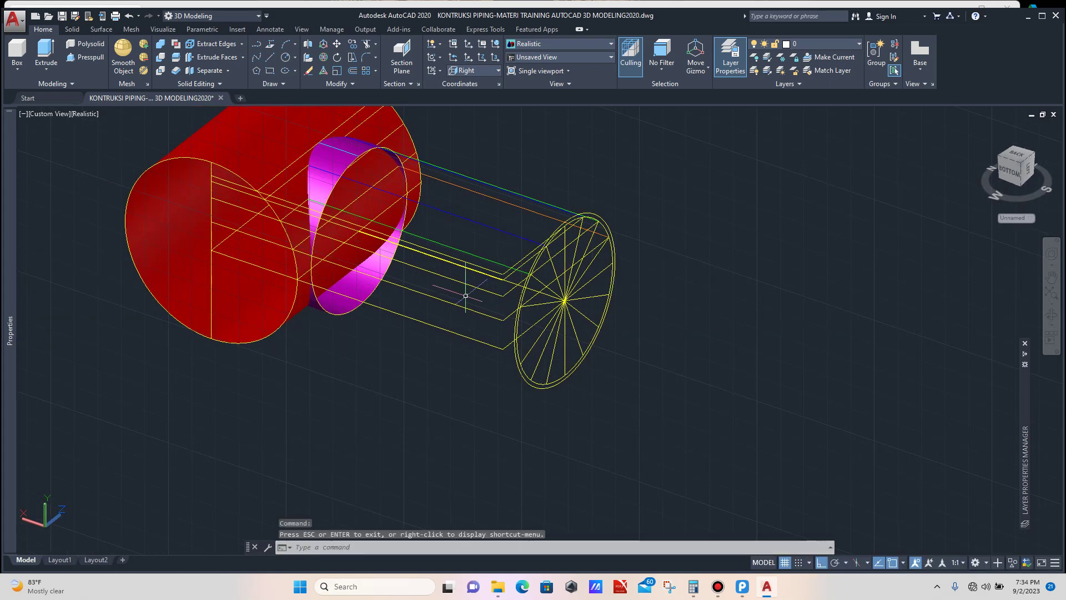
pyautogui.scroll(3, 497, 307)
pyautogui.scroll(2, 515, 307)
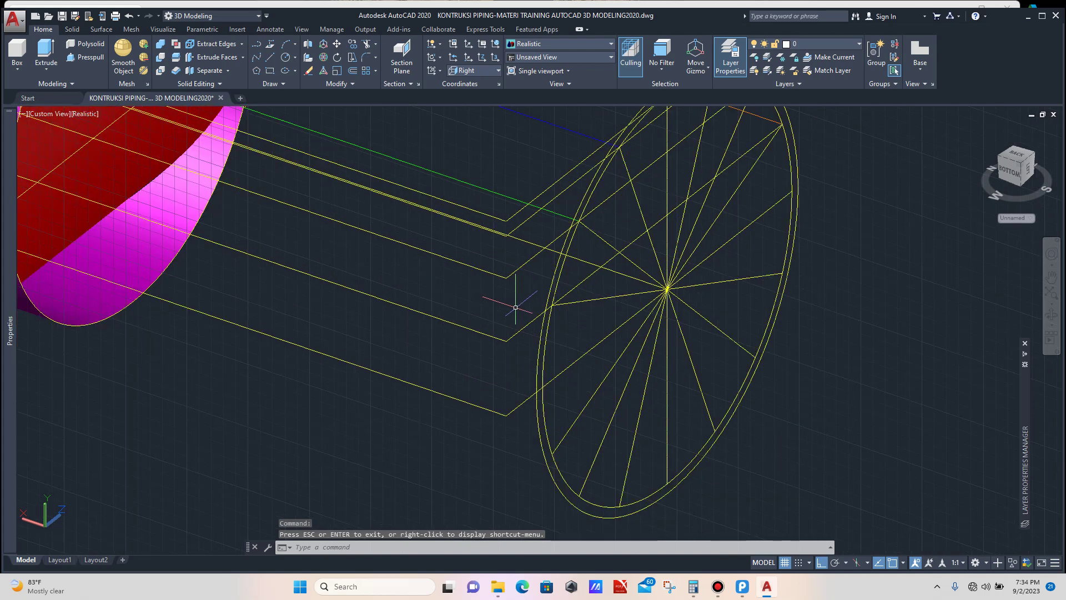
pyautogui.write('l')
pyautogui.press('Return')
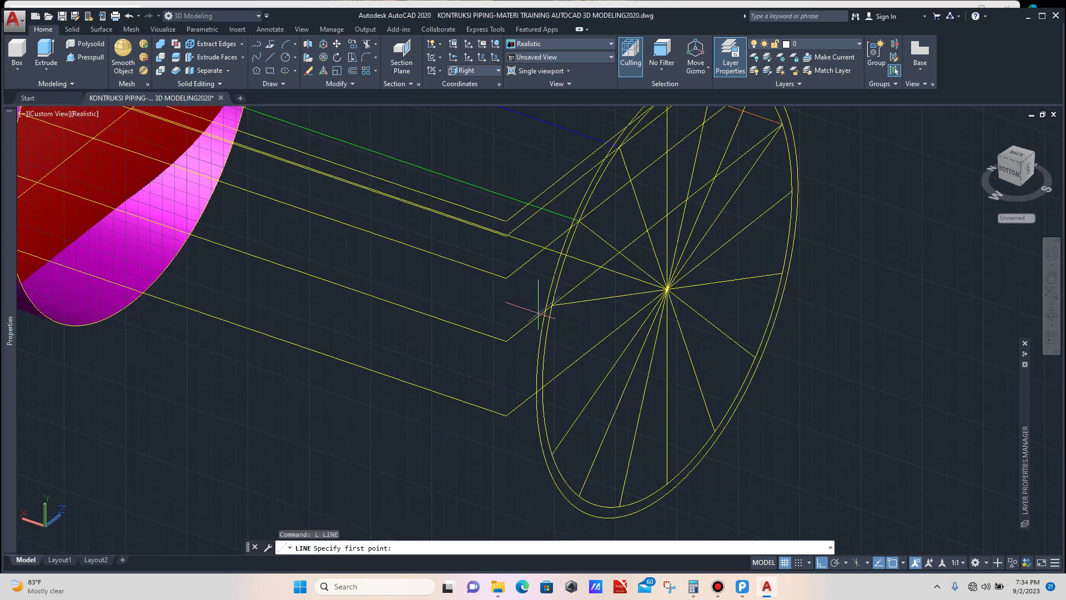
pyautogui.scroll(2, 563, 311)
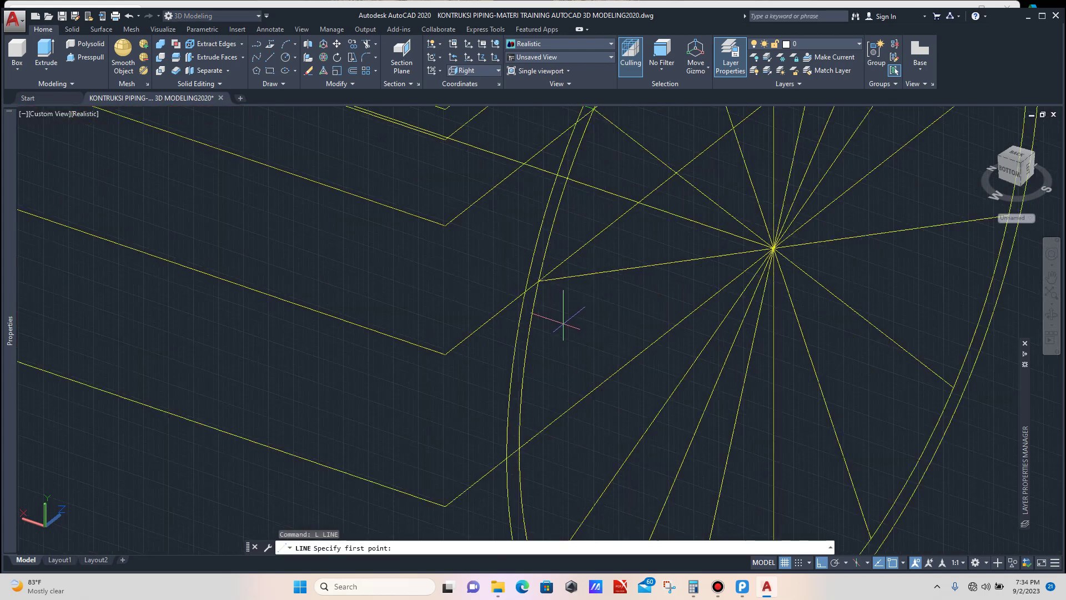
pyautogui.click(538, 281)
pyautogui.scroll(-5, 483, 268)
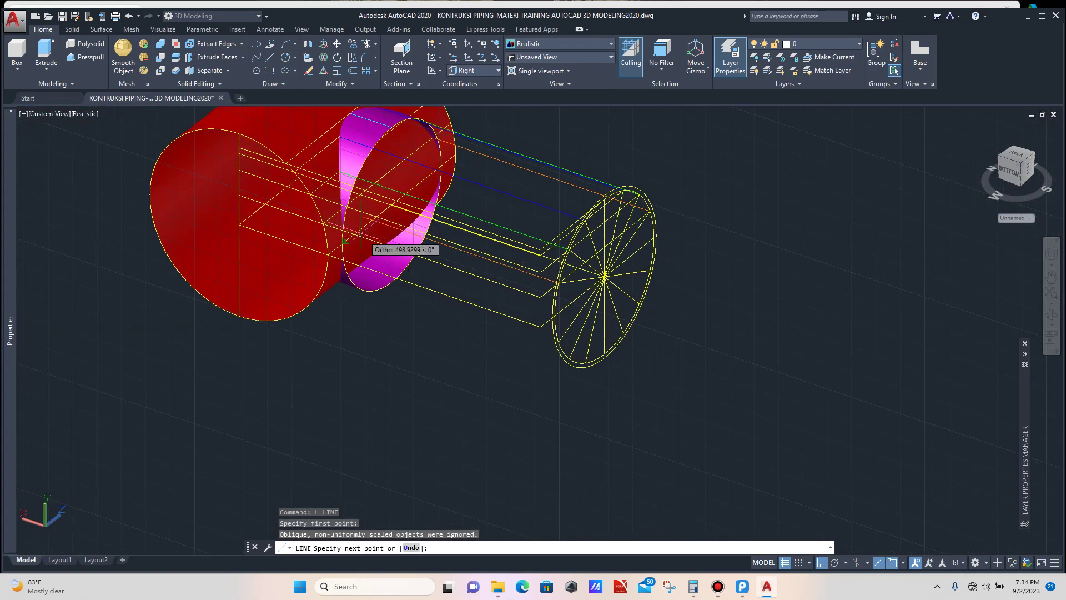
pyautogui.scroll(5, 361, 224)
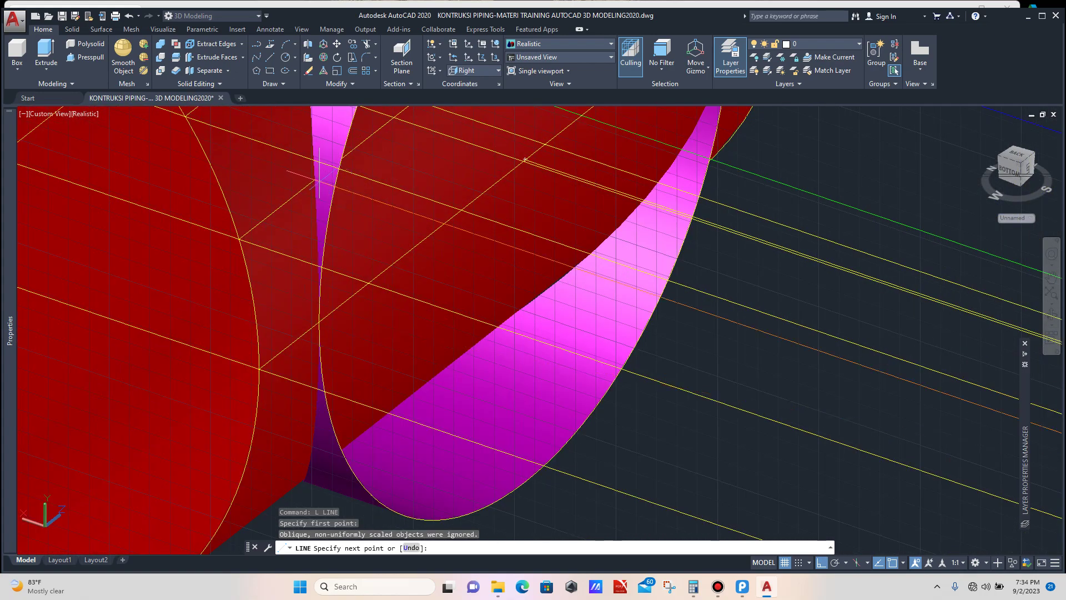
pyautogui.click(525, 159)
pyautogui.press('Escape')
pyautogui.scroll(-6, 512, 264)
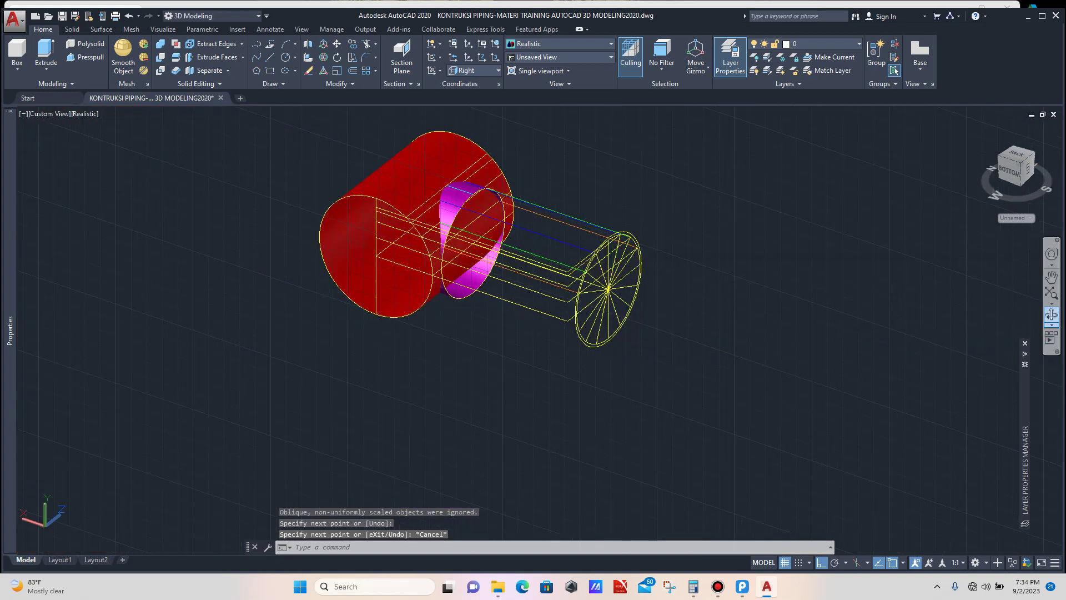
# Step: Switch the UCS orientation to Front
pyautogui.click(1051, 315)
pyautogui.moveTo(555, 267); pyautogui.dragTo(500, 260)
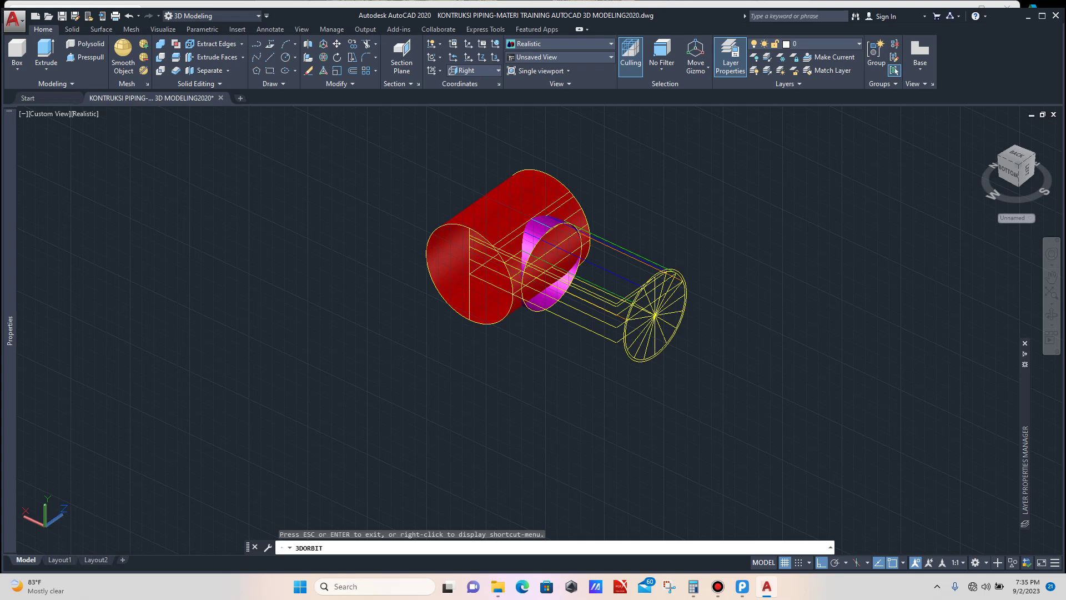
pyautogui.press('Escape')
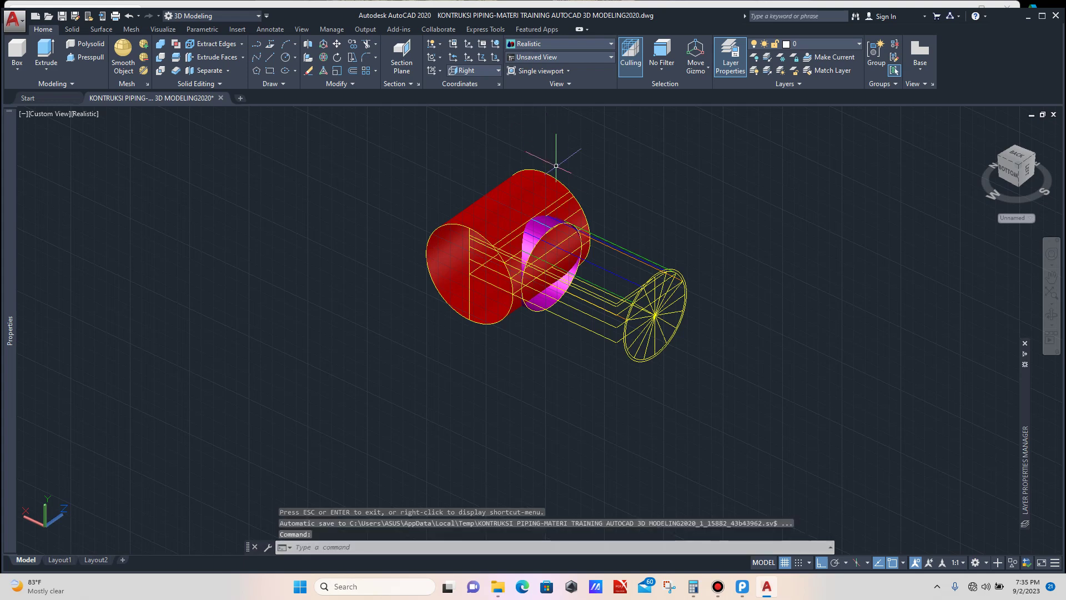
pyautogui.scroll(3, 571, 203)
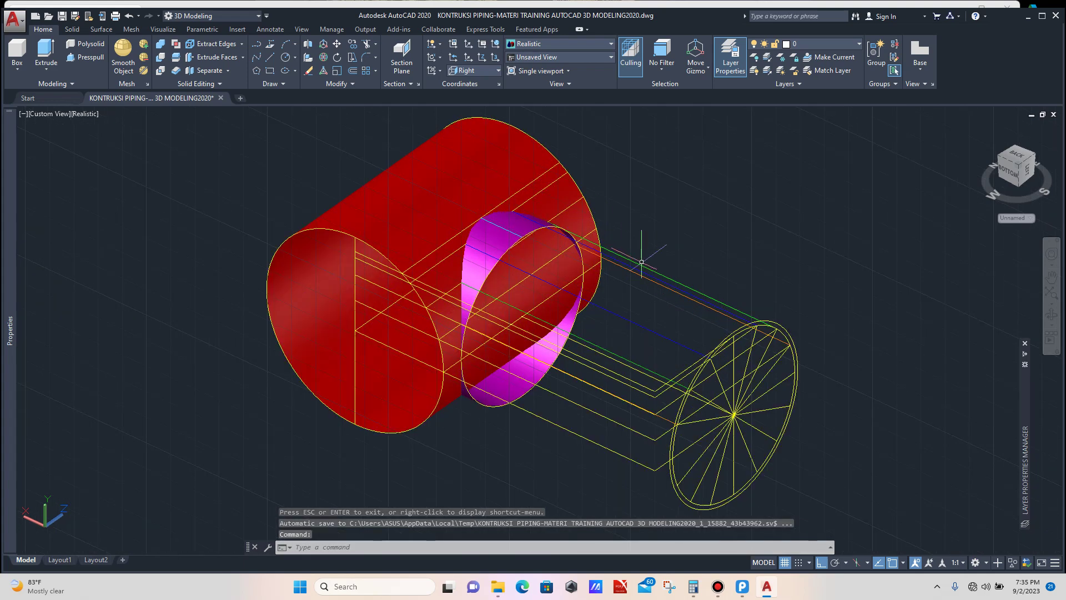
pyautogui.scroll(1, 684, 338)
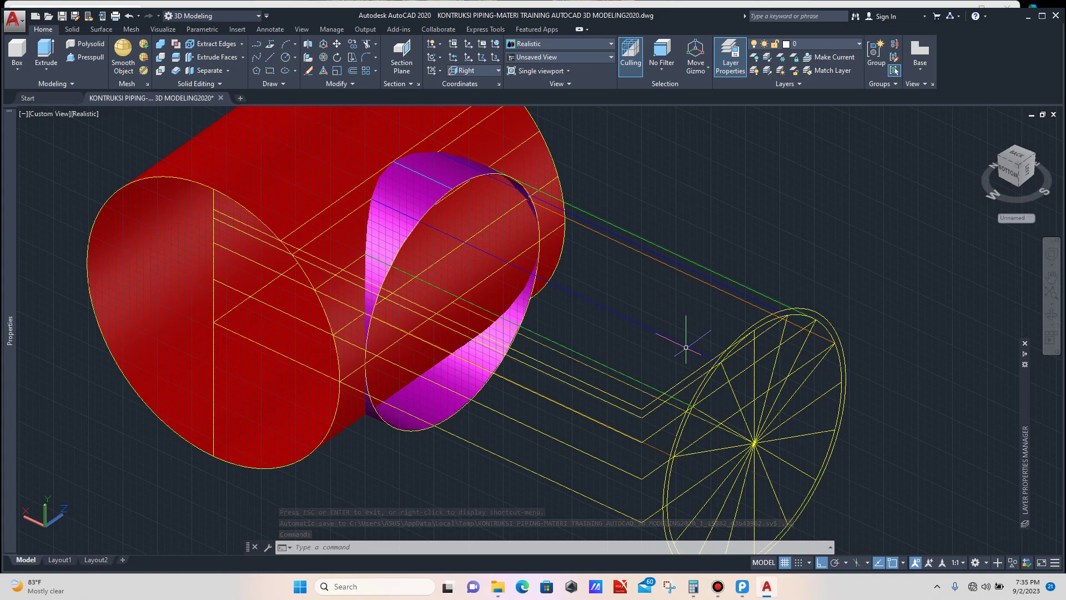
pyautogui.scroll(-2, 659, 325)
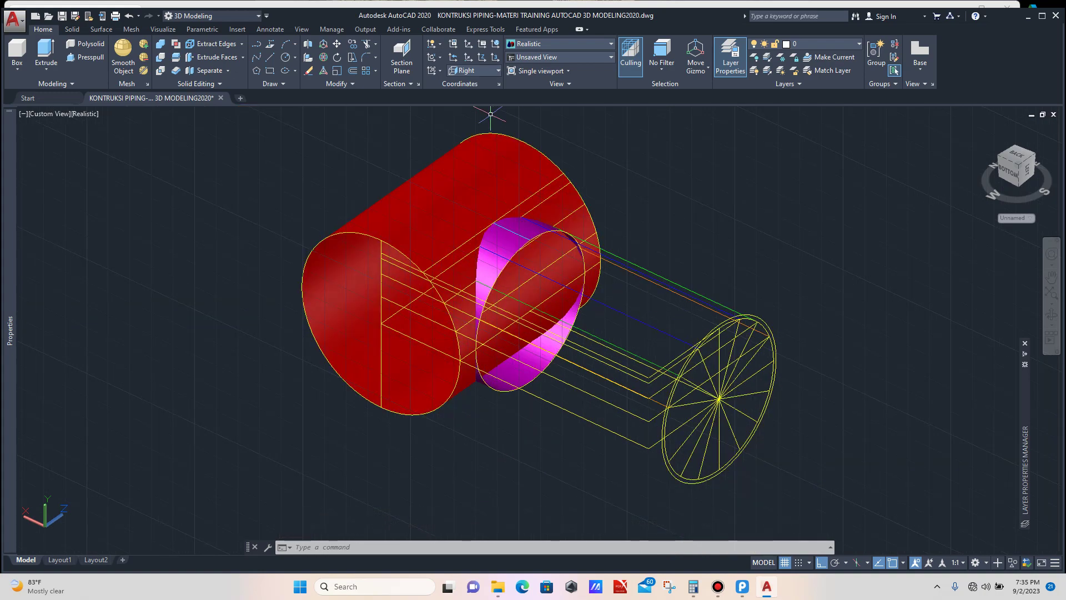
pyautogui.click(473, 71)
pyautogui.click(471, 123)
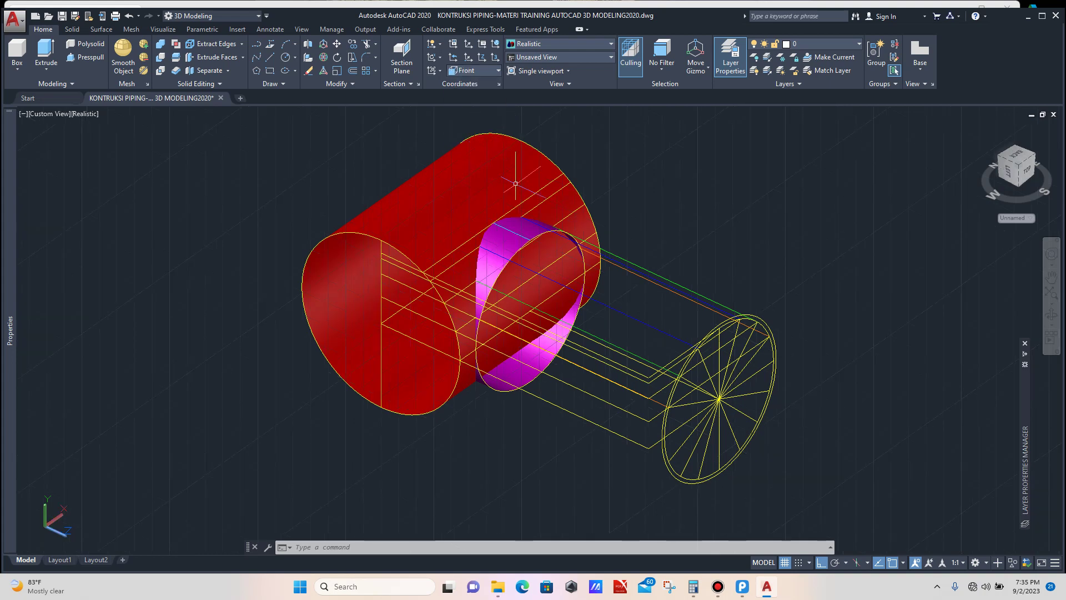
# Step: Shorten the near-side blue line by stretching its end from the spoked circle back to the magenta branch's open rim
pyautogui.scroll(2, 649, 325)
pyautogui.click(674, 327)
pyautogui.click(675, 340)
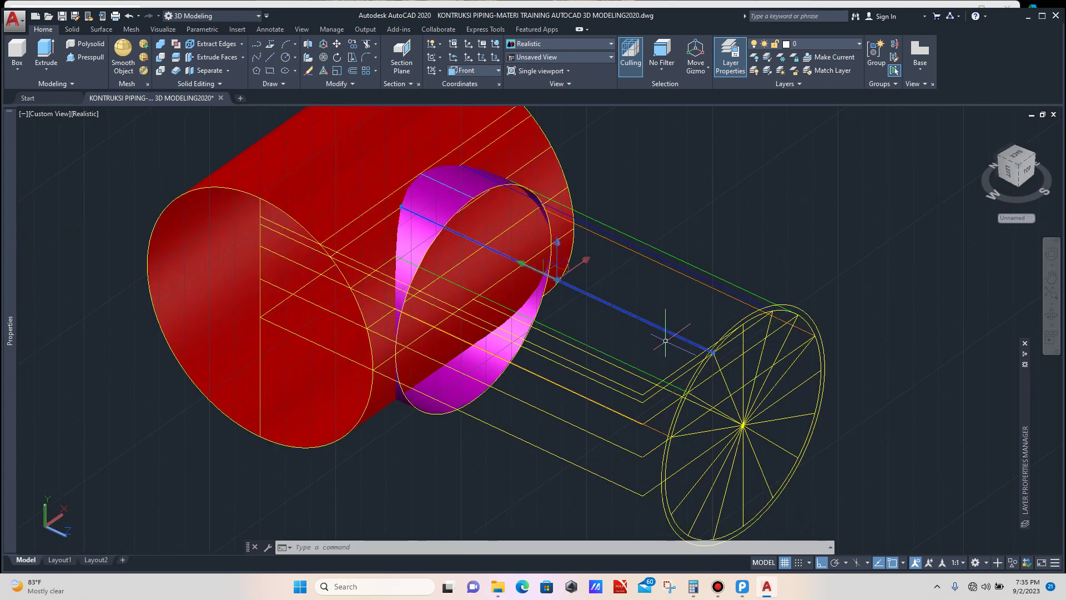
pyautogui.click(712, 351)
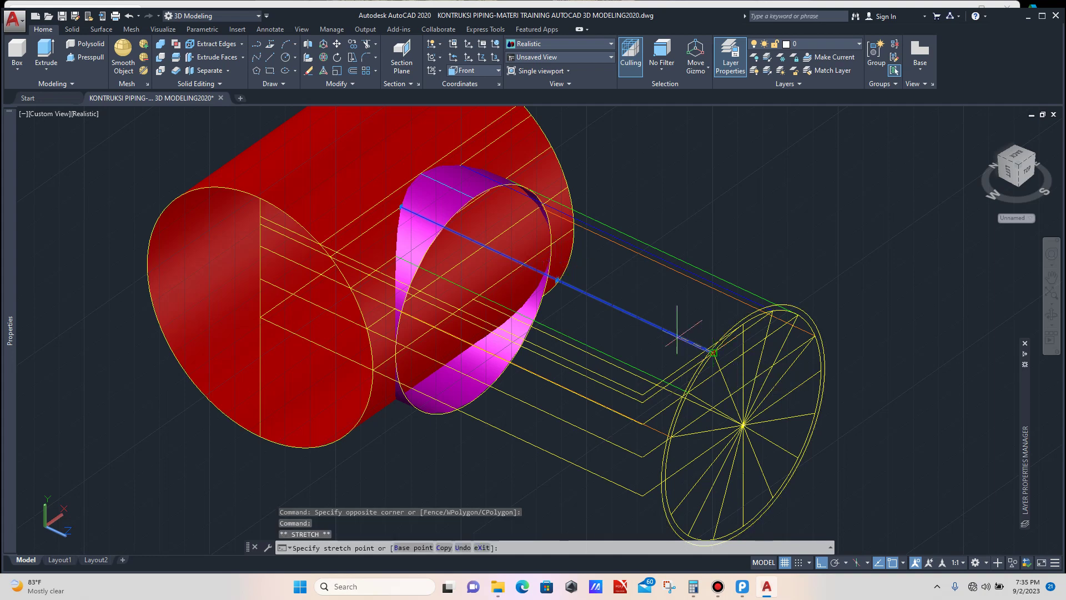
pyautogui.click(443, 227)
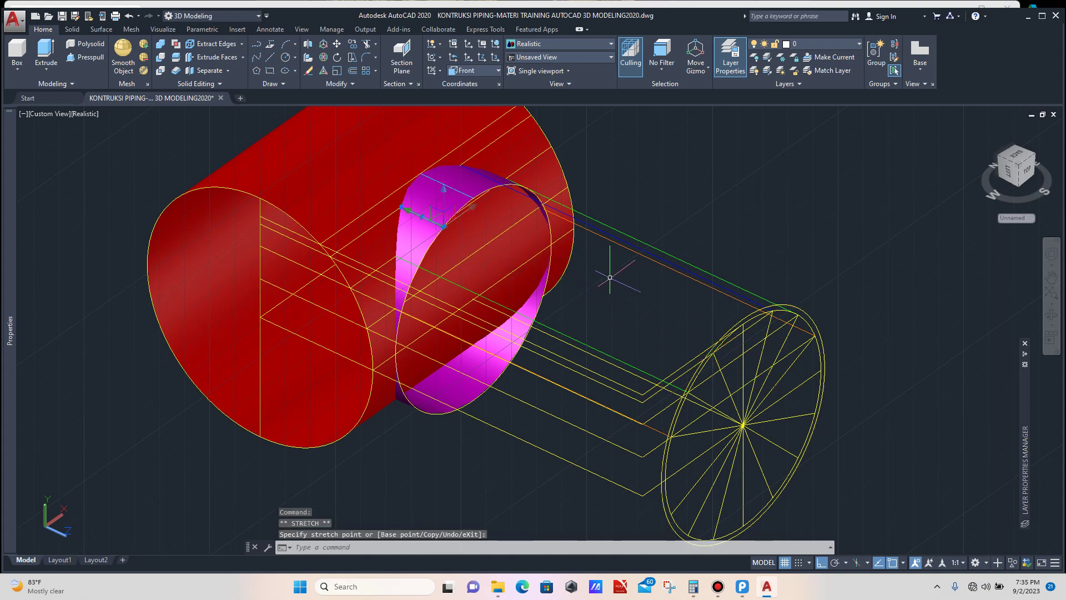
pyautogui.press('Escape')
# Step: Shorten the near-side green line by stretching its end from the spoked circle back to the magenta branch's open rim
pyautogui.scroll(-3, 611, 272)
pyautogui.scroll(4, 617, 335)
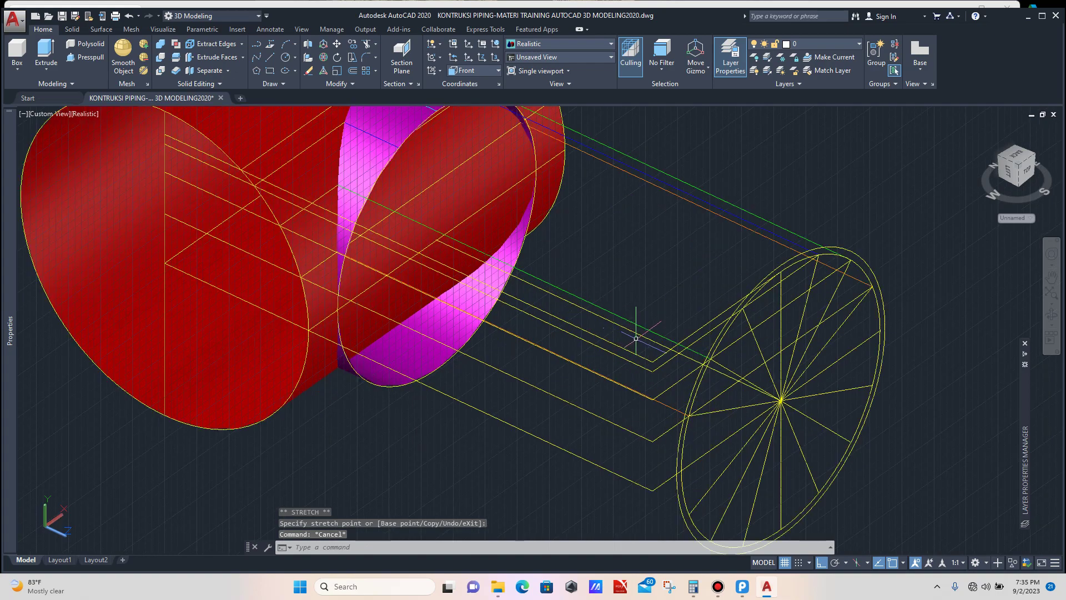
pyautogui.scroll(3, 639, 333)
pyautogui.click(656, 325)
pyautogui.click(654, 328)
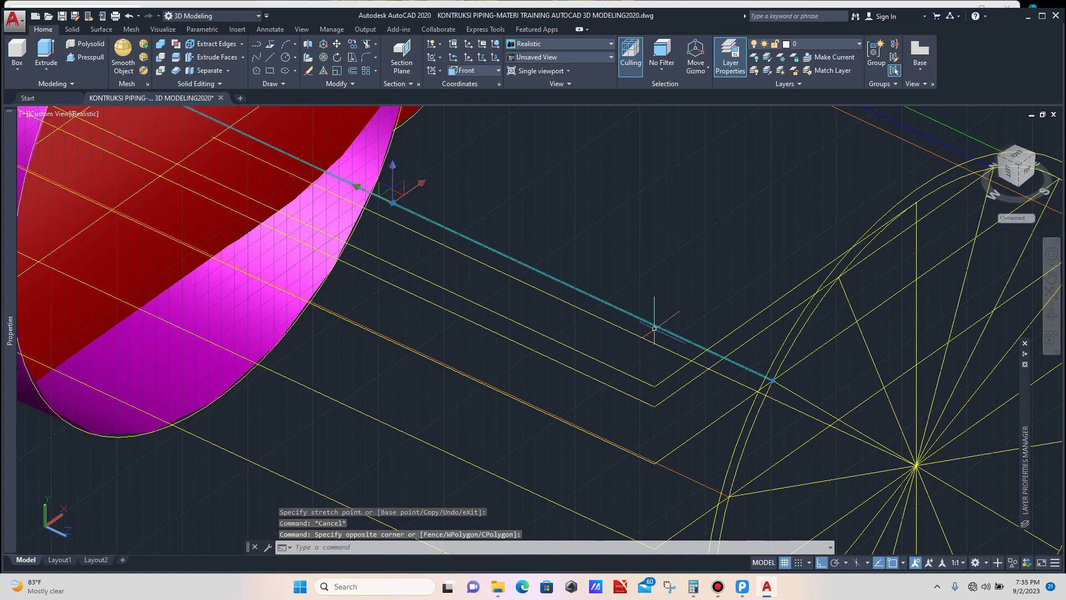
pyautogui.click(771, 380)
pyautogui.scroll(-5, 699, 344)
pyautogui.scroll(4, 577, 278)
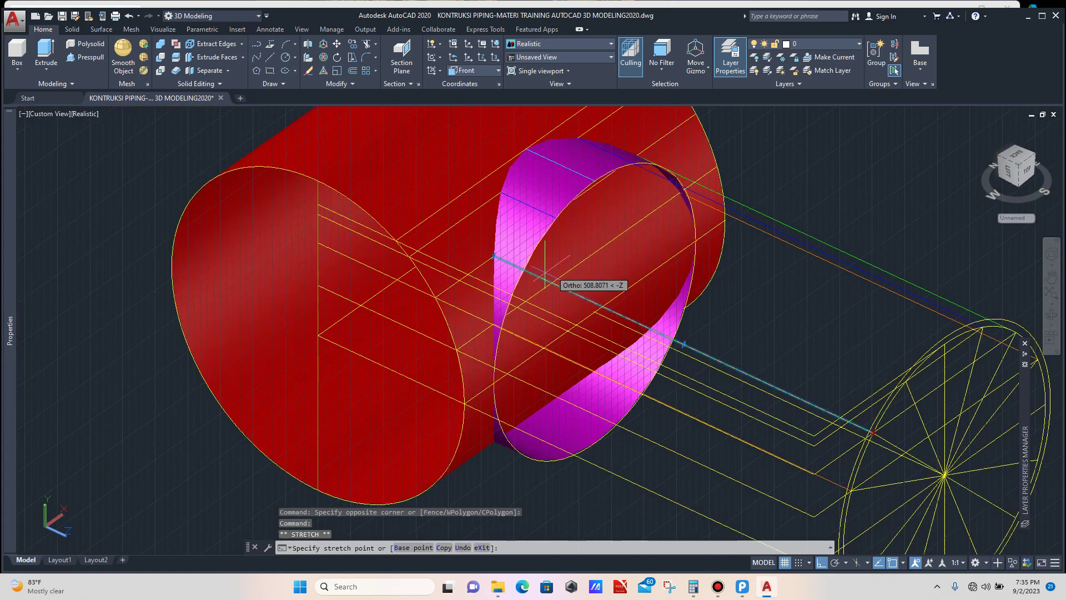
pyautogui.press('Escape')
pyautogui.scroll(-5, 555, 278)
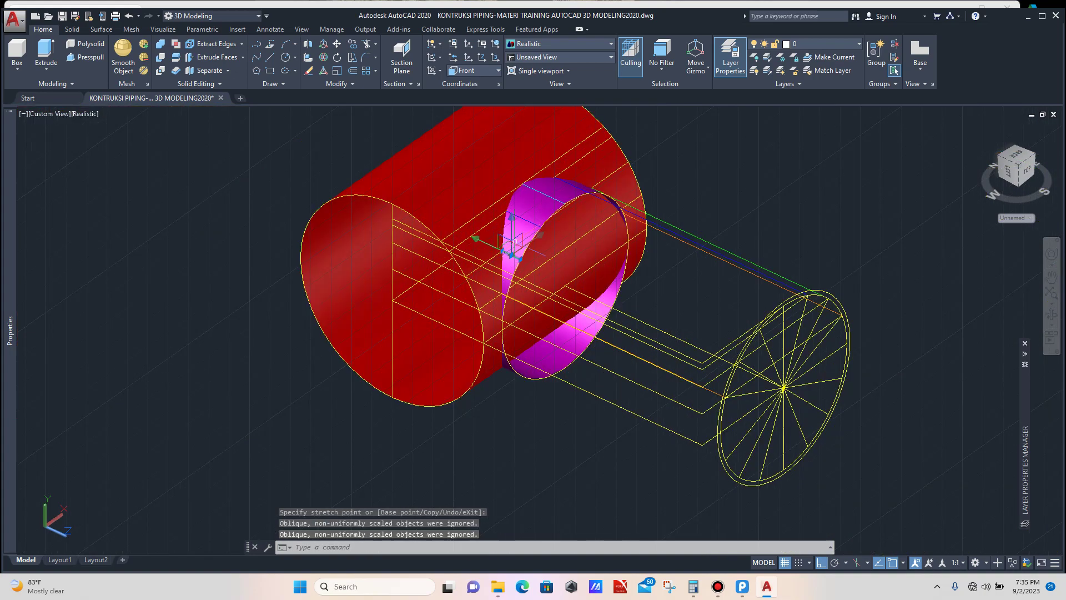
# Step: Shorten the near-side orange line by stretching its end from the spoked circle back to the magenta branch's open rim
pyautogui.scroll(4, 607, 308)
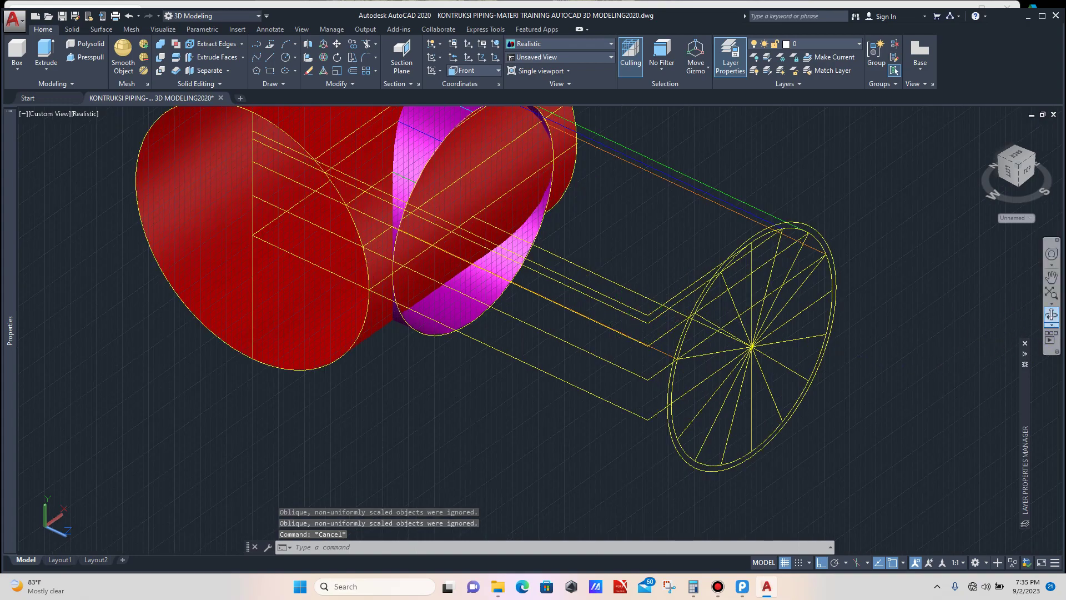
pyautogui.click(1051, 315)
pyautogui.moveTo(619, 289); pyautogui.dragTo(592, 254)
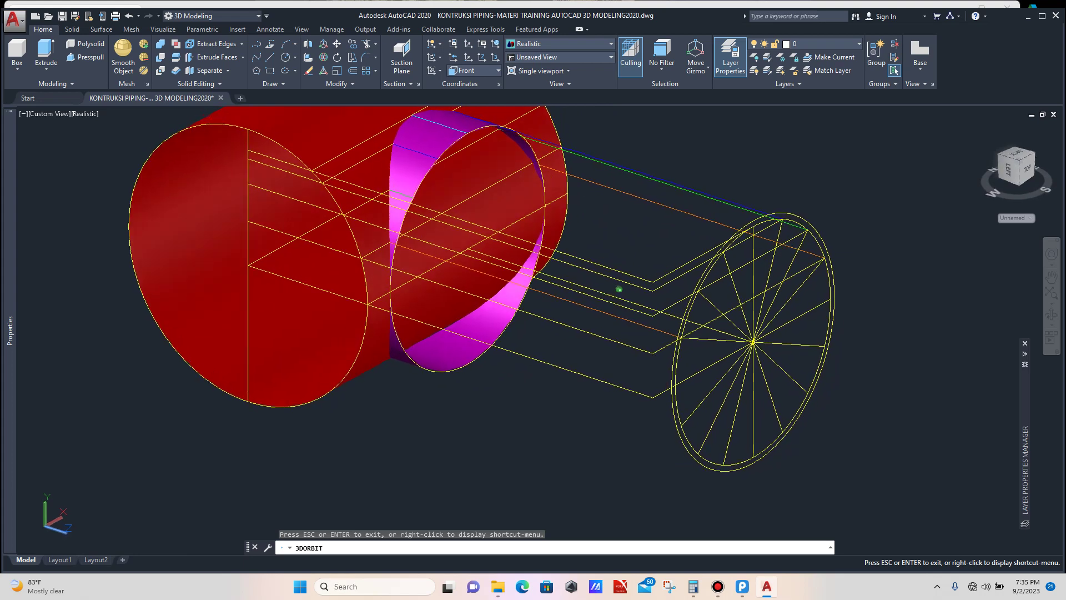
pyautogui.scroll(1, 619, 289)
pyautogui.press('Escape')
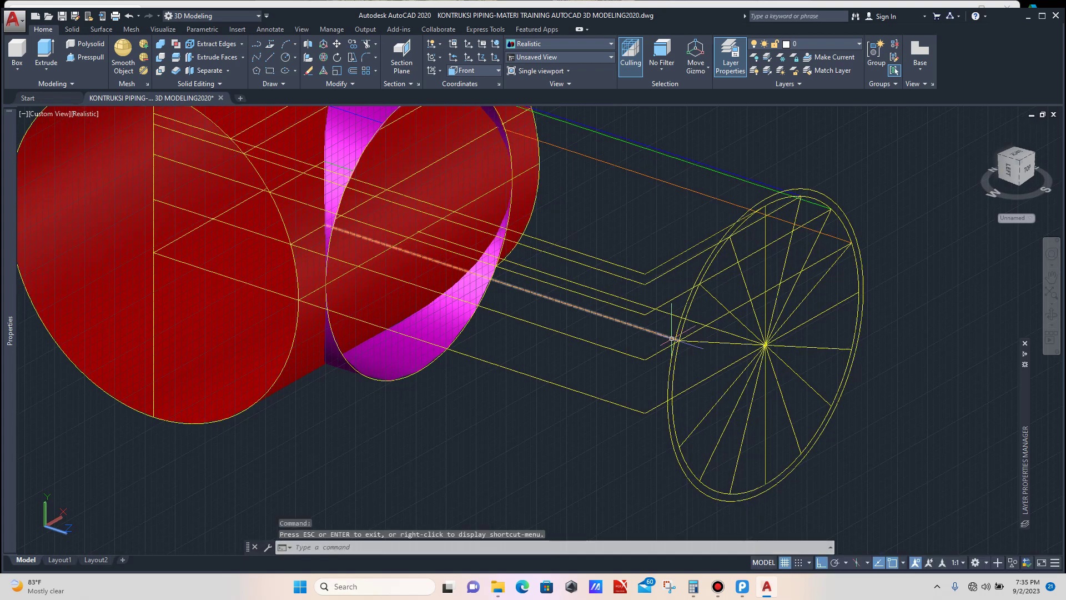
pyautogui.scroll(3, 667, 339)
pyautogui.click(660, 333)
pyautogui.click(659, 347)
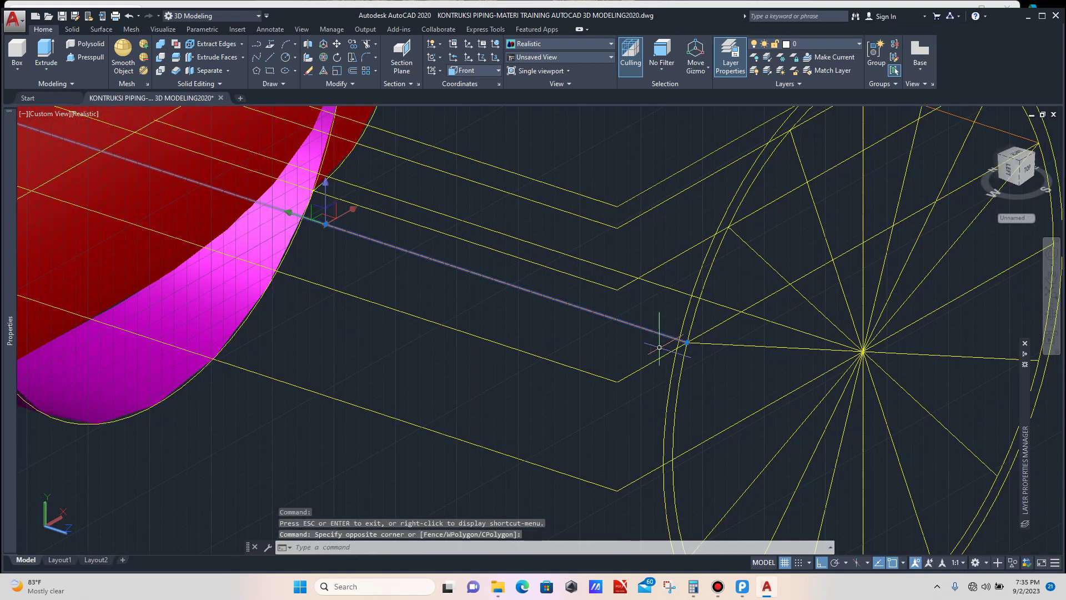
pyautogui.click(687, 342)
pyautogui.scroll(-5, 687, 342)
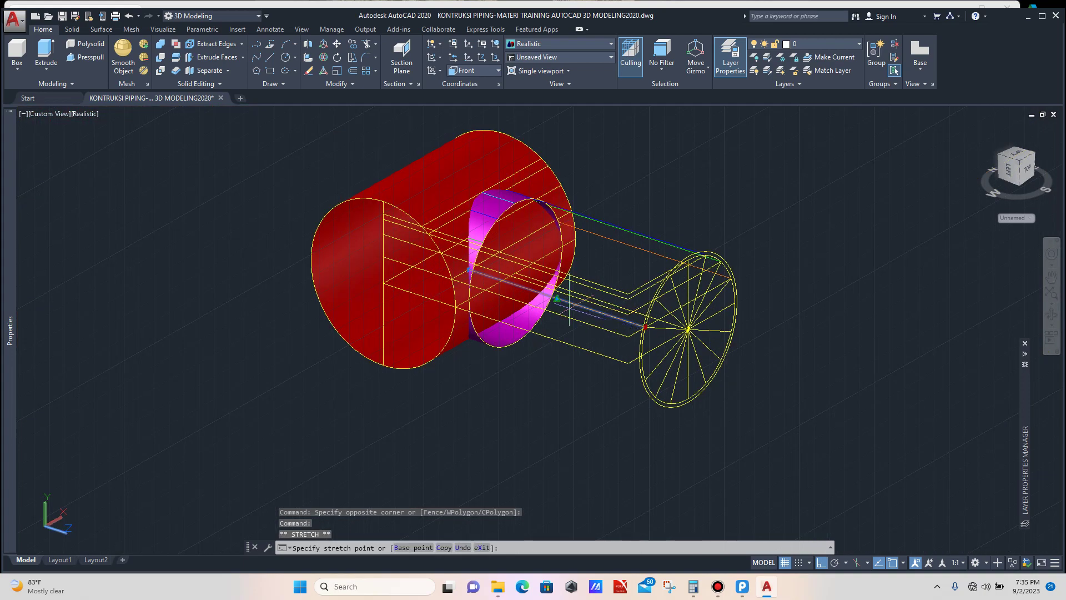
pyautogui.scroll(6, 518, 282)
pyautogui.scroll(3, 518, 282)
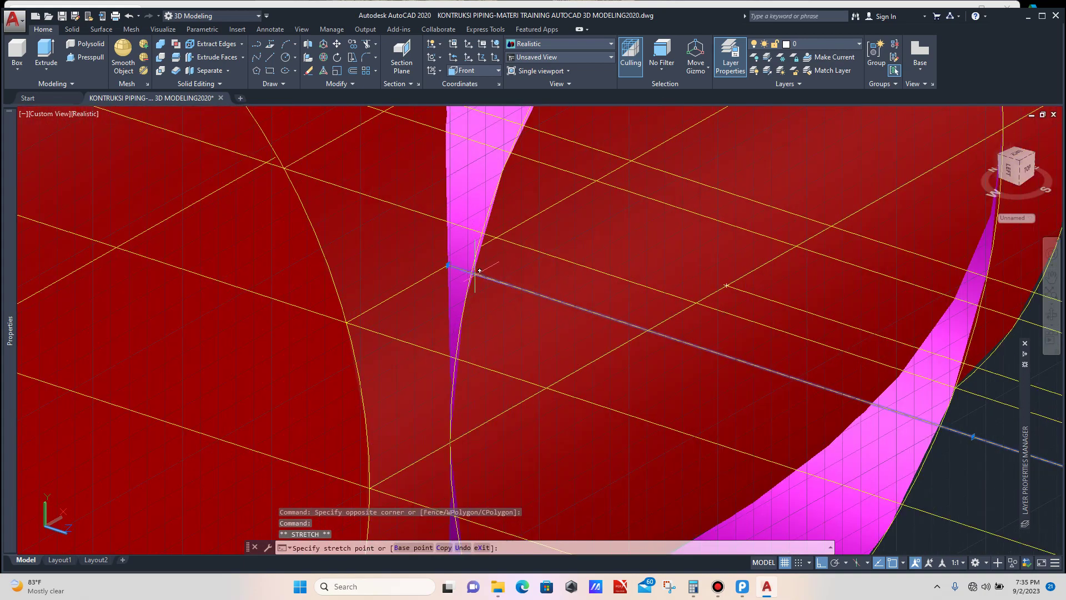
pyautogui.press('Escape')
pyautogui.scroll(-8, 516, 294)
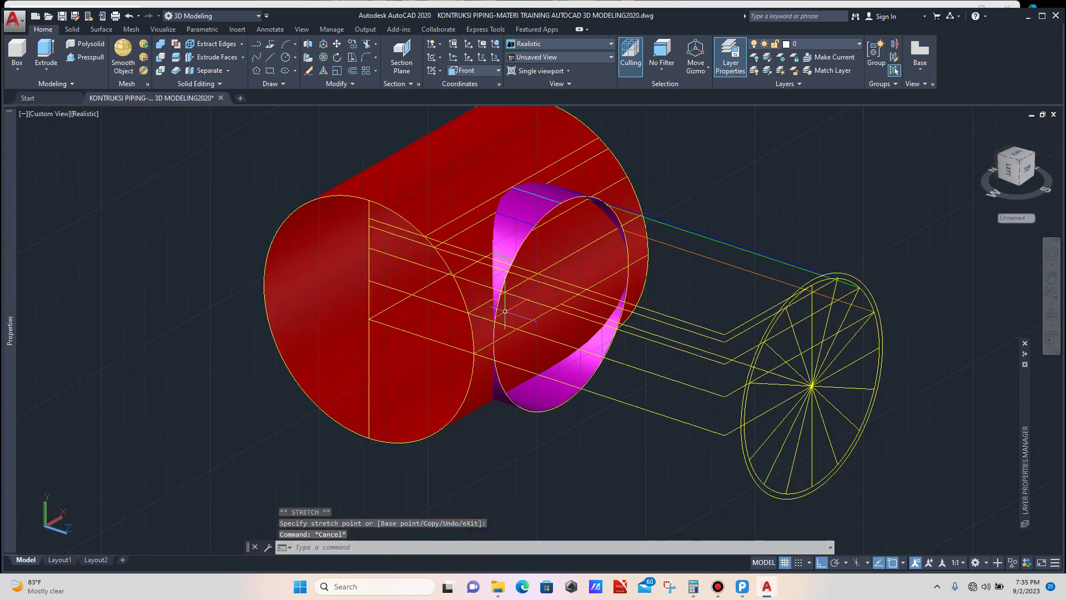
# Step: On the opposite side of the branch, shorten the blue line by stretching its circle end back to the magenta branch's open rim
pyautogui.keyDown('shift'); pyautogui.moveTo(778, 334); pyautogui.dragTo(558, 341, button='middle'); pyautogui.keyUp('shift')
pyautogui.scroll(3, 516, 333)
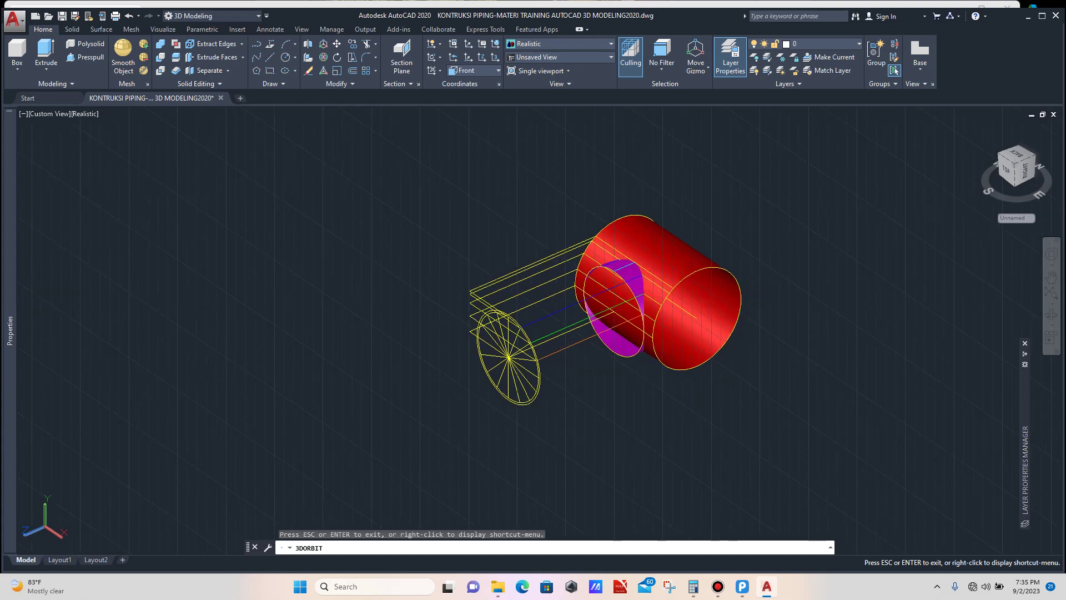
pyautogui.press('Escape')
pyautogui.scroll(4, 541, 337)
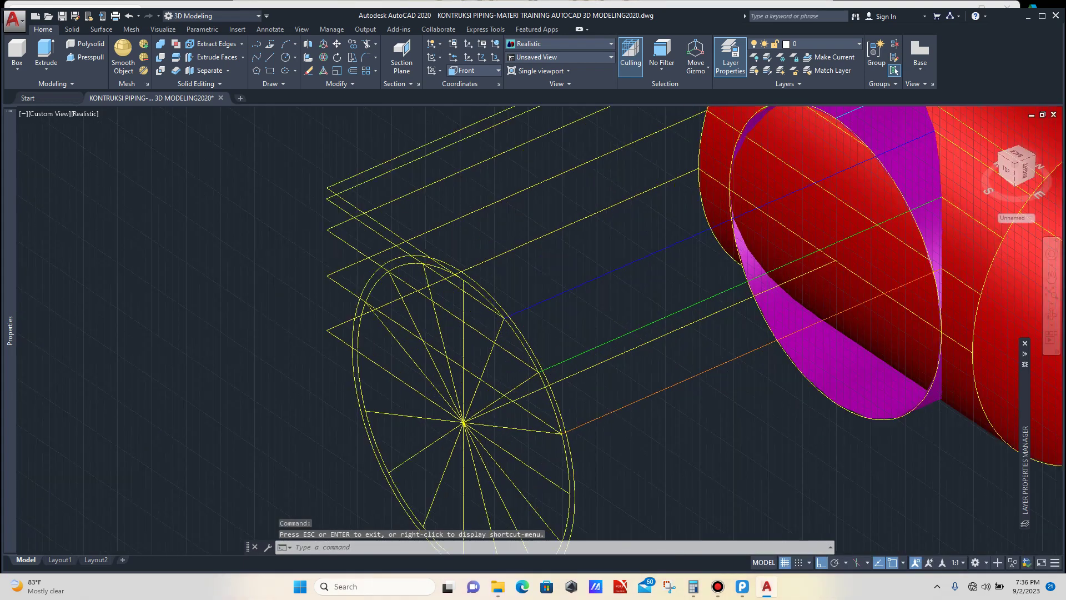
pyautogui.click(553, 281)
pyautogui.click(527, 312)
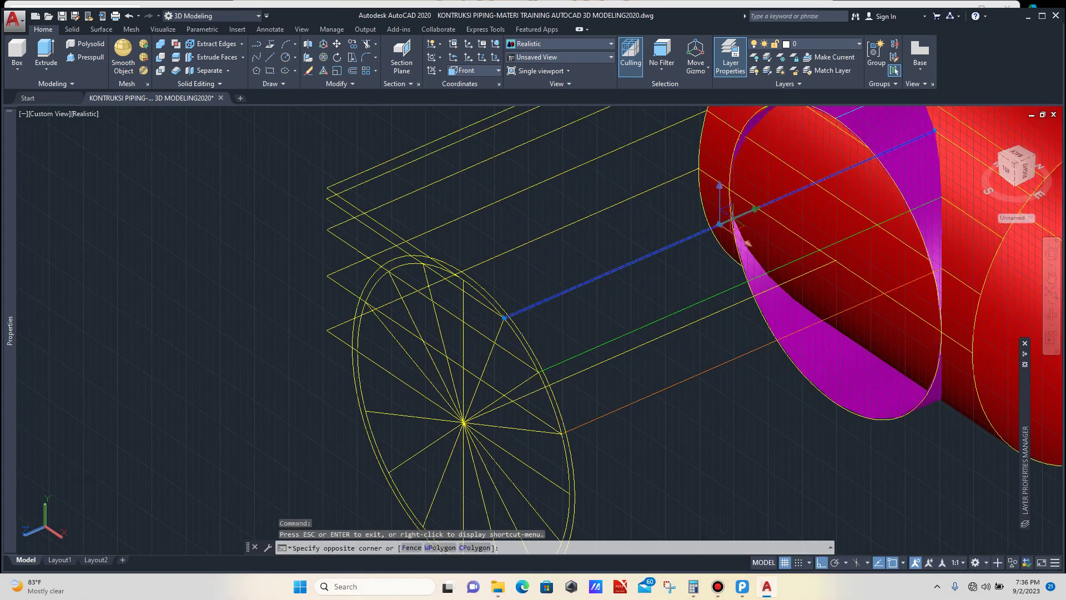
pyautogui.click(504, 319)
pyautogui.scroll(-2, 547, 297)
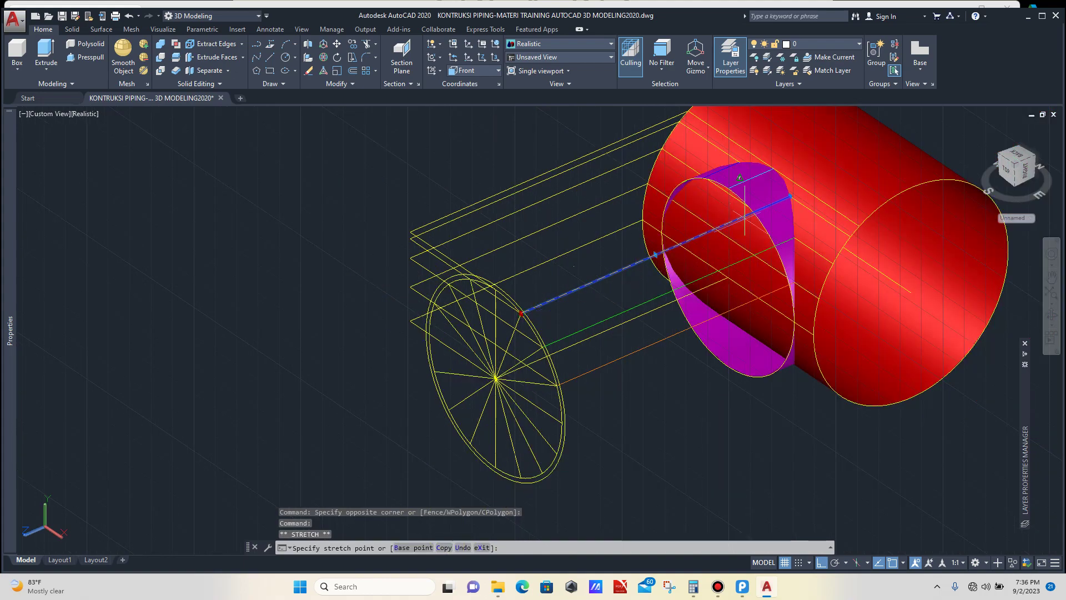
pyautogui.scroll(3, 744, 214)
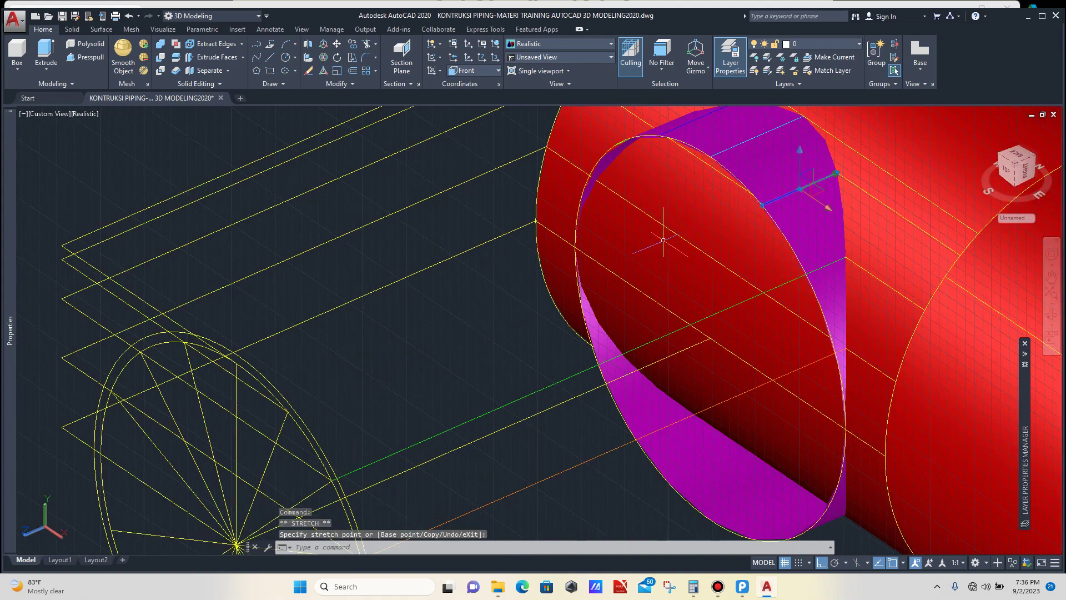
pyautogui.scroll(-3, 661, 226)
pyautogui.press('Escape')
pyautogui.press('Escape')
pyautogui.scroll(3, 555, 333)
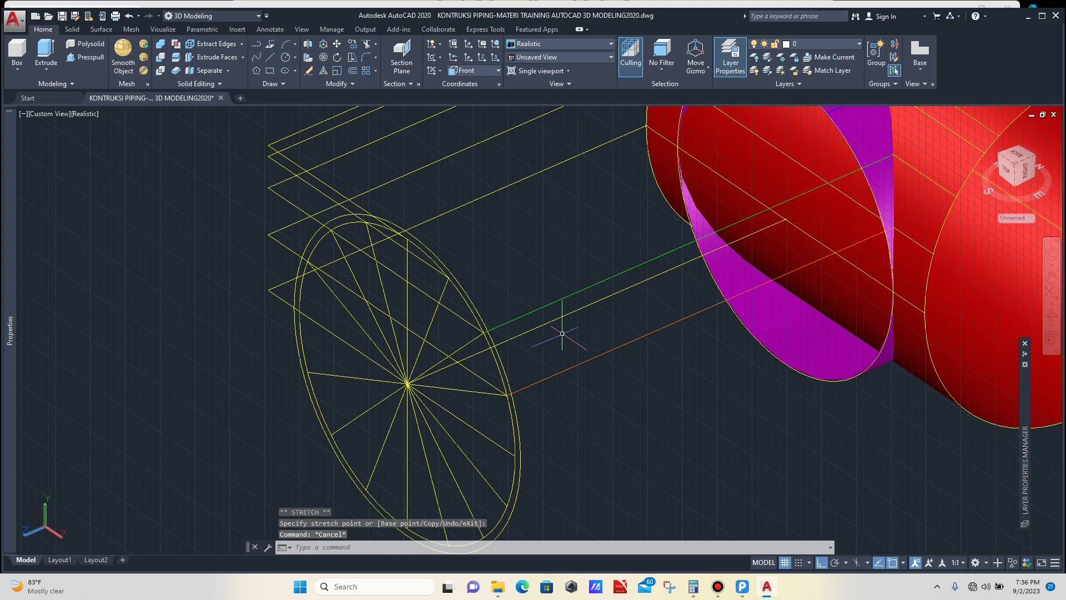
# Step: Shorten the opposite-side green line by stretching its end from the spoked circle to the magenta branch's open rim
pyautogui.scroll(3, 564, 310)
pyautogui.click(508, 282)
pyautogui.click(497, 309)
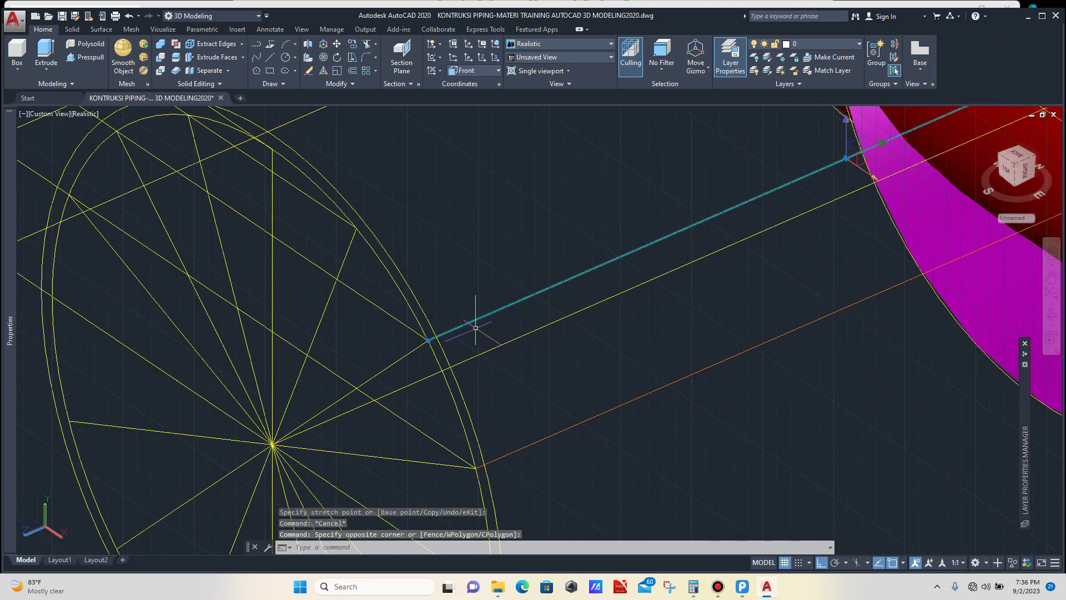
pyautogui.click(428, 339)
pyautogui.scroll(-4, 428, 339)
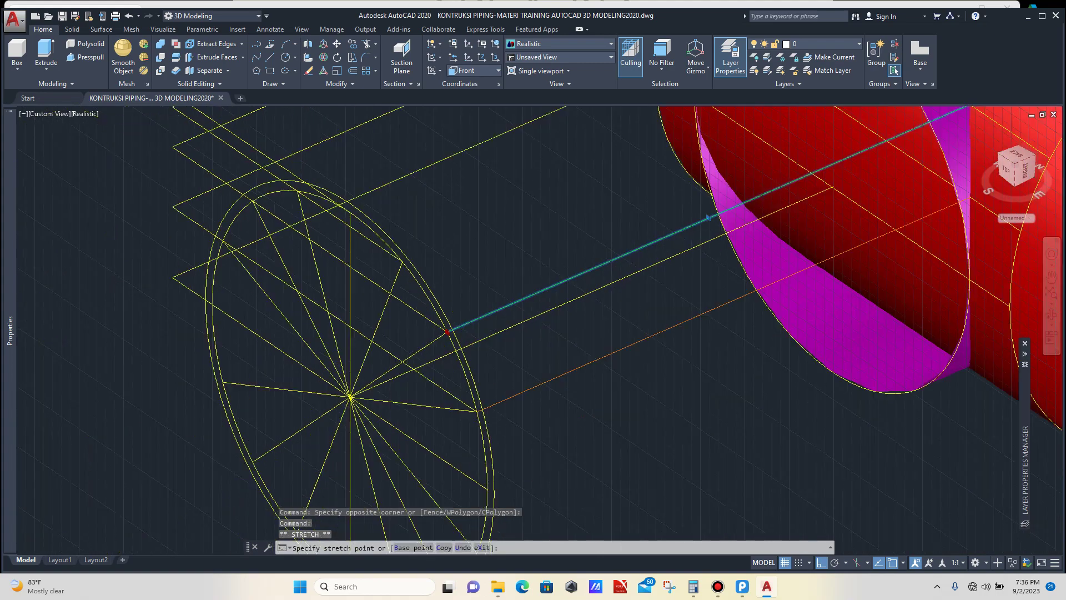
pyautogui.scroll(3, 664, 233)
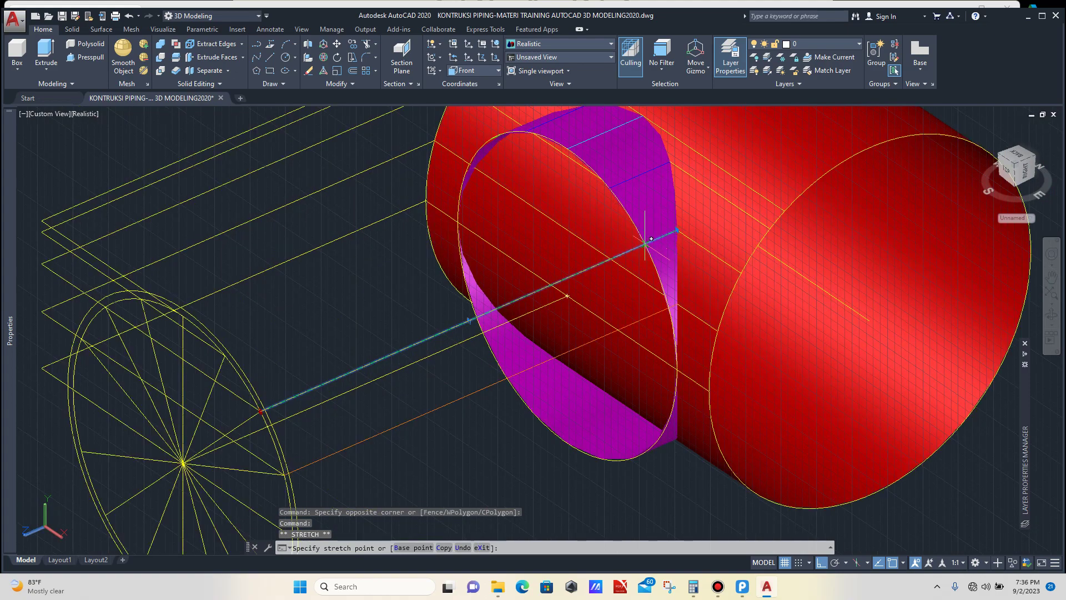
pyautogui.click(647, 240)
pyautogui.scroll(-2, 460, 315)
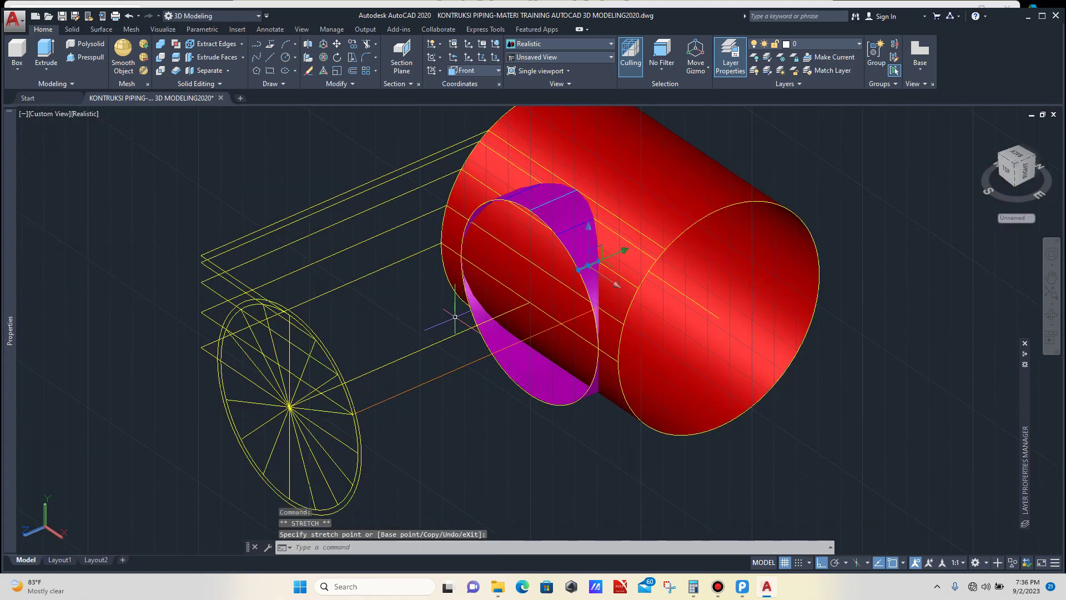
pyautogui.press('Escape')
# Step: Shorten the opposite-side orange line by stretching its end from the spoked circle to the magenta branch's open rim
pyautogui.scroll(4, 396, 415)
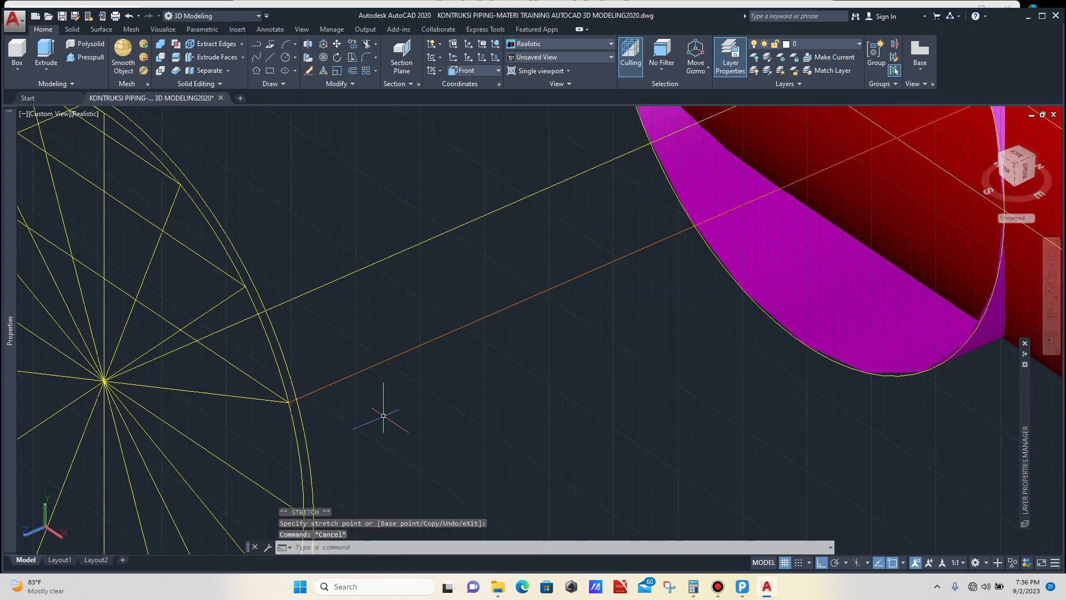
pyautogui.click(378, 347)
pyautogui.click(352, 405)
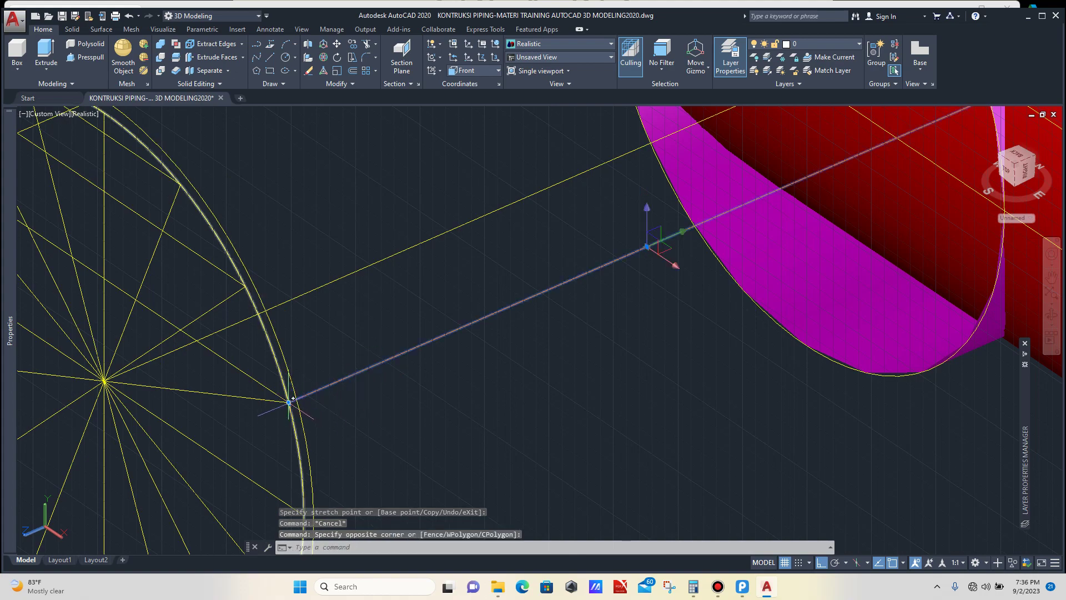
pyautogui.click(289, 401)
pyautogui.scroll(-5, 361, 395)
pyautogui.scroll(5, 603, 272)
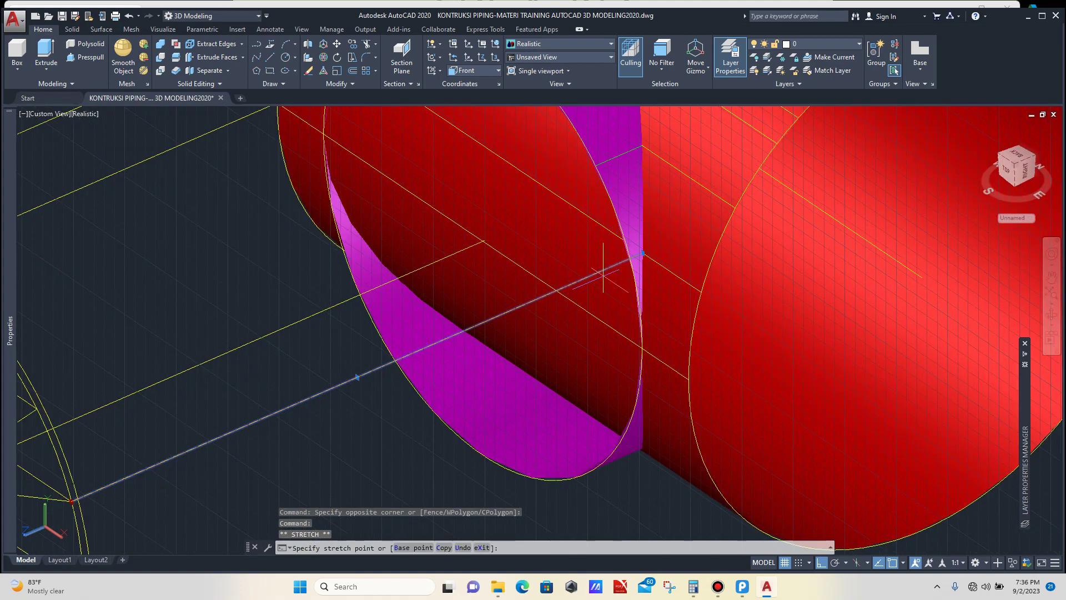
pyautogui.scroll(2, 603, 272)
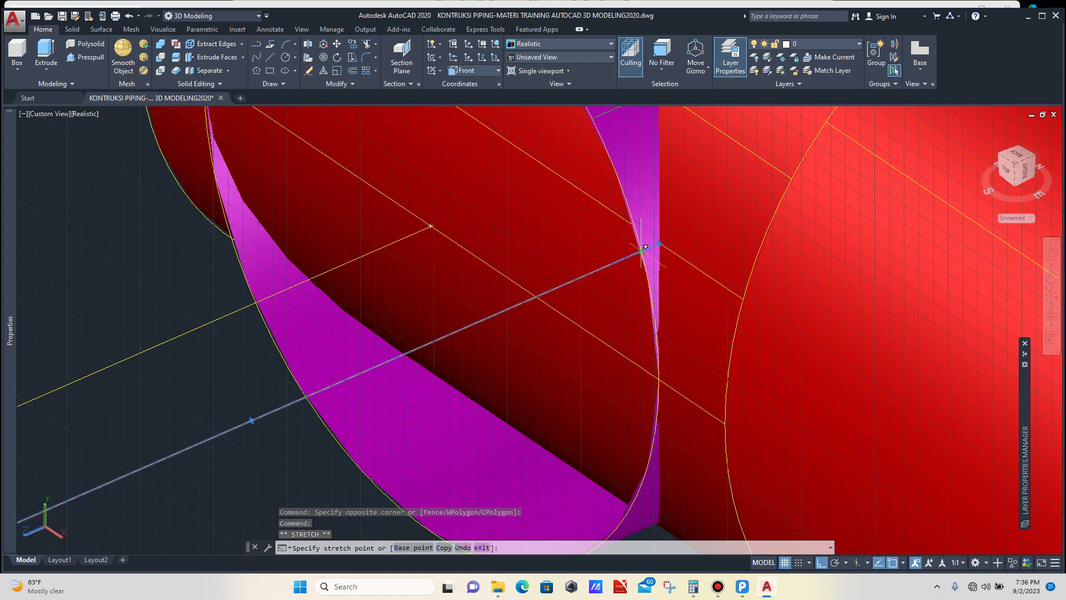
pyautogui.press('Escape')
pyautogui.scroll(-5, 653, 242)
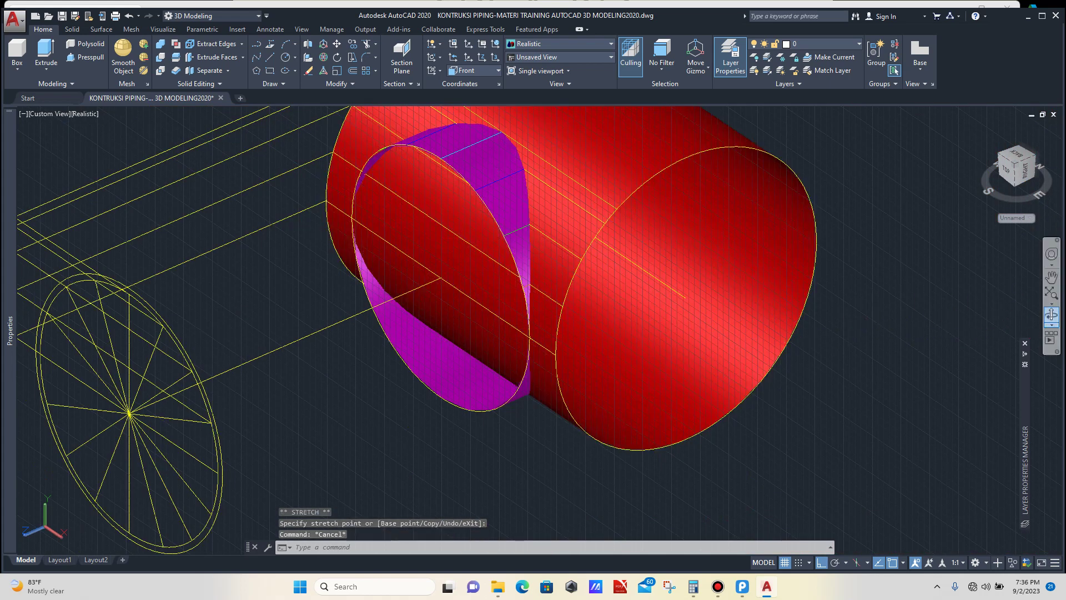
# Step: Orbit to face the spoked circle and check the outer circle's circumference in its properties
pyautogui.click(729, 342)
pyautogui.press('Escape')
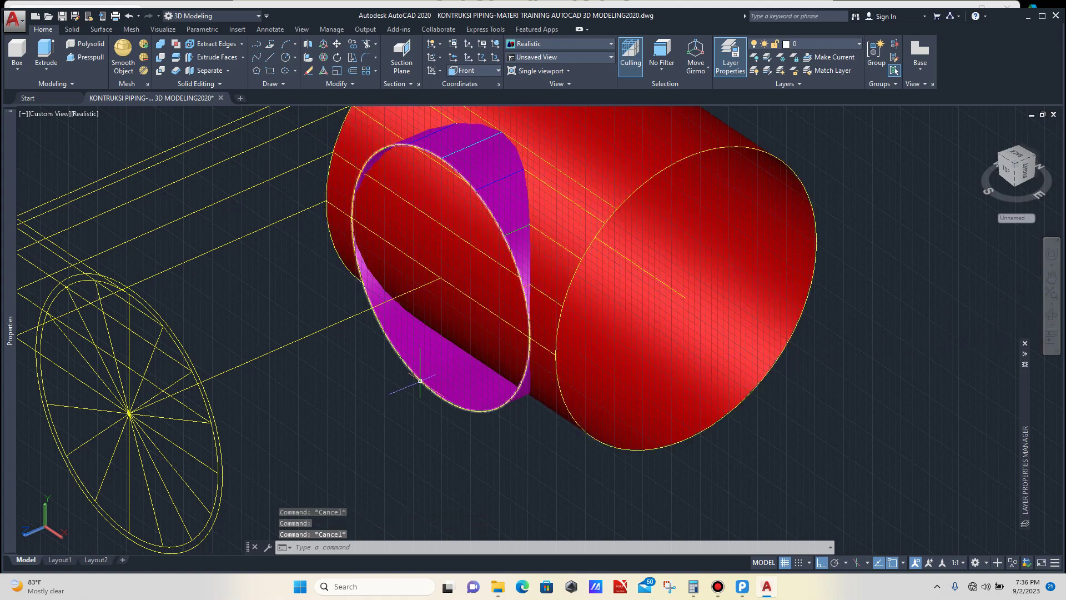
pyautogui.click(1051, 314)
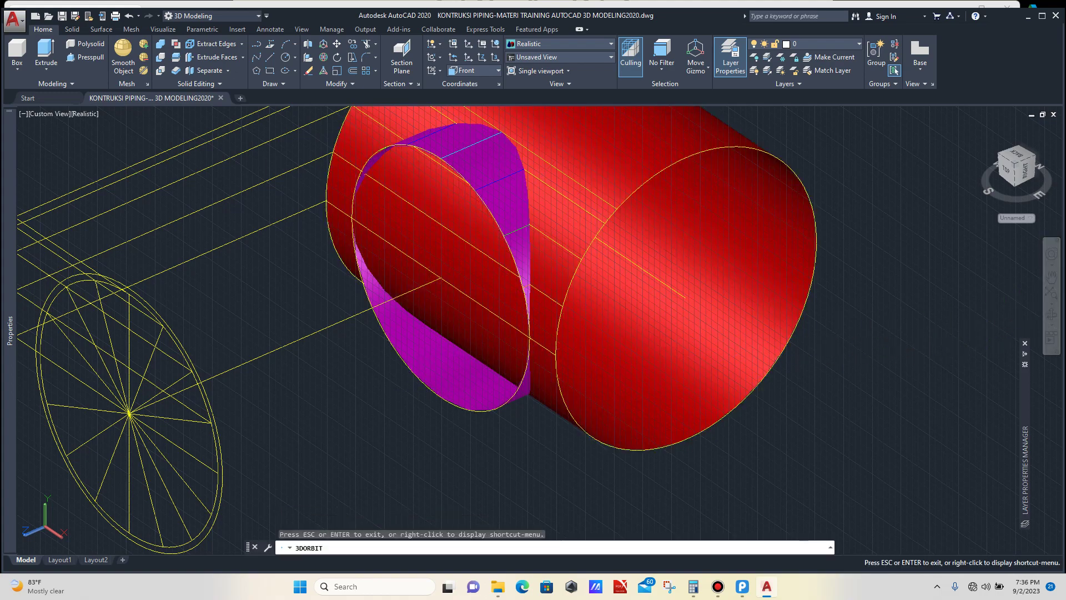
pyautogui.moveTo(394, 397); pyautogui.dragTo(628, 411)
pyautogui.scroll(-3, 628, 411)
pyautogui.moveTo(461, 355); pyautogui.dragTo(493, 333)
pyautogui.press('Escape')
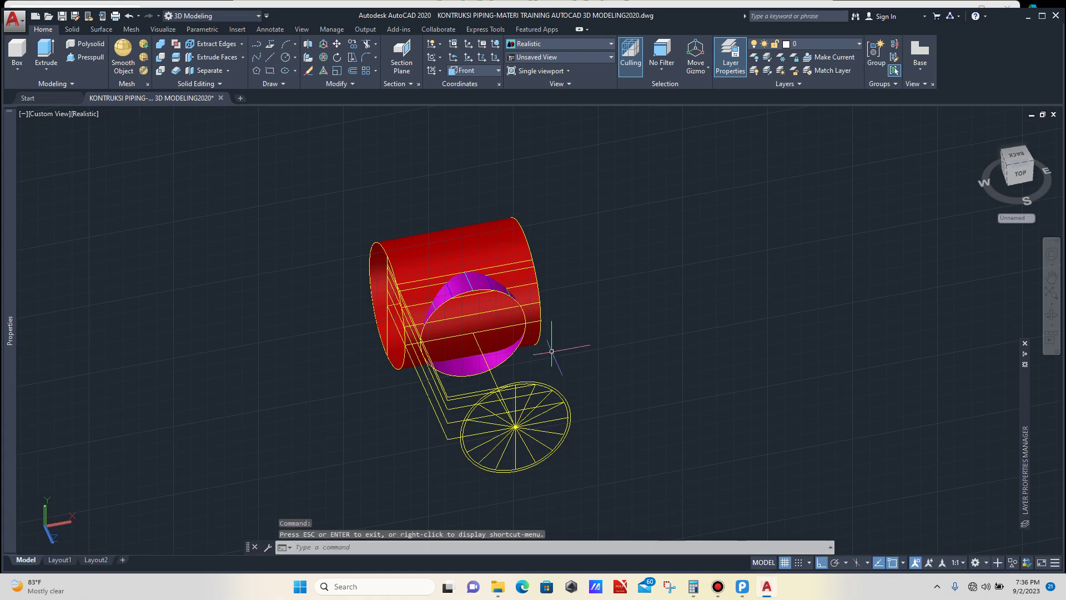
pyautogui.scroll(-5, 552, 352)
pyautogui.scroll(4, 561, 366)
pyautogui.scroll(2, 565, 377)
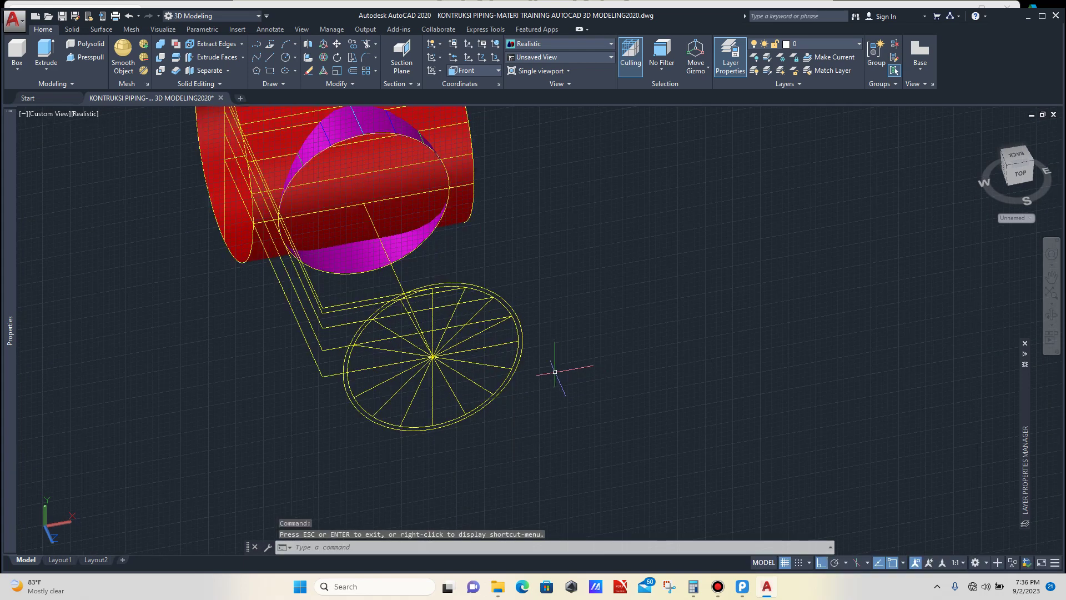
pyautogui.scroll(3, 532, 350)
pyautogui.click(518, 329)
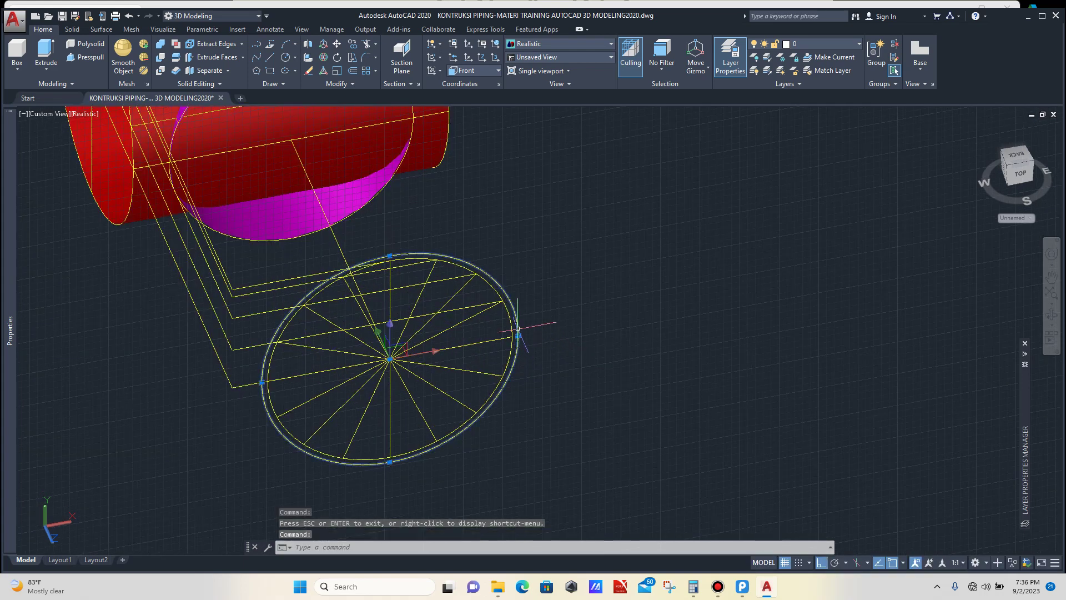
pyautogui.moveTo(10, 333)
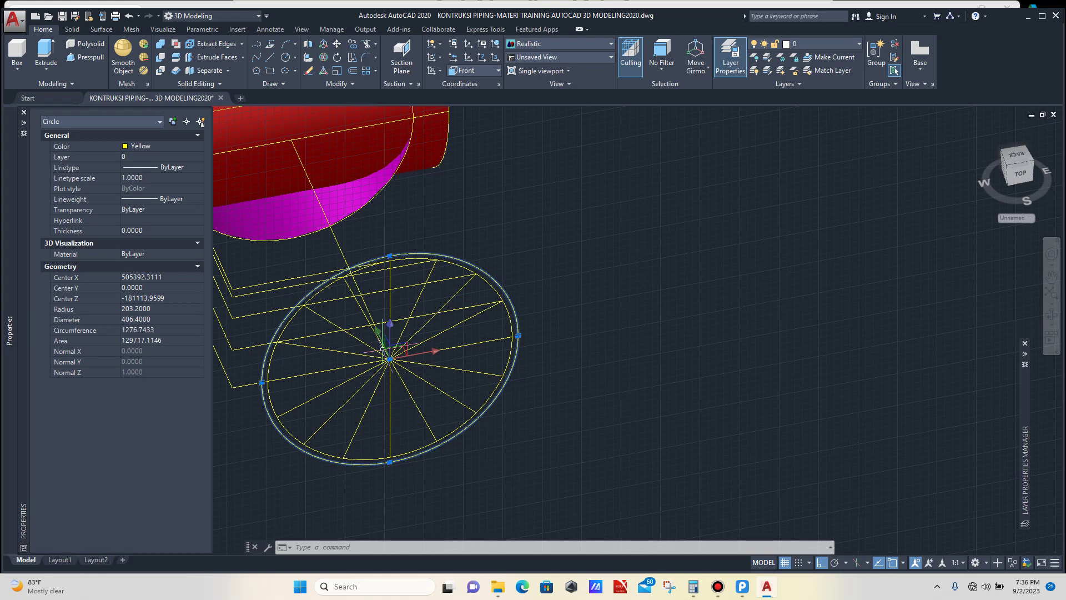
pyautogui.press('Escape')
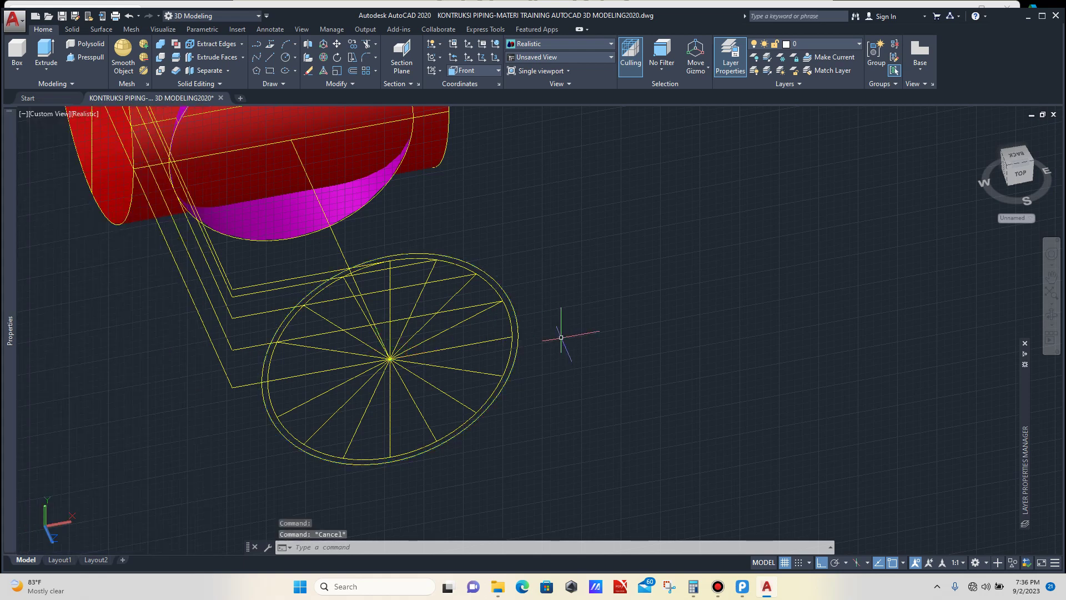
# Step: Draw a 1276.7433 mm line along the positive X direction from the outer circle's quadrant facing away from the division lines
pyautogui.write('L')
pyautogui.press('Return')
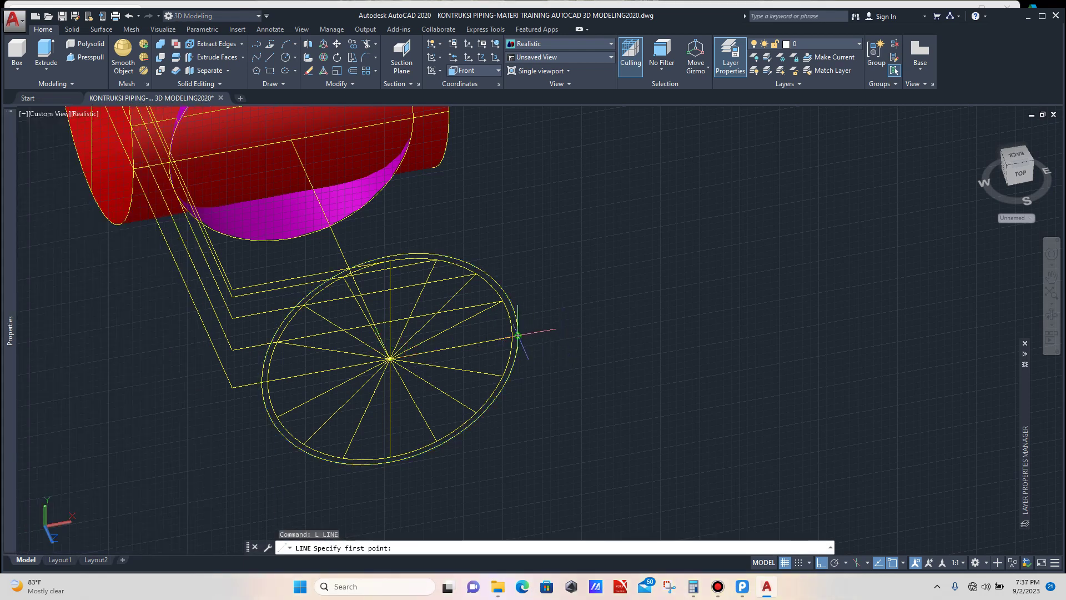
pyautogui.click(518, 336)
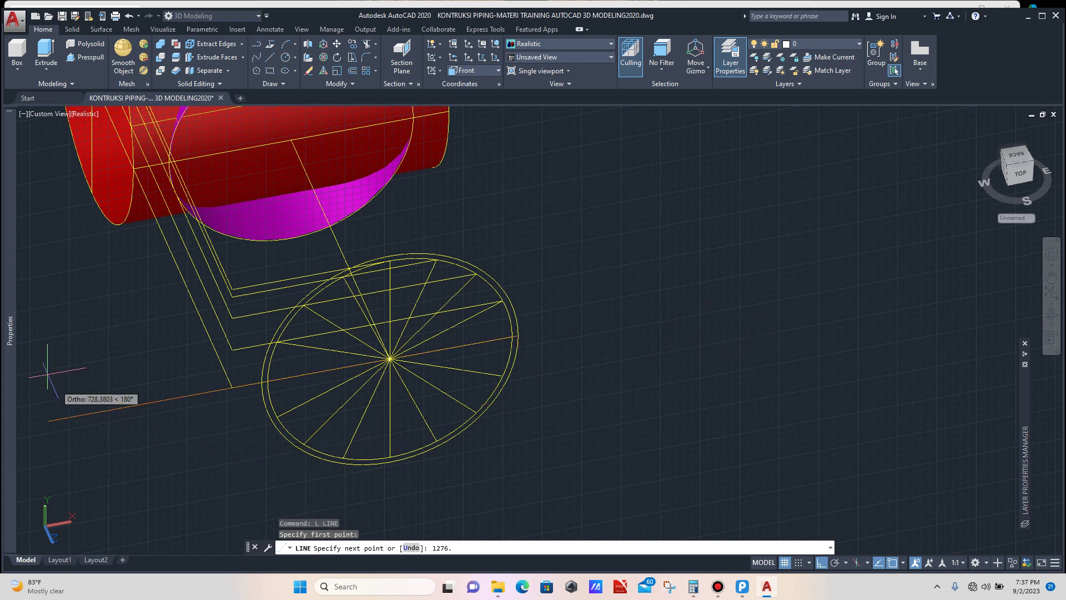
pyautogui.moveTo(9, 330)
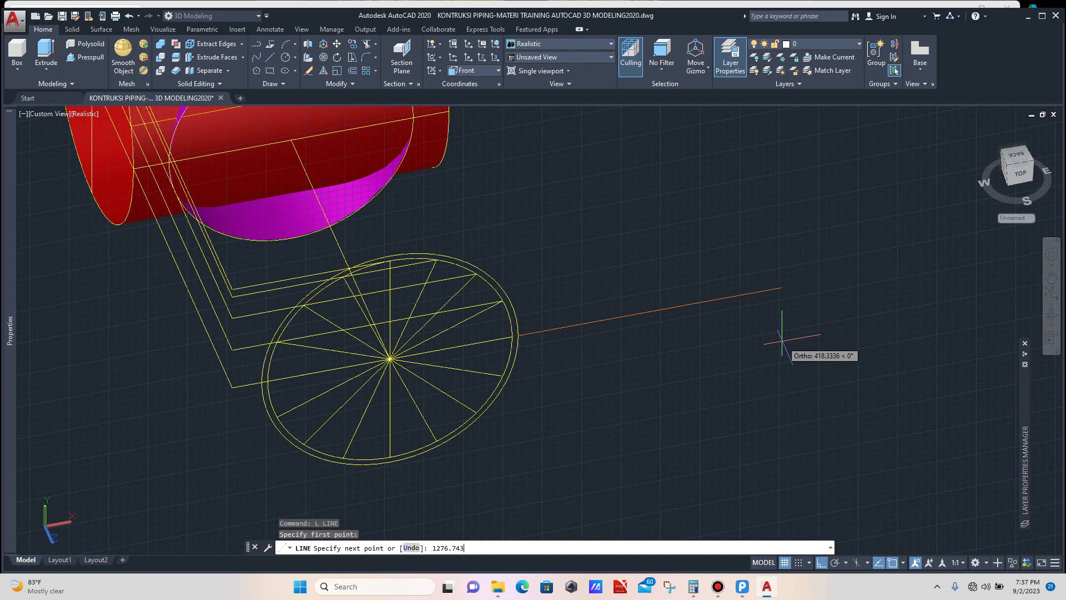
pyautogui.press('Return')
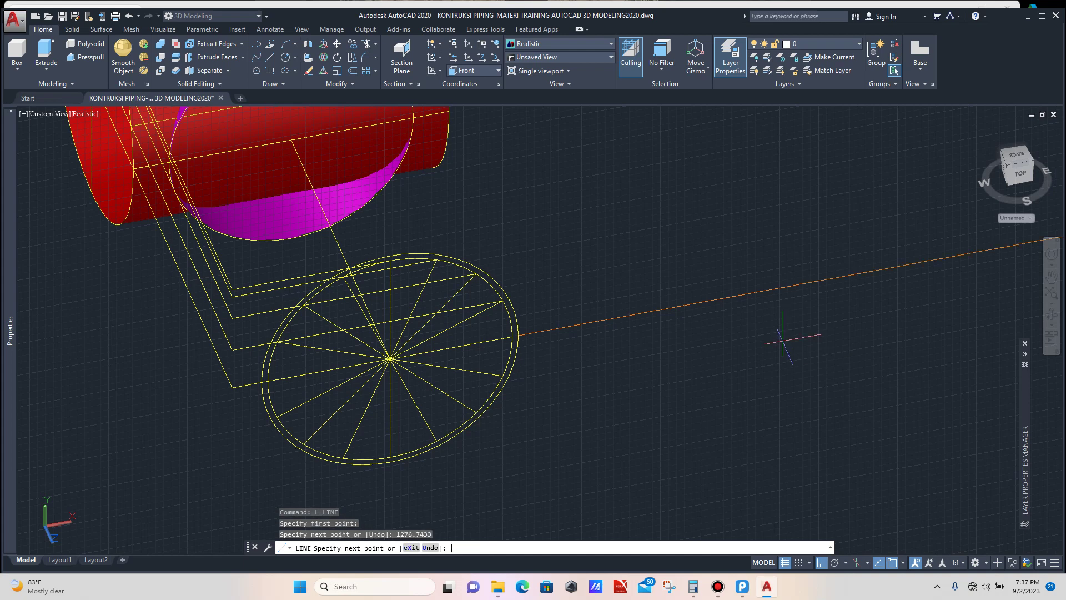
pyautogui.press('Escape')
# Step: Check the outer circle's circumference in its properties
pyautogui.scroll(5, 540, 331)
pyautogui.click(526, 295)
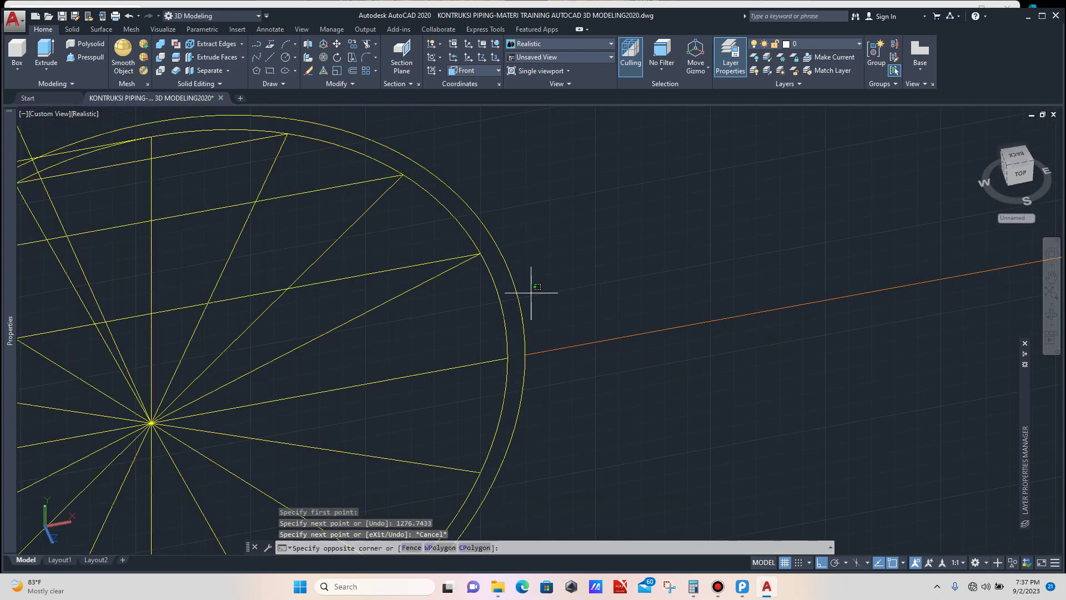
pyautogui.click(516, 307)
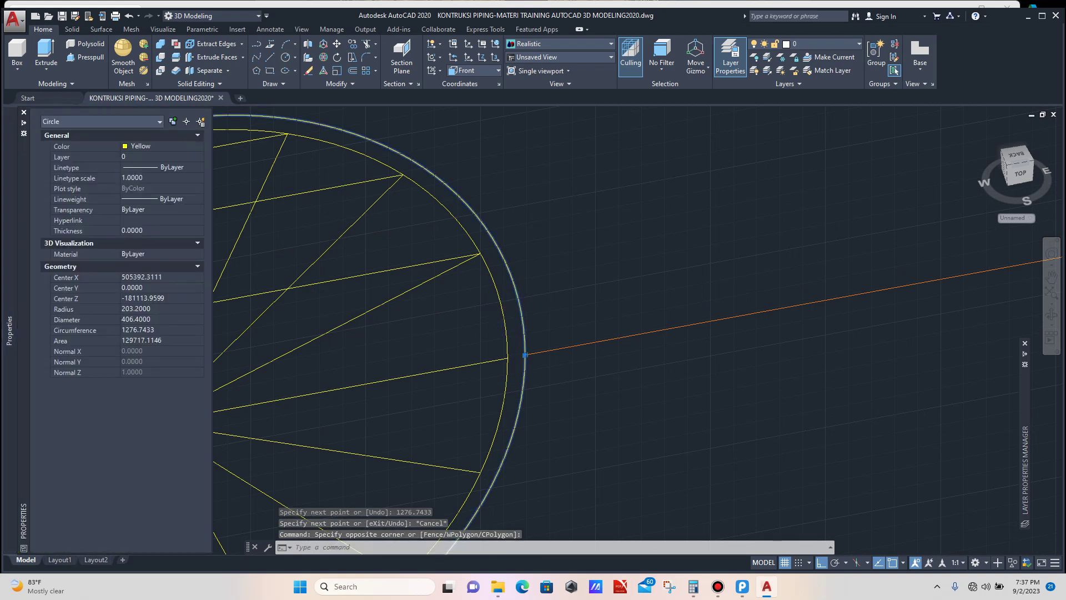
pyautogui.scroll(-5, 361, 367)
pyautogui.scroll(2, 417, 361)
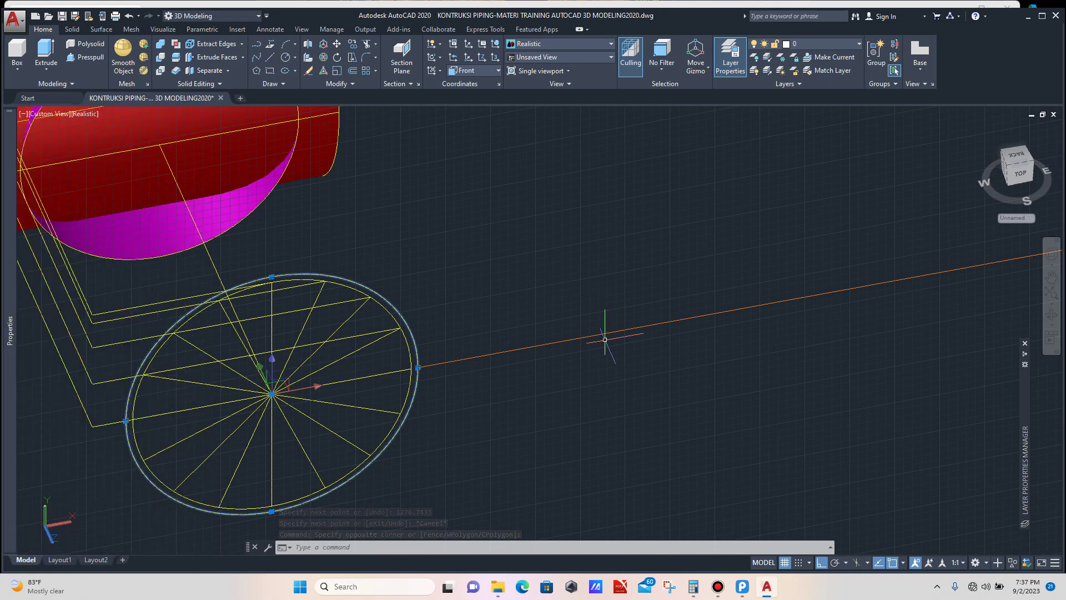
pyautogui.press('Escape')
# Step: Check the new orange line's length in its properties
pyautogui.scroll(-2, 572, 331)
pyautogui.click(750, 279)
pyautogui.click(714, 338)
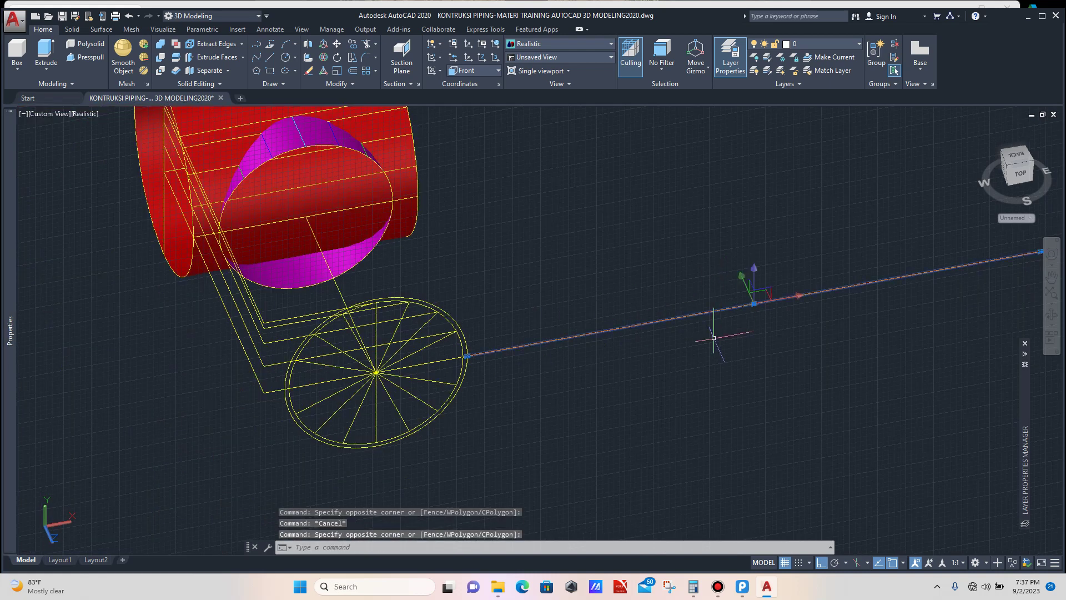
pyautogui.moveTo(10, 406)
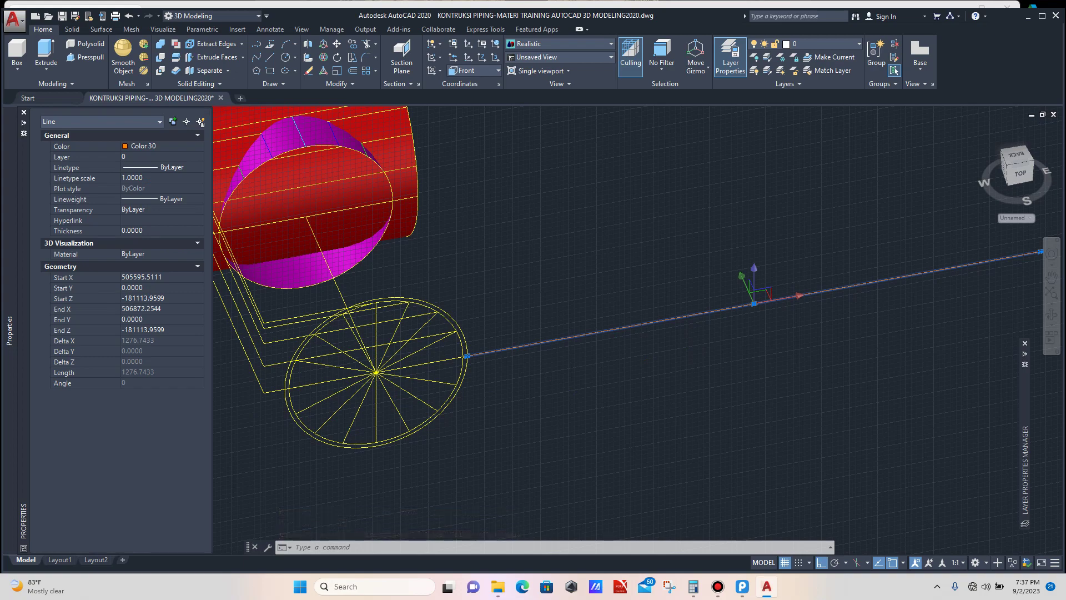
# Step: Select the outer circle again and compare its circumference with the orange line's length
pyautogui.scroll(5, 463, 342)
pyautogui.click(470, 339)
pyautogui.press('Escape')
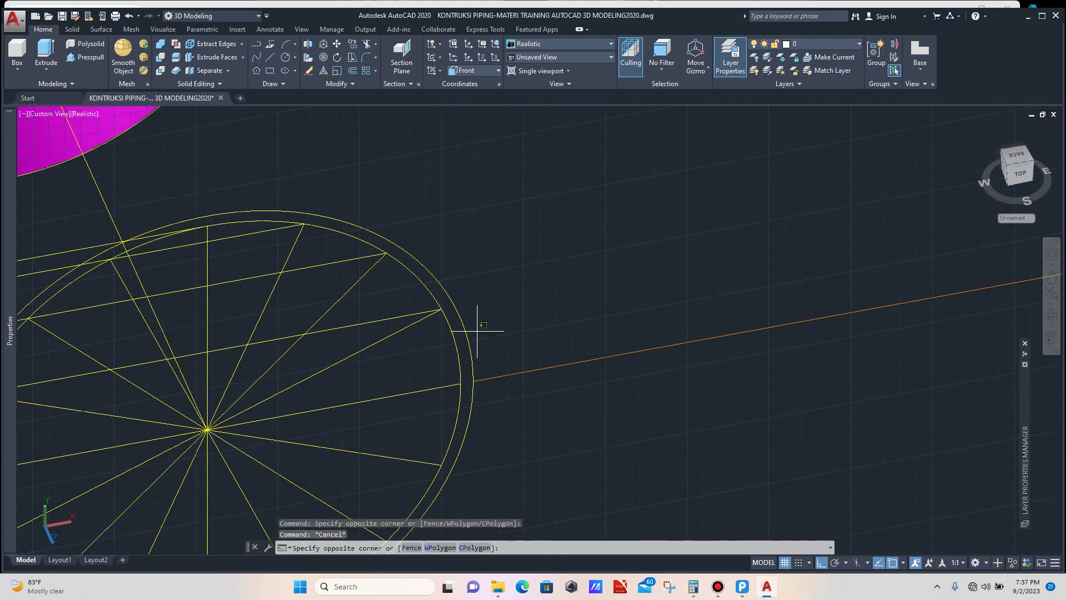
pyautogui.click(479, 332)
pyautogui.click(464, 341)
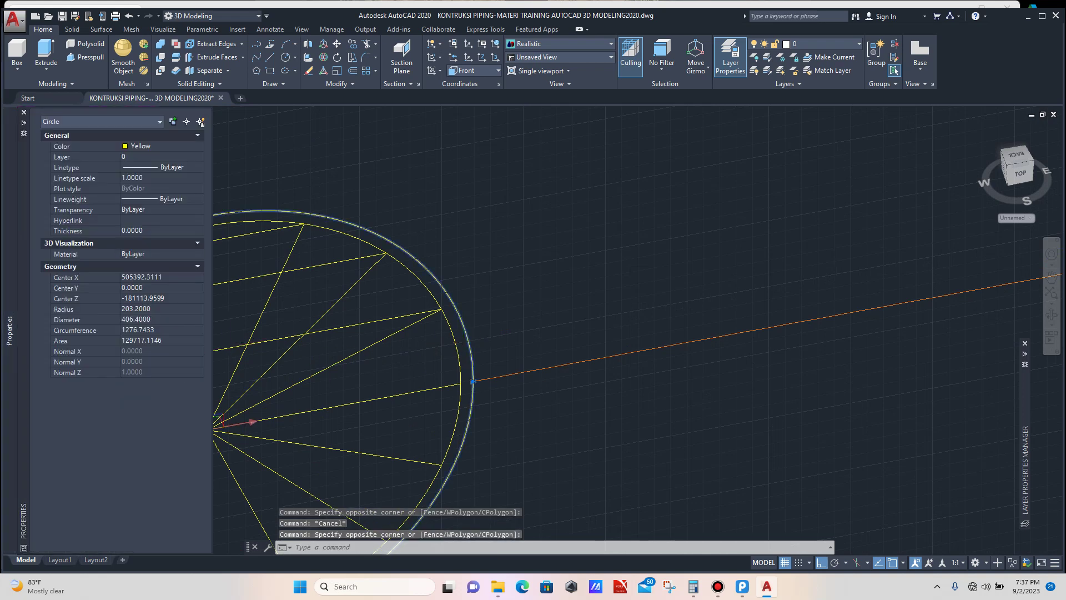
pyautogui.scroll(-8, 276, 320)
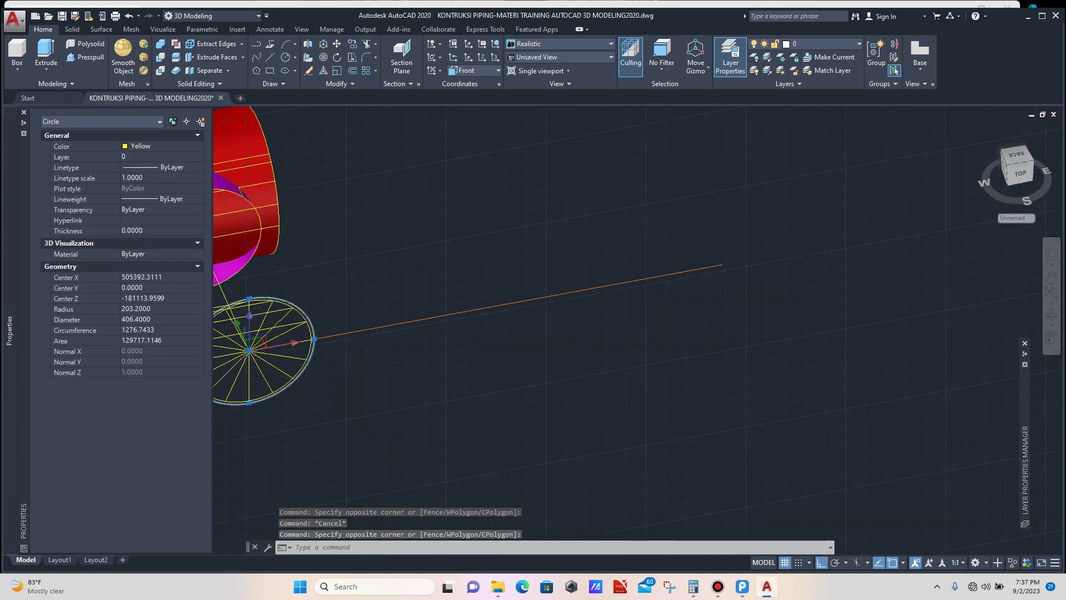
pyautogui.press('Escape')
# Step: Move the orange circumference line along the X direction, clear of the spoked circle
pyautogui.scroll(3, 424, 339)
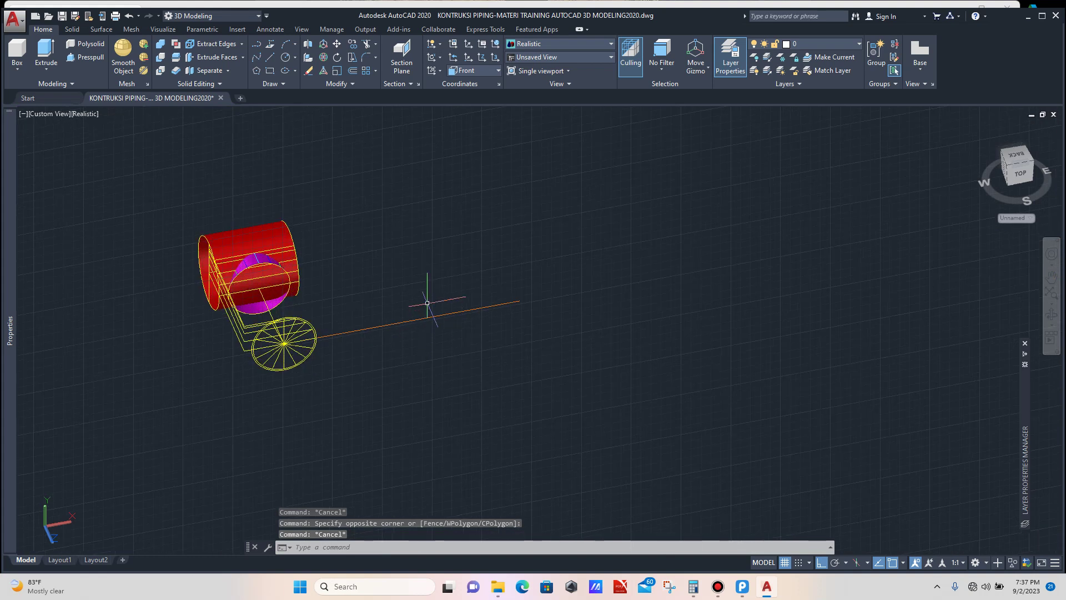
pyautogui.click(428, 302)
pyautogui.click(409, 342)
pyautogui.write('m')
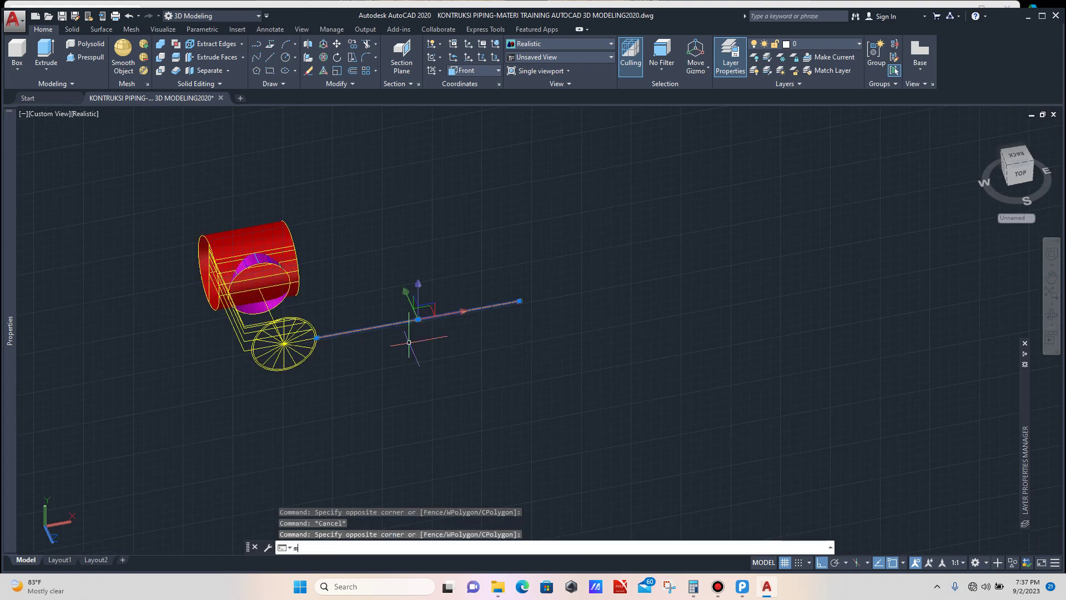
pyautogui.press('Return')
pyautogui.click(425, 373)
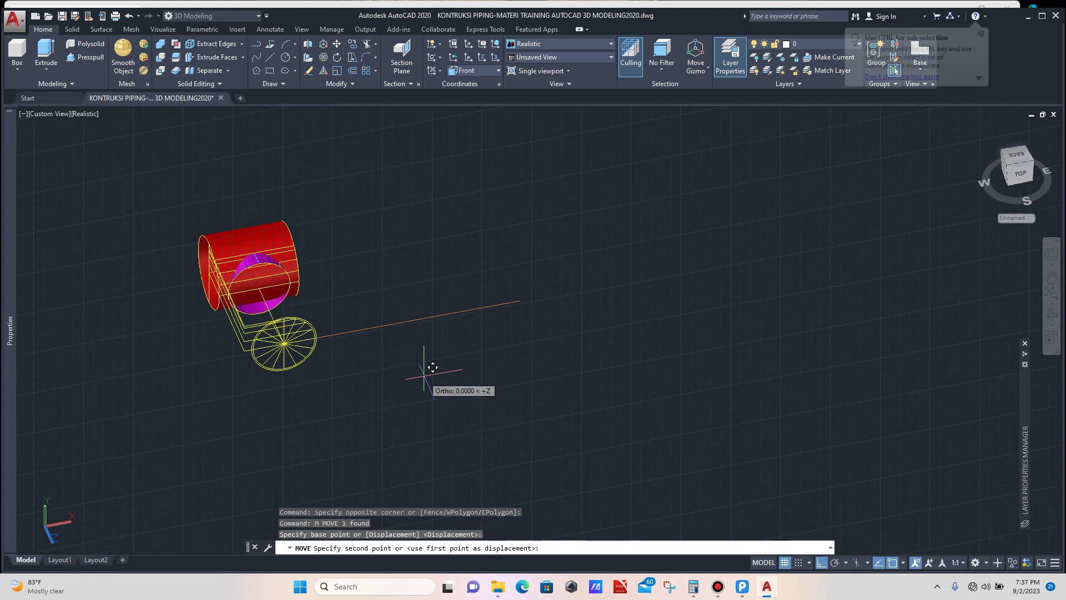
pyautogui.click(542, 350)
pyautogui.press('Escape')
pyautogui.scroll(-3, 547, 336)
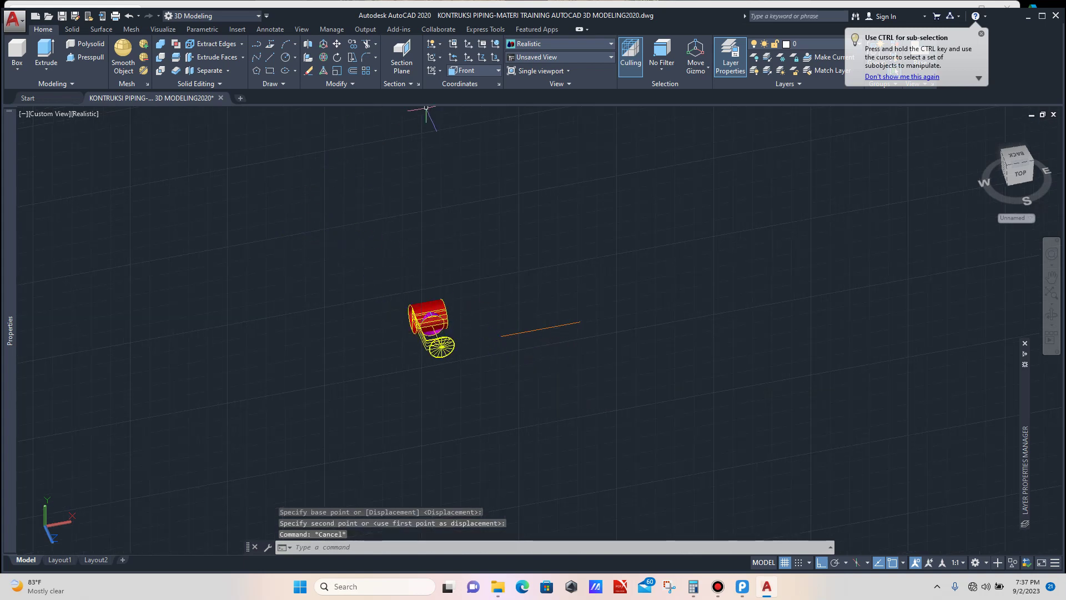
# Step: Set the coordinate system to World and switch the model to the Top view
pyautogui.click(475, 71)
pyautogui.click(467, 83)
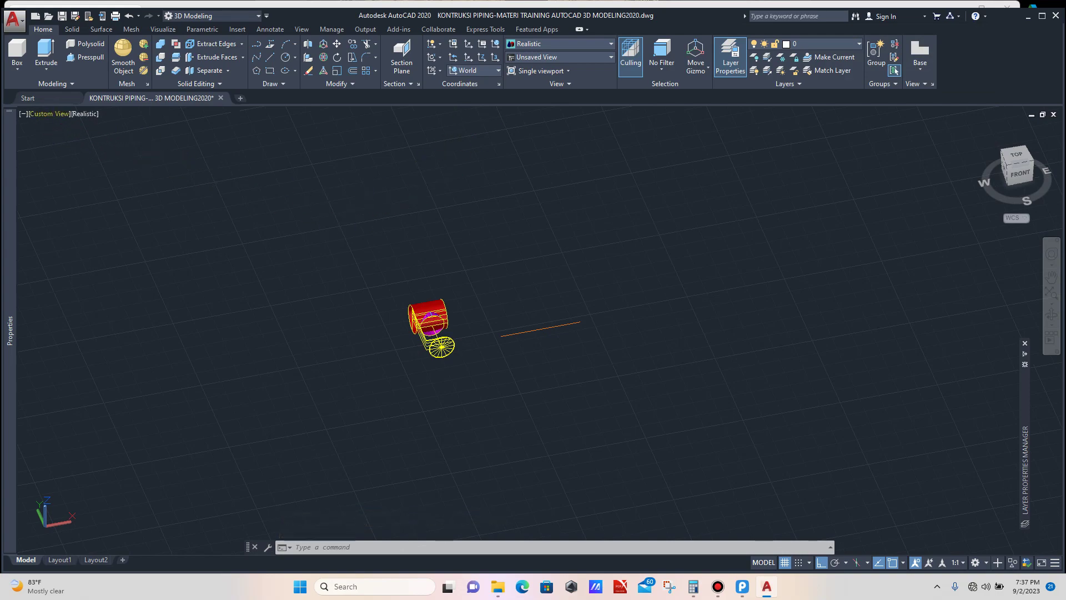
pyautogui.click(49, 113)
pyautogui.click(81, 143)
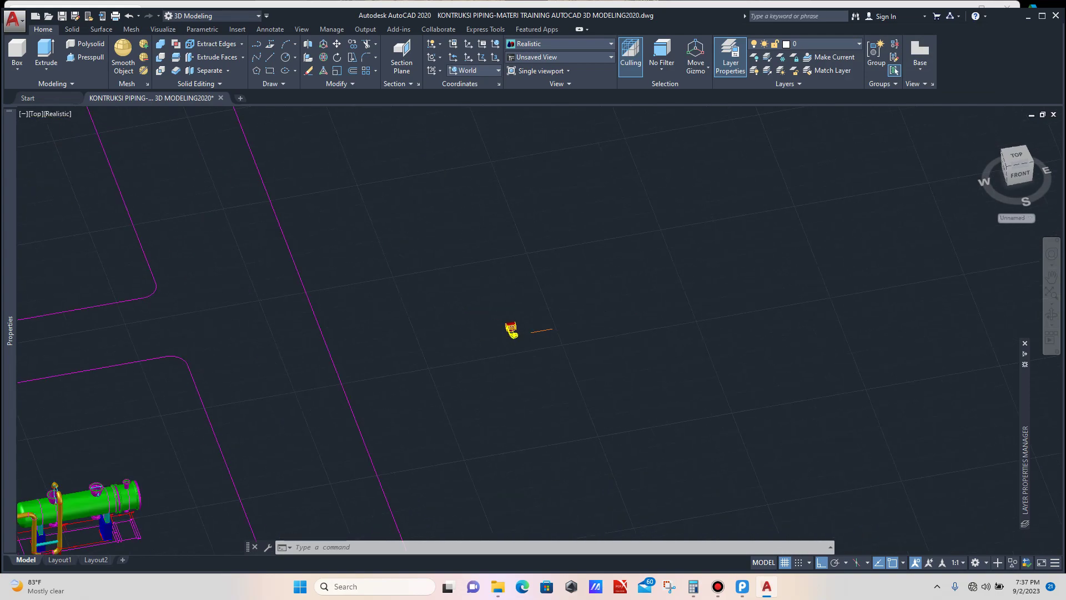
# Step: Examine from above the colored division lines on the magenta branch and the orange circumference line beside the model
pyautogui.scroll(-4, 314, 280)
pyautogui.scroll(6, 599, 243)
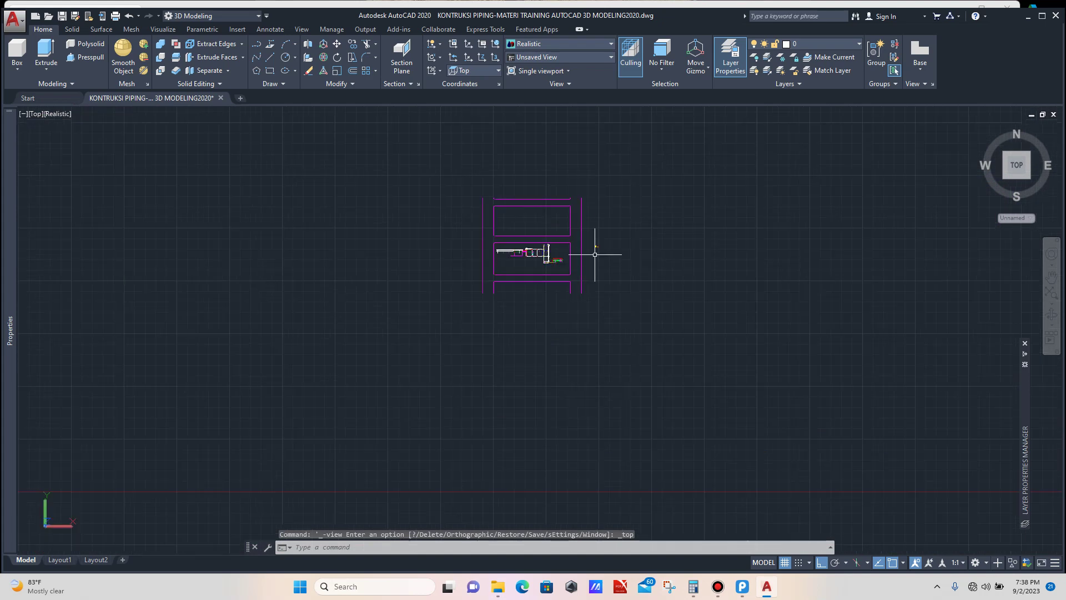
pyautogui.scroll(10, 599, 242)
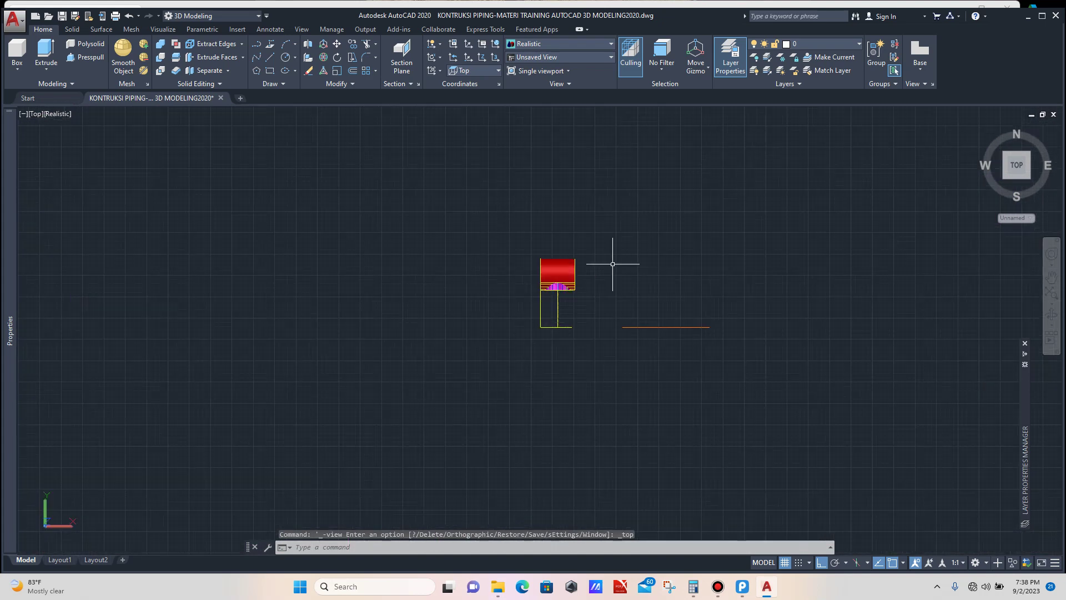
pyautogui.scroll(5, 572, 289)
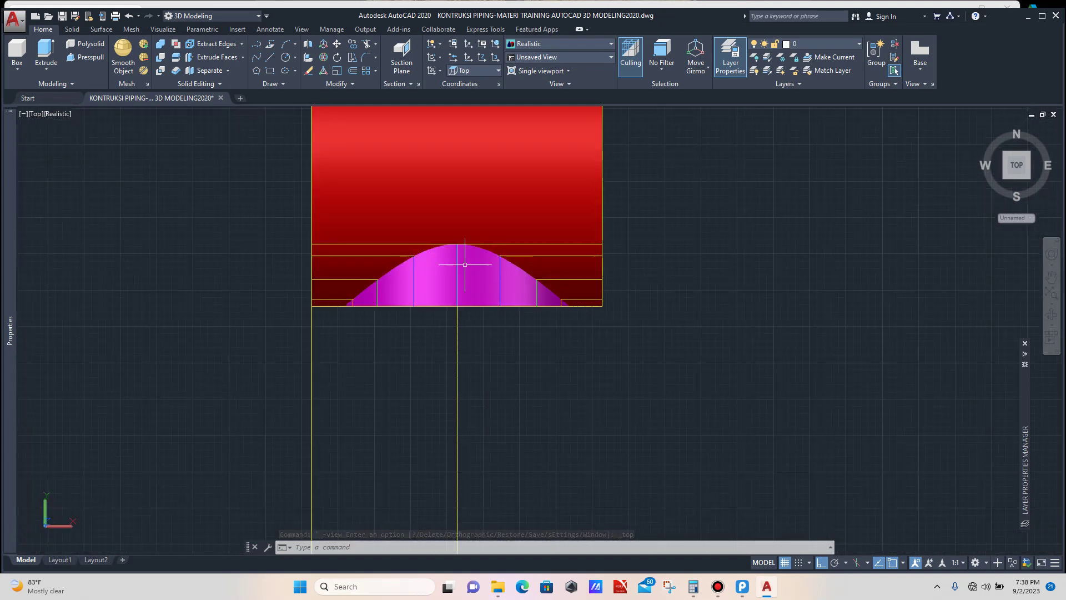
pyautogui.scroll(-4, 444, 286)
pyautogui.scroll(4, 428, 293)
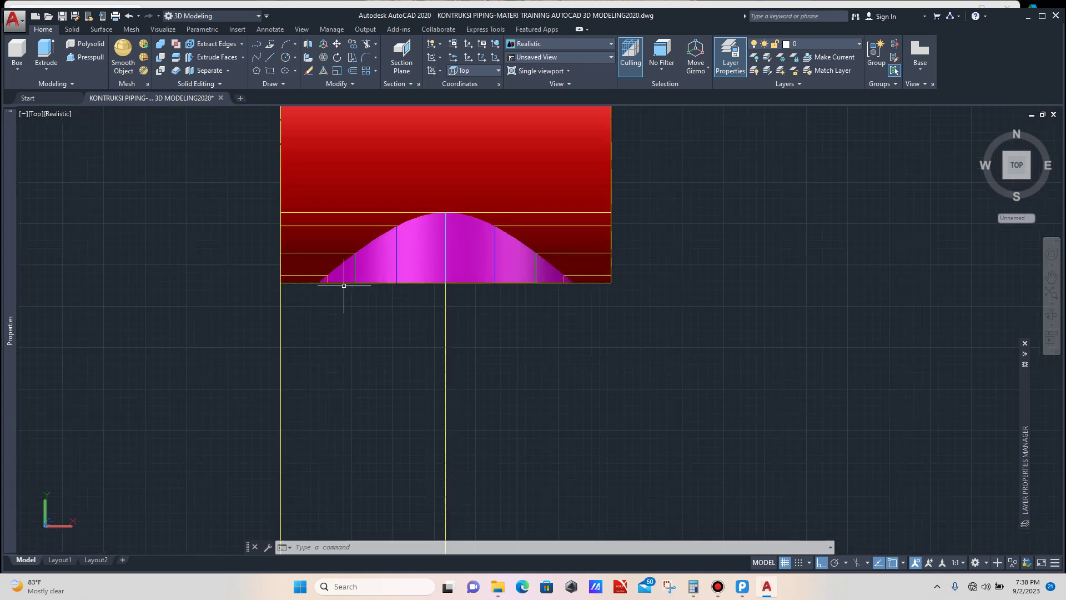
pyautogui.scroll(3, 315, 291)
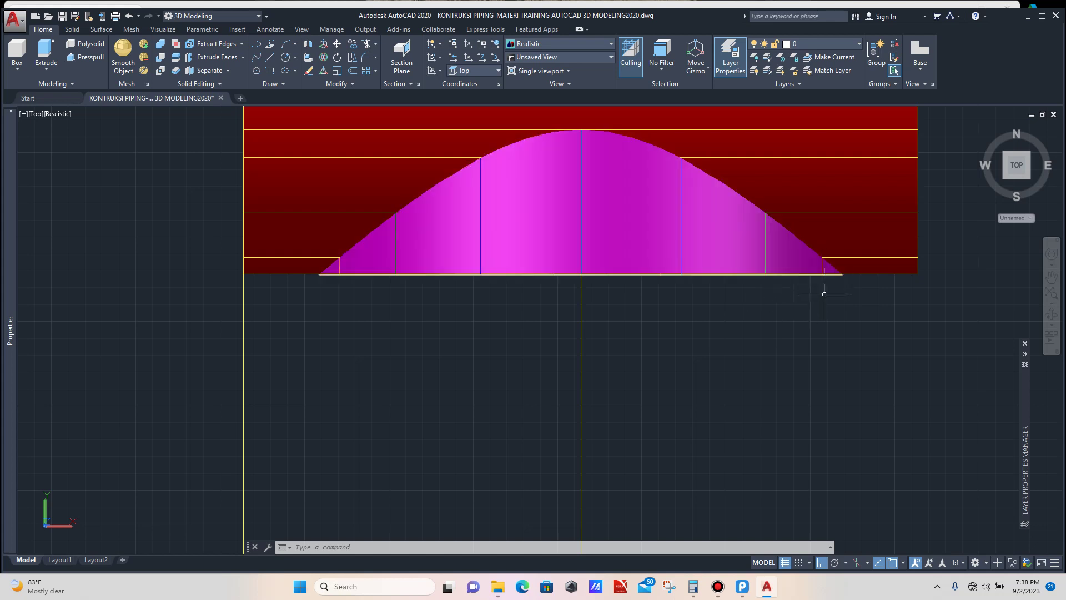
pyautogui.scroll(-2, 666, 305)
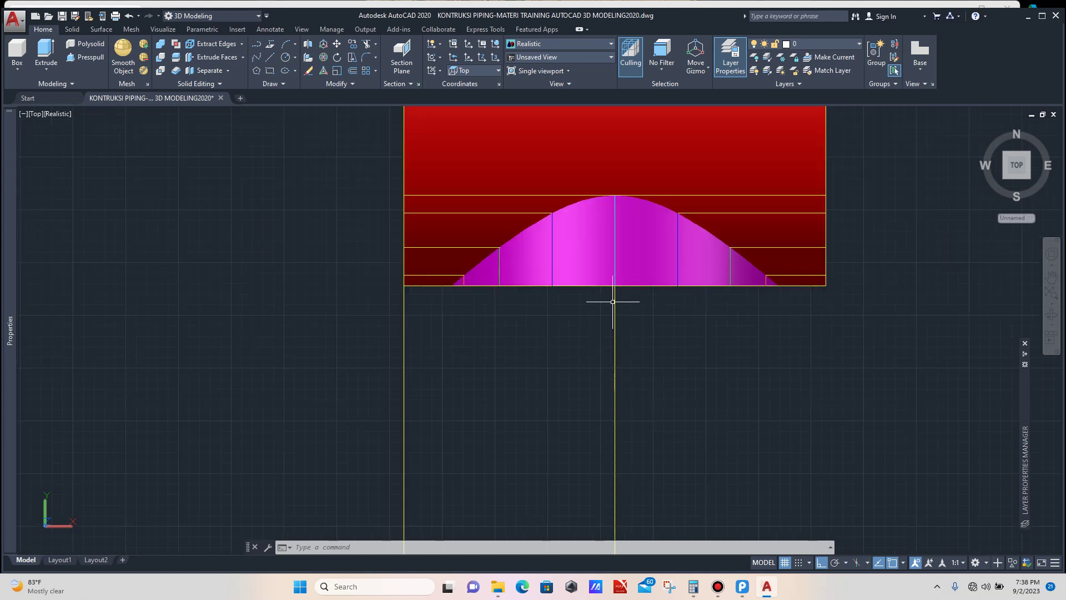
pyautogui.scroll(-4, 526, 289)
pyautogui.scroll(-2, 524, 289)
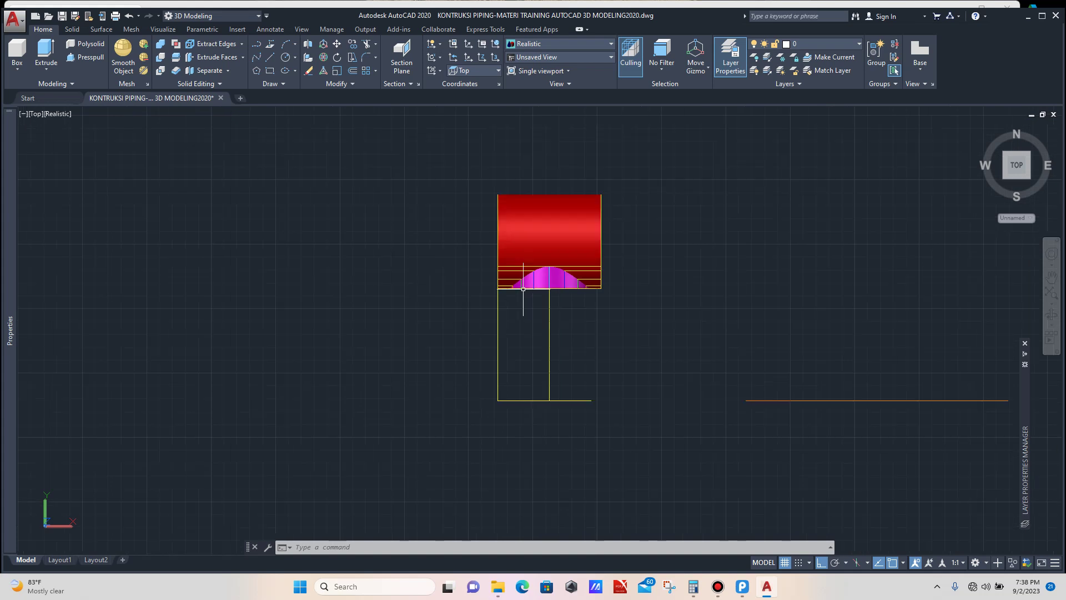
pyautogui.scroll(3, 558, 284)
pyautogui.scroll(-6, 530, 286)
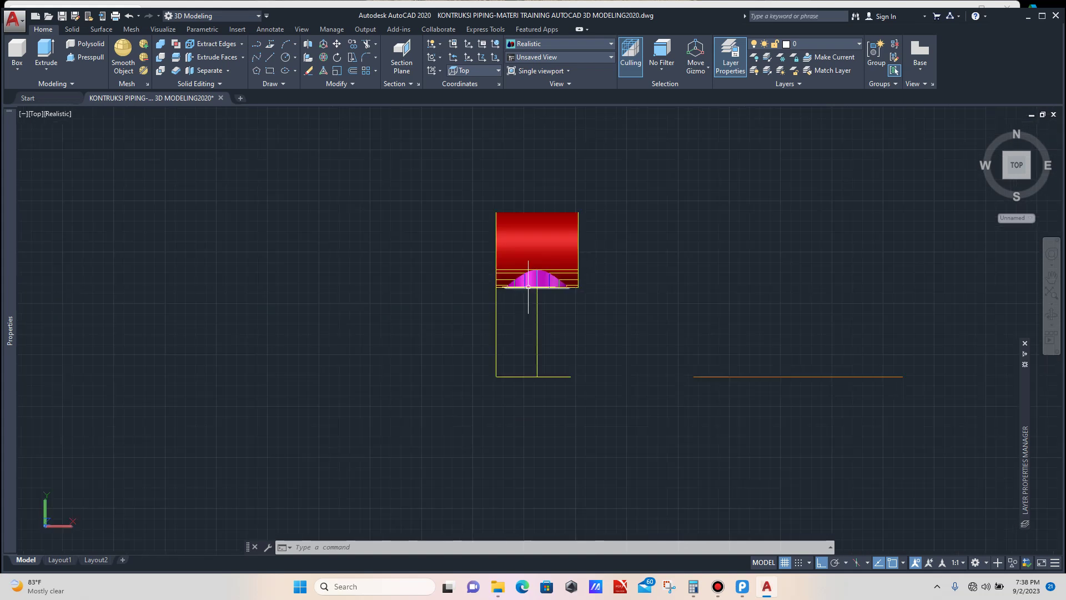
pyautogui.scroll(2, 675, 343)
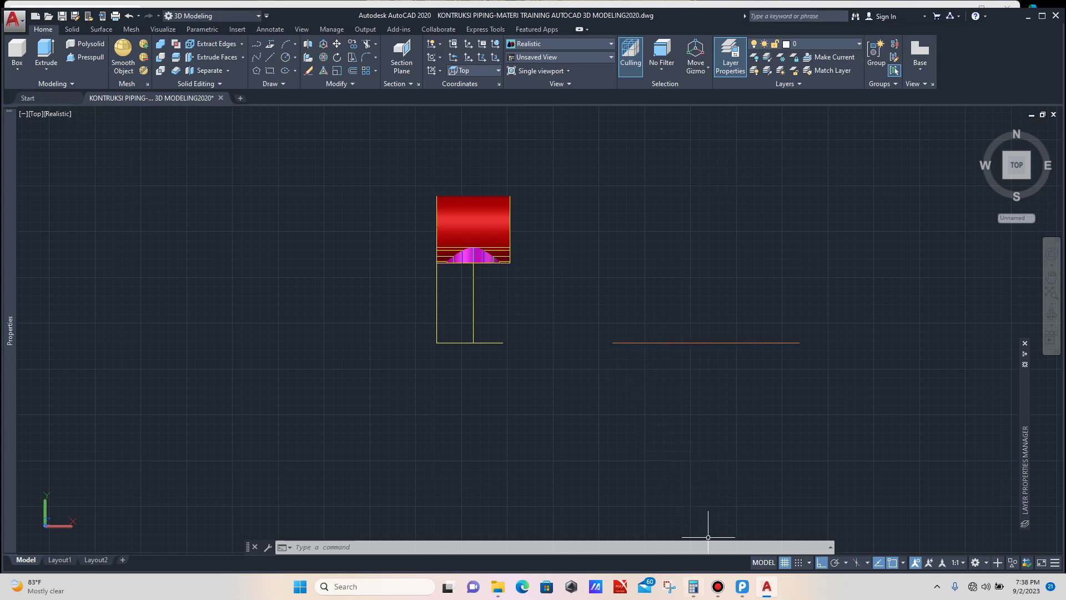
# Step: Switch to Calculator and divide the circumference 1276.7433 by 16 to get the division spacing
pyautogui.click(693, 586)
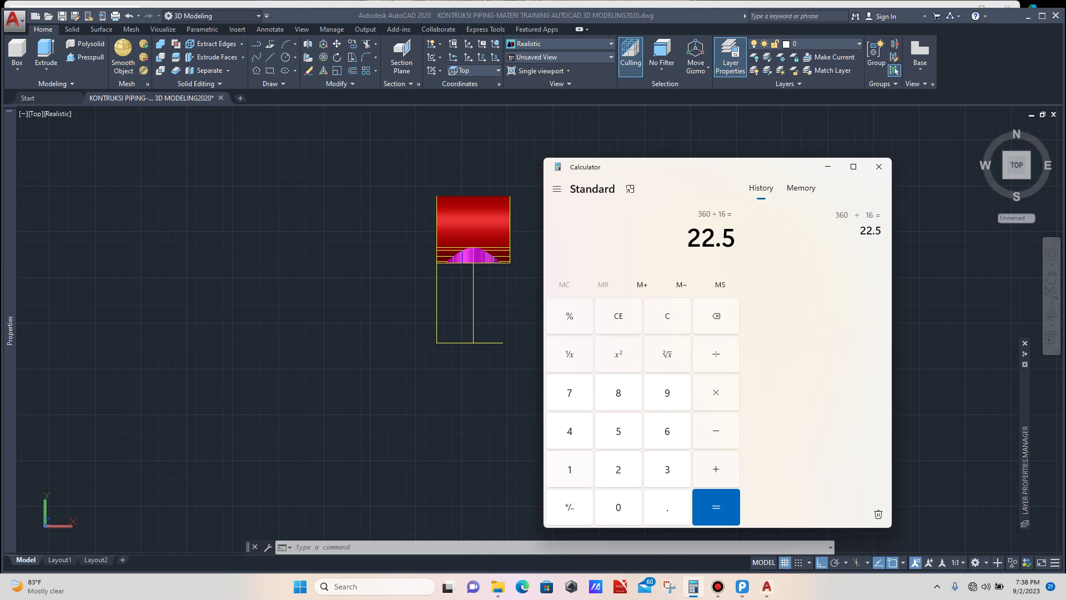
pyautogui.press('1')
pyautogui.write('2')
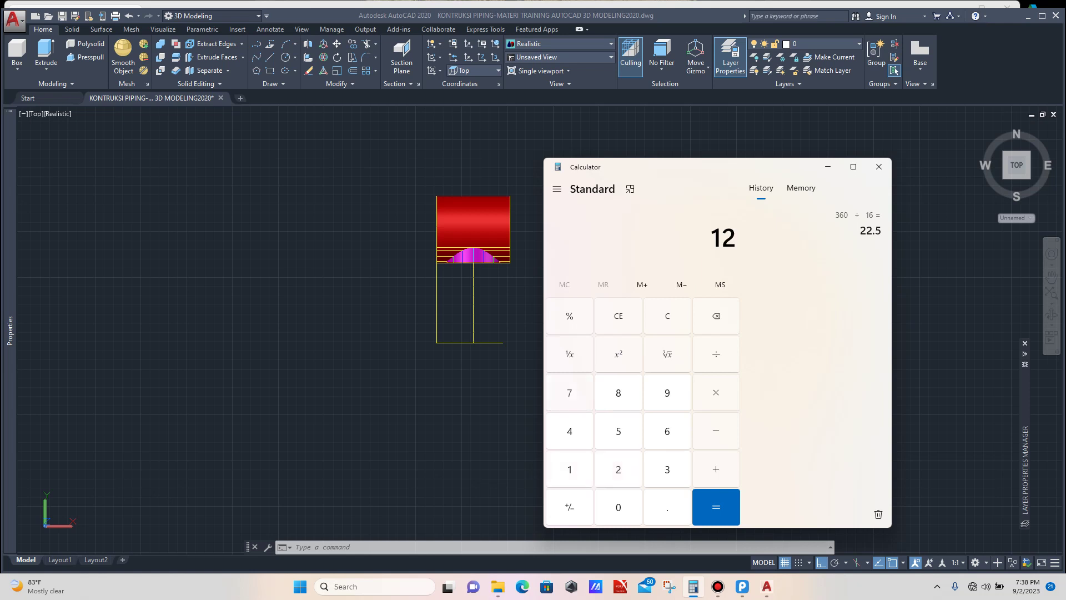
pyautogui.write('76.')
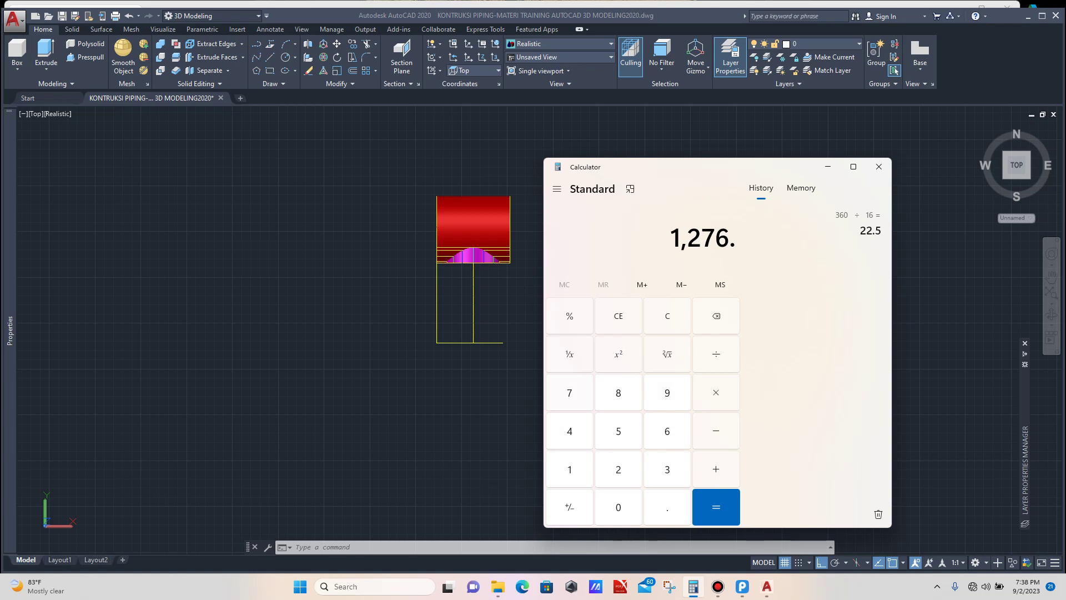
pyautogui.write('7433')
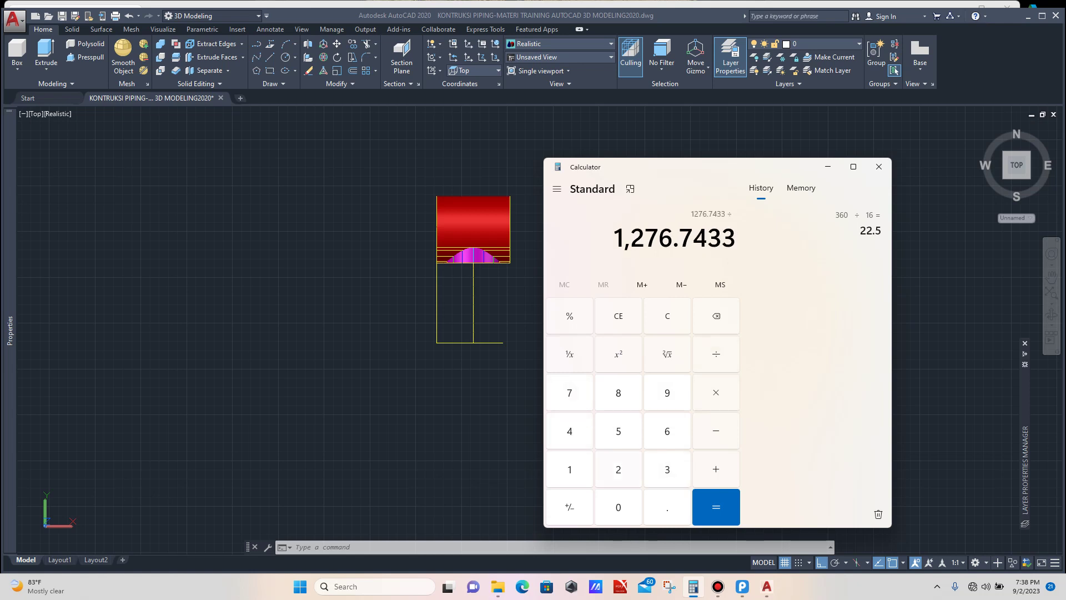
pyautogui.write('1')
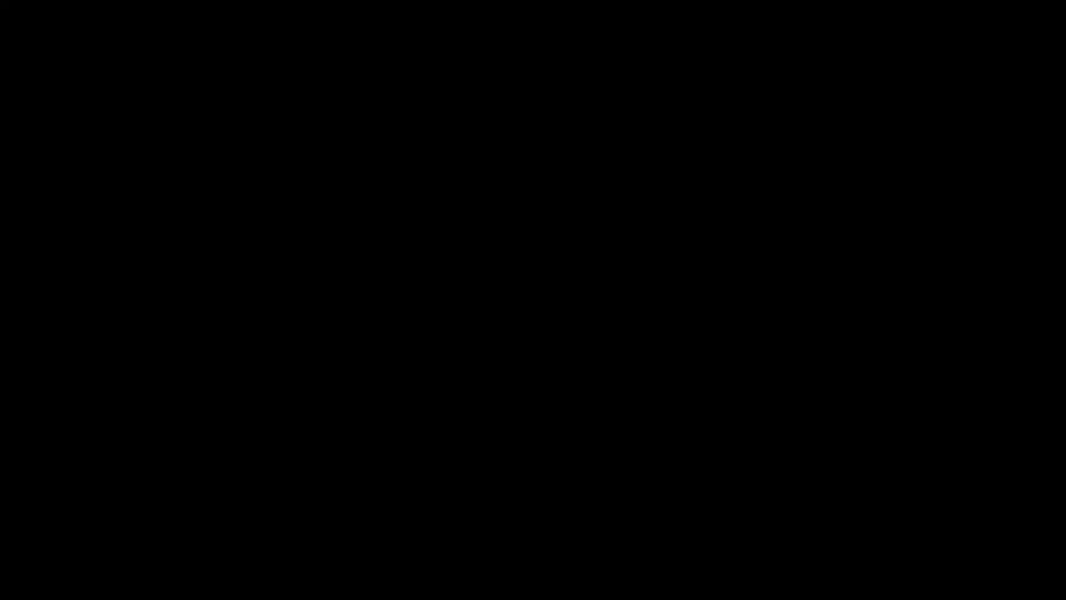
pyautogui.write('6')
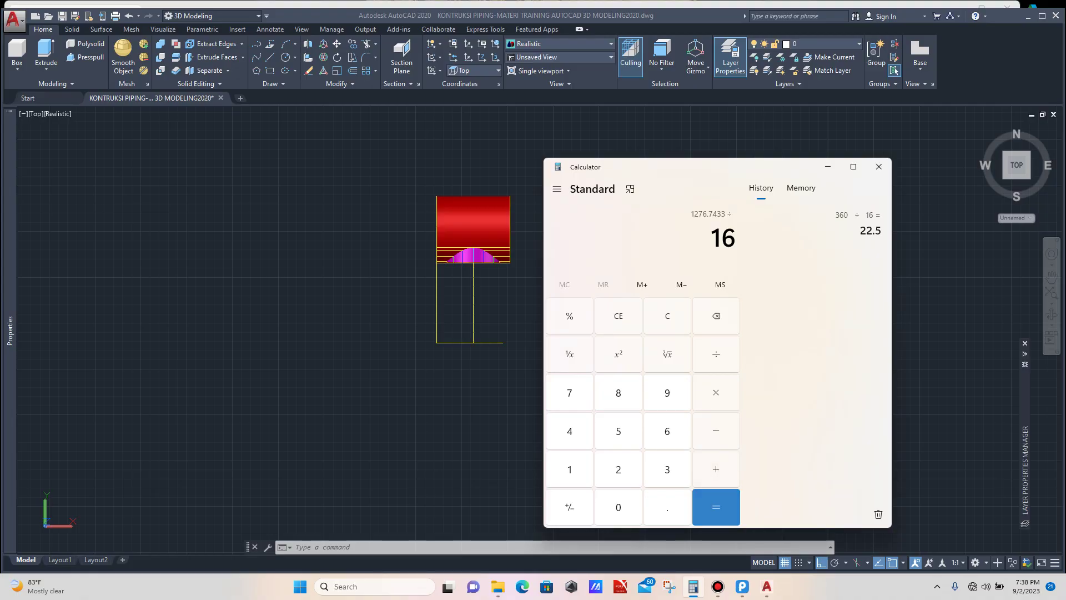
pyautogui.press('Return')
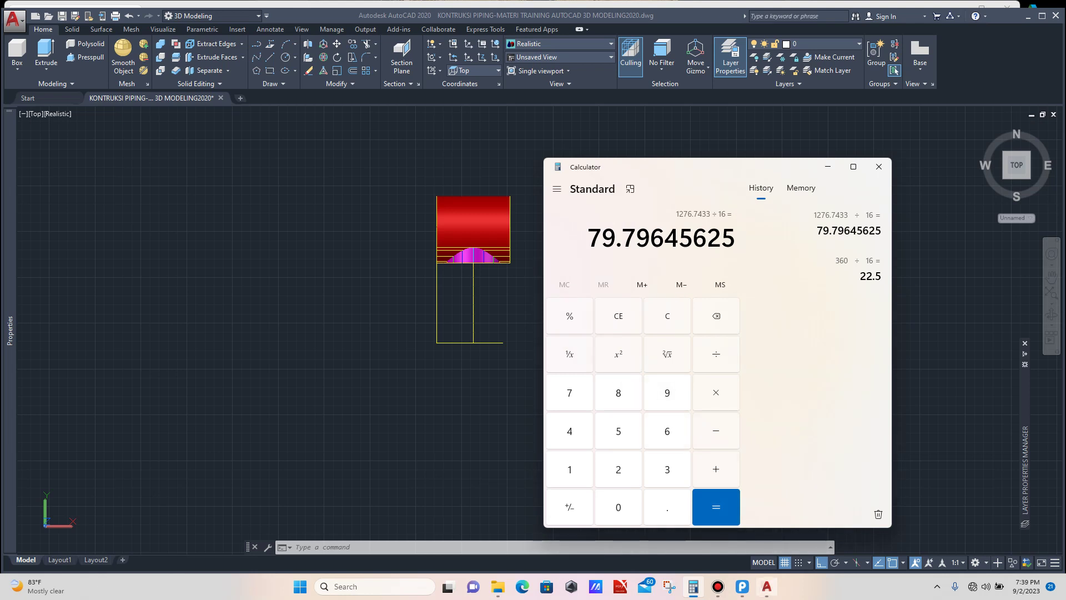
pyautogui.moveTo(766, 586)
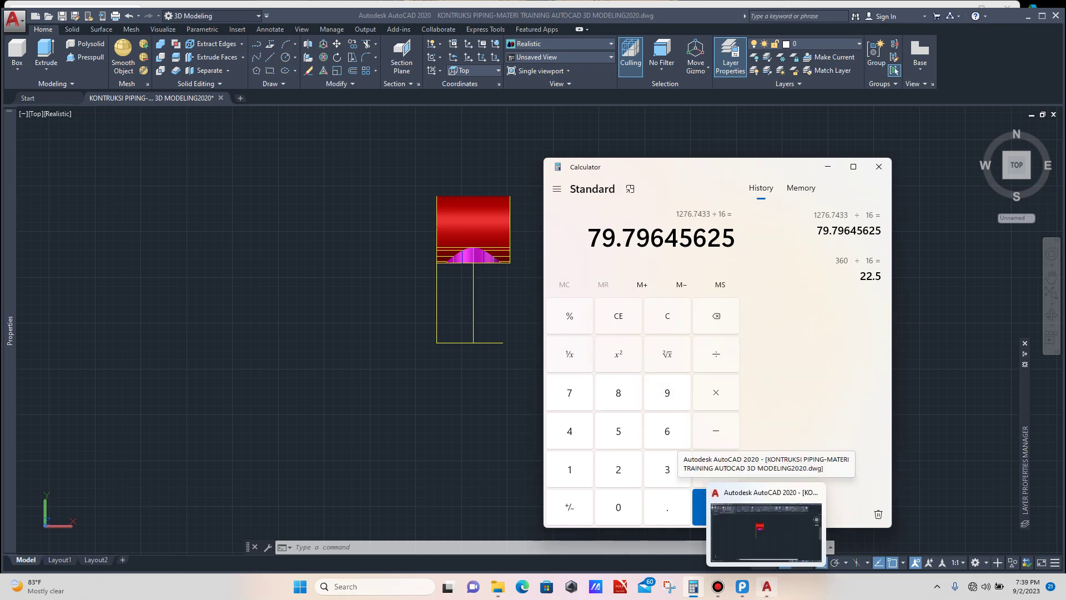
# Step: Switch to AutoCAD and draw a circle of radius 79.7964 centered on the midpoint of the orange circumference line
pyautogui.click(766, 531)
pyautogui.scroll(1, 723, 381)
pyautogui.write('c')
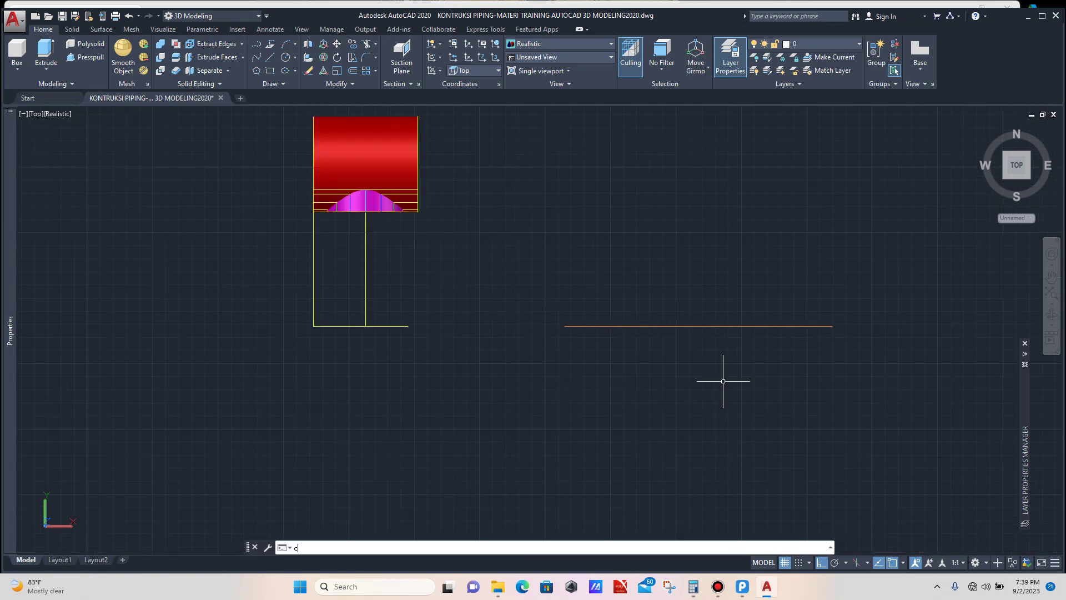
pyautogui.press('Return')
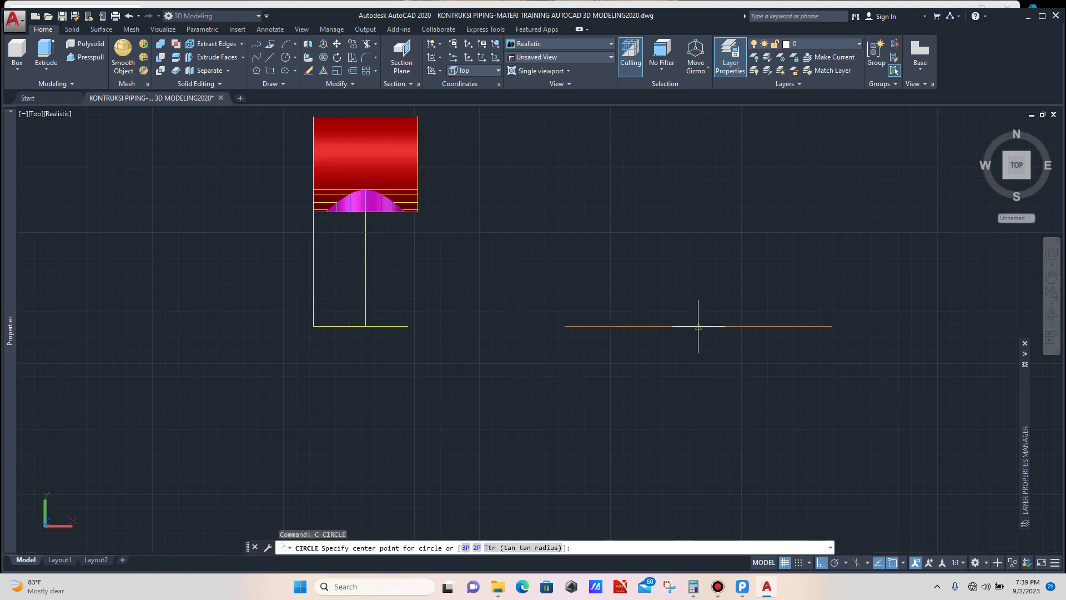
pyautogui.click(698, 326)
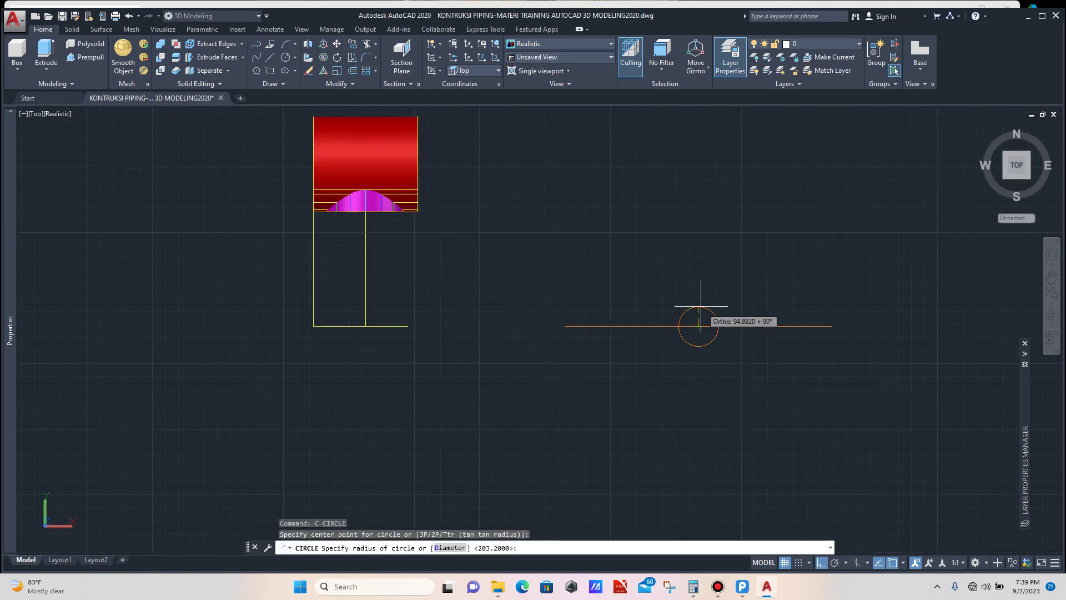
pyautogui.write('79.7964')
pyautogui.press('Return')
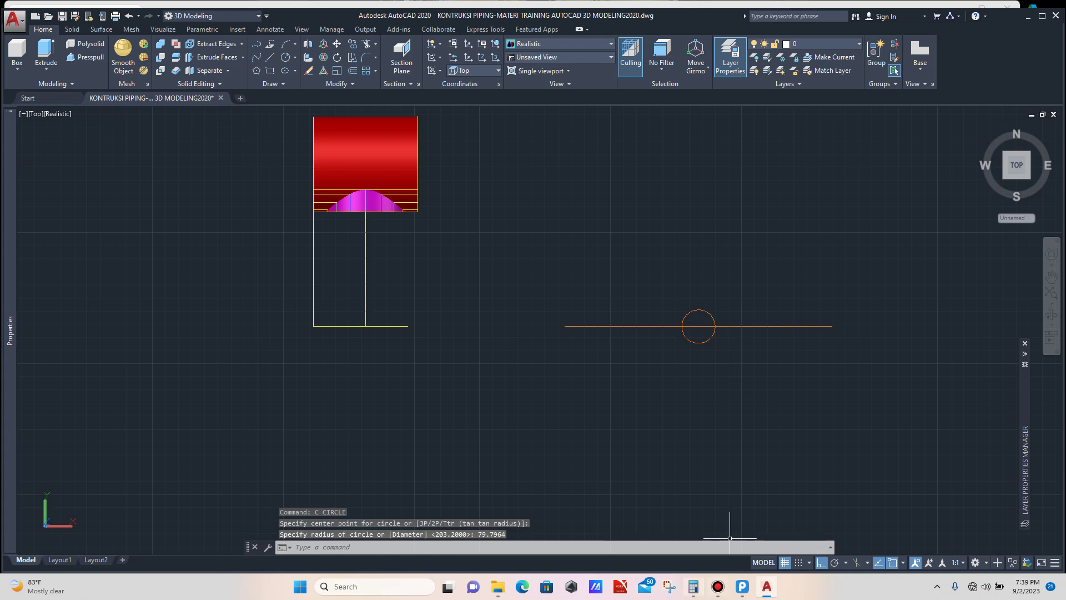
# Step: Check the radius and diameter of the new circle in its properties
pyautogui.moveTo(693, 586)
pyautogui.moveTo(692, 527)
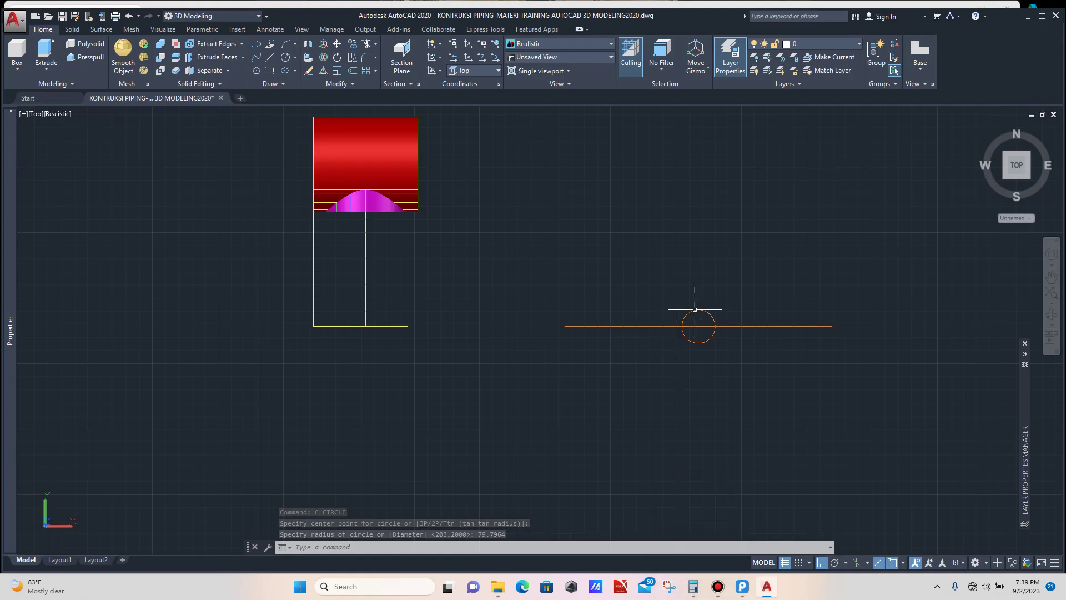
pyautogui.scroll(3, 695, 302)
pyautogui.click(717, 324)
pyautogui.click(717, 324)
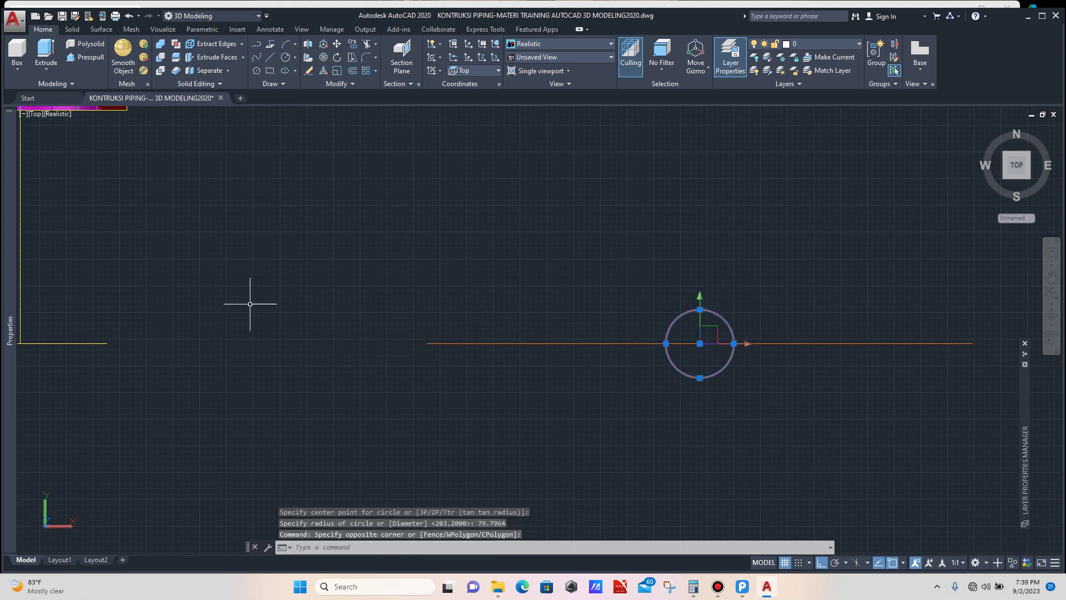
pyautogui.moveTo(10, 274)
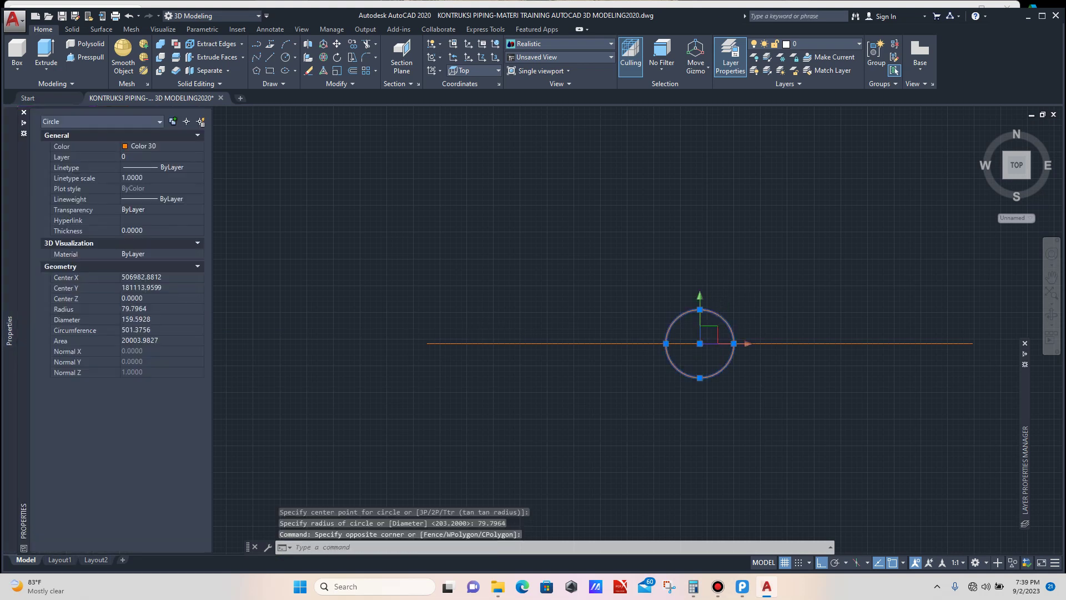
pyautogui.scroll(-2, 528, 295)
pyautogui.press('Escape')
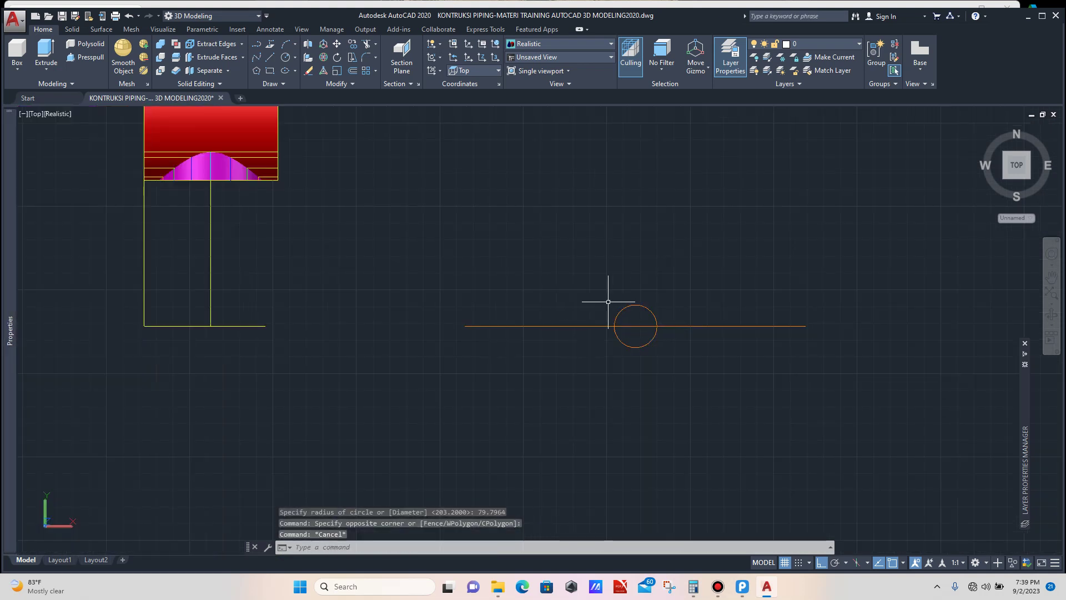
# Step: Copy the circle three times along the orange line toward its left end, each copy touching the previous circle
pyautogui.scroll(3, 649, 311)
pyautogui.click(661, 291)
pyautogui.click(624, 302)
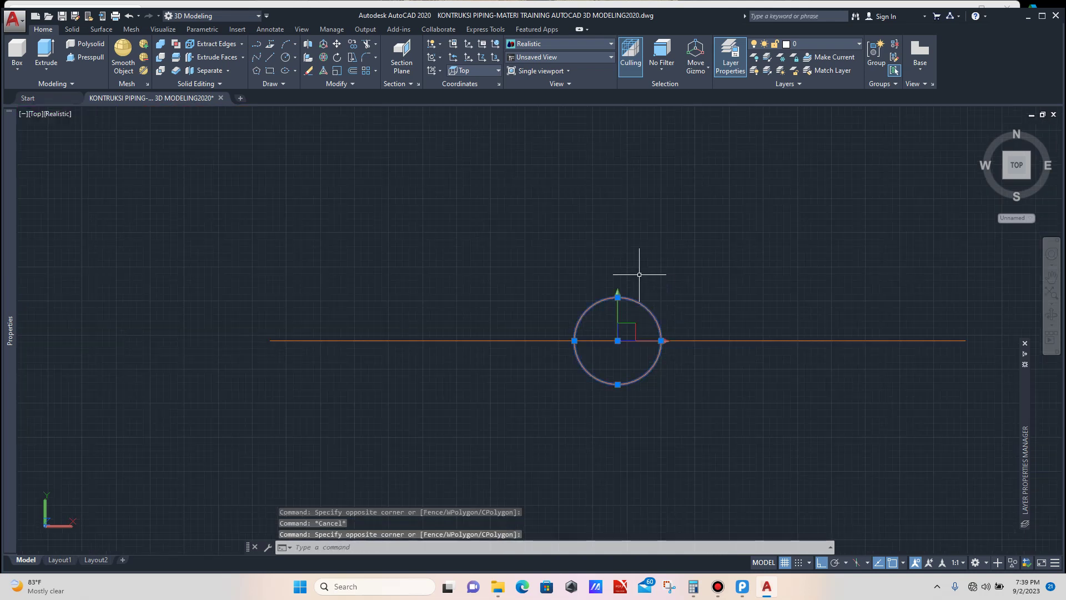
pyautogui.write('co')
pyautogui.press('Return')
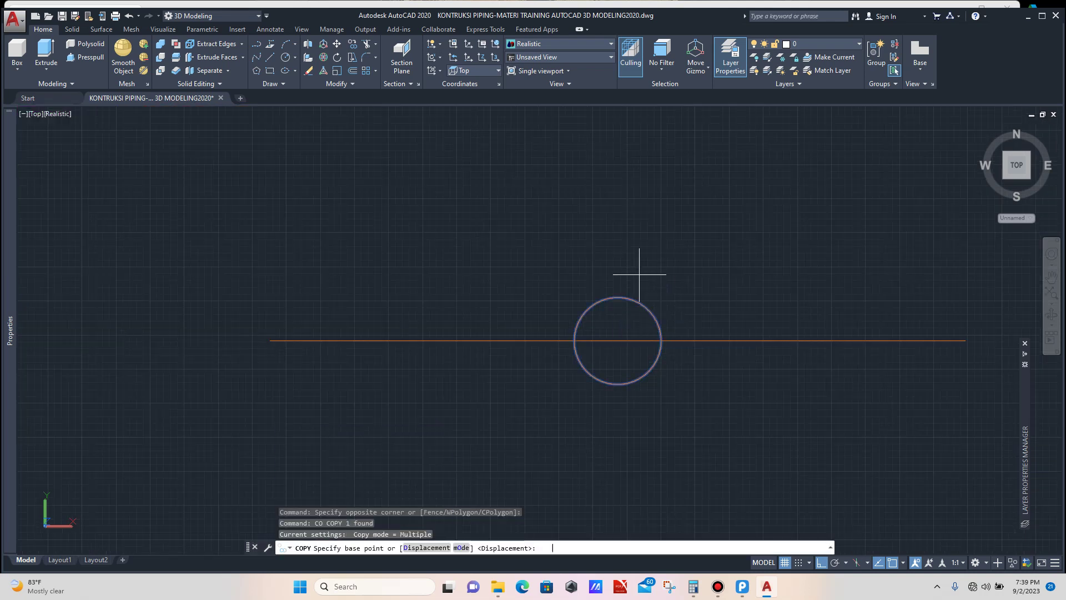
pyautogui.click(661, 340)
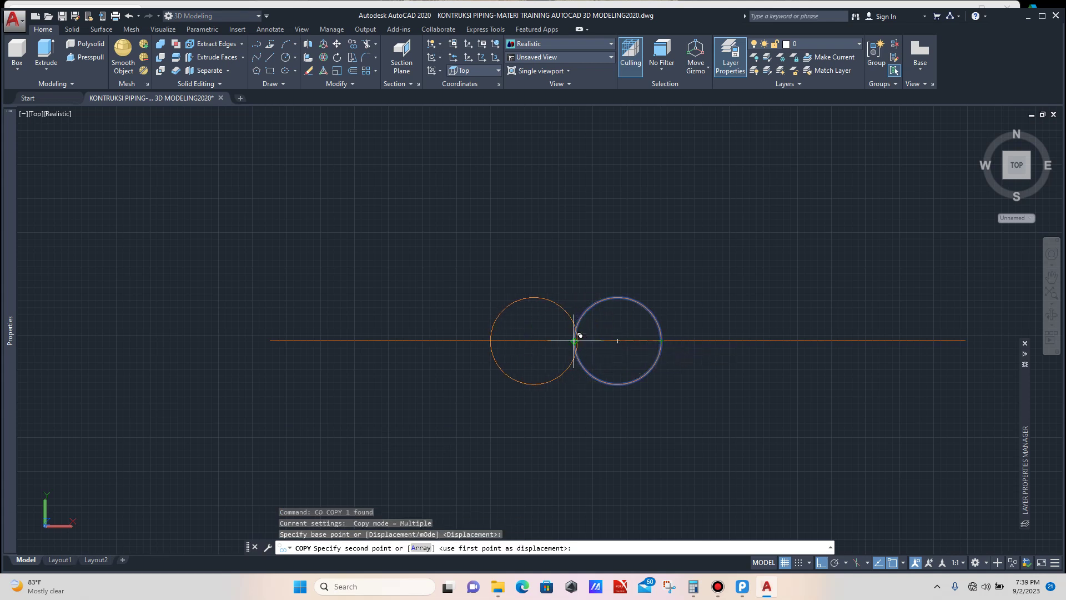
pyautogui.click(574, 341)
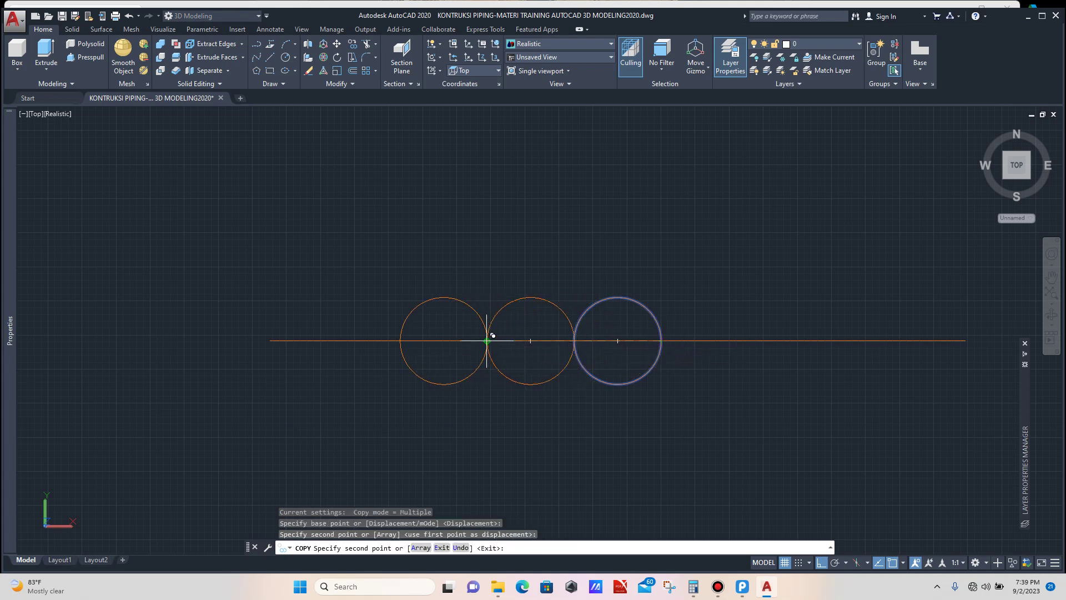
pyautogui.click(487, 341)
pyautogui.click(401, 341)
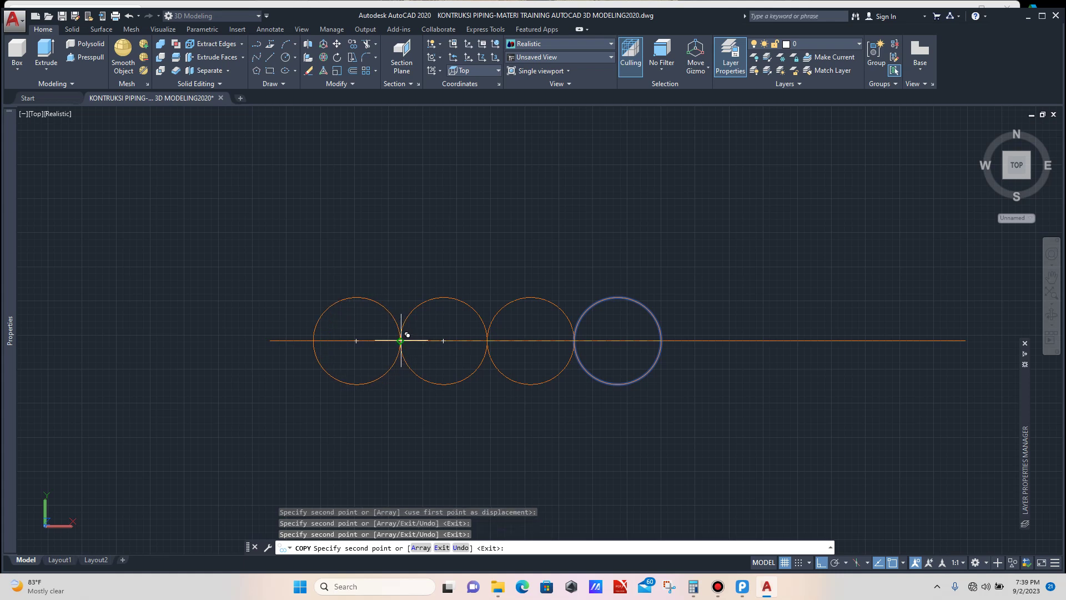
pyautogui.press('Escape')
# Step: Copy the middle circle three times along the orange line toward its right end, each copy touching the previous circle
pyautogui.scroll(2, 586, 369)
pyautogui.click(600, 372)
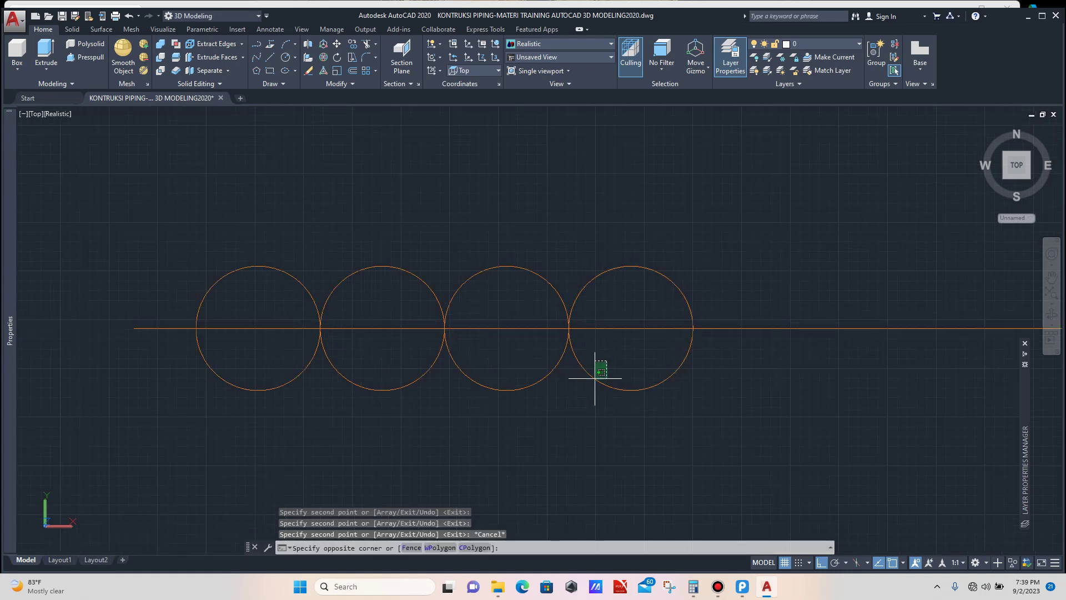
pyautogui.click(606, 416)
pyautogui.write('CO')
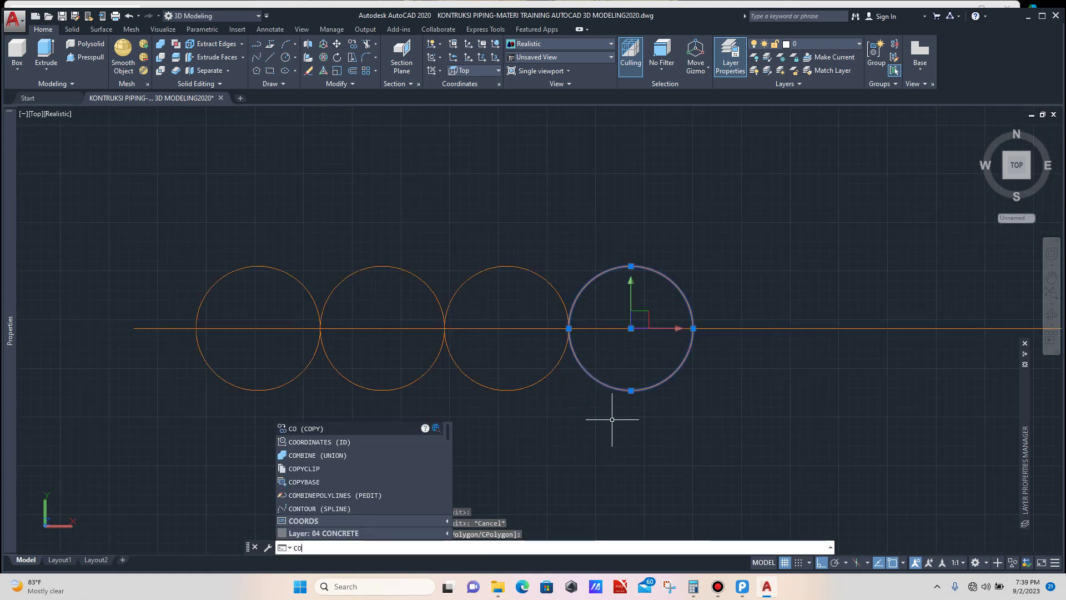
pyautogui.press('Return')
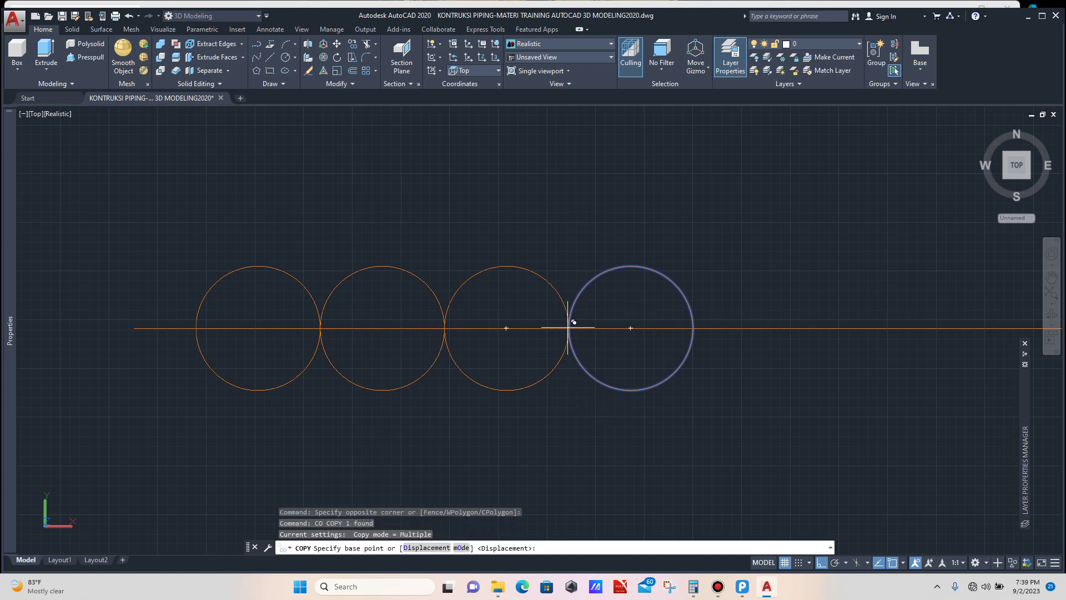
pyautogui.click(567, 327)
pyautogui.click(693, 327)
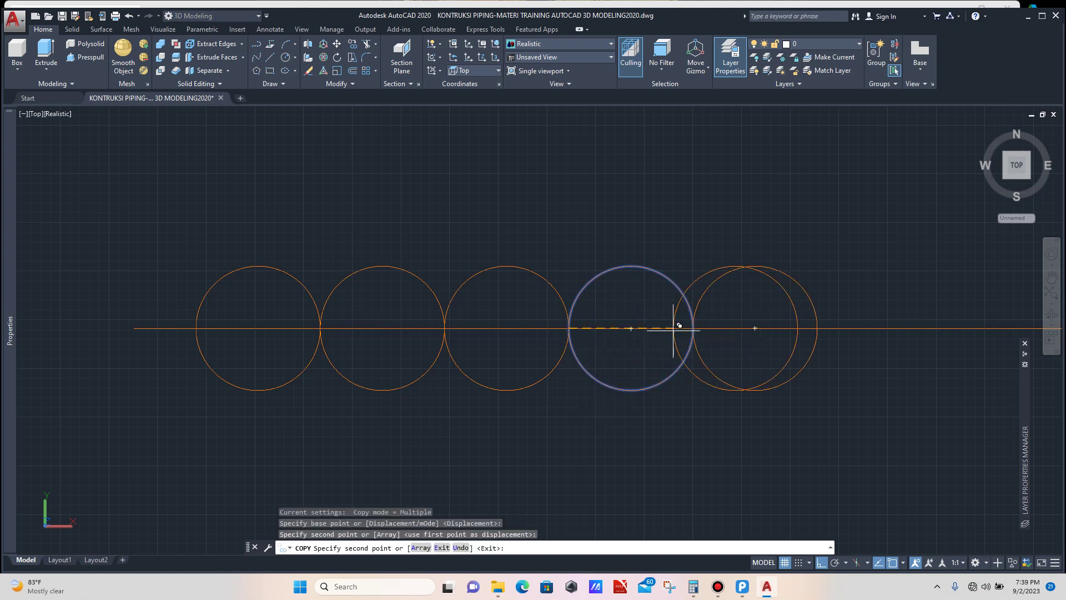
pyautogui.scroll(-2, 641, 330)
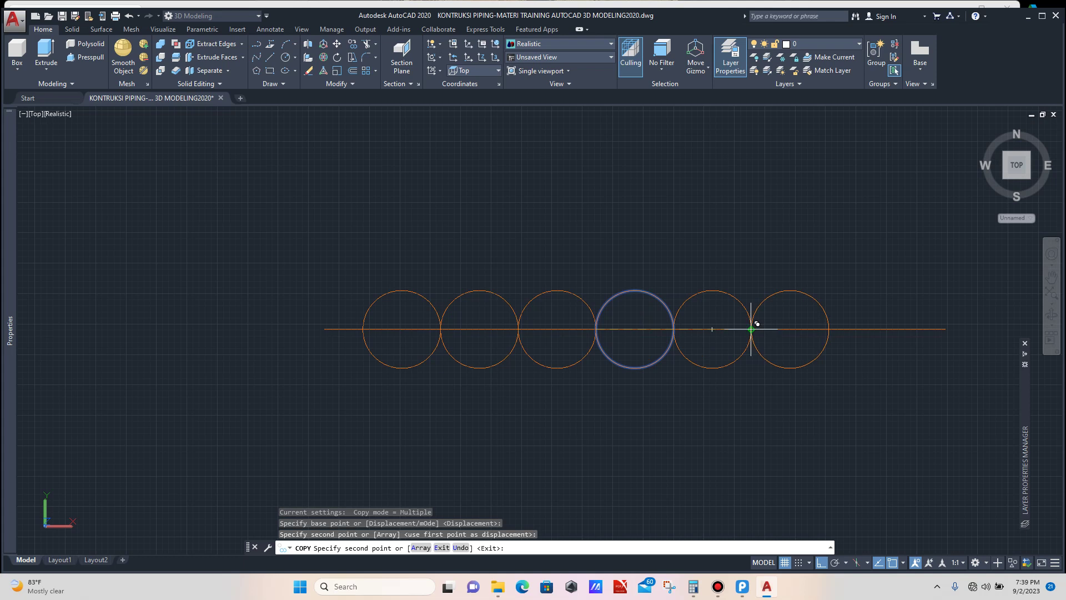
pyautogui.click(751, 329)
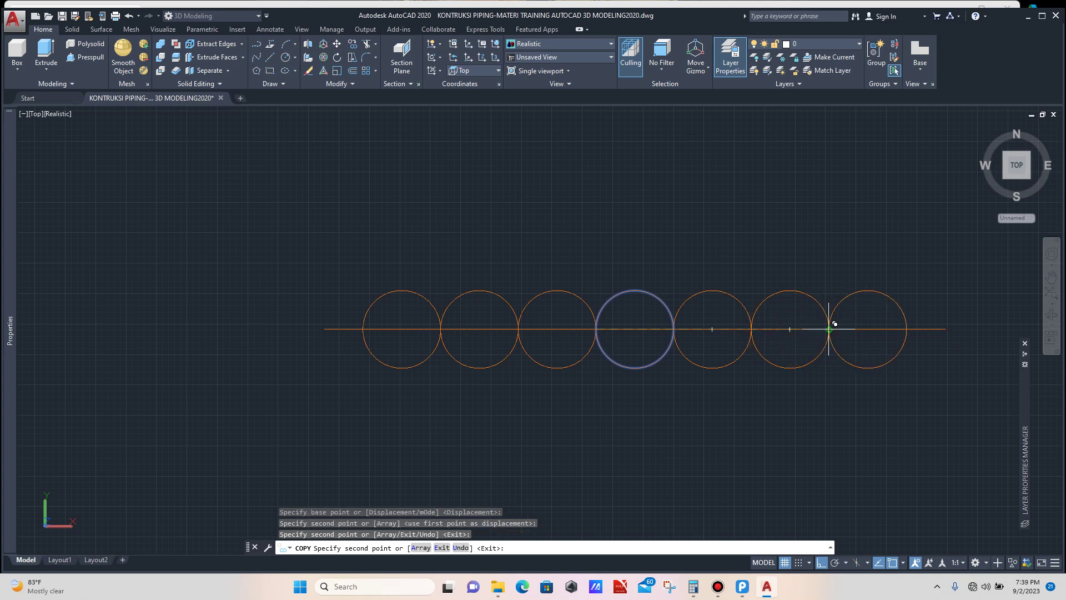
pyautogui.click(829, 328)
pyautogui.press('Escape')
# Step: Draw a vertical line about 282 units long downward from the middle circle's center
pyautogui.scroll(-2, 752, 305)
pyautogui.scroll(2, 697, 352)
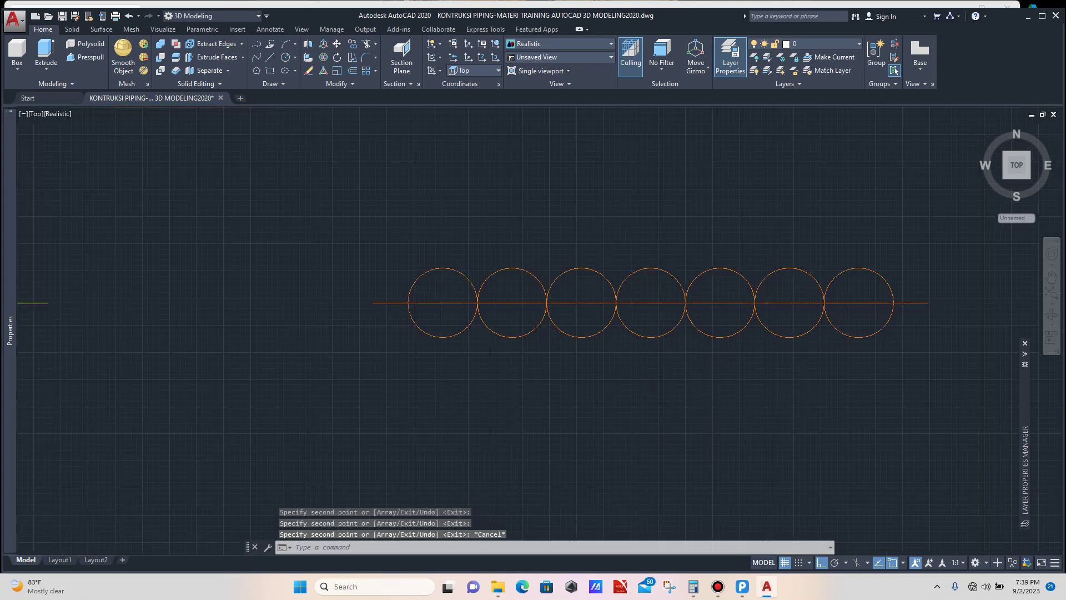
pyautogui.write('1')
pyautogui.press('Return')
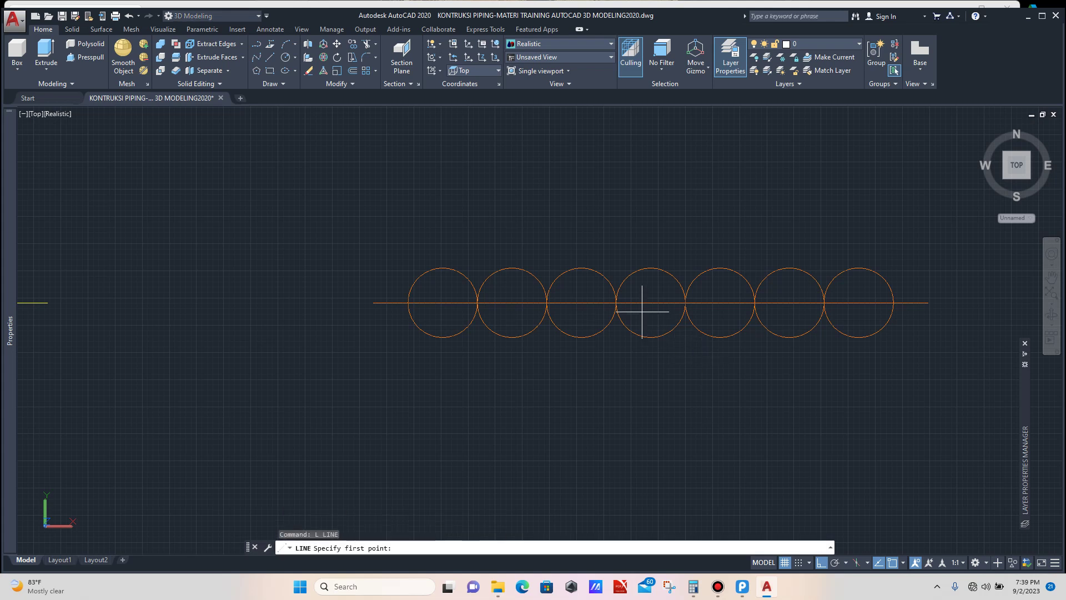
pyautogui.click(651, 303)
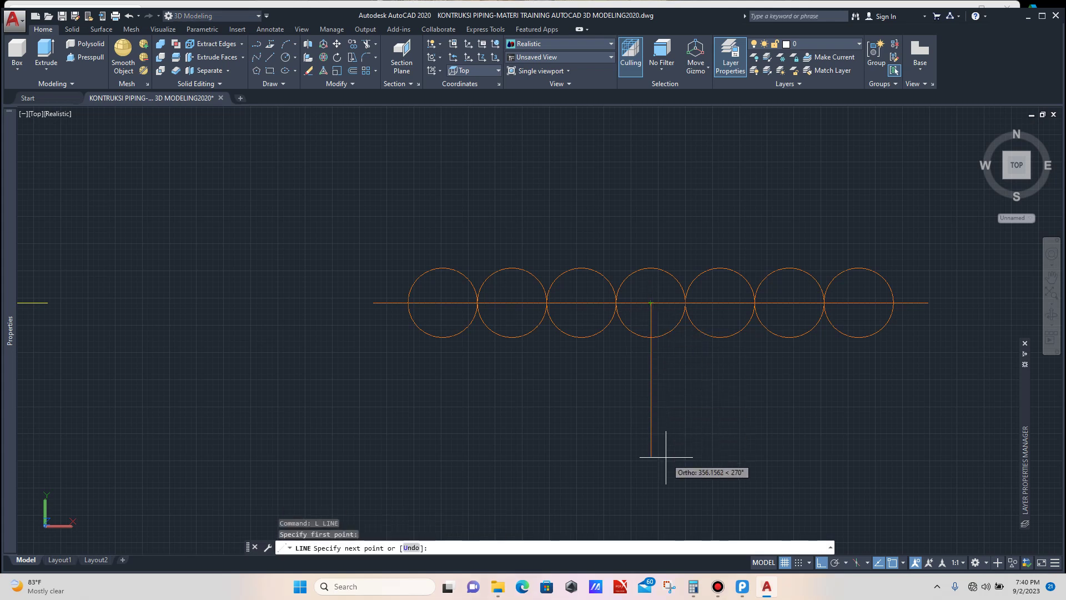
pyautogui.click(657, 424)
pyautogui.press('Escape')
# Step: Change the color of the vertical line below the middle circle to Red
pyautogui.click(673, 419)
pyautogui.click(616, 388)
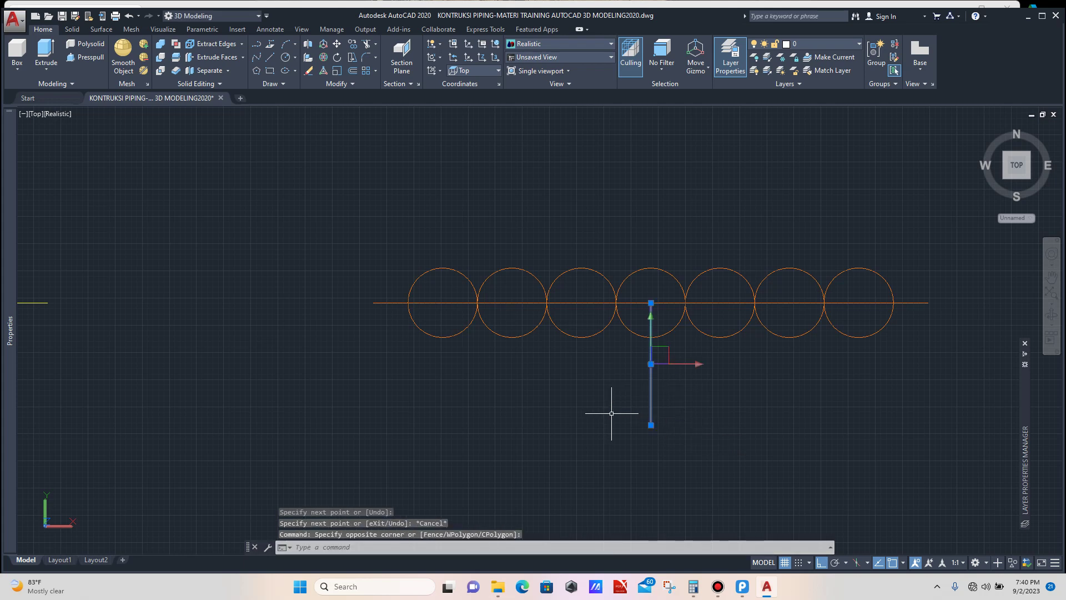
pyautogui.moveTo(10, 236)
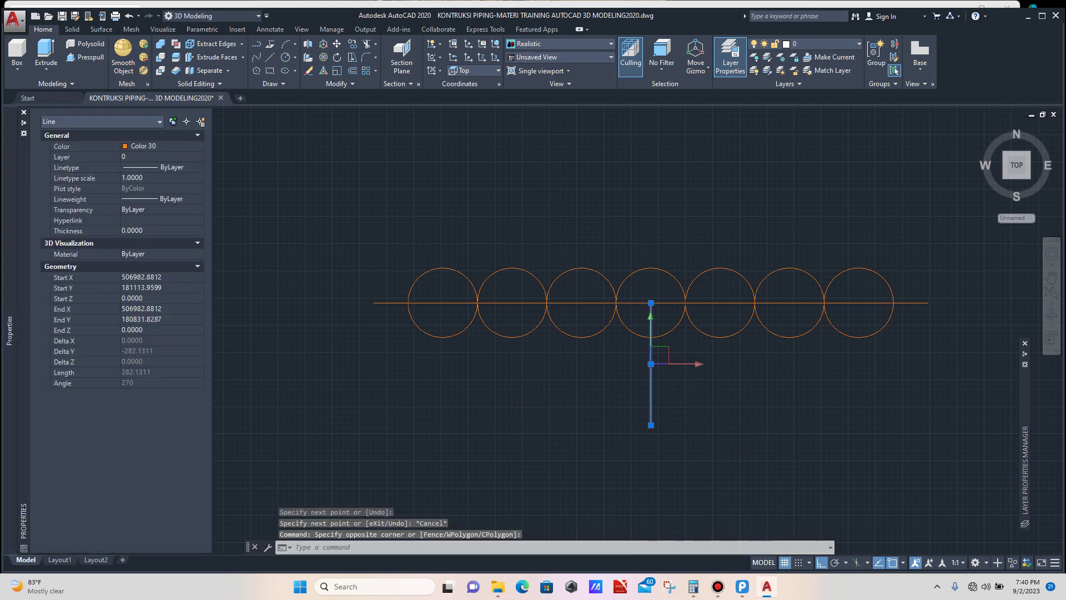
pyautogui.click(167, 146)
pyautogui.click(199, 147)
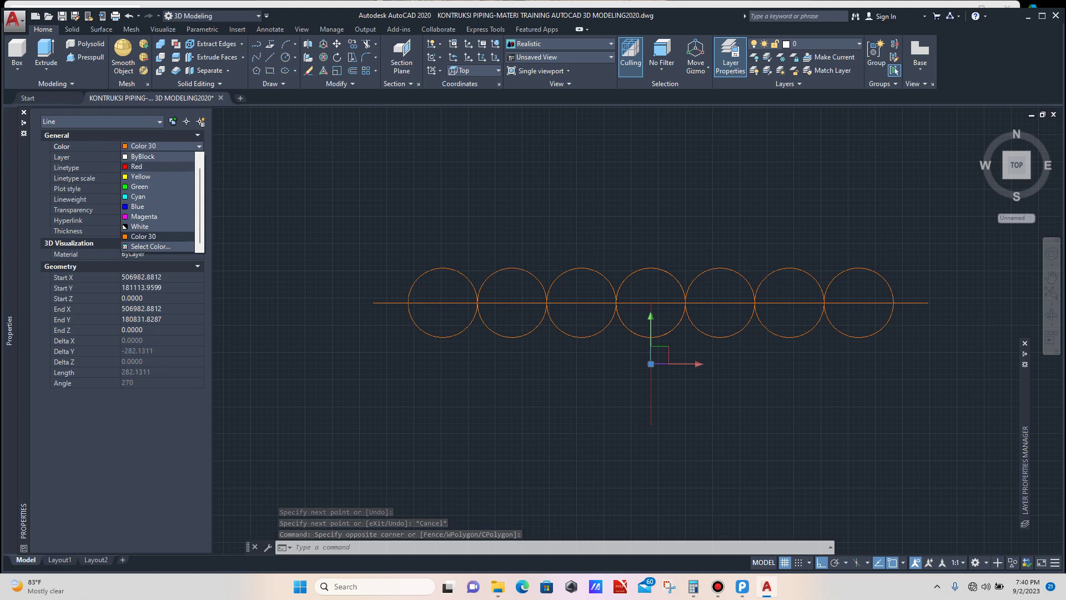
pyautogui.click(137, 166)
pyautogui.press('Escape')
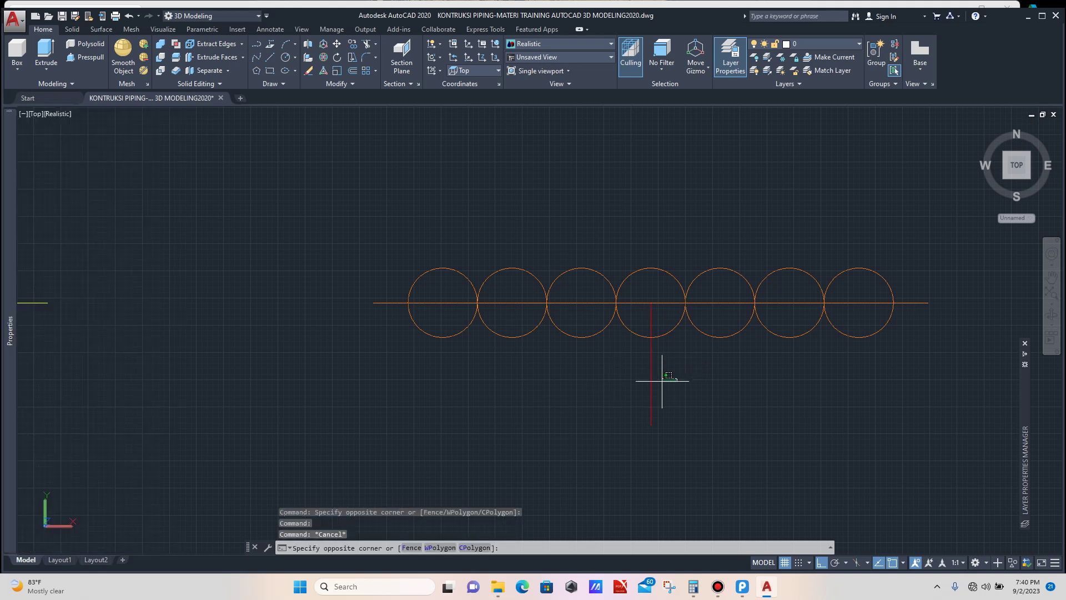
# Step: Copy the red vertical line from the midpoint of the orange circumference line to both of its ends
pyautogui.click(659, 374)
pyautogui.click(616, 402)
pyautogui.write('co')
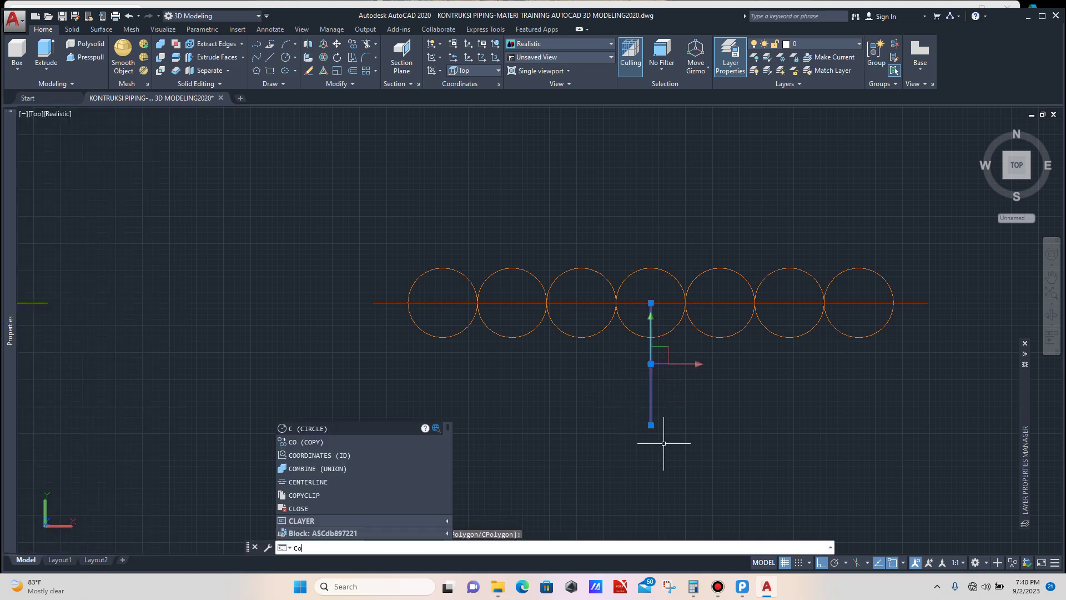
pyautogui.press('Return')
pyautogui.click(651, 302)
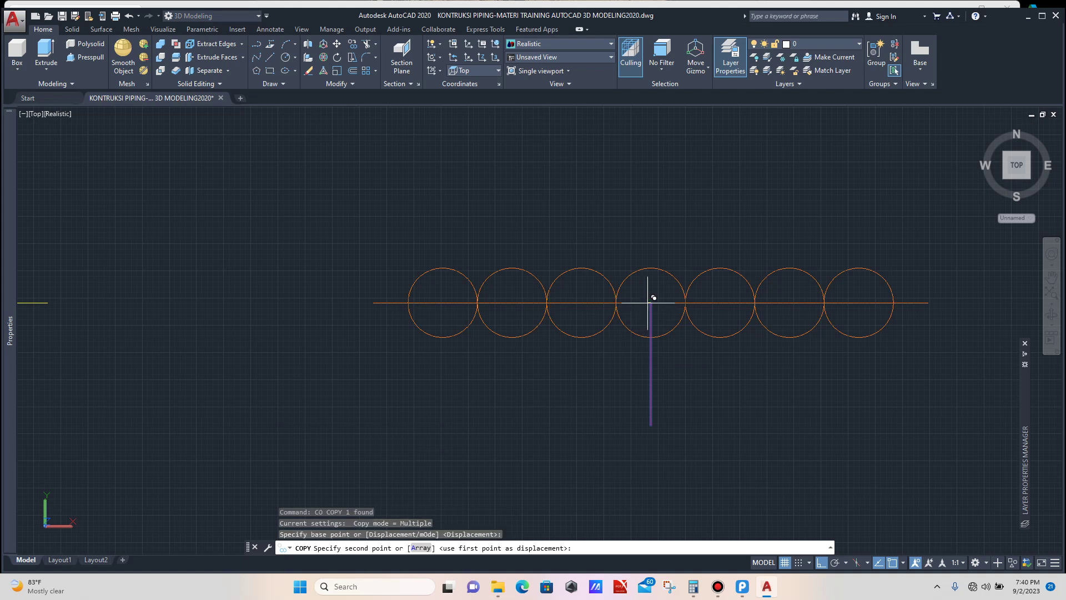
pyautogui.click(373, 302)
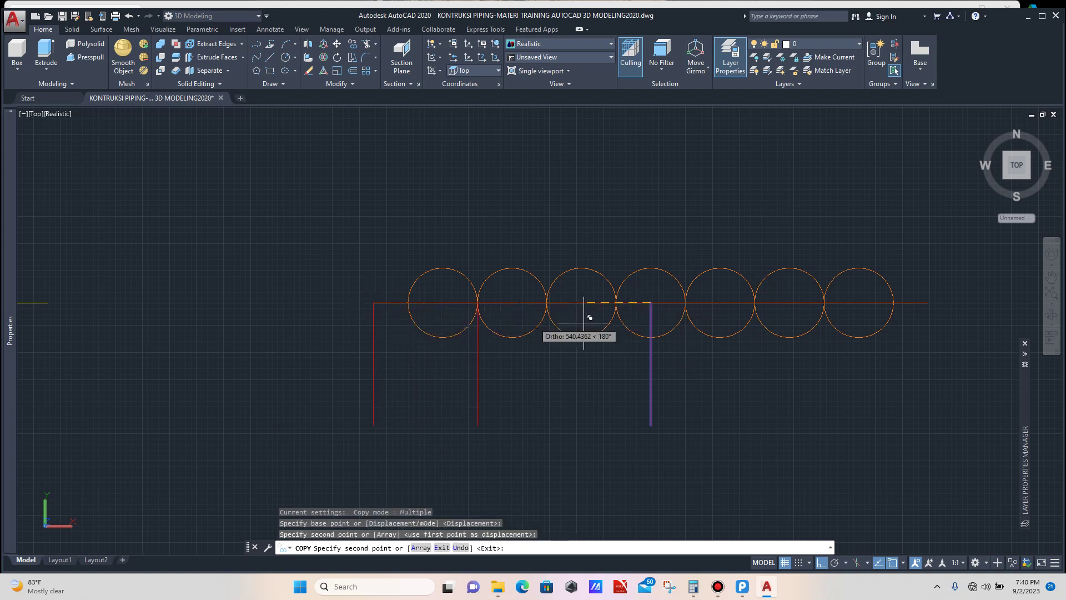
pyautogui.click(929, 302)
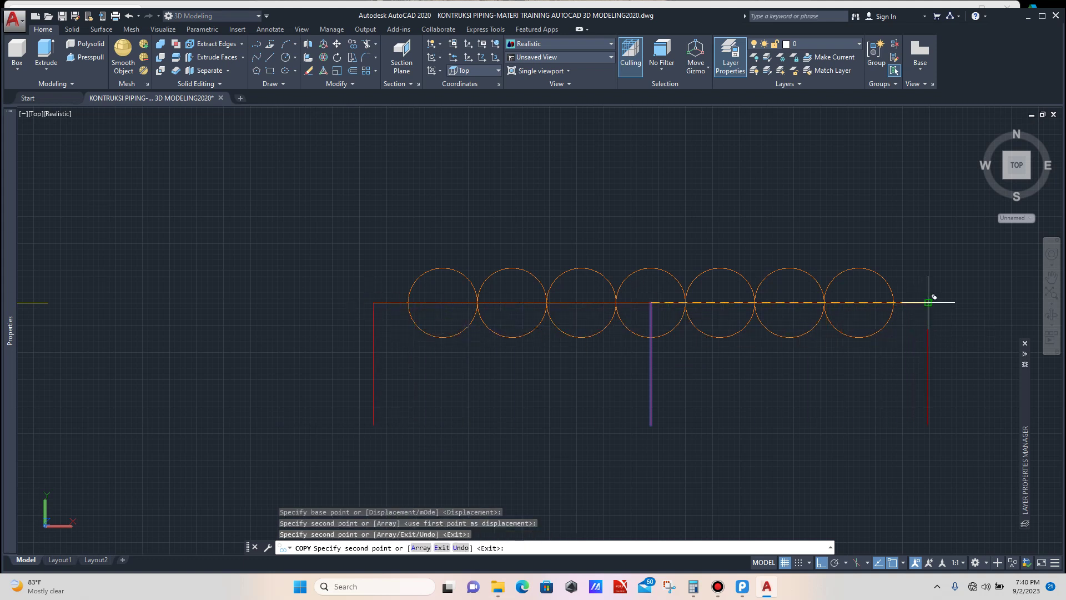
pyautogui.press('Escape')
# Step: Copy the shortest vertical division line near the branch's right edge, from its lower endpoint, to the contact point left of the middle circle
pyautogui.scroll(-2, 716, 356)
pyautogui.scroll(-4, 577, 365)
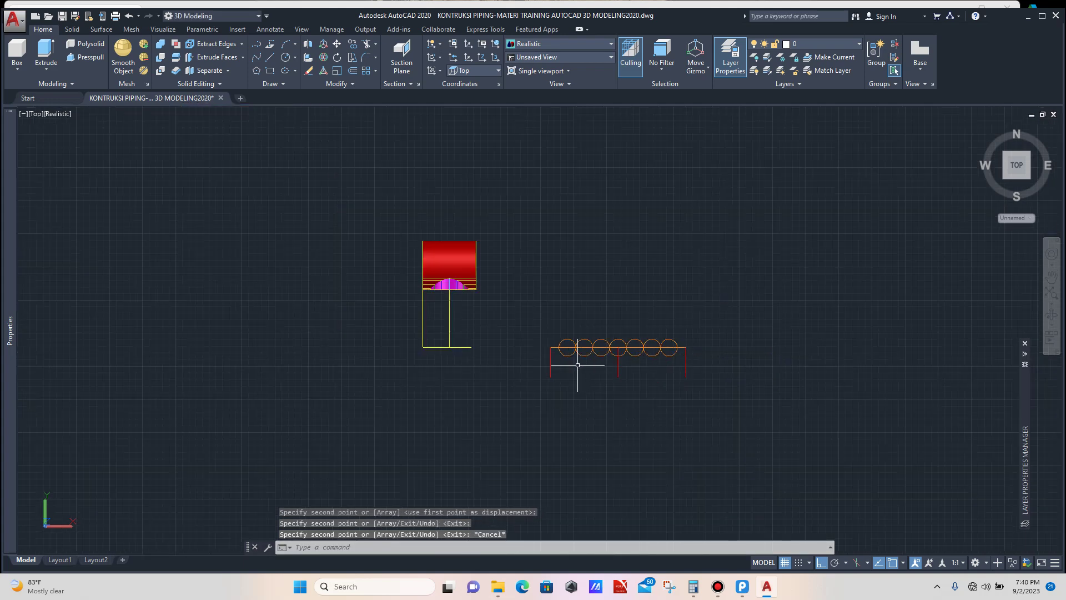
pyautogui.scroll(3, 448, 290)
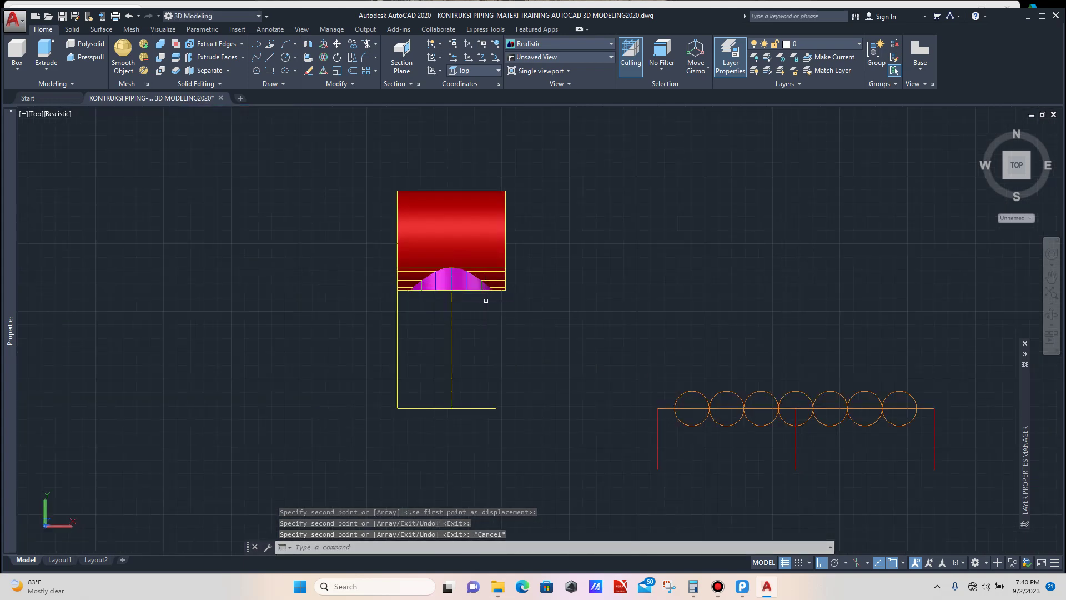
pyautogui.scroll(4, 493, 291)
pyautogui.scroll(5, 503, 282)
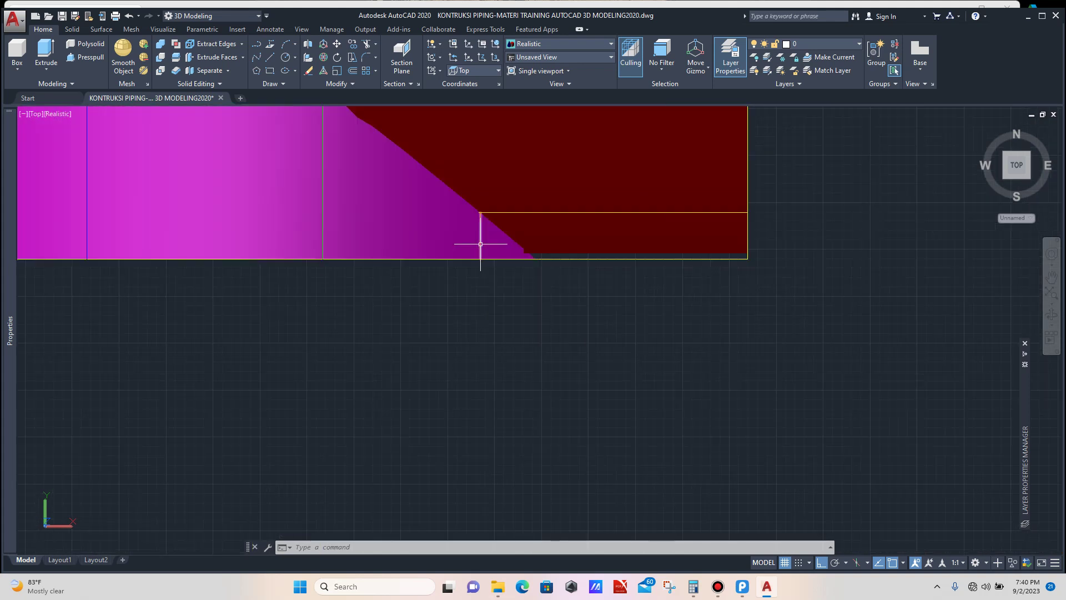
pyautogui.click(480, 243)
pyautogui.scroll(-2, 533, 303)
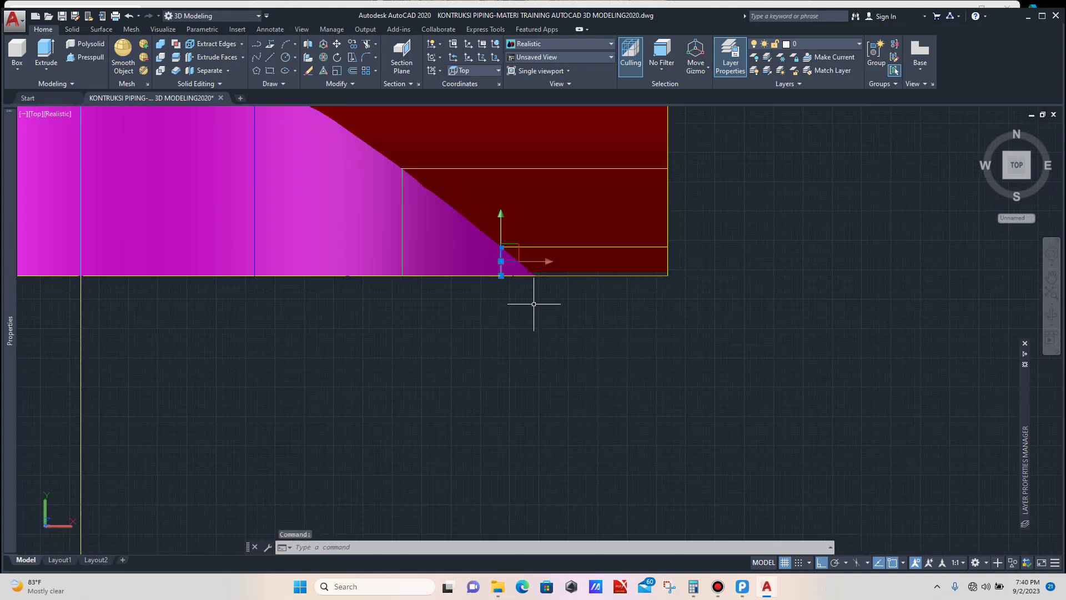
pyautogui.scroll(3, 534, 304)
pyautogui.scroll(-2, 539, 302)
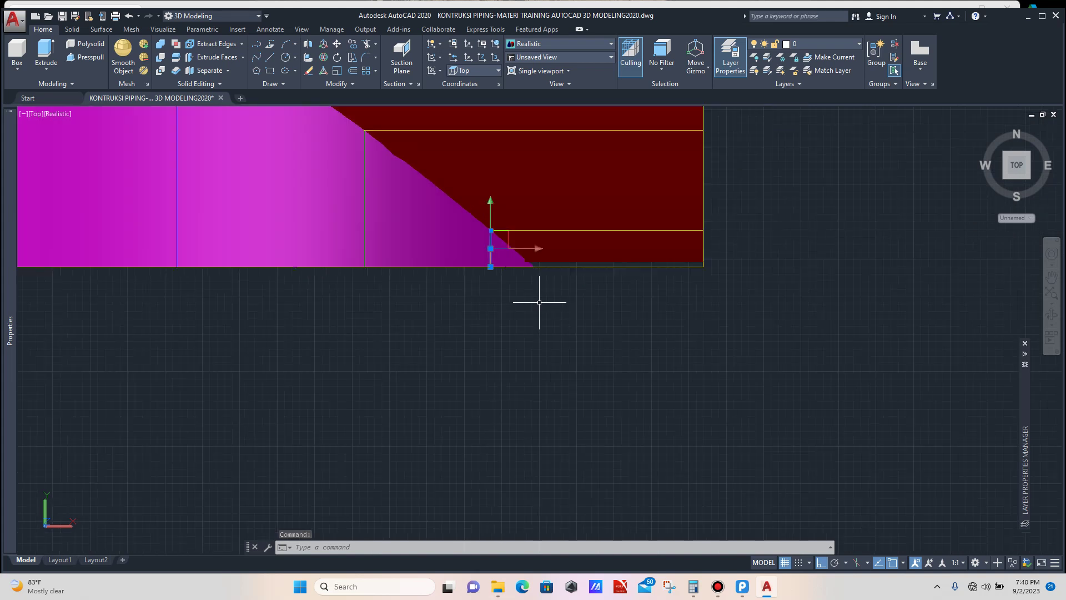
pyautogui.scroll(-2, 552, 309)
pyautogui.write('co')
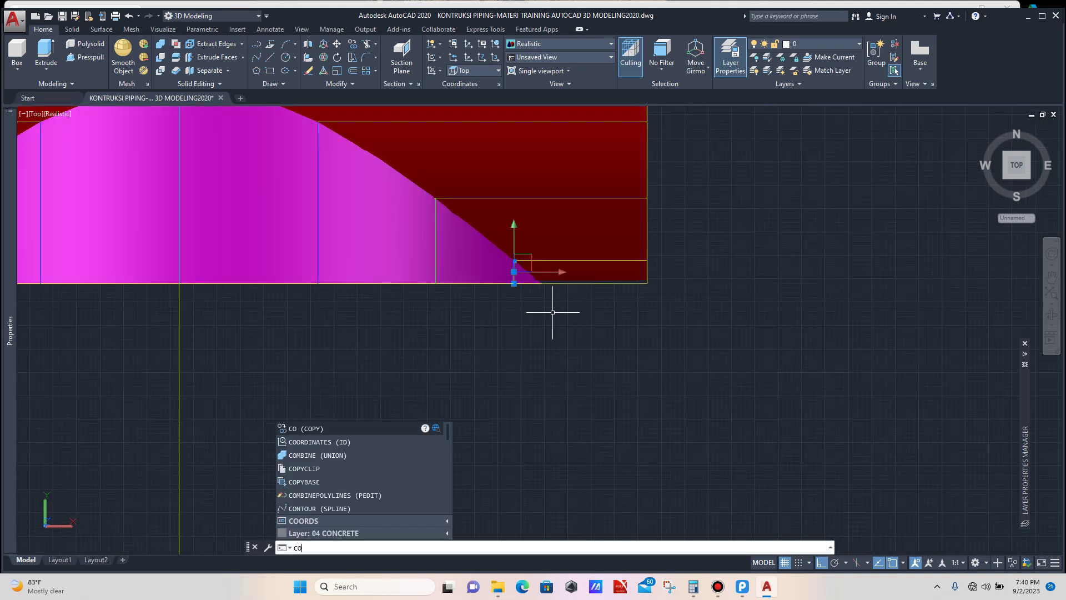
pyautogui.press('Return')
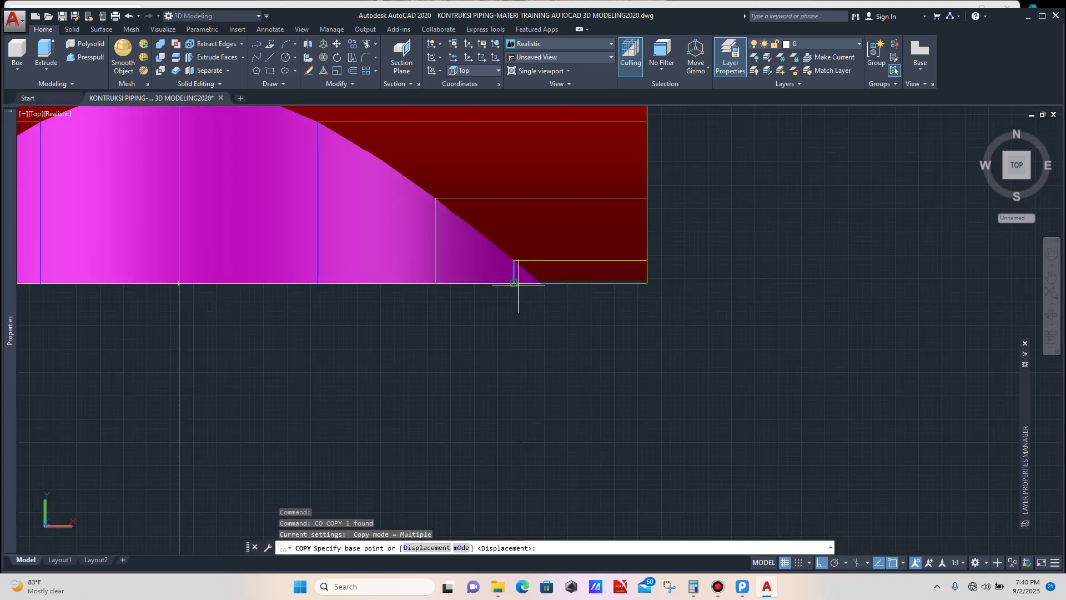
pyautogui.click(513, 284)
pyautogui.scroll(-5, 469, 281)
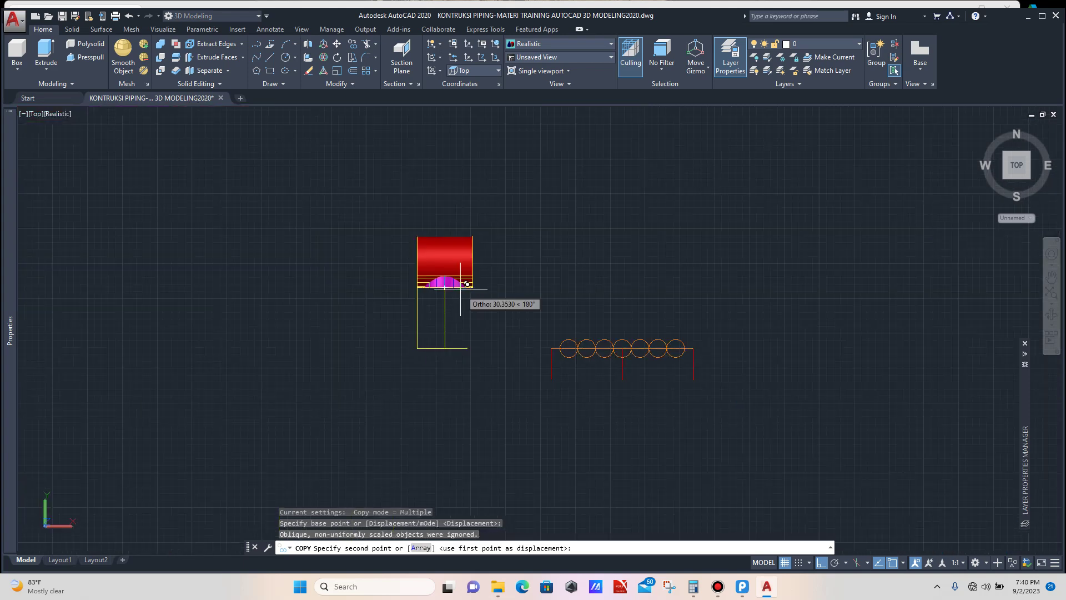
pyautogui.scroll(8, 633, 349)
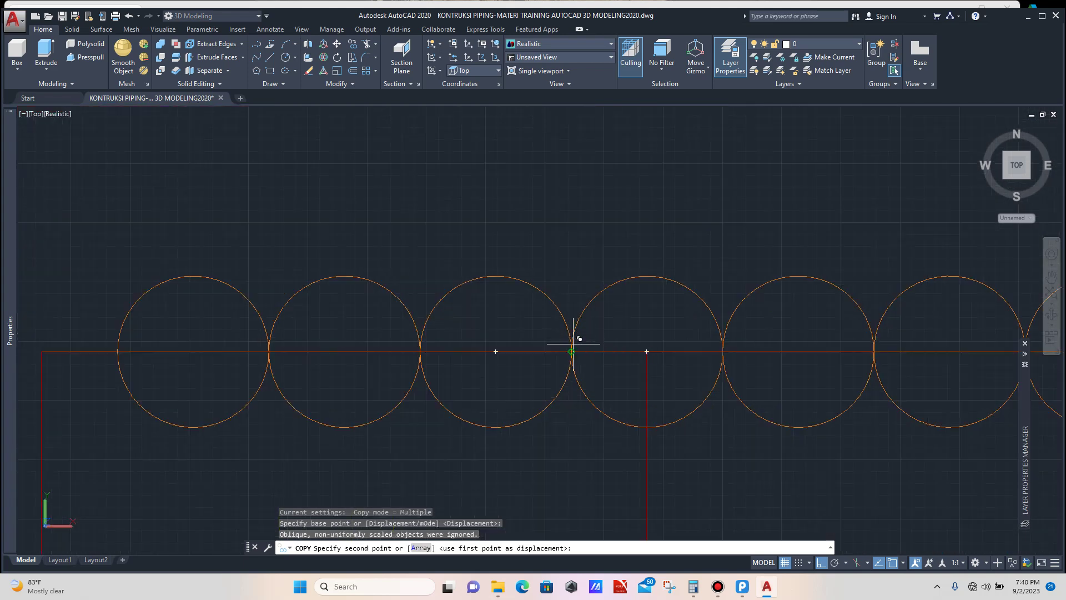
pyautogui.click(571, 352)
# Step: Place more copies of the shortest division line at both outer ends of the circle row and the contact point right of the middle circle
pyautogui.scroll(-4, 453, 352)
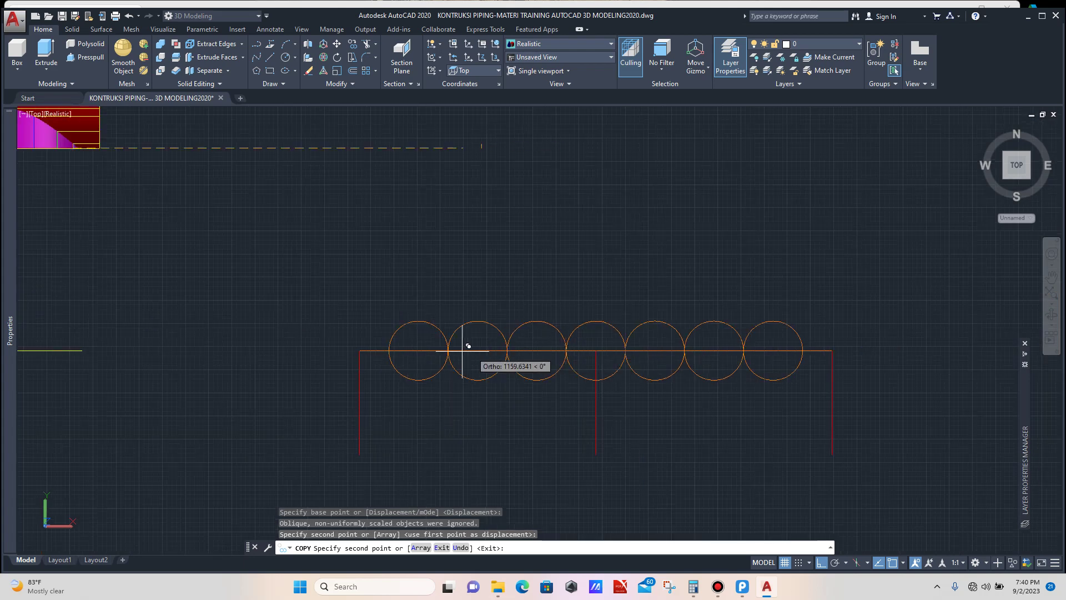
pyautogui.scroll(5, 399, 350)
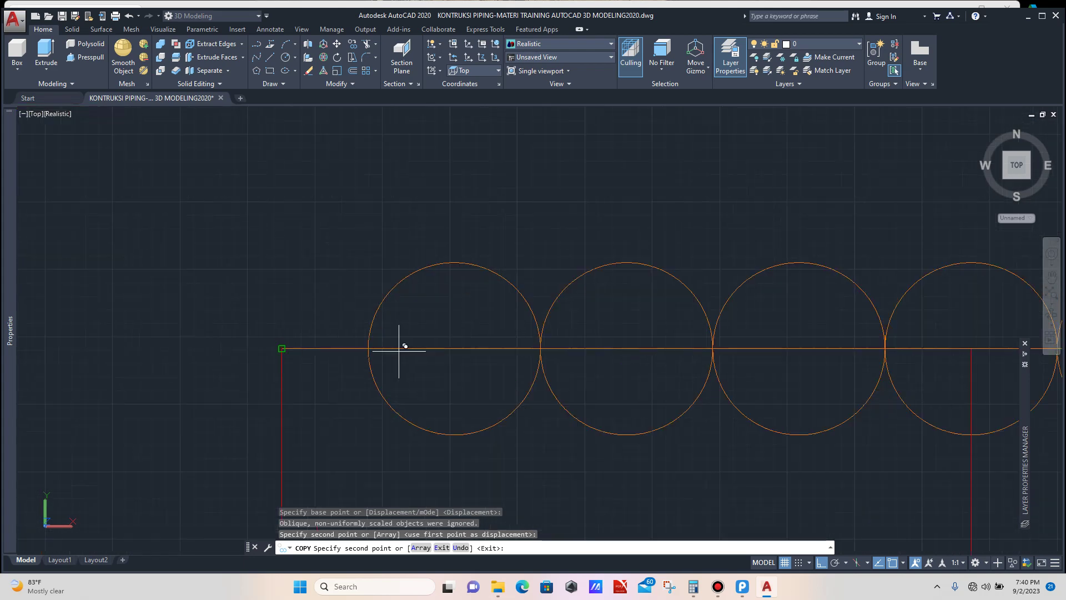
pyautogui.click(369, 348)
pyautogui.scroll(-6, 369, 347)
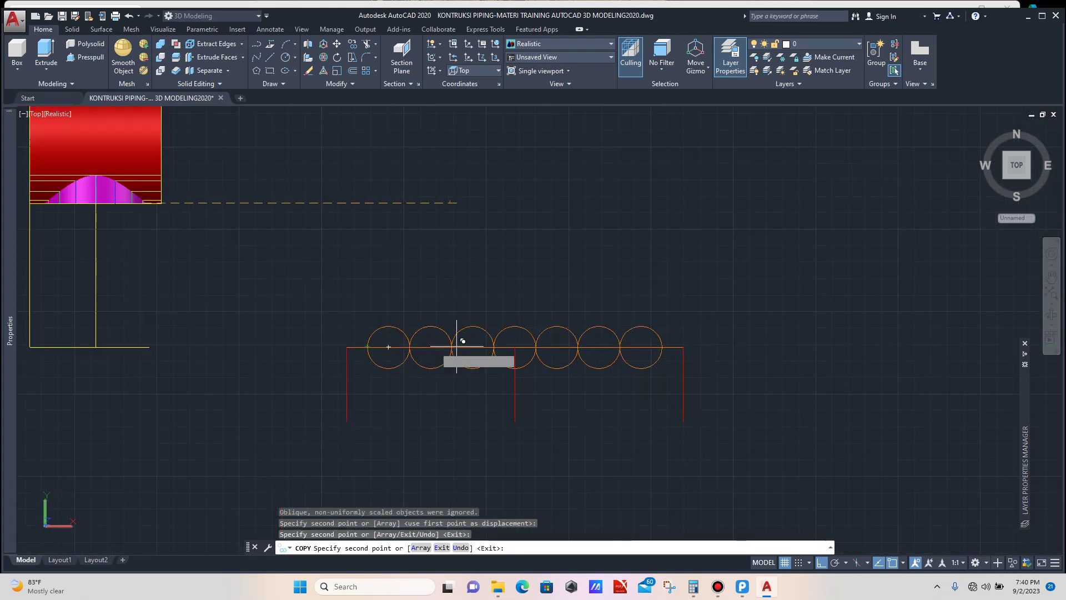
pyautogui.scroll(6, 672, 347)
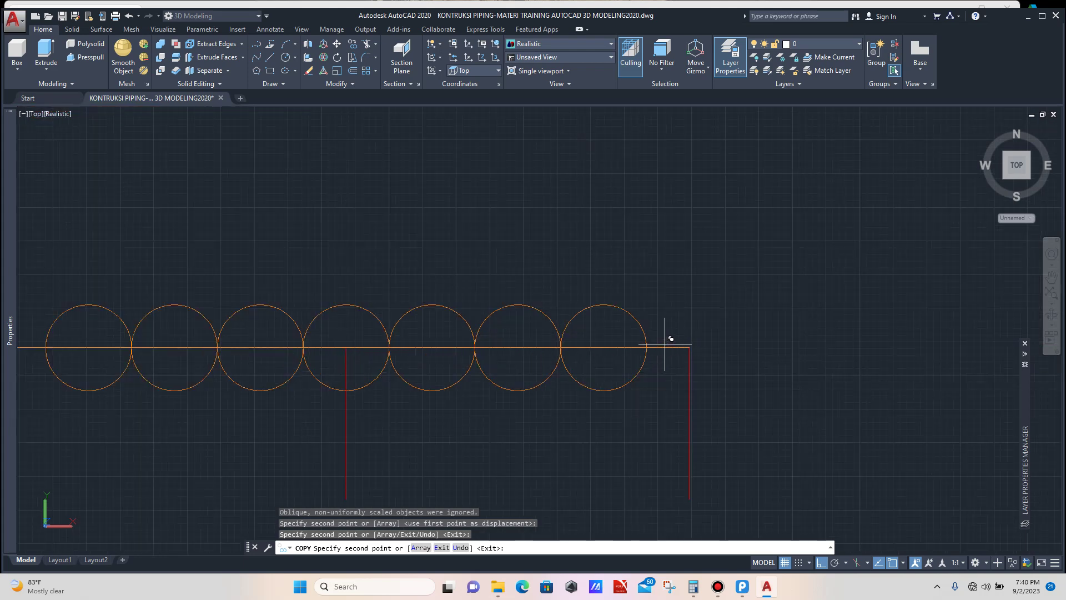
pyautogui.click(628, 350)
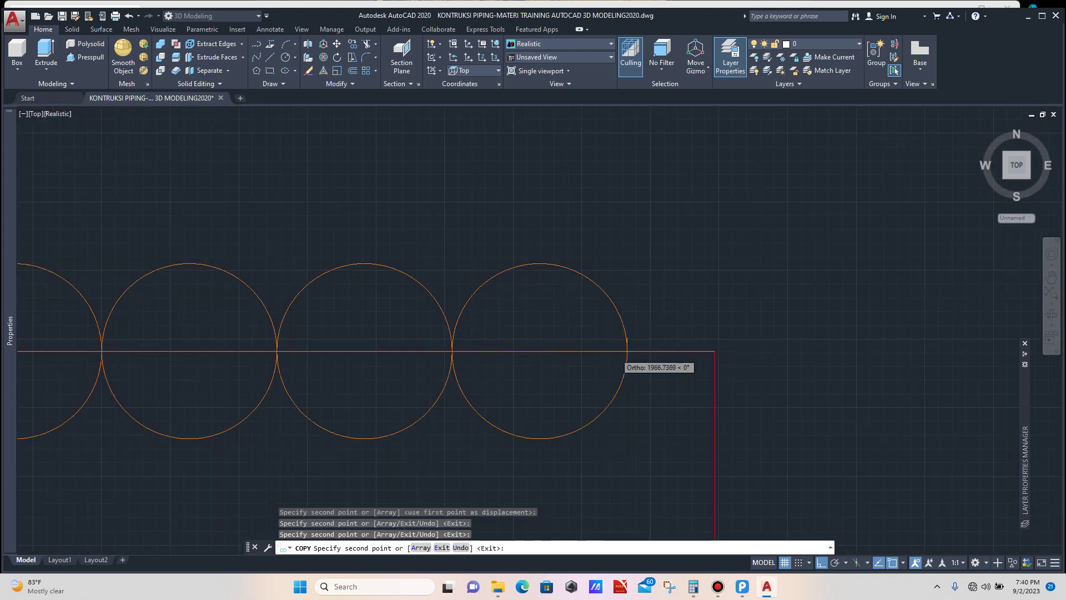
pyautogui.scroll(-3, 452, 358)
pyautogui.scroll(2, 424, 352)
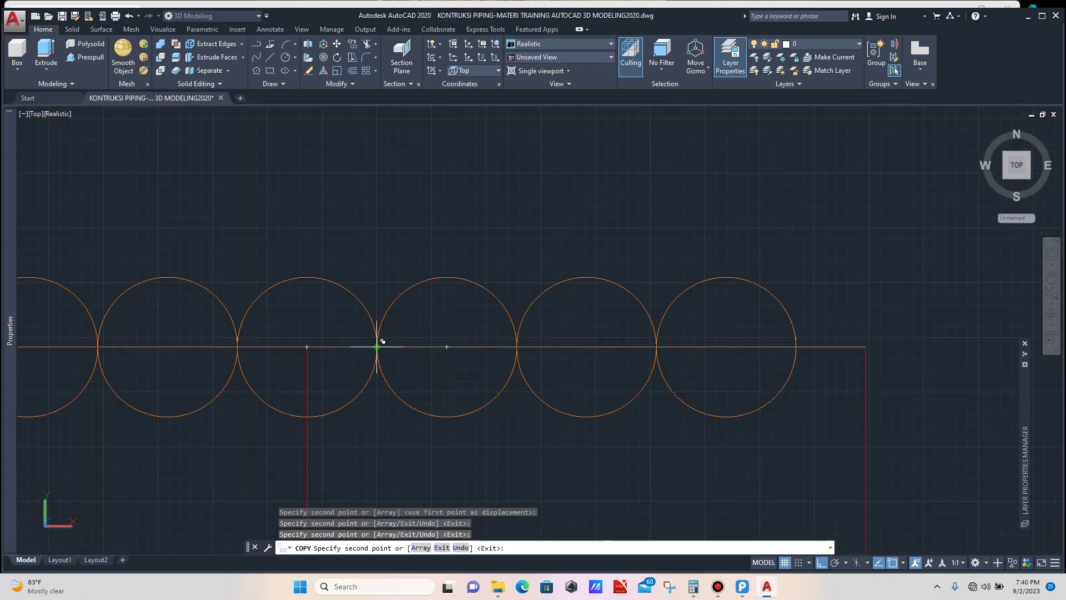
pyautogui.press('Escape')
# Step: Copy the green division line on the branch's right half, from its lower endpoint, to the centers of the first, third, fifth and seventh circles
pyautogui.scroll(-2, 540, 321)
pyautogui.scroll(-6, 529, 324)
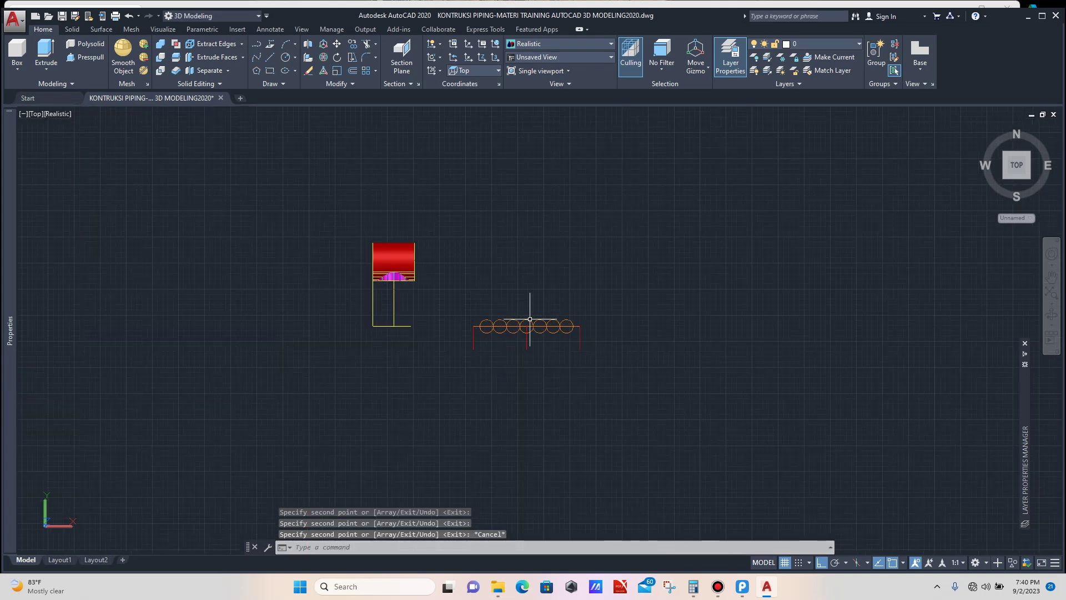
pyautogui.scroll(9, 421, 283)
pyautogui.scroll(5, 374, 277)
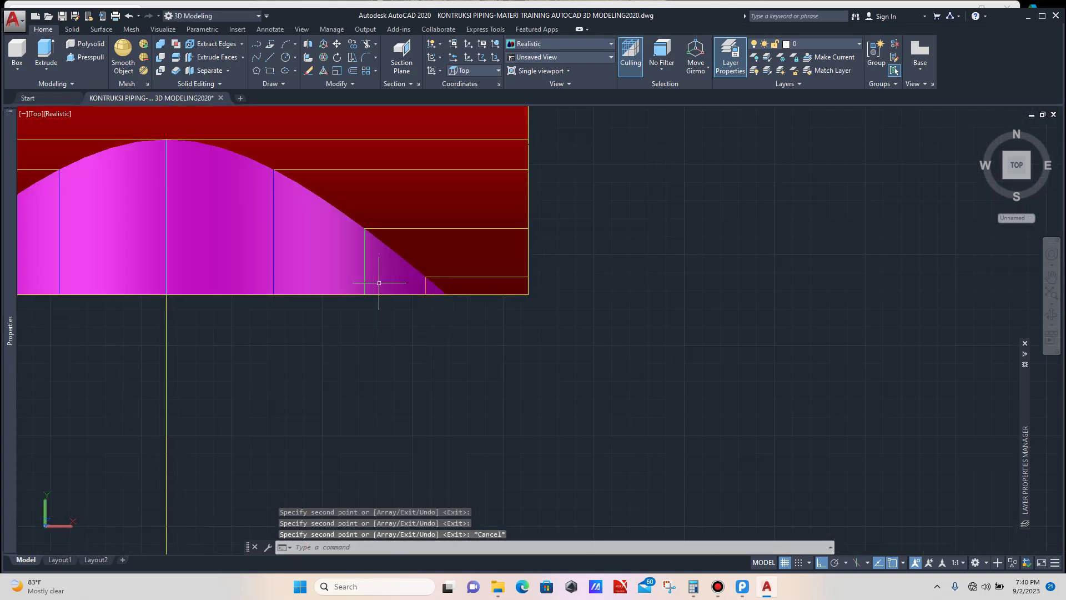
pyautogui.click(358, 261)
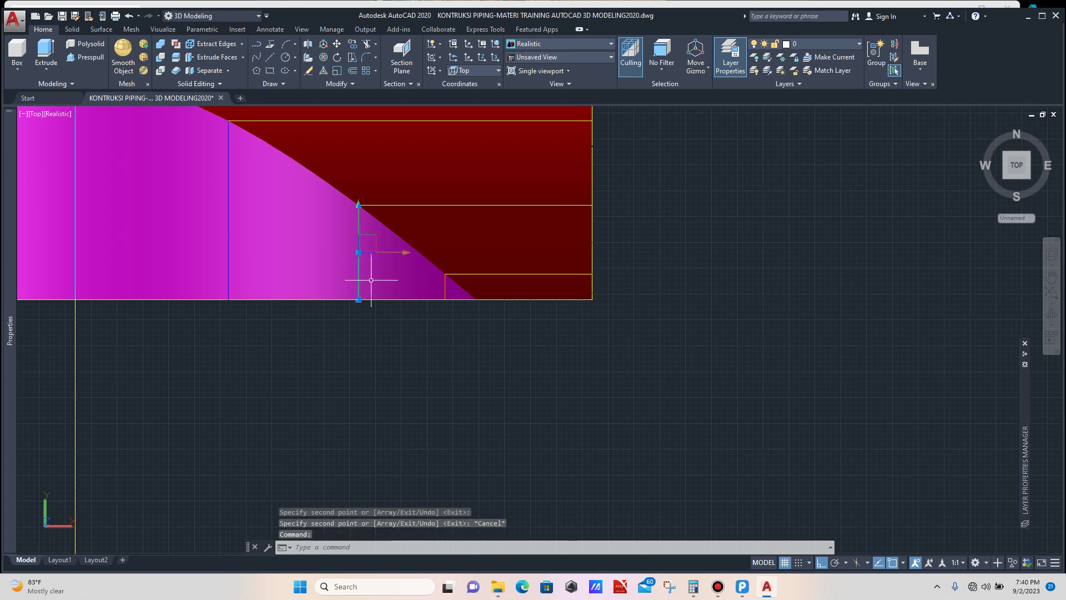
pyautogui.write('co')
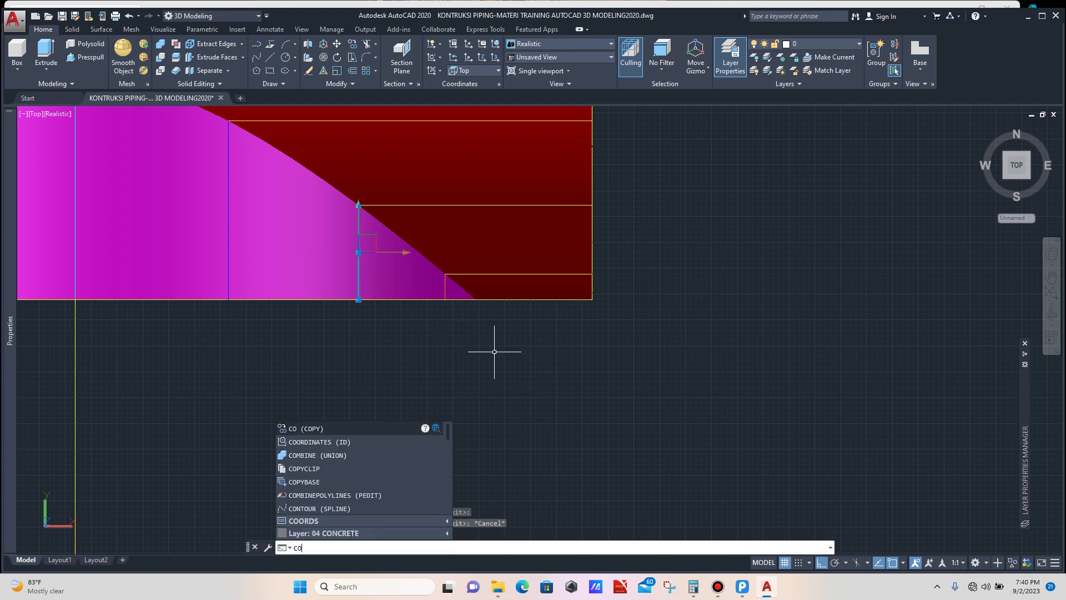
pyautogui.press('Return')
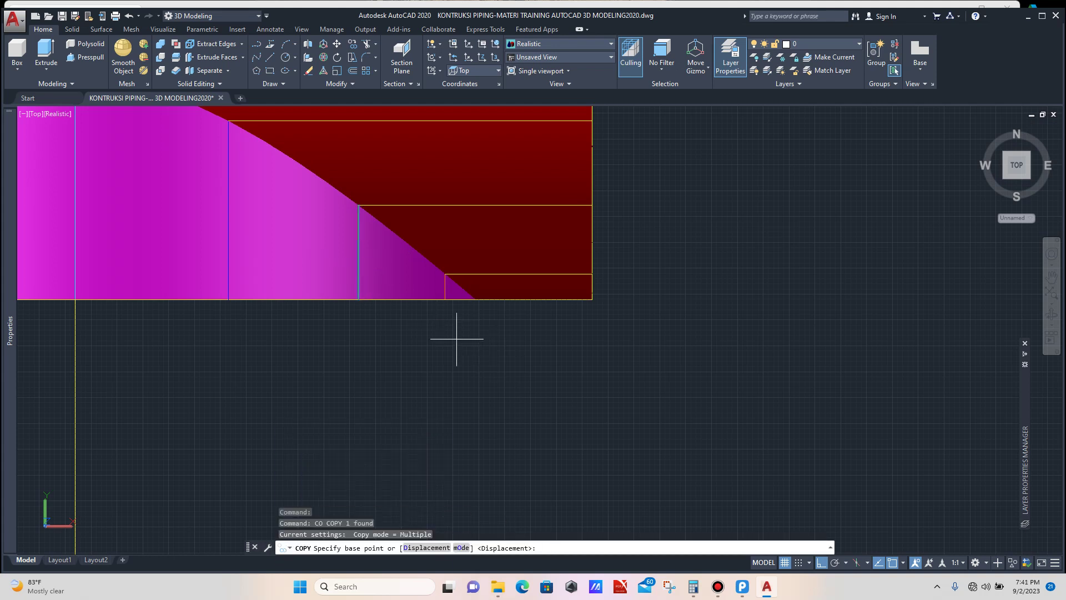
pyautogui.click(358, 299)
pyautogui.scroll(-6, 400, 300)
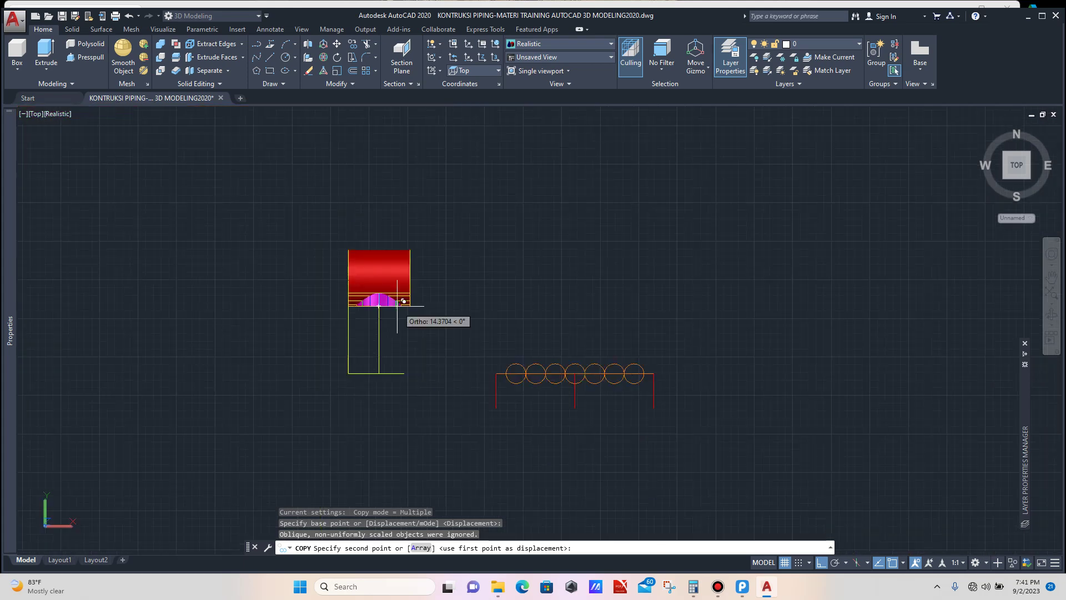
pyautogui.scroll(6, 497, 362)
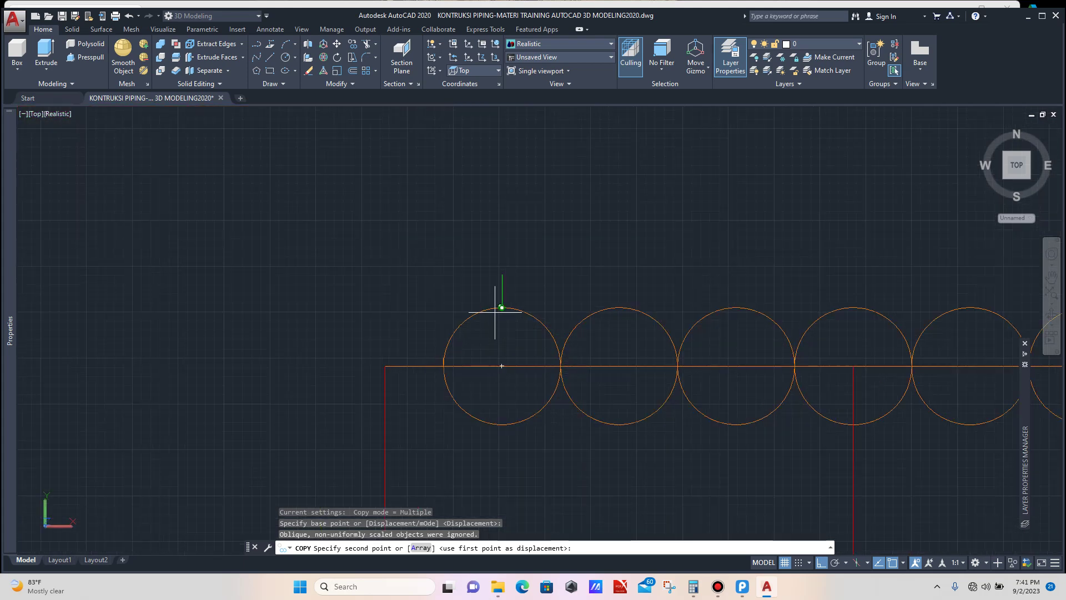
pyautogui.click(502, 366)
pyautogui.scroll(-4, 545, 365)
pyautogui.scroll(3, 616, 365)
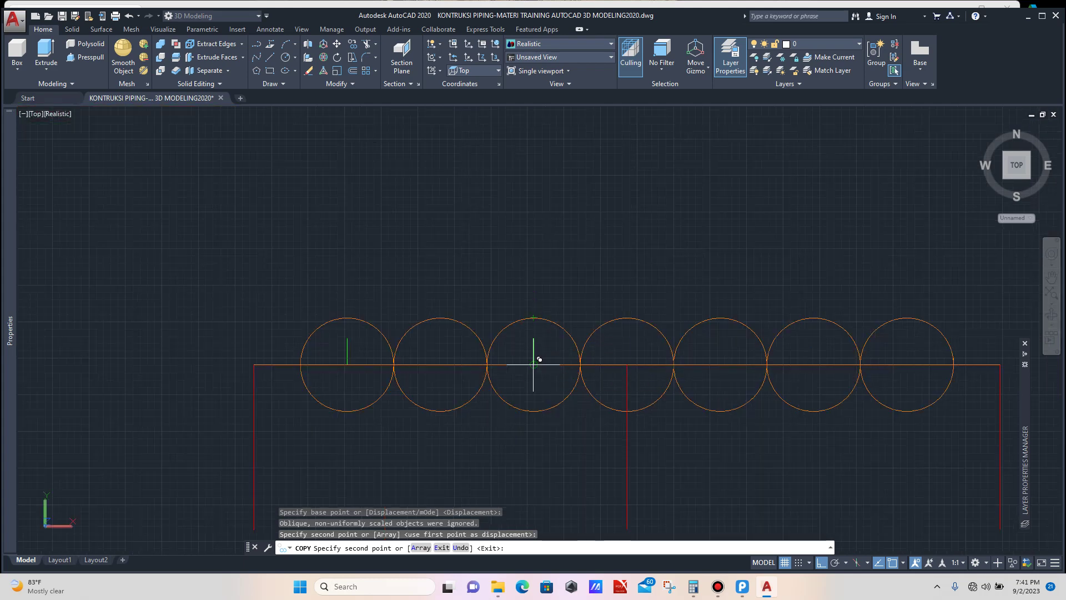
pyautogui.click(534, 365)
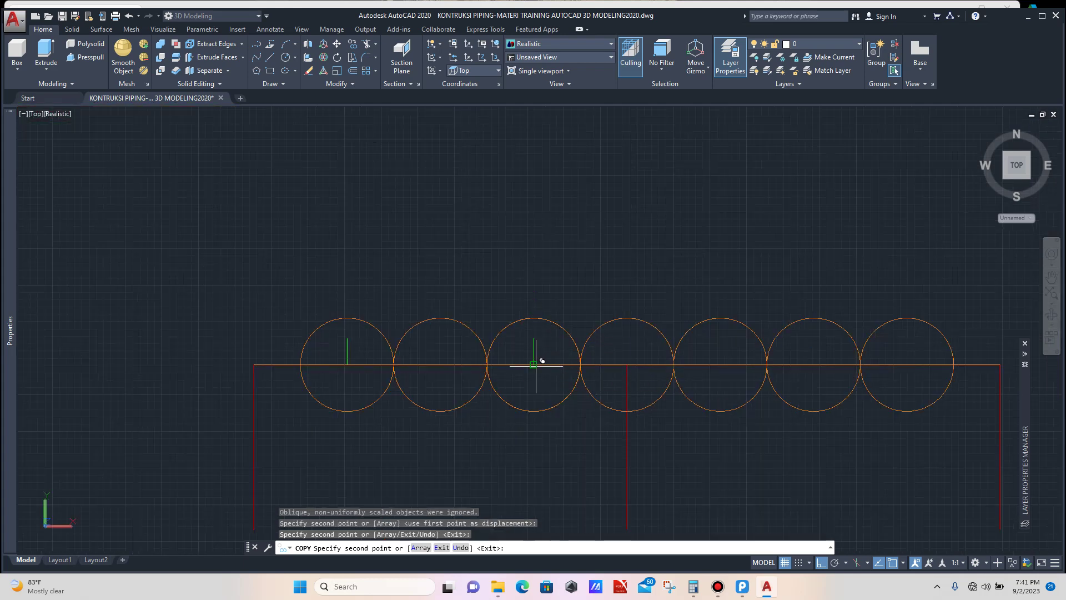
pyautogui.click(721, 364)
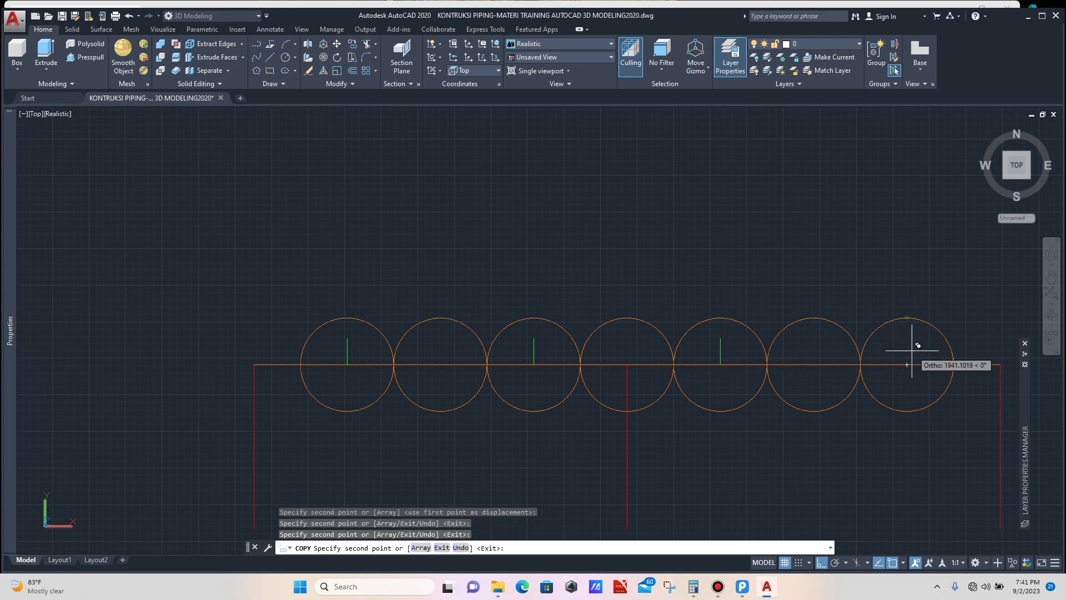
pyautogui.click(907, 365)
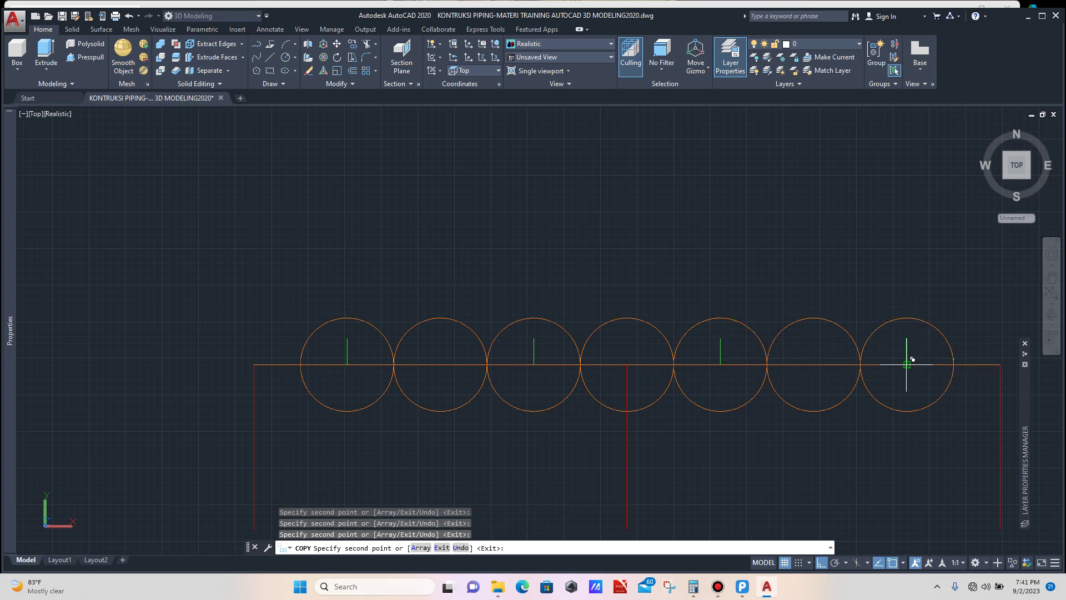
pyautogui.press('Escape')
# Step: Copy the blue division line right of the branch's center to the contact points between circles 1 and 2, 2 and 3, 5 and 6, and 6 and 7
pyautogui.scroll(-4, 833, 364)
pyautogui.scroll(5, 419, 261)
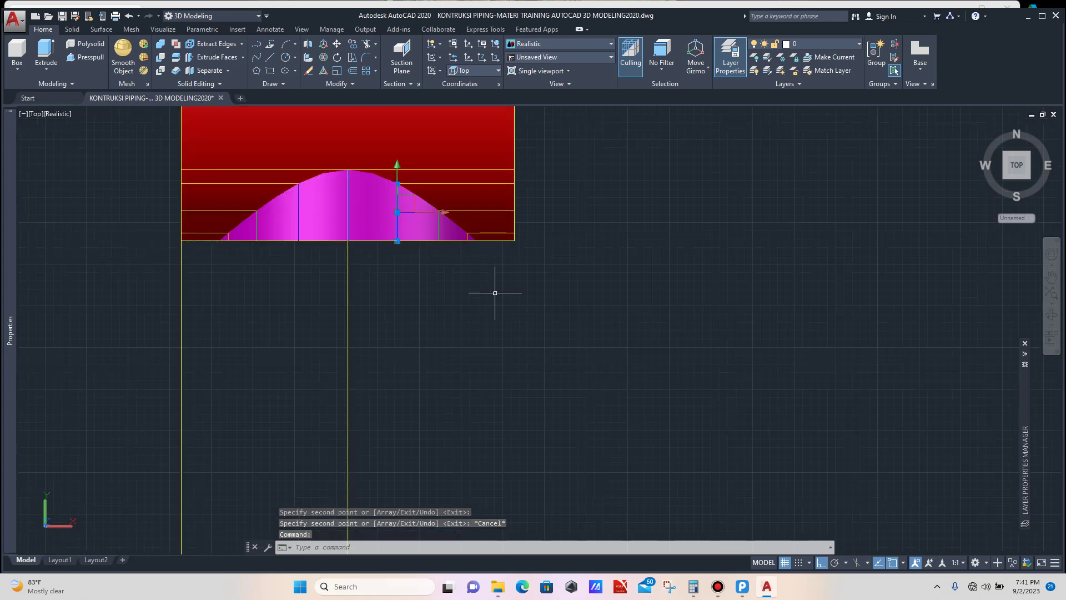
pyautogui.write('co')
pyautogui.press('Return')
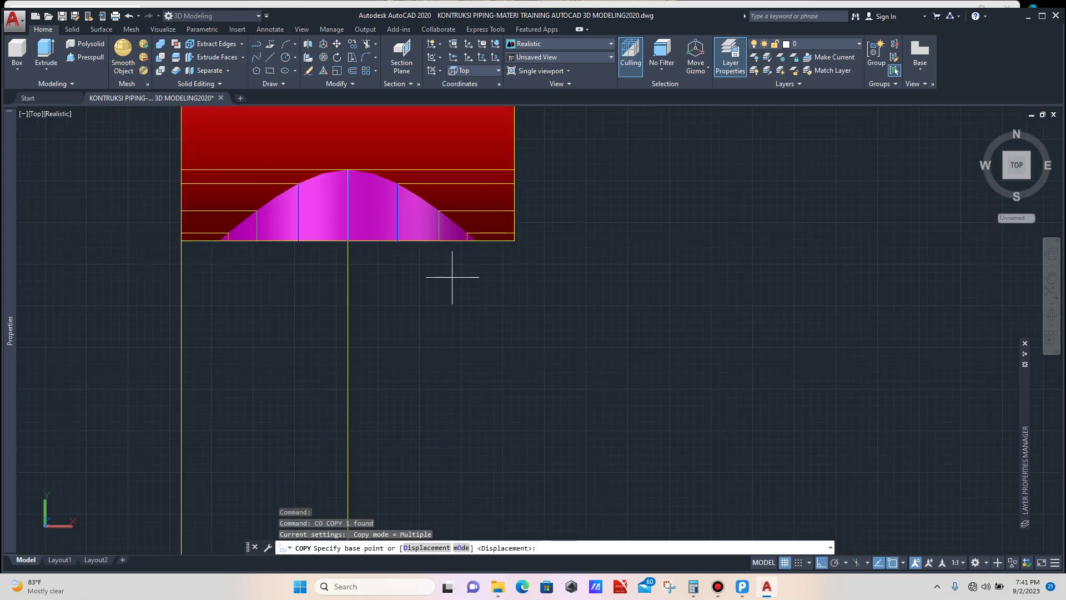
pyautogui.click(396, 241)
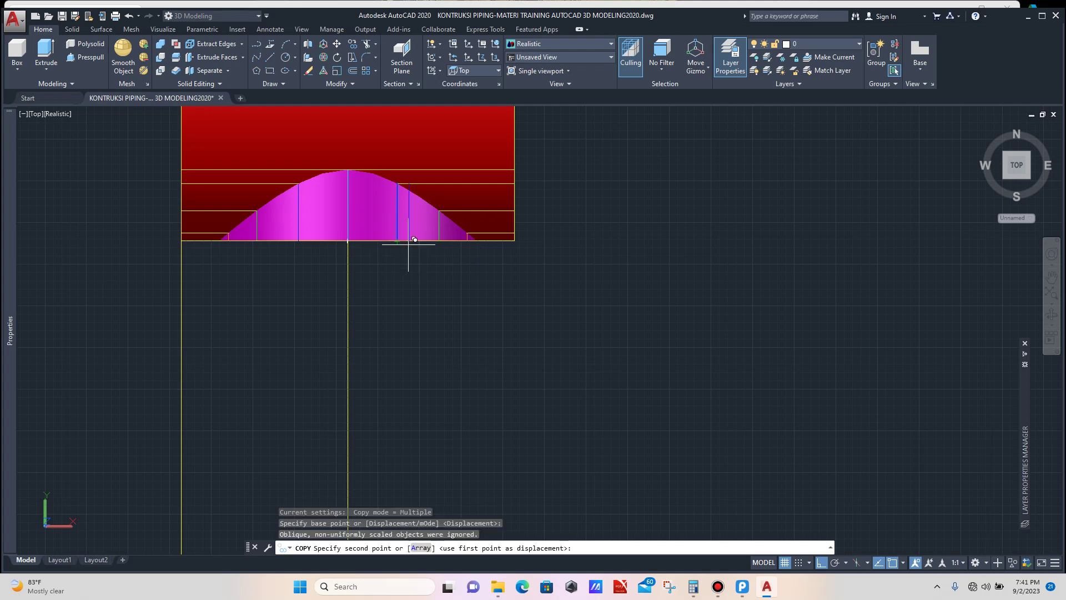
pyautogui.scroll(-4, 422, 253)
pyautogui.scroll(5, 553, 336)
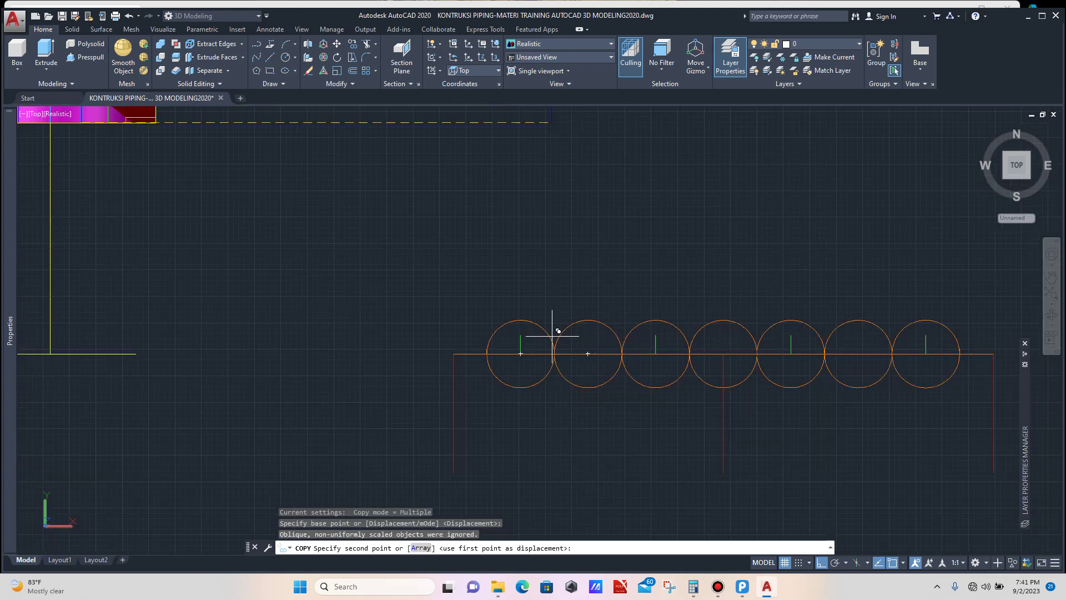
pyautogui.click(551, 368)
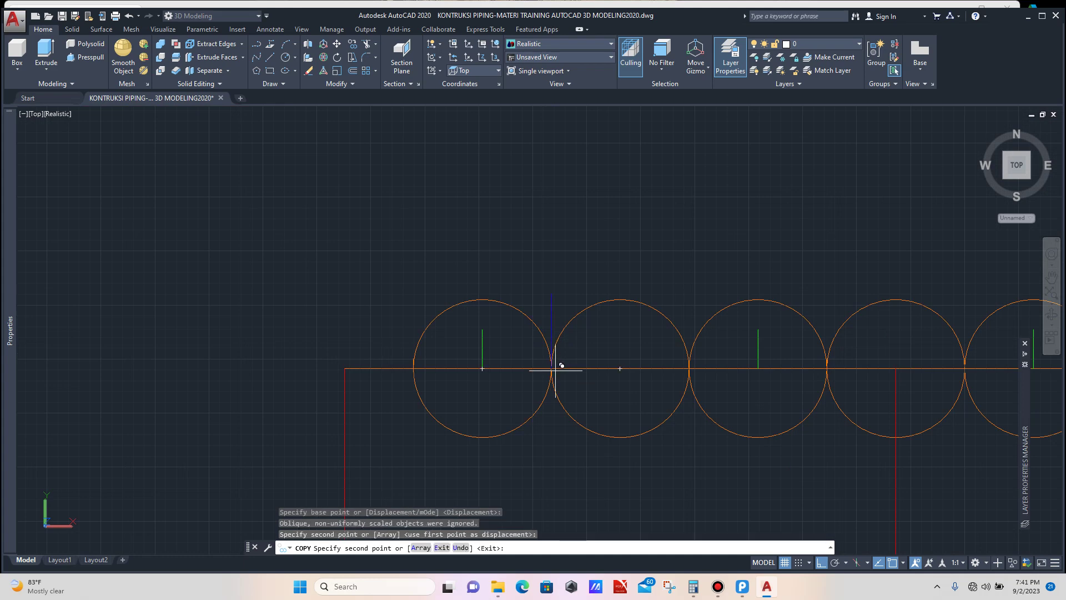
pyautogui.scroll(-3, 562, 367)
pyautogui.scroll(2, 611, 366)
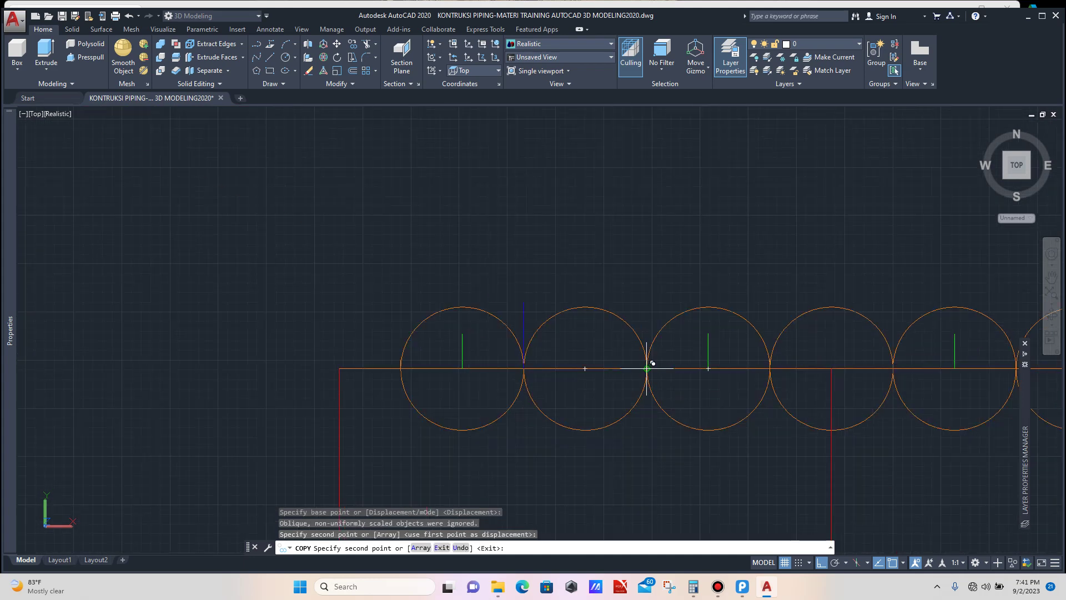
pyautogui.click(647, 368)
pyautogui.scroll(-5, 674, 352)
pyautogui.scroll(4, 700, 357)
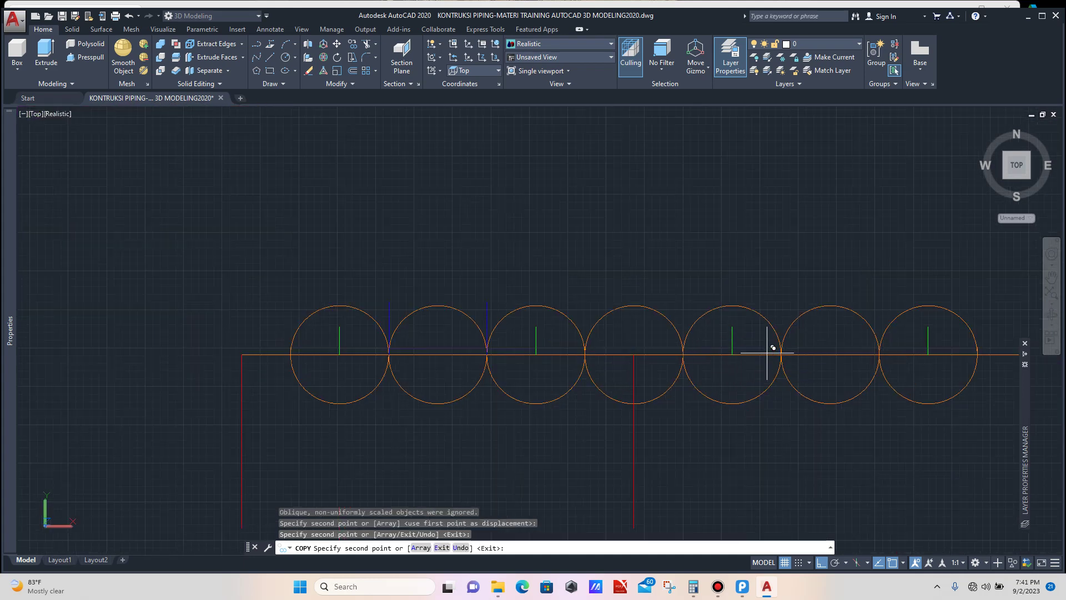
pyautogui.click(781, 354)
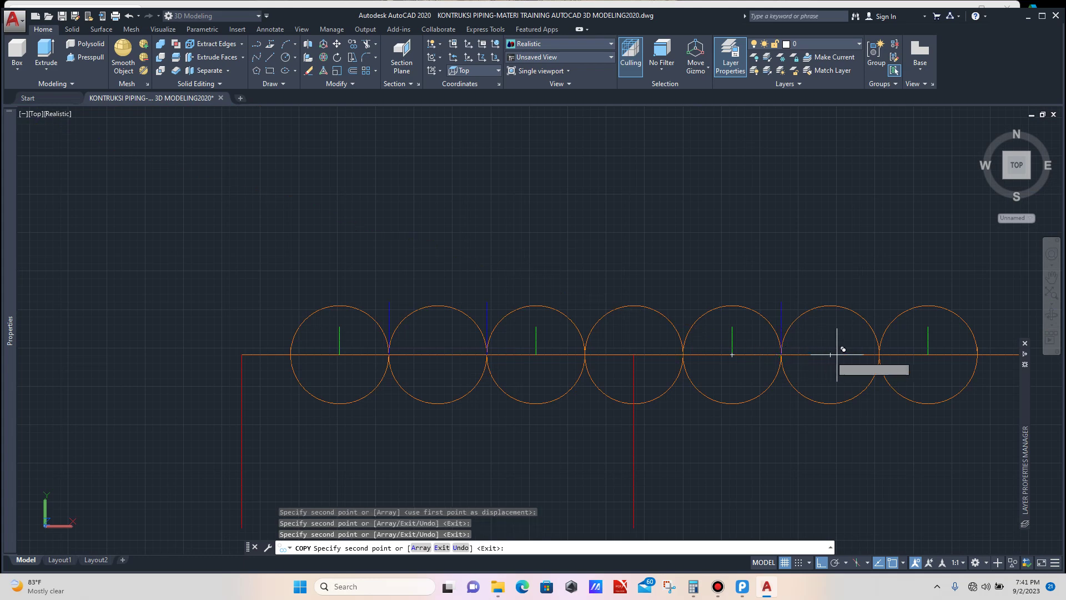
pyautogui.click(879, 354)
pyautogui.press('Escape')
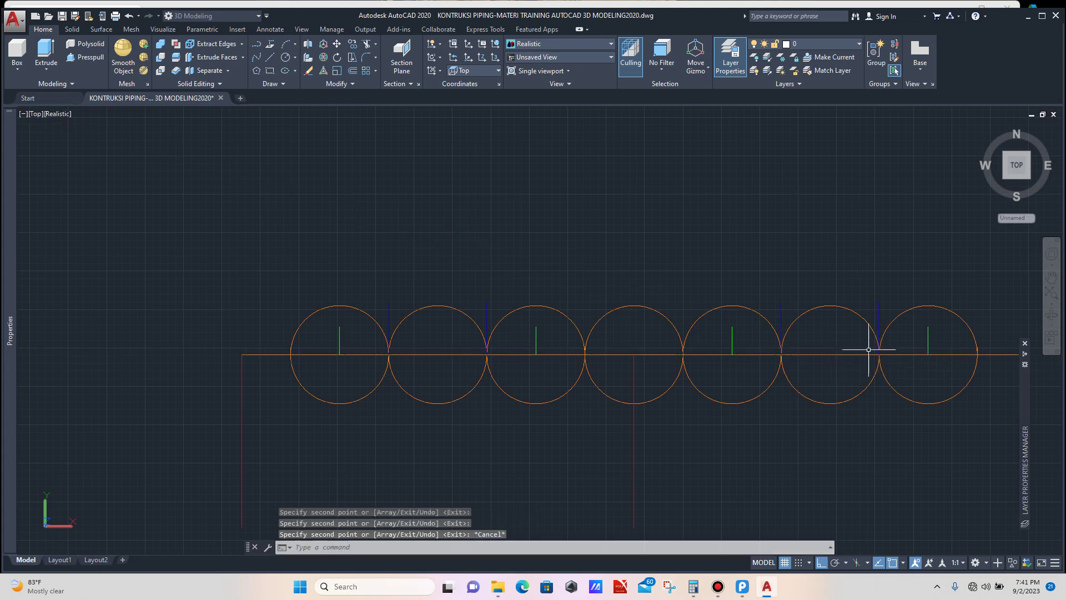
# Step: Copy the branch's central, longest division line from its lower endpoint to the centers of the second and sixth circles
pyautogui.scroll(-4, 830, 355)
pyautogui.scroll(3, 379, 218)
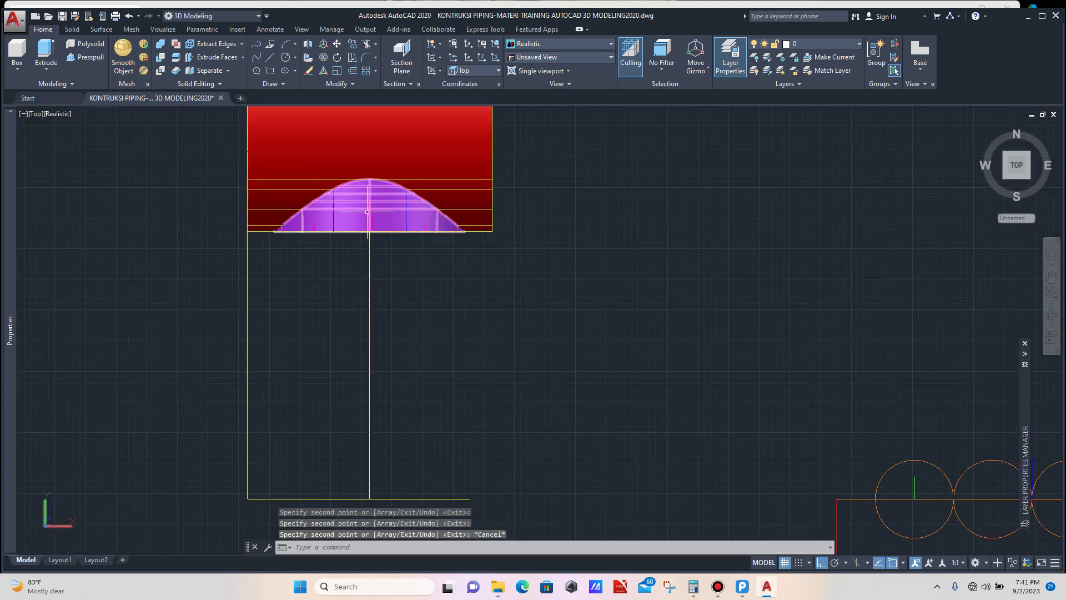
pyautogui.click(390, 234)
pyautogui.write('co')
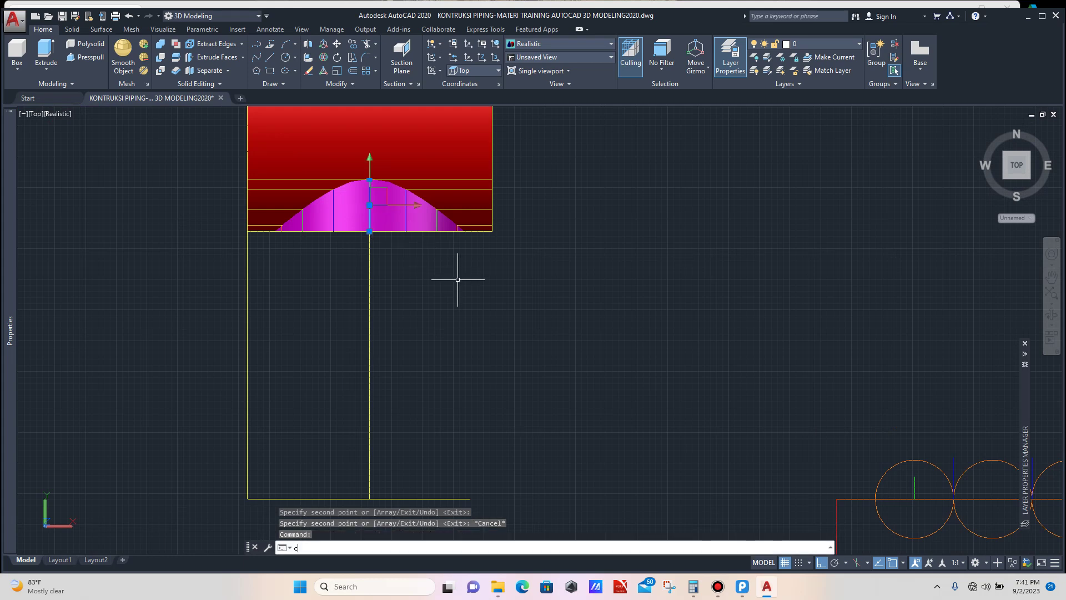
pyautogui.press('Return')
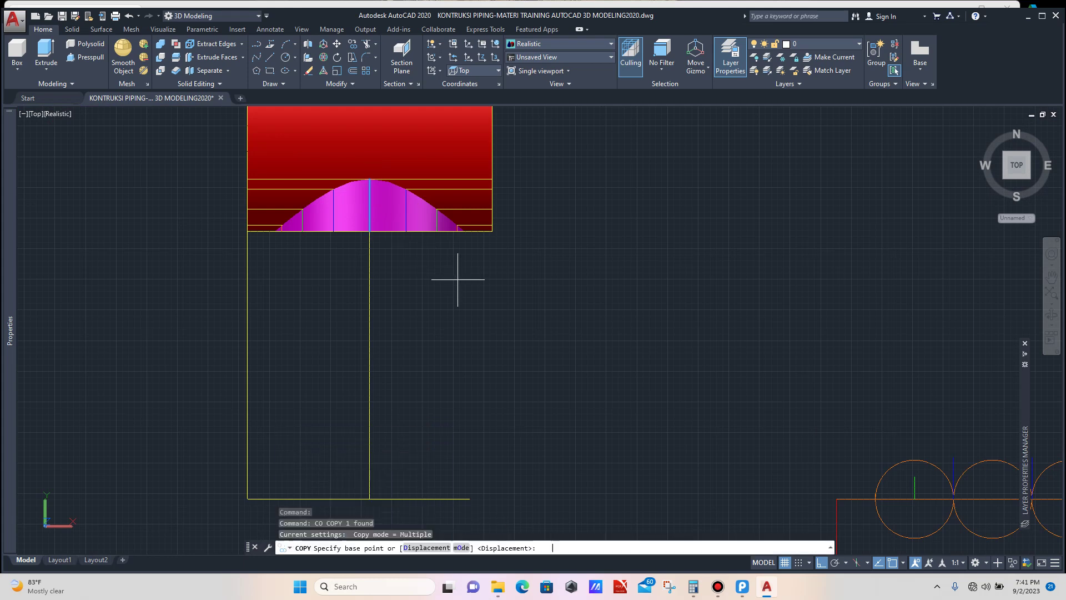
pyautogui.click(369, 232)
pyautogui.scroll(-6, 382, 234)
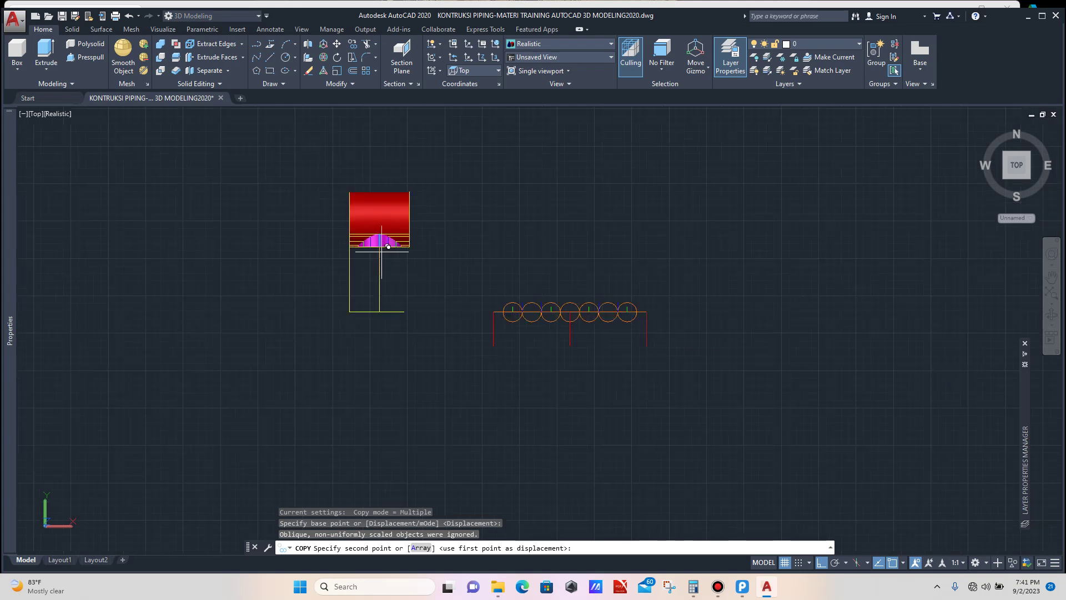
pyautogui.scroll(6, 493, 285)
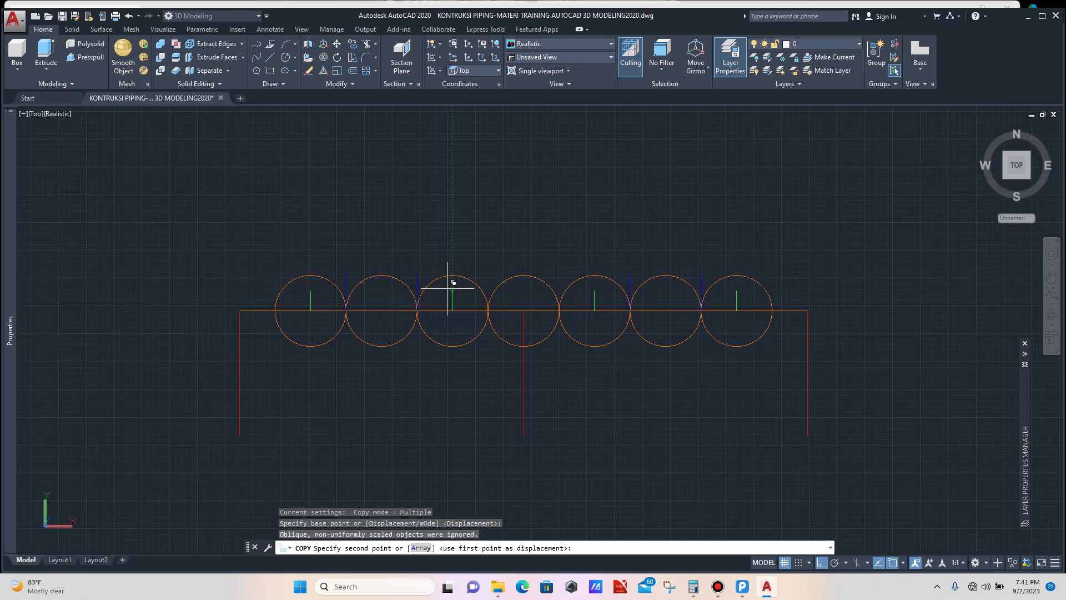
pyautogui.click(381, 310)
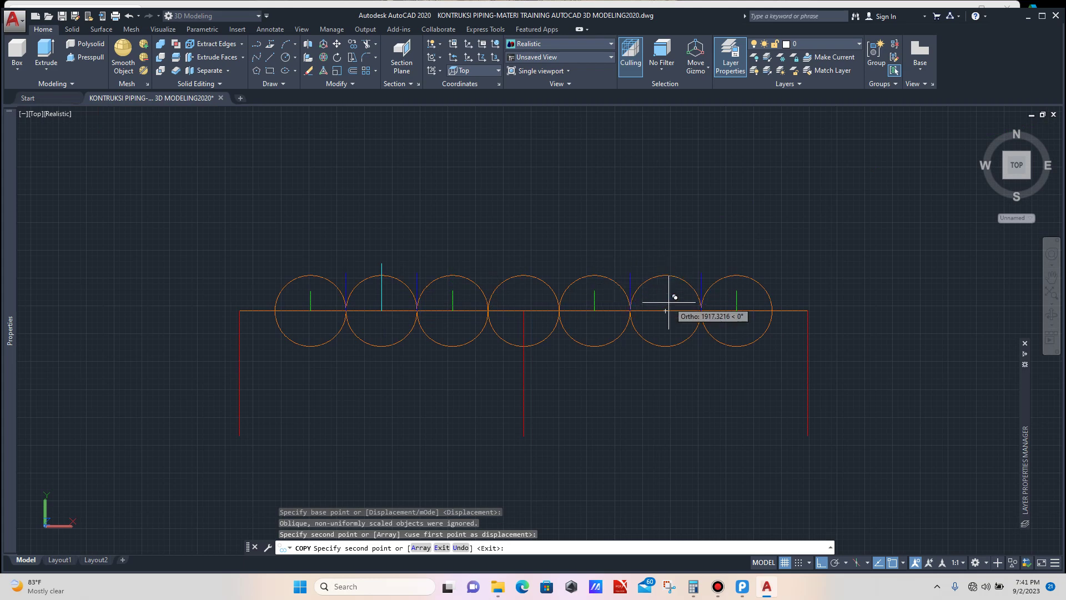
pyautogui.click(665, 311)
pyautogui.press('Escape')
# Step: Delete all seven construction circles along the circumference line, keeping the copied division lines
pyautogui.scroll(3, 719, 339)
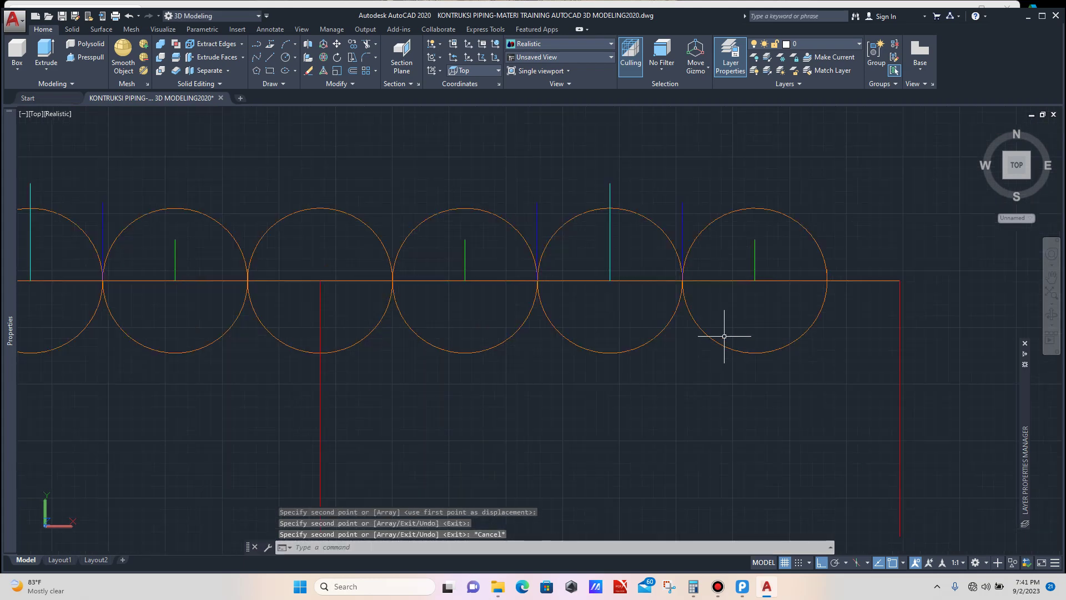
pyautogui.click(748, 323)
pyautogui.click(476, 391)
pyautogui.click(362, 219)
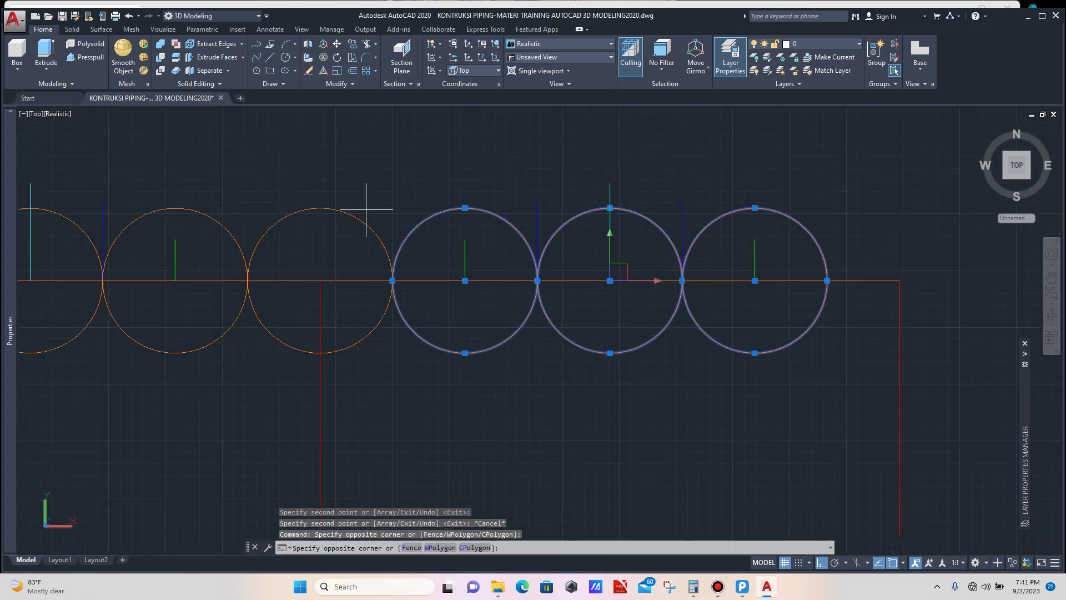
pyautogui.click(354, 227)
pyautogui.scroll(-3, 483, 191)
pyautogui.click(308, 260)
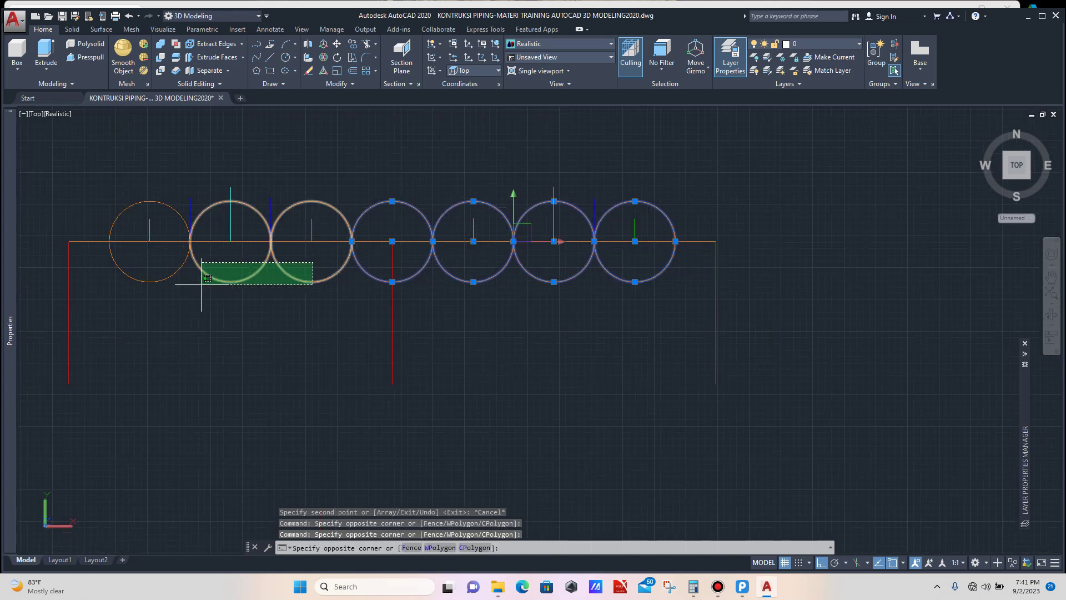
pyautogui.click(160, 296)
pyautogui.press('Delete')
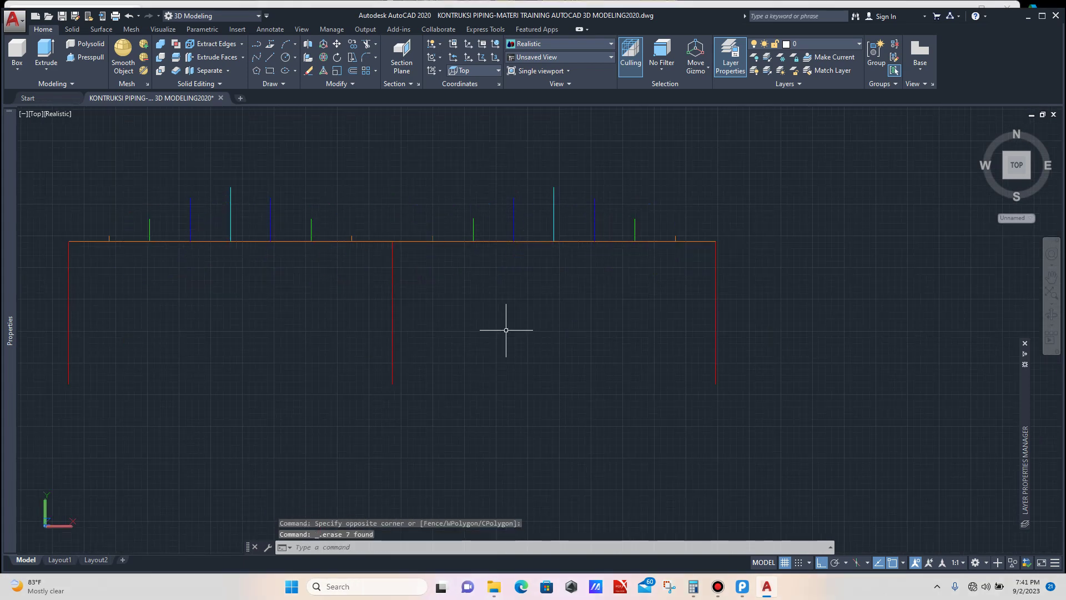
# Step: Draw a three-point arc between the tops of the shortest lines beside the middle, passing through the middle red line's upper endpoint
pyautogui.scroll(-3, 505, 329)
pyautogui.scroll(3, 373, 288)
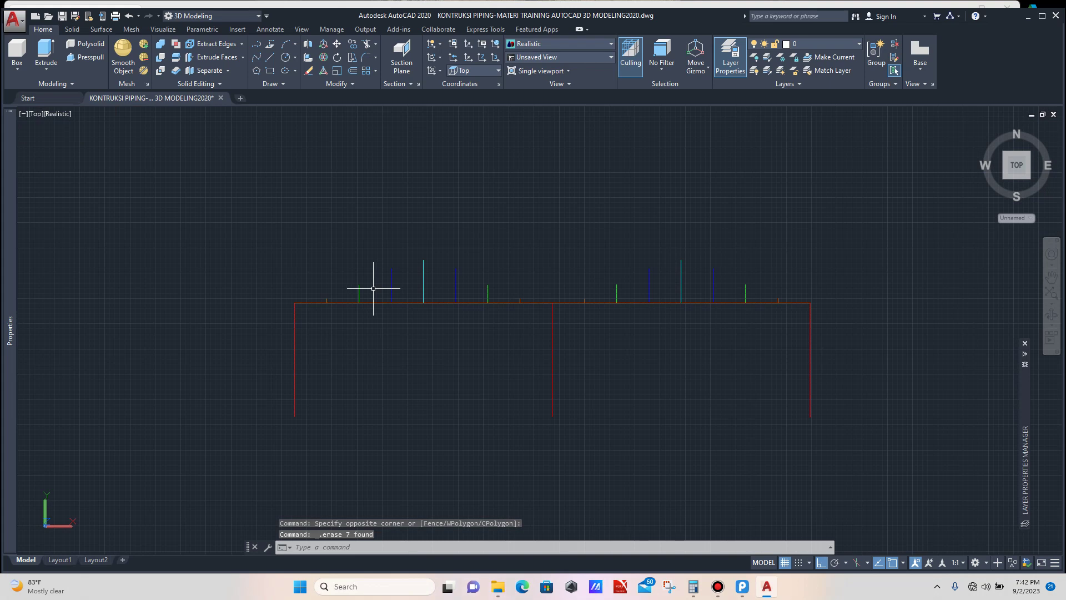
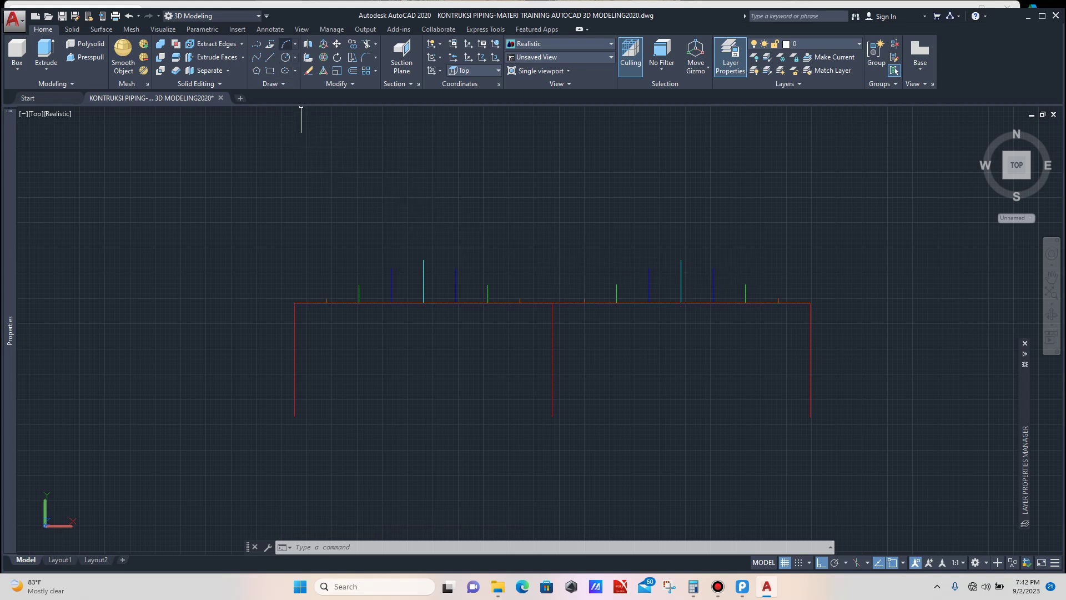
pyautogui.click(286, 44)
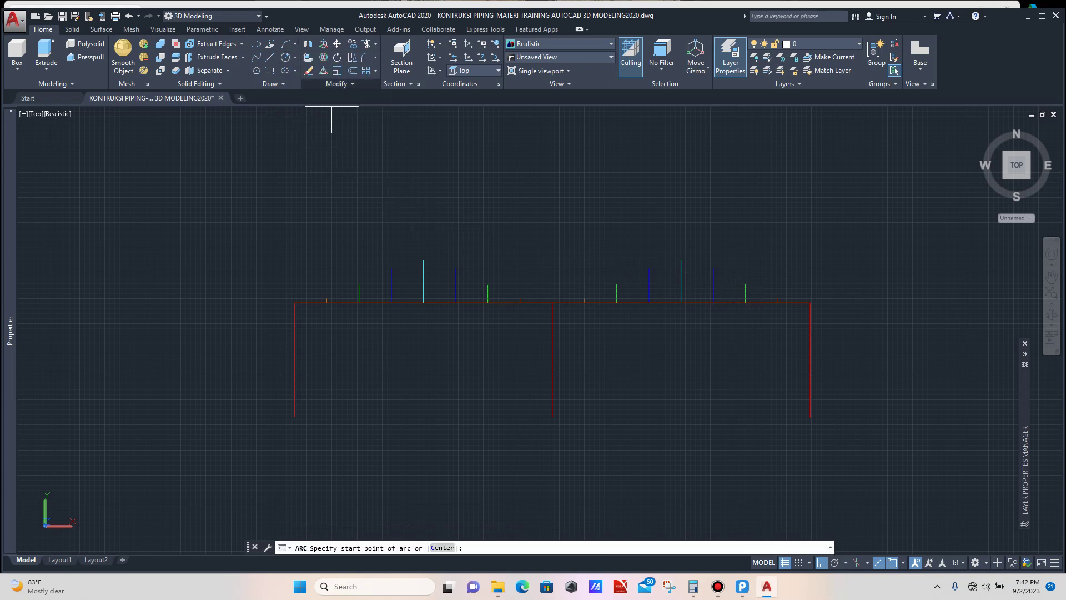
pyautogui.scroll(3, 507, 294)
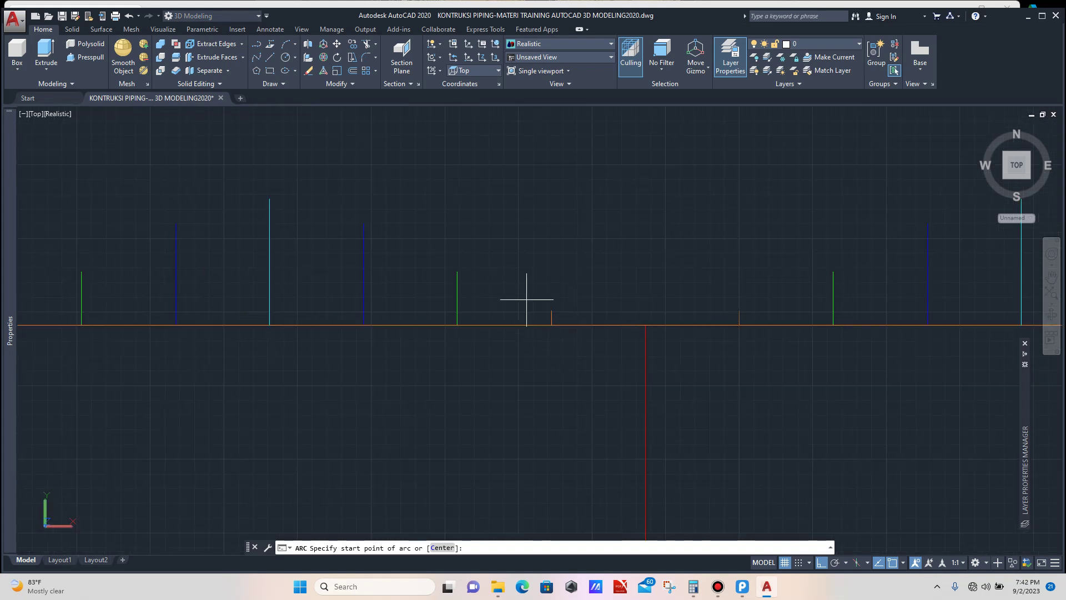
pyautogui.click(551, 310)
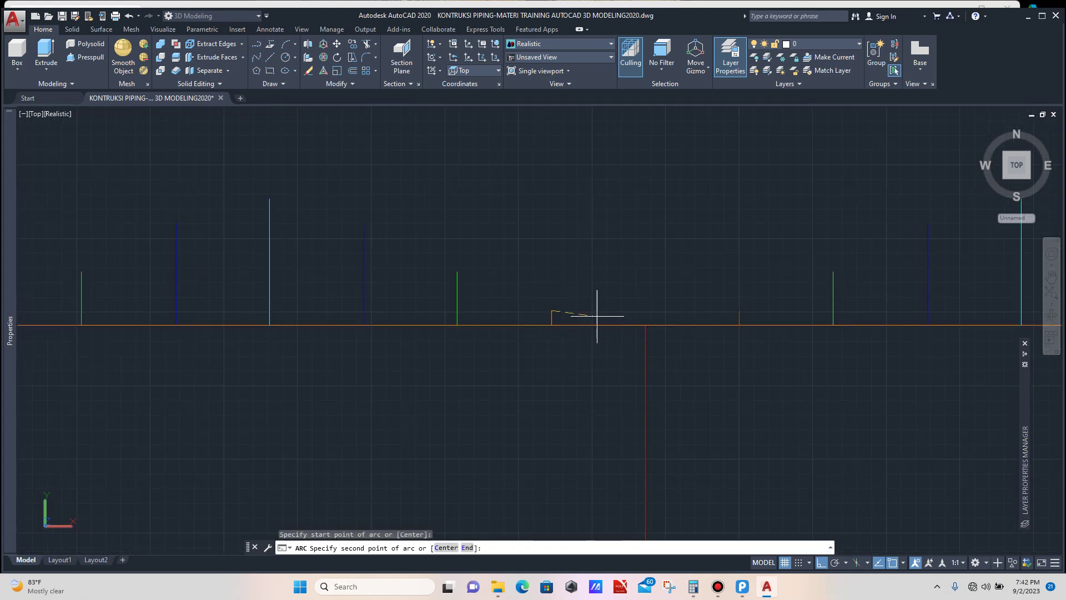
pyautogui.click(645, 324)
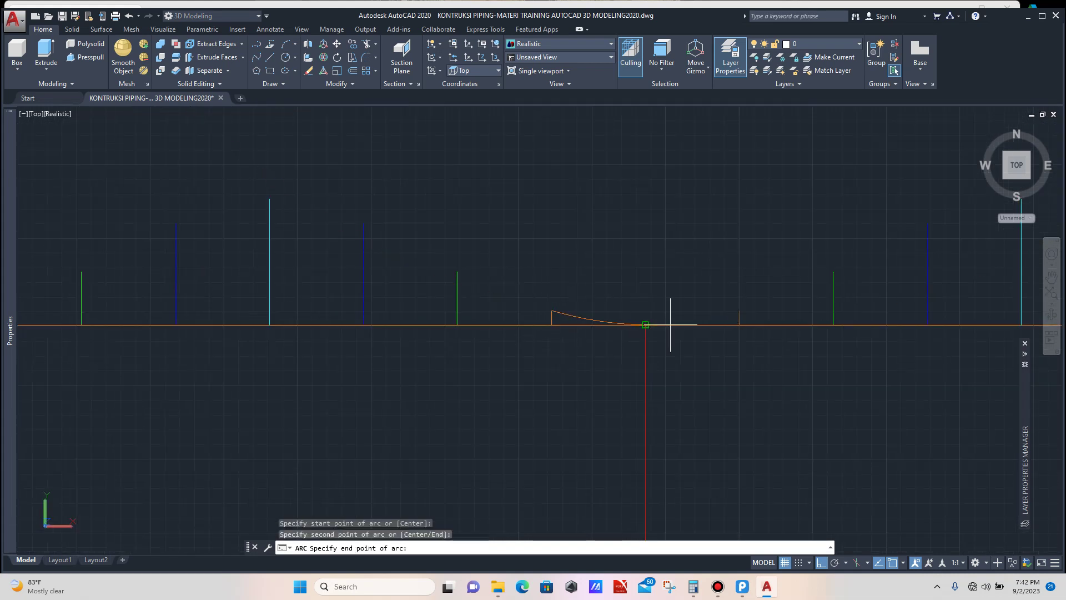
pyautogui.click(739, 309)
pyautogui.scroll(-4, 553, 248)
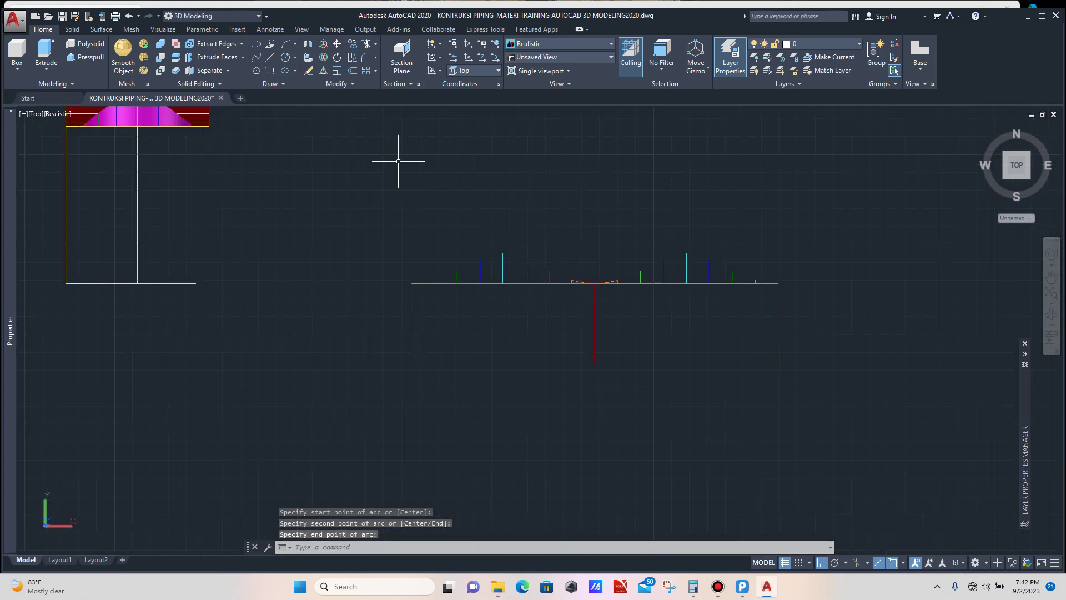
# Step: Draw an arc from the central arc's right end through the adjacent green line's top to the next blue line's top
pyautogui.press('Return')
pyautogui.scroll(3, 615, 255)
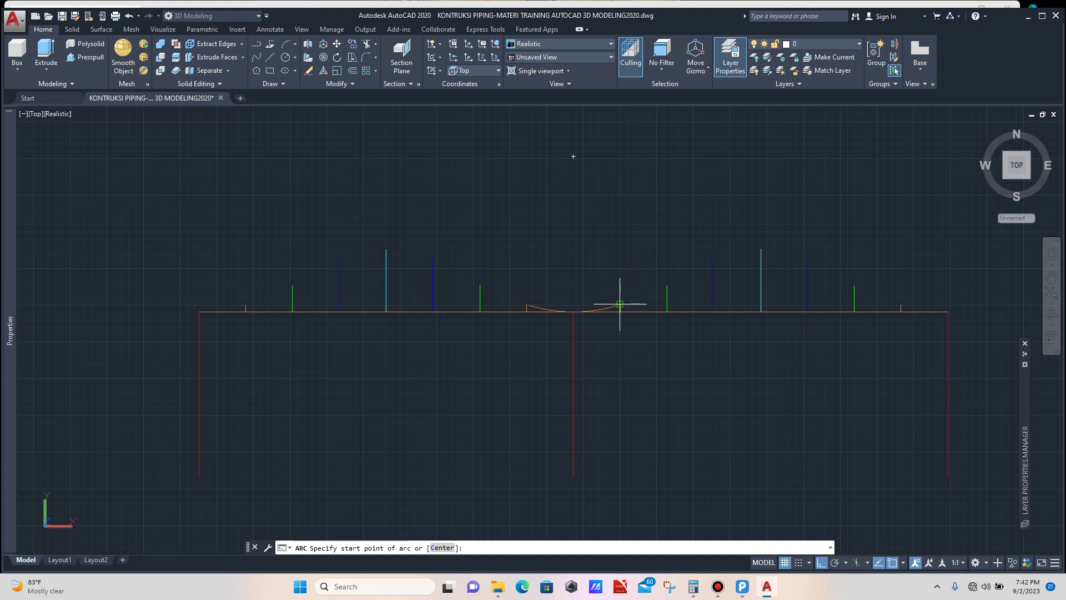
pyautogui.click(620, 304)
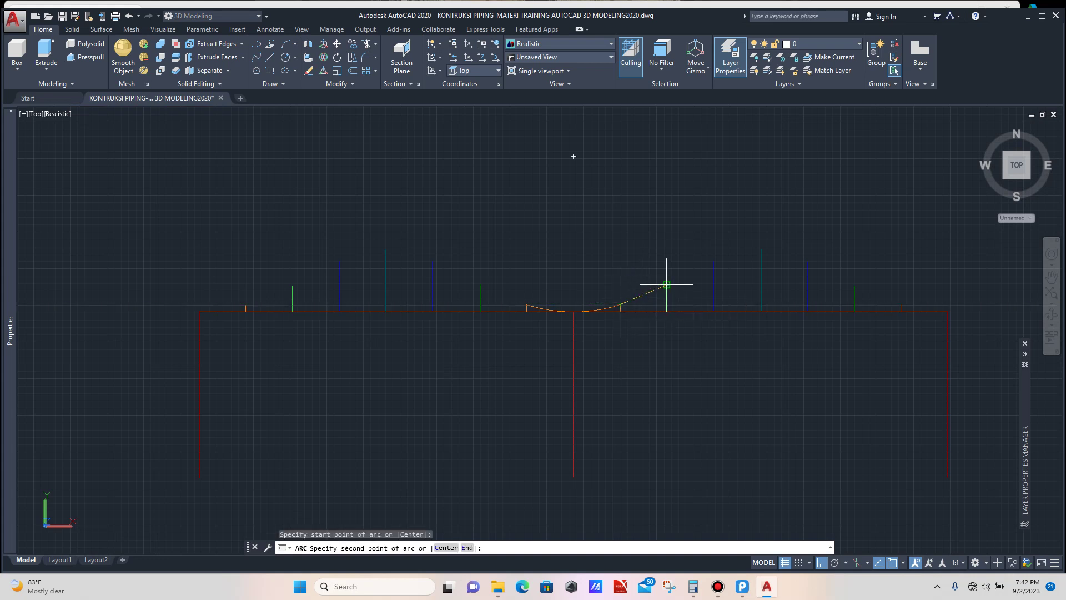
pyautogui.click(666, 284)
pyautogui.click(709, 261)
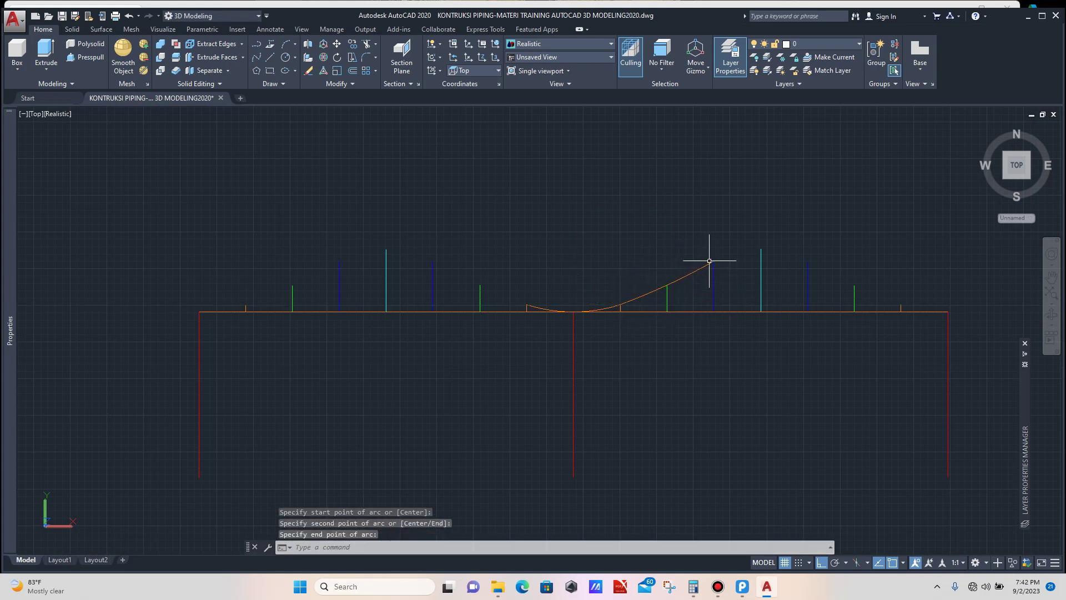
# Step: Draw the right half's crest arc between the two blue line tops, passing through the top of the cyan line
pyautogui.press('Return')
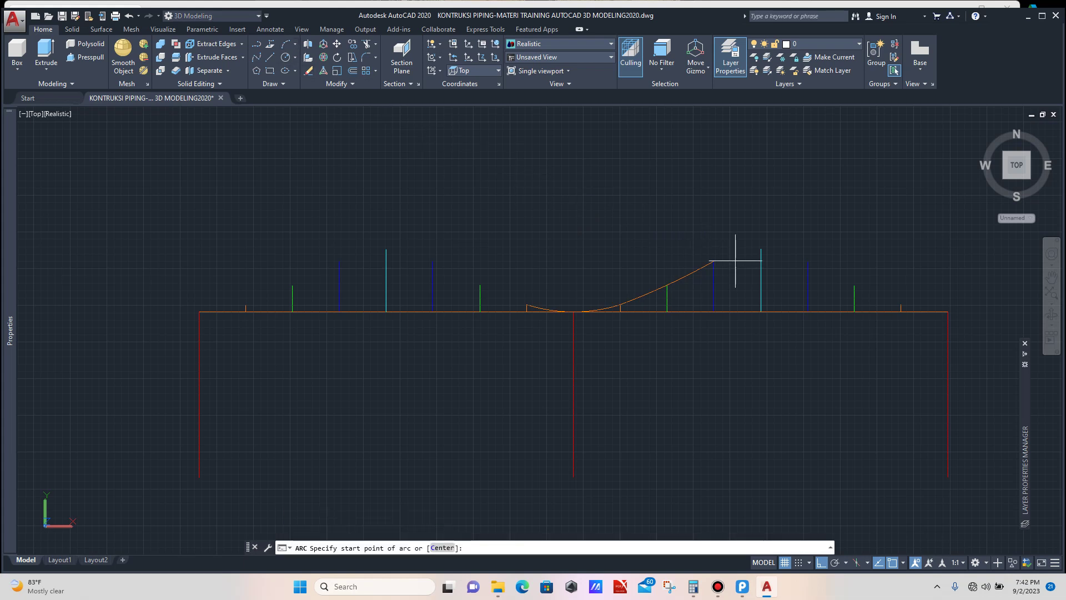
pyautogui.click(714, 260)
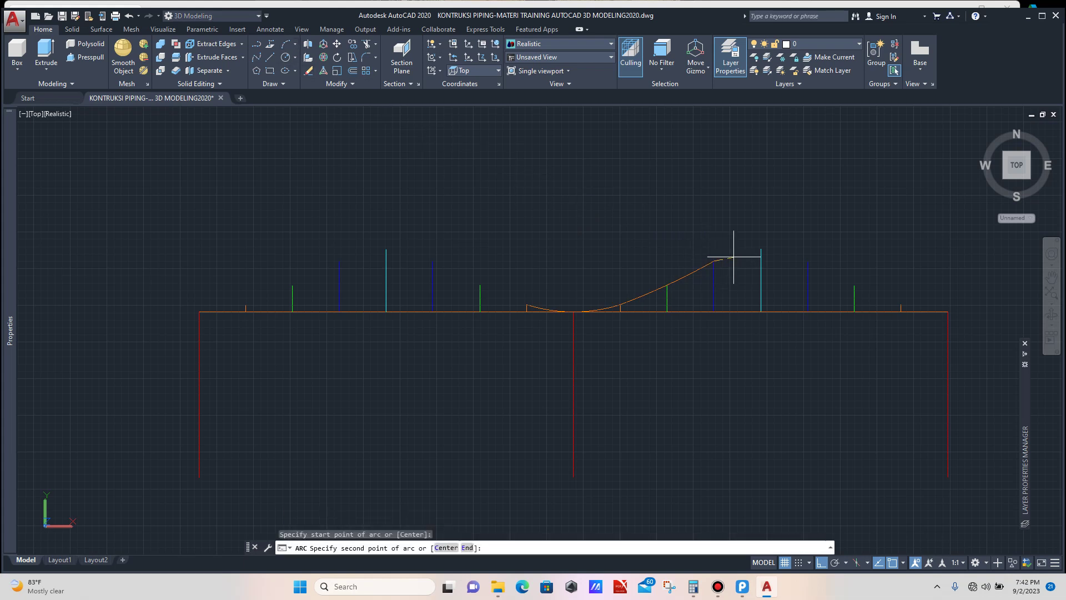
pyautogui.click(761, 249)
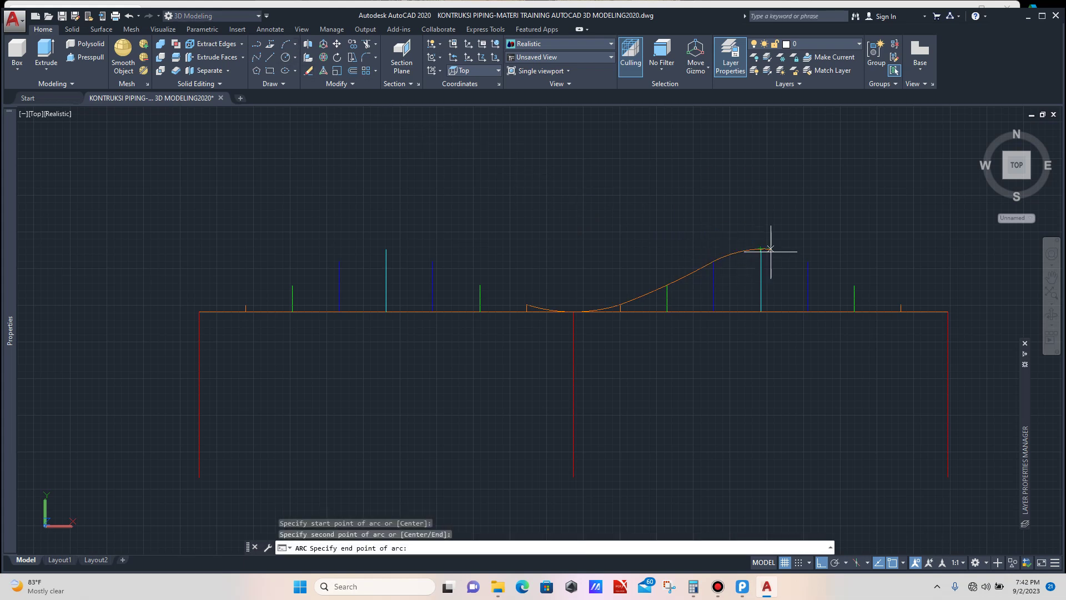
pyautogui.click(807, 260)
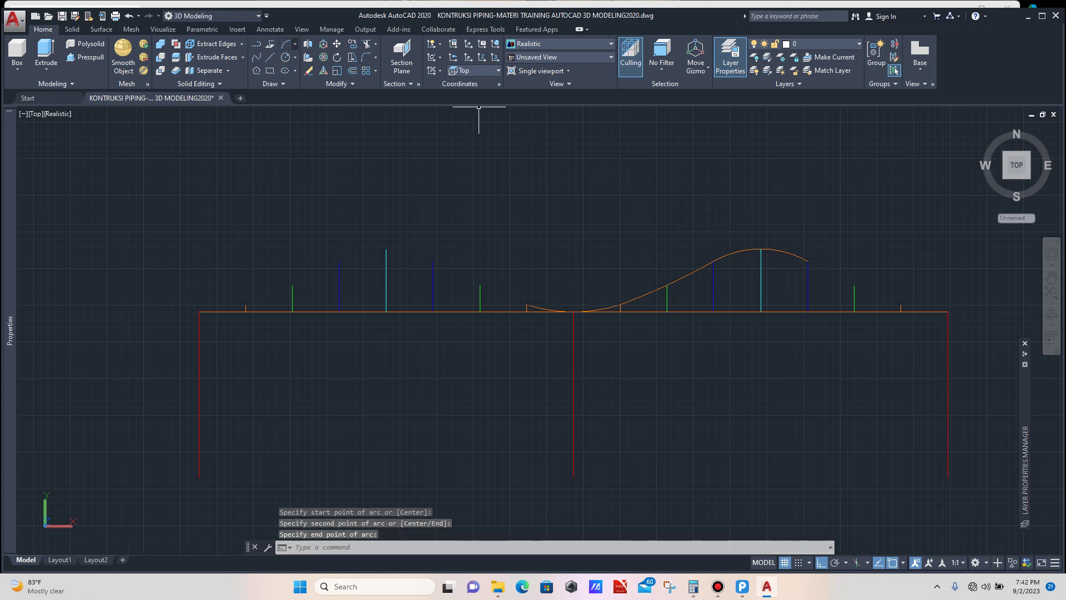
# Step: Draw an arc from the crest's right end through the last green line's top to the last short line's top
pyautogui.press('Return')
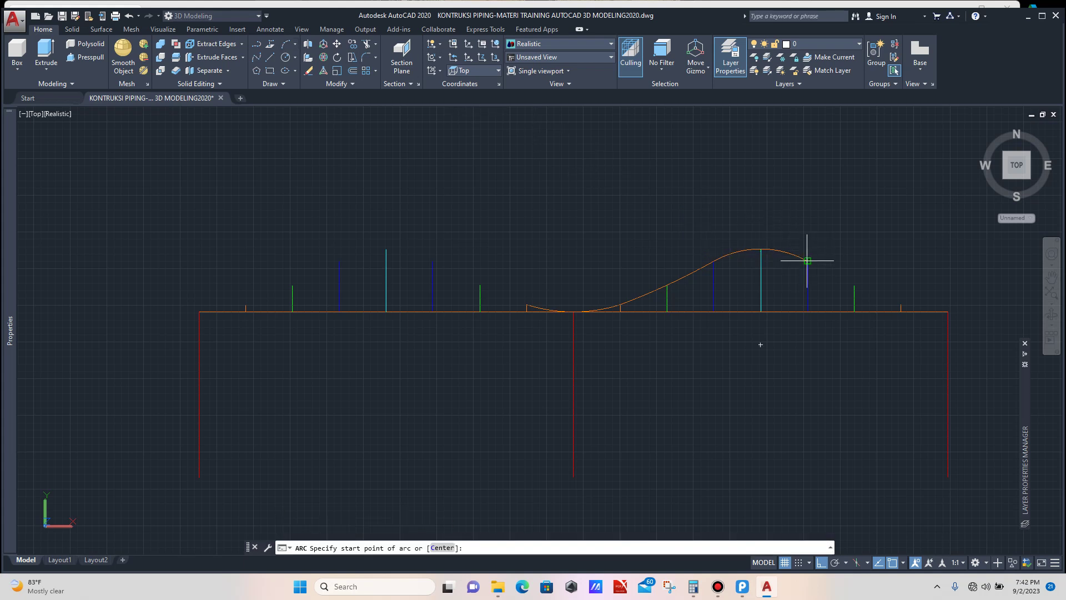
pyautogui.click(808, 260)
pyautogui.click(854, 284)
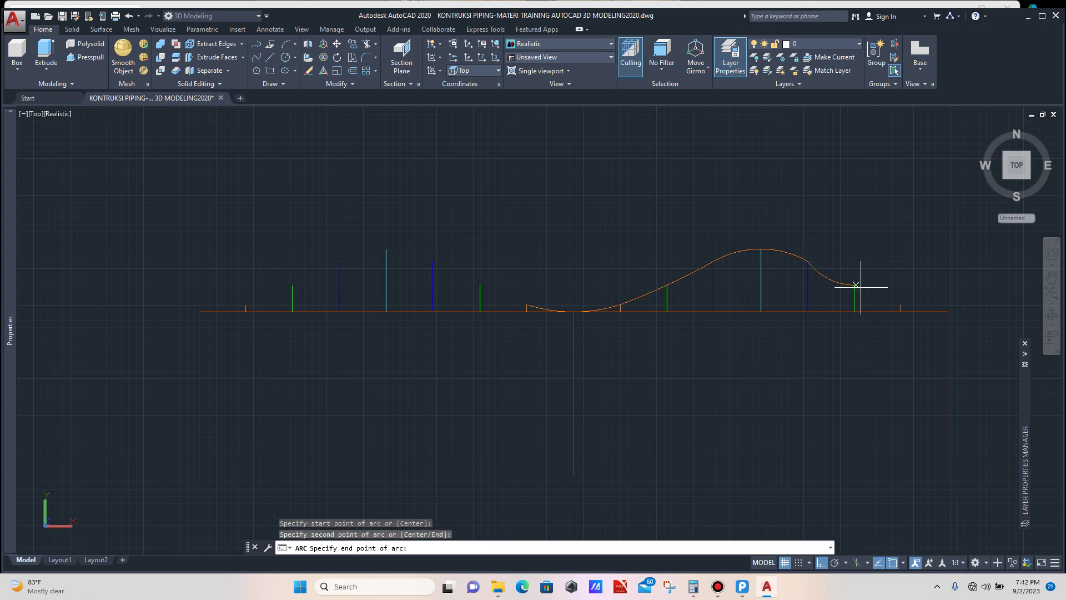
pyautogui.click(901, 304)
pyautogui.press('Escape')
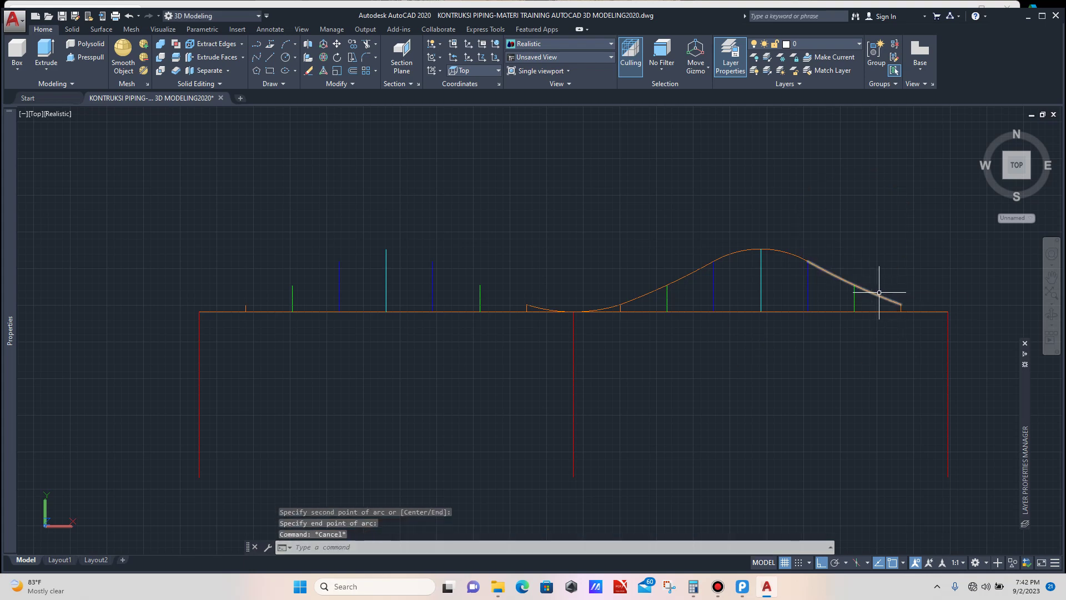
# Step: Copy the central arc from its left endpoint to the upper endpoint of the rightmost short division line
pyautogui.scroll(6, 555, 309)
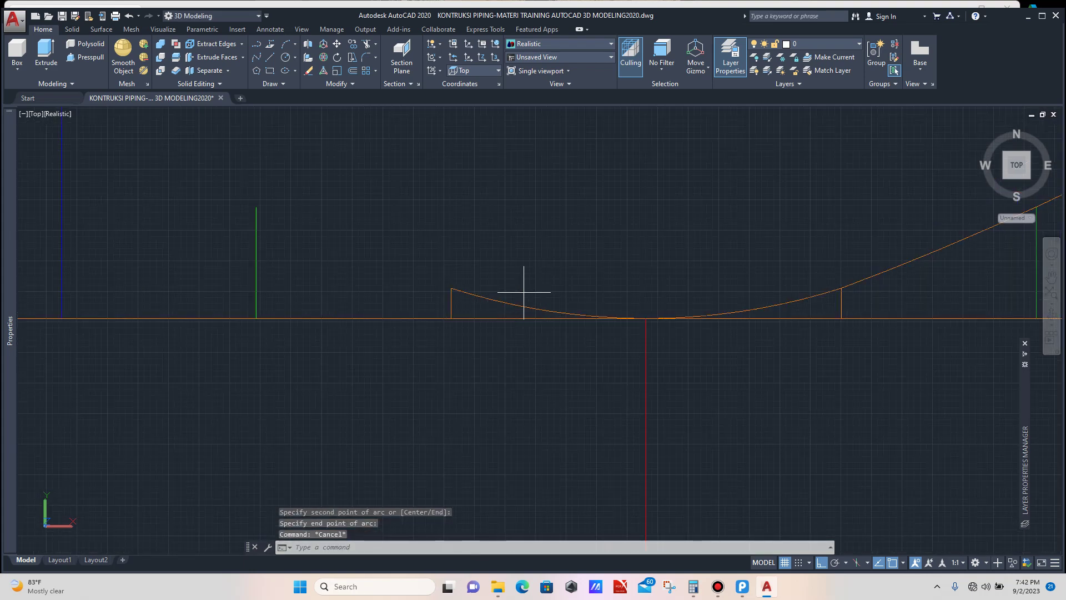
pyautogui.click(525, 310)
pyautogui.click(506, 291)
pyautogui.write('CO')
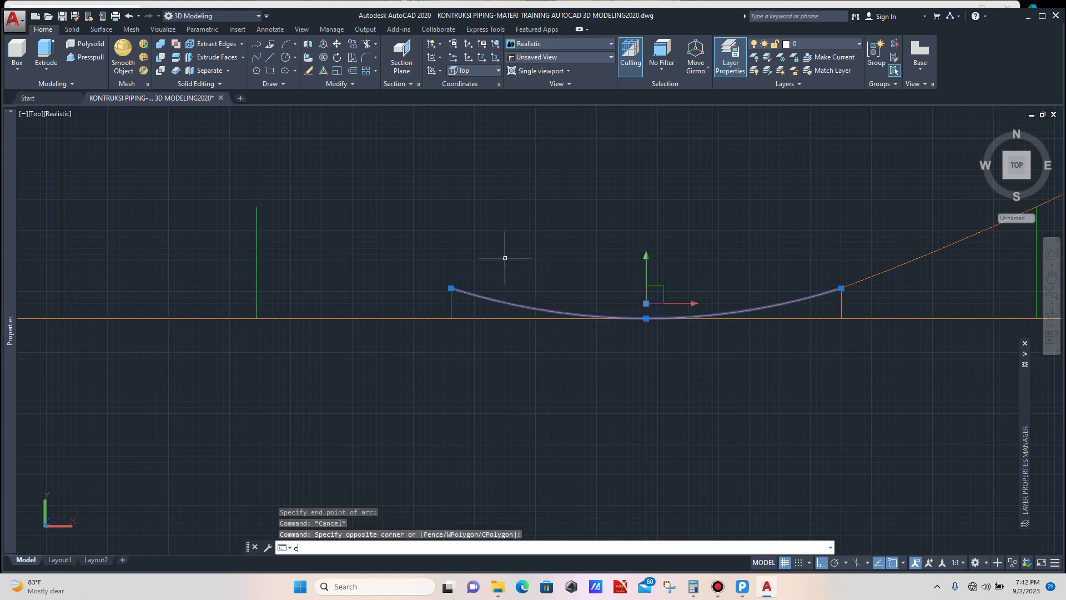
pyautogui.press('Return')
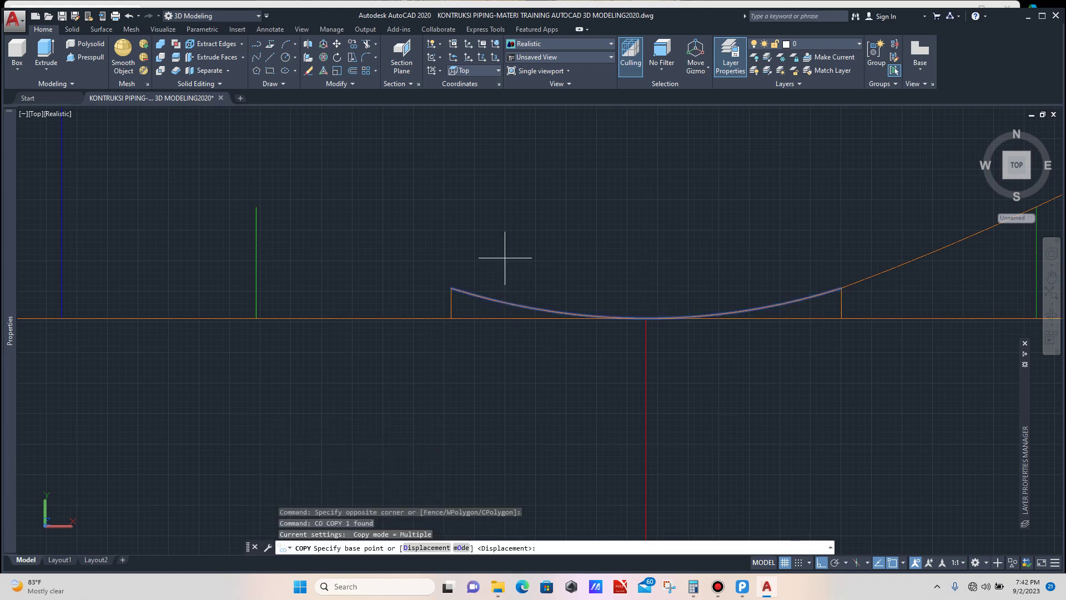
pyautogui.click(451, 288)
pyautogui.scroll(-5, 409, 273)
pyautogui.scroll(-2, 602, 281)
pyautogui.scroll(3, 816, 269)
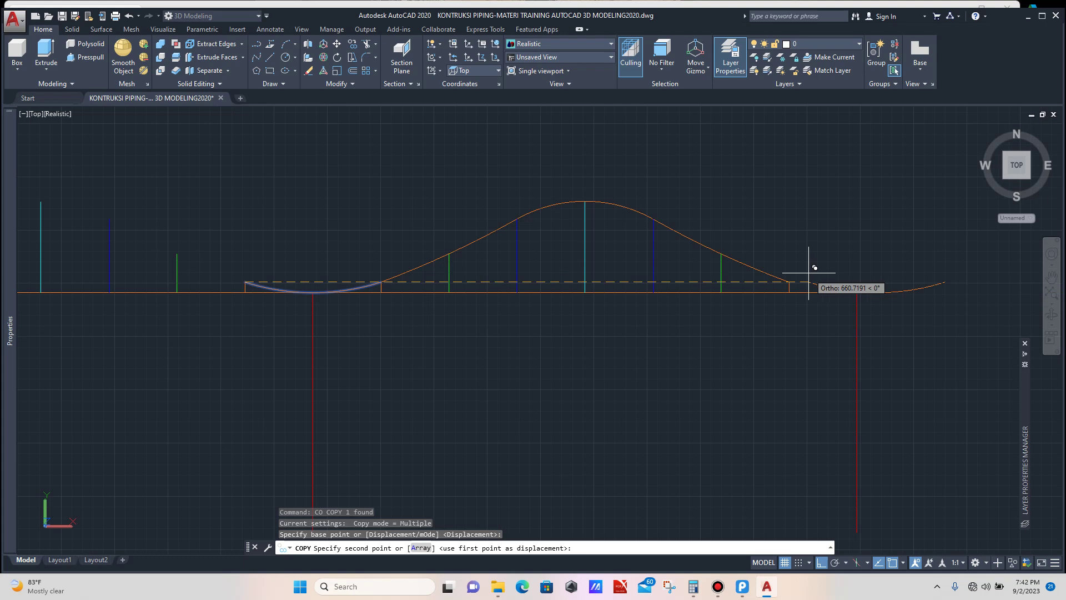
pyautogui.click(780, 286)
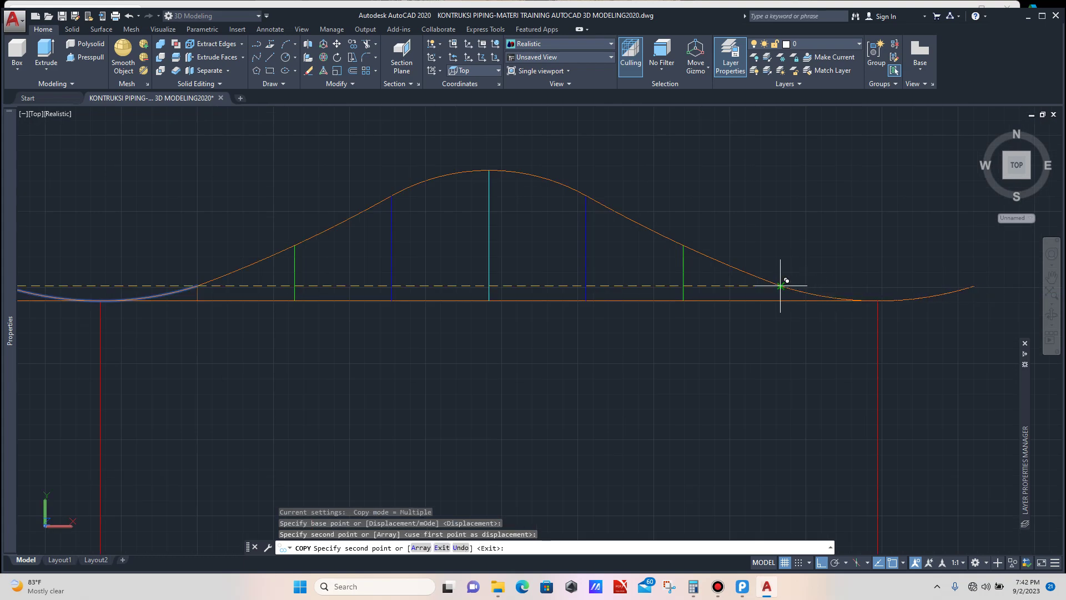
pyautogui.press('Escape')
# Step: Trim the copied arc where it extends past the right half's outer red vertical line
pyautogui.scroll(-6, 778, 286)
pyautogui.scroll(6, 795, 282)
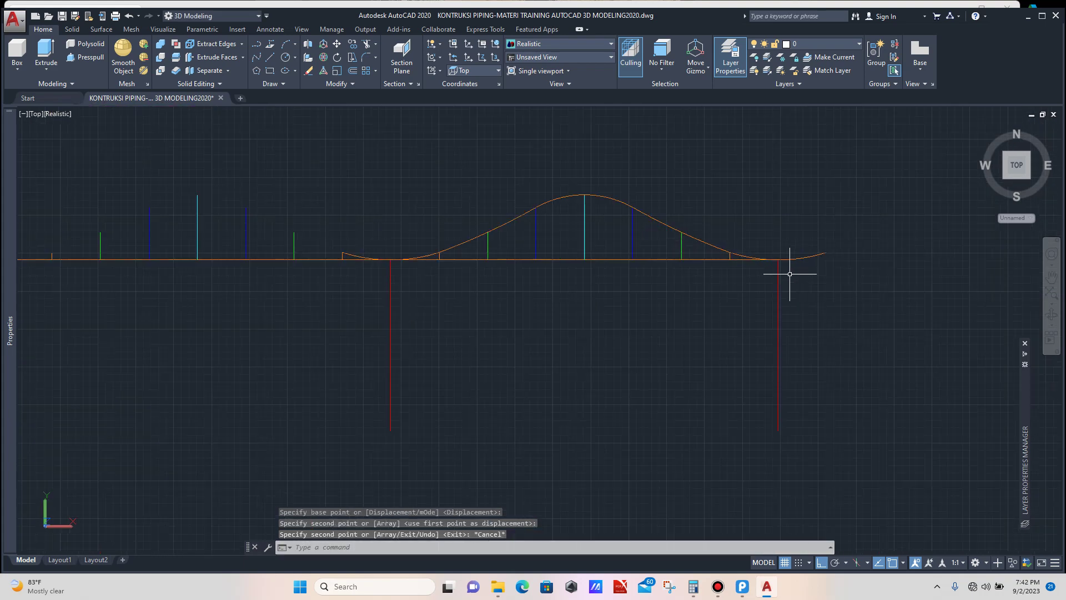
pyautogui.click(810, 295)
pyautogui.click(742, 349)
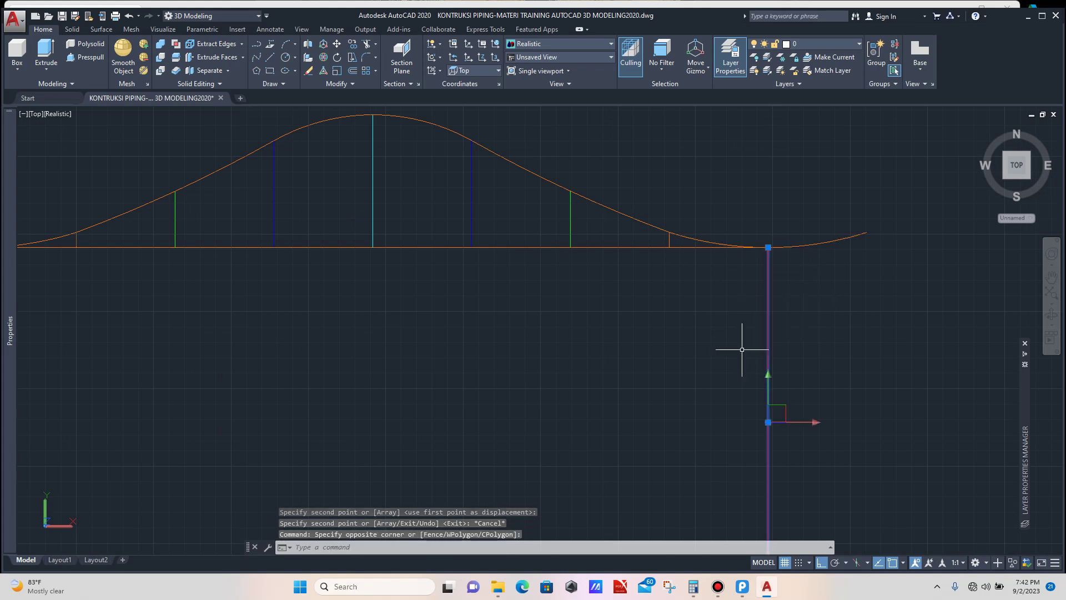
pyautogui.write('tr')
pyautogui.press('Return')
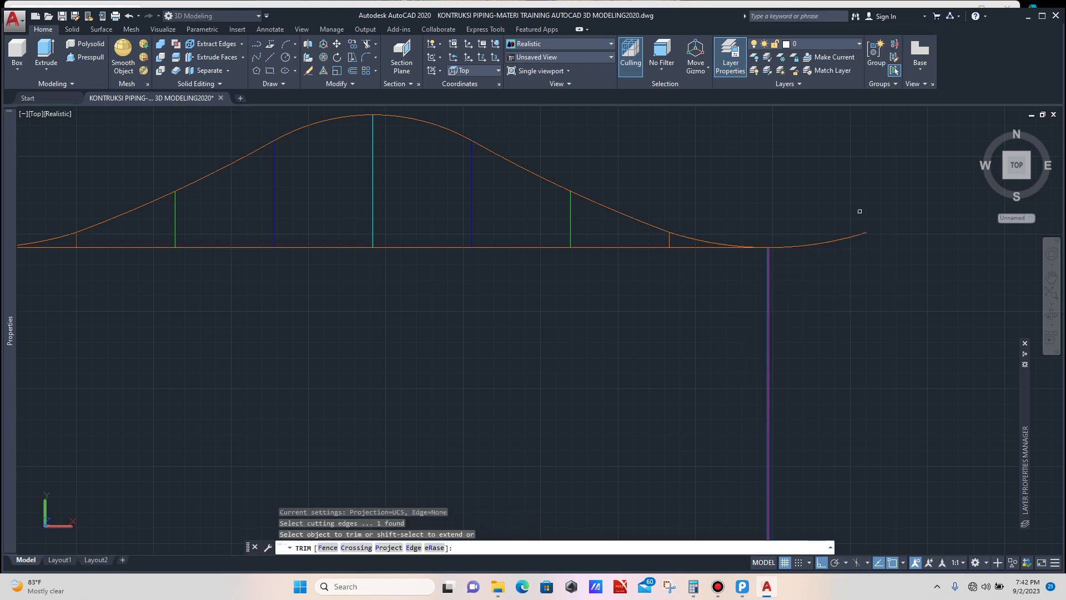
pyautogui.click(859, 211)
pyautogui.click(823, 276)
pyautogui.press('Escape')
# Step: Mirror the right half's arcs and division lines, including the central arc, about the middle red vertical line, keeping the originals
pyautogui.scroll(-6, 825, 268)
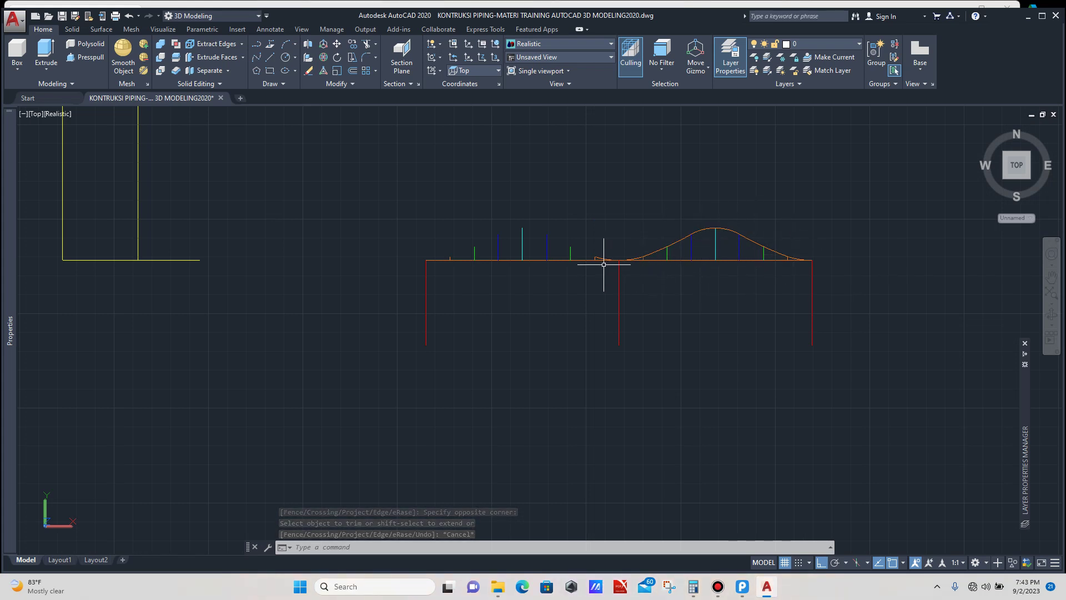
pyautogui.scroll(2, 603, 264)
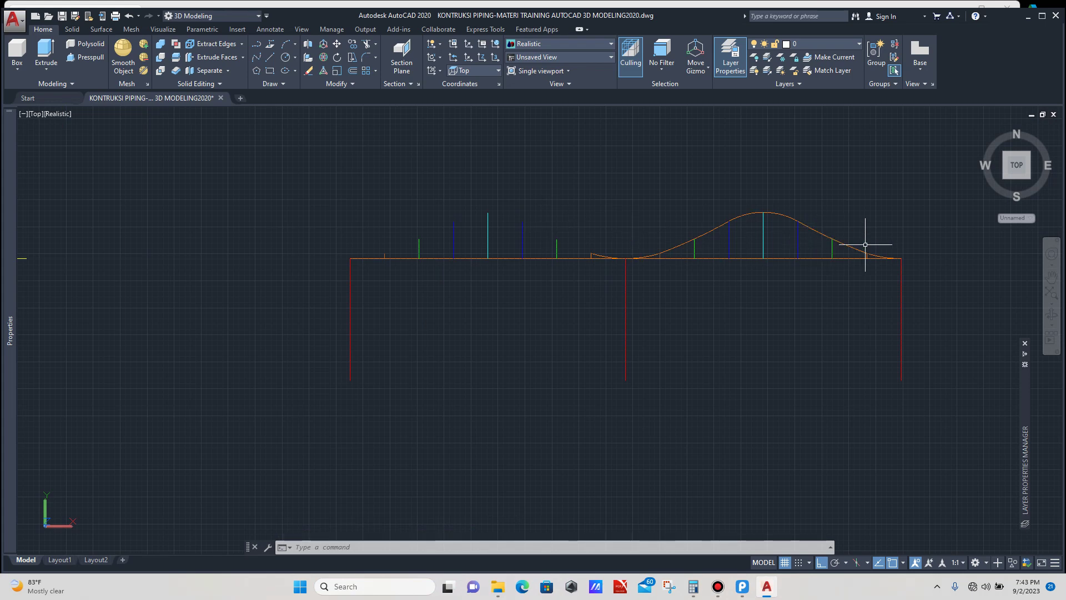
pyautogui.scroll(1, 856, 245)
pyautogui.click(831, 203)
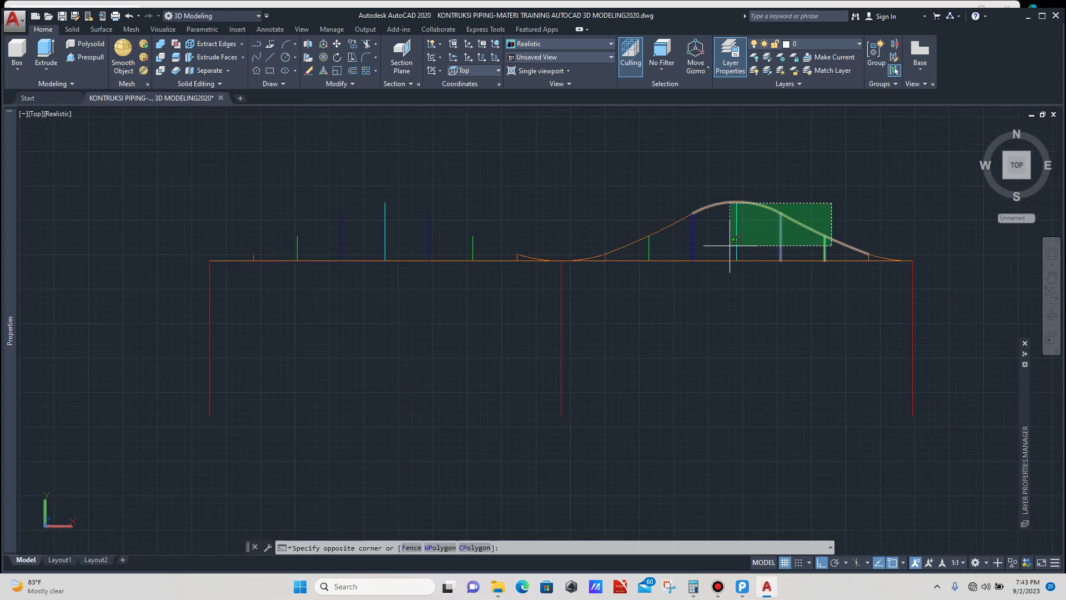
pyautogui.click(733, 261)
pyautogui.click(703, 191)
pyautogui.click(657, 227)
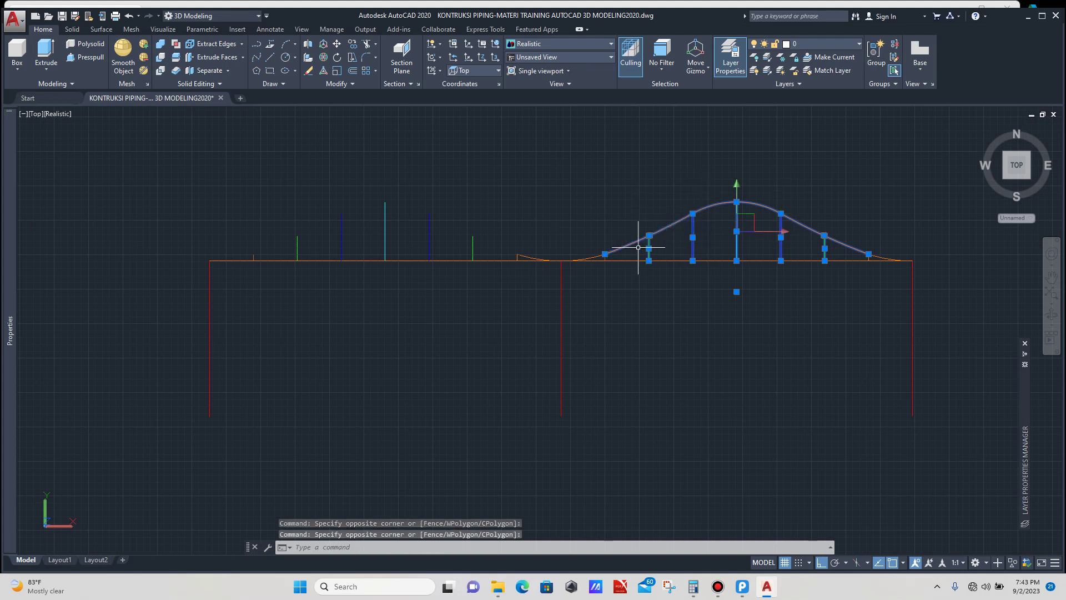
pyautogui.scroll(4, 676, 257)
pyautogui.click(615, 216)
pyautogui.click(592, 244)
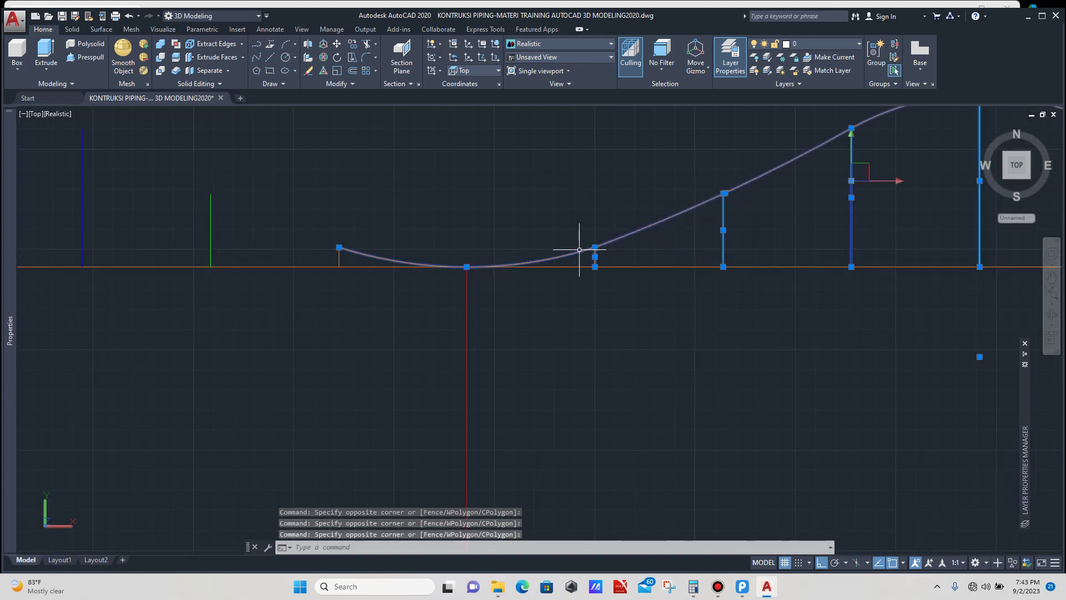
pyautogui.scroll(-4, 583, 239)
pyautogui.write('MI')
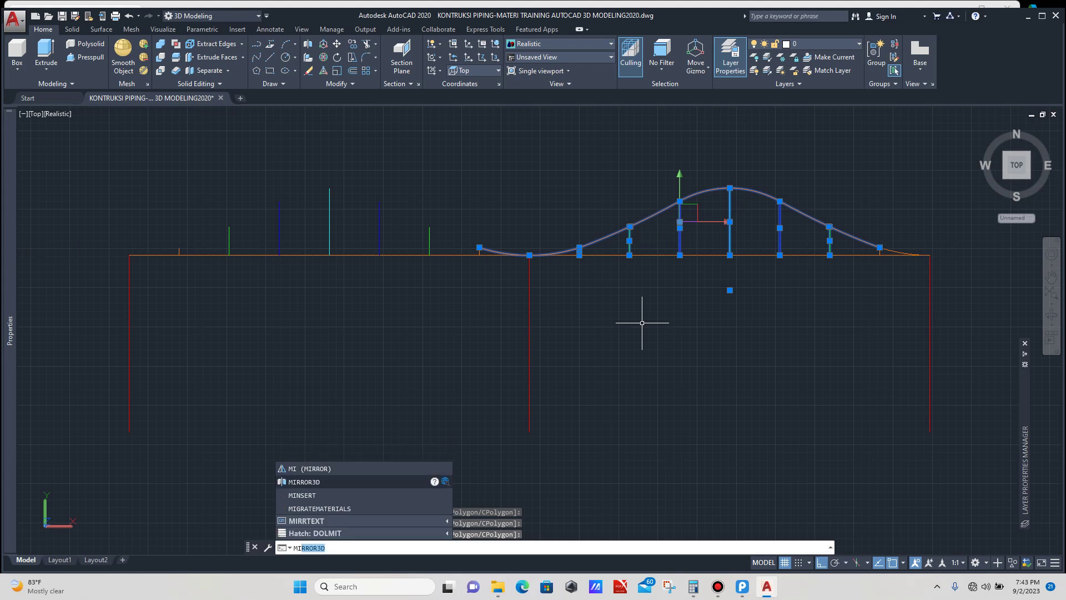
pyautogui.press('Return')
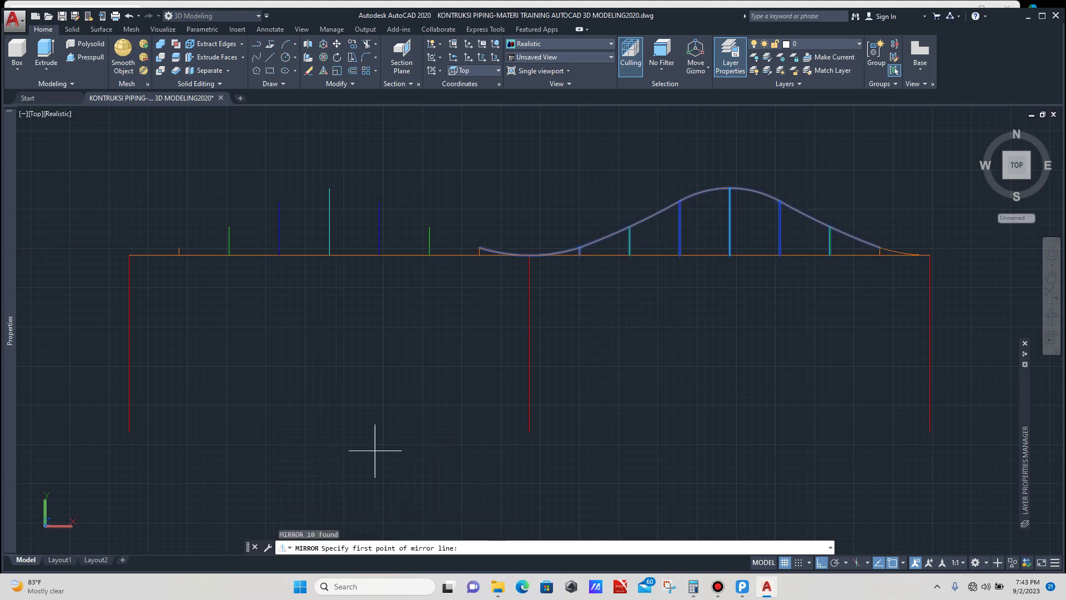
pyautogui.click(529, 431)
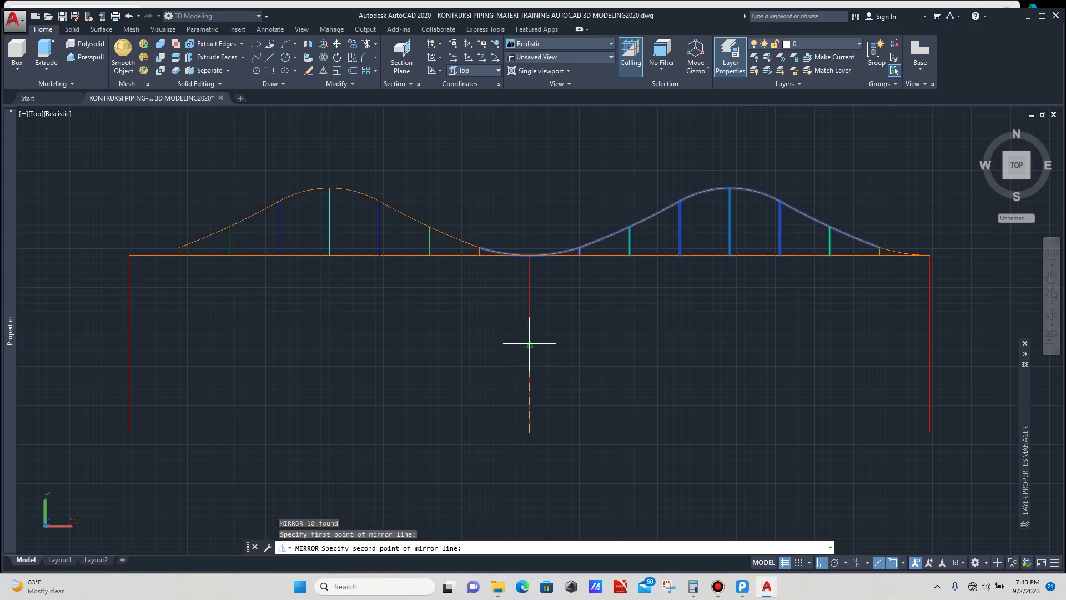
pyautogui.click(530, 343)
pyautogui.press('Return')
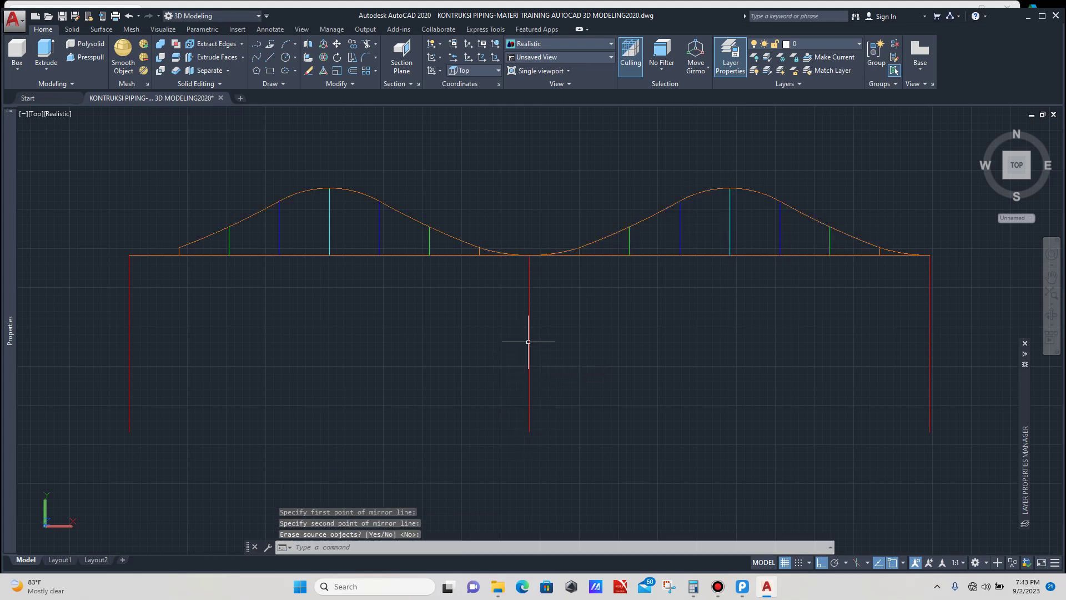
# Step: Copy the central arc from its right endpoint to the upper endpoint of the leftmost short division line
pyautogui.scroll(-4, 528, 308)
pyautogui.scroll(6, 427, 291)
pyautogui.scroll(-4, 406, 310)
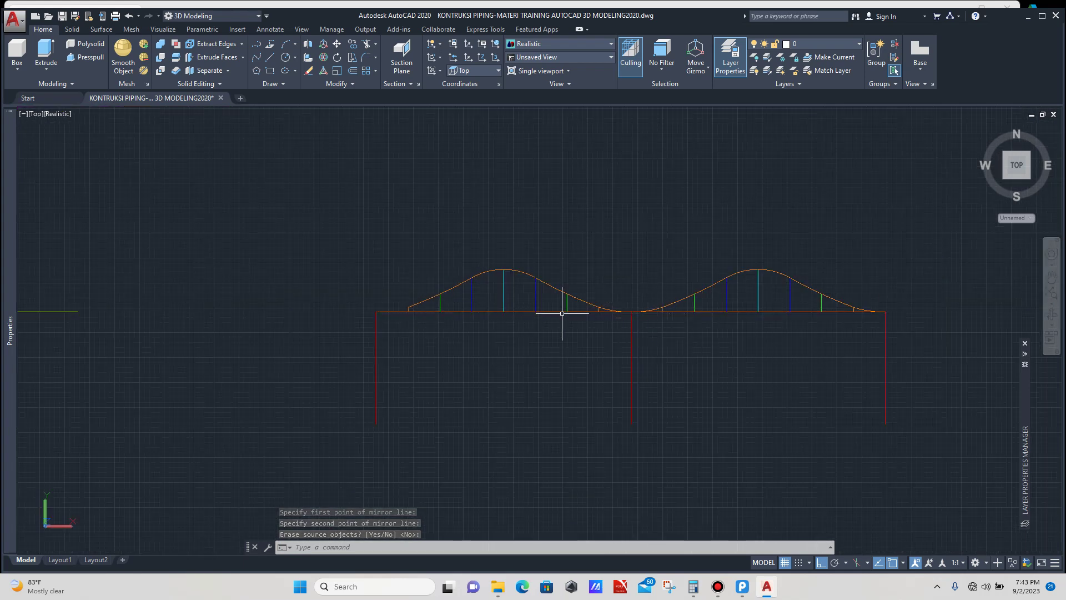
pyautogui.scroll(4, 395, 309)
pyautogui.scroll(-3, 389, 309)
pyautogui.scroll(2, 662, 302)
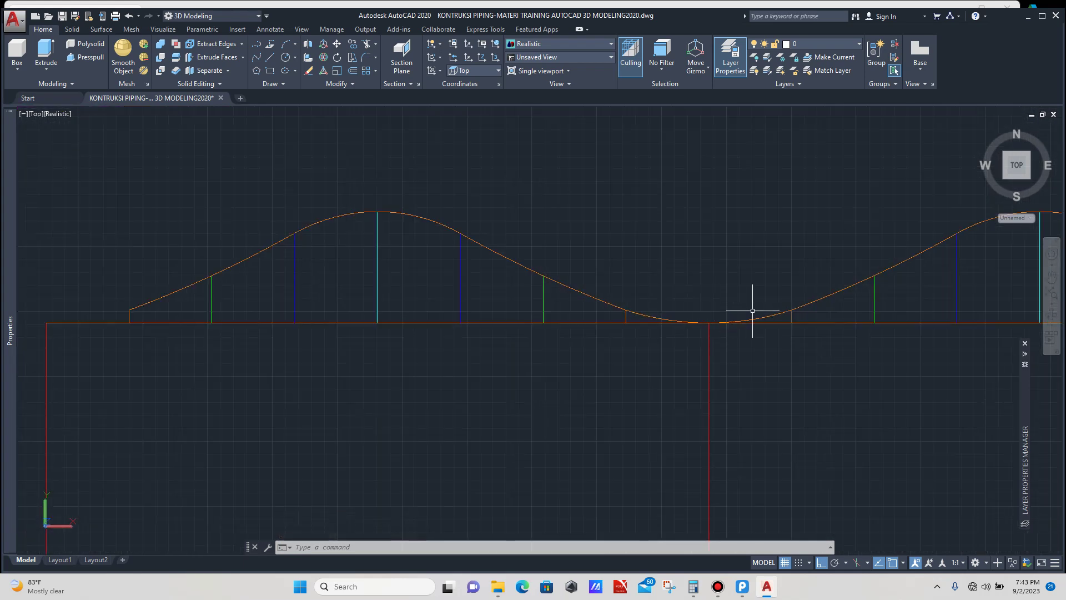
pyautogui.scroll(2, 757, 309)
pyautogui.click(780, 303)
pyautogui.click(773, 325)
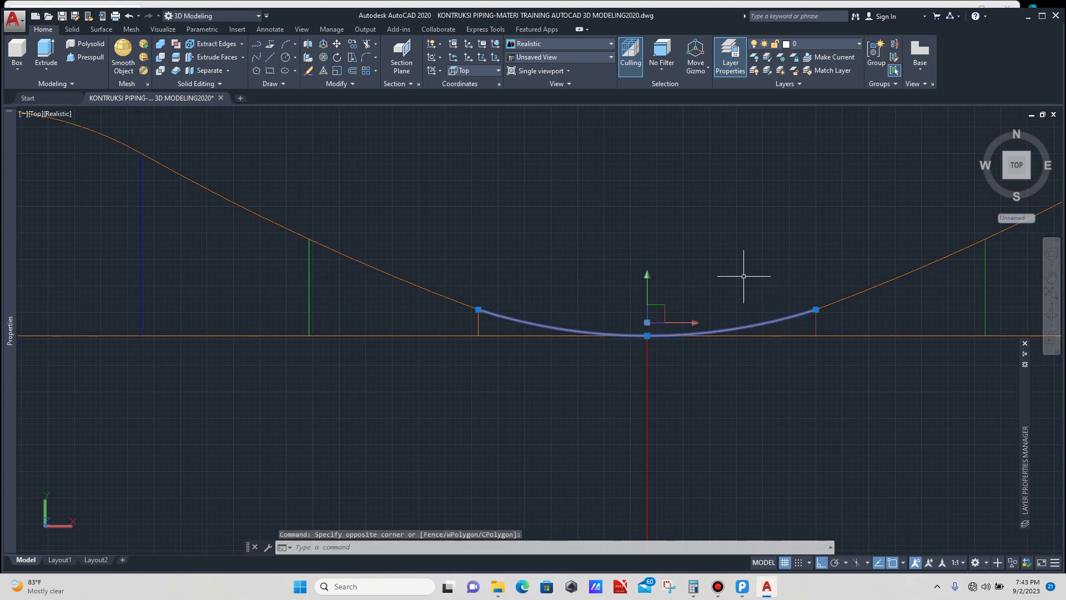
pyautogui.write('co')
pyautogui.press('Return')
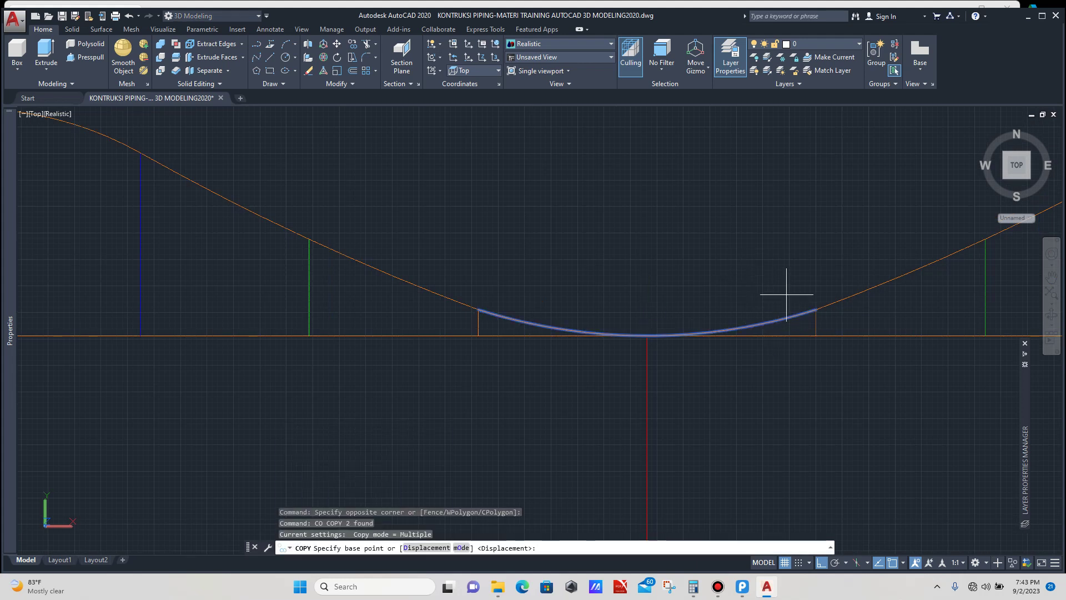
pyautogui.scroll(-5, 815, 307)
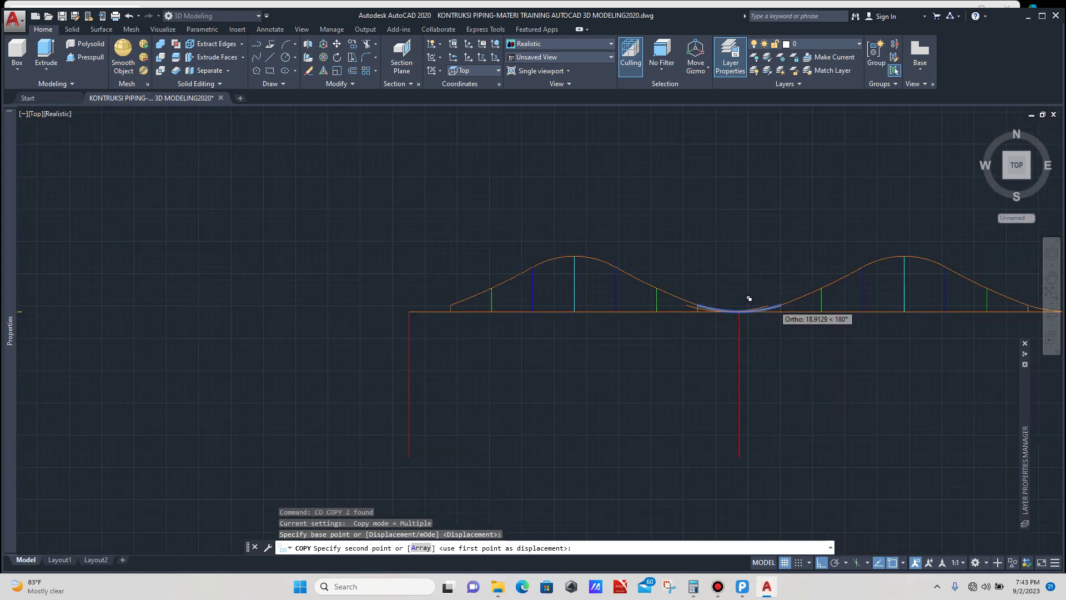
pyautogui.scroll(3, 472, 313)
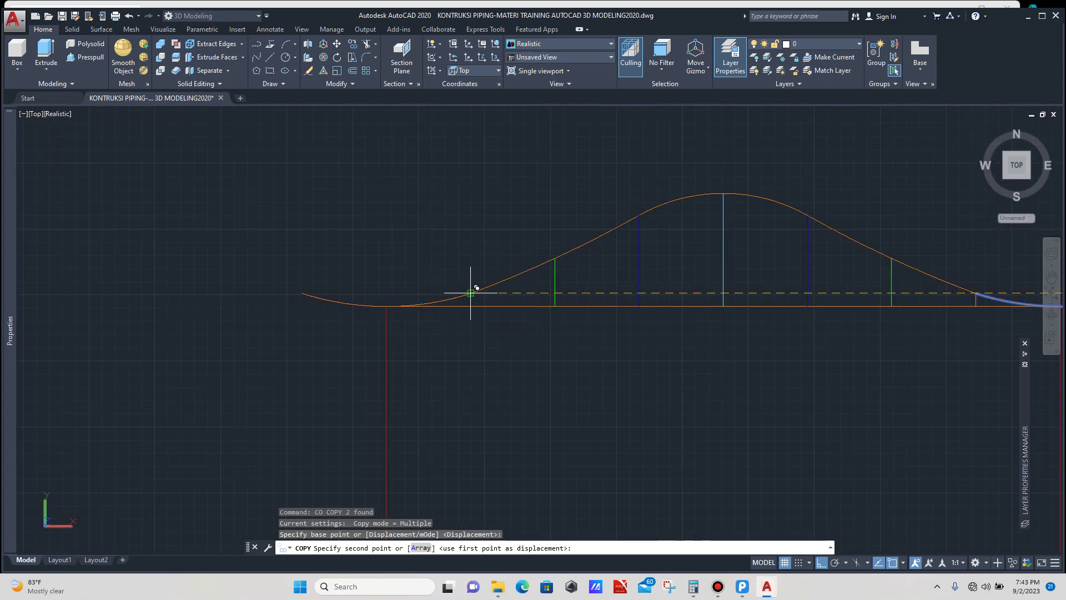
pyautogui.click(471, 292)
pyautogui.press('Escape')
# Step: Trim the copied arc where it extends past the leftmost red vertical line
pyautogui.scroll(-3, 435, 286)
pyautogui.scroll(2, 444, 300)
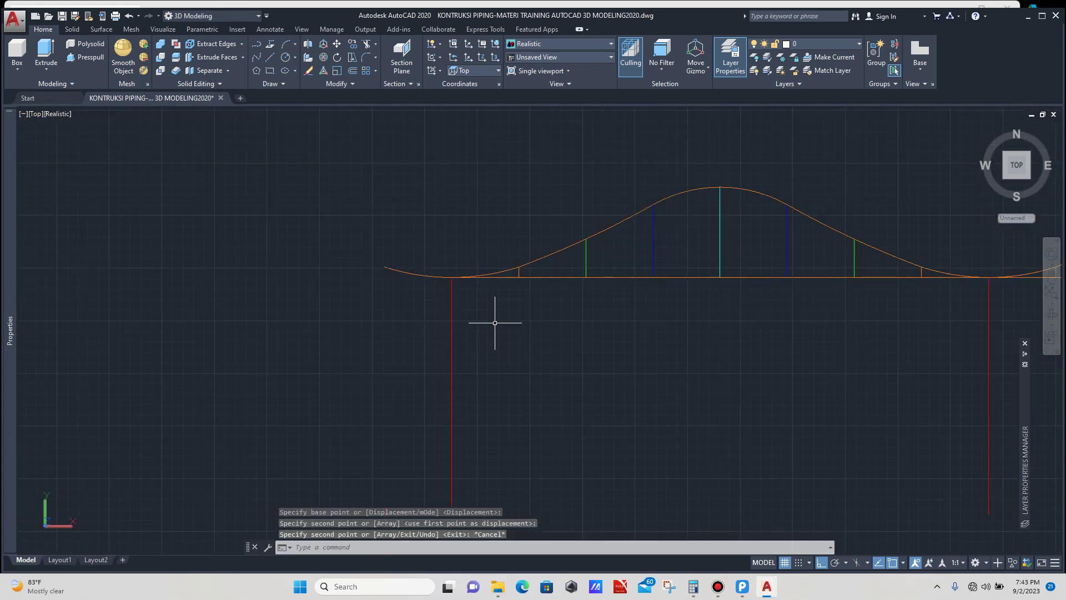
pyautogui.click(452, 345)
pyautogui.write('tr')
pyautogui.press('Return')
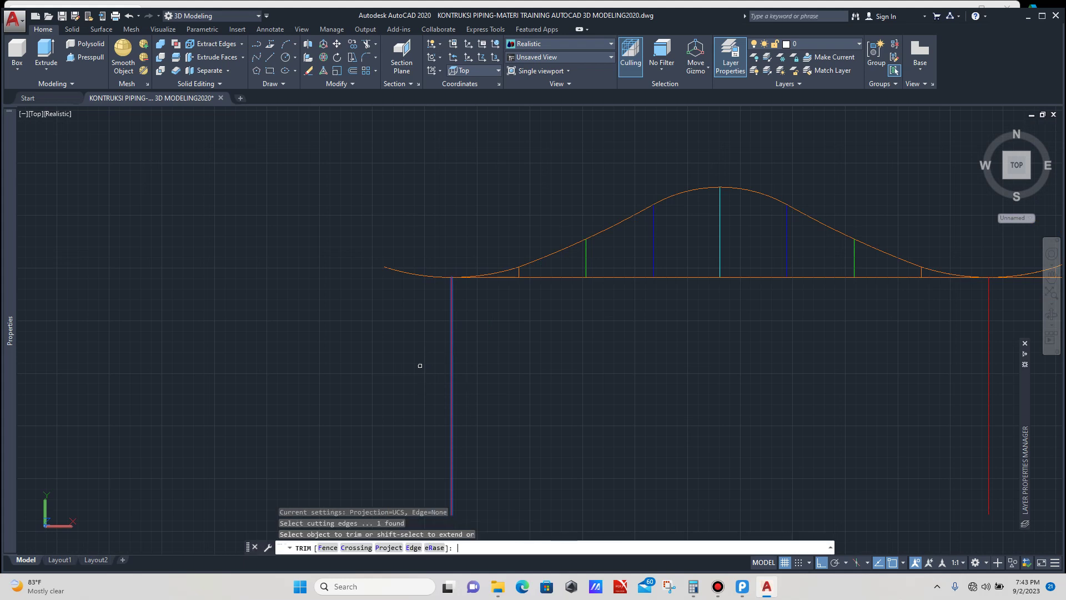
pyautogui.click(407, 264)
pyautogui.click(367, 311)
pyautogui.press('Escape')
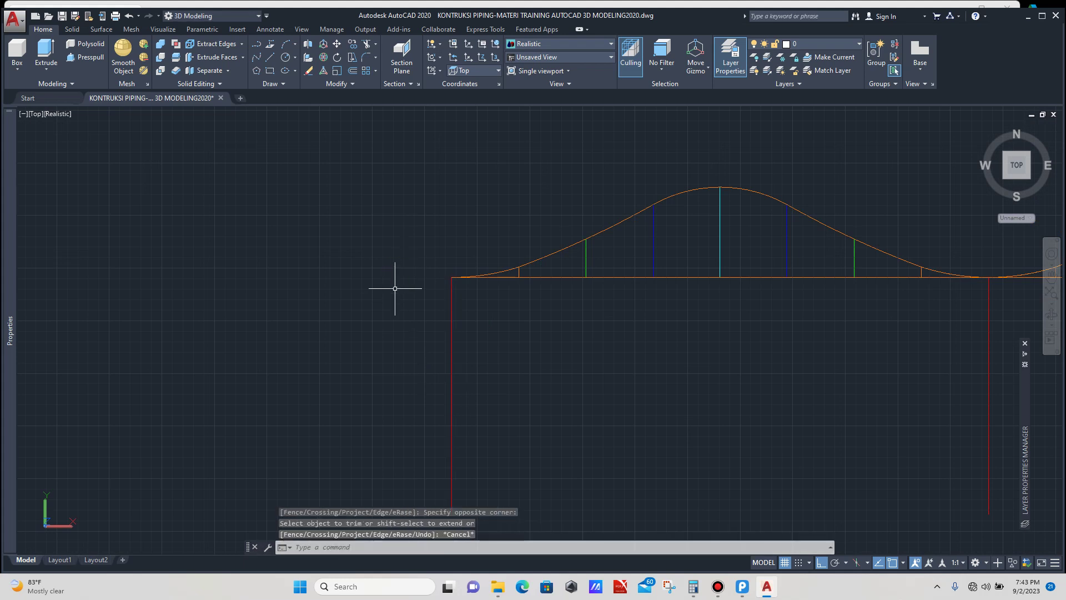
# Step: Examine the flat pattern curve along both halves, between the outer red vertical lines
pyautogui.scroll(-3, 395, 285)
pyautogui.scroll(-2, 560, 309)
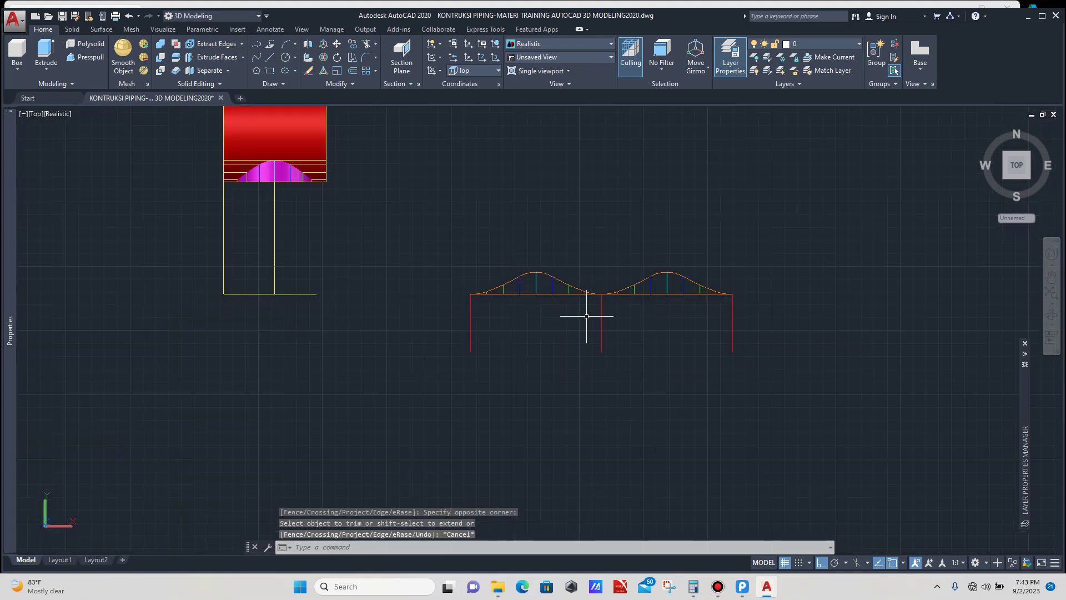
pyautogui.scroll(3, 529, 283)
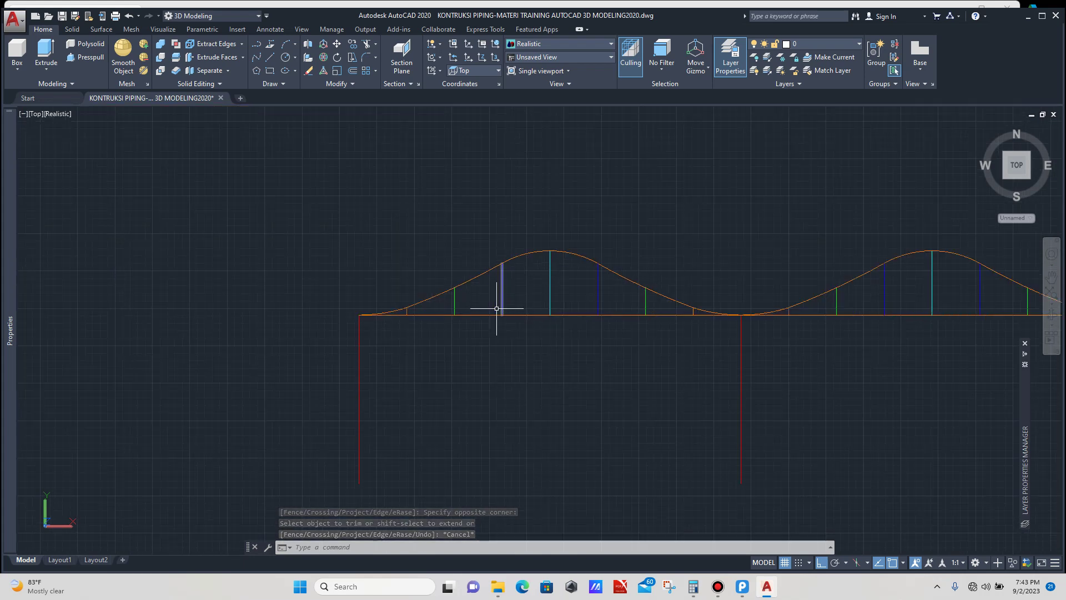
pyautogui.scroll(-3, 469, 309)
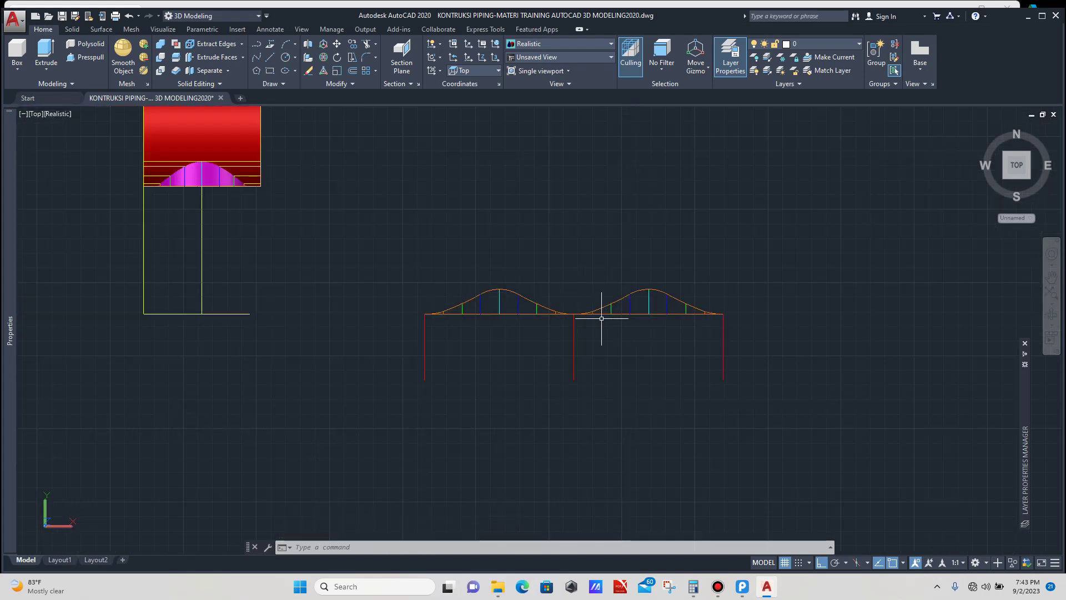
pyautogui.scroll(3, 600, 315)
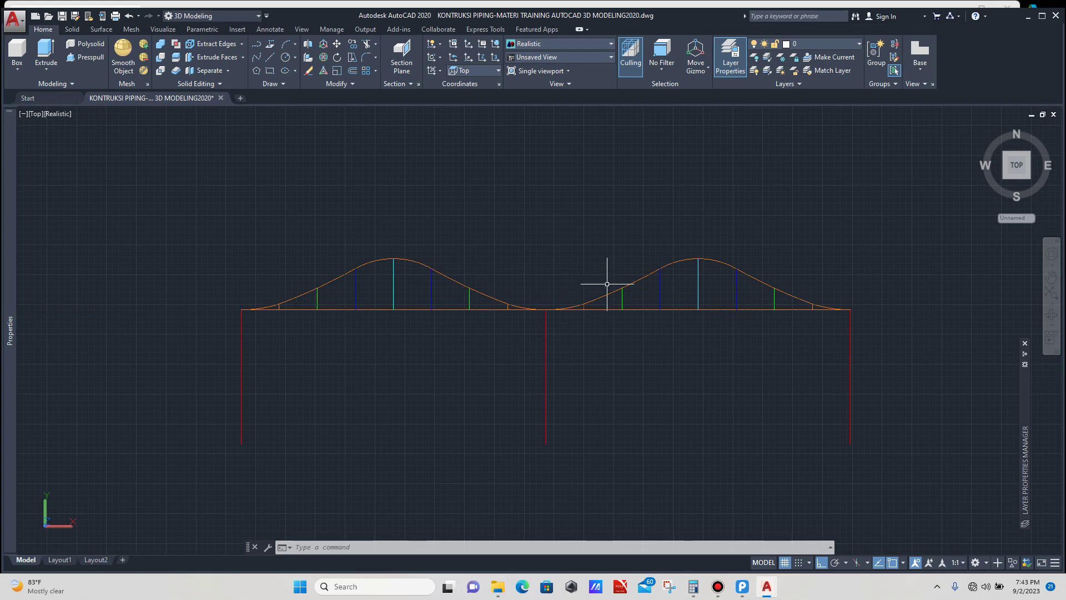
pyautogui.scroll(3, 704, 276)
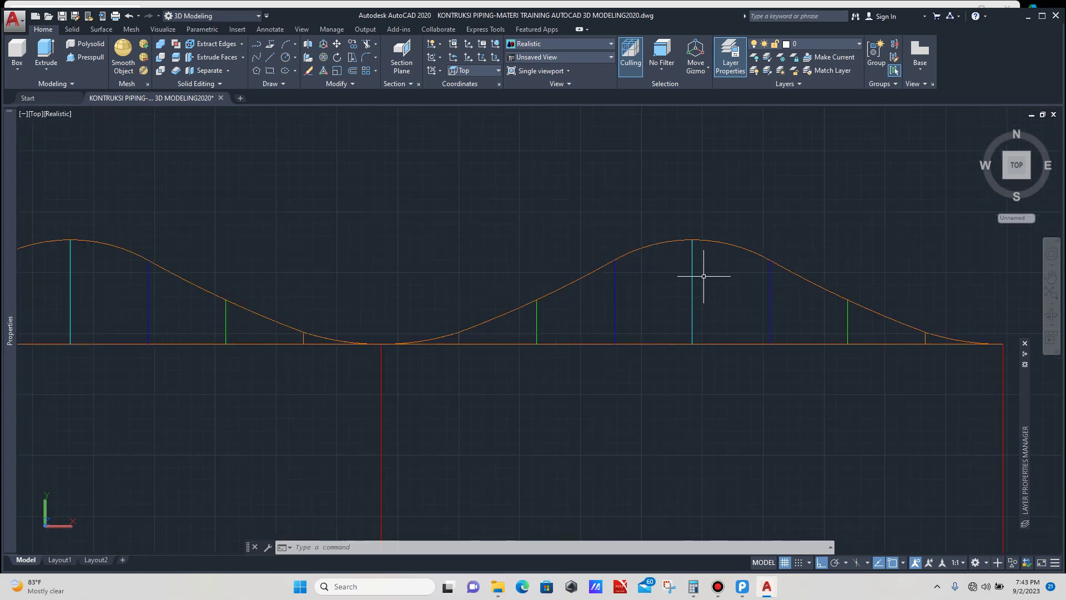
pyautogui.scroll(-3, 681, 262)
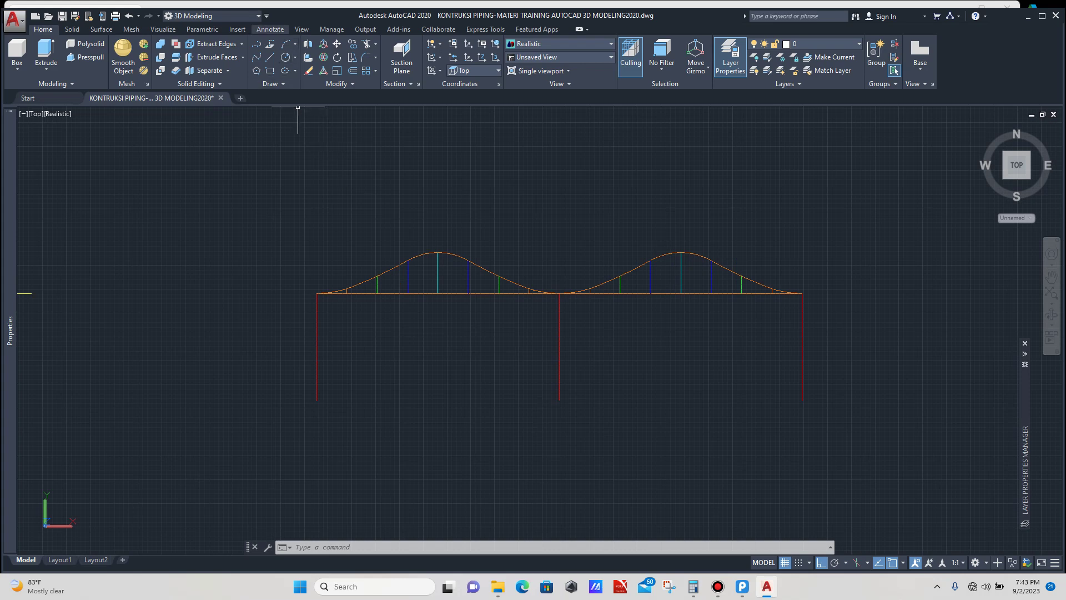
# Step: Add a linear dimension below the baseline between the feet of the left half's first blue line and its cyan line
pyautogui.click(270, 29)
pyautogui.click(226, 70)
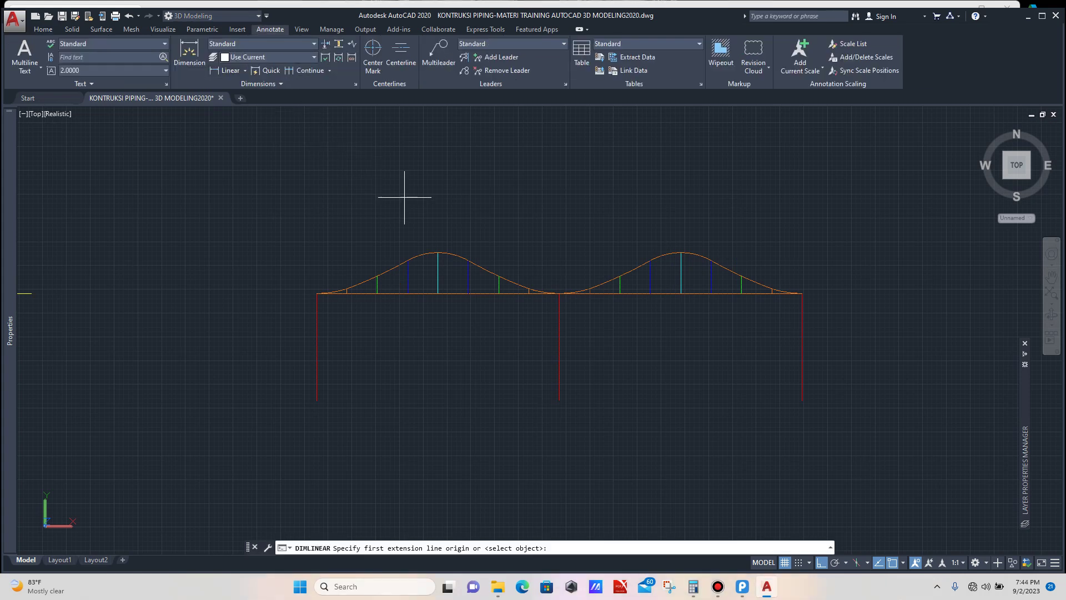
pyautogui.scroll(3, 387, 298)
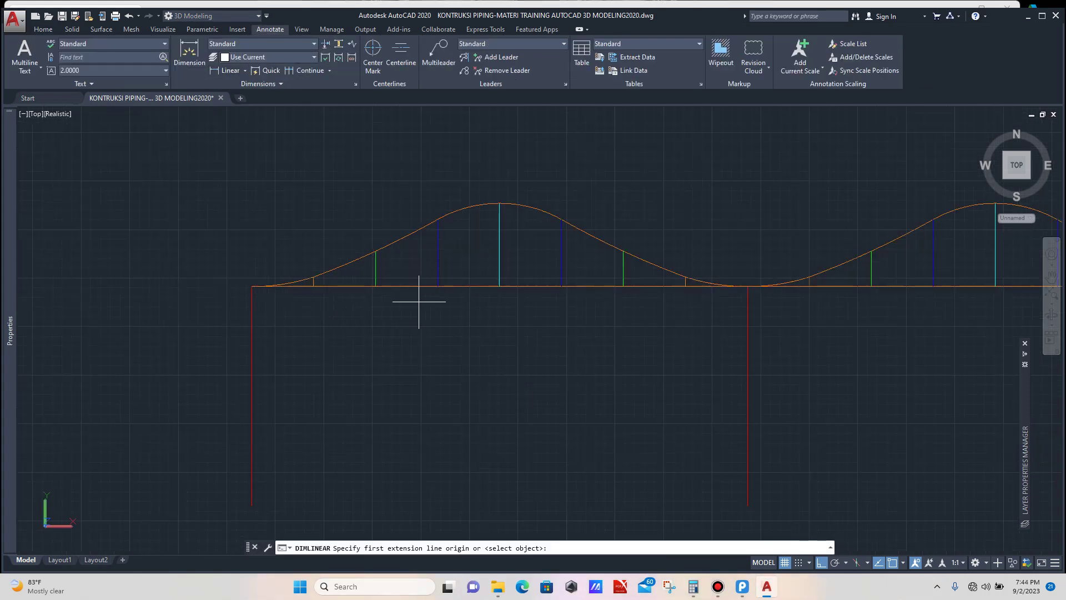
pyautogui.scroll(1, 434, 298)
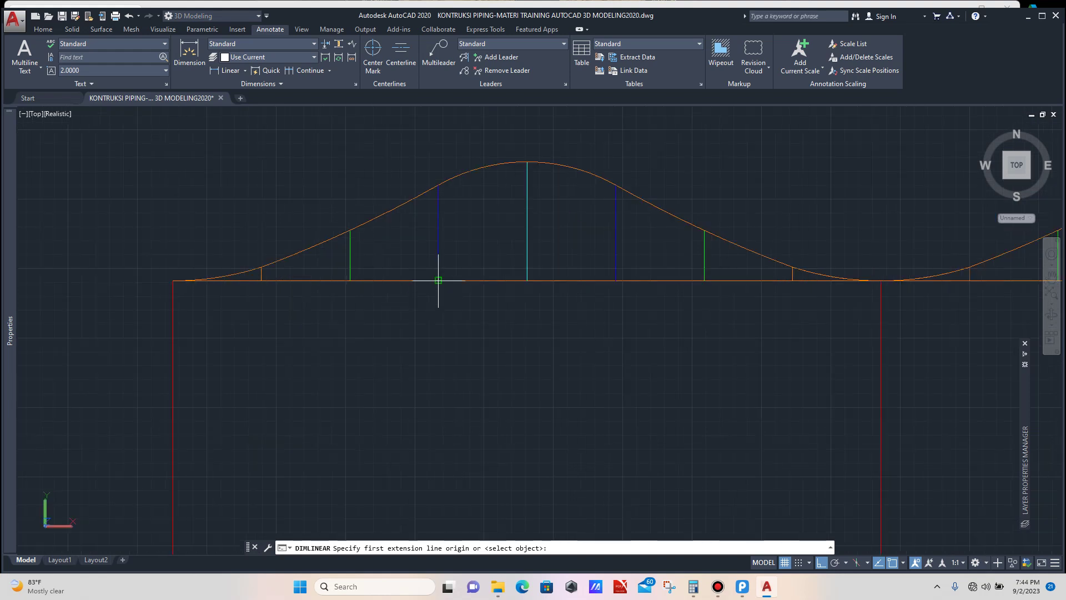
pyautogui.click(438, 280)
pyautogui.click(527, 281)
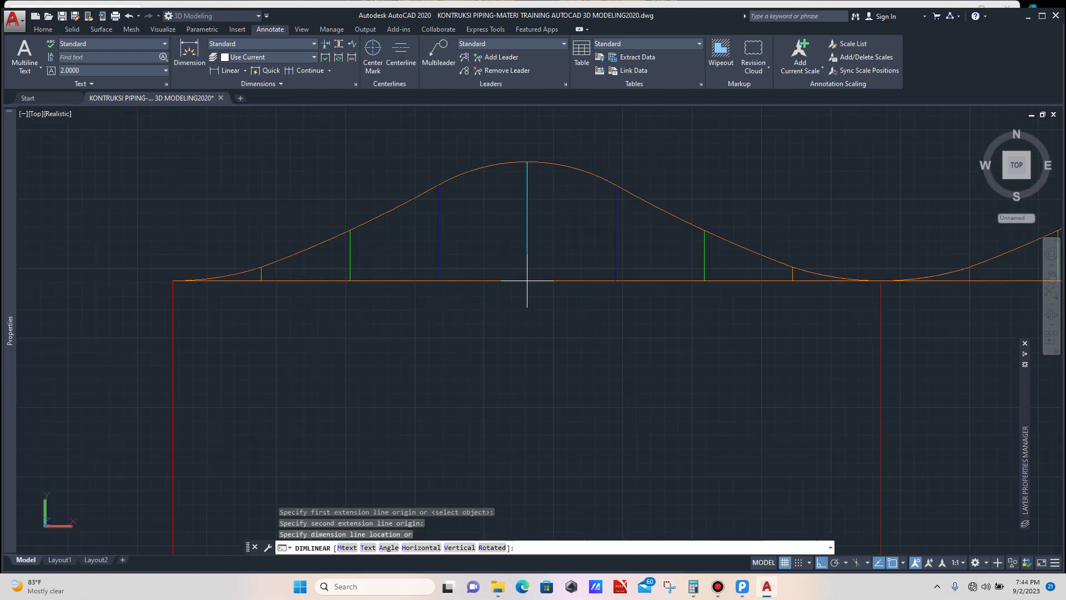
pyautogui.scroll(-2, 534, 311)
pyautogui.scroll(1, 529, 324)
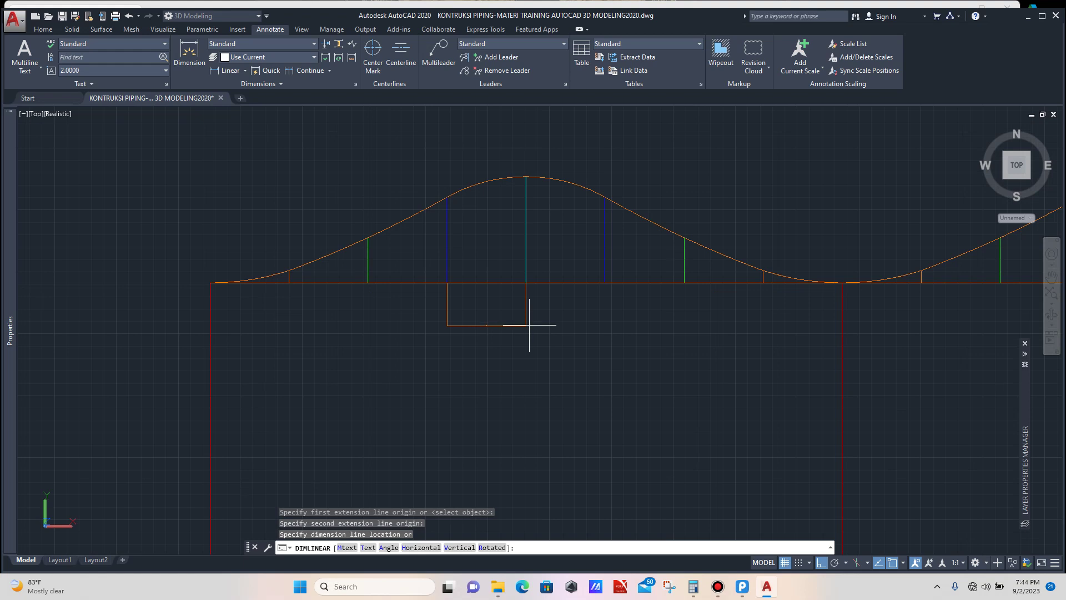
pyautogui.click(529, 325)
pyautogui.press('Escape')
# Step: Set the arrow size of the linear dimension below the baseline to 5
pyautogui.scroll(3, 500, 327)
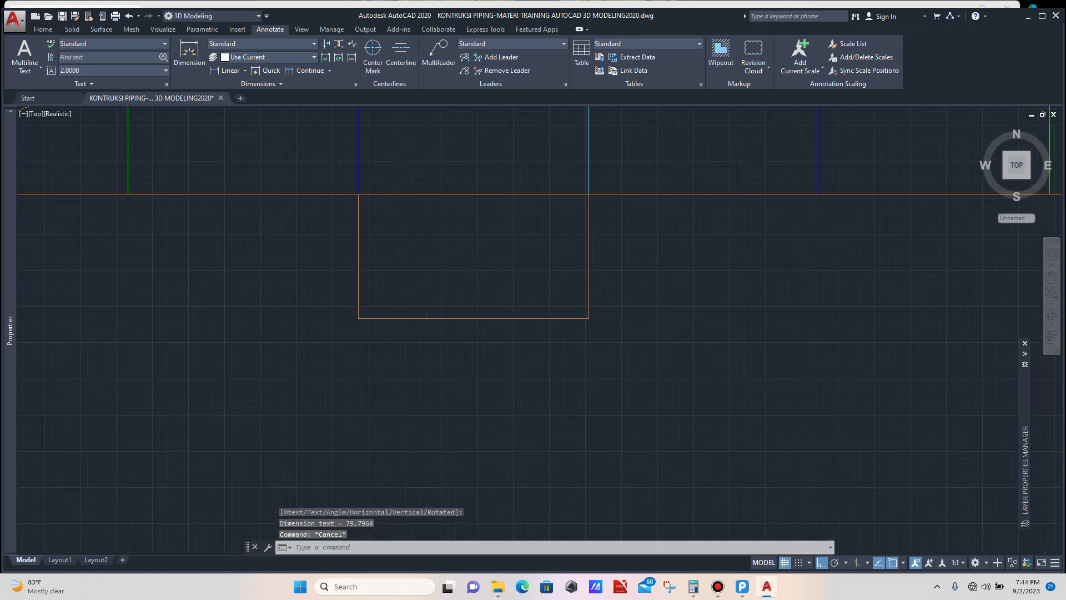
pyautogui.click(500, 299)
pyautogui.click(475, 331)
pyautogui.moveTo(10, 311)
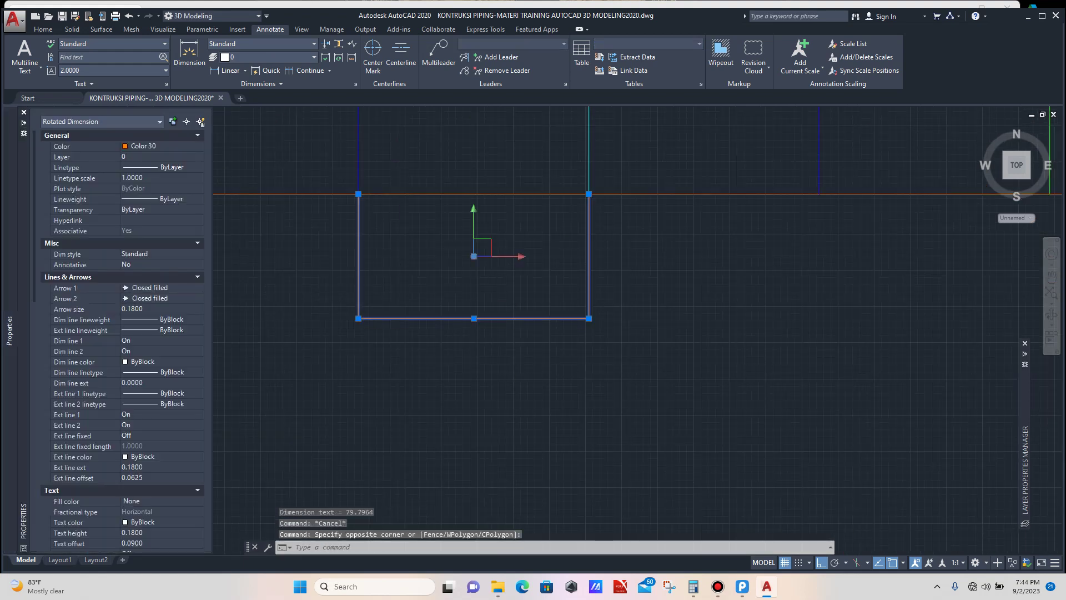
pyautogui.click(139, 309)
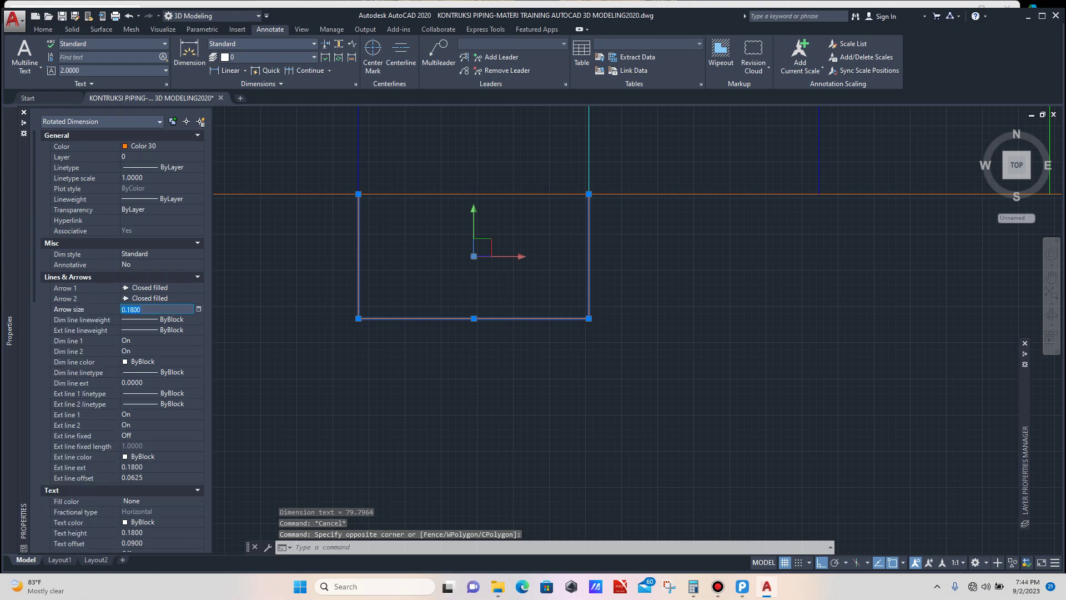
pyautogui.write('5')
pyautogui.press('Return')
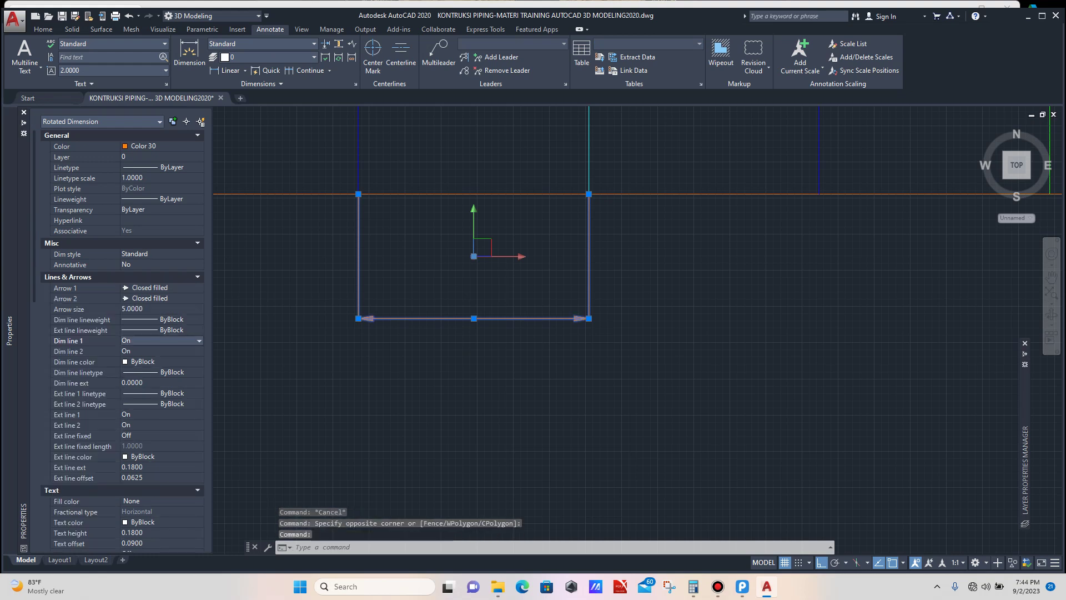
# Step: Set the dimension's extension line extension to 4.18 and its extension line offset to 5.0625
pyautogui.click(139, 467)
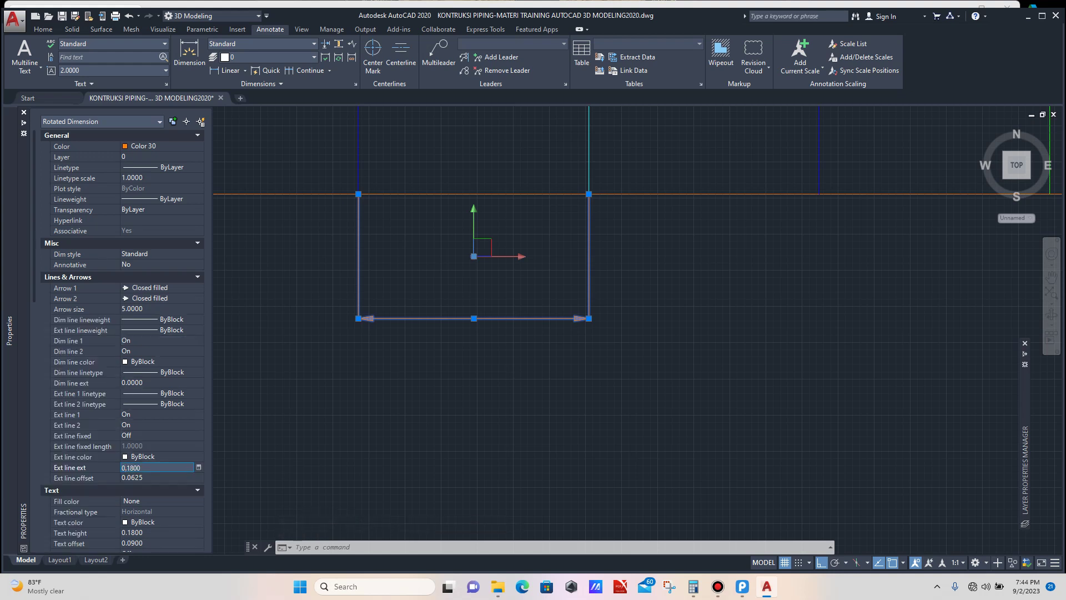
pyautogui.press('Tab')
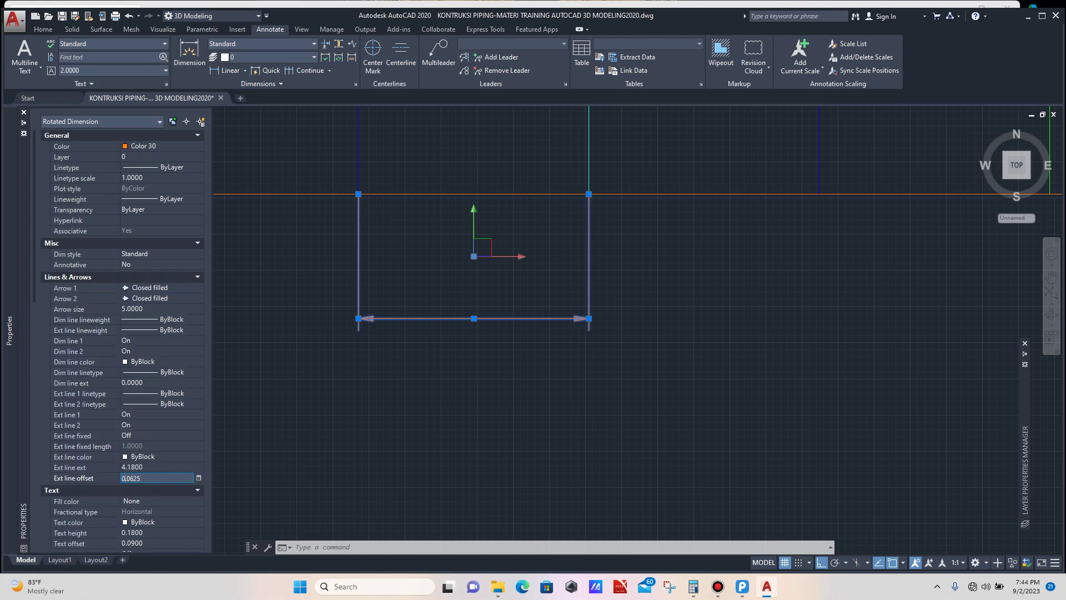
pyautogui.click(150, 467)
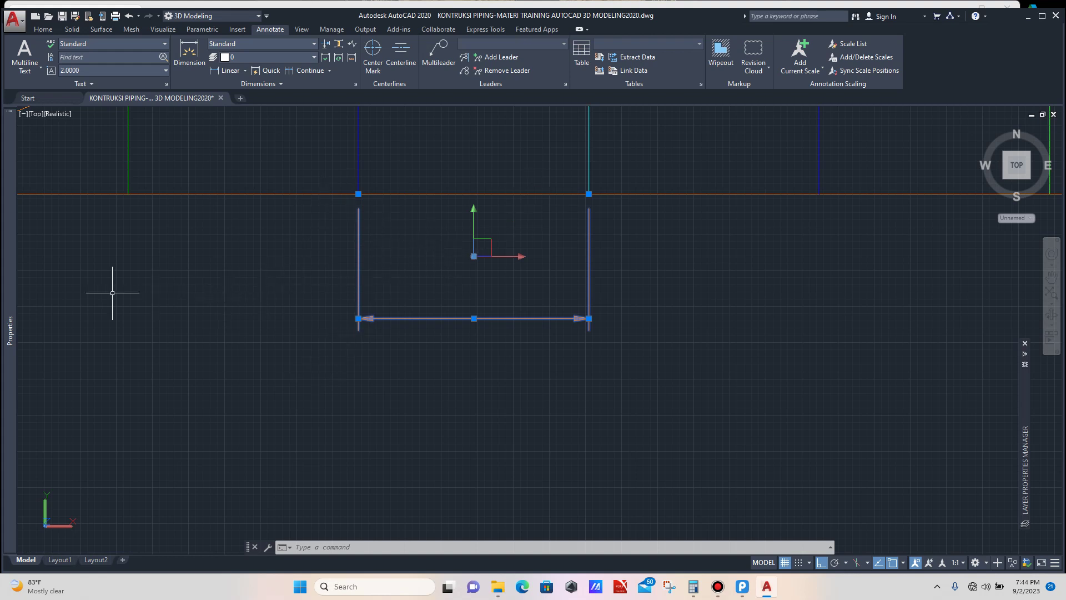
# Step: Set the dimension's text height to 6
pyautogui.moveTo(10, 303)
pyautogui.scroll(-2, 122, 333)
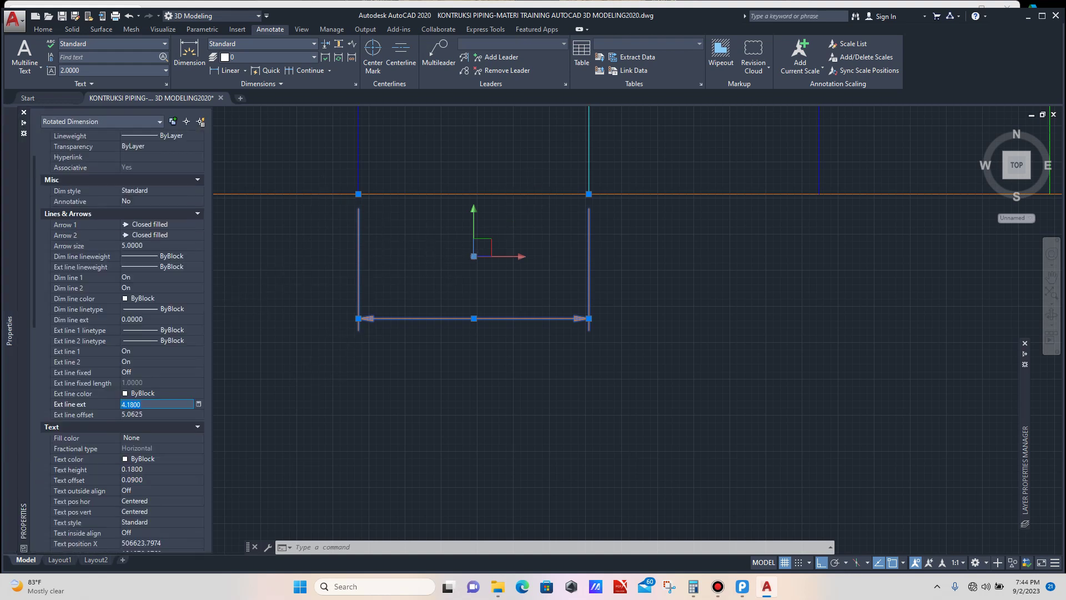
pyautogui.scroll(-2, 122, 333)
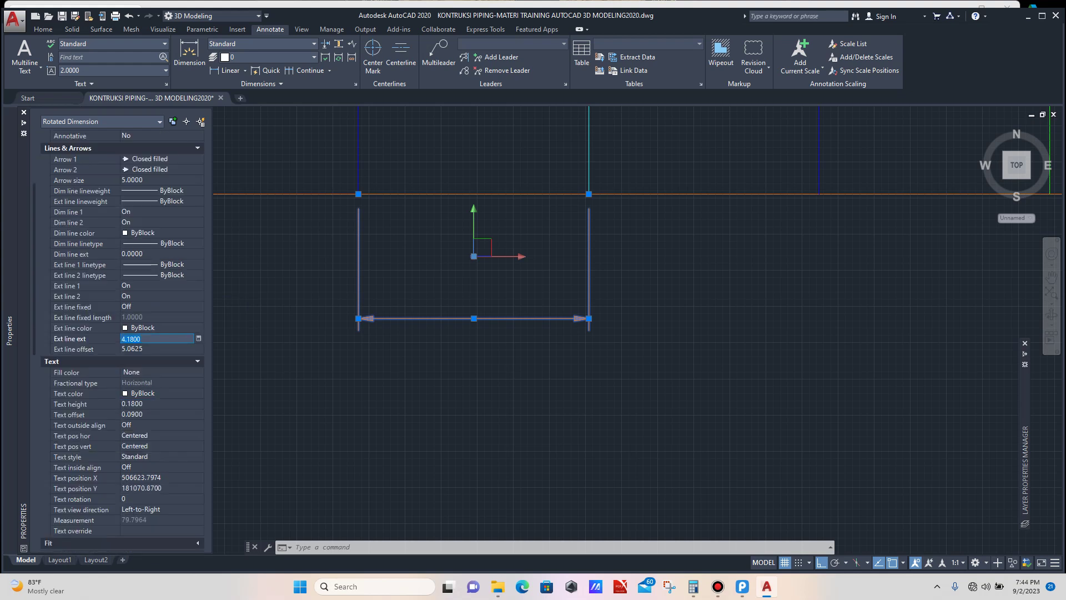
pyautogui.click(149, 404)
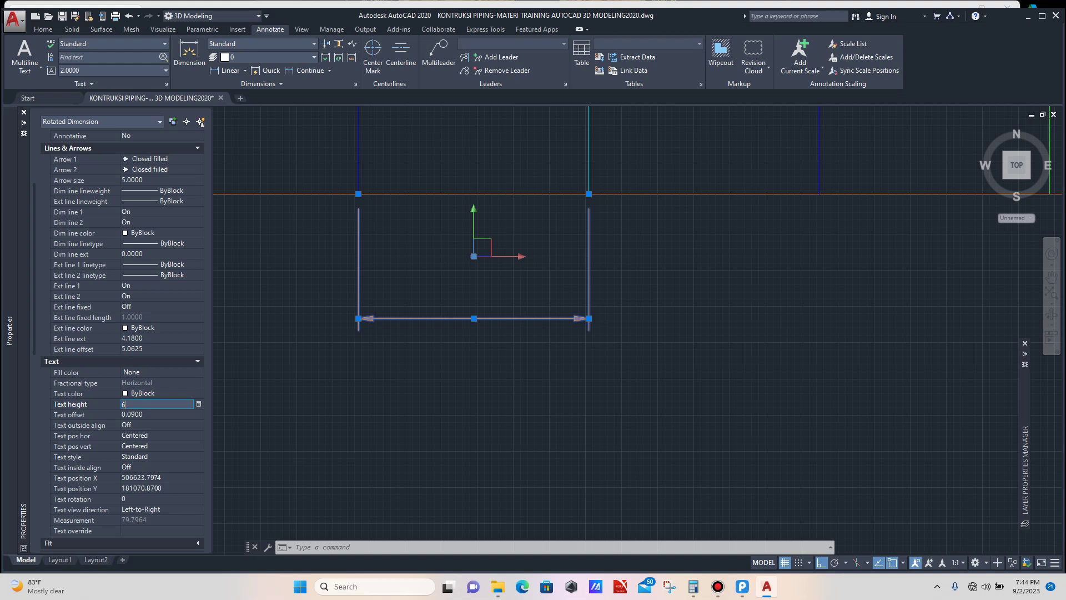
pyautogui.click(156, 415)
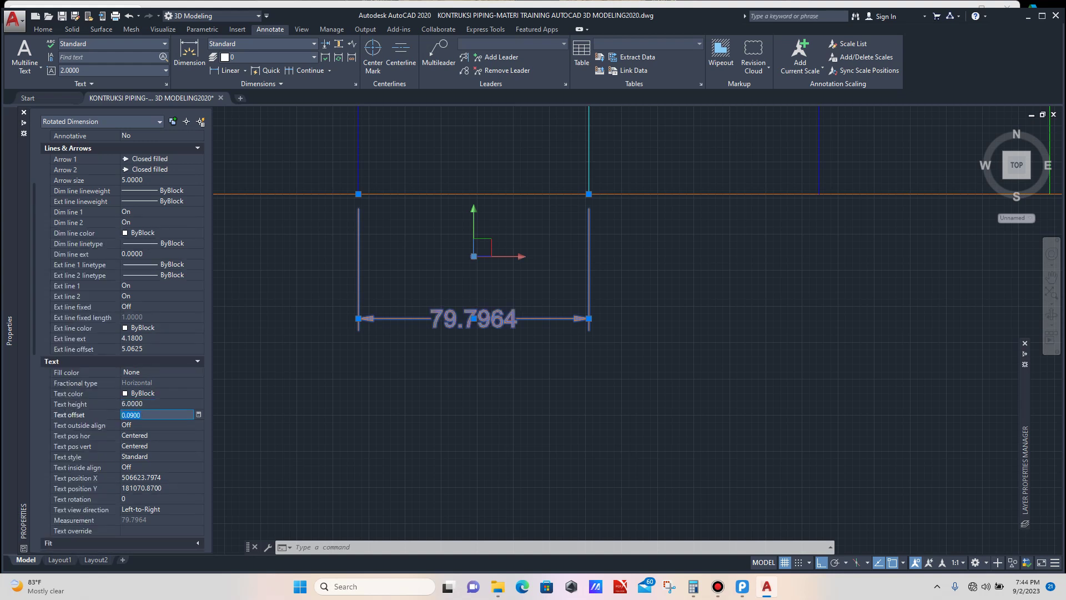
# Step: Set the dimension's primary unit precision to 0 decimal places and deselect it
pyautogui.scroll(-4, 122, 333)
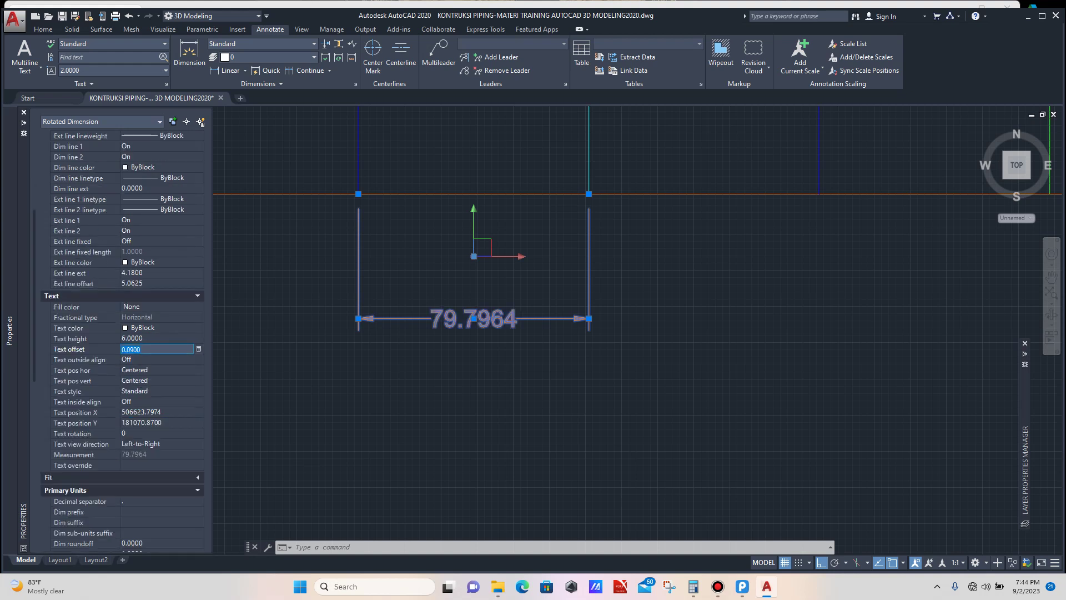
pyautogui.scroll(-2, 123, 333)
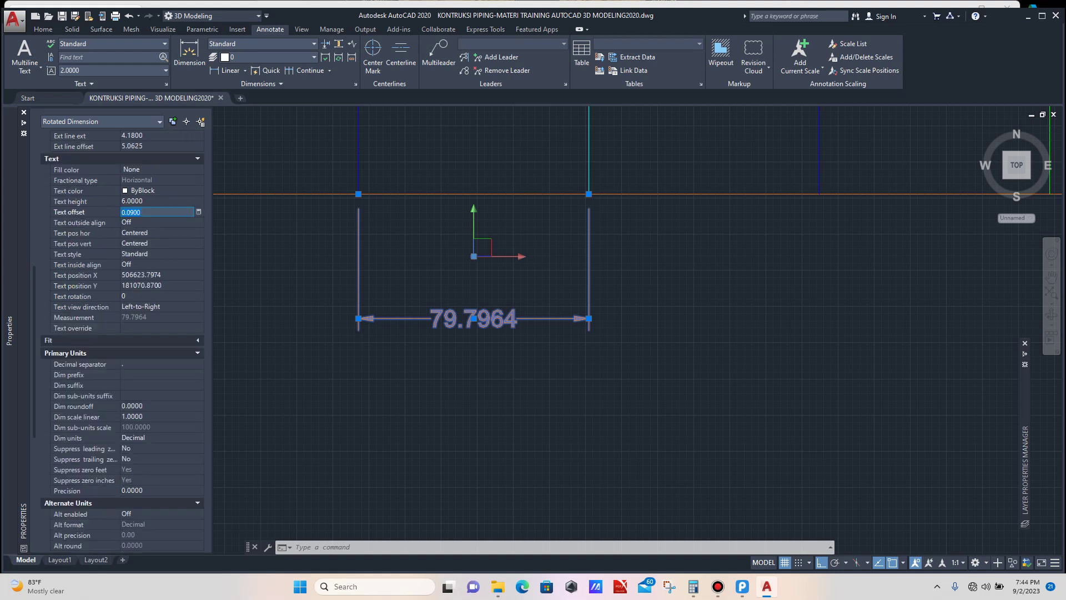
pyautogui.click(156, 490)
pyautogui.click(199, 491)
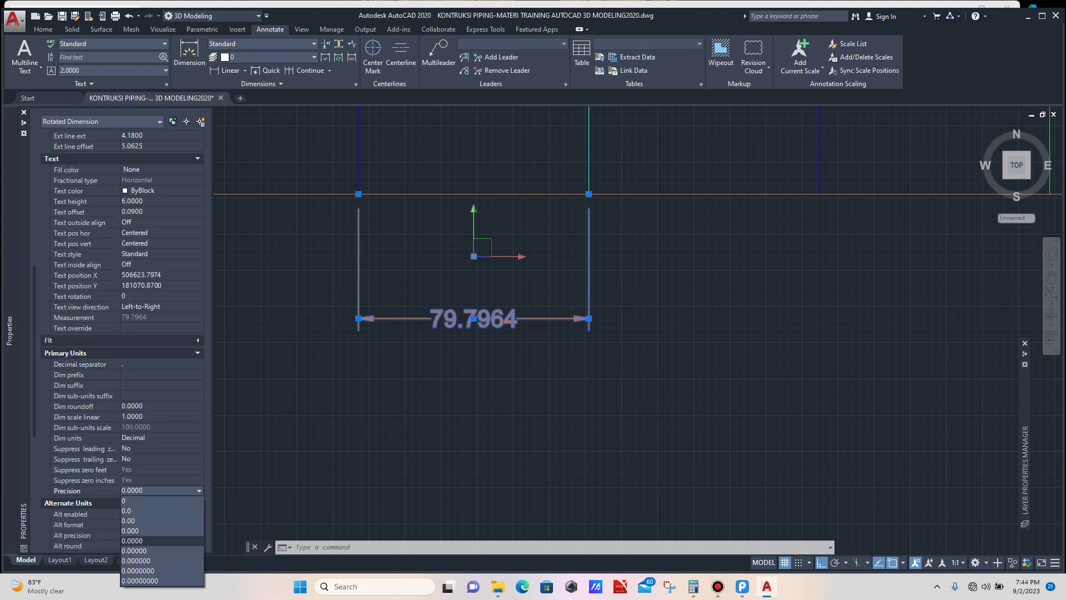
pyautogui.click(133, 500)
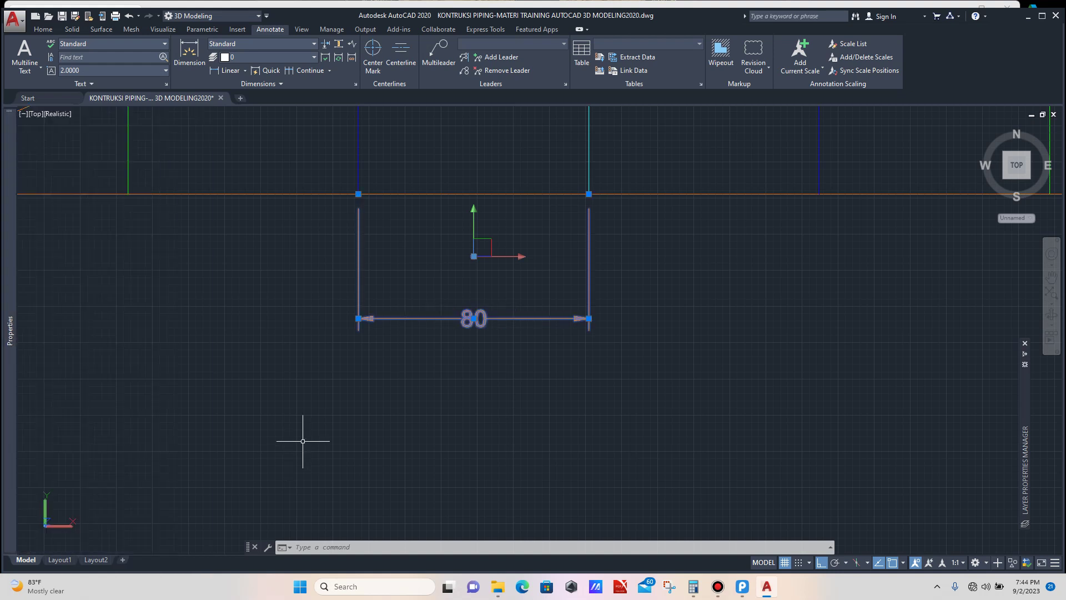
pyautogui.press('Escape')
# Step: Copy the spacing dimension from the foot of the left half's first blue line to the baseline's left end at the leftmost red line
pyautogui.scroll(-3, 541, 330)
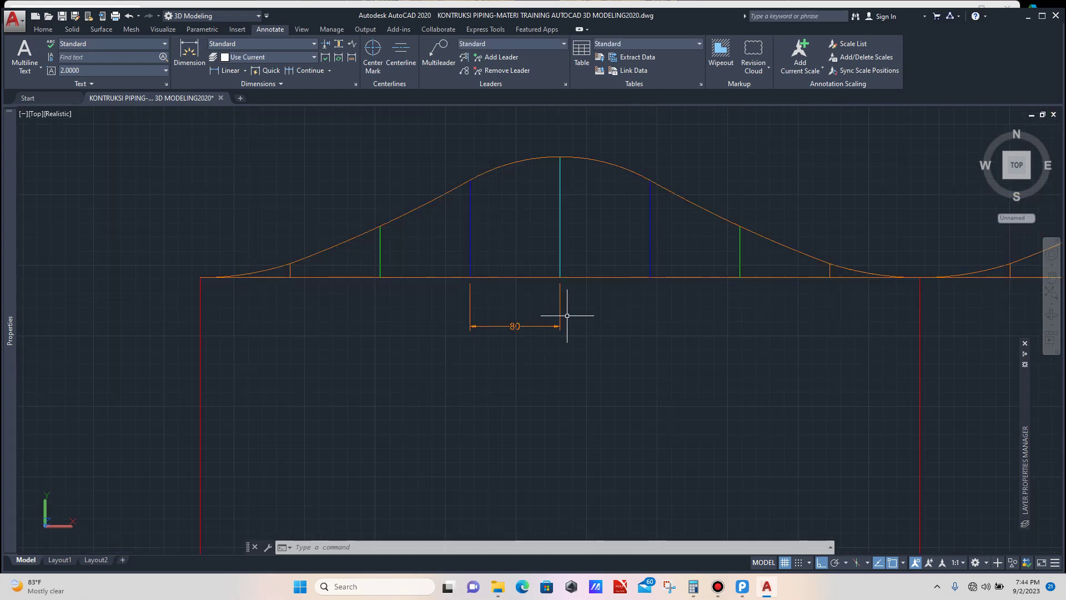
pyautogui.scroll(-4, 493, 307)
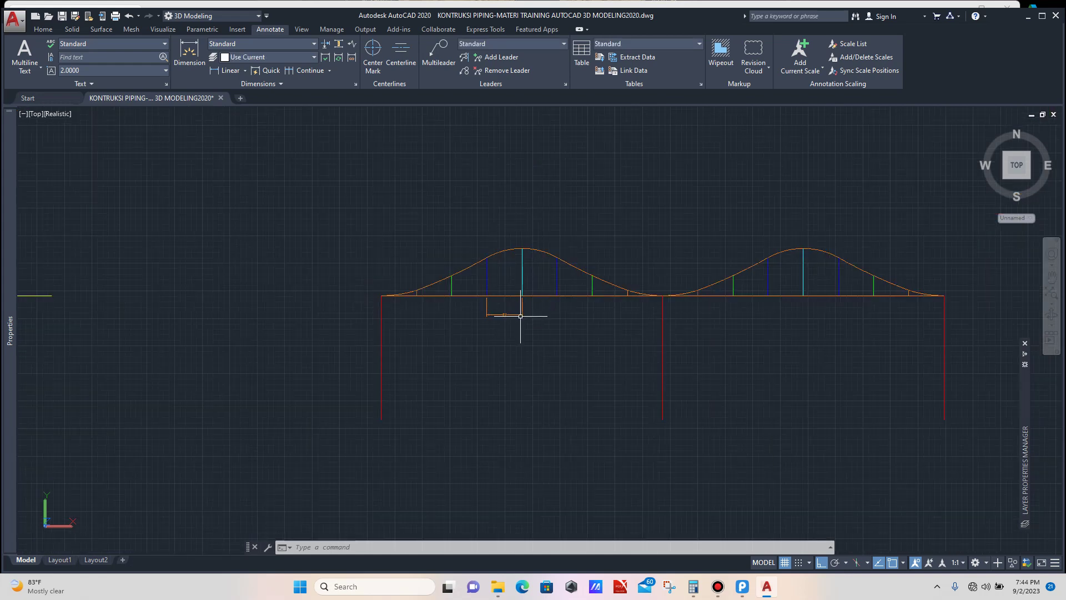
pyautogui.scroll(6, 520, 316)
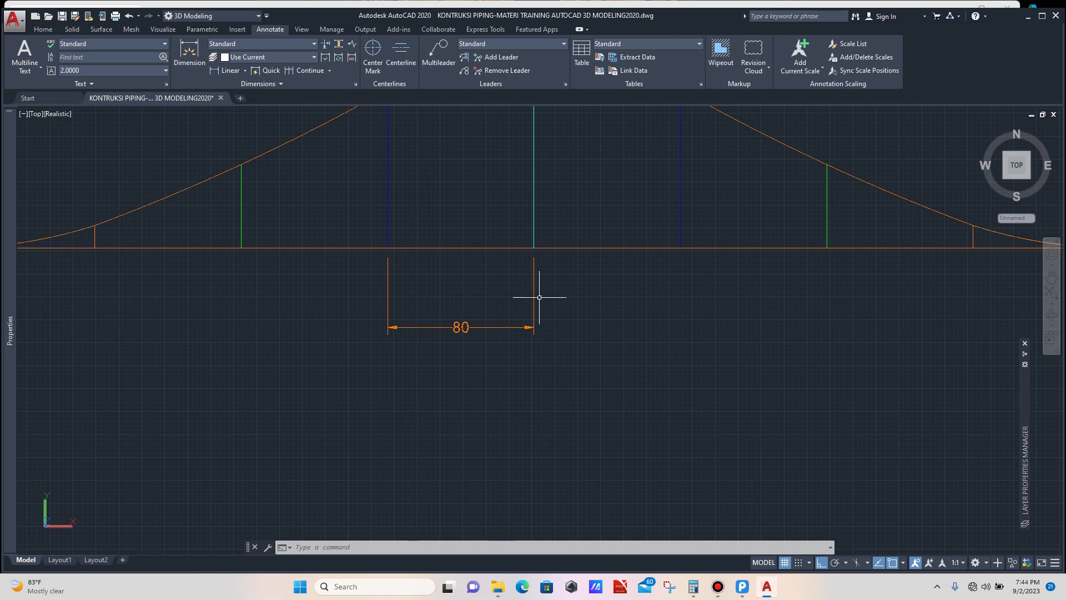
pyautogui.click(563, 289)
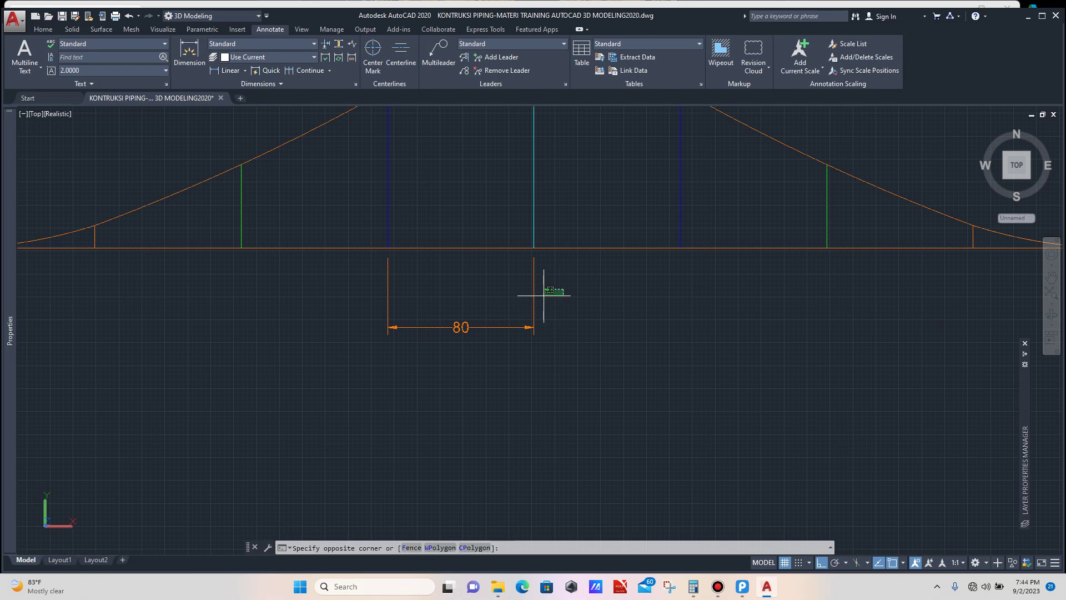
pyautogui.click(476, 286)
pyautogui.scroll(-2, 500, 311)
pyautogui.write('co')
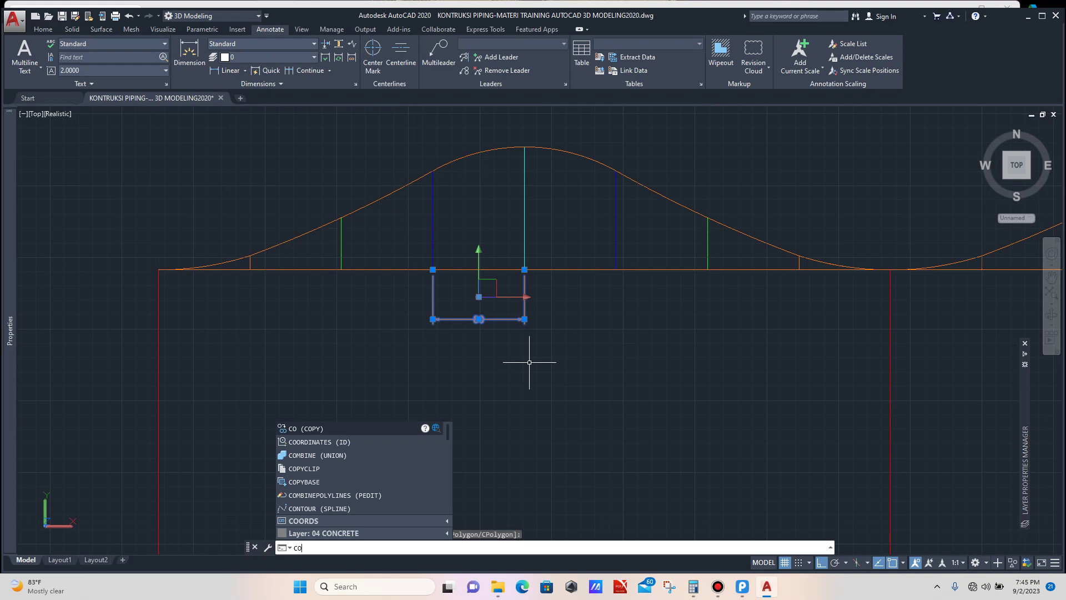
pyautogui.press('Return')
pyautogui.scroll(3, 433, 271)
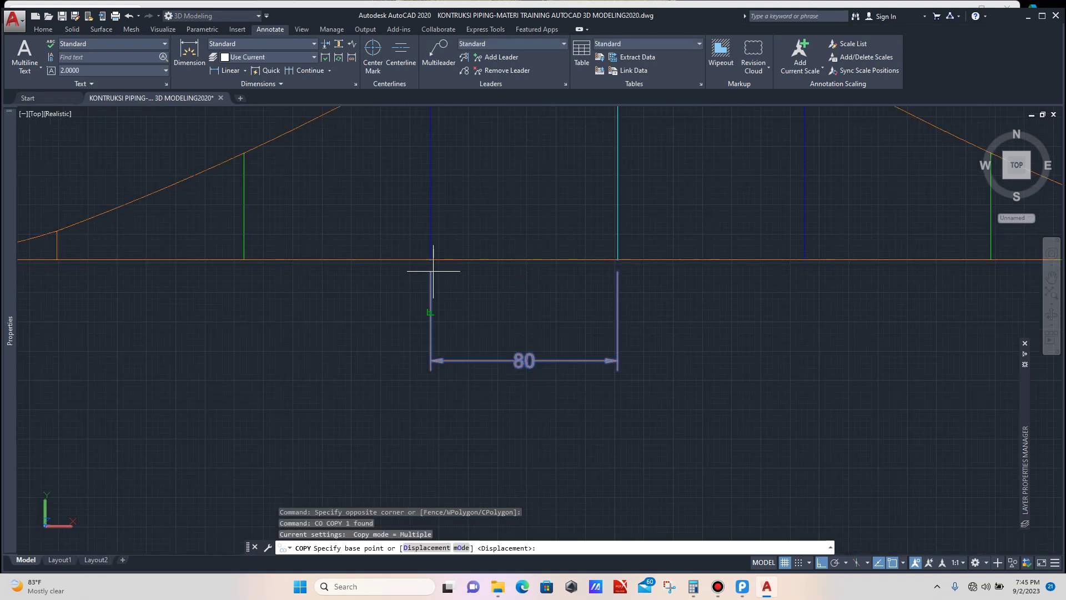
pyautogui.click(431, 259)
pyautogui.scroll(-4, 478, 274)
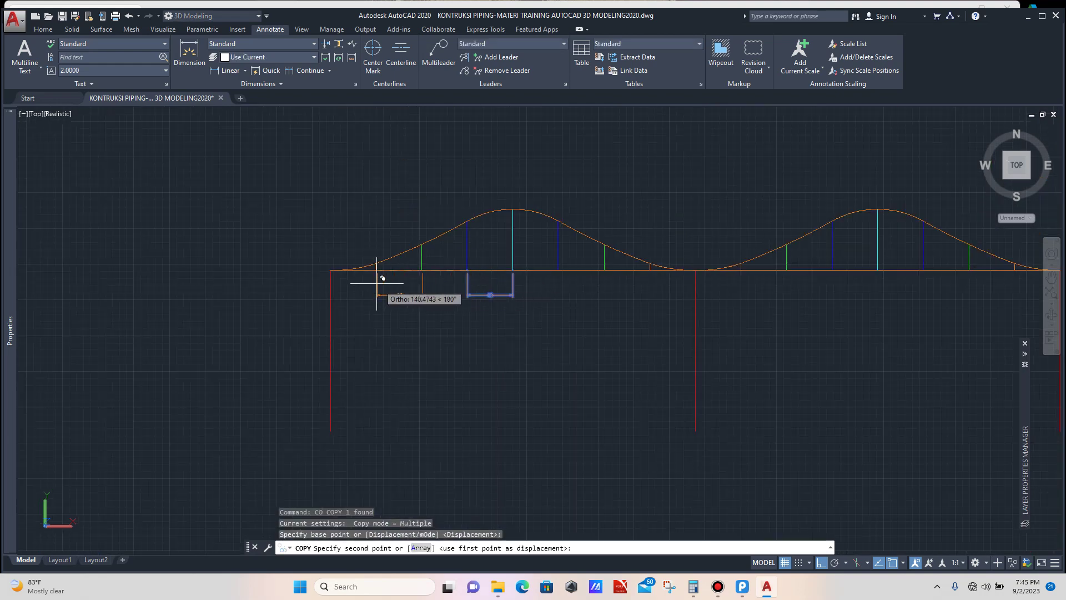
pyautogui.scroll(2, 355, 283)
pyautogui.click(289, 257)
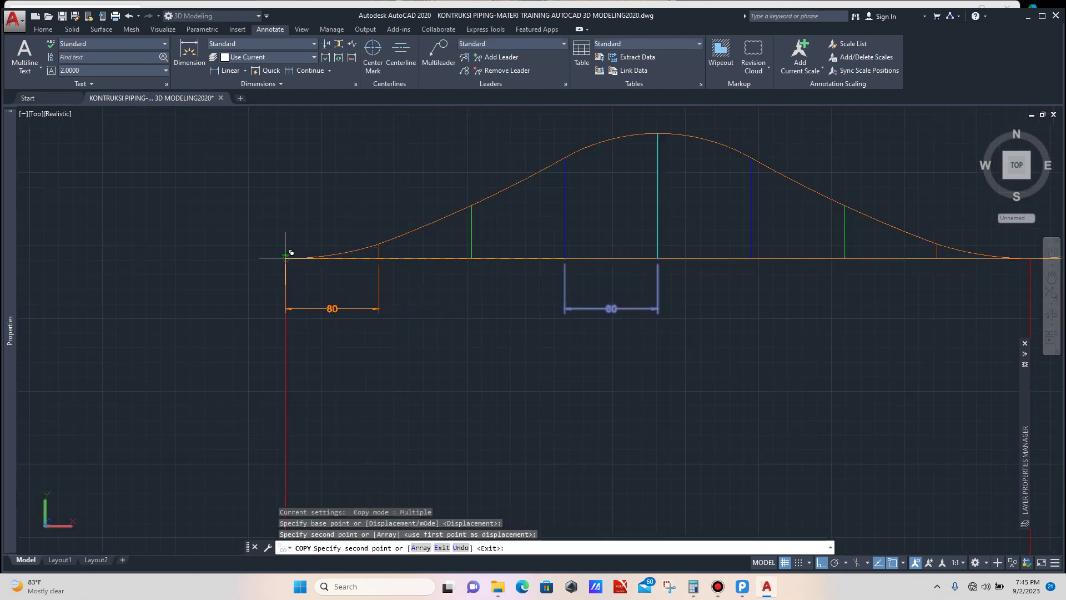
pyautogui.press('Escape')
# Step: Move the copied dimension's dimension line further below the baseline, lower than the original spacing dimension
pyautogui.scroll(-2, 378, 276)
pyautogui.scroll(3, 378, 275)
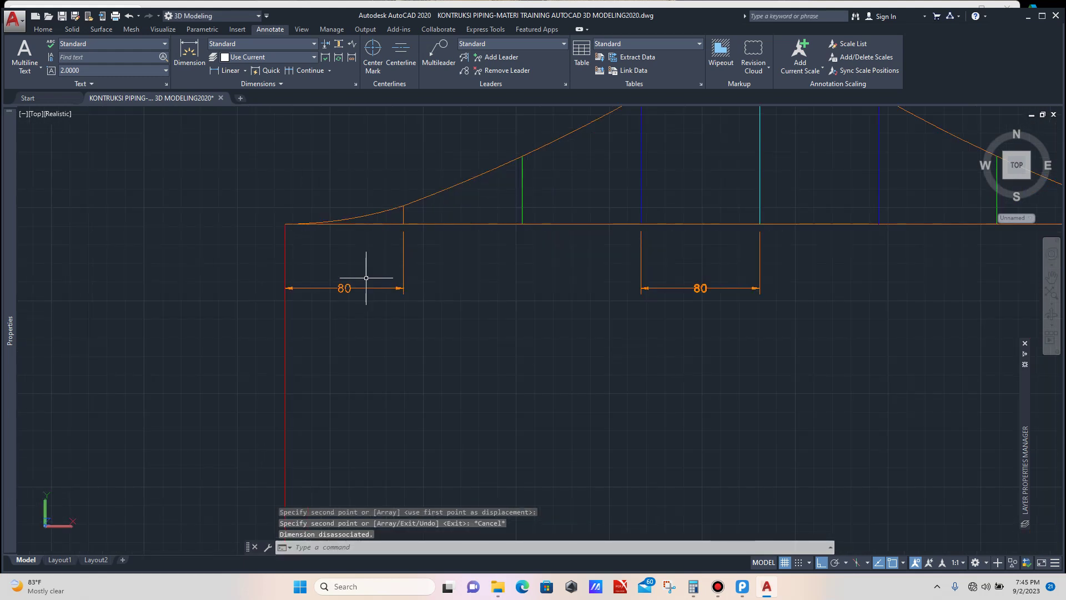
pyautogui.click(346, 285)
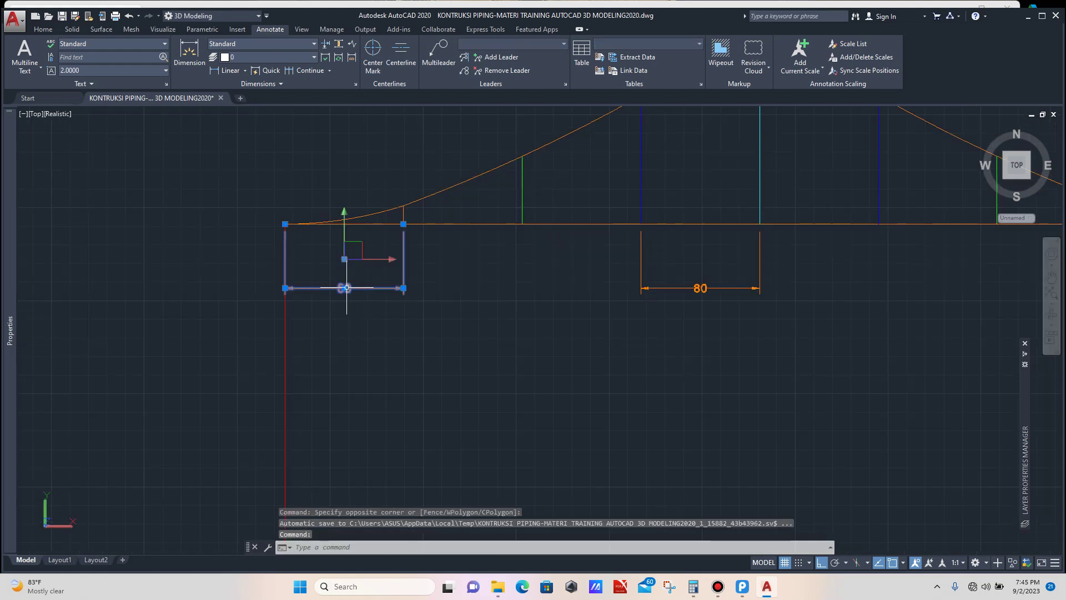
pyautogui.click(345, 288)
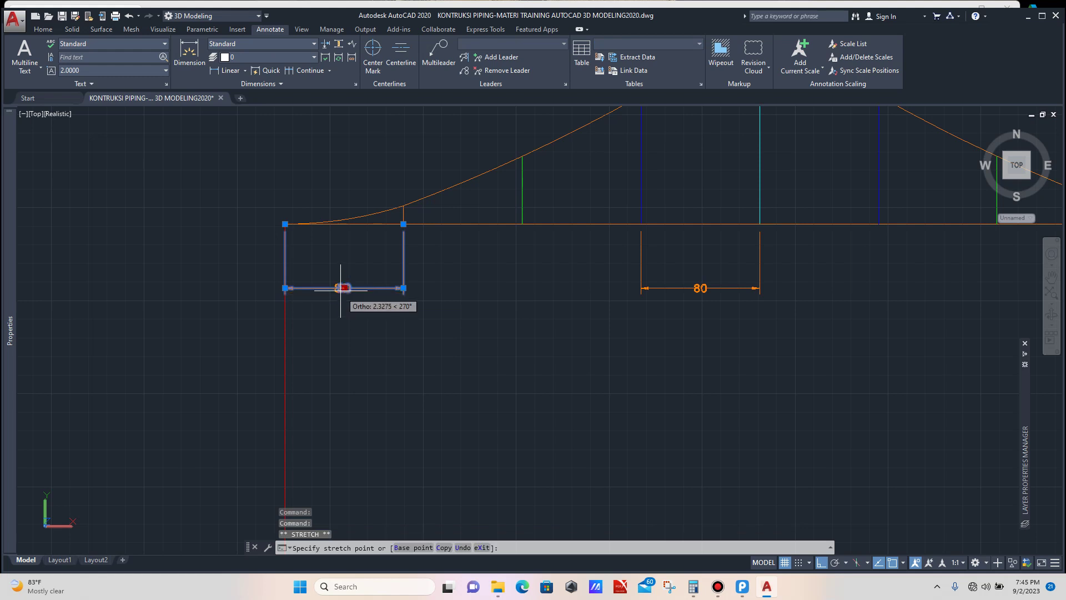
pyautogui.click(344, 336)
pyautogui.scroll(-4, 376, 307)
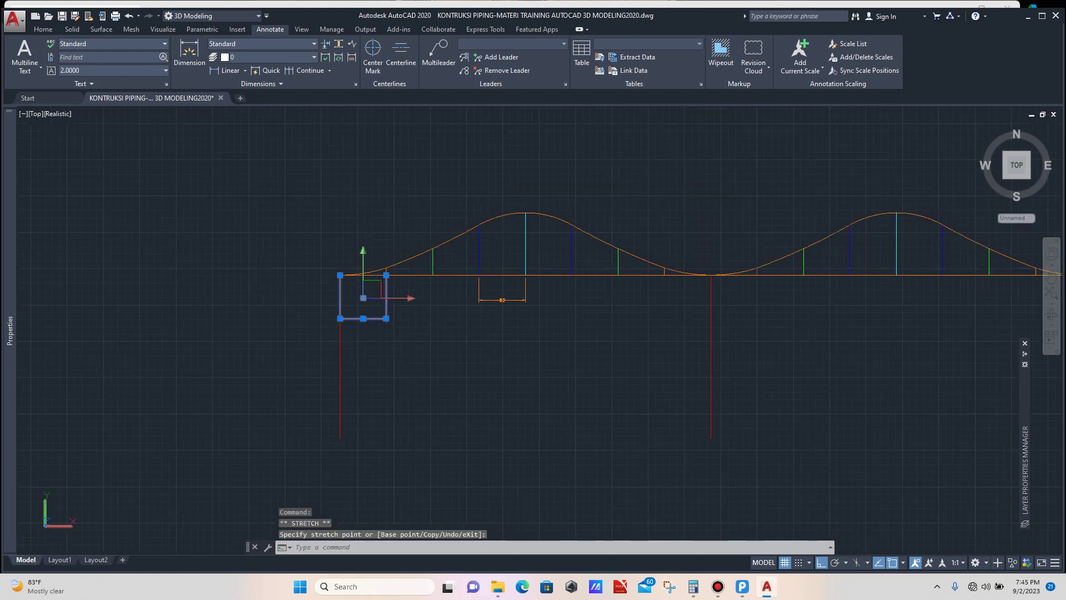
pyautogui.press('Escape')
# Step: Stretch the copied dimension's right extension origin to the baseline's right end at the rightmost red line
pyautogui.click(382, 297)
pyautogui.click(384, 300)
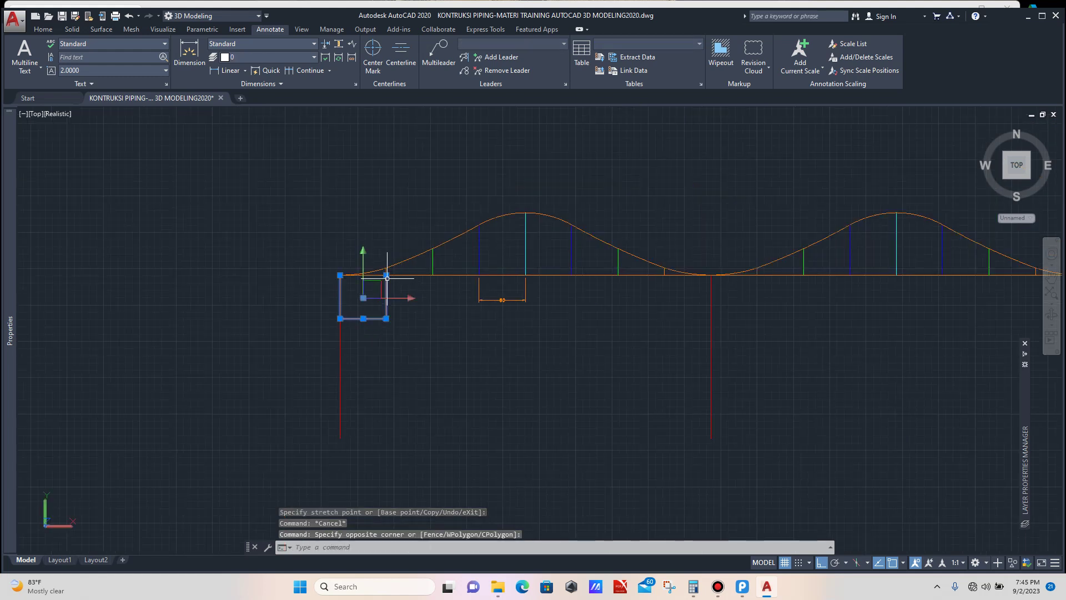
pyautogui.click(386, 275)
pyautogui.scroll(-4, 402, 277)
pyautogui.scroll(5, 716, 281)
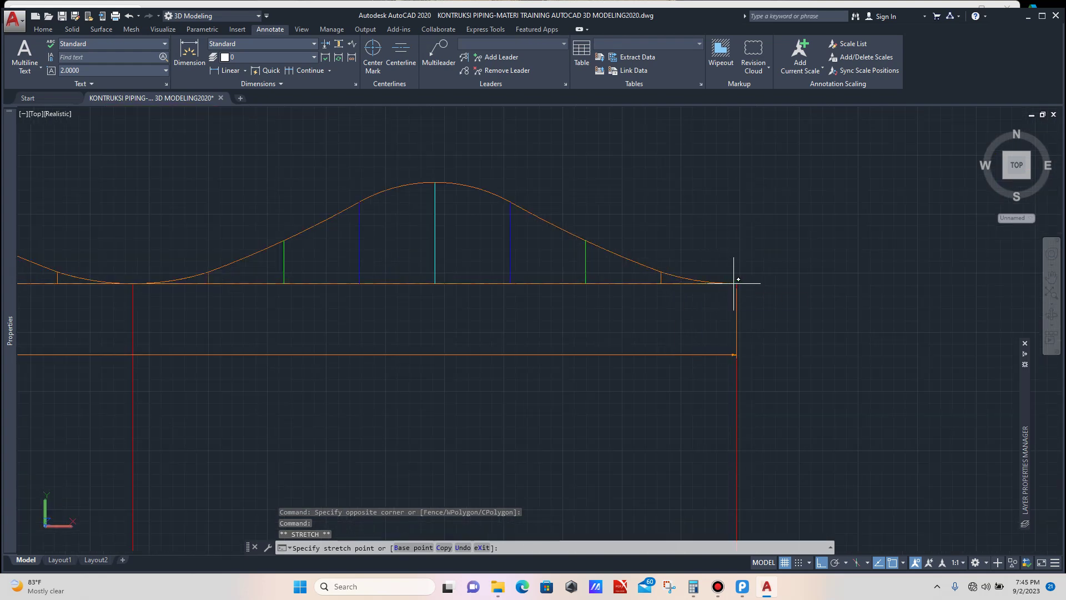
pyautogui.click(738, 282)
pyautogui.scroll(-4, 683, 281)
pyautogui.press('Escape')
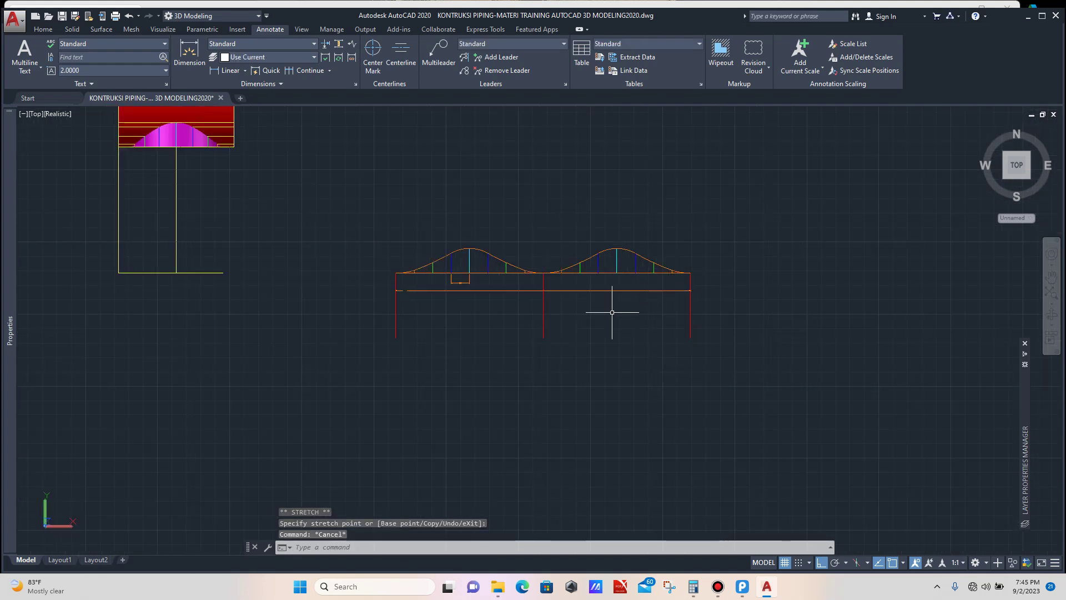
# Step: Move the overall dimension's text along its dimension line to the middle red vertical line
pyautogui.scroll(4, 536, 312)
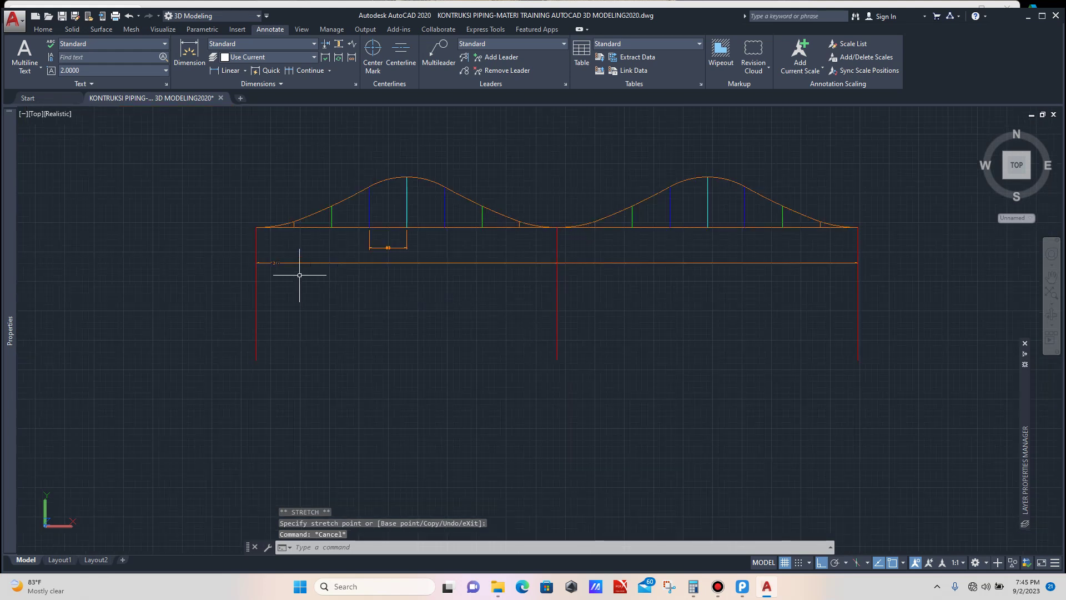
pyautogui.scroll(3, 299, 274)
pyautogui.click(289, 255)
pyautogui.click(257, 261)
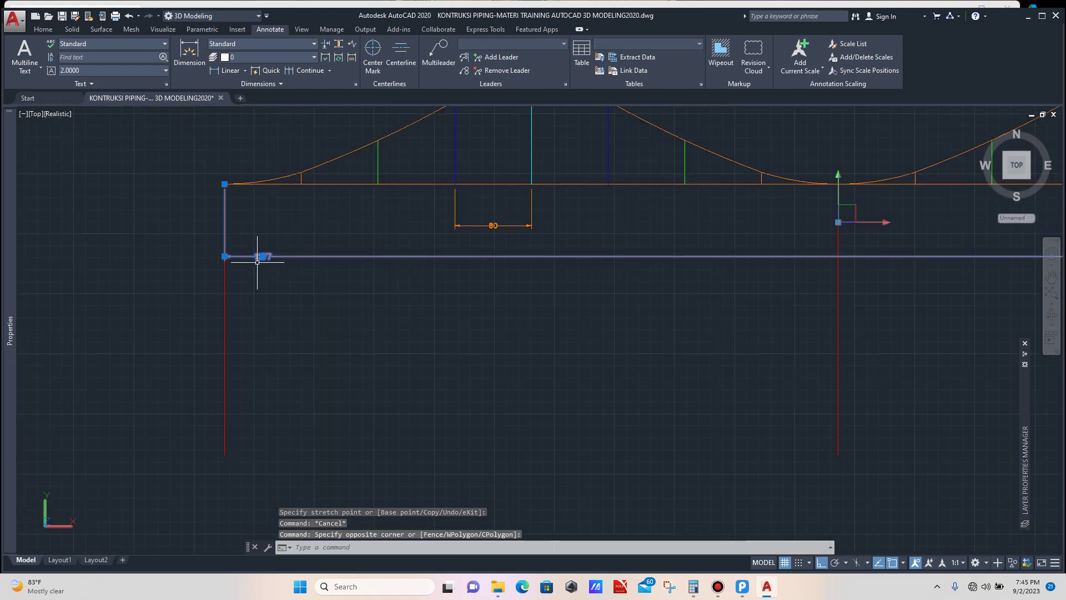
pyautogui.click(262, 256)
pyautogui.scroll(-3, 347, 250)
pyautogui.scroll(2, 494, 253)
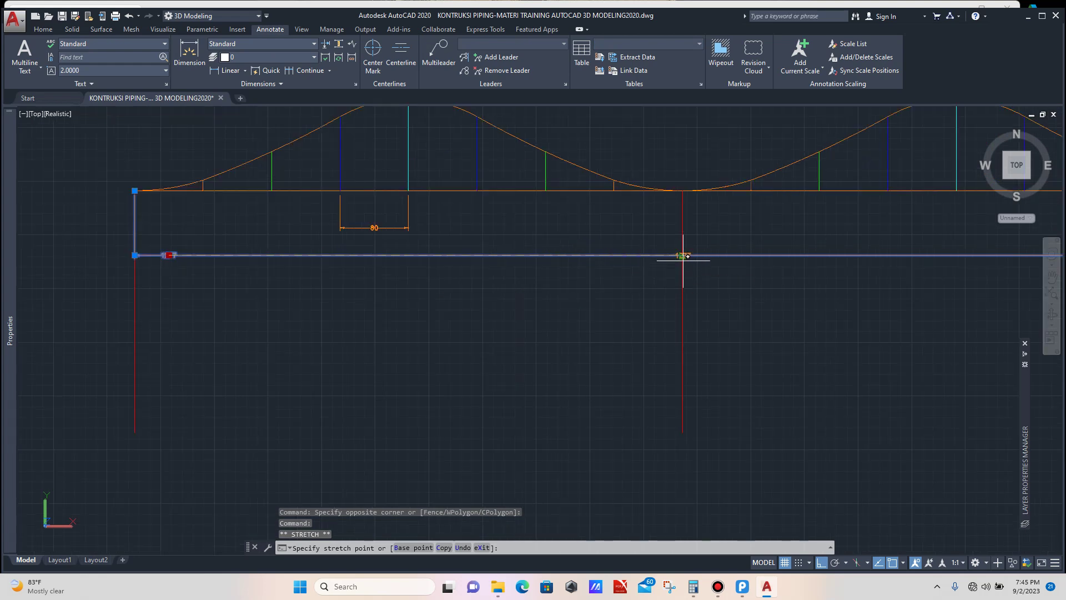
pyautogui.scroll(4, 683, 255)
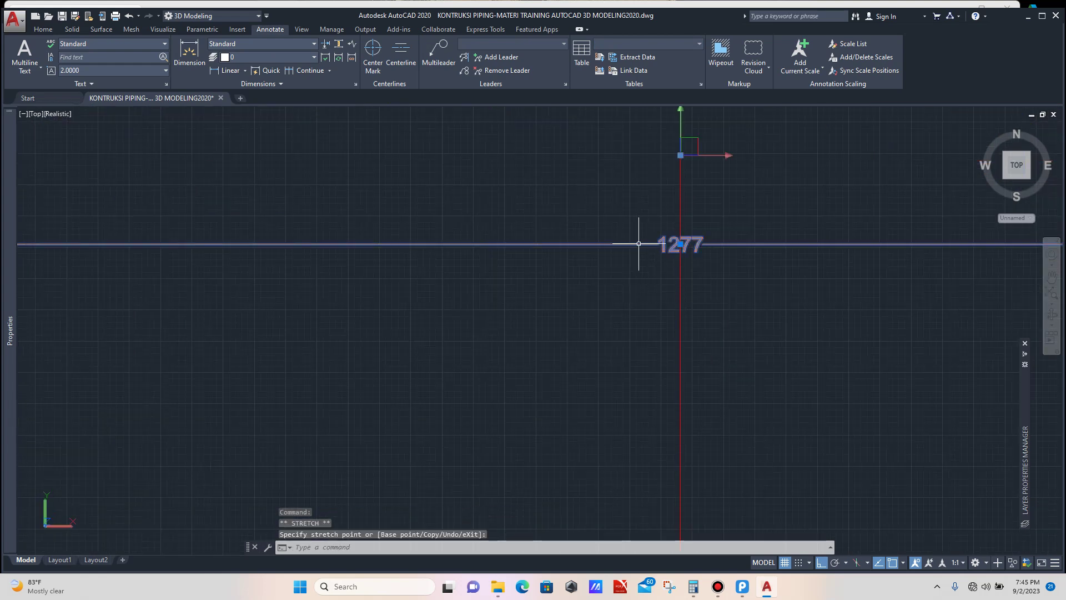
pyautogui.scroll(-5, 611, 239)
pyautogui.press('Escape')
# Step: Delete the three red vertical lines below the flat pattern's baseline
pyautogui.click(769, 270)
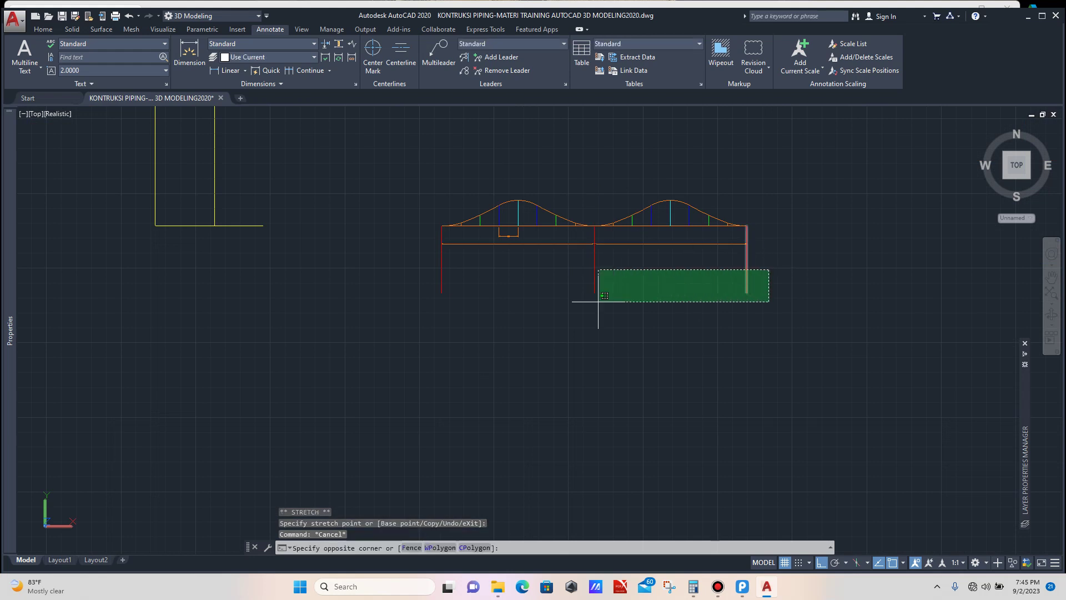
pyautogui.click(406, 327)
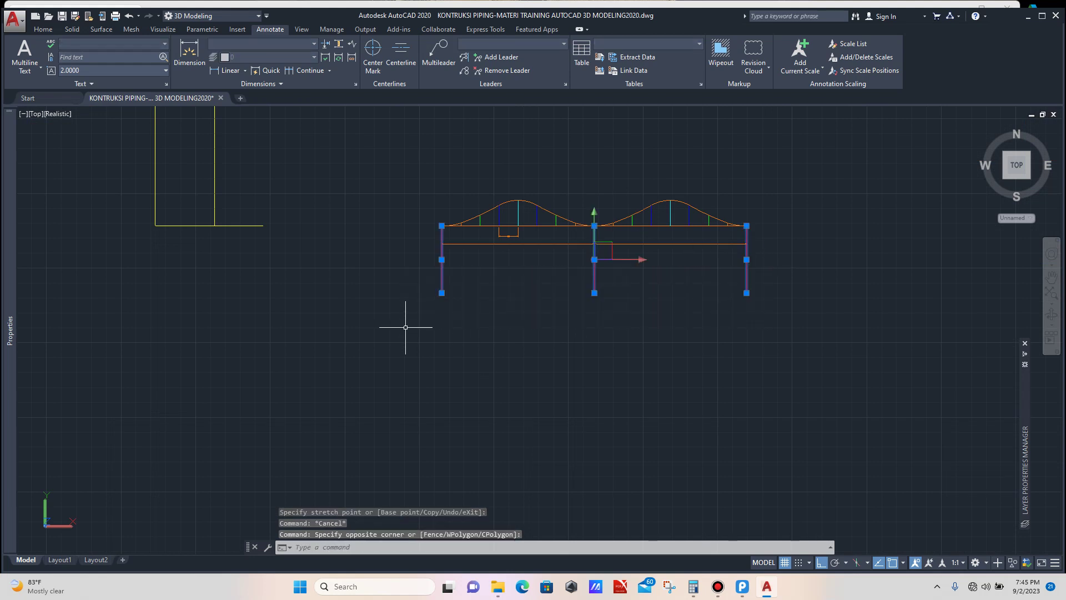
pyautogui.press('Delete')
# Step: Copy the division spacing dimension from the foot of the left half's first blue line to the top of the adjacent cyan line
pyautogui.scroll(4, 595, 243)
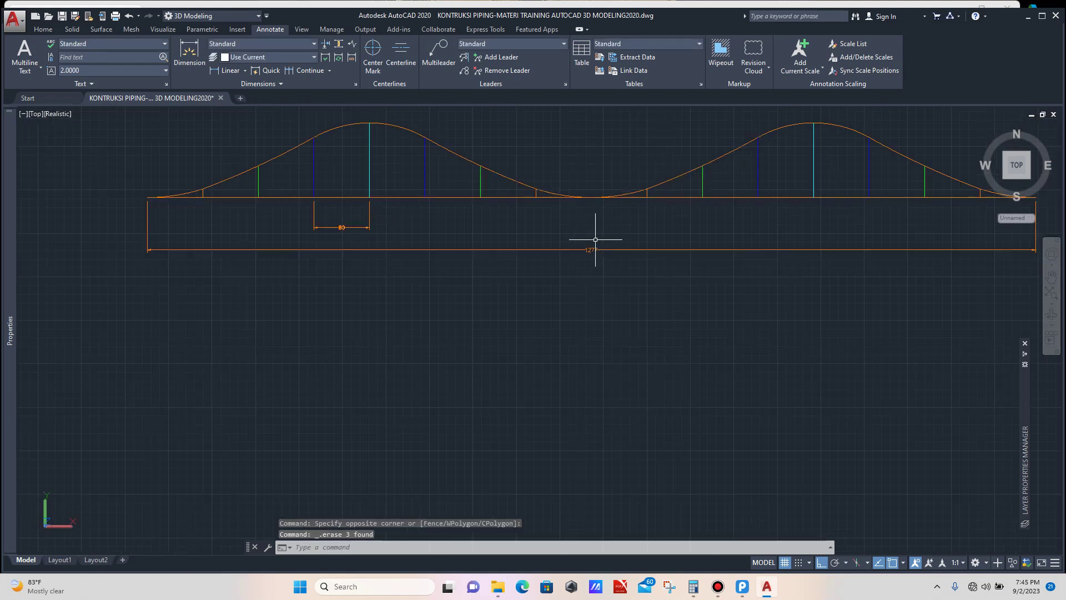
pyautogui.scroll(-3, 561, 239)
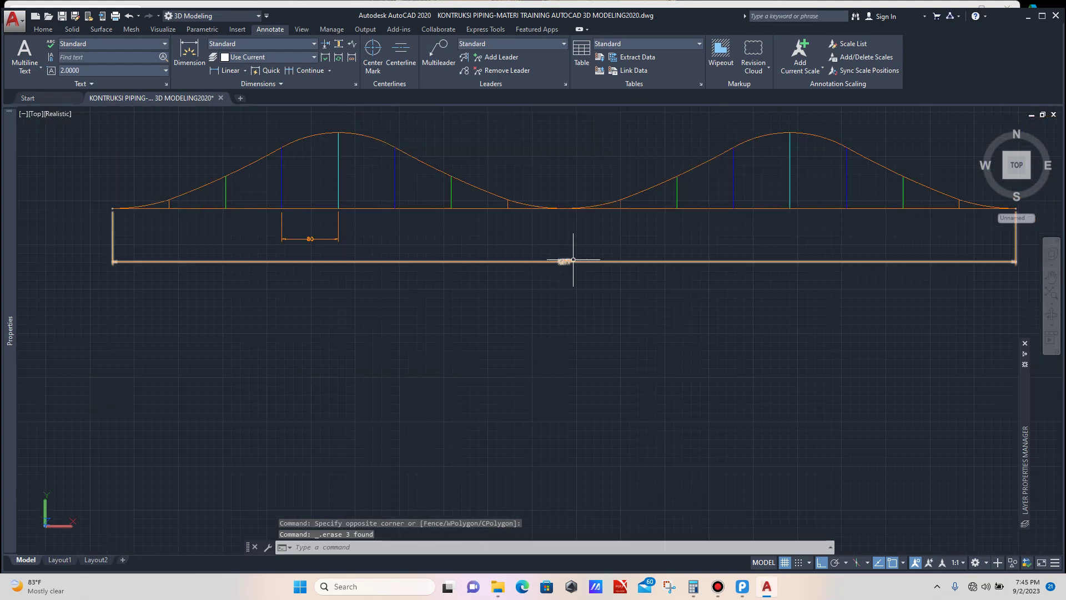
pyautogui.scroll(2, 567, 264)
pyautogui.scroll(-3, 531, 266)
pyautogui.scroll(4, 532, 261)
pyautogui.scroll(-2, 461, 250)
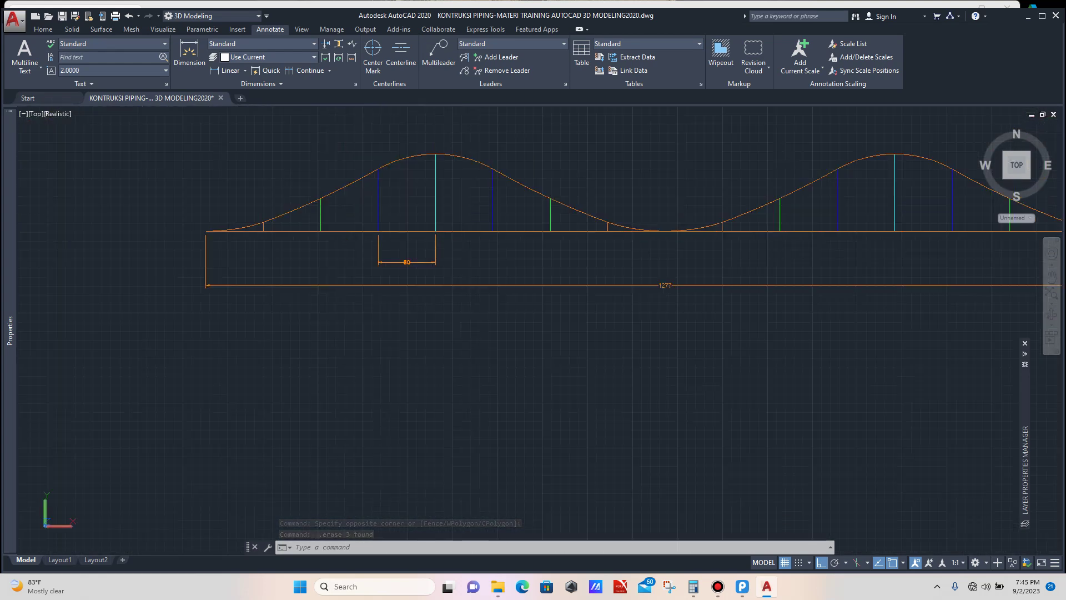
pyautogui.click(454, 239)
pyautogui.click(409, 256)
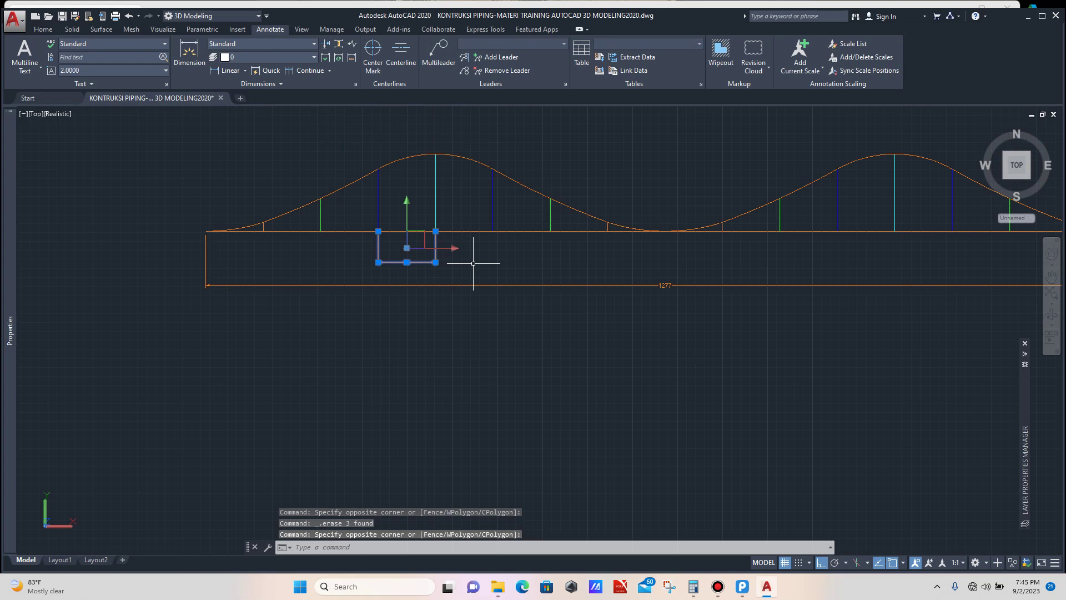
pyautogui.write('CO')
pyautogui.press('Return')
pyautogui.scroll(3, 398, 233)
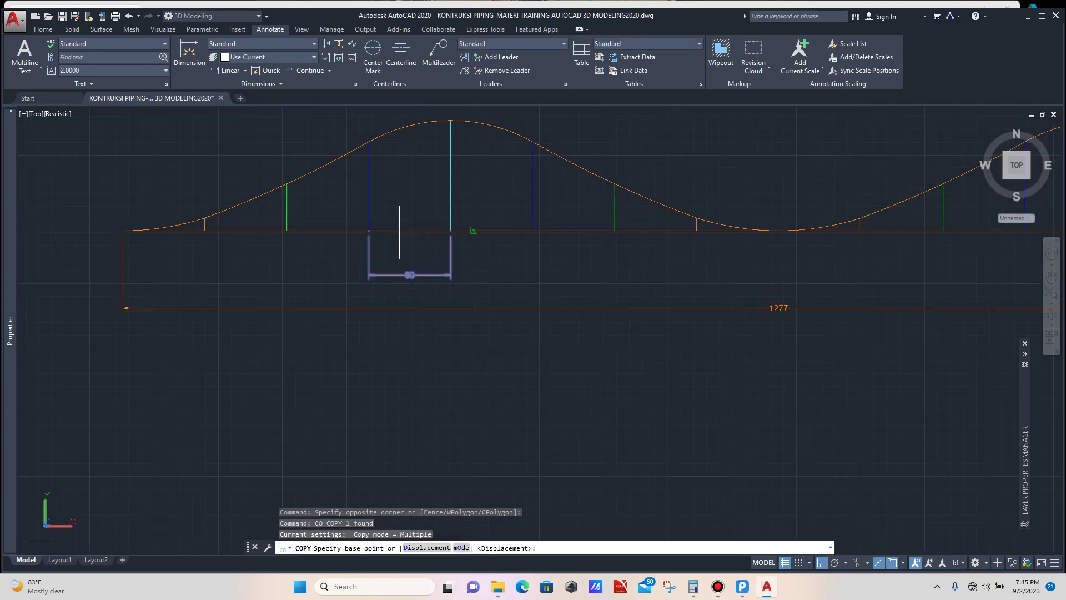
pyautogui.click(355, 229)
pyautogui.scroll(-2, 392, 233)
pyautogui.scroll(4, 439, 189)
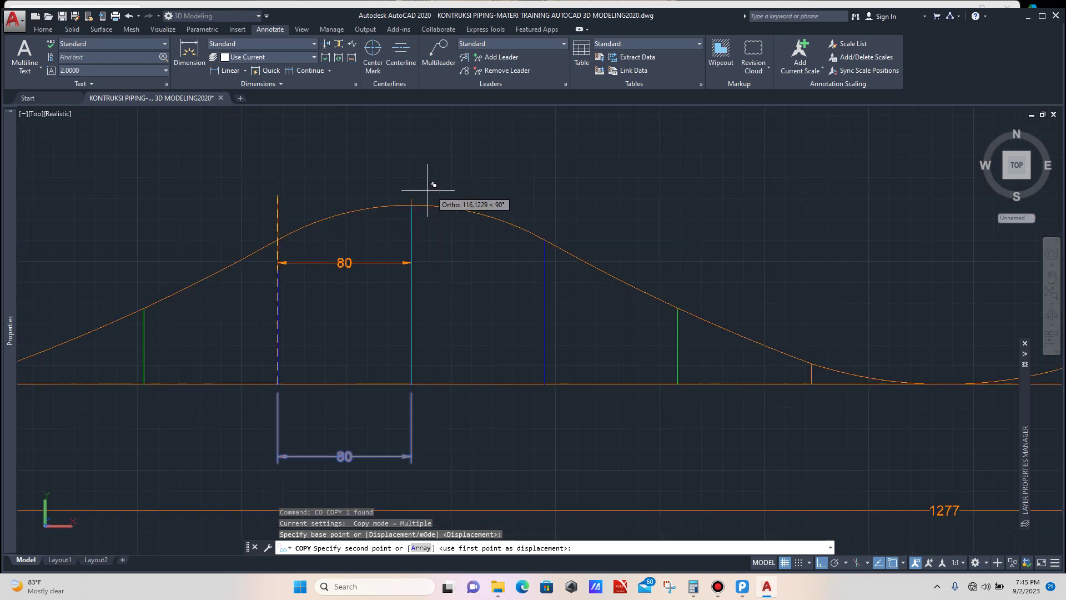
pyautogui.click(414, 201)
pyautogui.press('Escape')
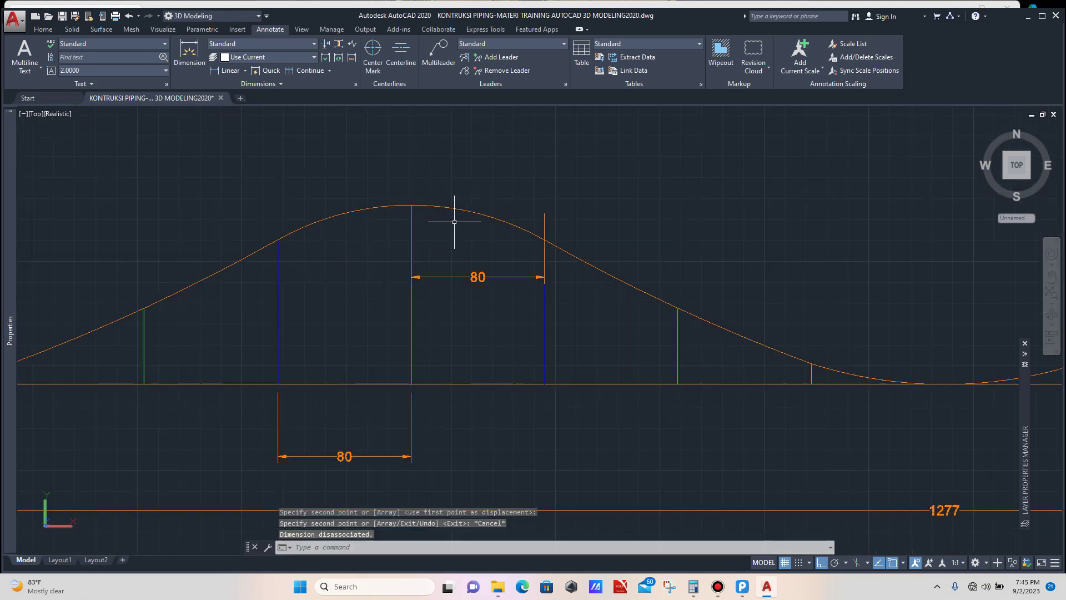
# Step: Rotate the copied spacing dimension 90° to vertical about the top of the cyan line
pyautogui.click(488, 285)
pyautogui.click(454, 189)
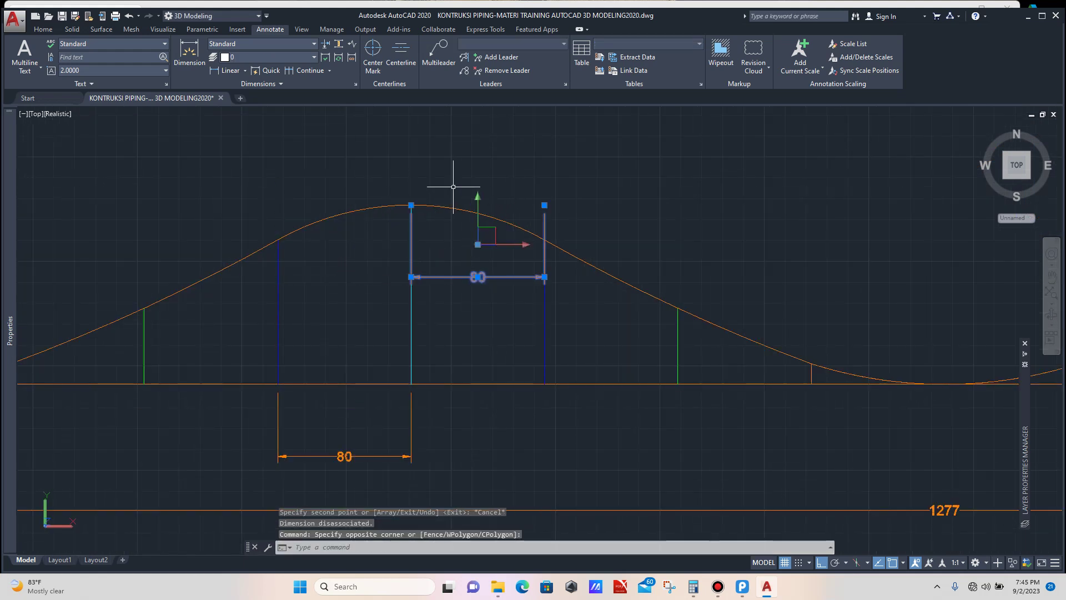
pyautogui.write('RO')
pyautogui.press('Return')
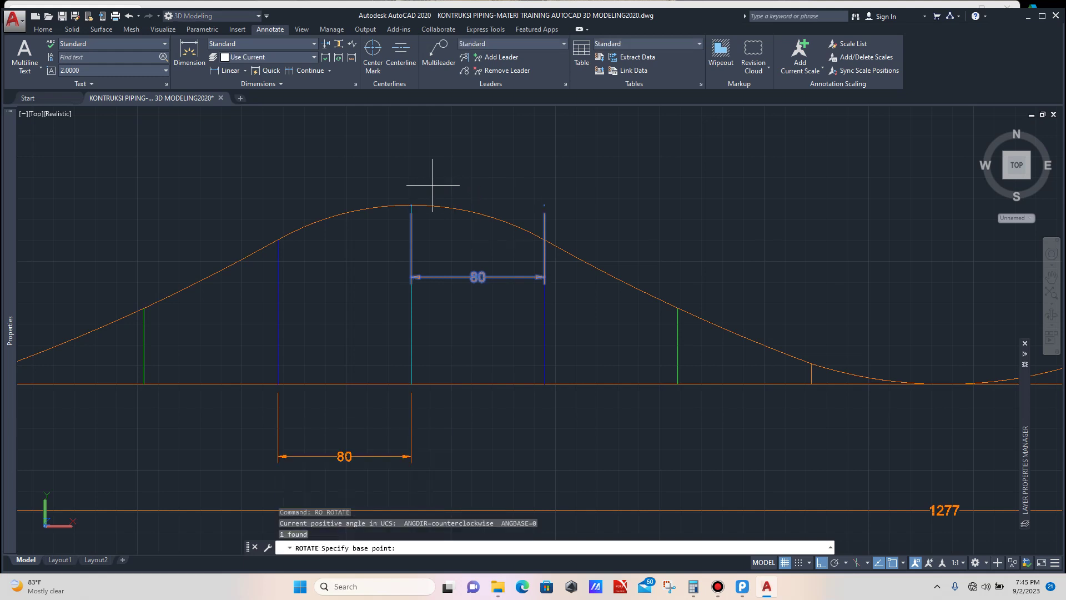
pyautogui.click(411, 205)
pyautogui.click(390, 142)
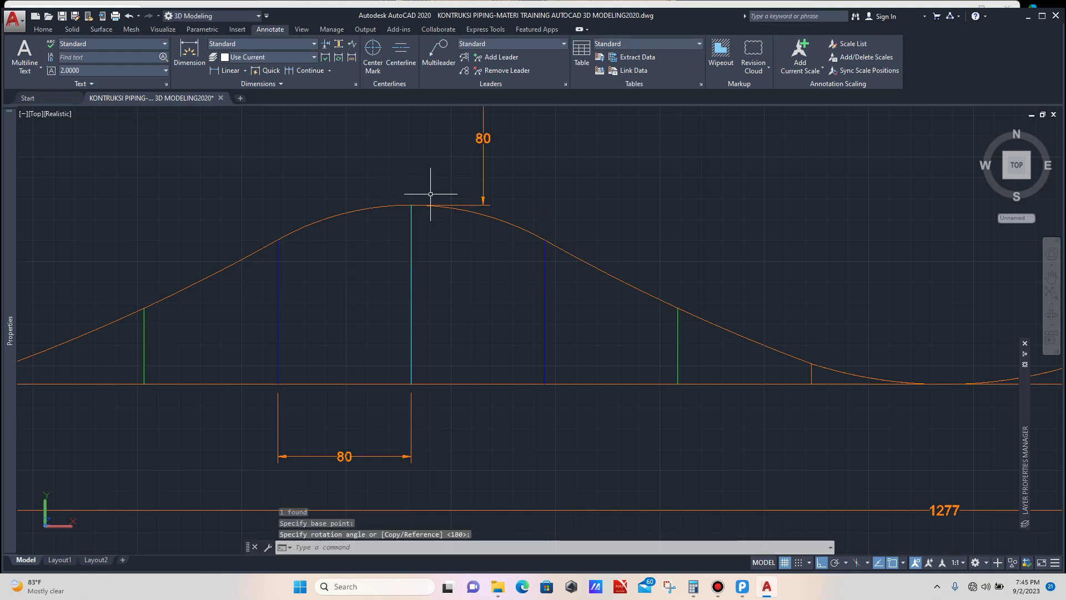
# Step: Stretch the rotated dimension's lower extension origin to the foot of the cyan line on the baseline
pyautogui.scroll(-4, 456, 211)
pyautogui.scroll(3, 456, 190)
pyautogui.click(503, 158)
pyautogui.click(468, 179)
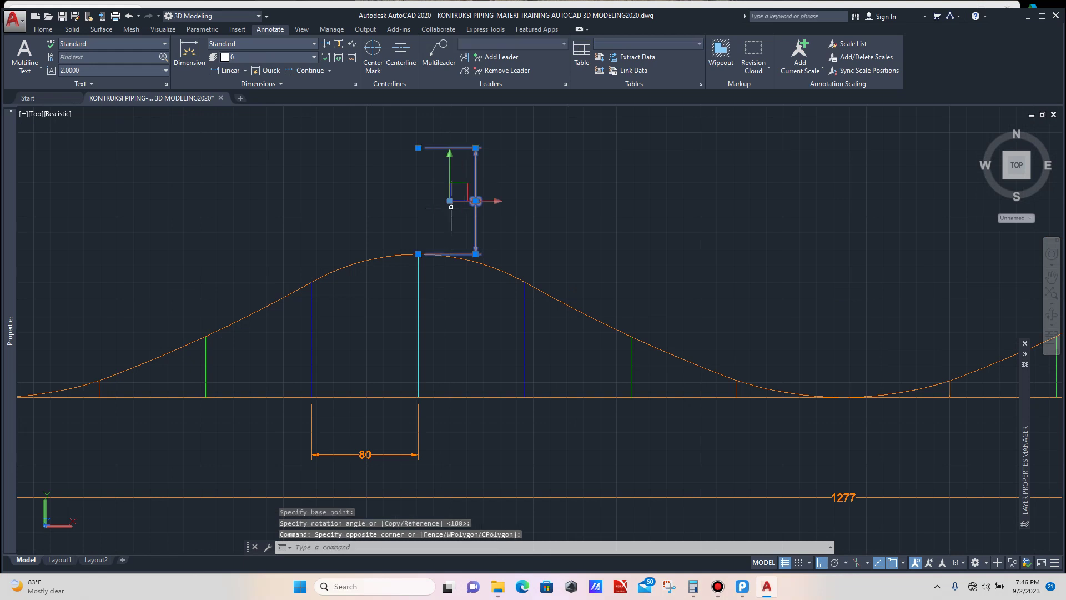
pyautogui.click(418, 254)
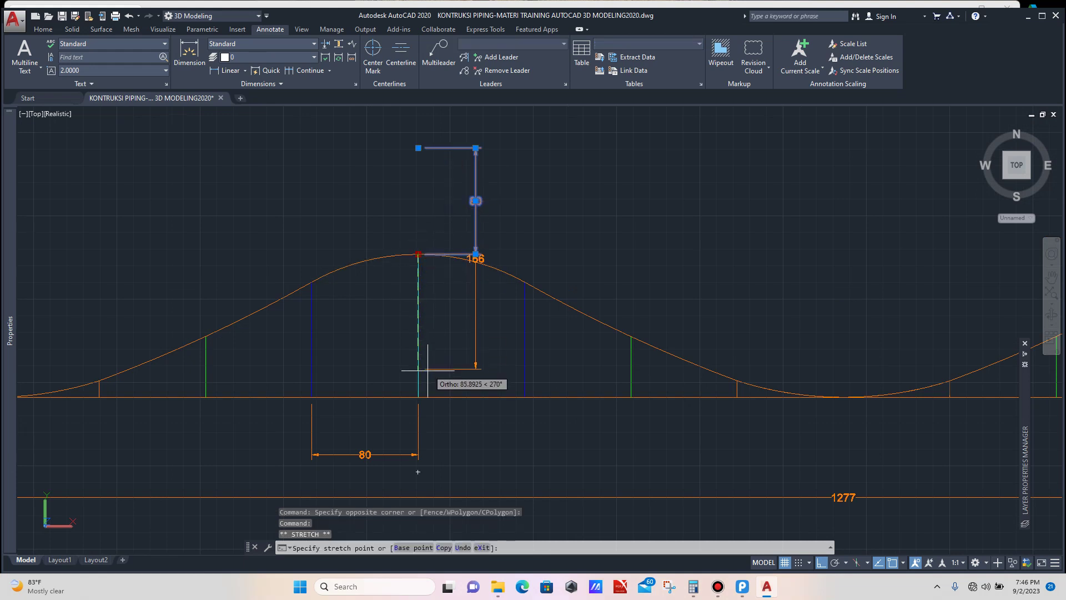
pyautogui.scroll(2, 425, 383)
pyautogui.click(418, 399)
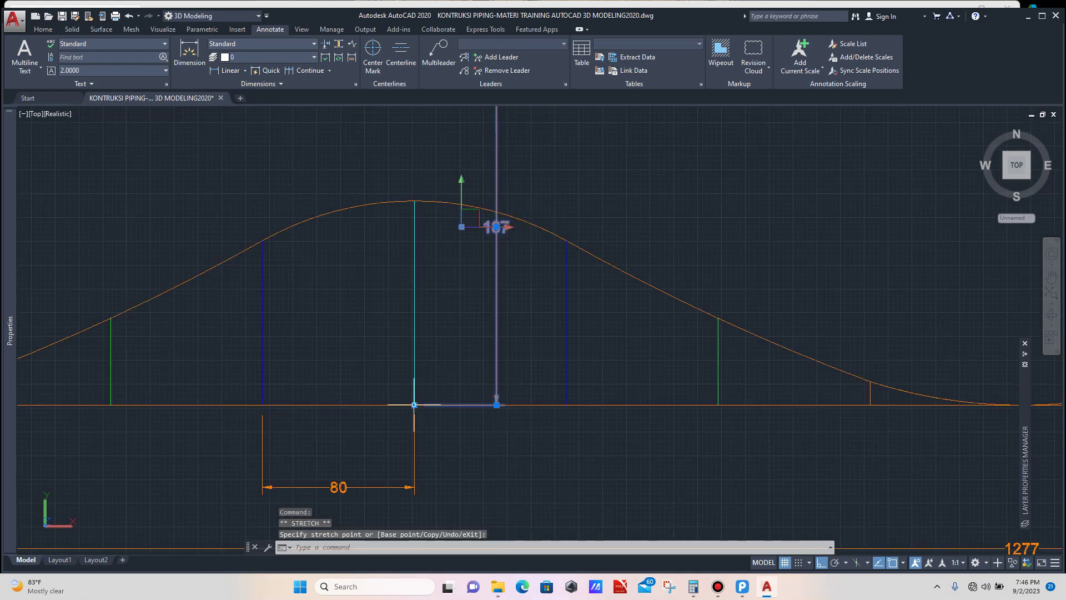
# Step: Stretch the vertical dimension's upper extension origin to the top of the cyan line at the curve's peak
pyautogui.scroll(-2, 444, 344)
pyautogui.click(426, 159)
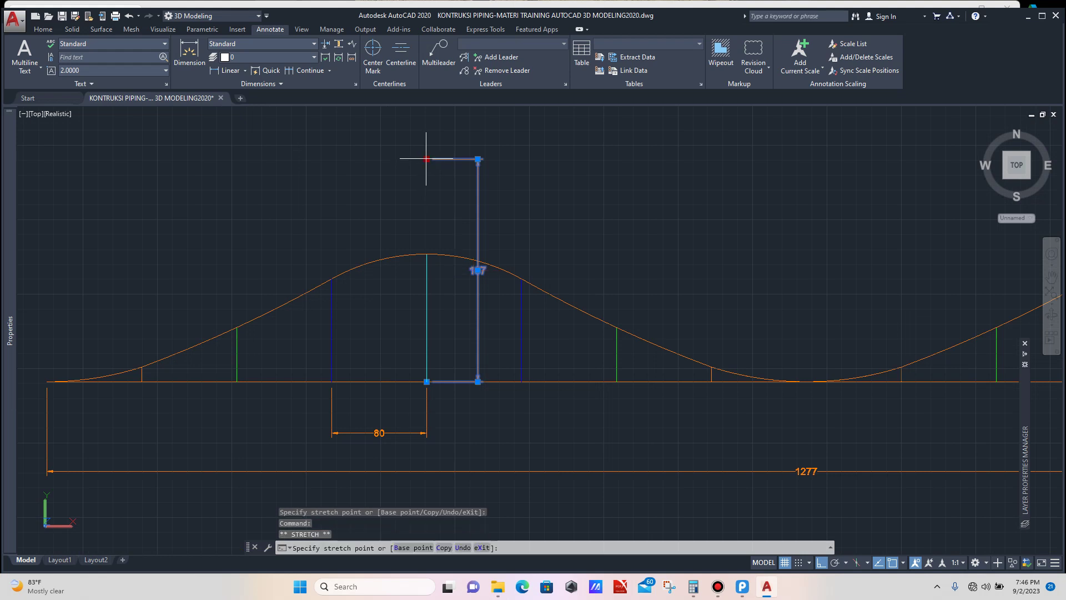
pyautogui.scroll(2, 423, 231)
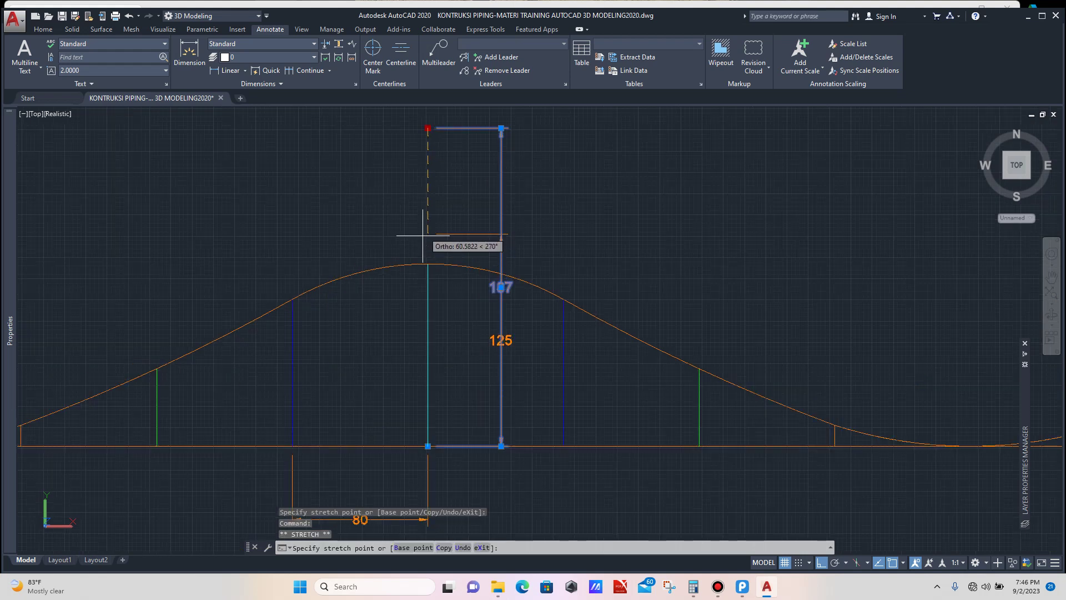
pyautogui.click(428, 263)
# Step: Move the cyan line's height dimension line closer to the cyan line
pyautogui.scroll(2, 492, 347)
pyautogui.moveTo(504, 357)
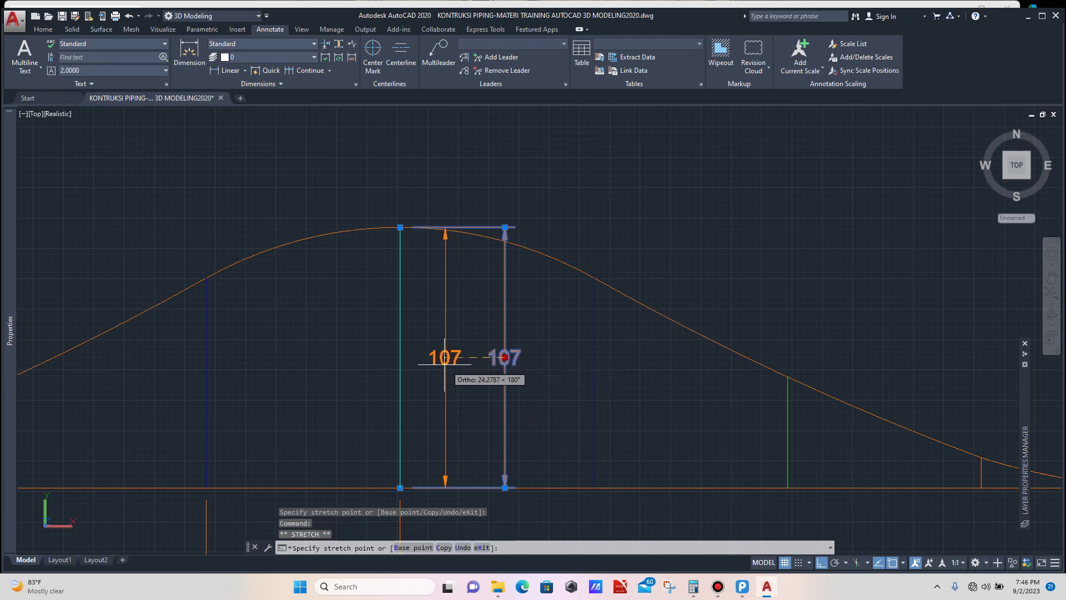
pyautogui.click(445, 357)
pyautogui.press('Escape')
pyautogui.scroll(-3, 430, 291)
pyautogui.scroll(3, 428, 305)
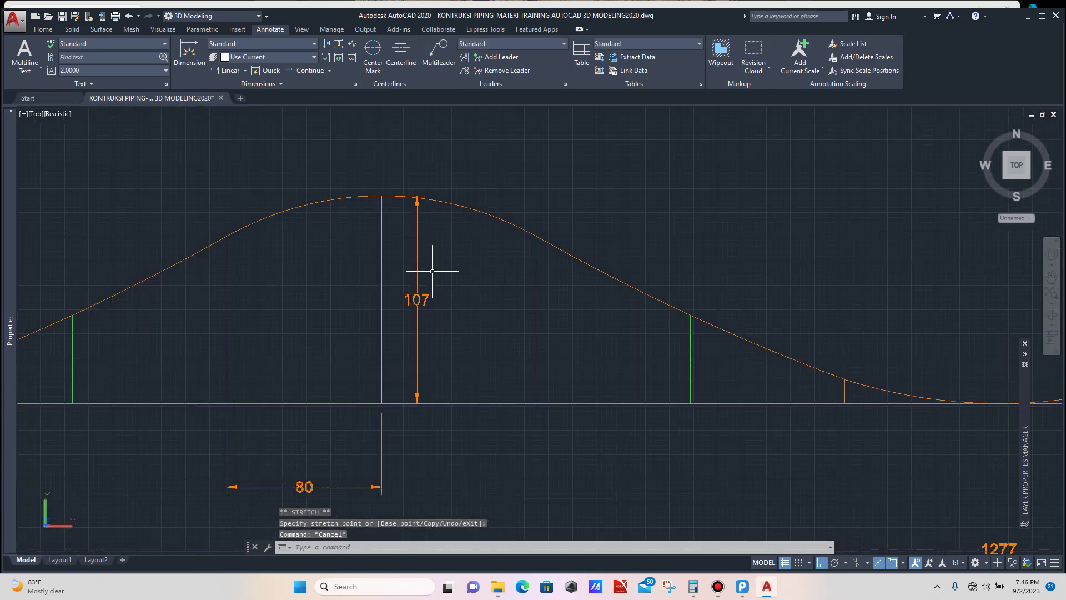
pyautogui.click(427, 259)
pyautogui.click(412, 242)
pyautogui.scroll(-2, 435, 235)
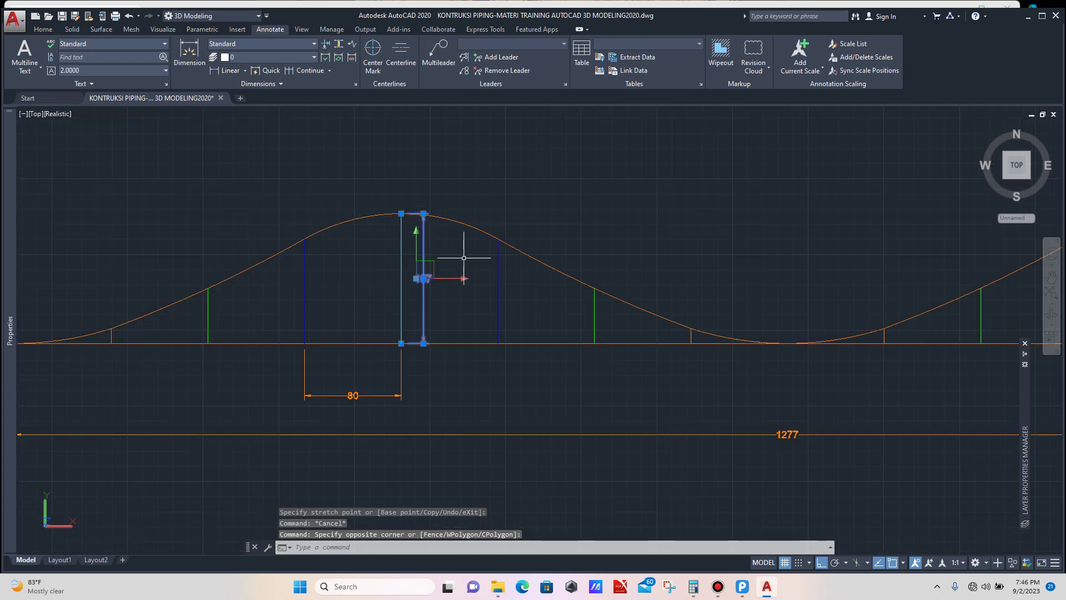
pyautogui.press('Escape')
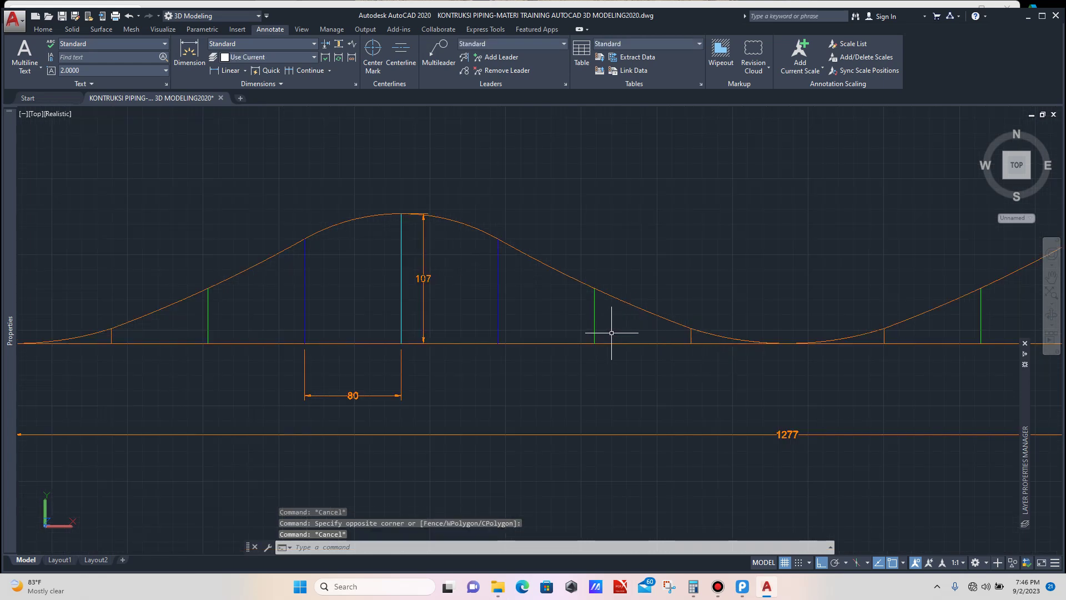
# Step: Copy the cyan line's height dimension from the cyan line's foot to the foot of the blue line on its right
pyautogui.scroll(2, 419, 272)
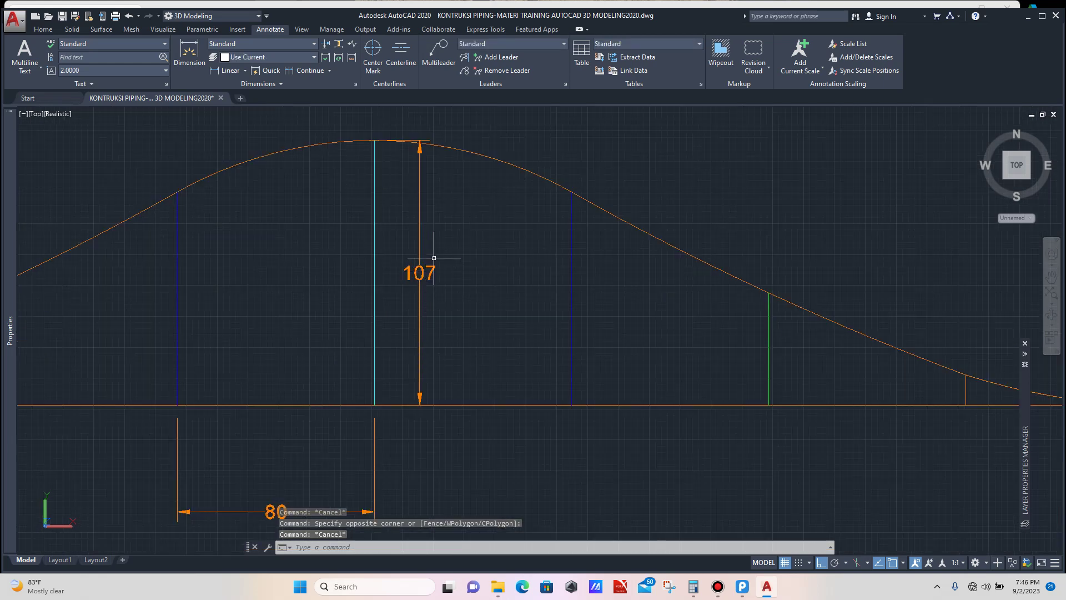
pyautogui.click(433, 231)
pyautogui.click(412, 242)
pyautogui.scroll(-2, 422, 241)
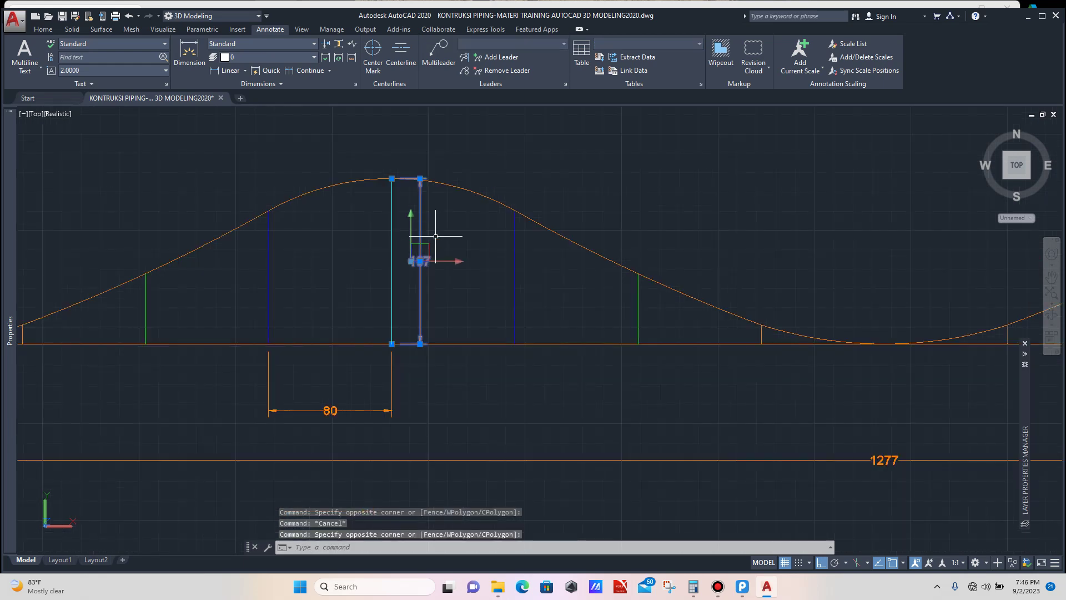
pyautogui.write('co')
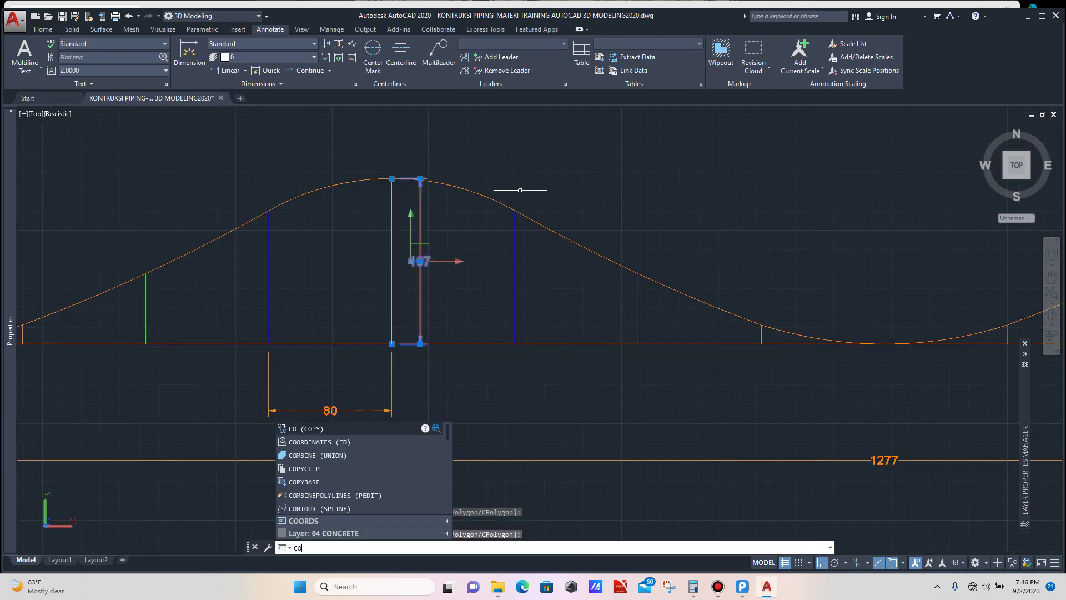
pyautogui.press('Return')
pyautogui.scroll(3, 409, 348)
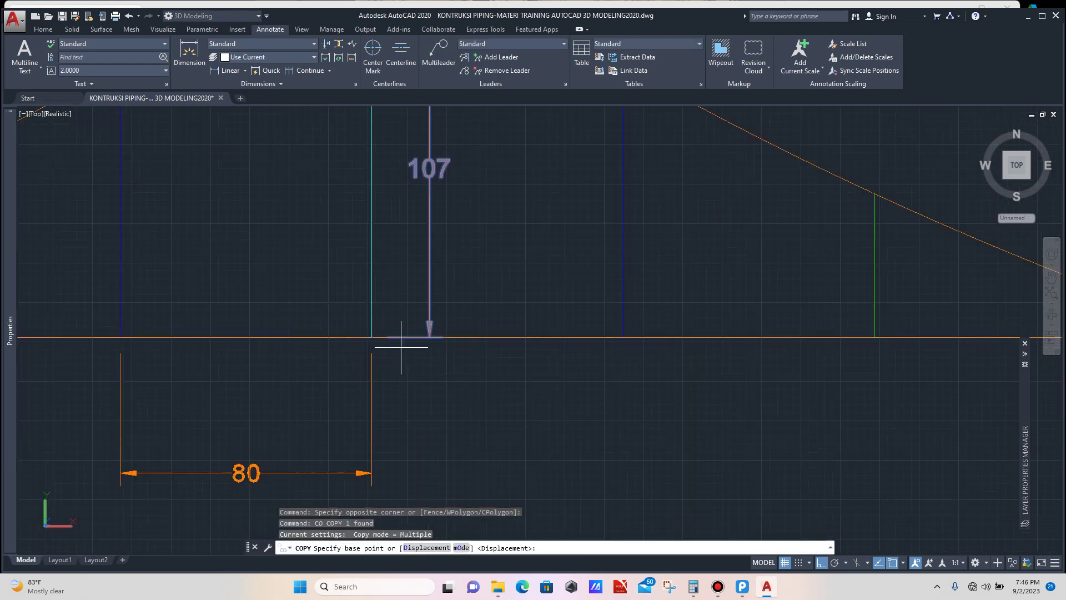
pyautogui.click(375, 336)
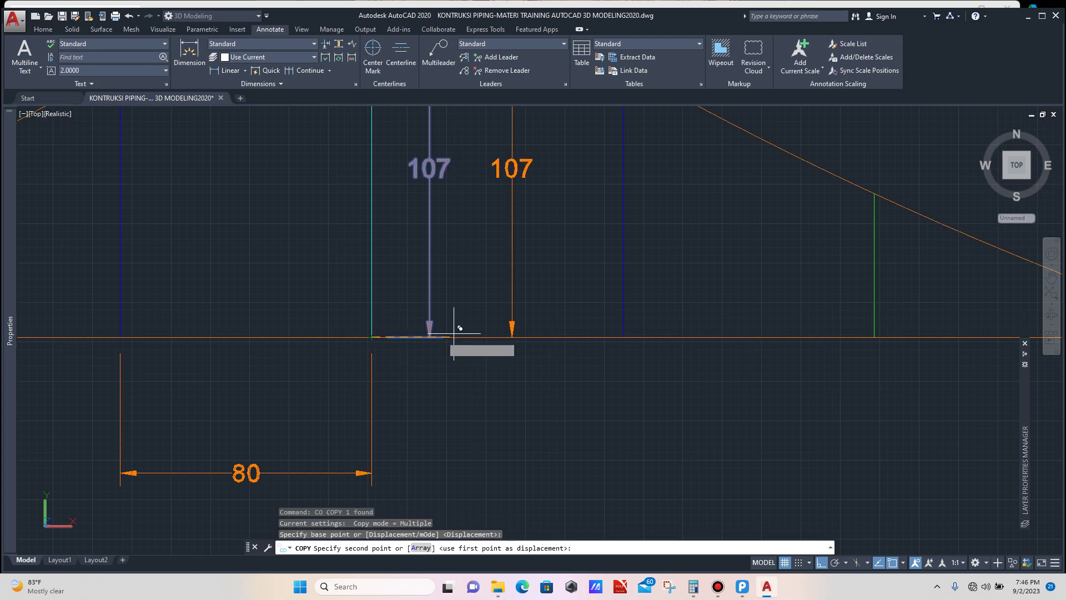
pyautogui.click(622, 336)
pyautogui.press('Escape')
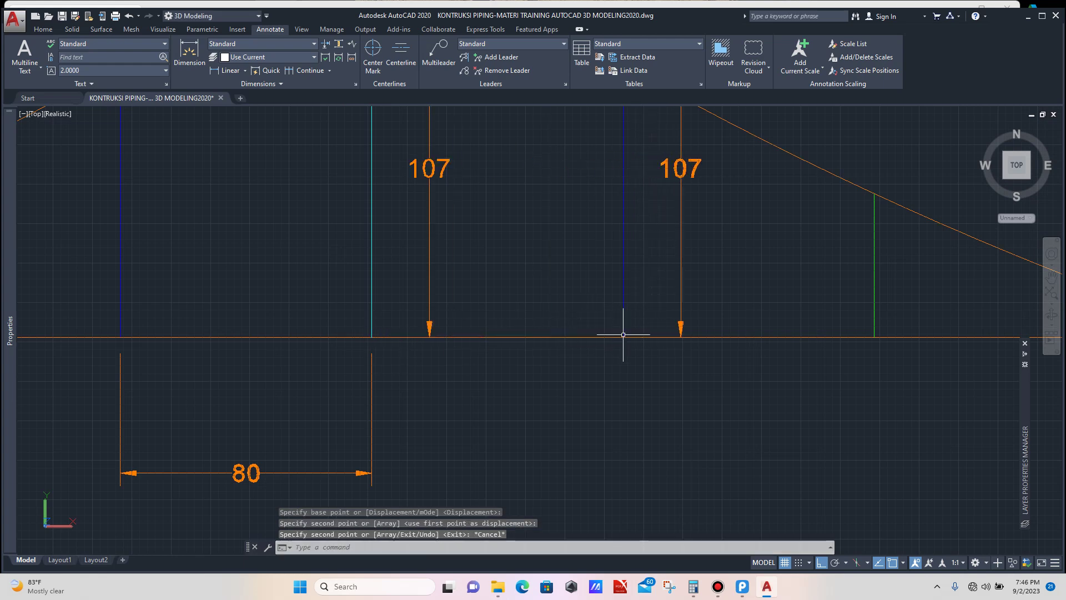
# Step: Stretch the copied height dimension's upper extension origin to the blue line's top on the curve
pyautogui.scroll(-3, 638, 237)
pyautogui.scroll(3, 637, 198)
pyautogui.click(631, 167)
pyautogui.click(599, 174)
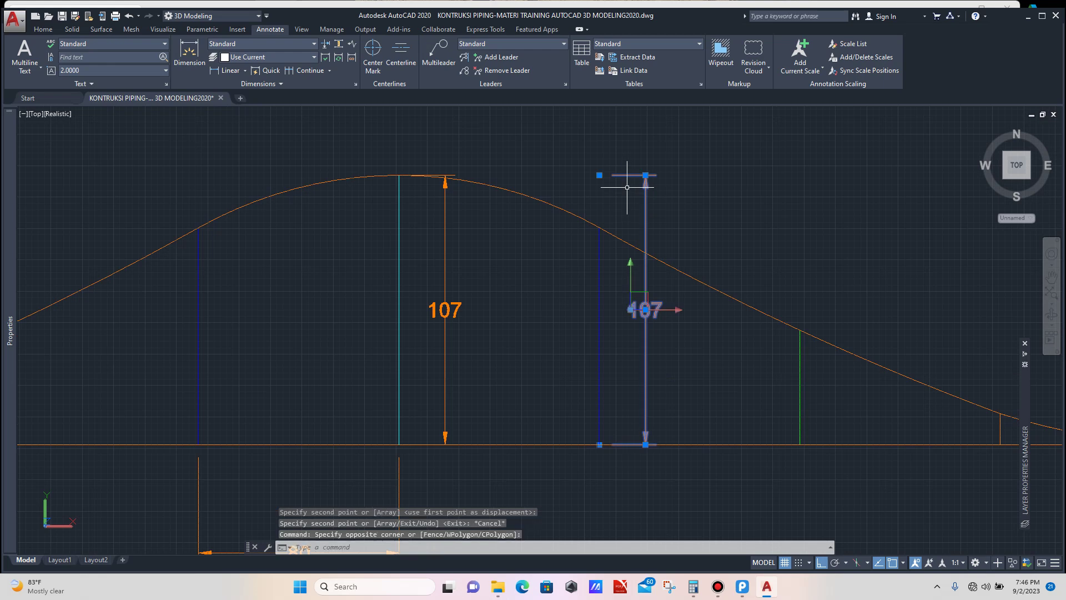
pyautogui.click(599, 174)
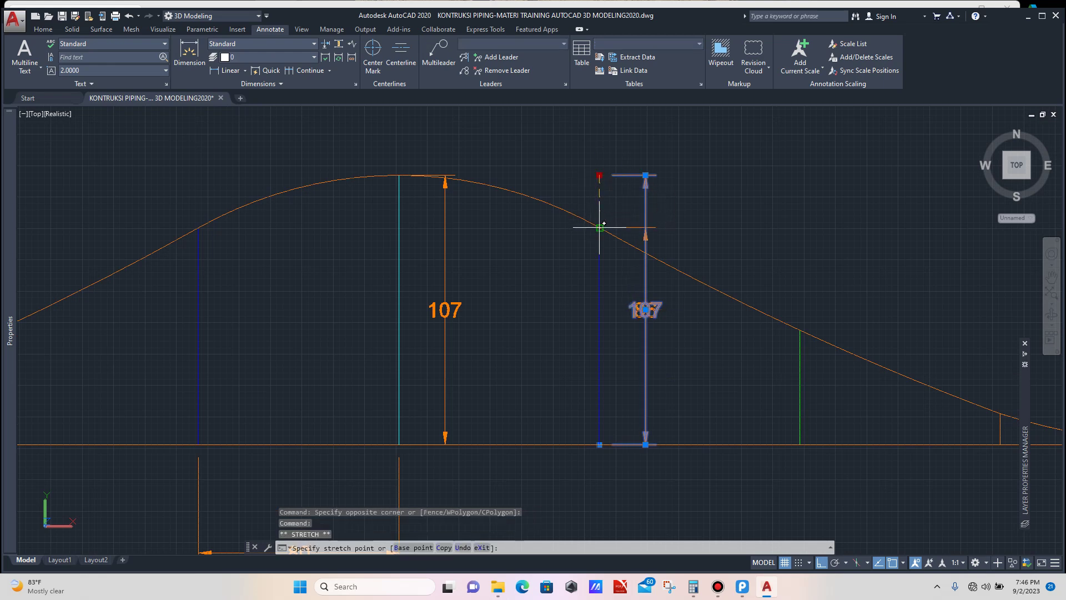
pyautogui.click(600, 227)
# Step: Move the blue line's height dimension text down to the middle of its dimension line
pyautogui.scroll(-3, 575, 230)
pyautogui.scroll(4, 626, 279)
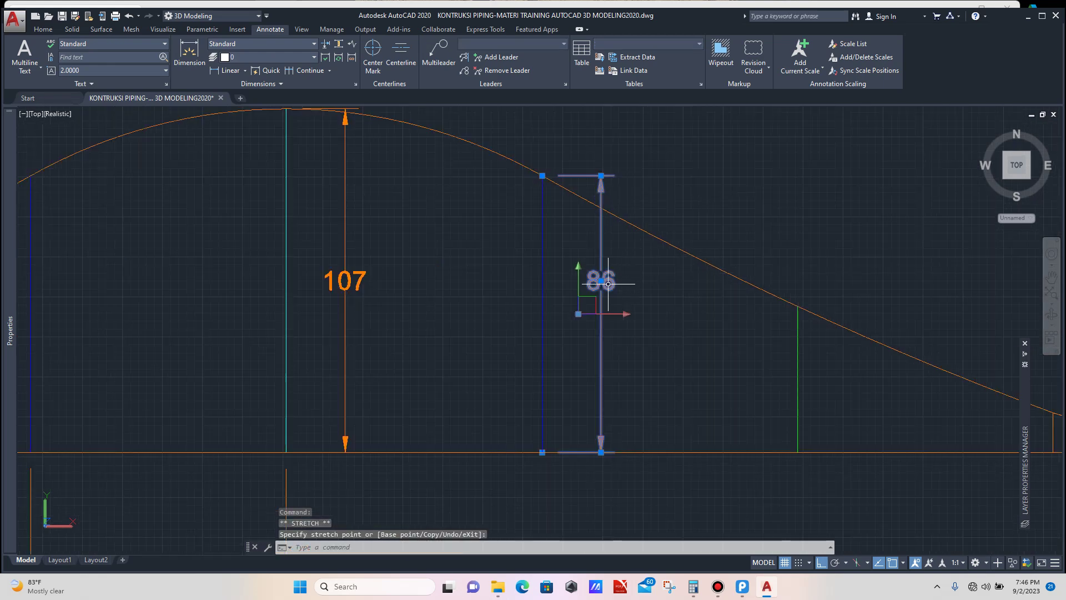
pyautogui.click(602, 316)
pyautogui.scroll(-5, 563, 301)
pyautogui.press('Escape')
# Step: Copy the blue line's height dimension from the blue line's foot to the foot of the green line on its right
pyautogui.scroll(4, 577, 281)
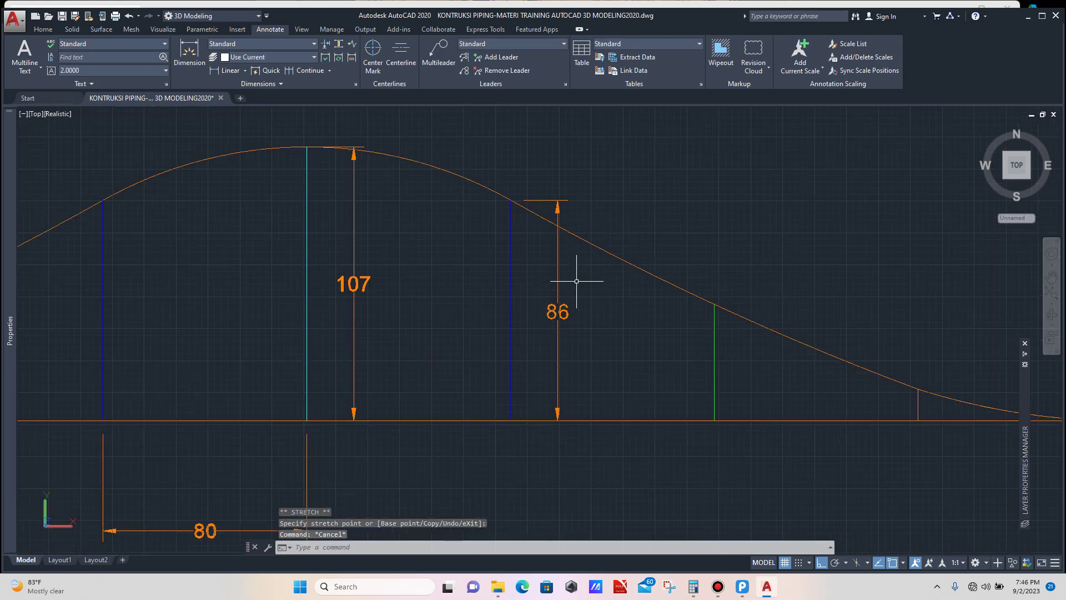
pyautogui.click(571, 281)
pyautogui.click(548, 309)
pyautogui.scroll(-2, 552, 302)
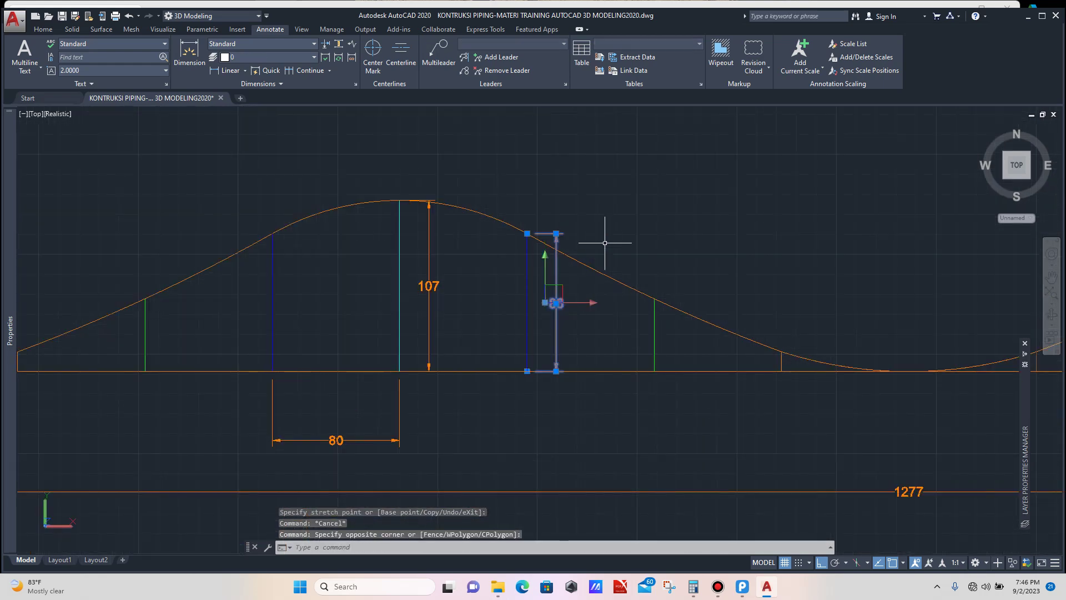
pyautogui.write('co')
pyautogui.press('Return')
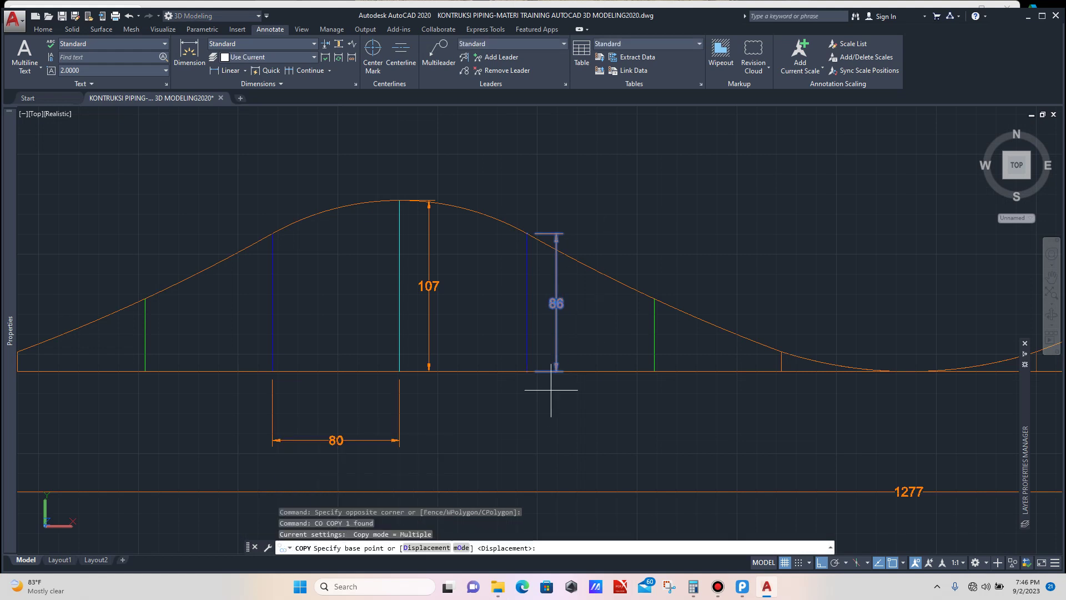
pyautogui.scroll(3, 530, 363)
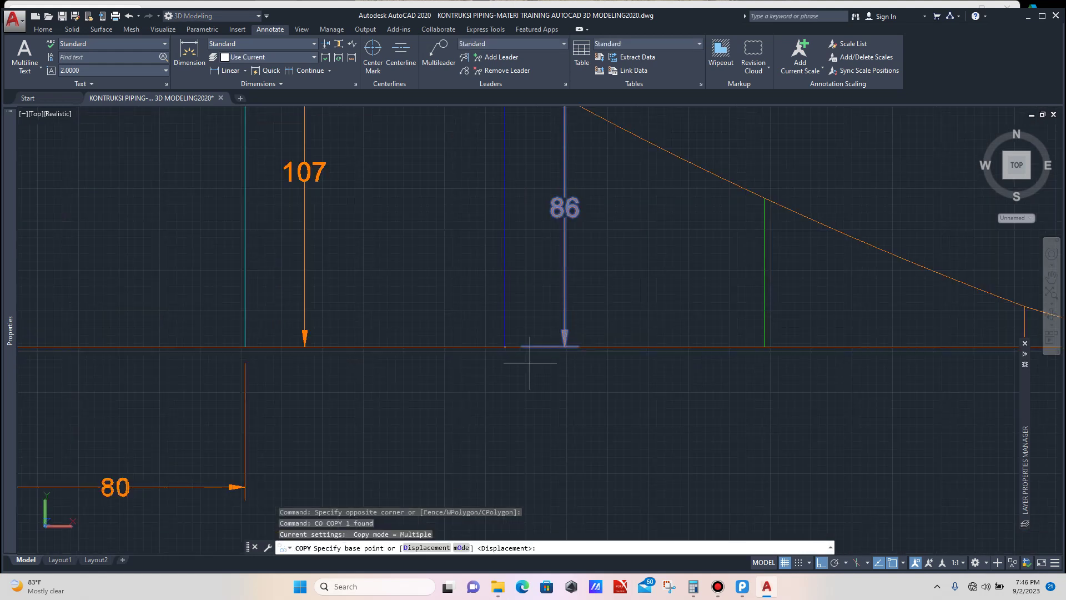
pyautogui.click(504, 346)
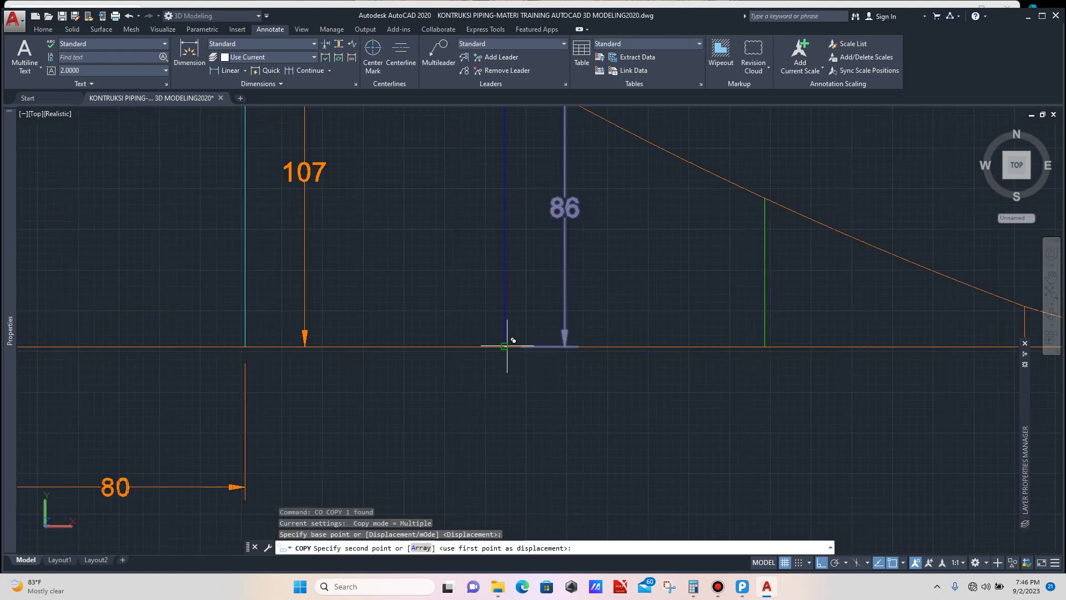
pyautogui.click(765, 347)
pyautogui.scroll(-2, 766, 344)
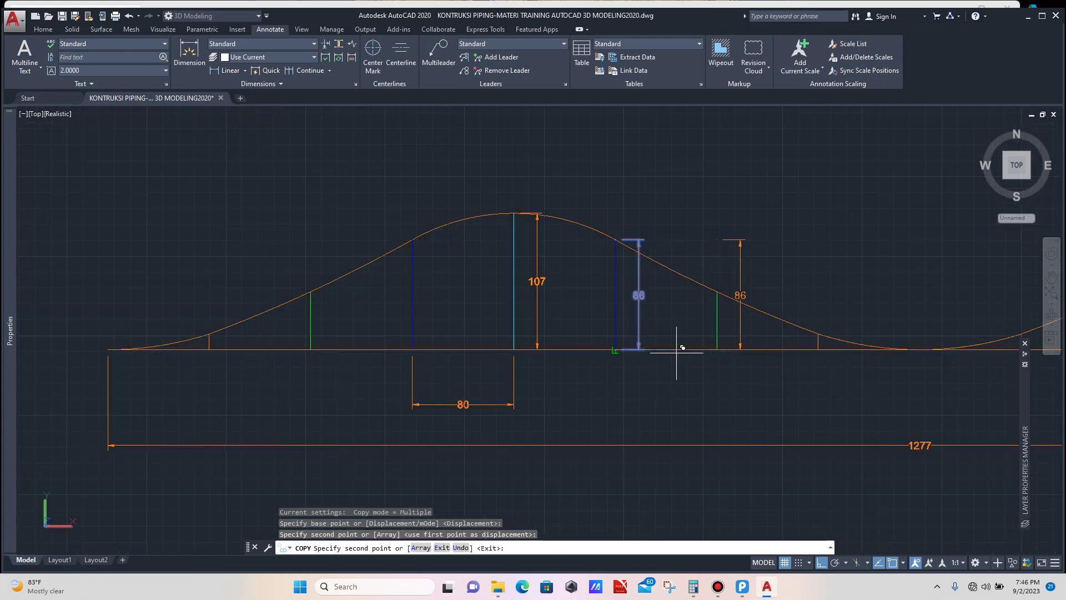
pyautogui.press('Escape')
# Step: Stretch the copied dimension's upper extension origin to the green line's top on the curve and lower its text to mid-height
pyautogui.scroll(3, 735, 227)
pyautogui.click(736, 226)
pyautogui.click(697, 236)
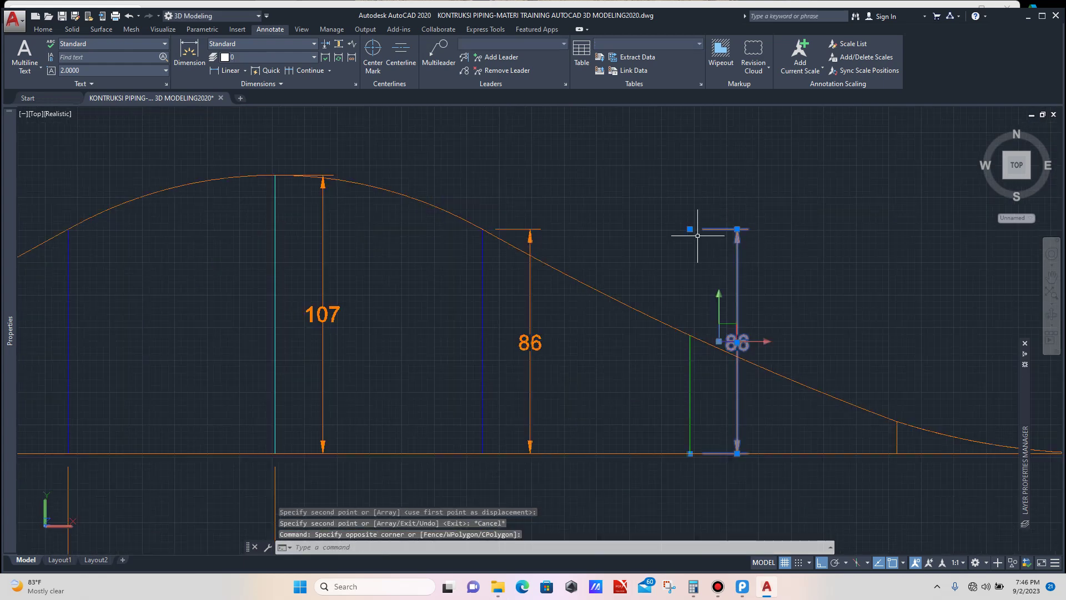
pyautogui.click(690, 229)
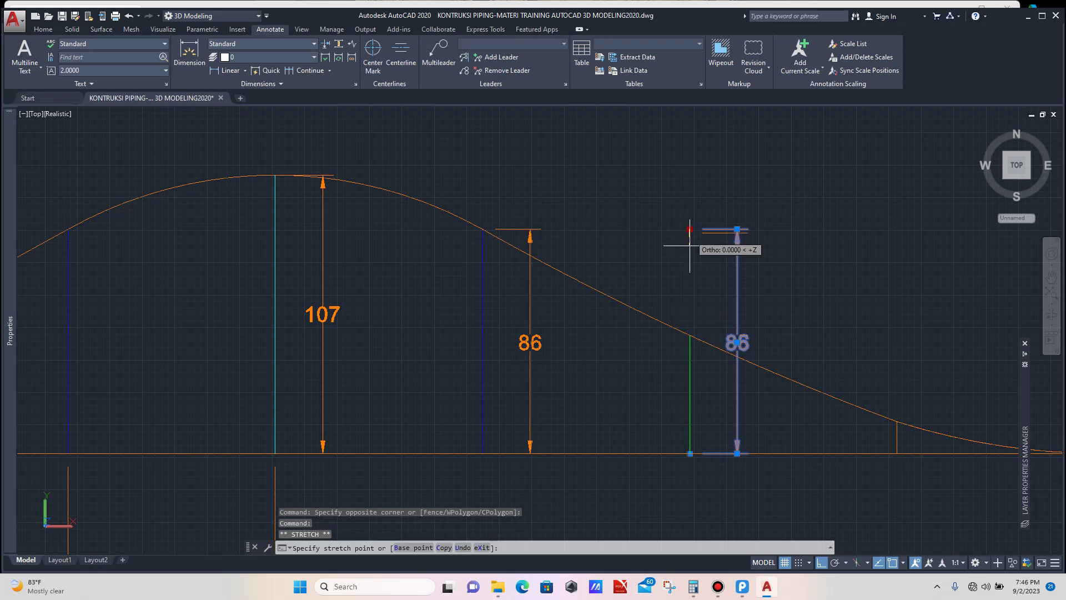
pyautogui.click(690, 335)
pyautogui.scroll(5, 702, 338)
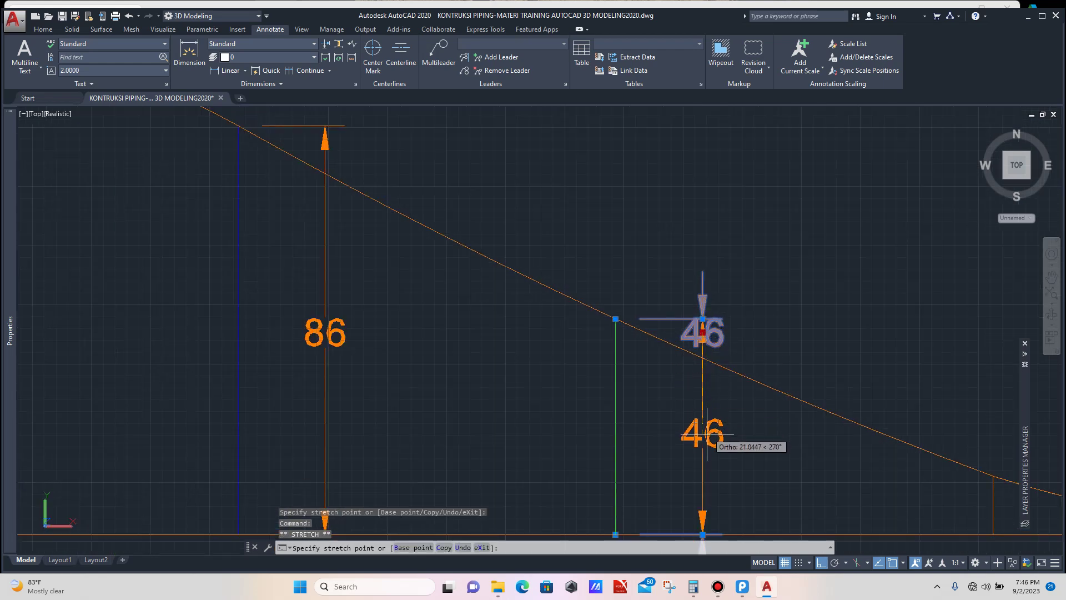
pyautogui.scroll(-5, 586, 361)
pyautogui.press('Escape')
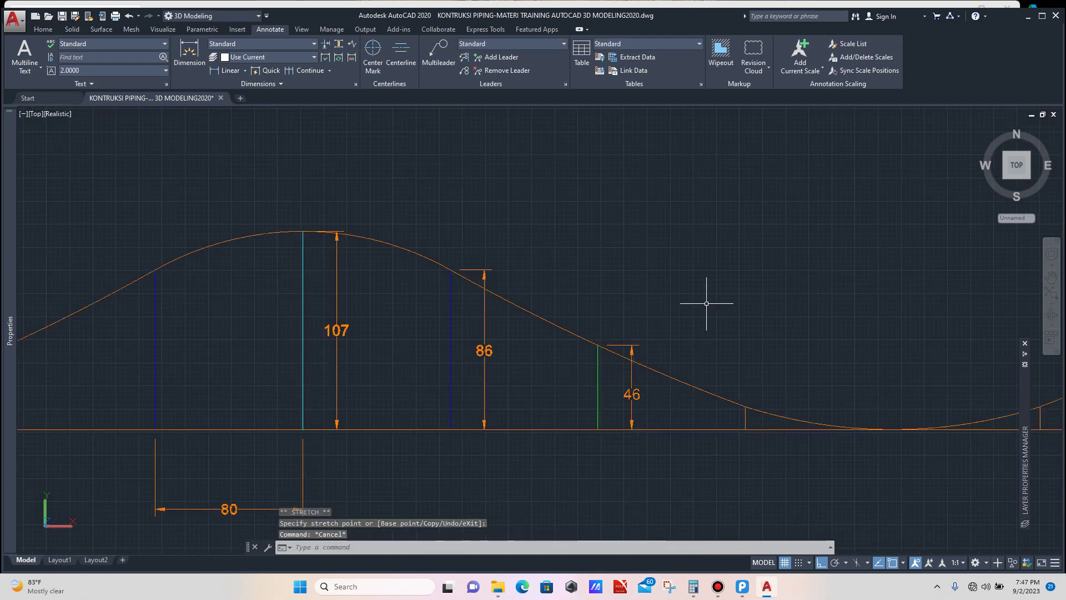
# Step: Copy the green line's height dimension from the green line's foot to the foot of the short orange line on its right
pyautogui.scroll(-3, 702, 298)
pyautogui.scroll(2, 708, 343)
pyautogui.scroll(5, 708, 343)
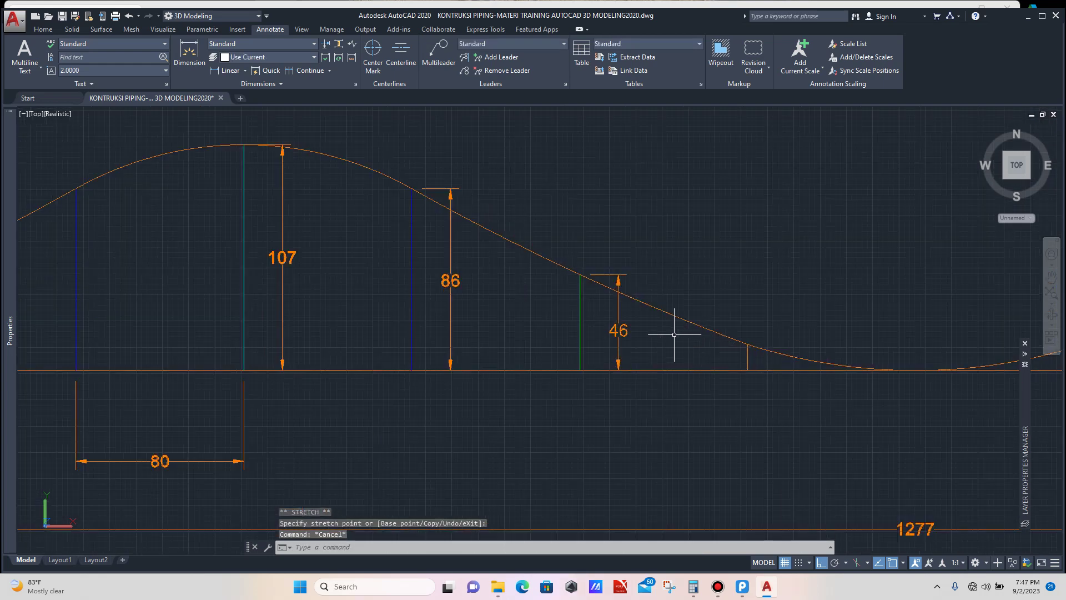
pyautogui.click(614, 296)
pyautogui.click(500, 277)
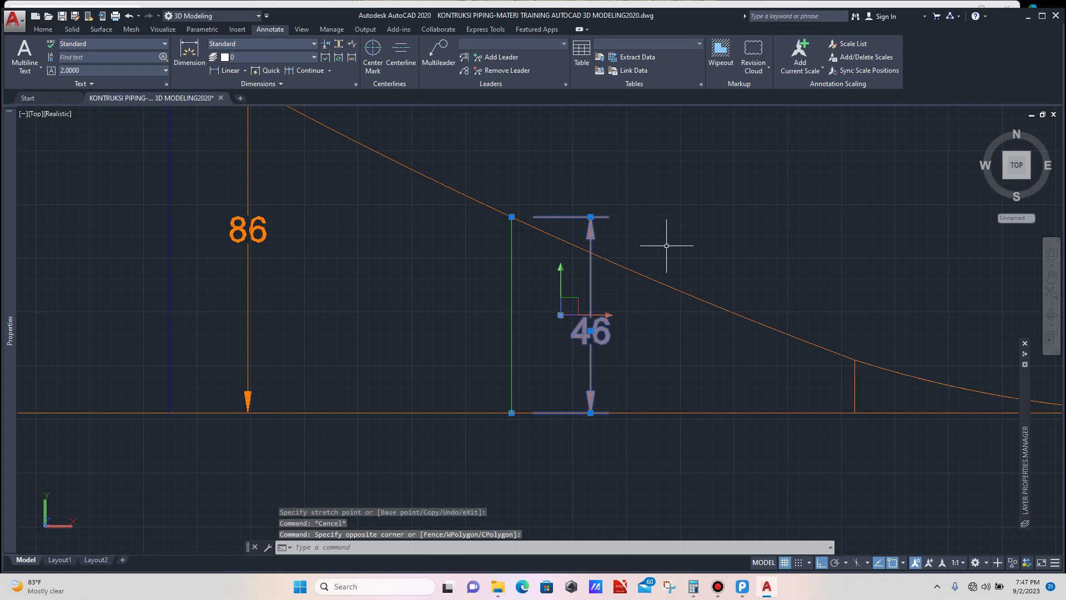
pyautogui.write('co')
pyautogui.press('Return')
pyautogui.scroll(-2, 676, 238)
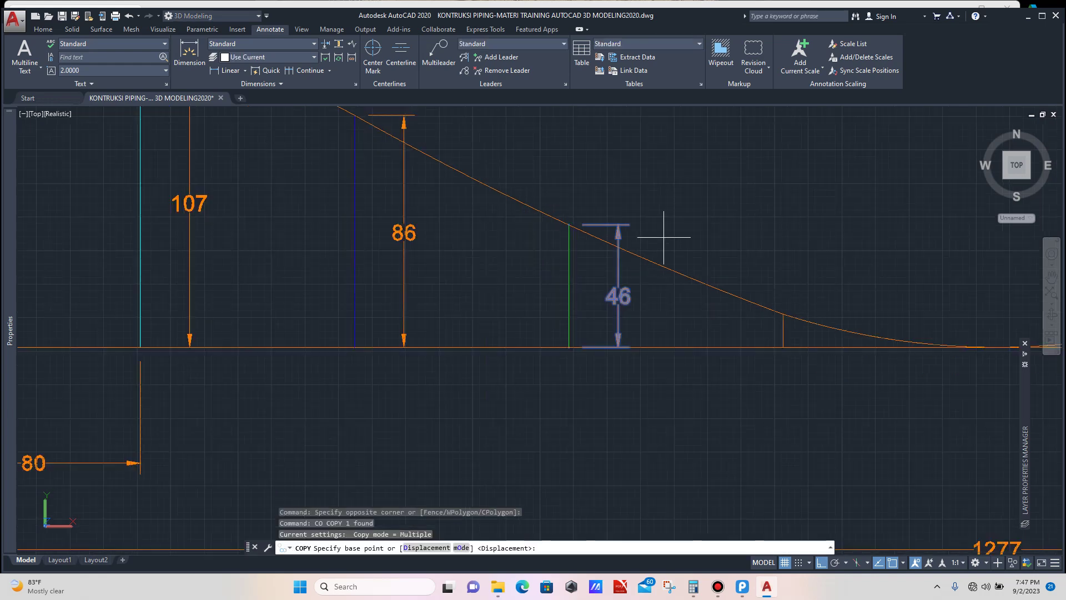
pyautogui.scroll(2, 624, 298)
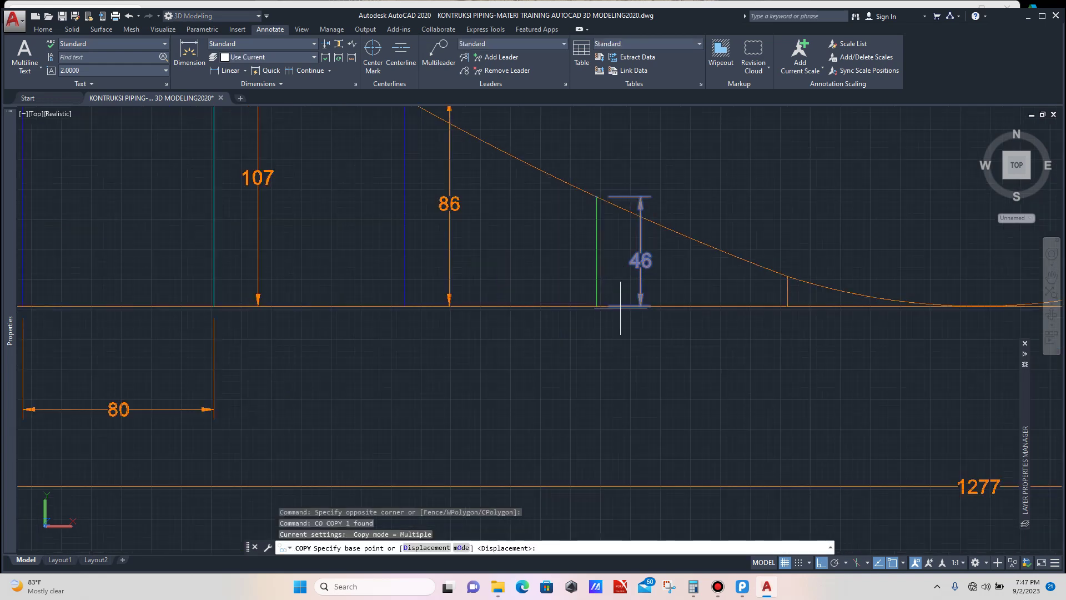
pyautogui.click(586, 305)
pyautogui.scroll(-3, 639, 300)
pyautogui.scroll(3, 678, 300)
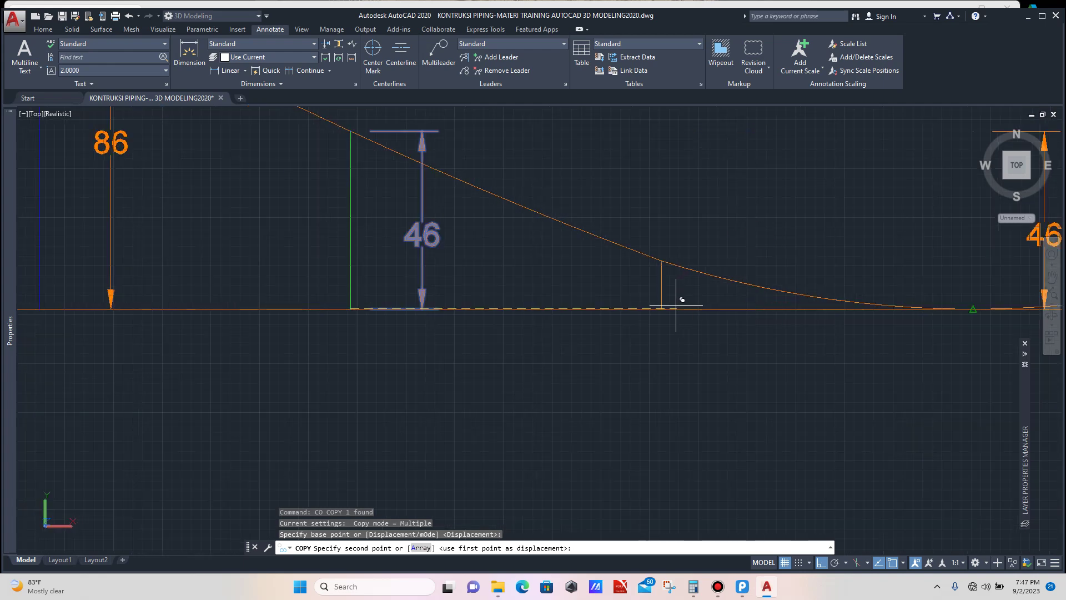
pyautogui.click(661, 308)
pyautogui.scroll(-3, 658, 302)
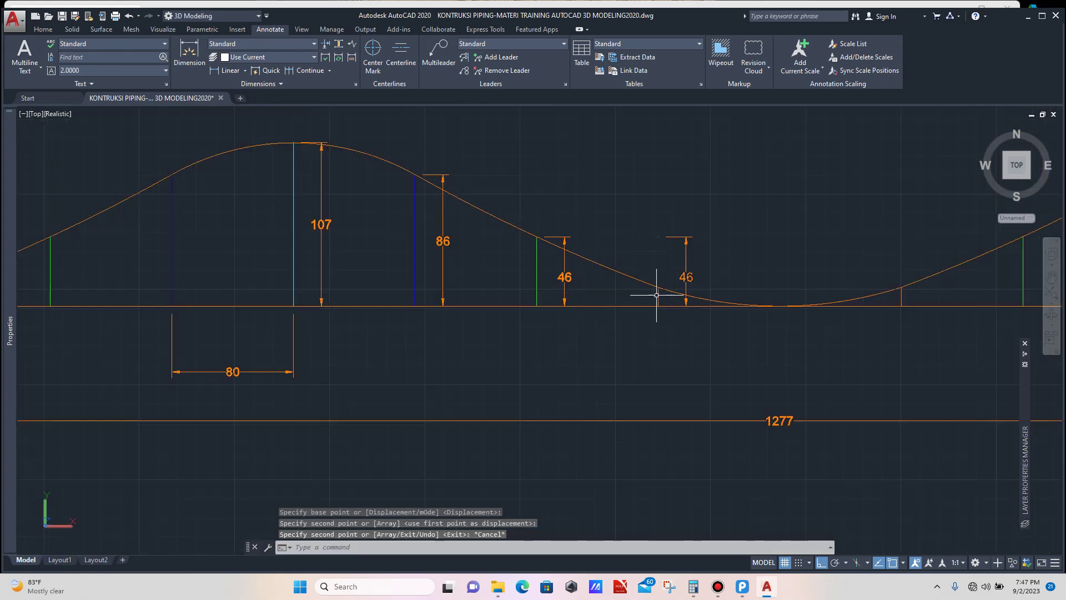
pyautogui.scroll(3, 677, 230)
pyautogui.press('Escape')
# Step: Stretch the copied height dimension's upper extension origin to the short orange line's top on the curve
pyautogui.click(674, 230)
pyautogui.click(658, 256)
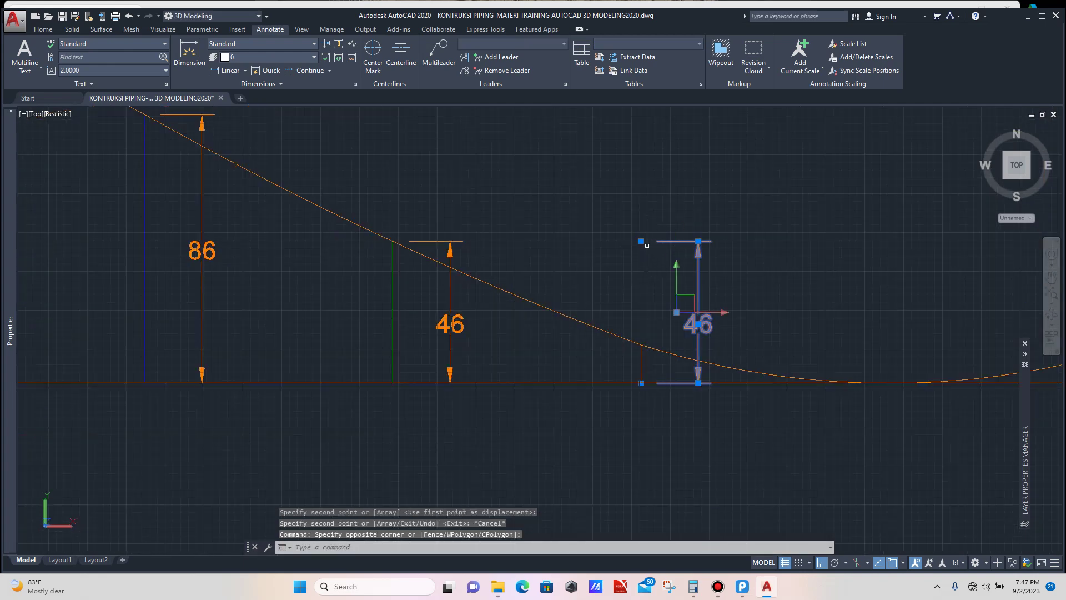
pyautogui.click(640, 241)
pyautogui.scroll(2, 643, 322)
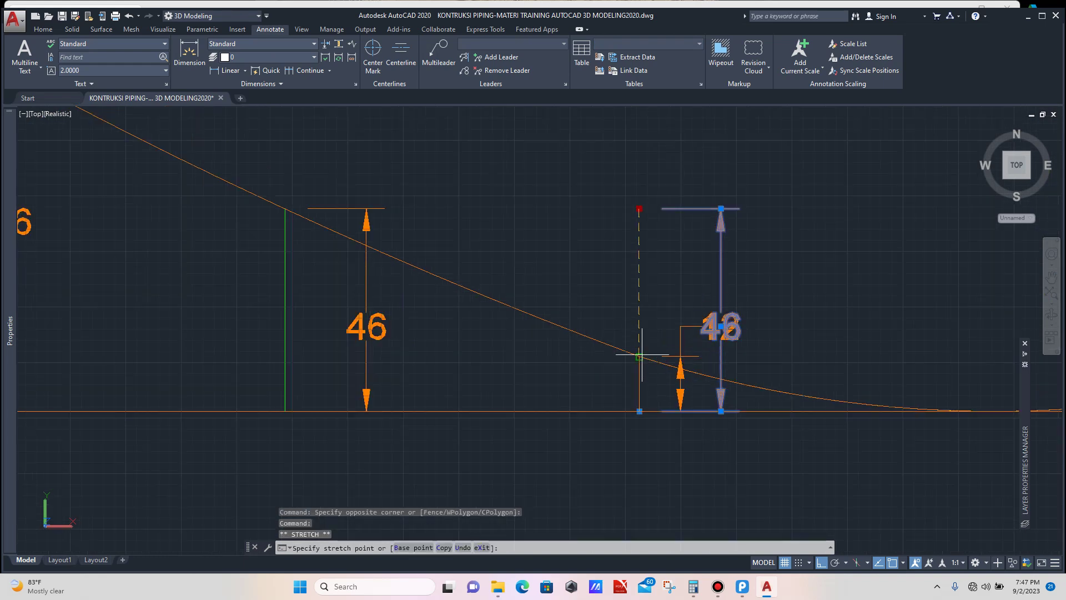
pyautogui.click(639, 355)
pyautogui.scroll(-2, 644, 281)
pyautogui.press('Escape')
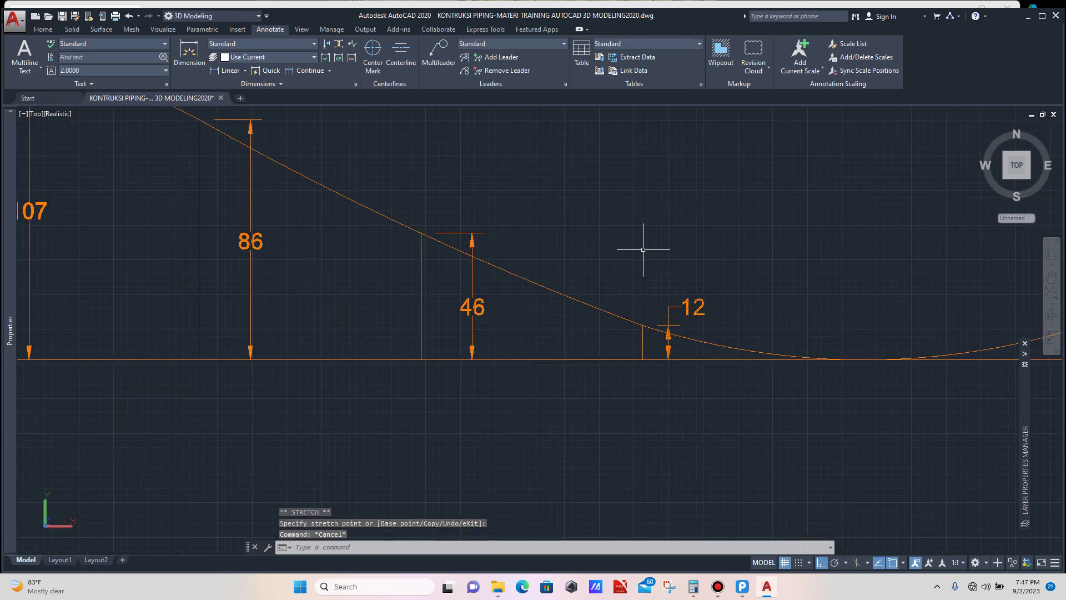
# Step: Select every arc segment of the flat pattern curve along its full length and change their color to Red
pyautogui.scroll(-4, 667, 279)
pyautogui.scroll(5, 670, 279)
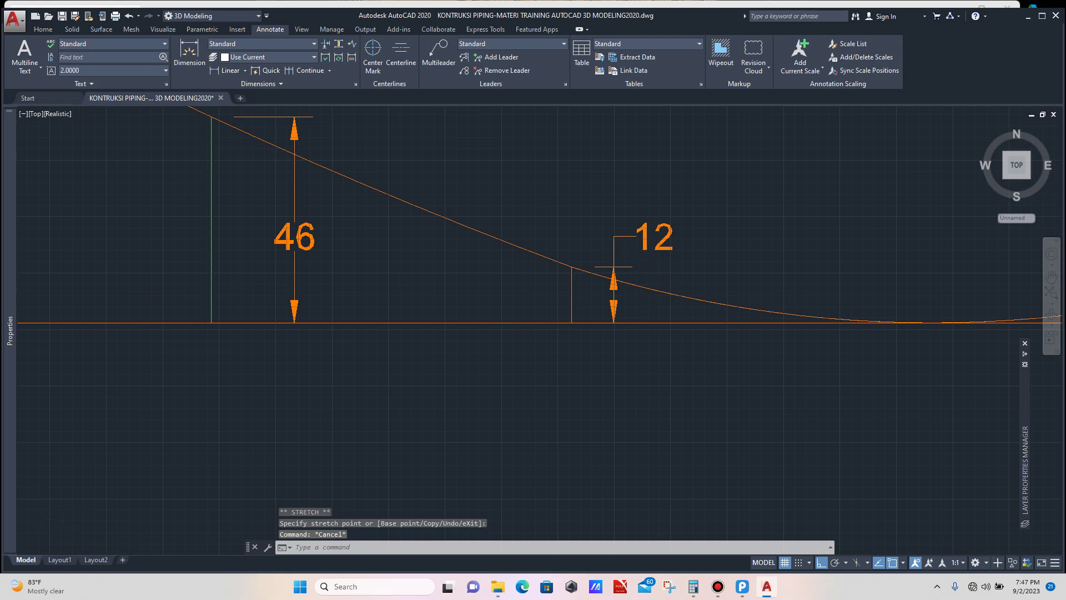
pyautogui.scroll(-5, 595, 250)
pyautogui.scroll(3, 496, 168)
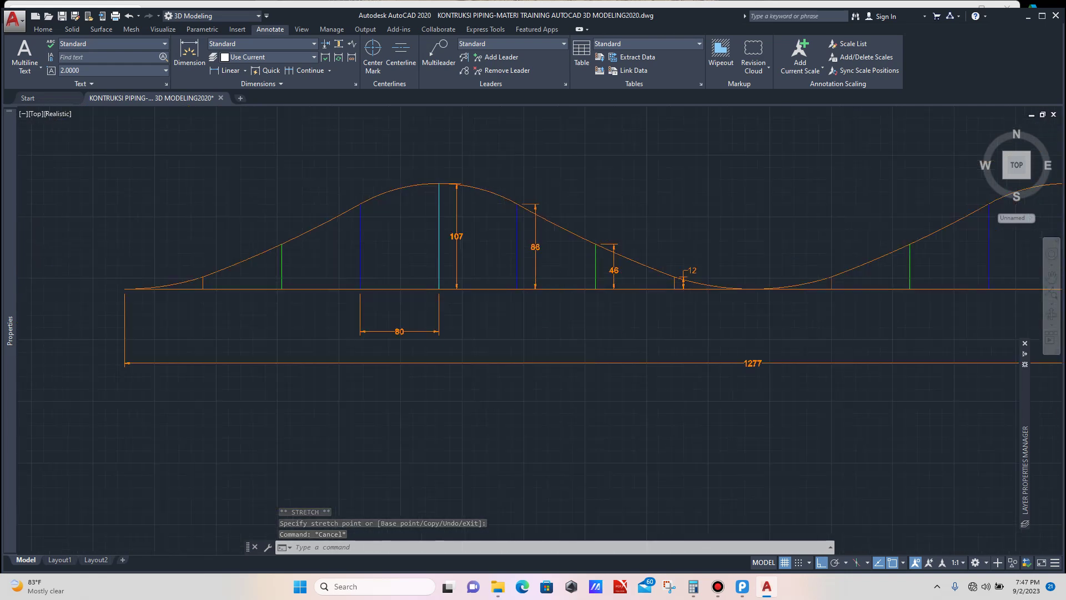
pyautogui.click(495, 168)
pyautogui.click(489, 198)
pyautogui.scroll(-4, 511, 185)
pyautogui.scroll(3, 426, 185)
pyautogui.click(426, 185)
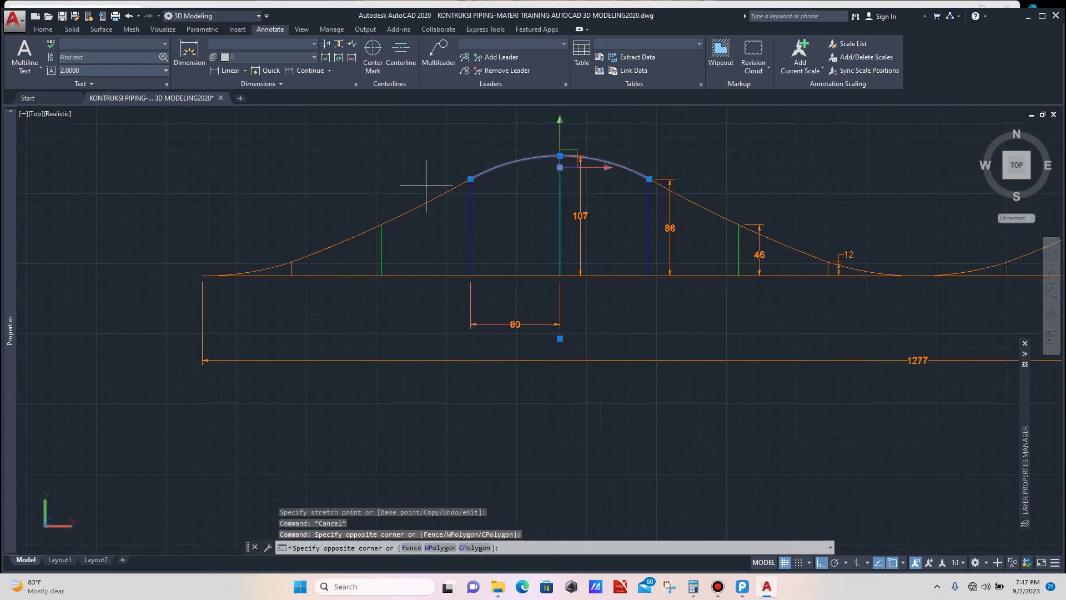
pyautogui.click(405, 226)
pyautogui.scroll(3, 294, 256)
pyautogui.click(276, 253)
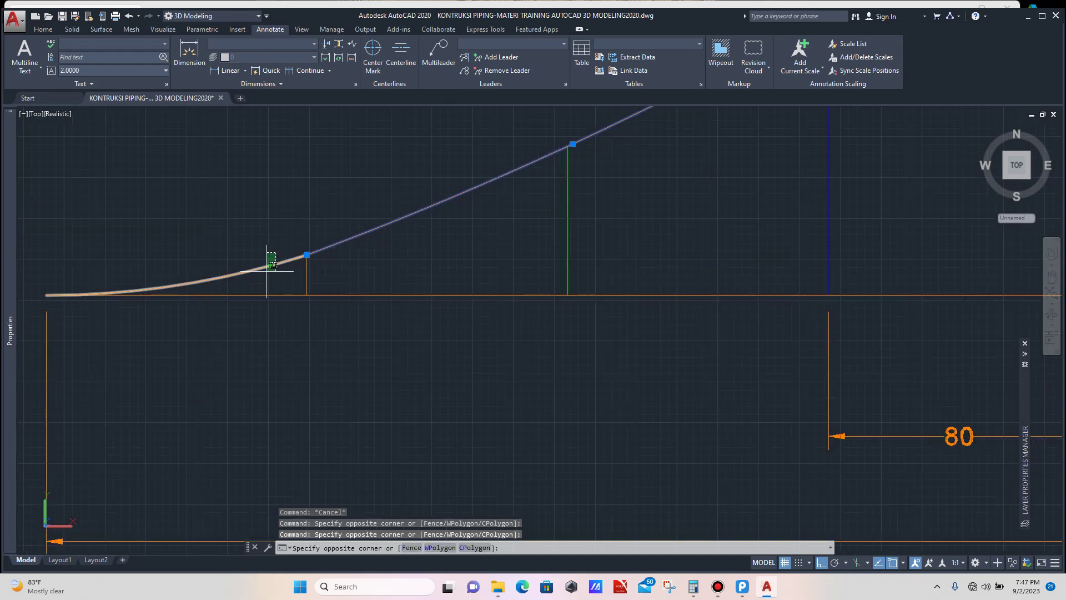
pyautogui.click(267, 271)
pyautogui.scroll(-4, 267, 271)
pyautogui.click(751, 181)
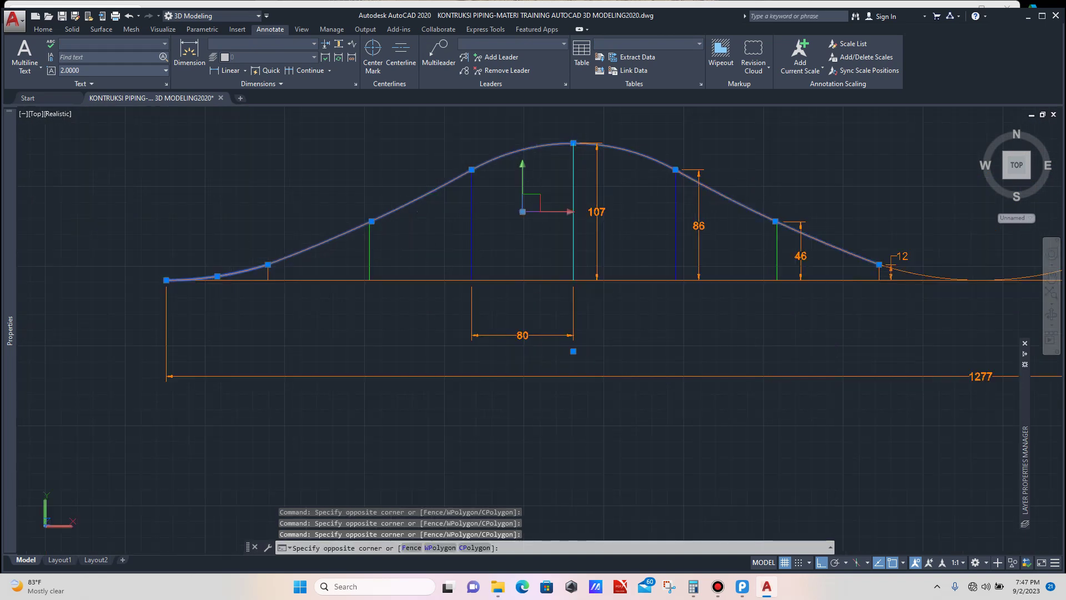
pyautogui.scroll(-3, 745, 226)
pyautogui.scroll(6, 670, 269)
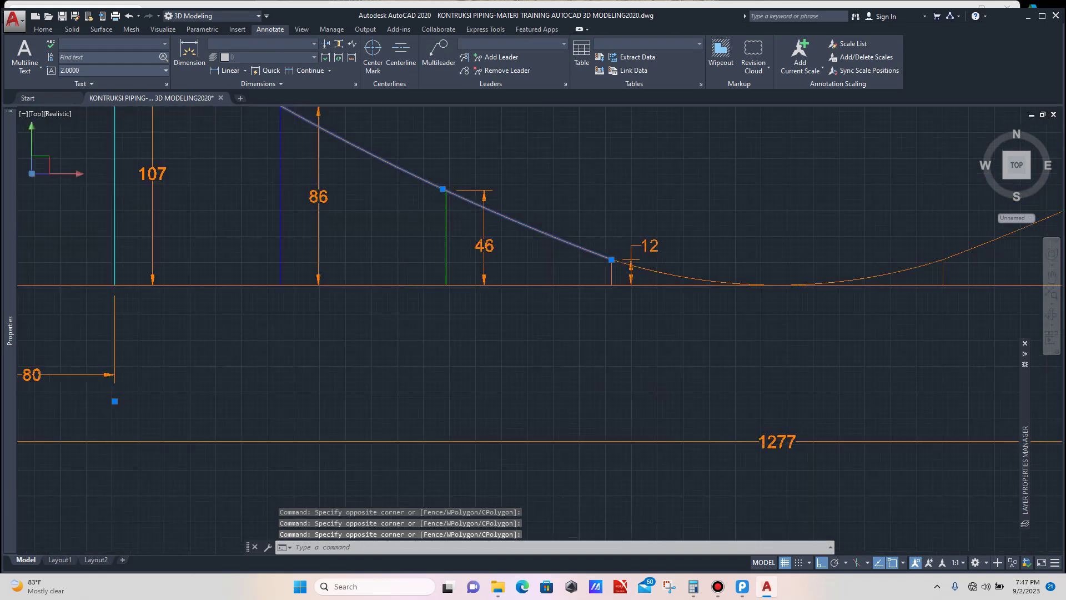
pyautogui.click(661, 280)
pyautogui.scroll(-5, 524, 262)
pyautogui.scroll(3, 693, 239)
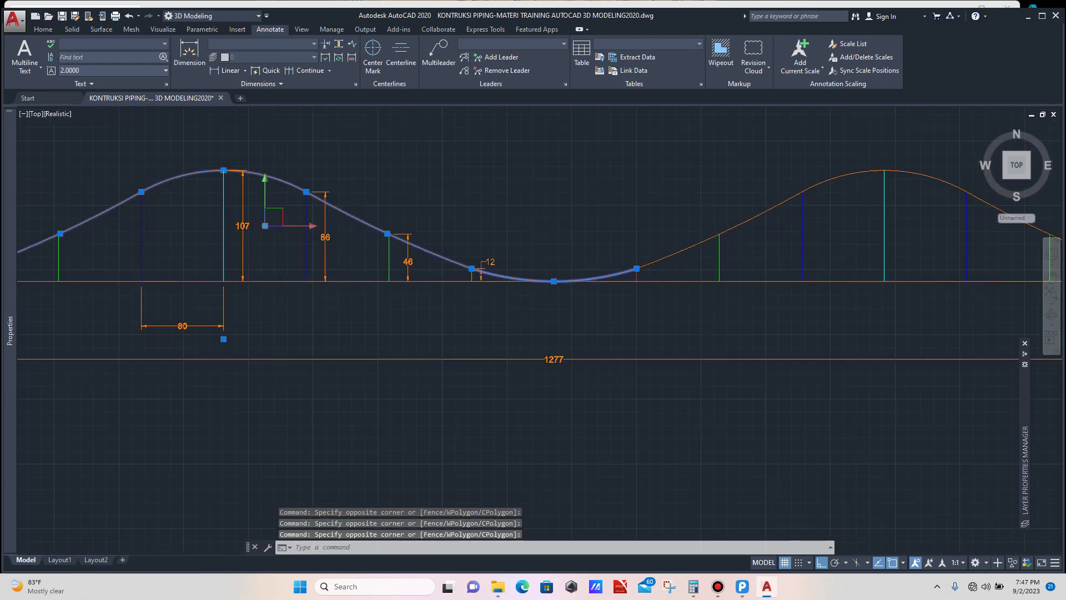
pyautogui.click(696, 232)
pyautogui.click(674, 257)
pyautogui.scroll(-4, 568, 263)
pyautogui.scroll(3, 687, 226)
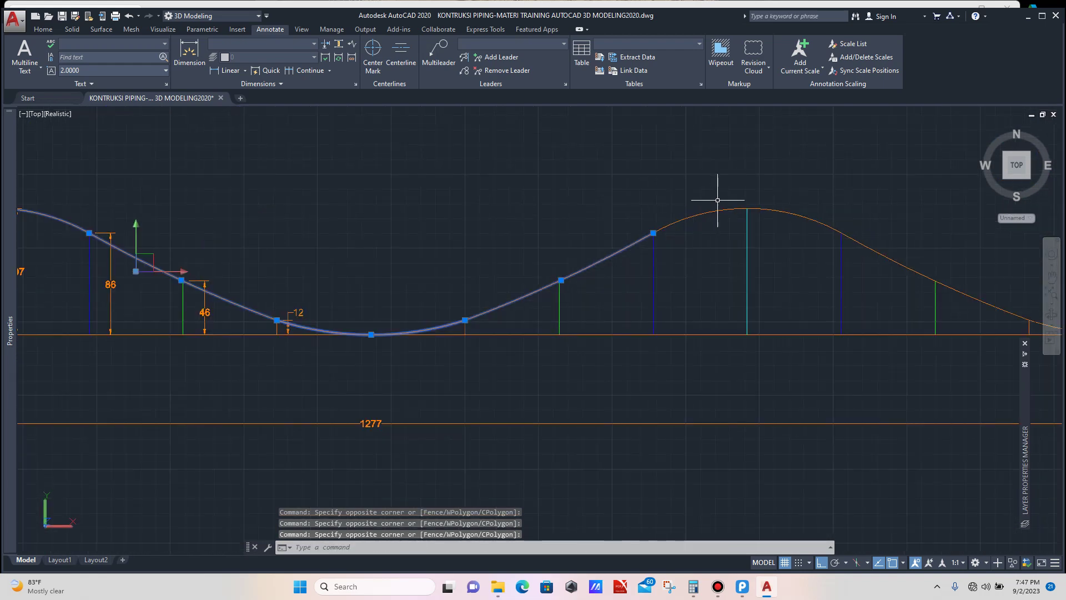
pyautogui.click(706, 218)
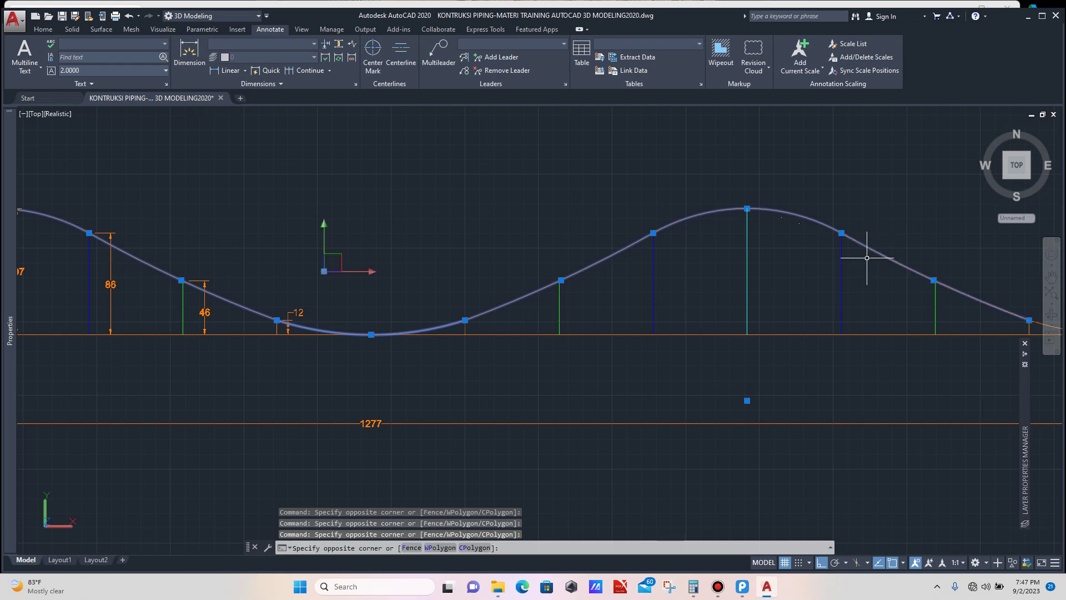
pyautogui.scroll(-4, 871, 250)
pyautogui.scroll(6, 705, 249)
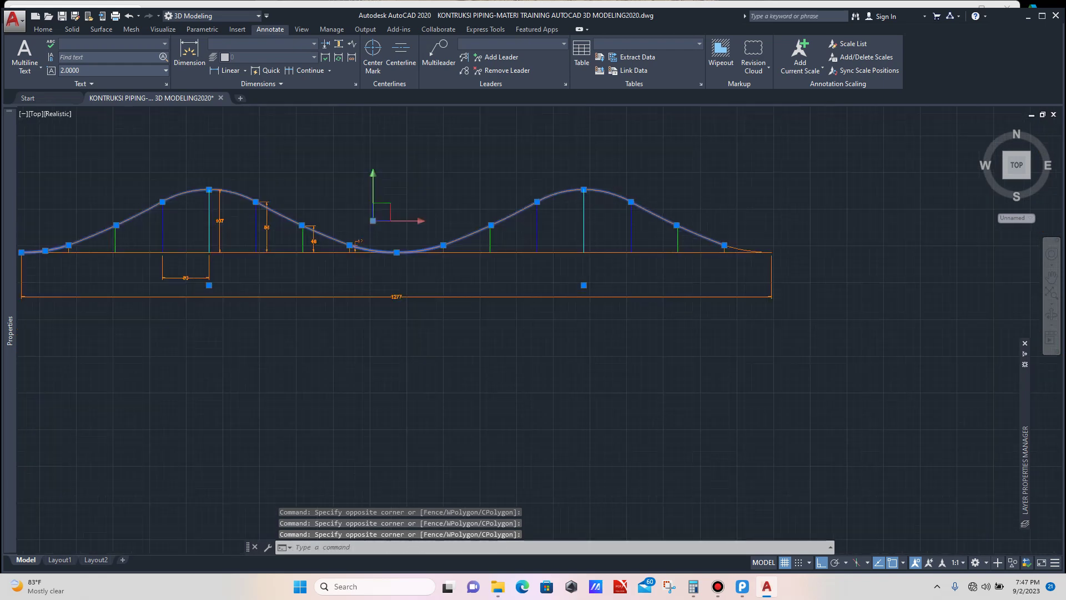
pyautogui.click(741, 240)
pyautogui.moveTo(10, 330)
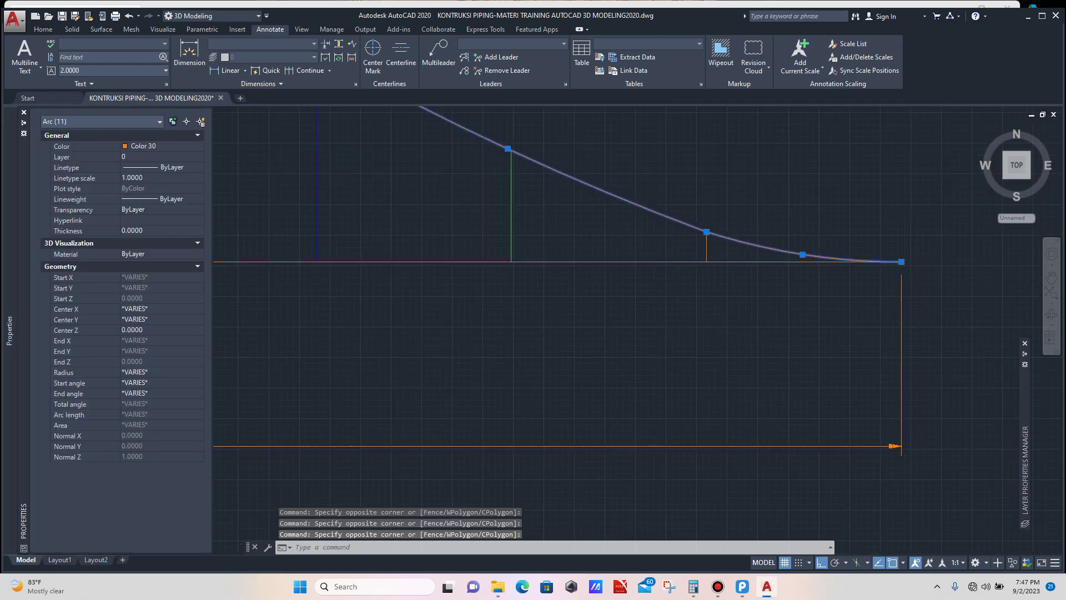
pyautogui.click(161, 146)
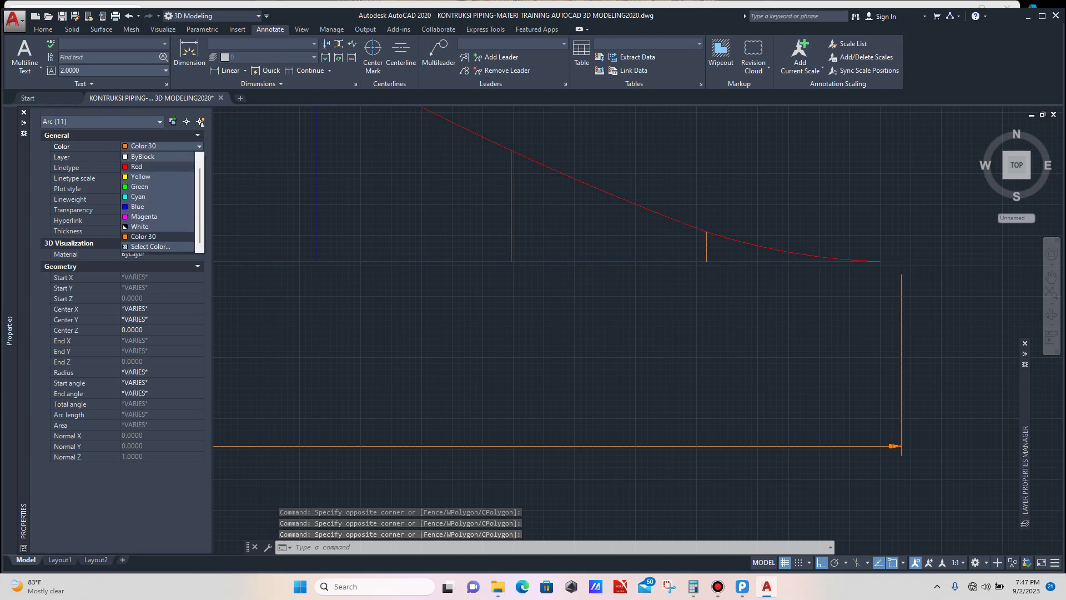
pyautogui.click(139, 167)
pyautogui.press('Escape')
pyautogui.scroll(-7, 748, 290)
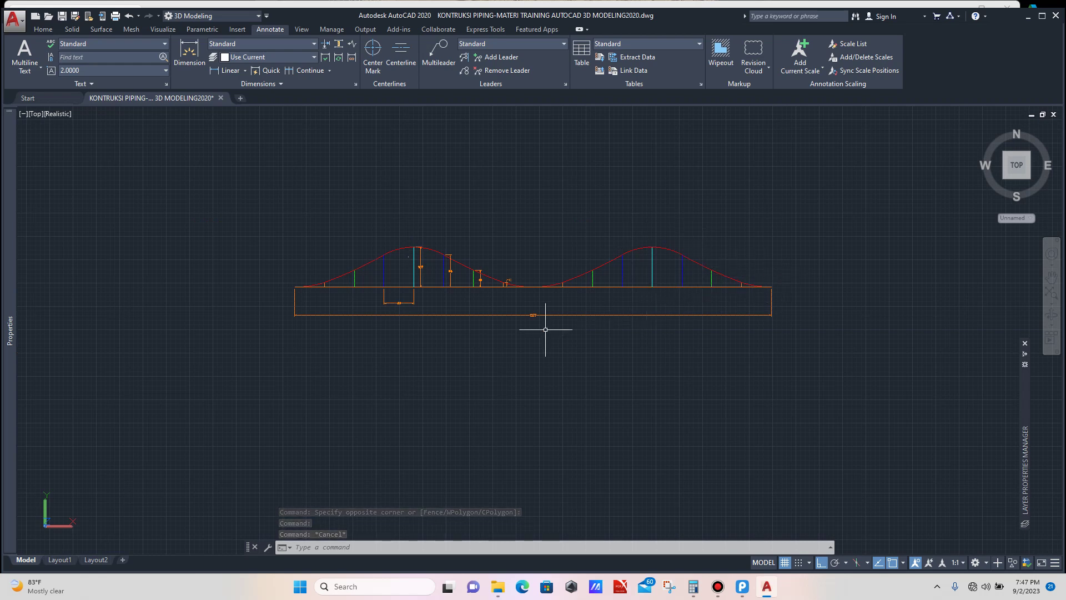
pyautogui.scroll(5, 545, 329)
pyautogui.scroll(-2, 552, 325)
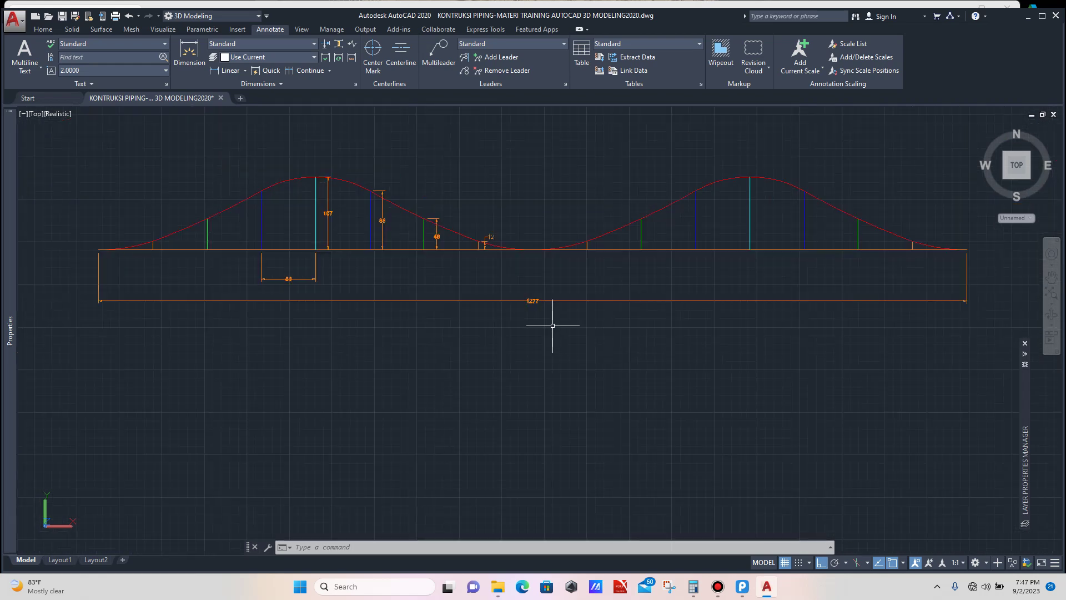
pyautogui.scroll(-2, 553, 325)
pyautogui.scroll(3, 406, 251)
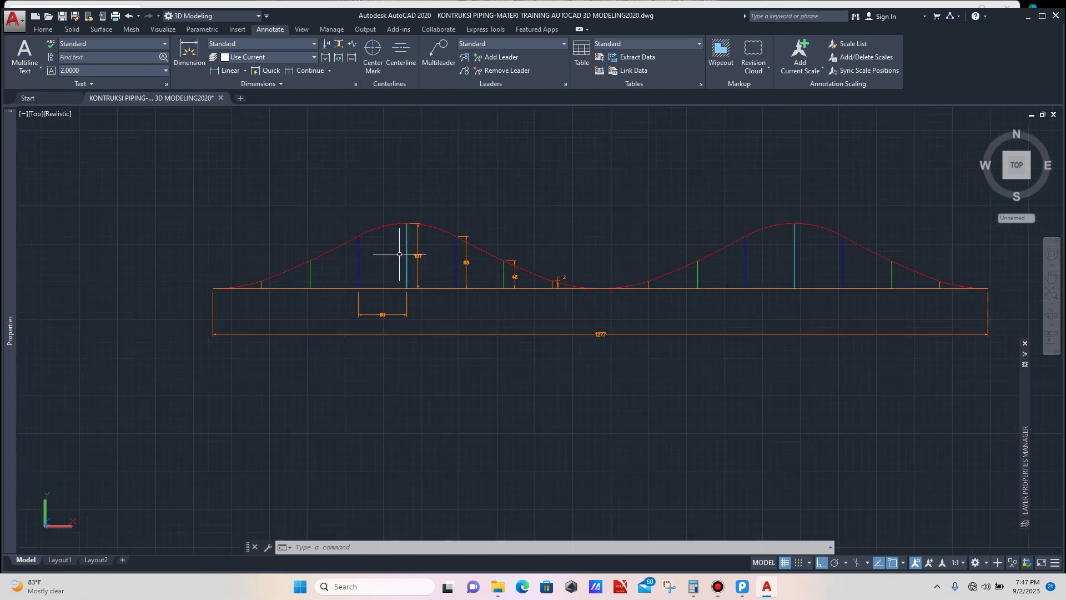
pyautogui.scroll(-2, 399, 255)
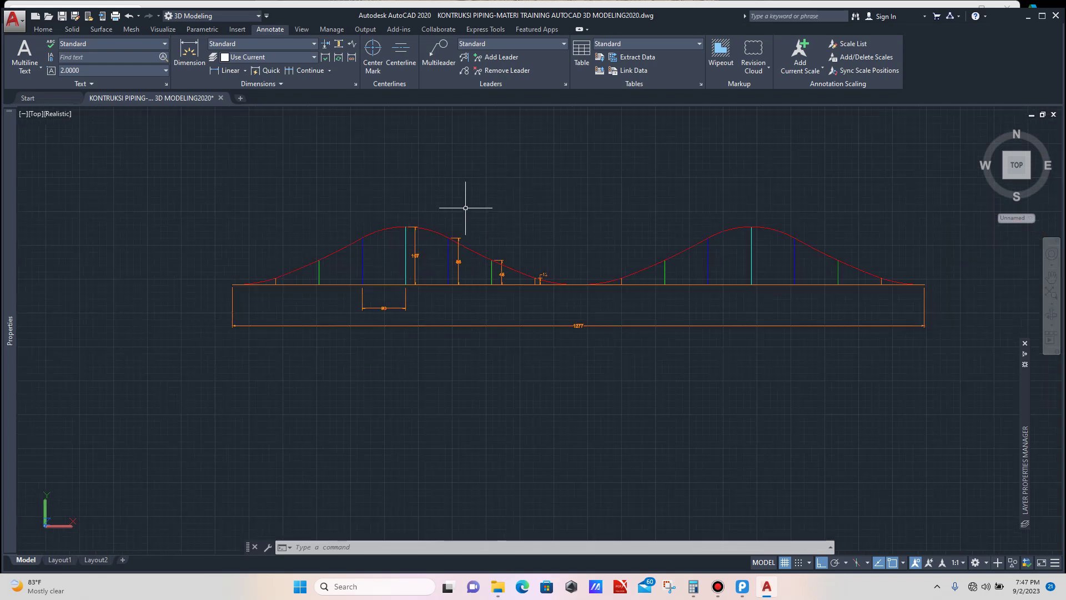
# Step: Open Layout1 and move the small viewport off the sheet into the empty area on its left
pyautogui.scroll(-2, 352, 247)
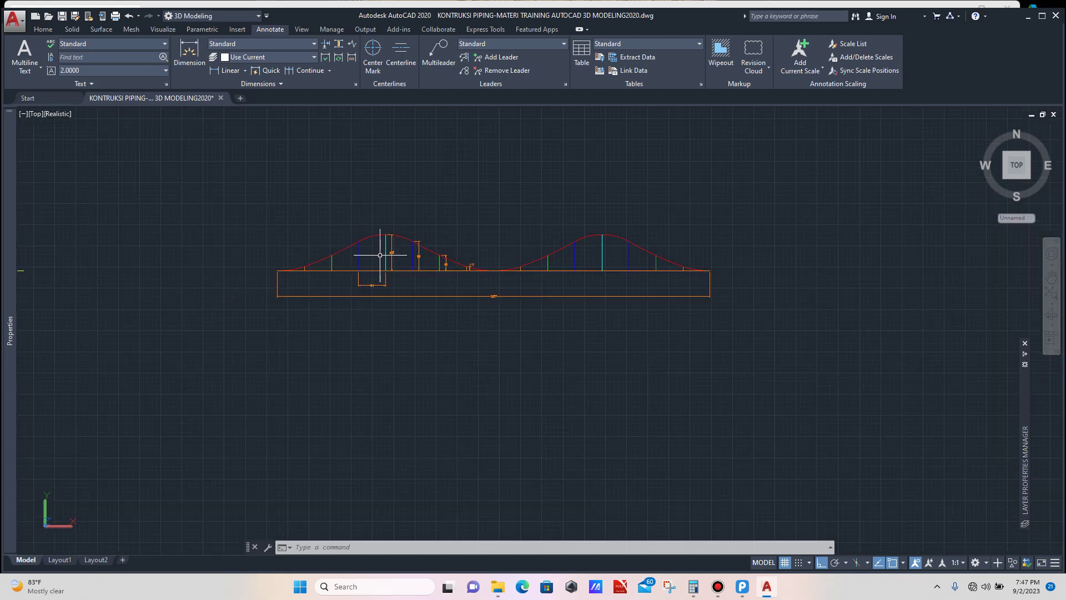
pyautogui.click(60, 560)
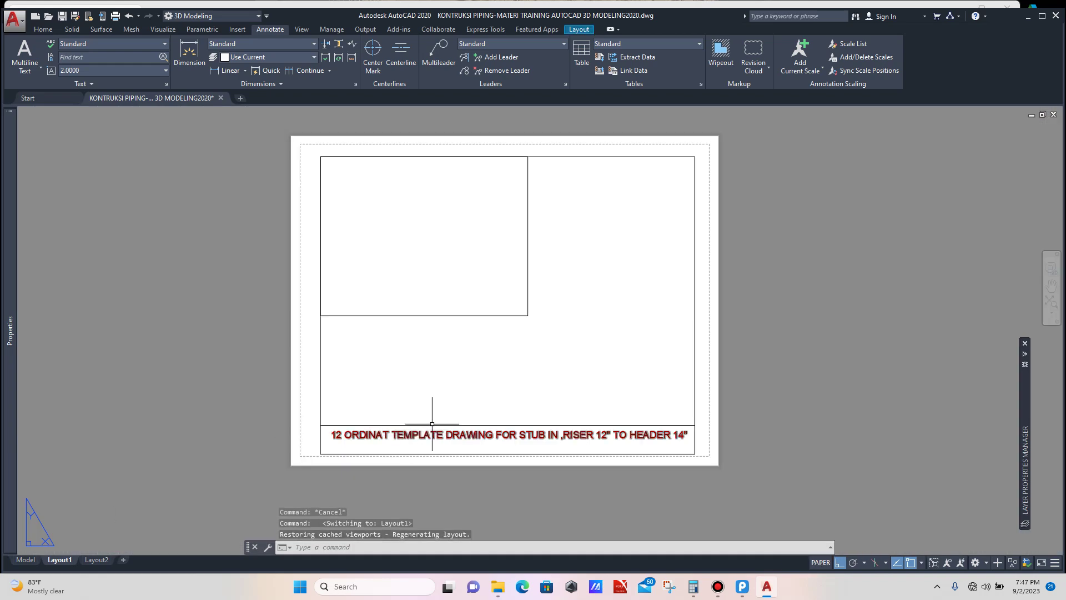
pyautogui.click(527, 305)
pyautogui.scroll(-4, 513, 332)
pyautogui.write('m')
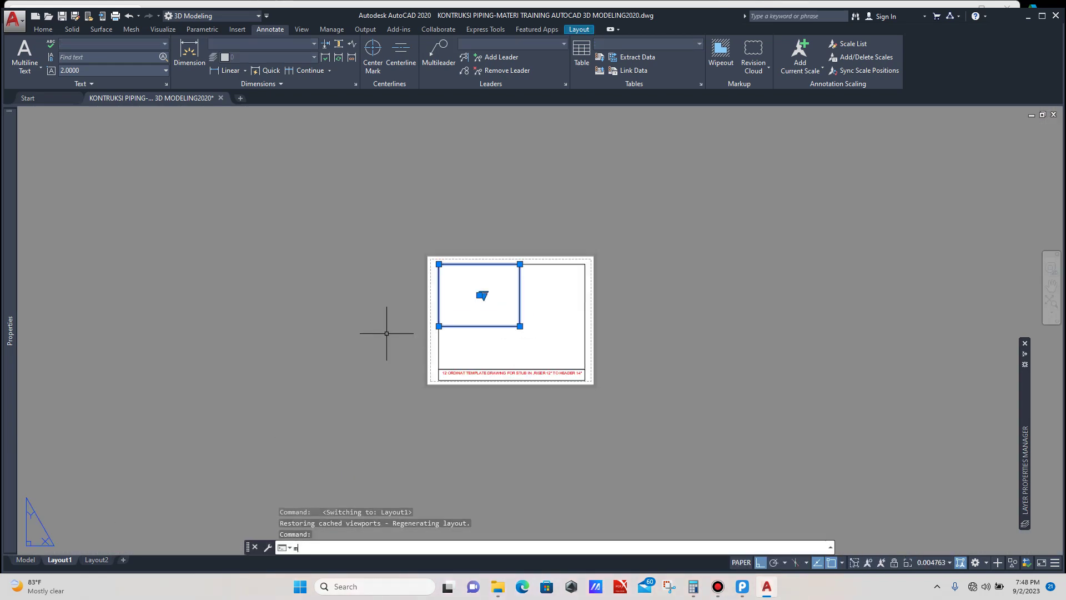
pyautogui.press('Return')
pyautogui.click(383, 355)
pyautogui.click(285, 364)
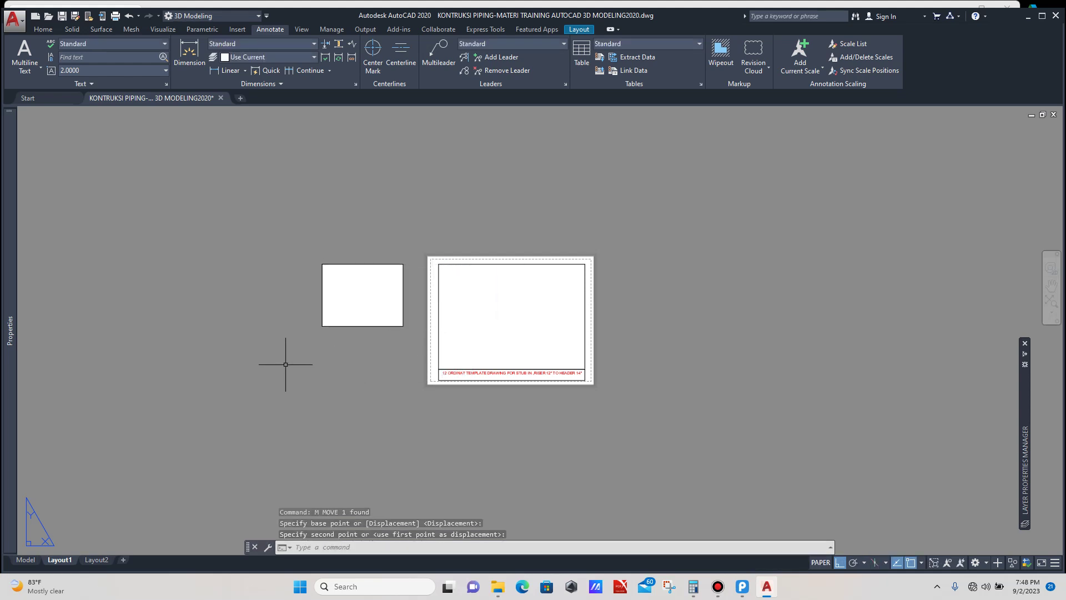
# Step: Activate the large viewport and frame the dimensioned flat pattern so it spans nearly the viewport's full width
pyautogui.scroll(5, 474, 334)
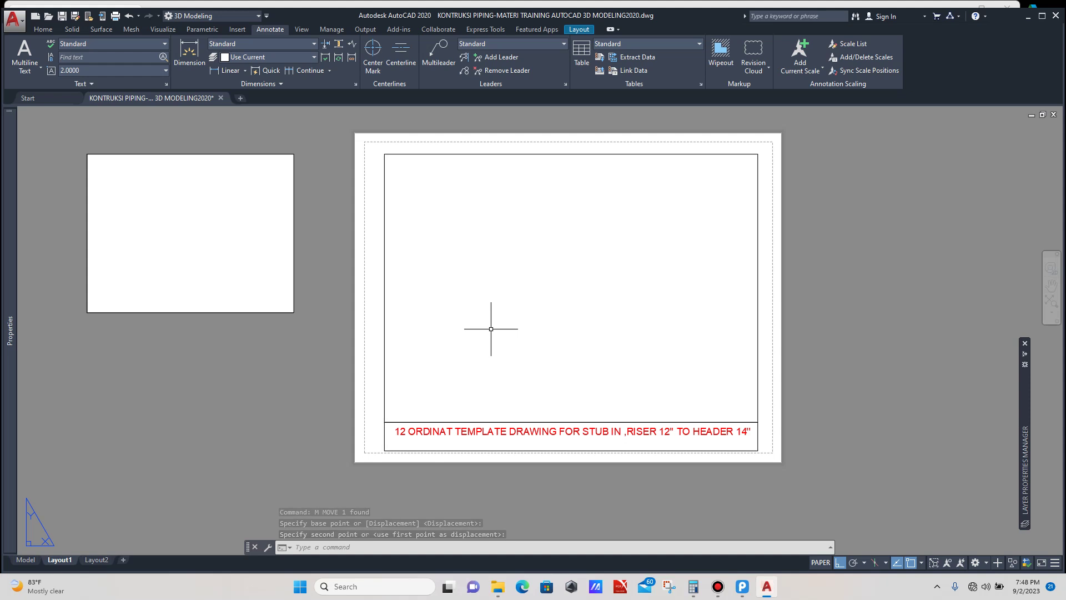
pyautogui.doubleClick(555, 290)
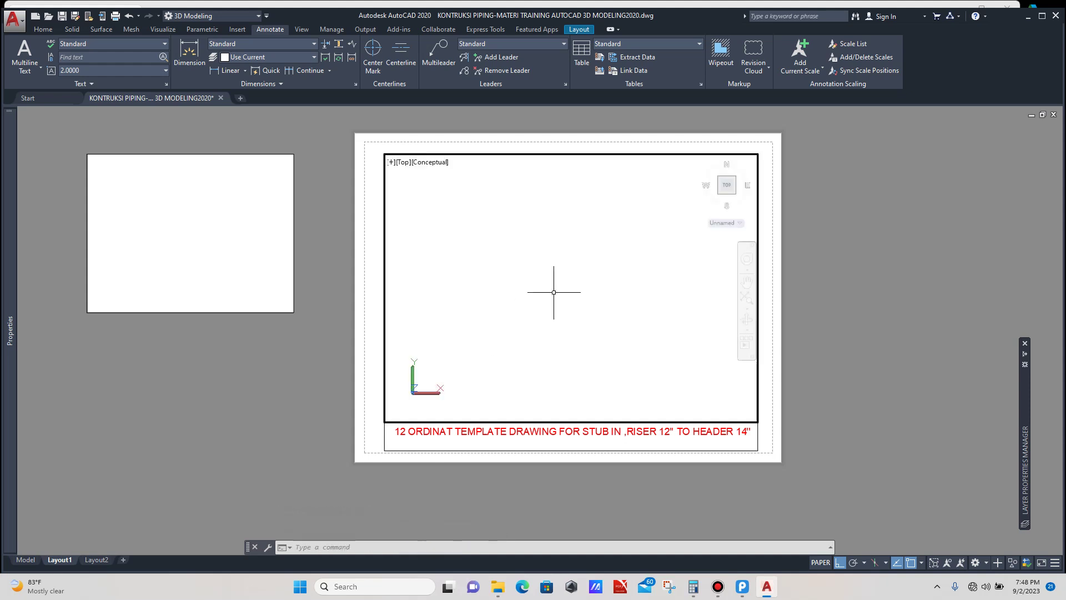
pyautogui.scroll(-10, 553, 290)
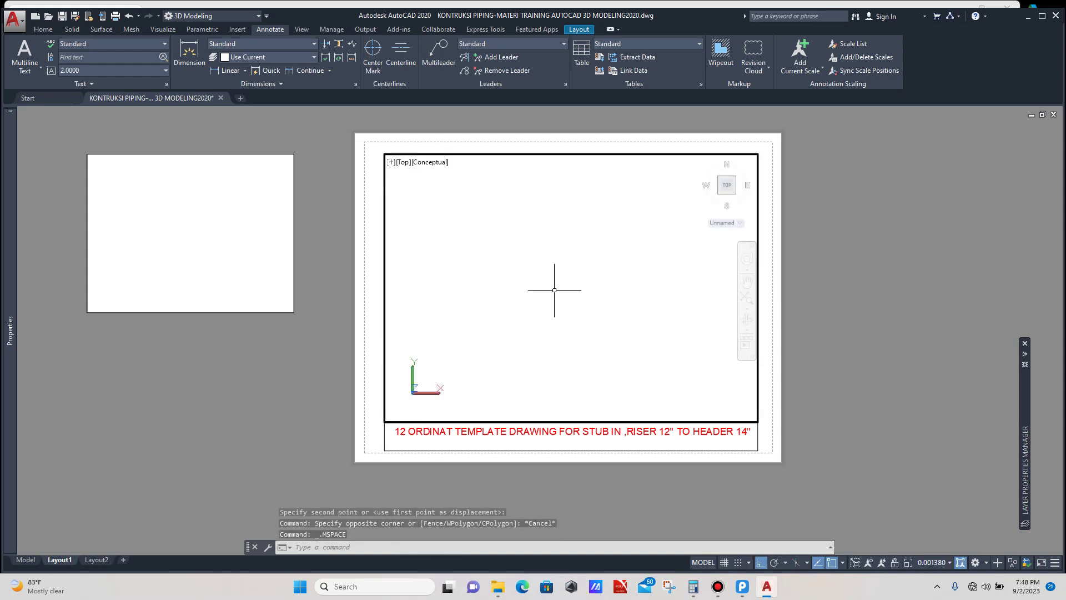
pyautogui.scroll(5, 561, 244)
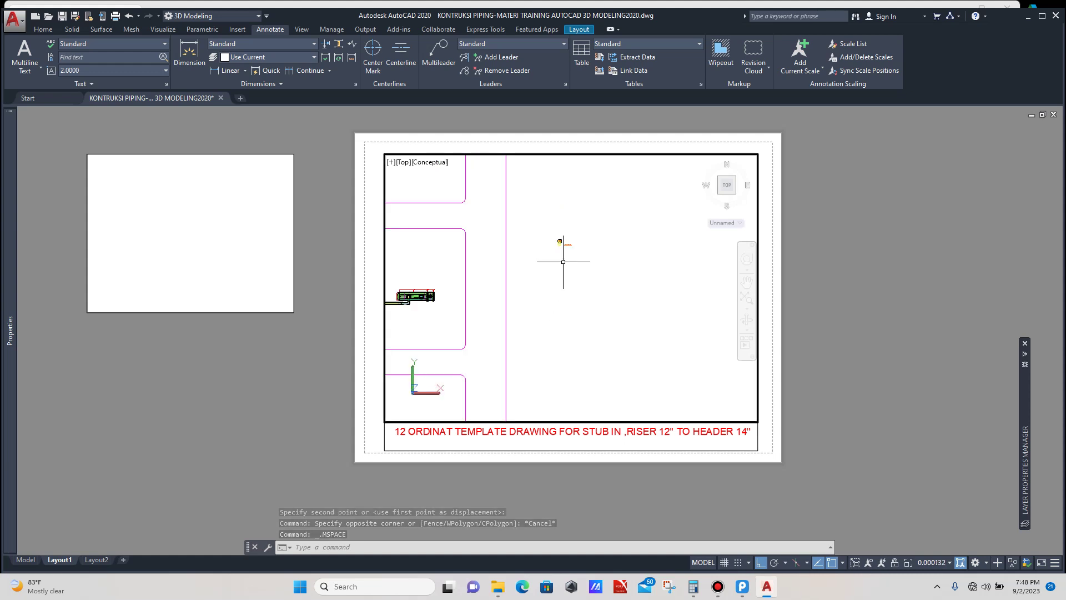
pyautogui.scroll(8, 568, 255)
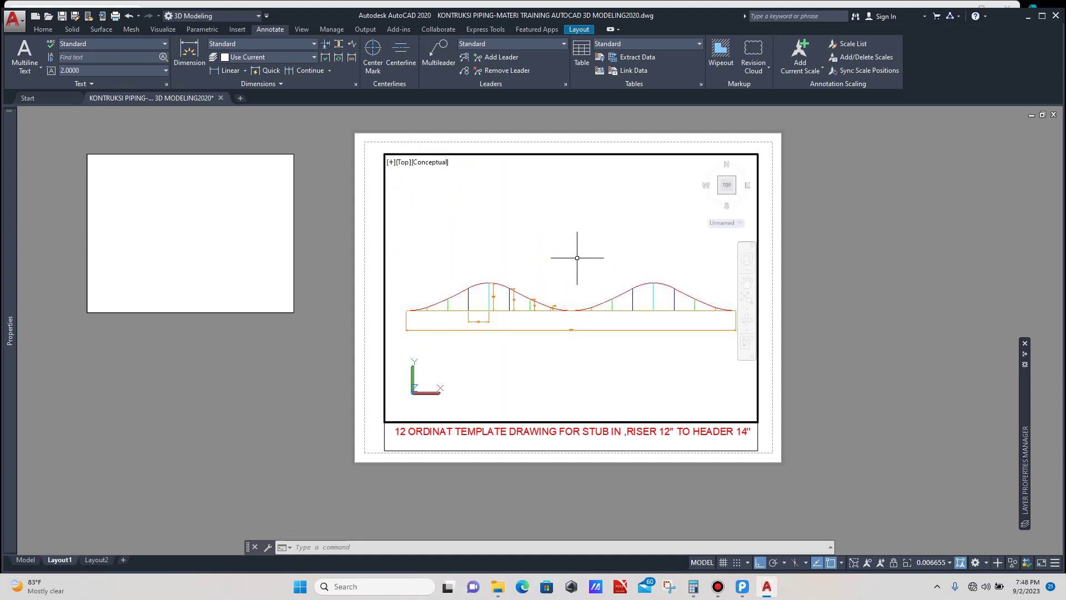
# Step: Pan the flat pattern down to just above the title strip and return to paper space
pyautogui.click(746, 282)
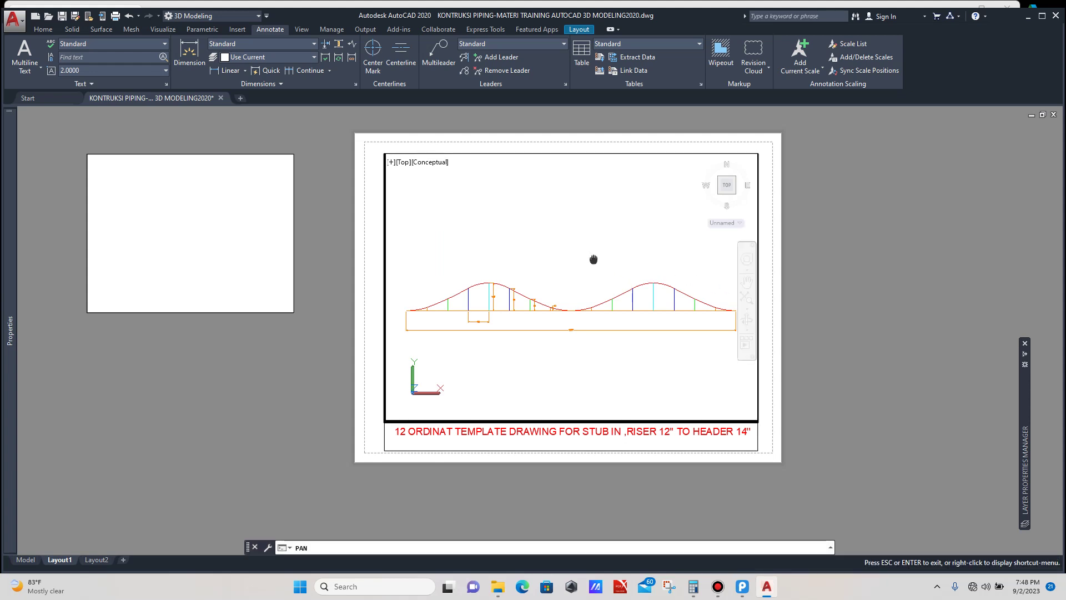
pyautogui.moveTo(593, 259); pyautogui.dragTo(601, 328)
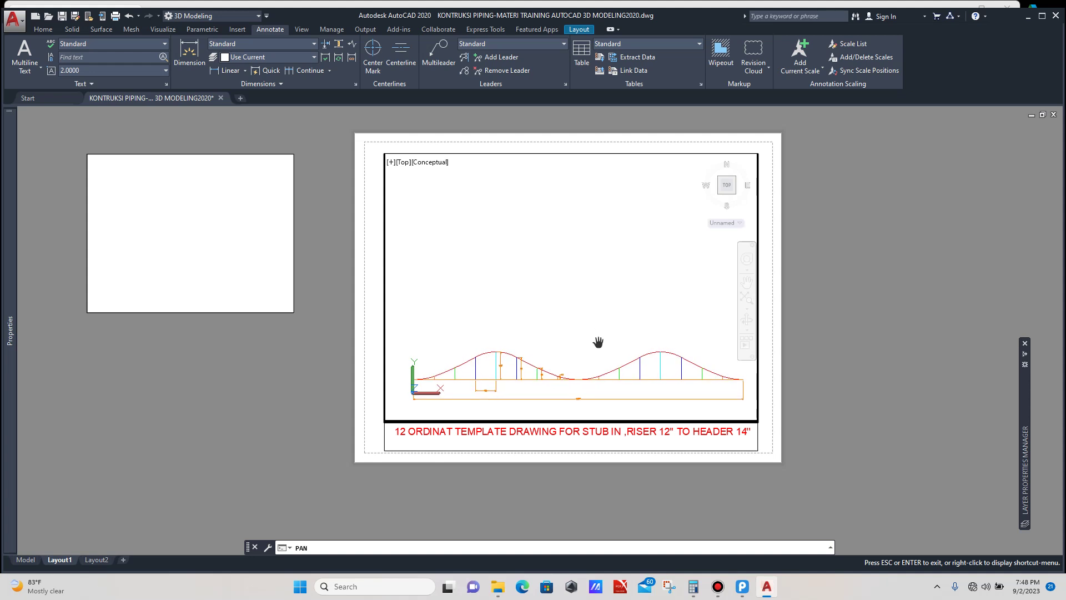
pyautogui.scroll(1, 598, 342)
pyautogui.scroll(-1, 597, 342)
pyautogui.moveTo(594, 346); pyautogui.dragTo(594, 342)
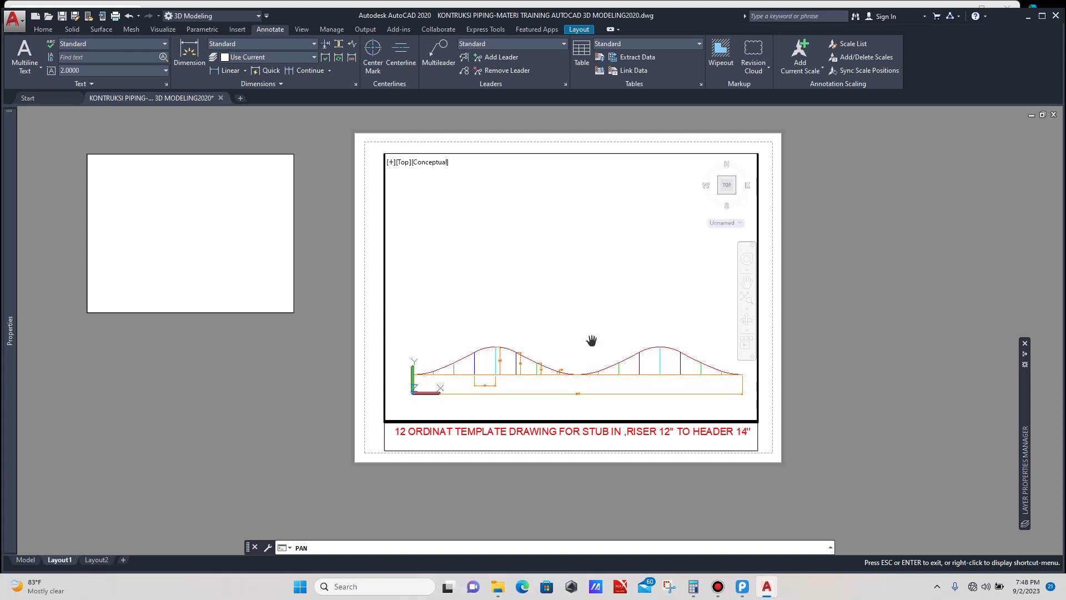
pyautogui.press('Escape')
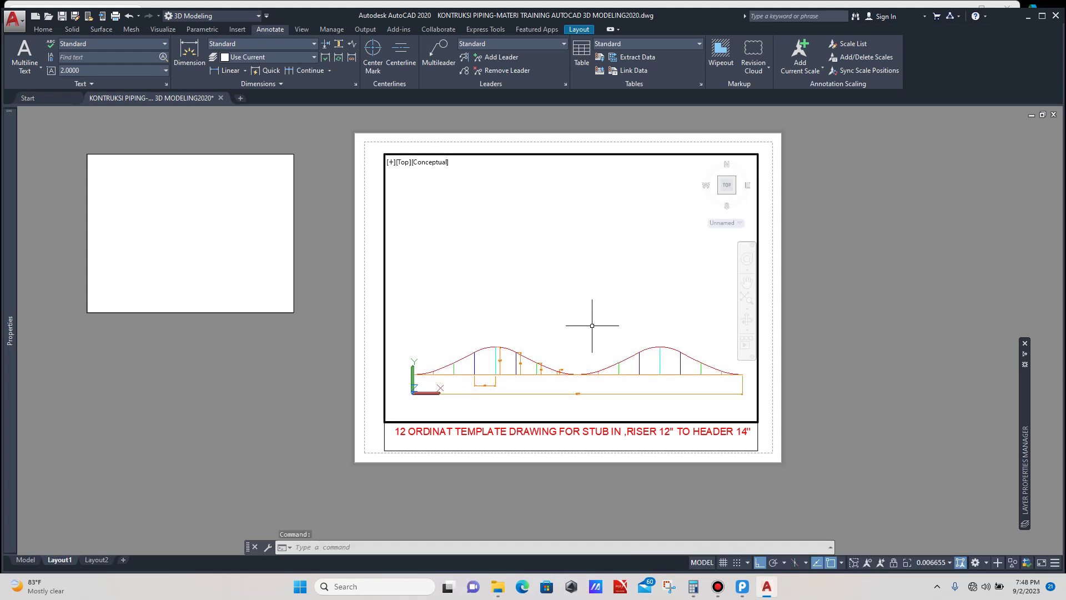
pyautogui.doubleClick(828, 269)
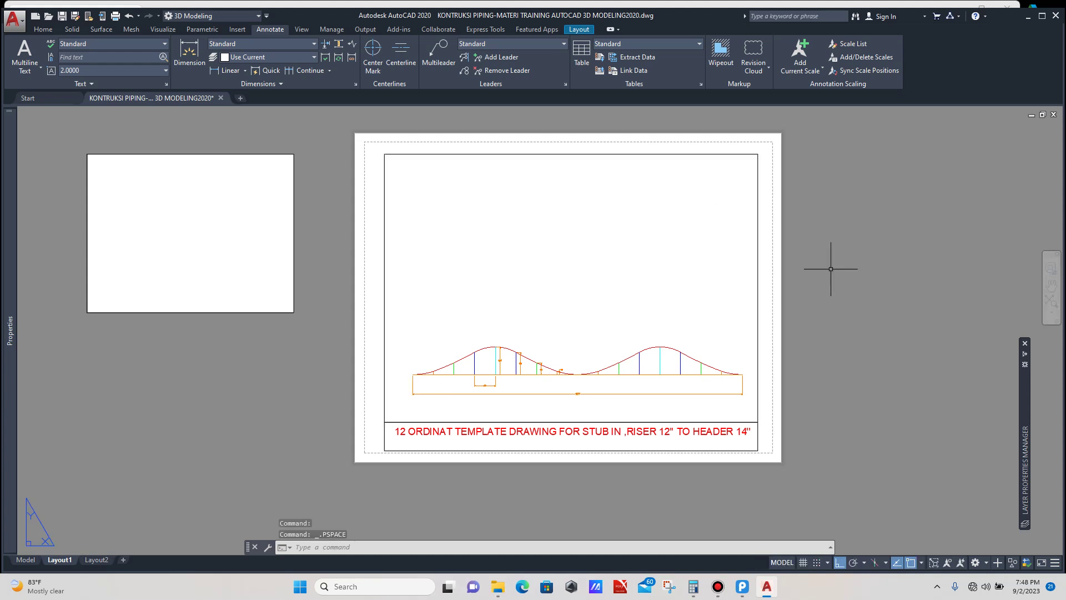
# Step: Activate the small viewport, frame the 3D header and branch model with its division circle in it, and return to paper space
pyautogui.scroll(-2, 633, 286)
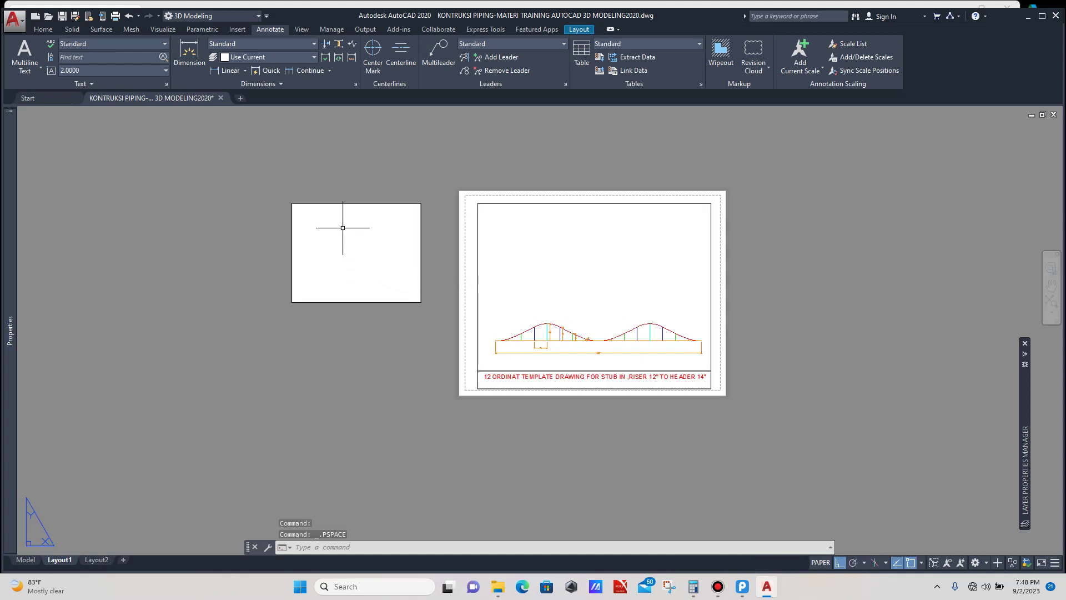
pyautogui.scroll(1, 371, 210)
pyautogui.scroll(-1, 443, 235)
pyautogui.scroll(2, 381, 238)
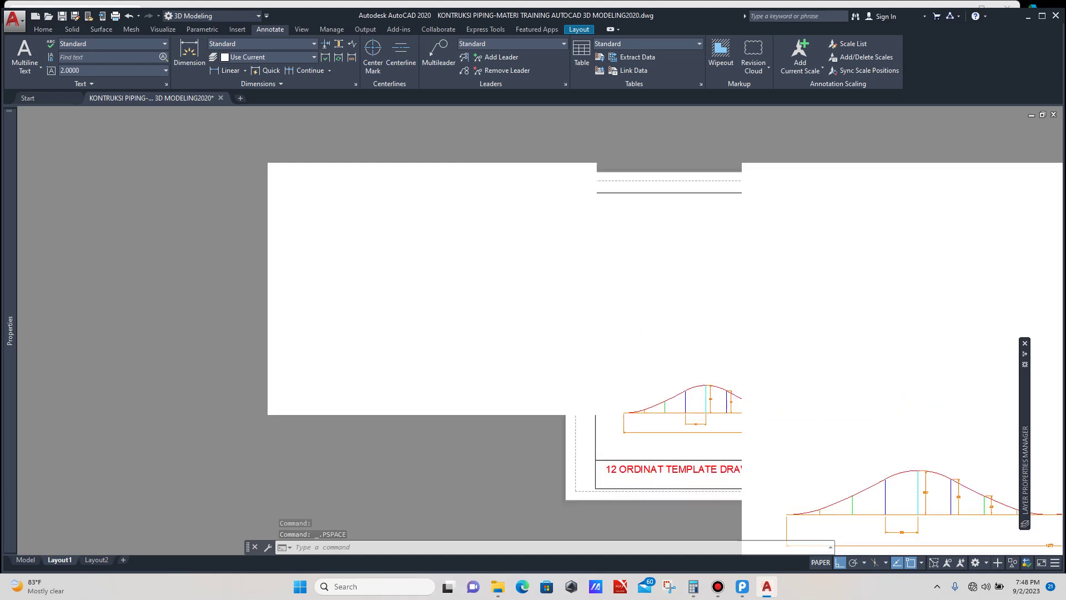
pyautogui.doubleClick(431, 242)
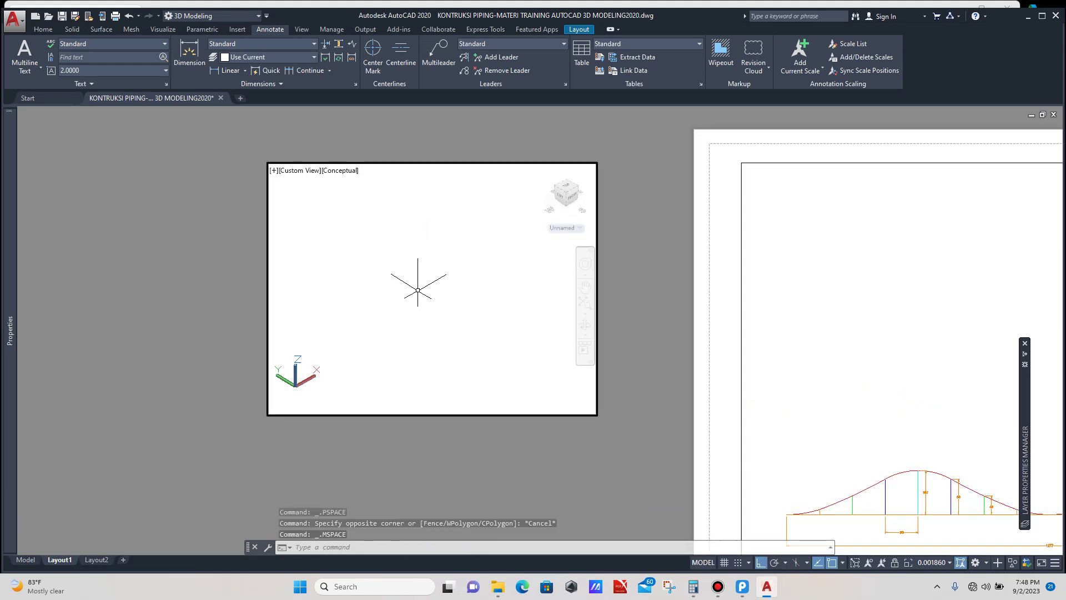
pyautogui.scroll(-5, 420, 283)
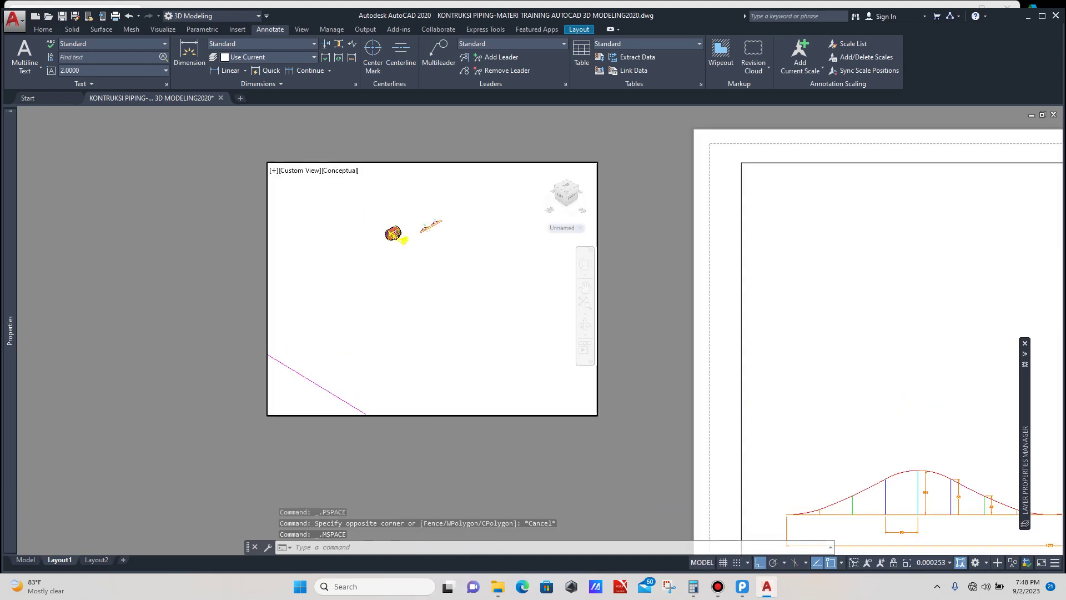
pyautogui.scroll(8, 416, 231)
pyautogui.scroll(3, 439, 225)
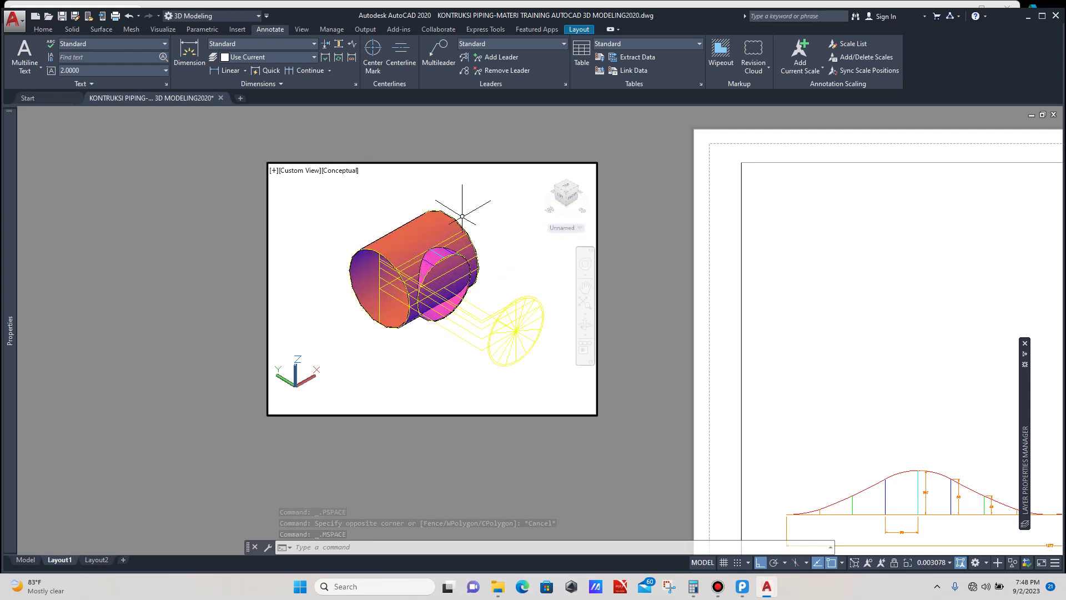
pyautogui.scroll(-2, 433, 227)
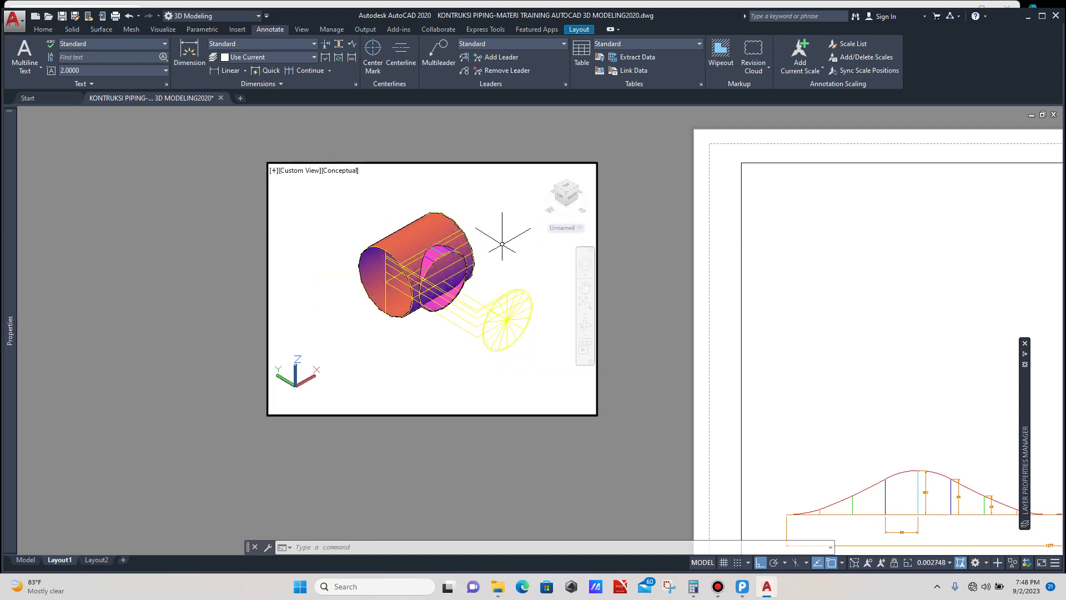
pyautogui.scroll(2, 502, 244)
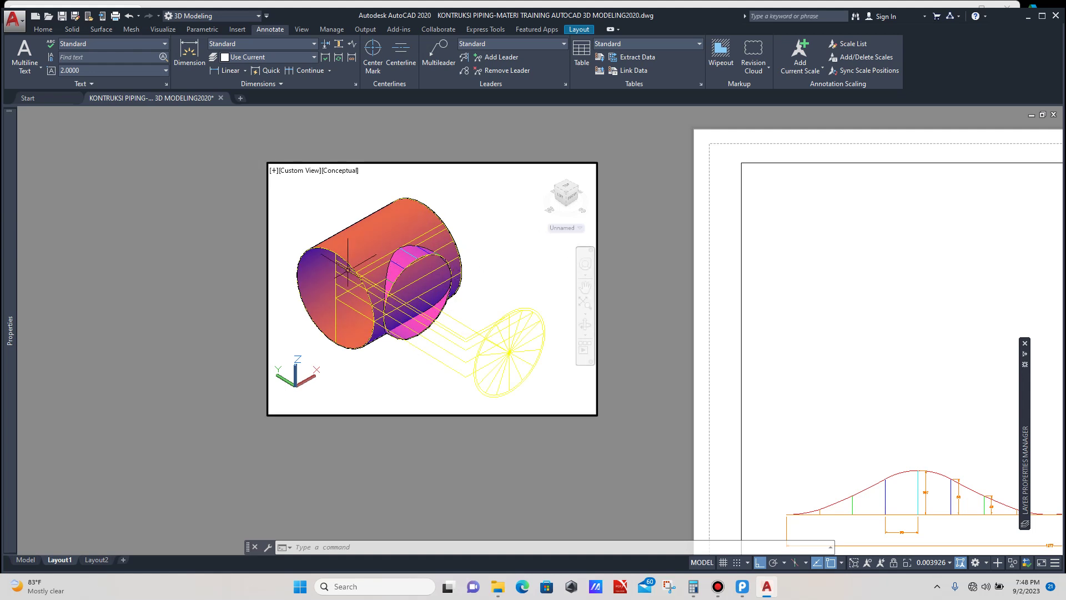
pyautogui.doubleClick(233, 238)
# Step: Move the small viewport by its upper-left corner onto the upper-left corner of the sheet's border
pyautogui.scroll(-2, 272, 269)
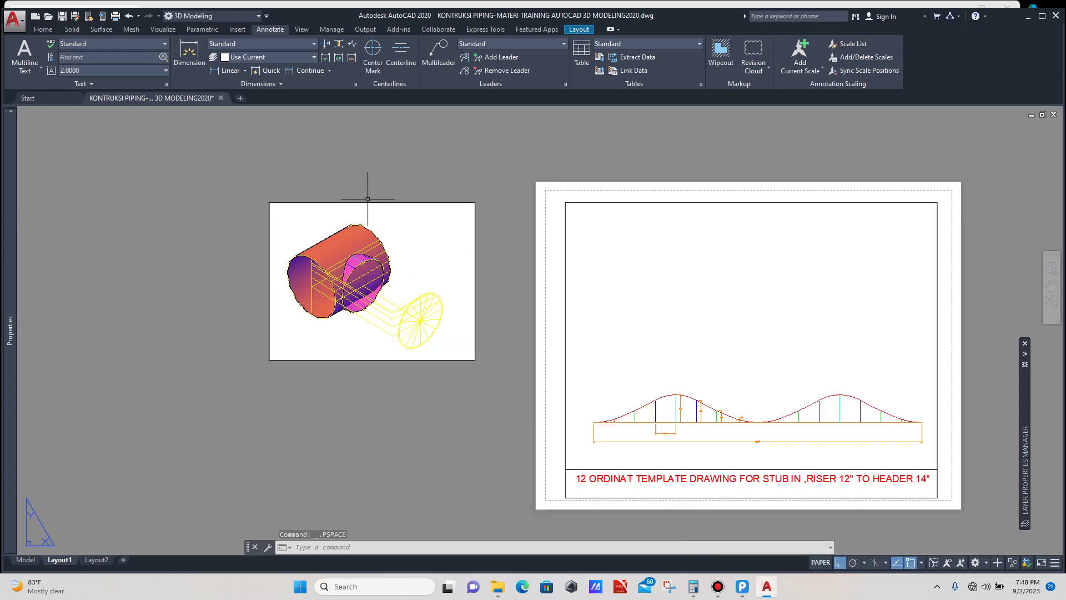
pyautogui.click(375, 191)
pyautogui.click(276, 240)
pyautogui.write('m')
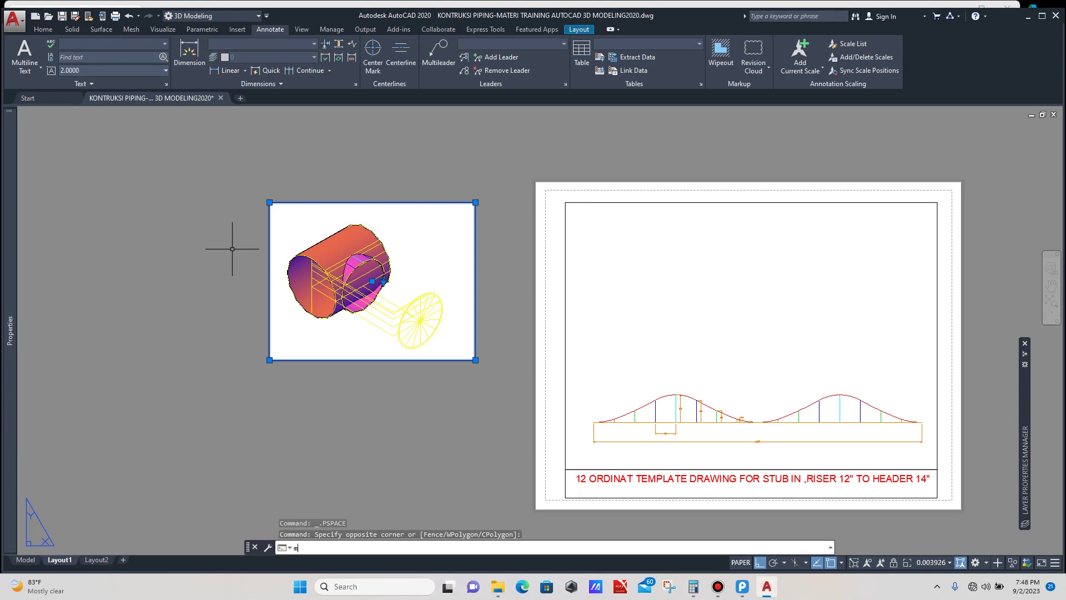
pyautogui.press('Return')
pyautogui.click(269, 202)
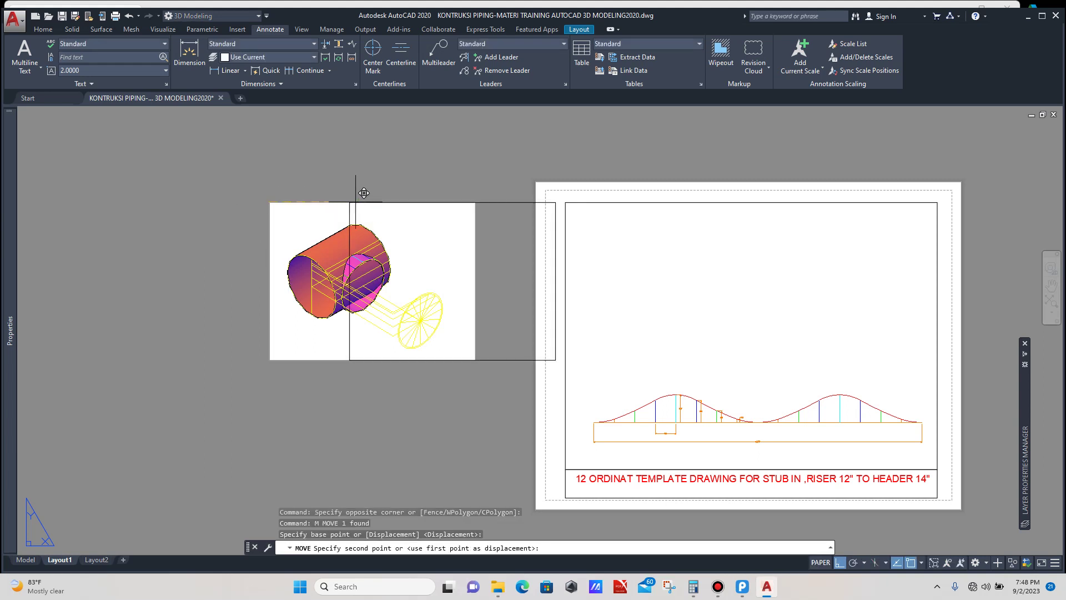
pyautogui.click(565, 201)
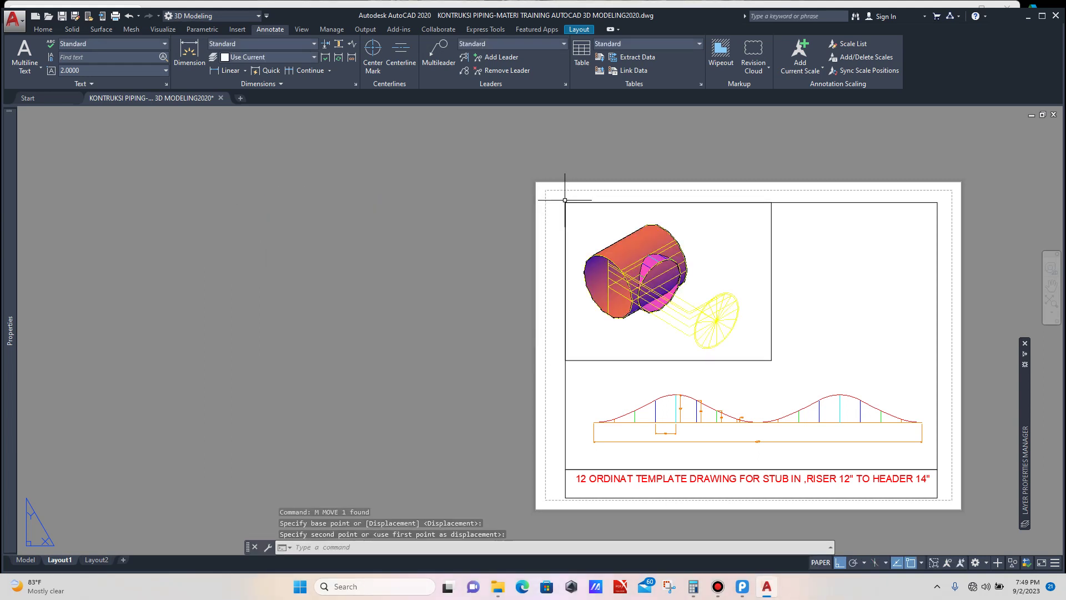
# Step: Examine the arranged sheet with the 3D view, the dimensioned flat pattern and the title
pyautogui.scroll(-4, 556, 238)
pyautogui.scroll(4, 603, 233)
pyautogui.scroll(-4, 604, 233)
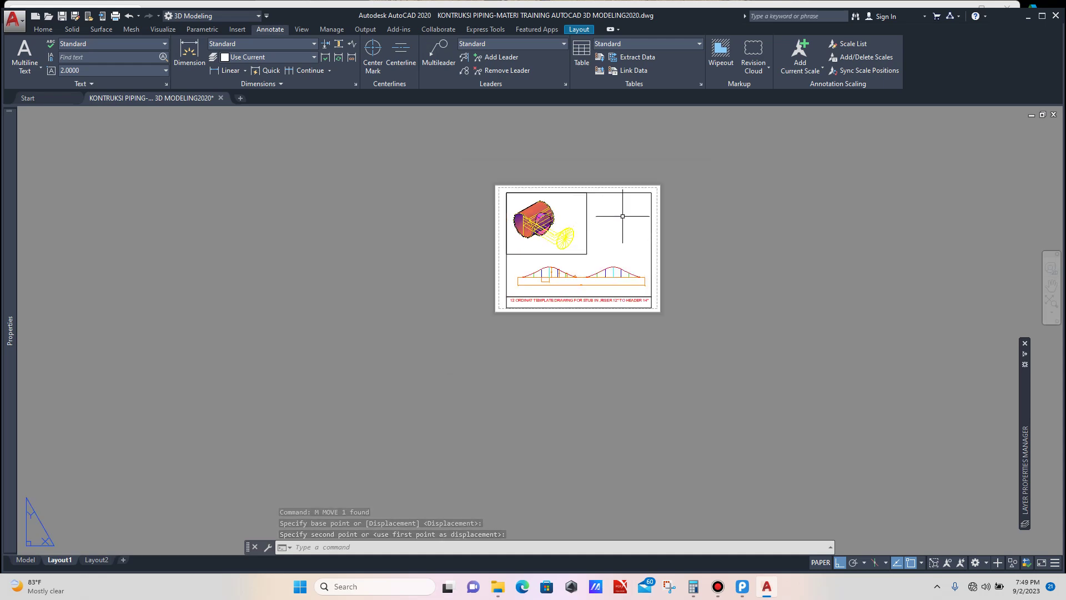
pyautogui.scroll(4, 621, 206)
pyautogui.scroll(-2, 616, 225)
pyautogui.scroll(4, 533, 328)
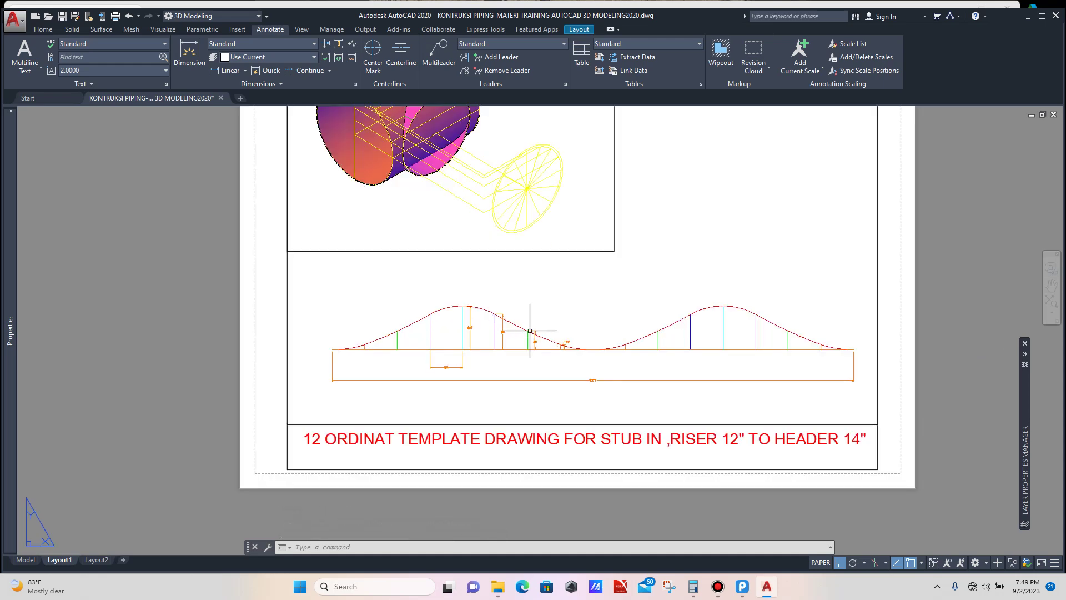
pyautogui.scroll(-3, 533, 333)
pyautogui.scroll(4, 519, 319)
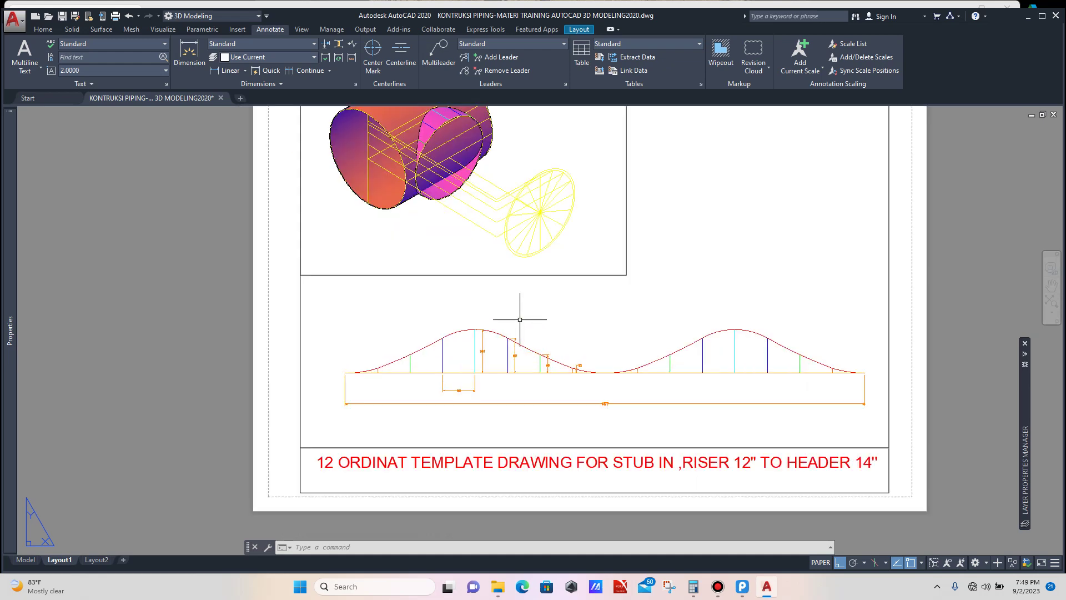
# Step: Change the sheet's title text to "16 ORDINAT TEMPLATE DRAWING FOR STUB IN ,RISER 14'' TO HEADER 16''"
pyautogui.scroll(4, 341, 444)
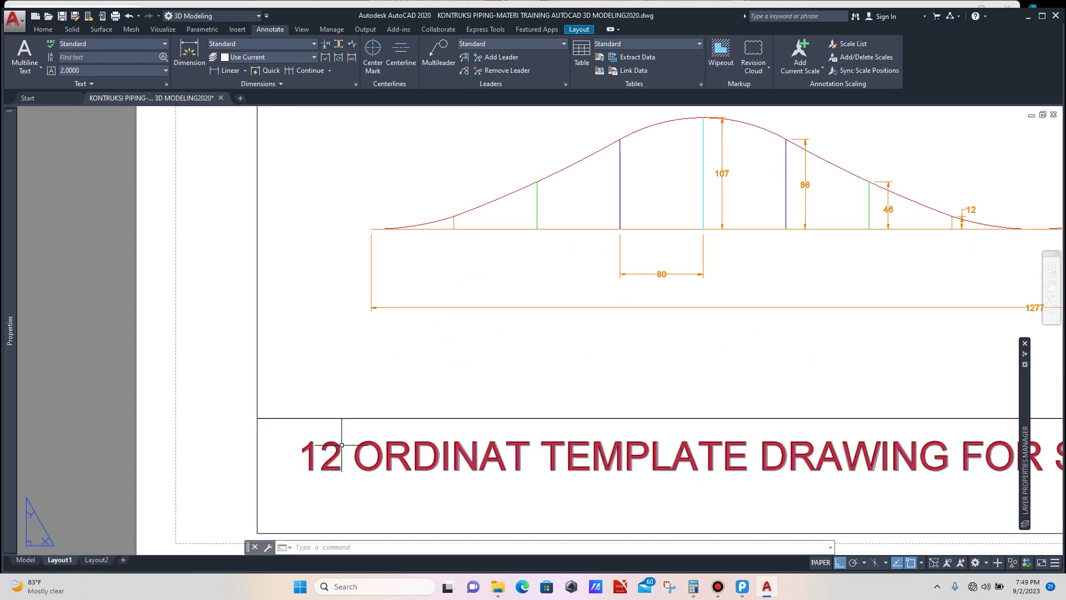
pyautogui.click(342, 445)
pyautogui.click(300, 464)
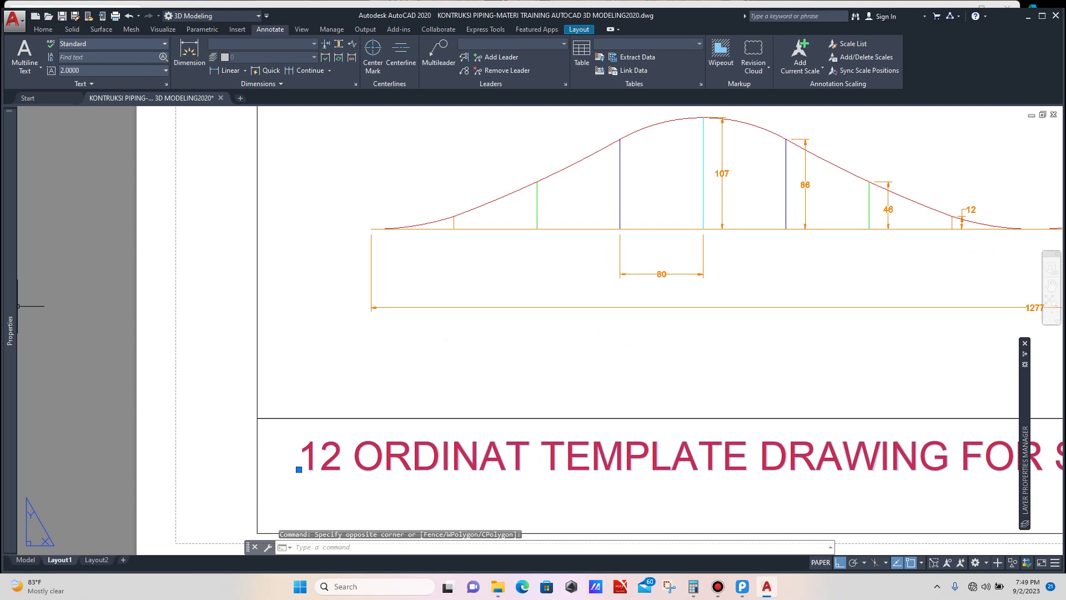
pyautogui.moveTo(11, 328)
pyautogui.click(161, 277)
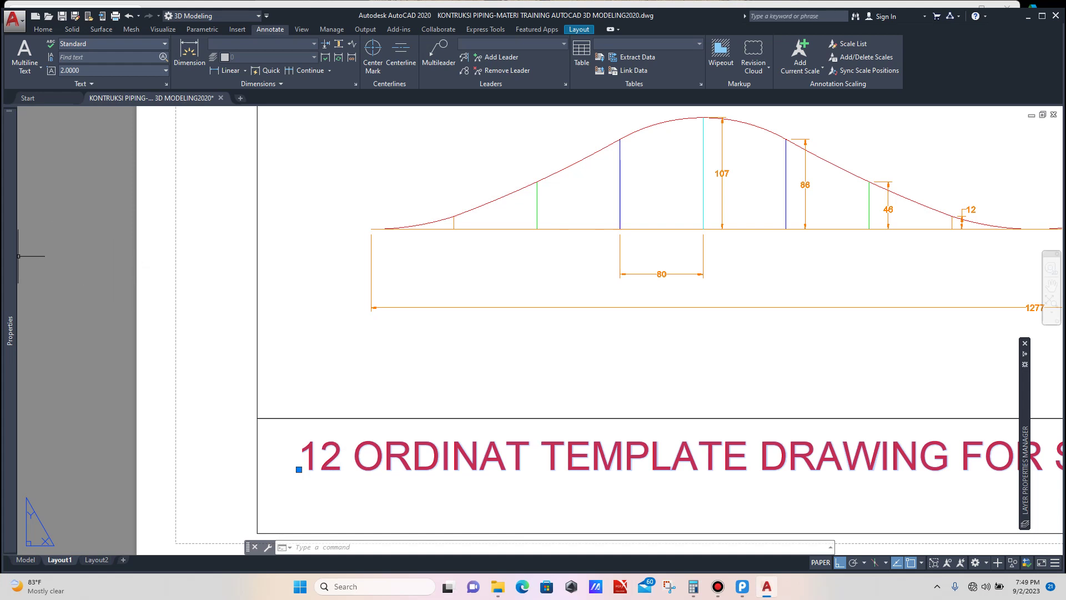
pyautogui.moveTo(13, 256)
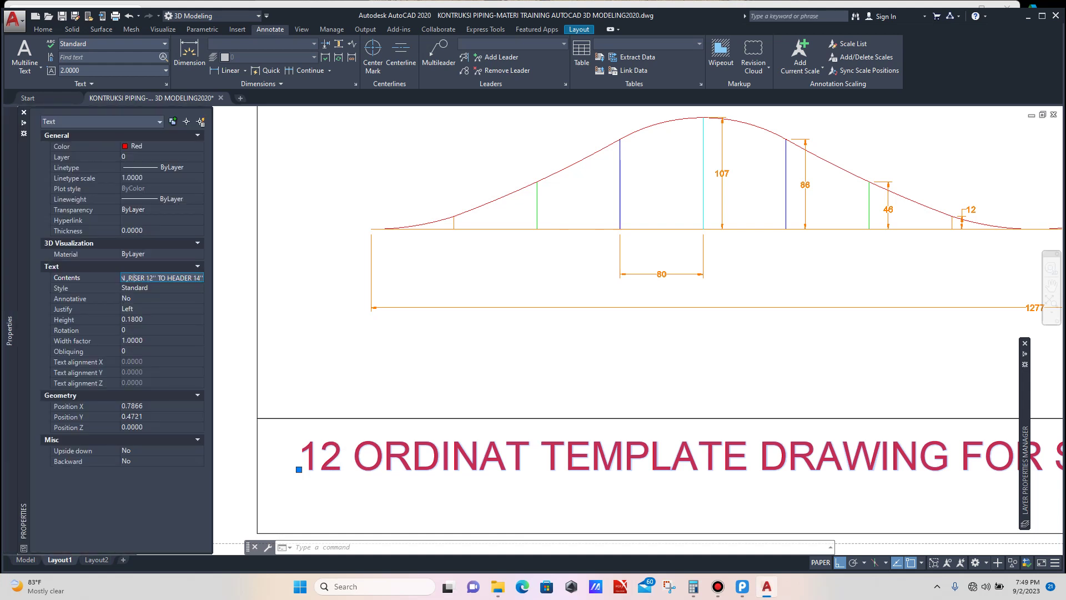
pyautogui.press('Left')
pyautogui.press('Left')
pyautogui.press('Left')
pyautogui.press('Left')
pyautogui.press('Left')
pyautogui.press('Left')
pyautogui.press('Left')
pyautogui.press('Left')
pyautogui.press('Left')
pyautogui.press('Left')
pyautogui.press('Left')
pyautogui.press('Left')
pyautogui.press('Left')
pyautogui.press('Left')
pyautogui.press('Left')
pyautogui.press('Left')
pyautogui.press('Left')
pyautogui.press('Left')
pyautogui.press('Left')
pyautogui.press('Left')
pyautogui.press('Right')
pyautogui.press('Right')
pyautogui.press('Right')
pyautogui.press('Right')
pyautogui.press('Right')
pyautogui.press('Right')
pyautogui.press('Right')
pyautogui.press('Right')
pyautogui.press('Right')
pyautogui.press('Right')
pyautogui.press('Right')
pyautogui.press('Right')
pyautogui.press('Right')
pyautogui.press('BackSpace')
pyautogui.press('BackSpace')
pyautogui.write('6')
pyautogui.press('Return')
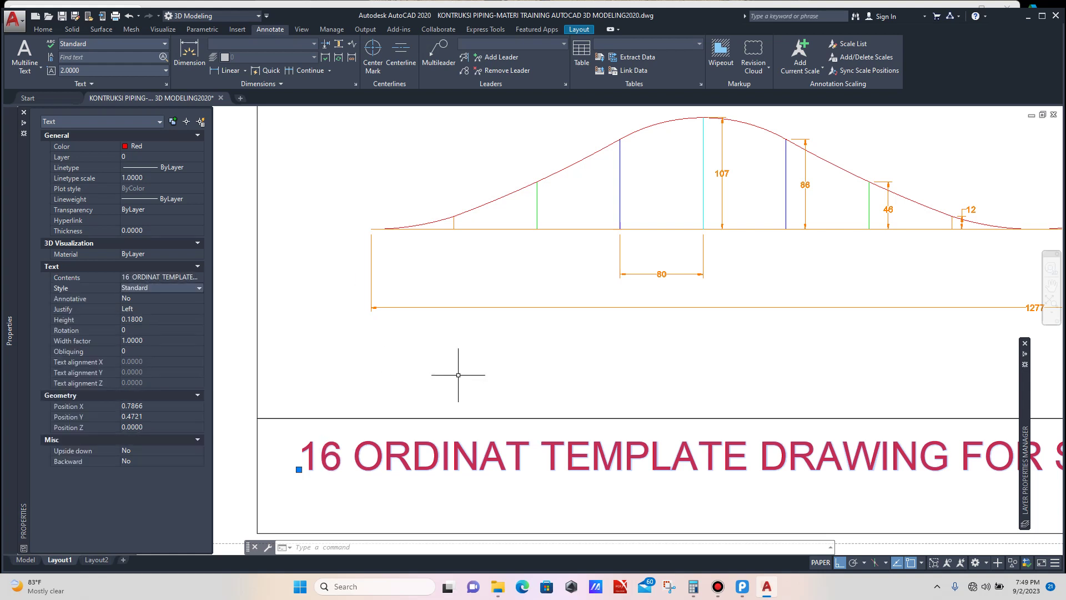
pyautogui.press('Escape')
# Step: Check the revised title along its full length and the overall layout of the sheet
pyautogui.scroll(-5, 452, 369)
pyautogui.scroll(4, 461, 381)
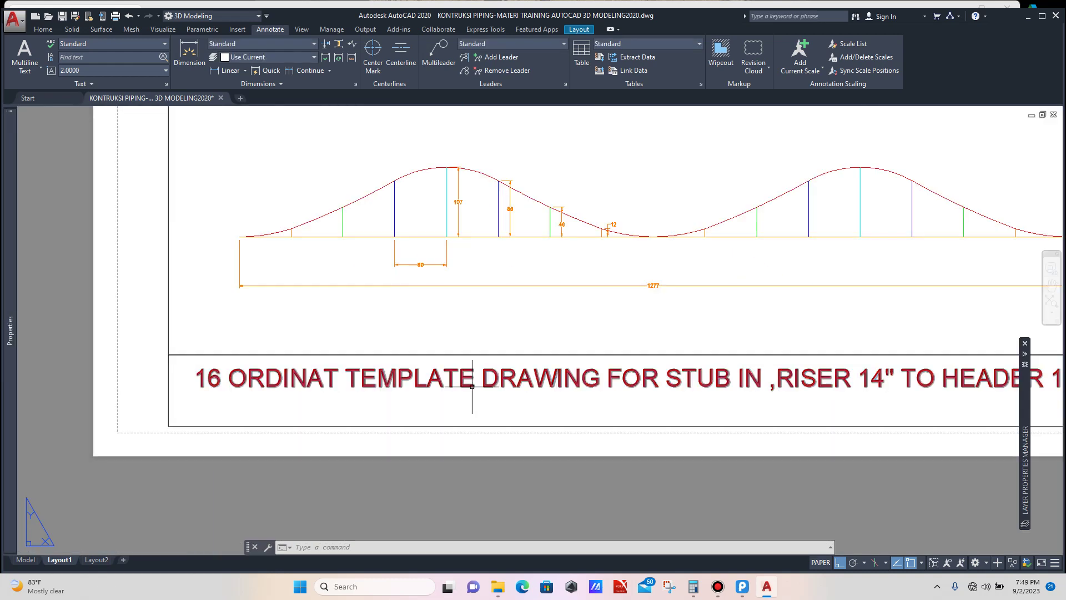
pyautogui.scroll(-4, 571, 416)
pyautogui.scroll(4, 699, 388)
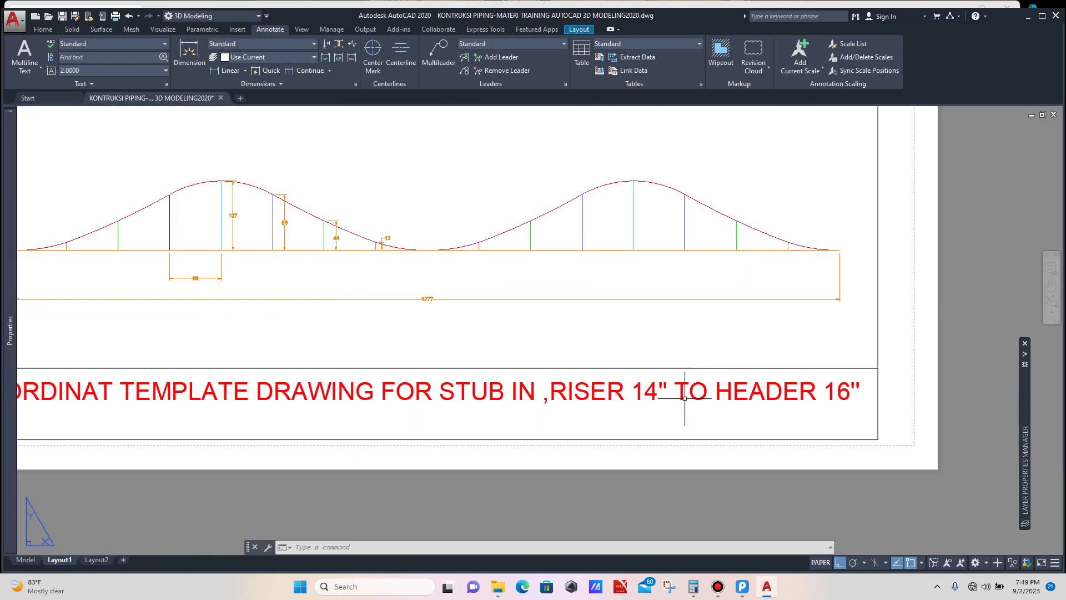
pyautogui.scroll(-2, 674, 398)
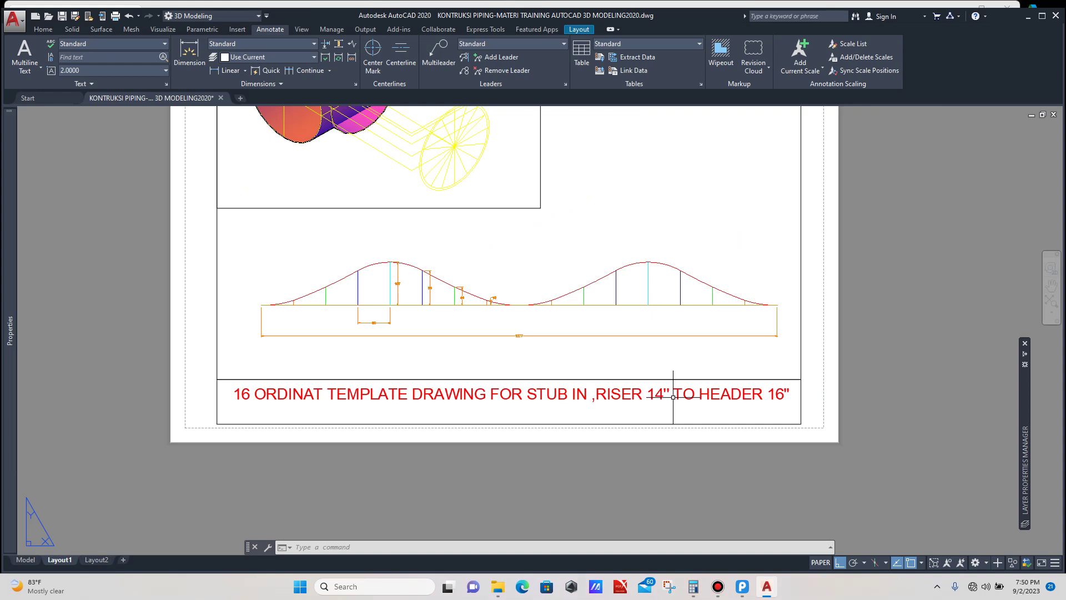
pyautogui.scroll(-4, 673, 397)
pyautogui.scroll(2, 648, 310)
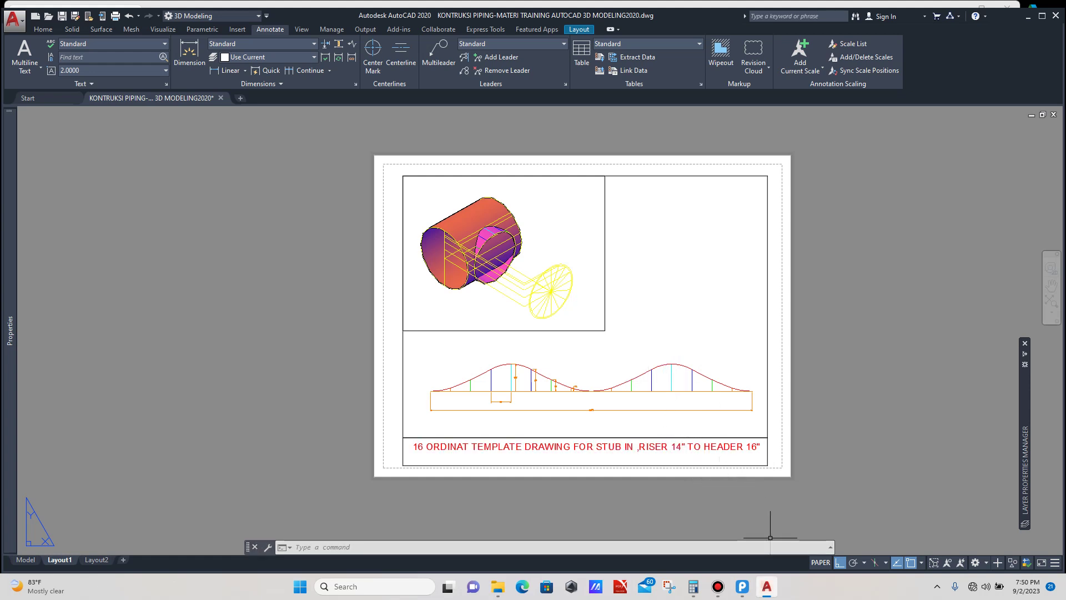
pyautogui.moveTo(742, 586)
pyautogui.click(716, 531)
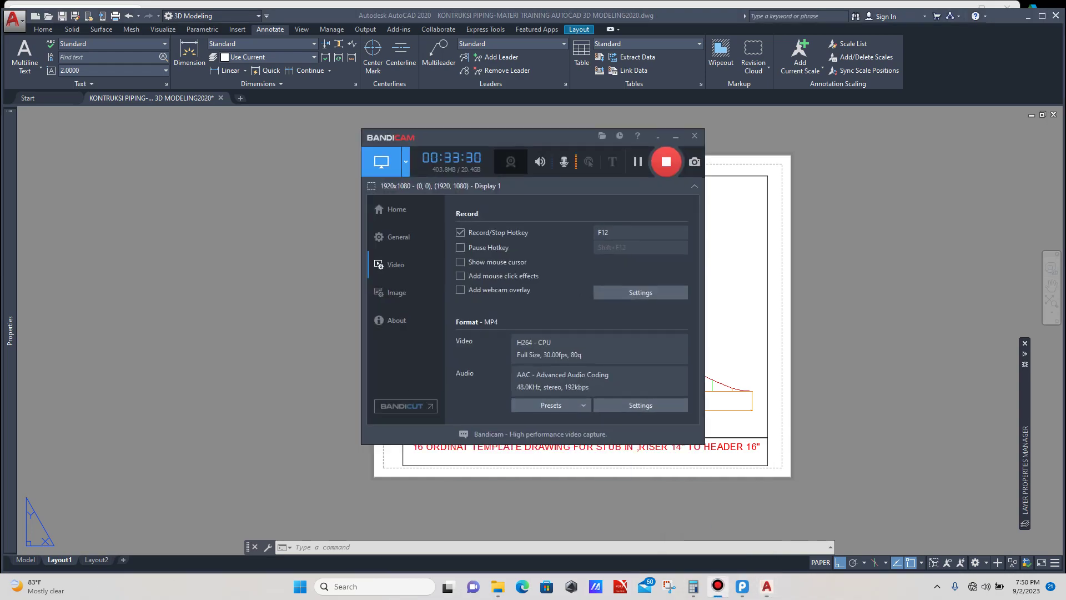